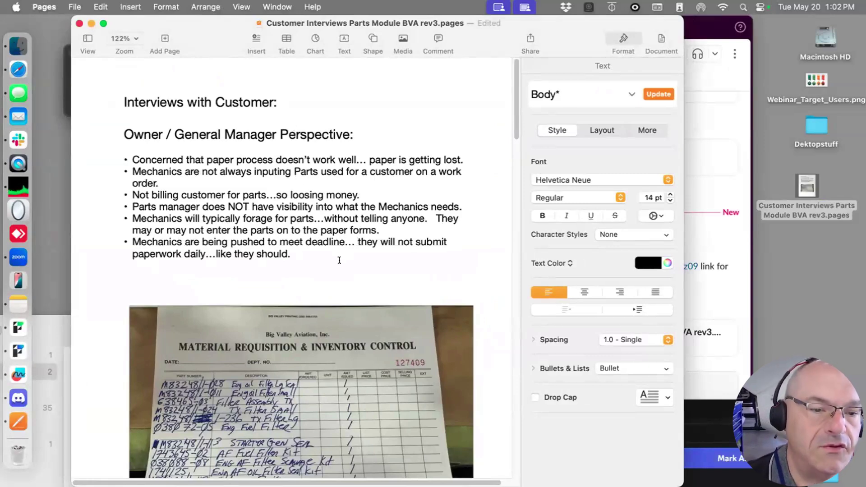
Examine the Owner / General Manager Perspective notes, highlighting the section's bullets
drag(292, 253, 116, 95)
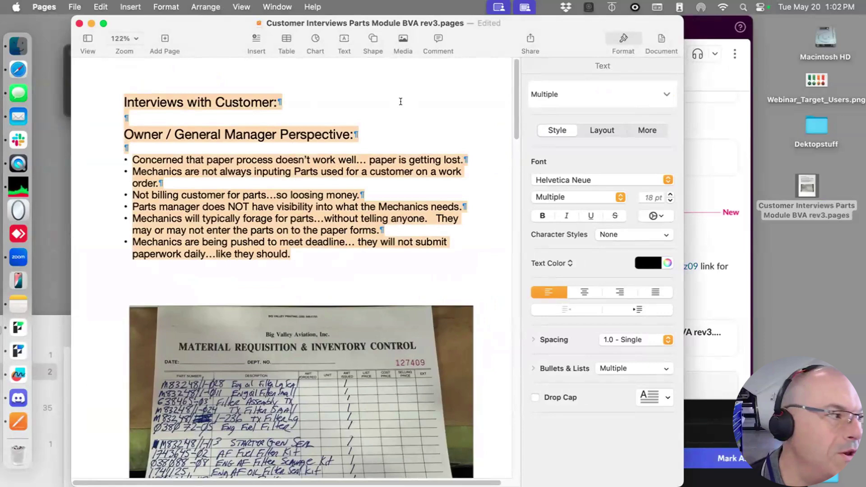
click(205, 147)
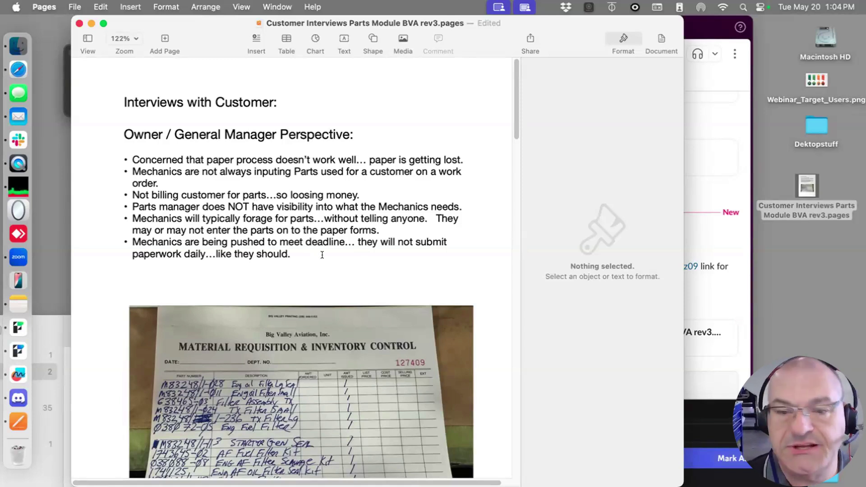
drag(319, 250, 147, 120)
key(super+shift+i)
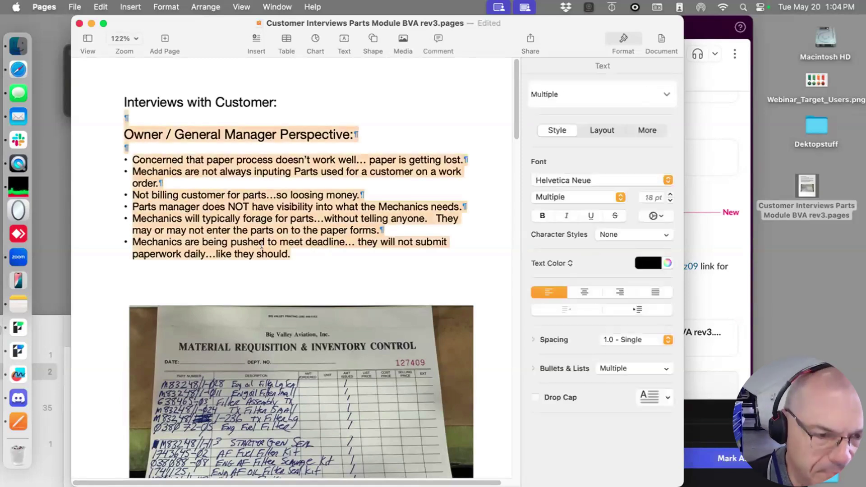
click(364, 257)
Hide the formatting sidebar to enlarge the pages, and view the photos of the Material Requisition & Inventory Control form and its carbon copies
scroll(315, 298, down, 3)
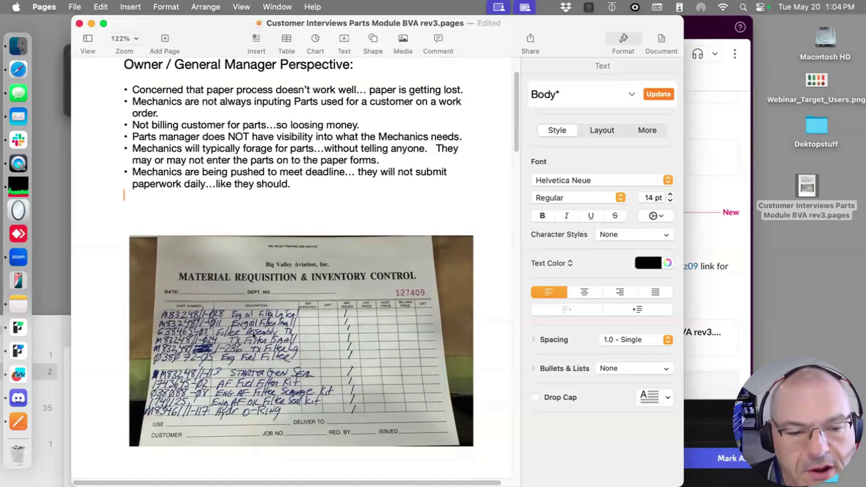
scroll(284, 369, down, 3)
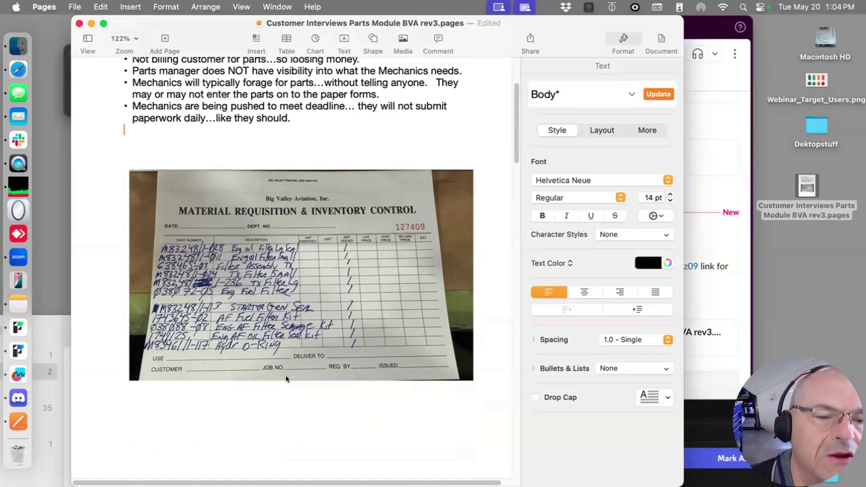
scroll(286, 371, down, 12)
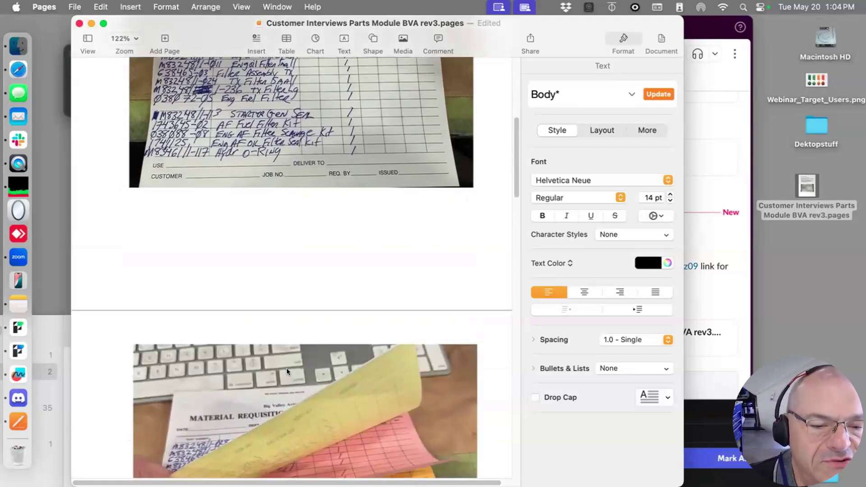
scroll(286, 372, down, 1)
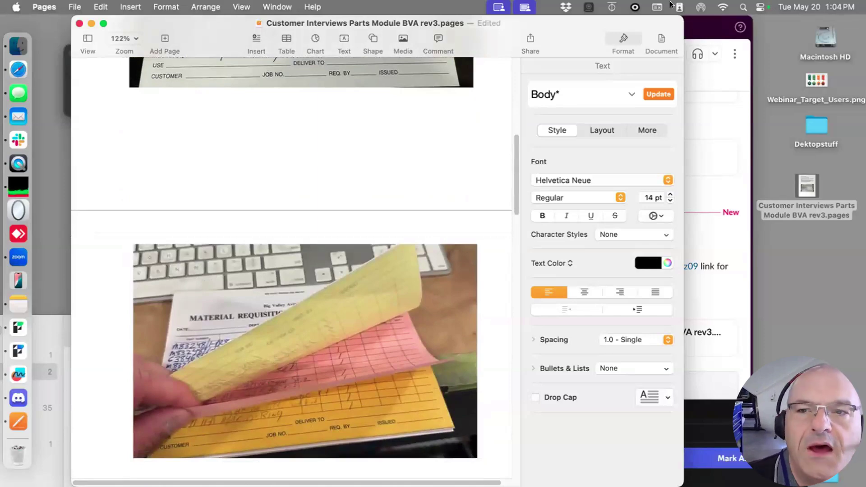
click(628, 31)
scroll(594, 344, down, 5)
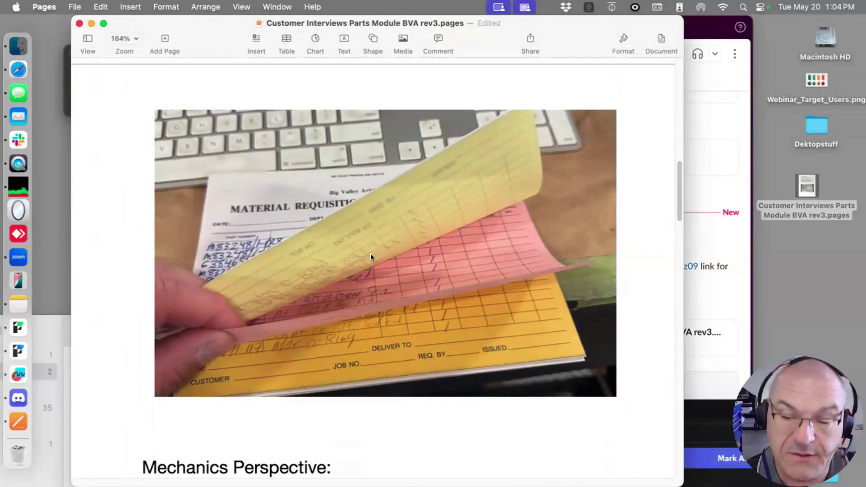
Examine the Mechanics Perspective notes, highlighting the heading, the bullets and the action "Add individual Parts Needed for a Project"
scroll(426, 292, down, 8)
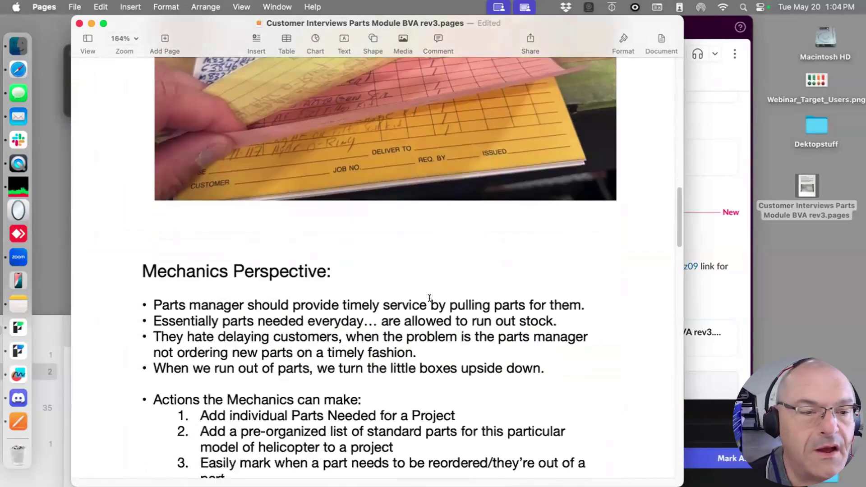
drag(351, 266, 159, 249)
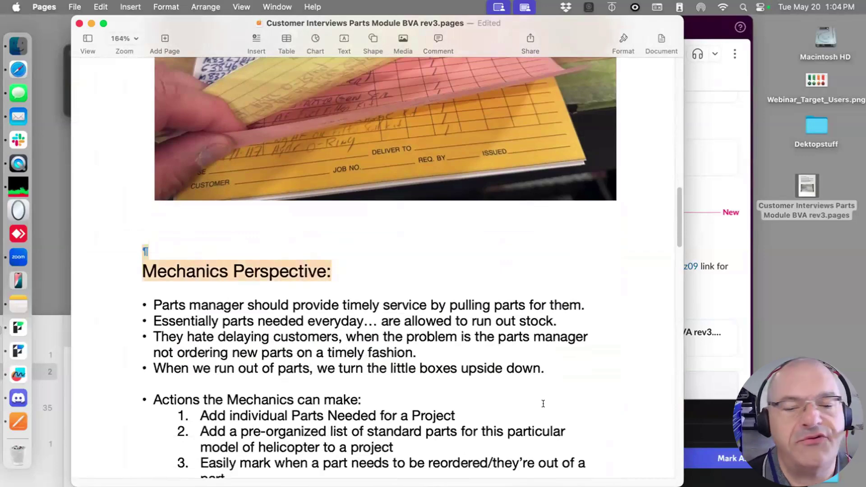
drag(551, 368, 131, 283)
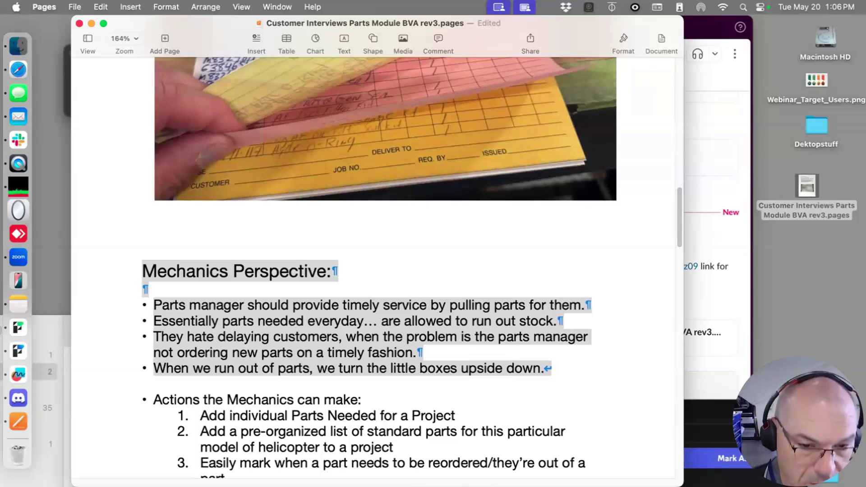
scroll(331, 402, down, 1)
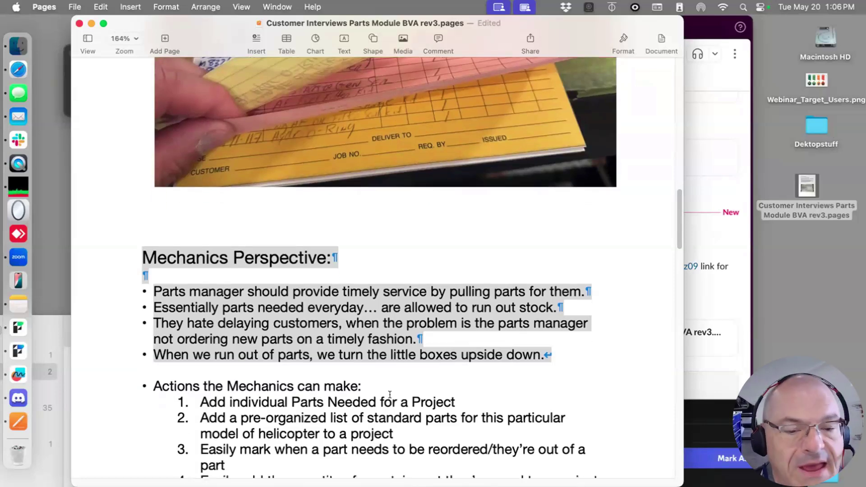
drag(464, 399, 203, 407)
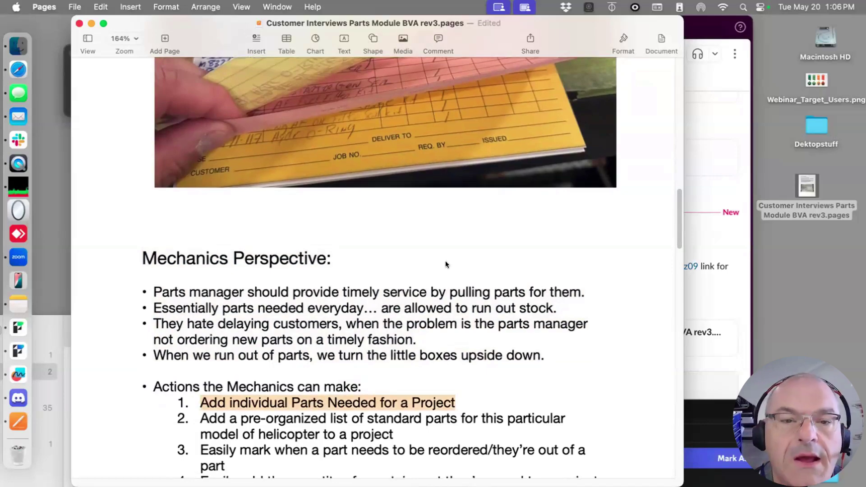
Bring the requisition form photo into view, move the interview document's window aside and switch to FileMaker Pro
scroll(445, 261, up, 10)
scroll(449, 249, up, 1)
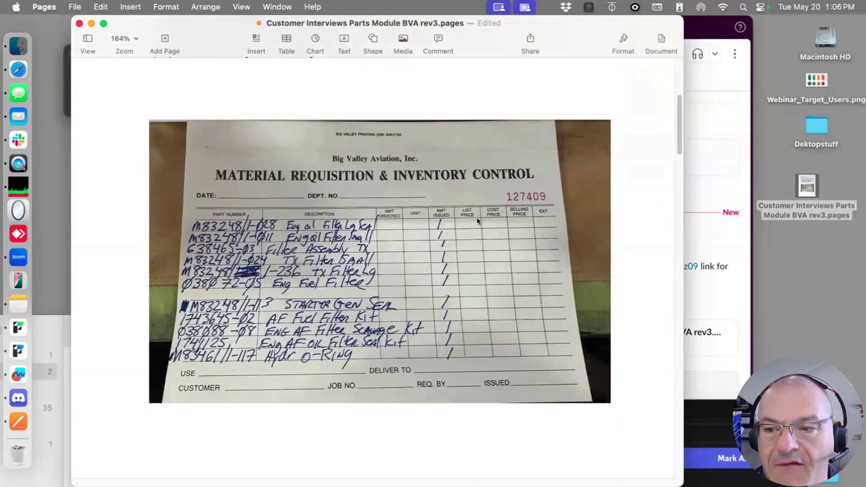
drag(207, 24, 851, 24)
click(203, 132)
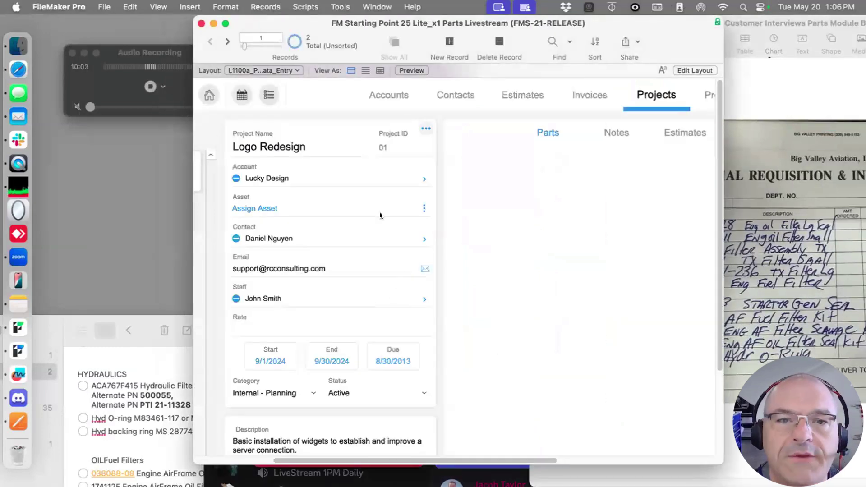
Open the recent file Big Valley Aviation - FMSP and show the Parts & Consumables of the Bell 206B2 100 hour / 300 hour inspection work order
click(103, 6)
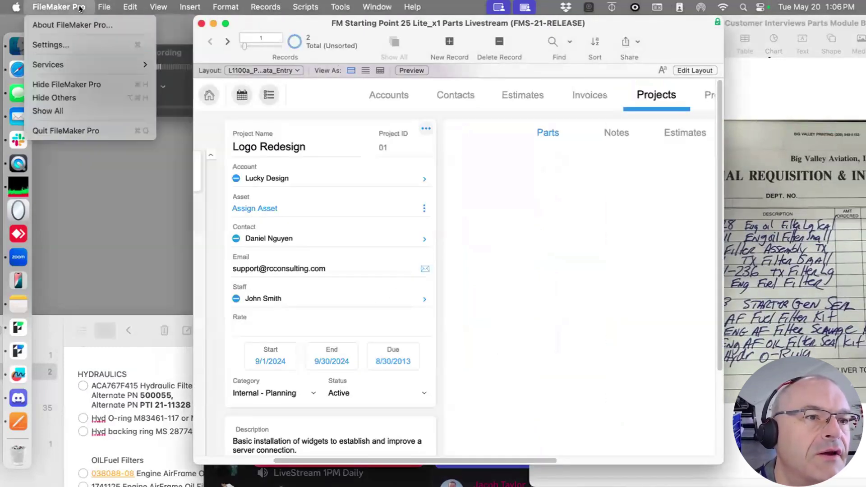
mouse_move(108, 63)
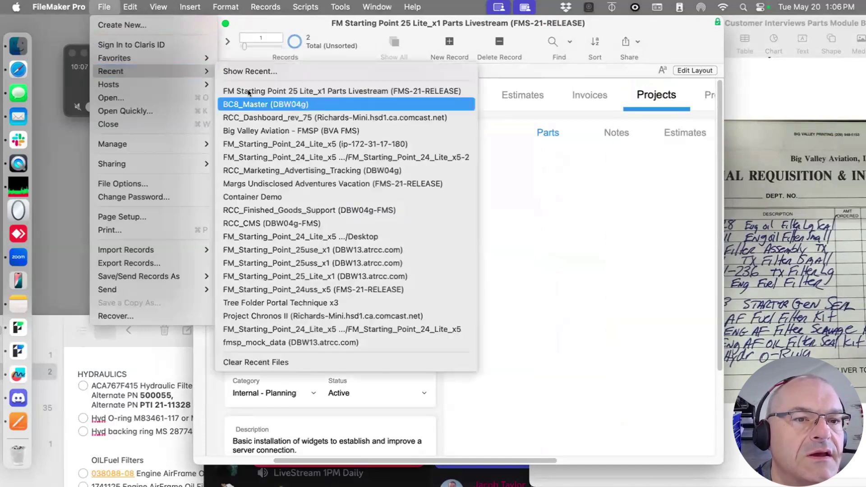
click(263, 131)
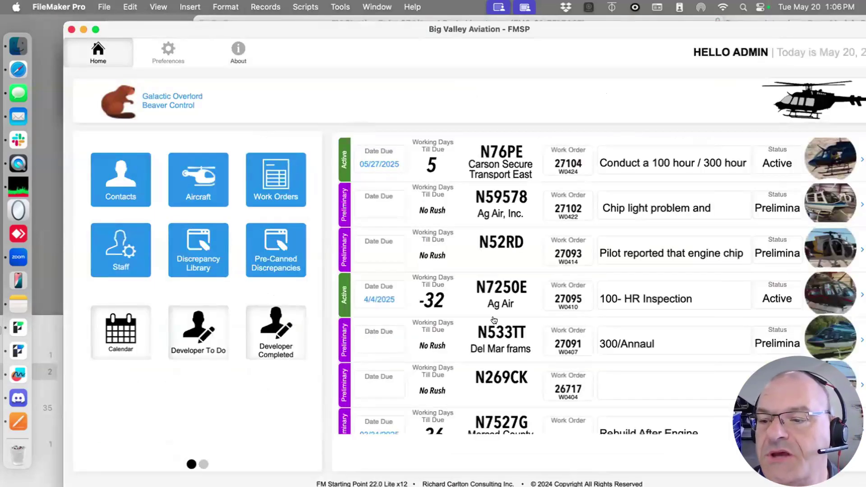
click(338, 155)
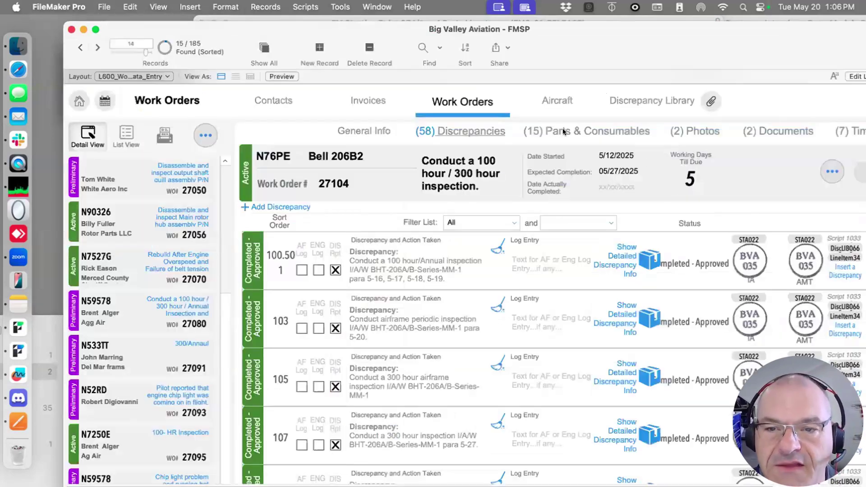
click(562, 131)
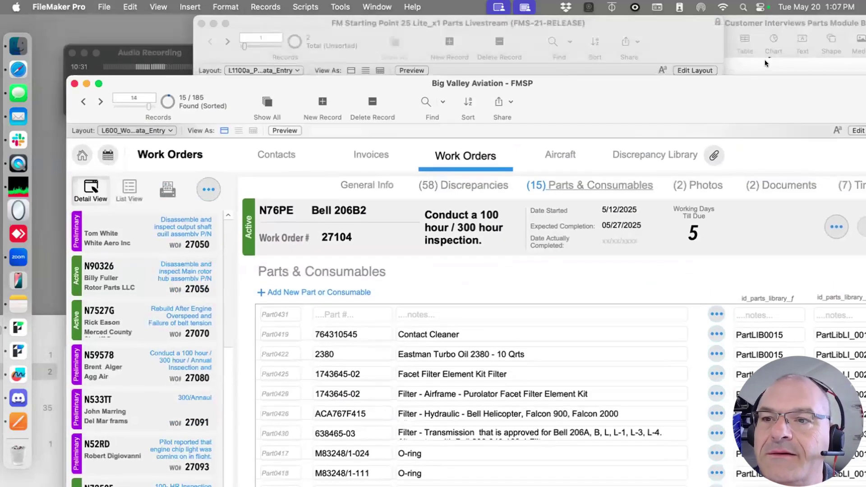
Compare the handwritten parts on the paper requisition form with the work order's Parts & Consumables list
click(764, 59)
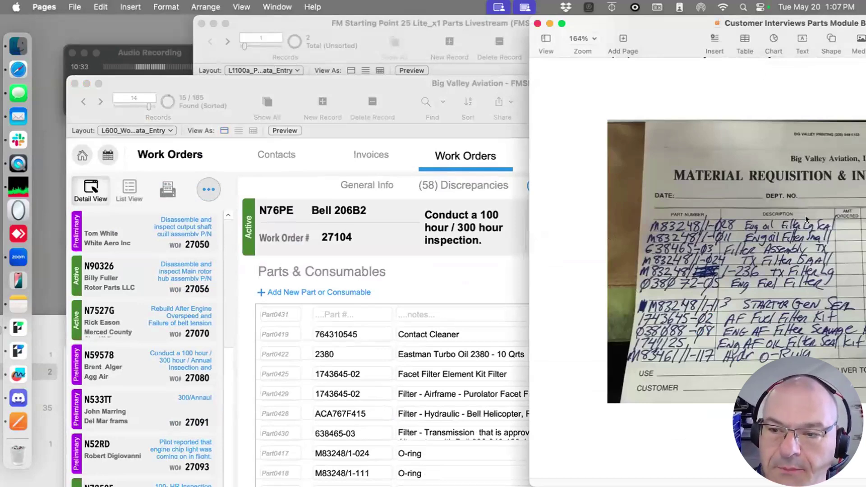
click(478, 315)
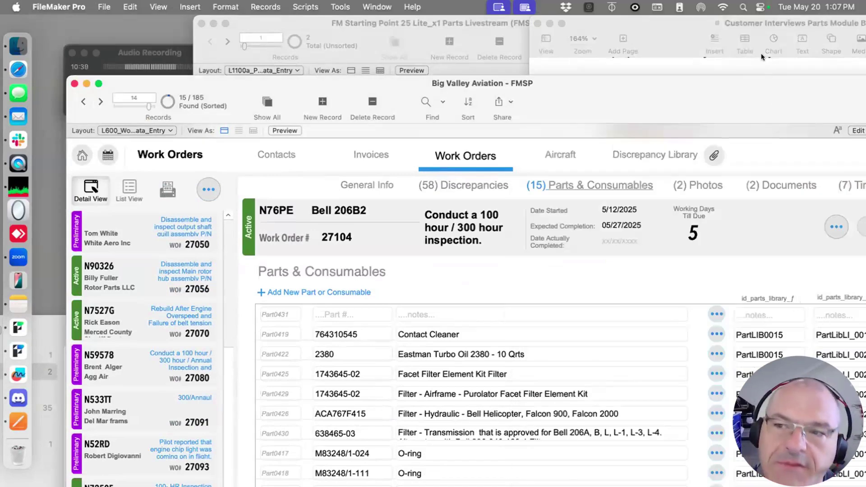
click(752, 67)
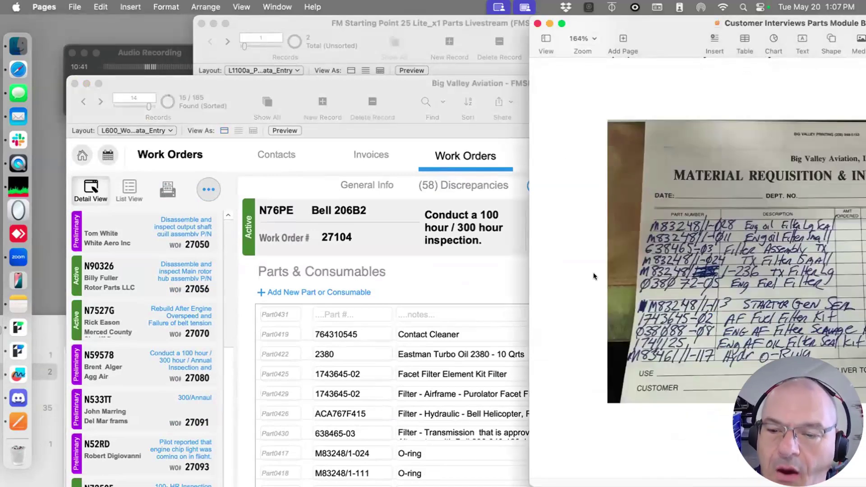
click(455, 311)
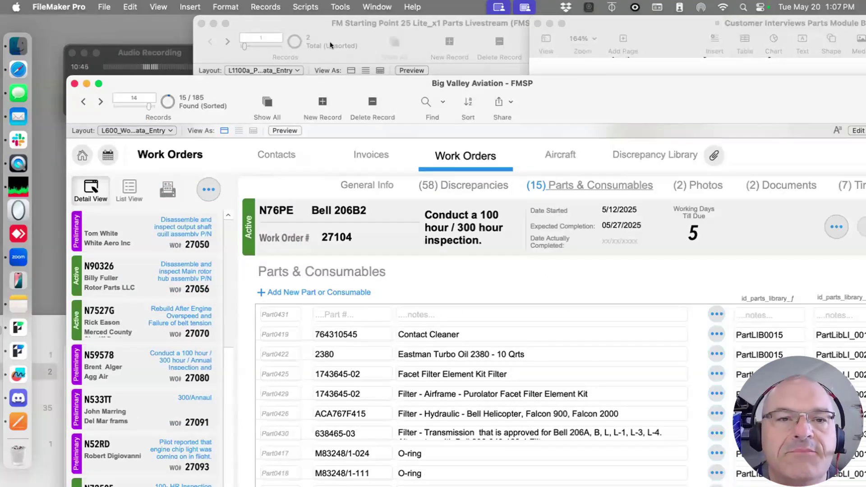
Reposition the Big Valley Aviation window so its parts list can be viewed together with the requisition form photo
drag(746, 81, 575, 360)
double_click(575, 359)
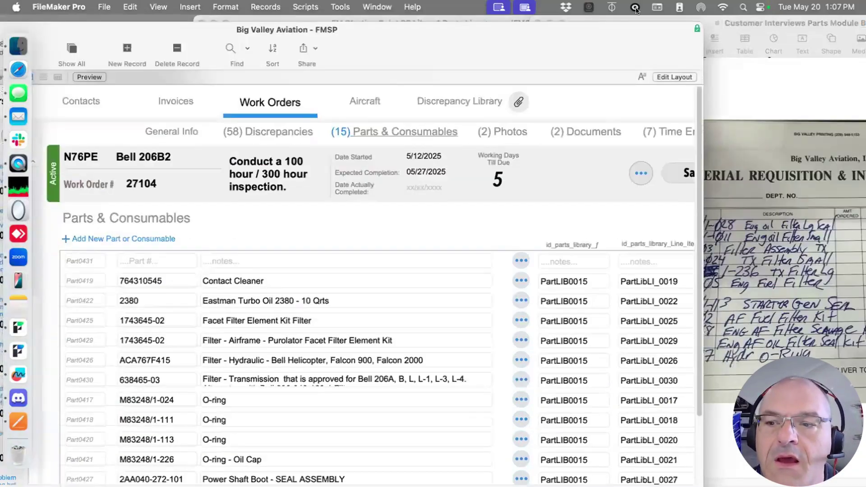
click(834, 179)
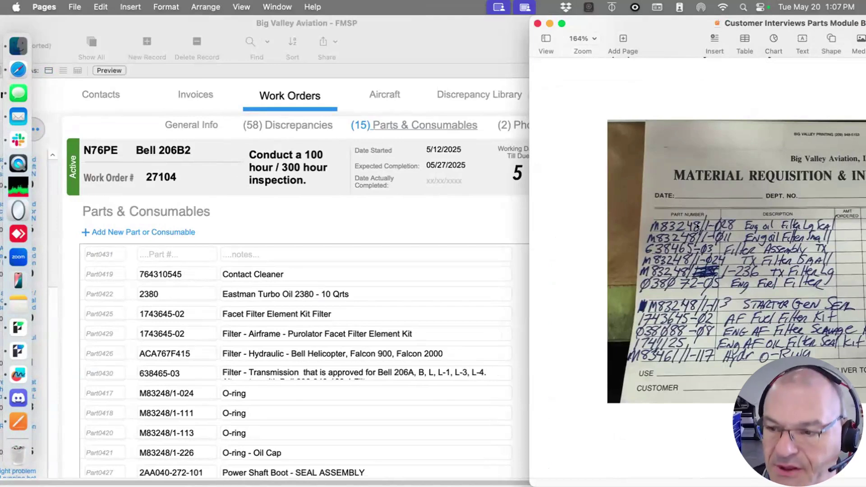
click(313, 320)
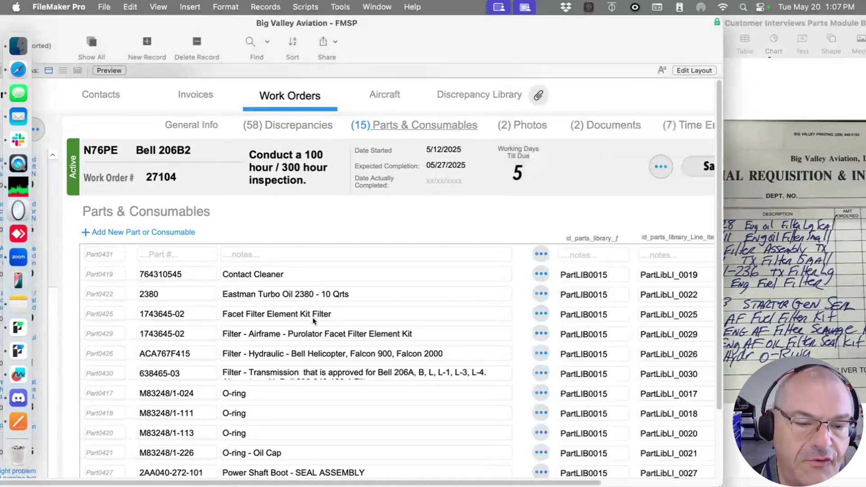
Create a new work order and add a part line with "sdfgsdfg sd fgsdf gsdfg" as its part number
key(super+n)
click(150, 233)
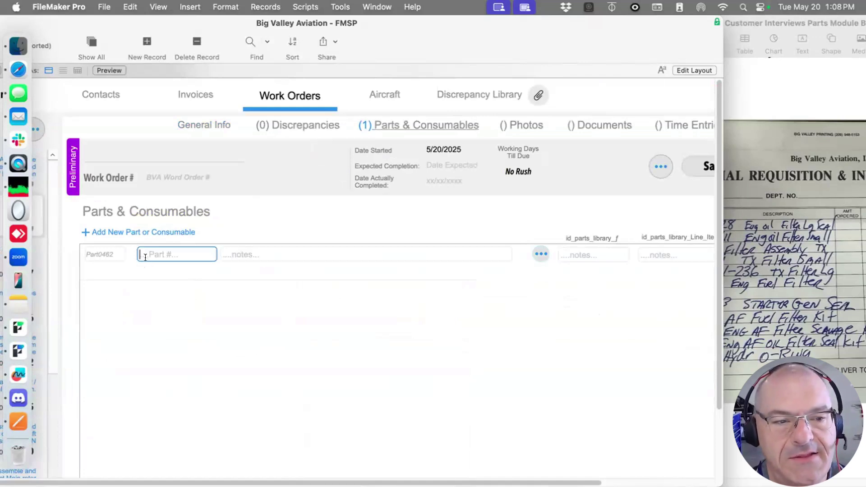
click(738, 250)
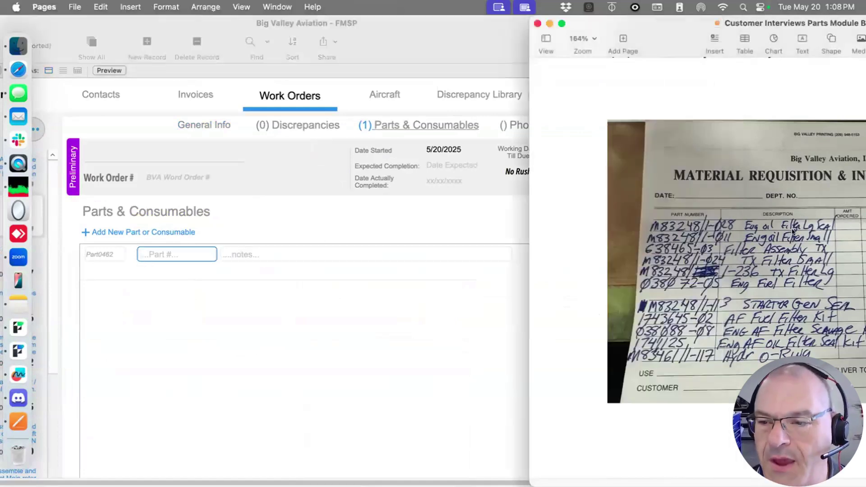
click(179, 253)
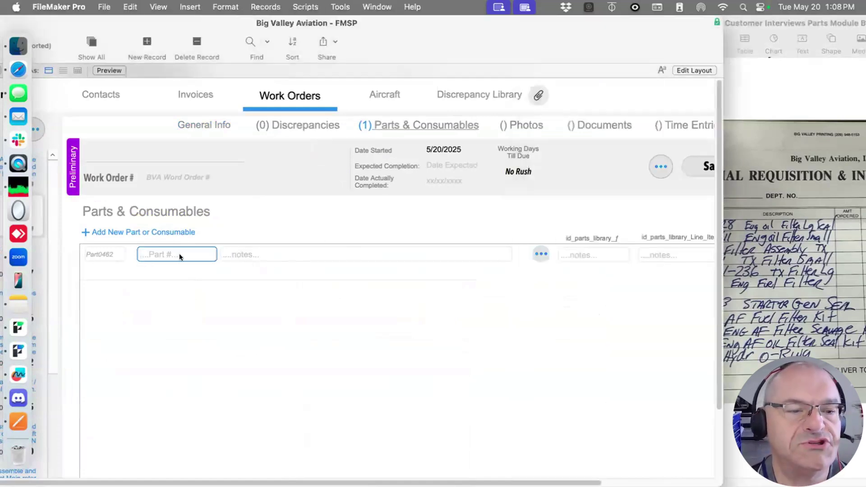
click(666, 227)
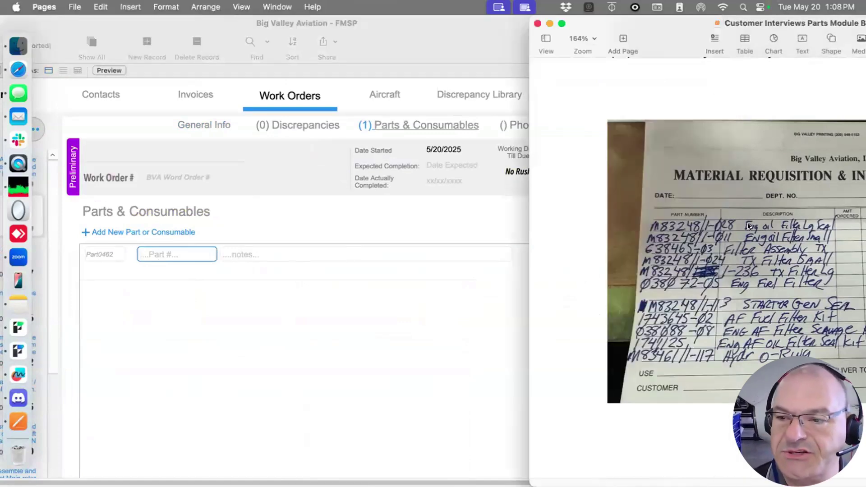
click(190, 249)
text(sdfgsdfg sd fgsdf gsdfg)
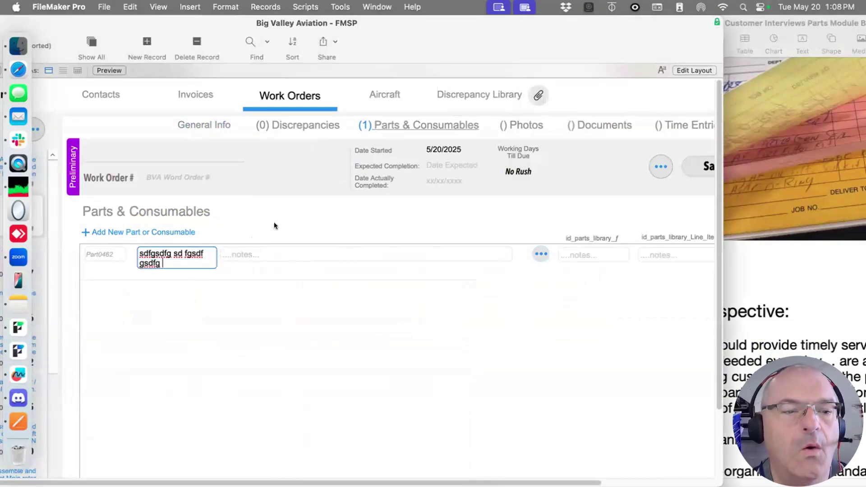
click(275, 222)
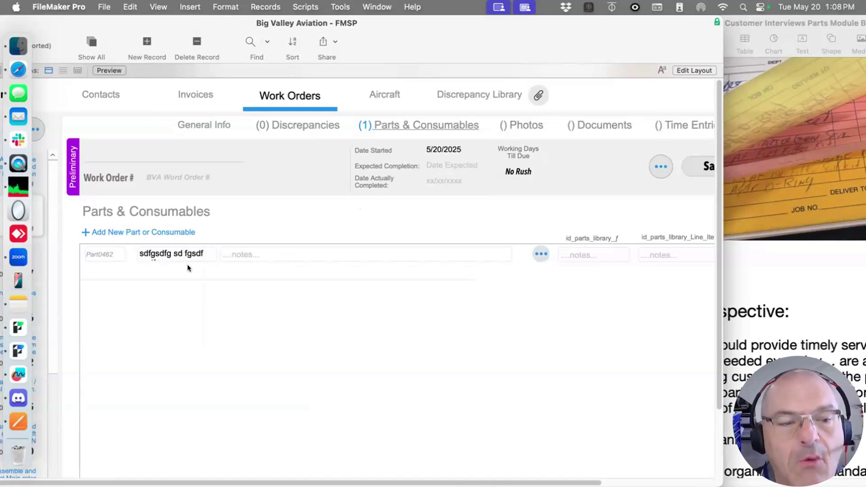
Switch to the Pages interview document and undo the stray text edit in the first listed mechanics' action
click(780, 315)
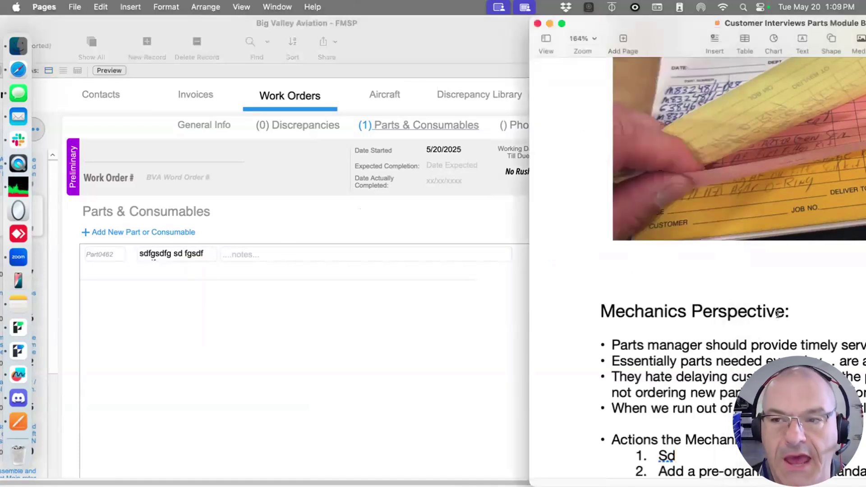
key(super+z)
scroll(696, 391, down, 2)
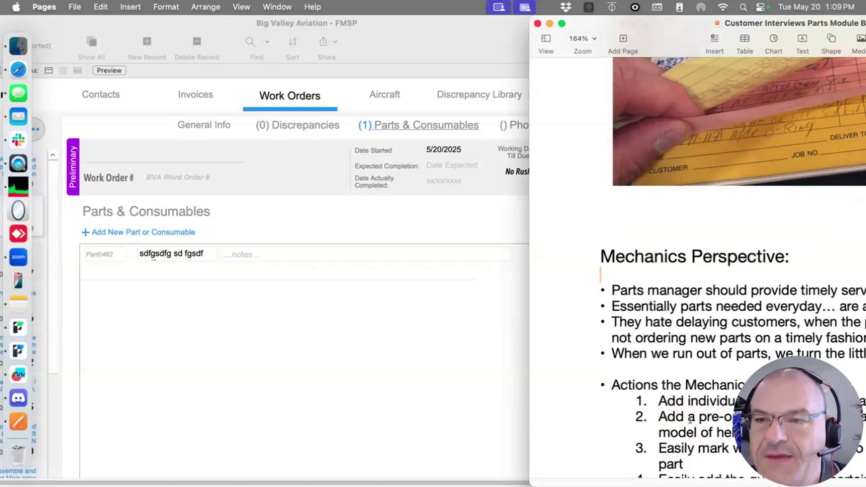
Switch to the Big Valley Aviation work orders and open work order 27104 for aircraft N76PE at its parts list
drag(622, 20, 587, 4)
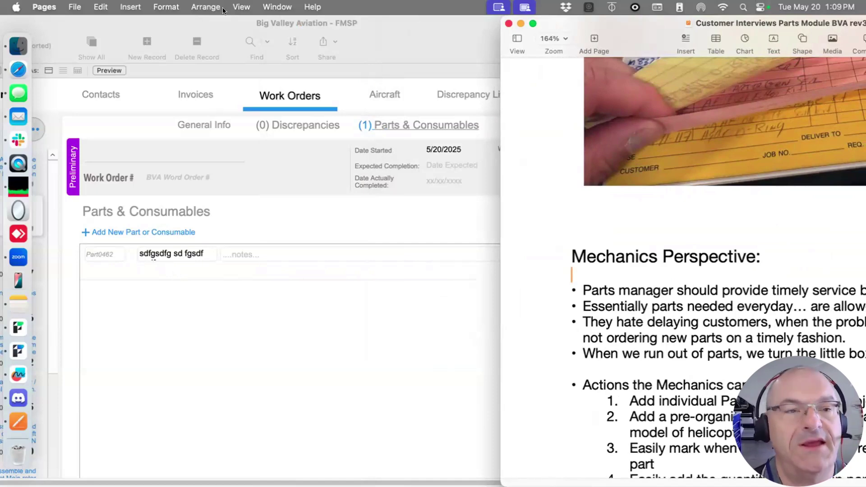
double_click(232, 15)
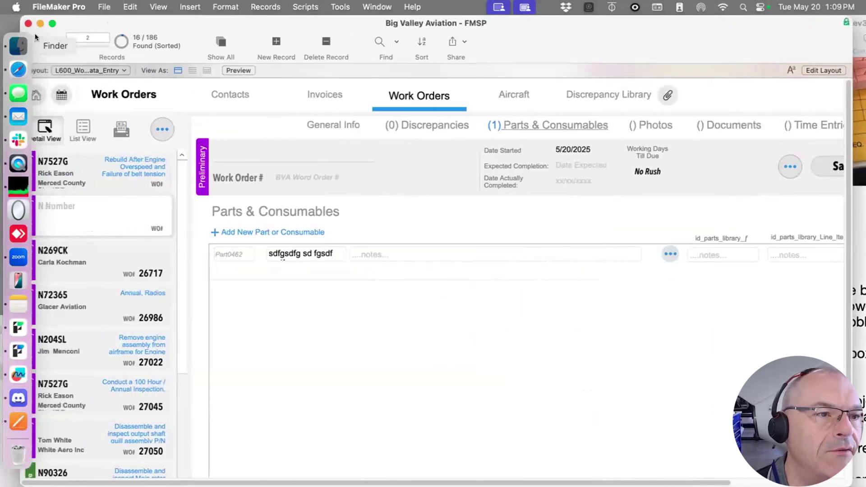
click(35, 34)
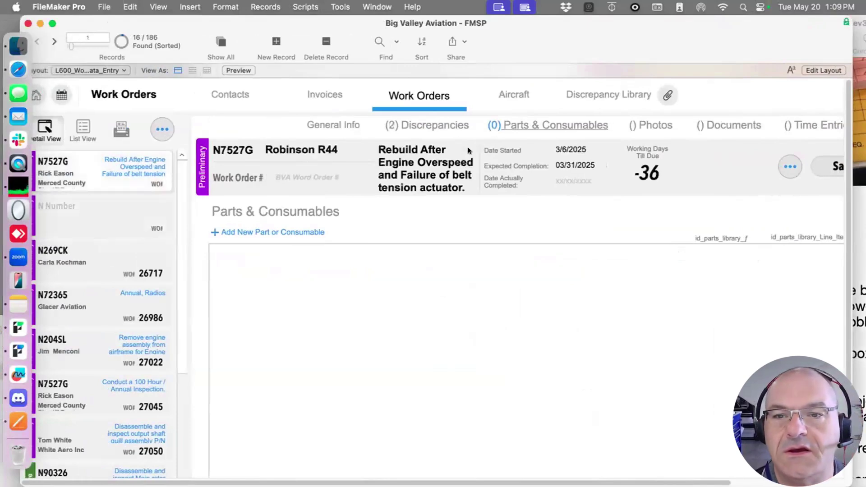
scroll(109, 347, down, 7)
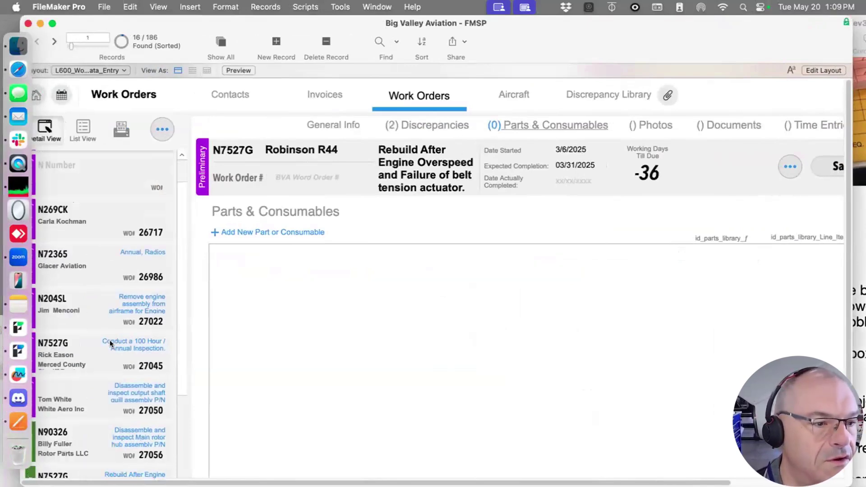
scroll(112, 340, down, 5)
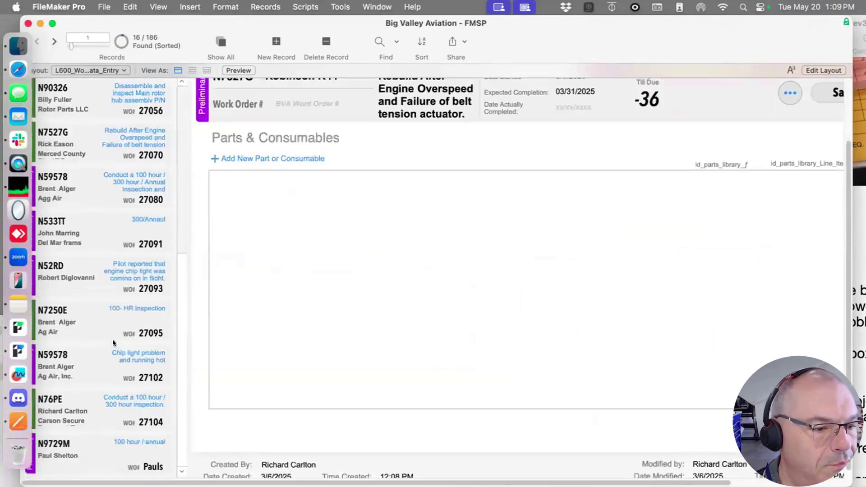
click(109, 412)
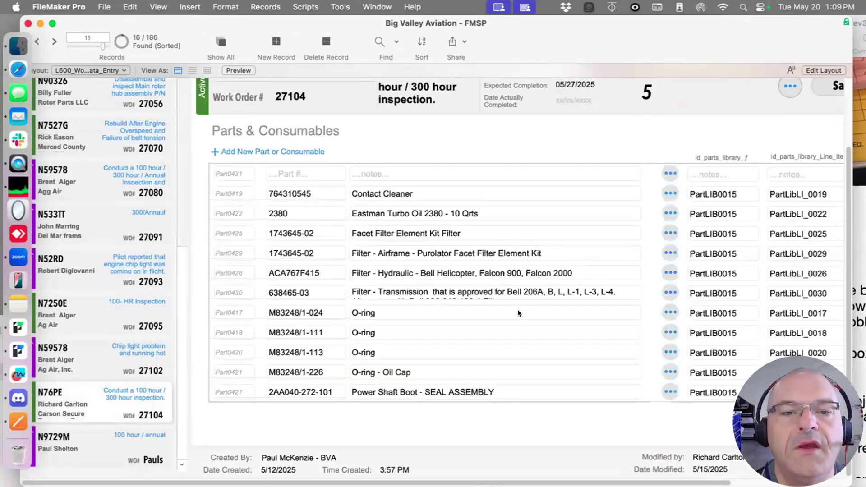
Move the work order window aside, bring forward the Notes window with the hydraulics parts list, and lower it
drag(302, 16, 542, 16)
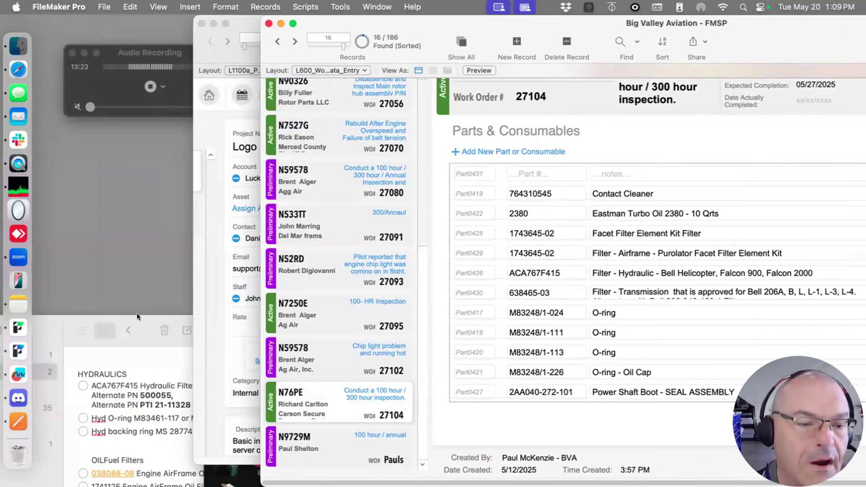
click(129, 334)
drag(2, 336, 2, 361)
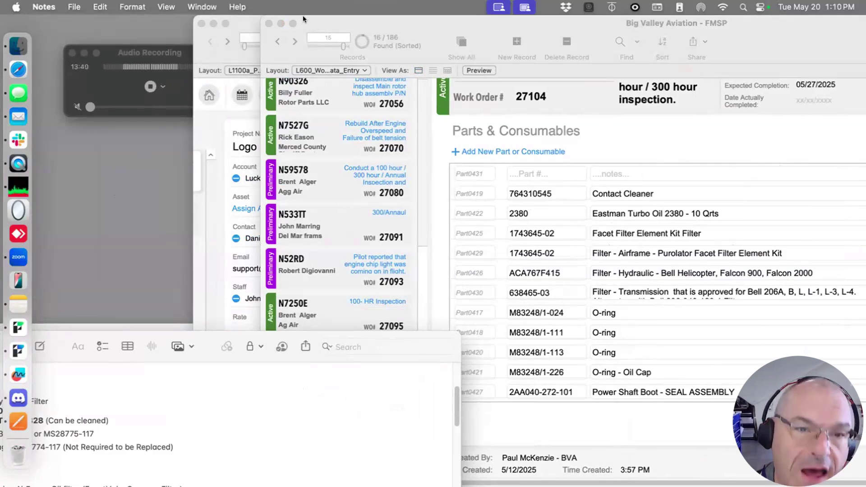
Return to the work order window, place it lower on the desktop, and show work order 27104's header above its parts list
click(342, 20)
drag(324, 21, 328, 71)
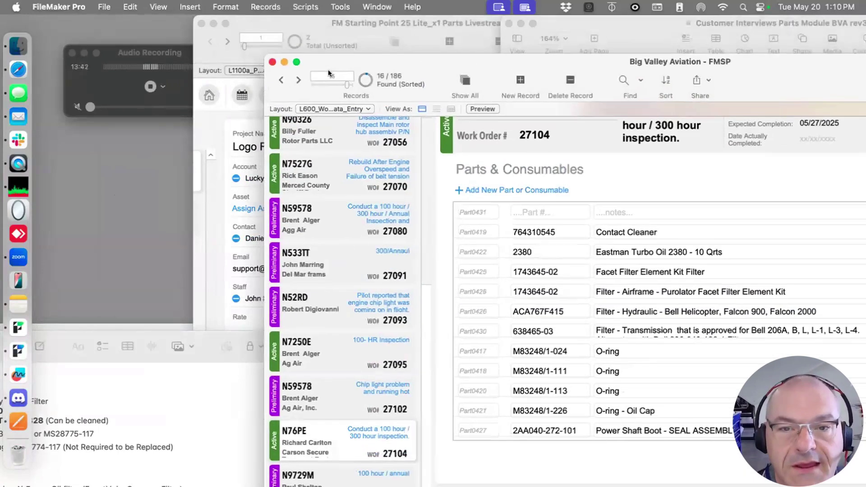
scroll(375, 148, up, 5)
scroll(559, 202, up, 3)
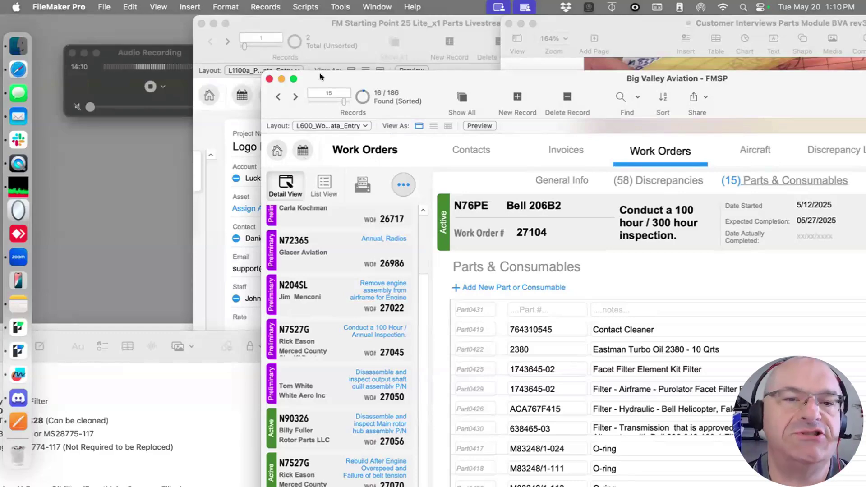
drag(324, 75, 322, 86)
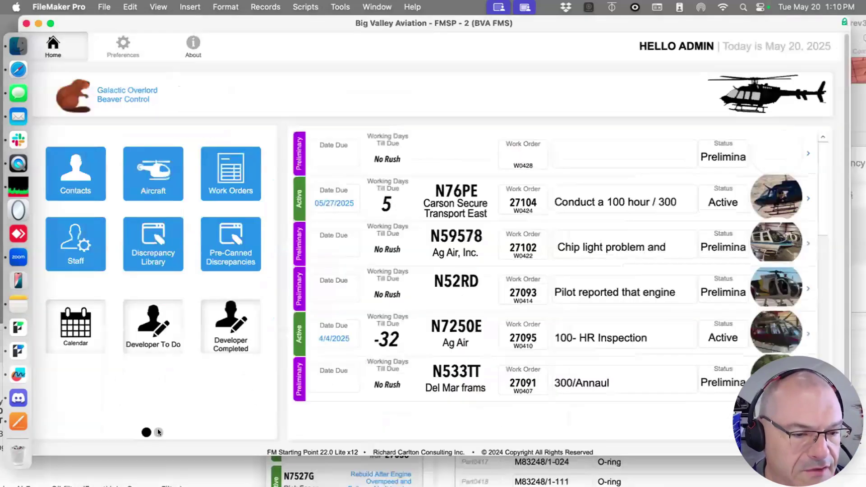
Open the Parts & Consumables Library in the second Big Valley Aviation window and narrow that window to uncover work order 27104
click(158, 432)
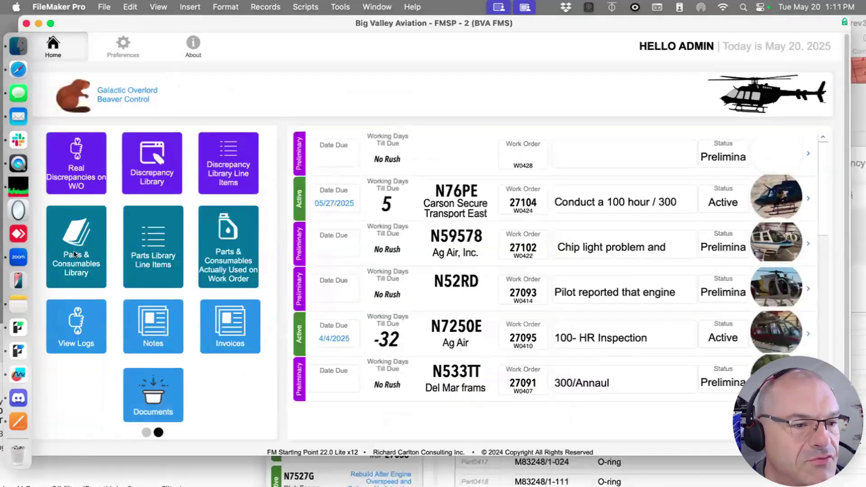
click(75, 251)
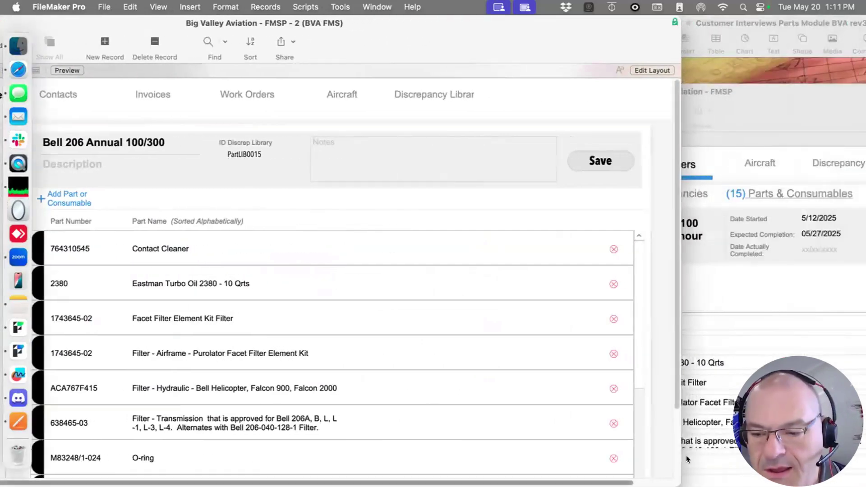
drag(681, 459, 311, 459)
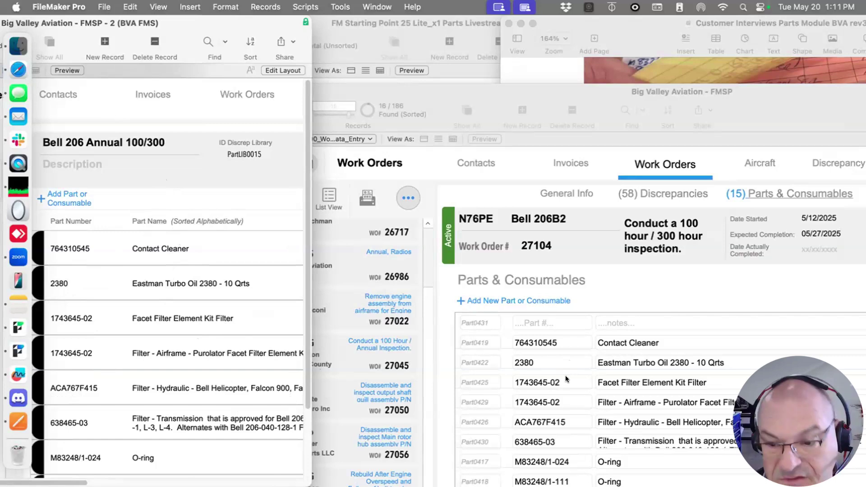
Compare the Bell 206 Annual 100/300 library parts with work order 27104's parts, shifting the library window to reveal its list of sets
click(657, 394)
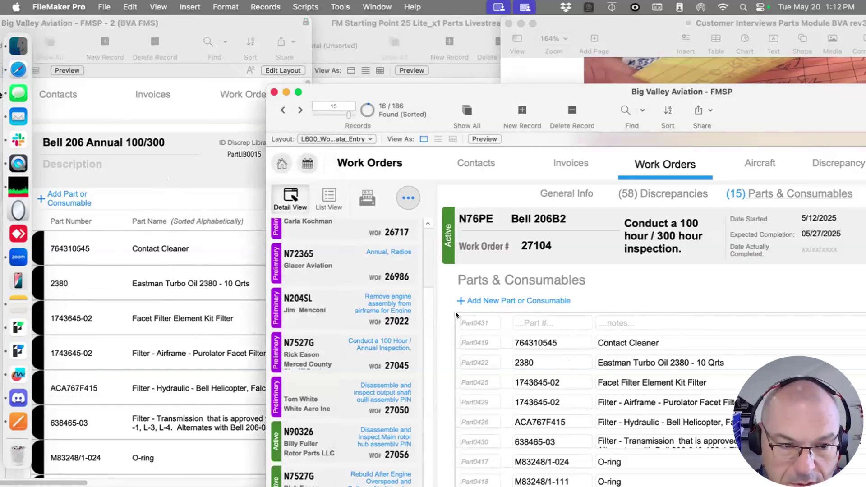
click(188, 199)
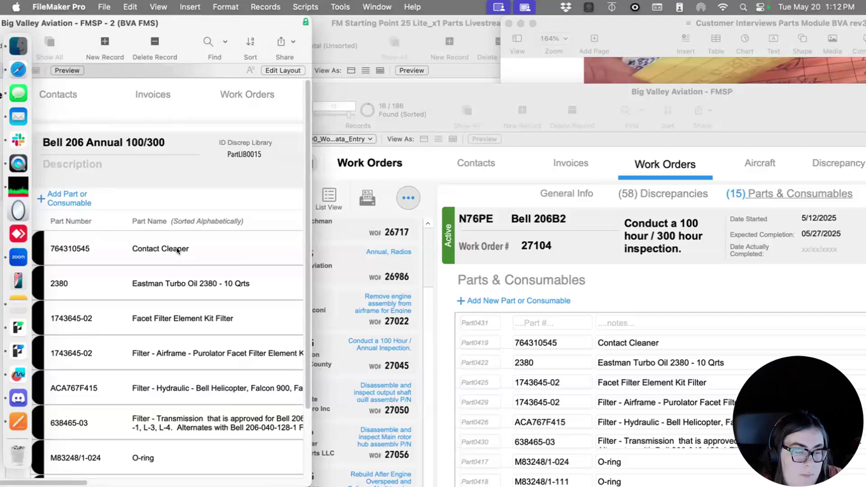
drag(100, 22, 244, 6)
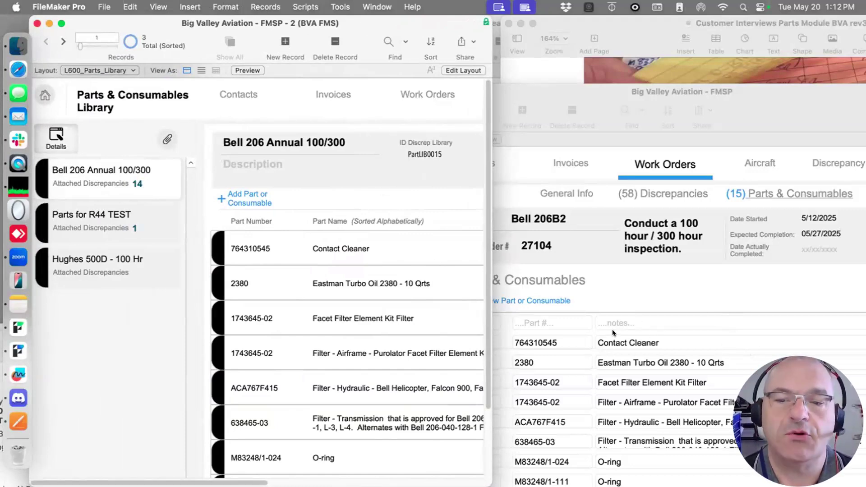
click(619, 293)
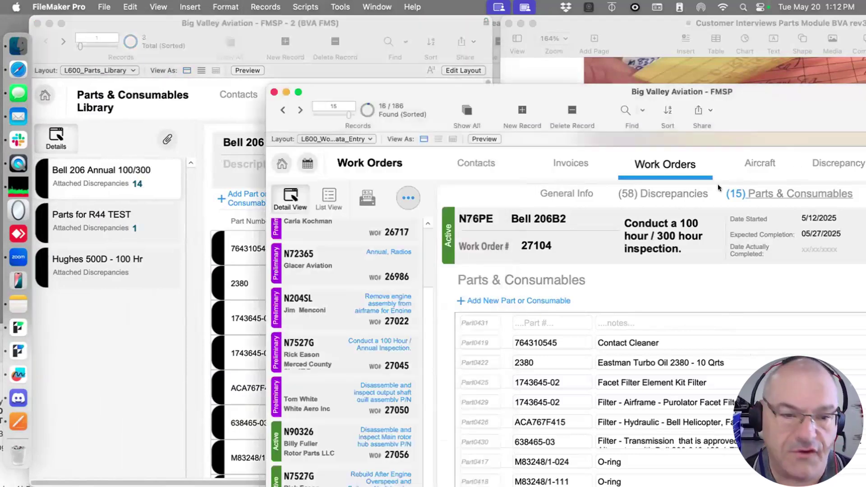
Browse the Parts for R44 TEST and Hughes 500D - 100 Hr library sets, ending on Bell 206 Annual 100/300
click(98, 171)
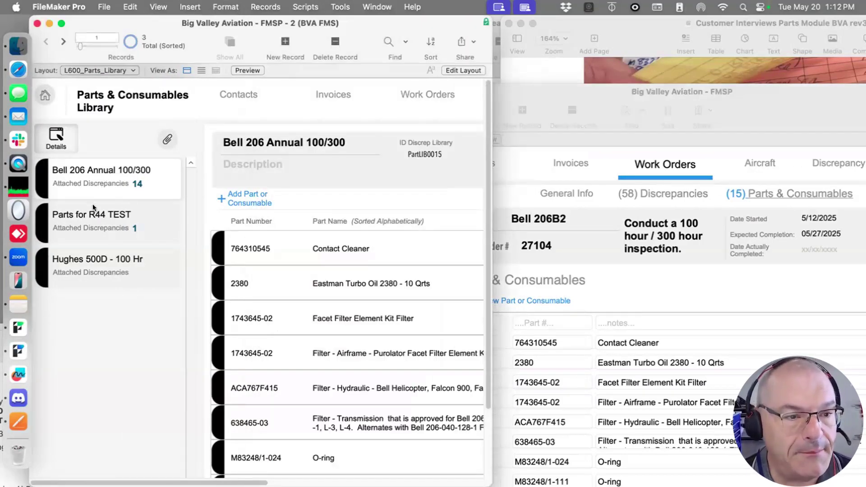
click(94, 223)
click(93, 254)
click(93, 223)
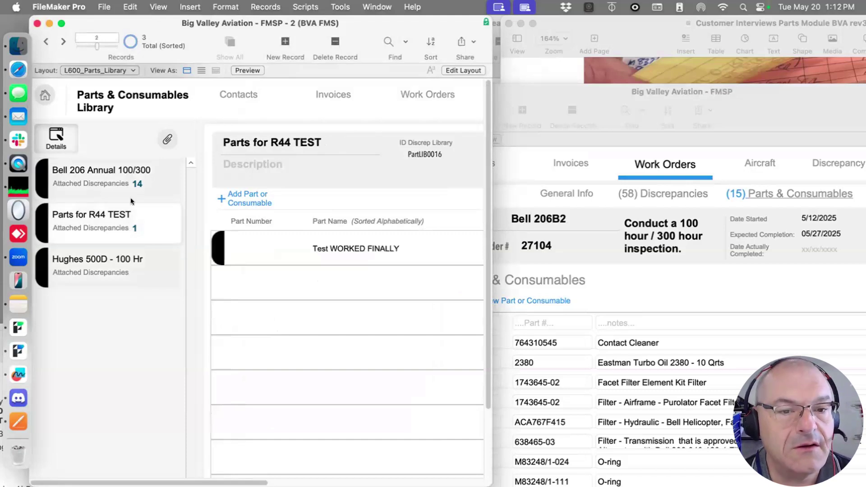
click(99, 183)
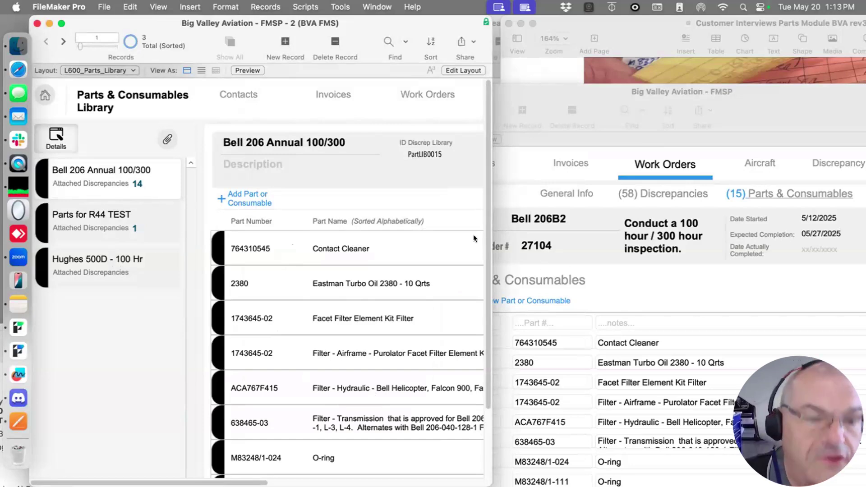
Review the available layout groups for work order parts, the part library and parts library line items without changing layout
click(88, 70)
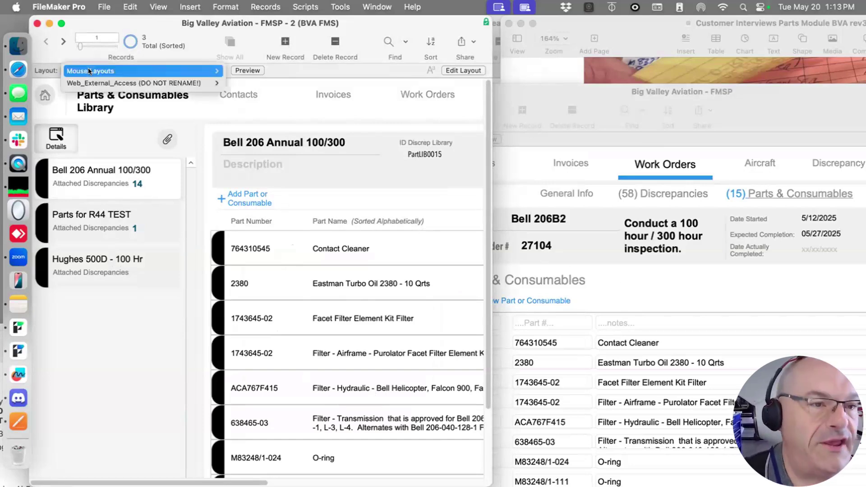
mouse_move(88, 71)
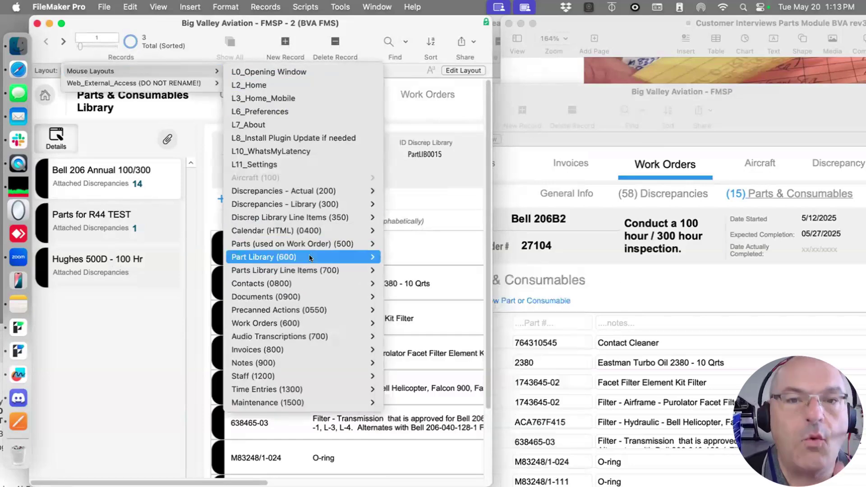
click(175, 305)
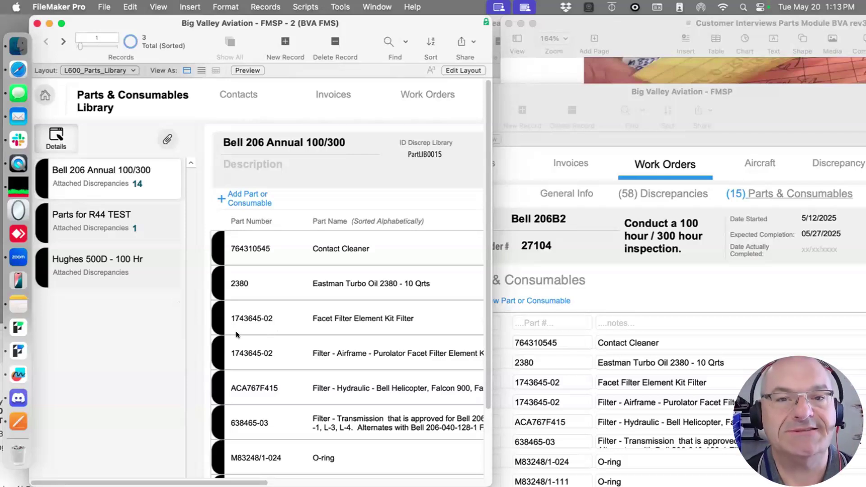
click(109, 69)
mouse_move(110, 68)
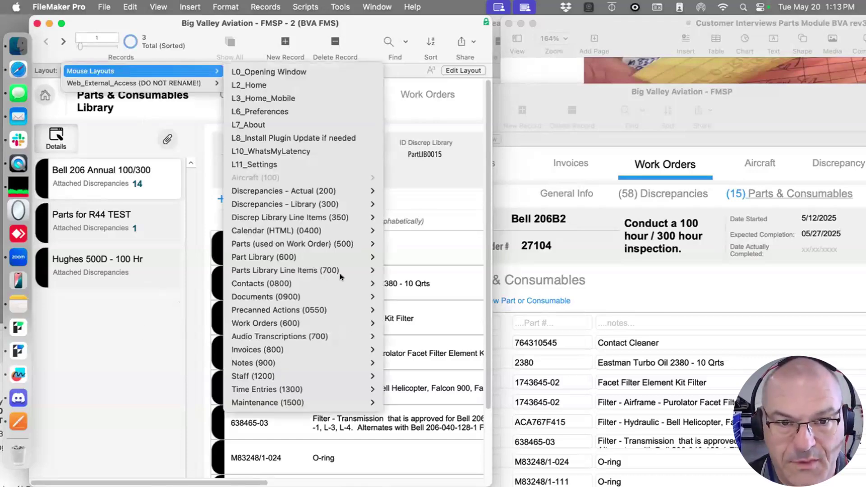
click(73, 311)
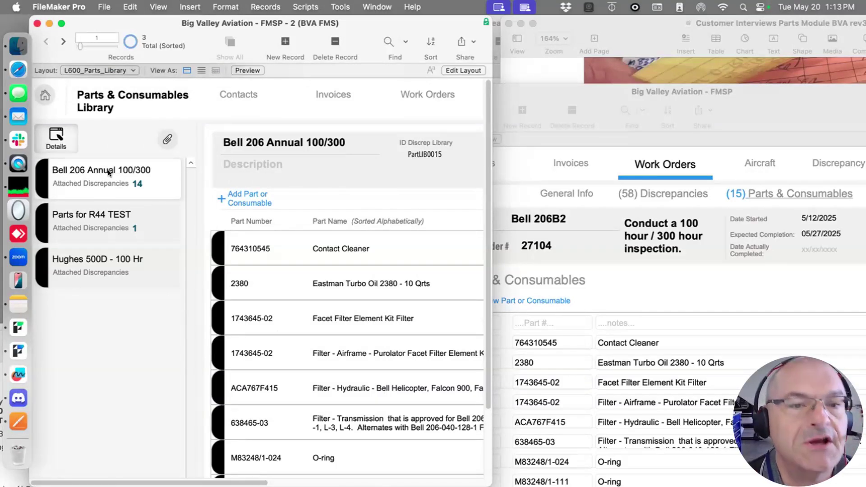
Check the Bell 206 Annual 100/300 set's library ID and switch to the L601_MAINT_Parts Library layout
click(429, 154)
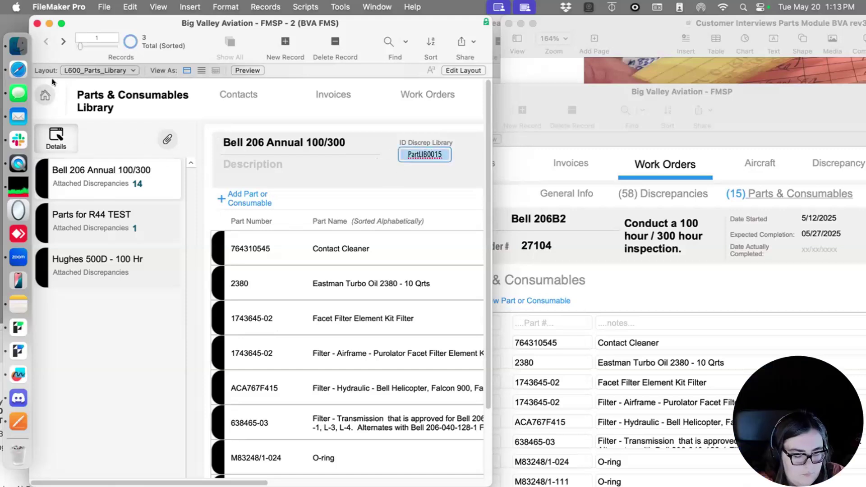
click(80, 70)
mouse_move(80, 71)
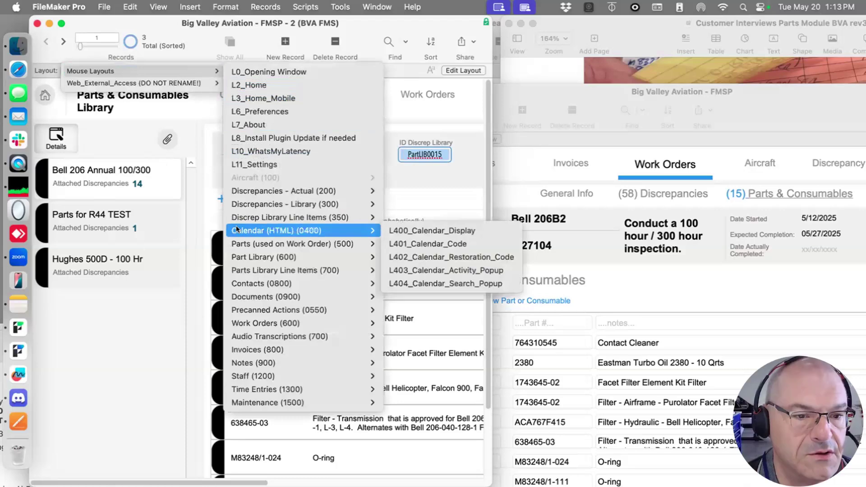
mouse_move(251, 256)
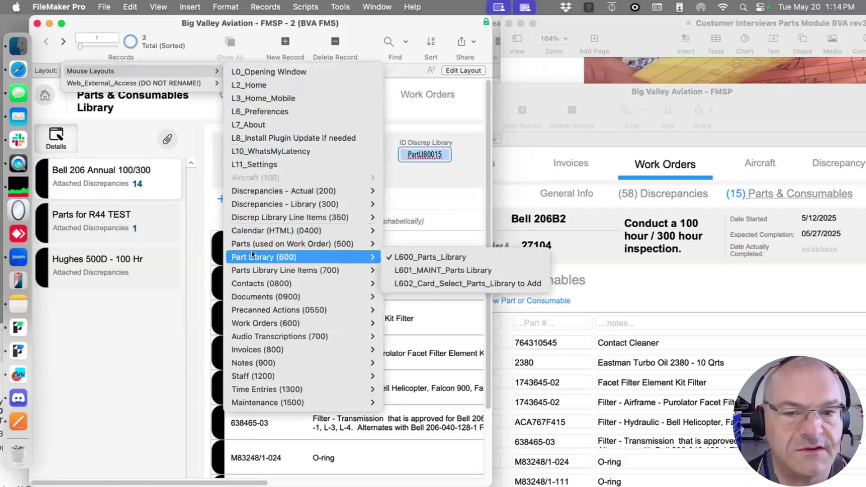
click(464, 270)
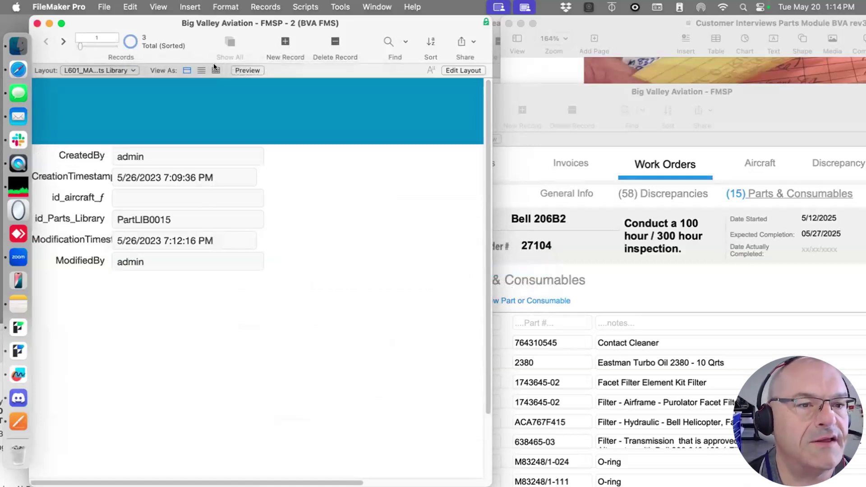
Show the parts library records as a table and widen the window to fit every column
click(391, 204)
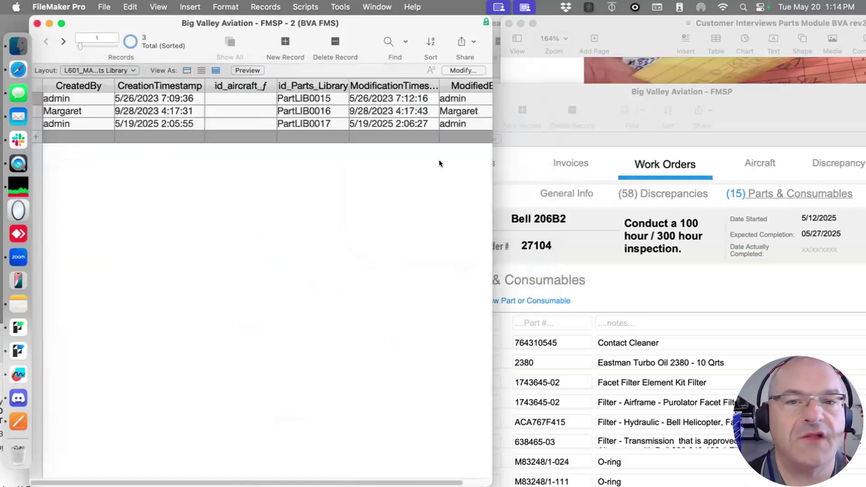
drag(491, 480, 640, 480)
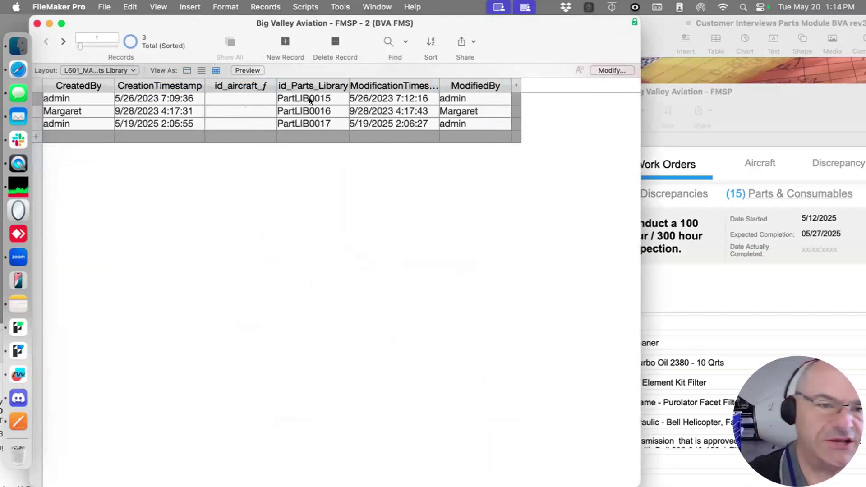
drag(246, 24, 217, 21)
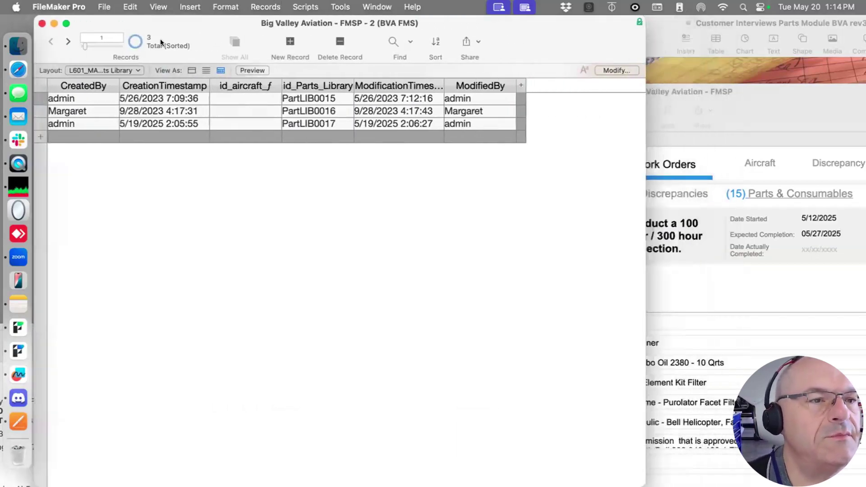
Add the Description and Library Name fields with labels below ModifiedBy on the parts library layout, and show them in the widened table
key(super+l)
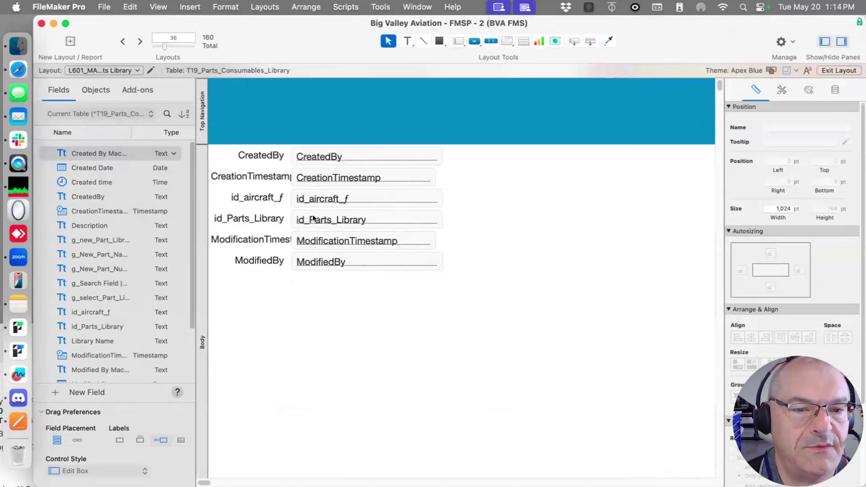
drag(316, 268, 315, 286)
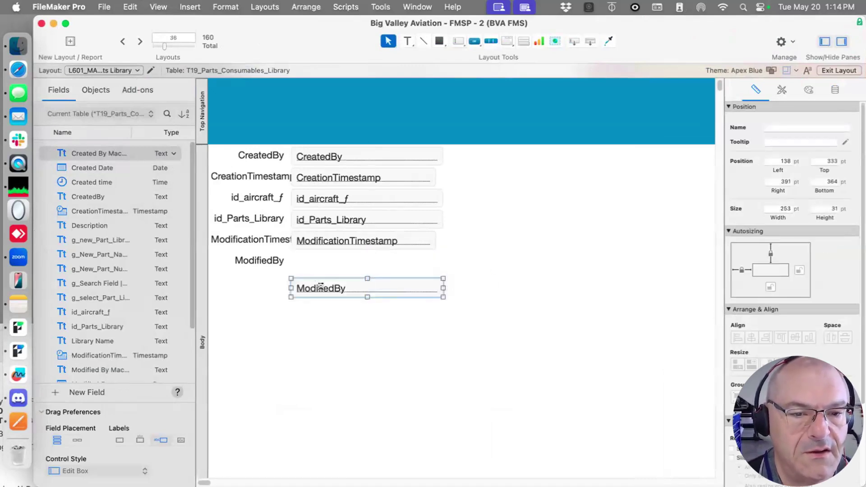
key(super+z)
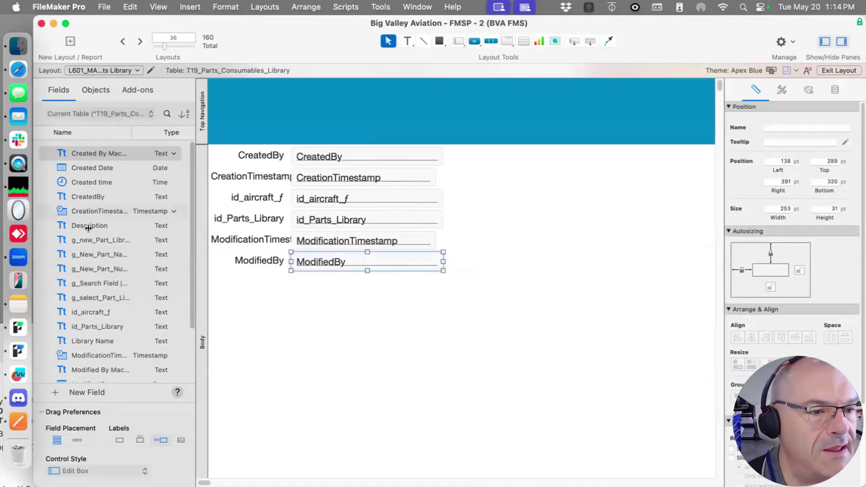
drag(87, 224, 324, 290)
scroll(103, 311, down, 3)
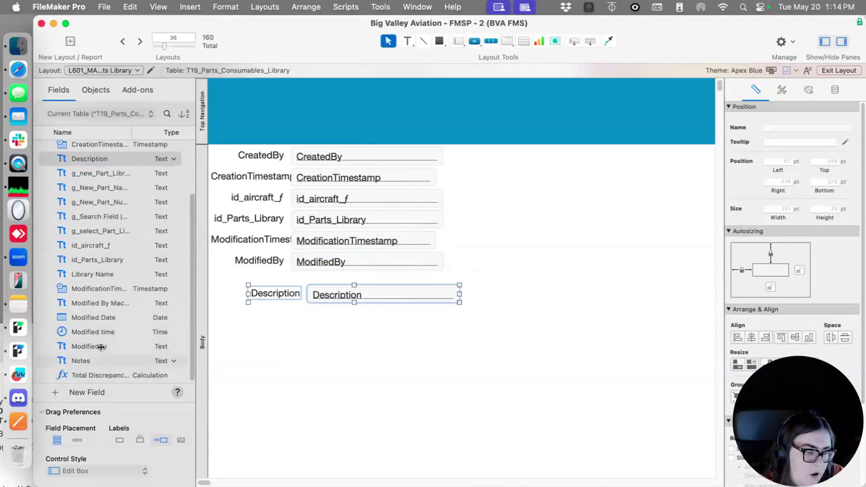
scroll(96, 344, up, 3)
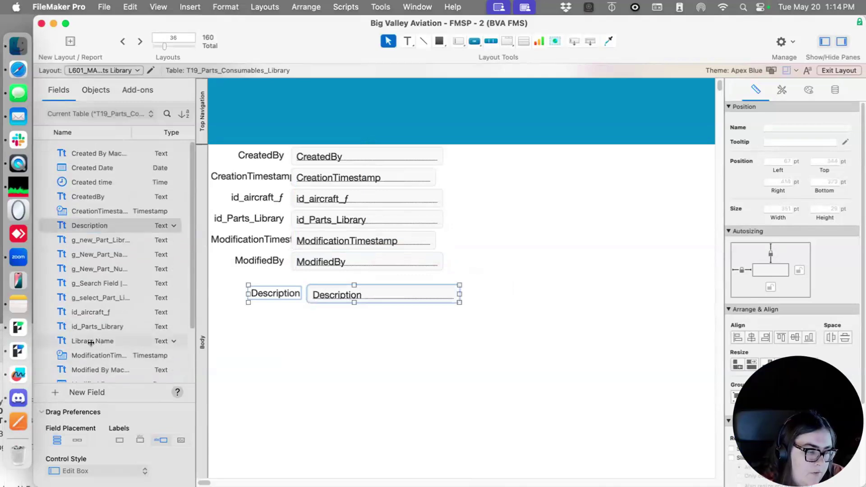
drag(89, 342, 326, 311)
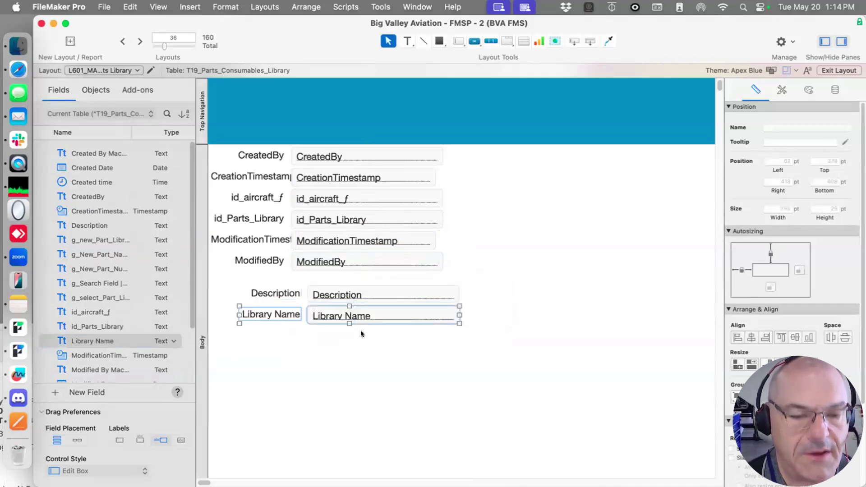
key(super+b)
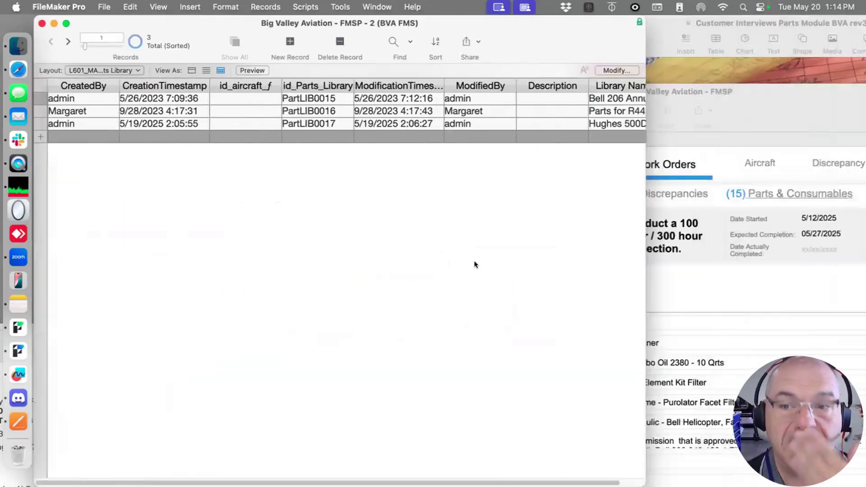
drag(645, 482, 712, 474)
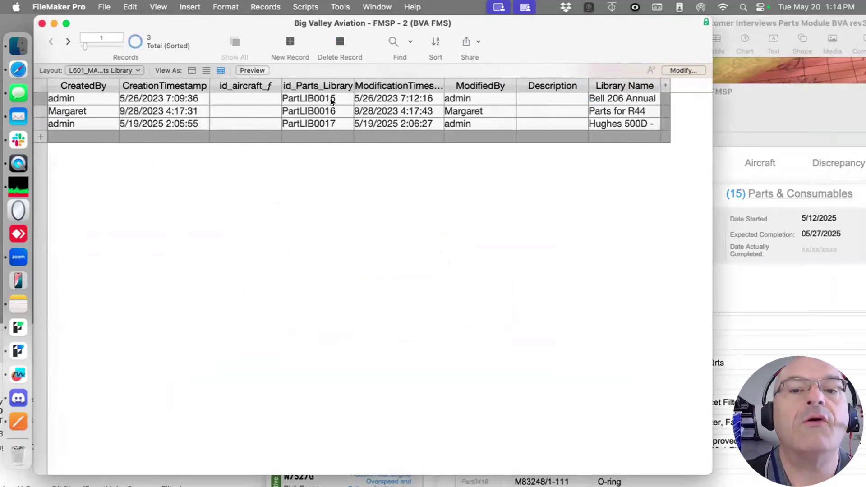
Copy the library ID PartLIB0015 from the Bell 206 Annual record and switch to the L700_Parts_Library_Line_Items layout
double_click(286, 97)
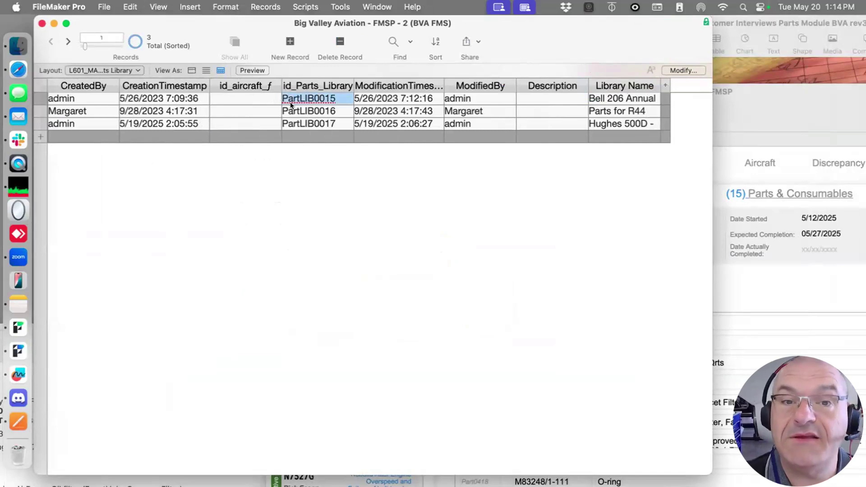
click(105, 71)
mouse_move(135, 71)
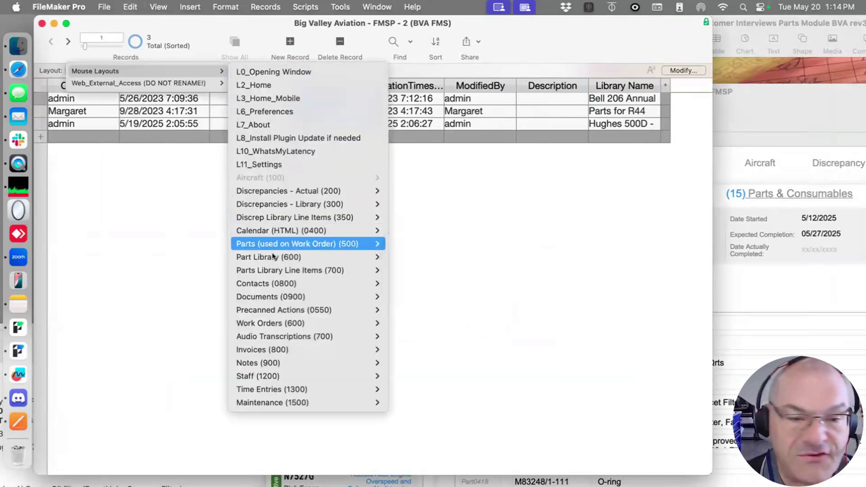
mouse_move(275, 270)
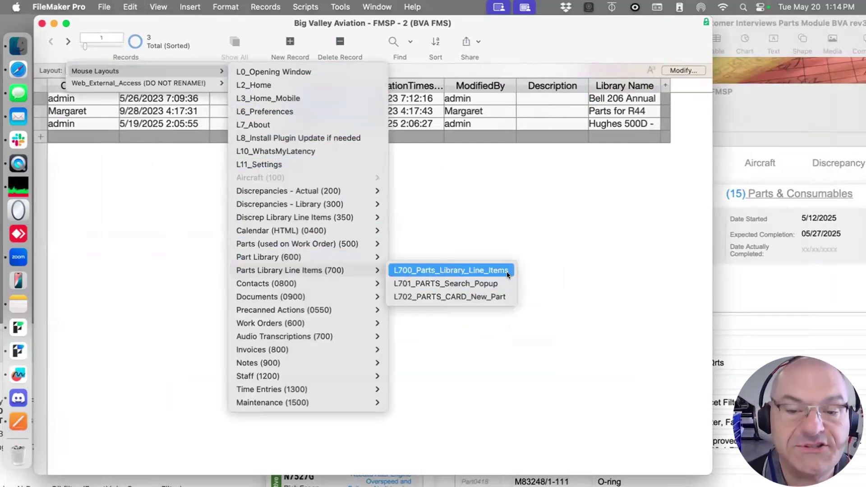
click(498, 269)
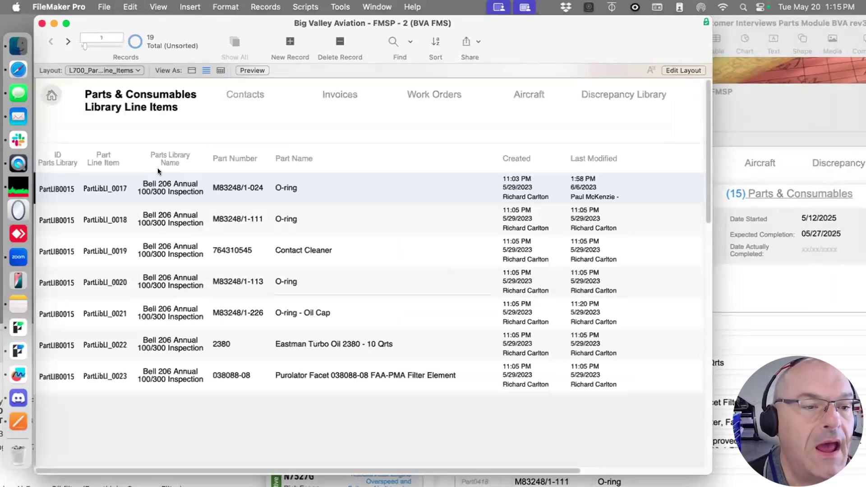
Find the library line items whose parts library ID is PartLIB0015
key(super+f)
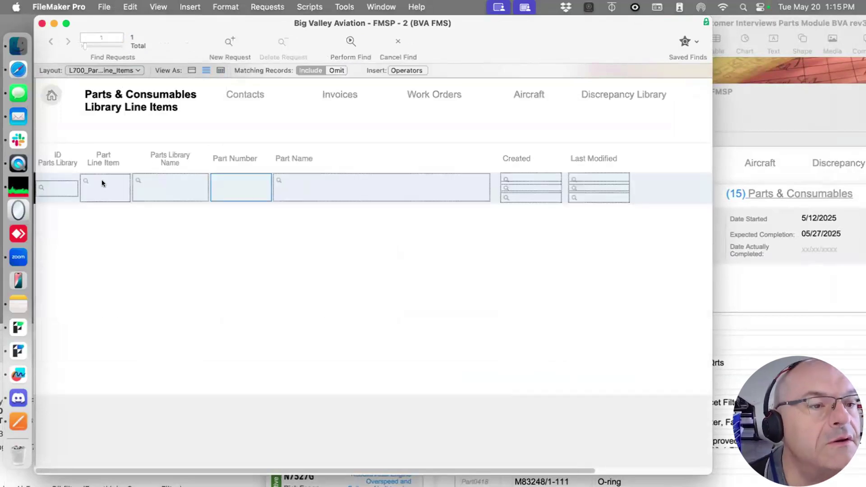
click(103, 183)
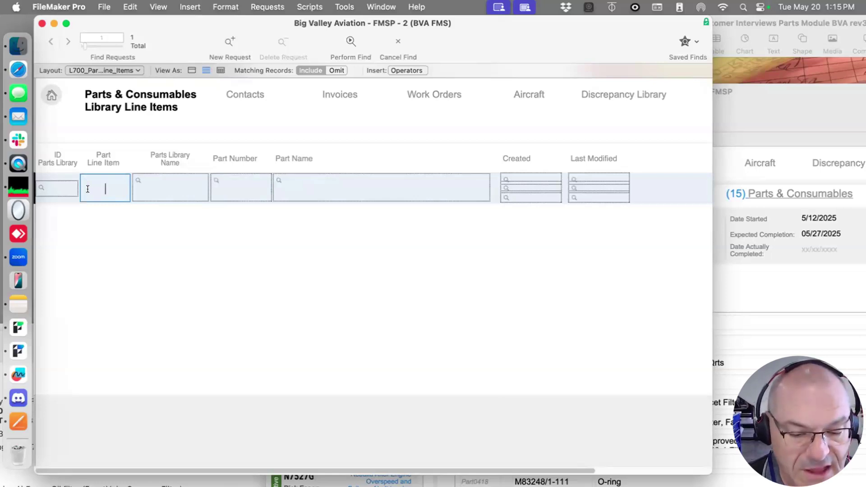
click(56, 188)
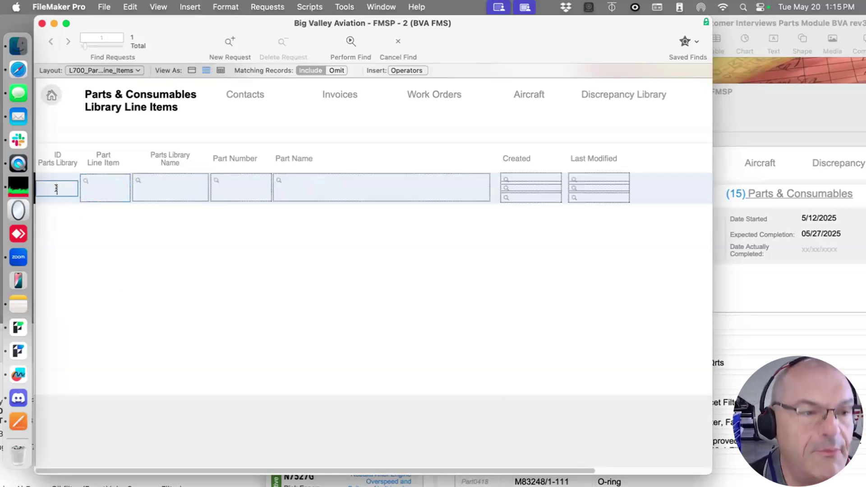
text(PartLIB0015)
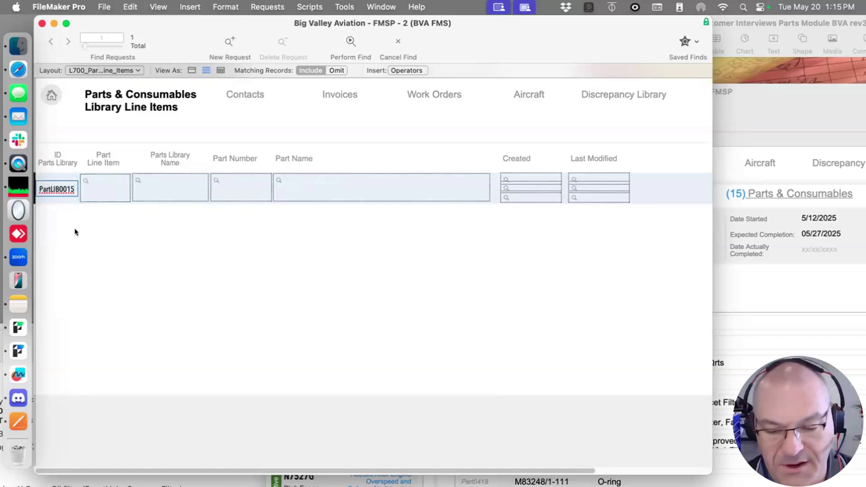
key(Return)
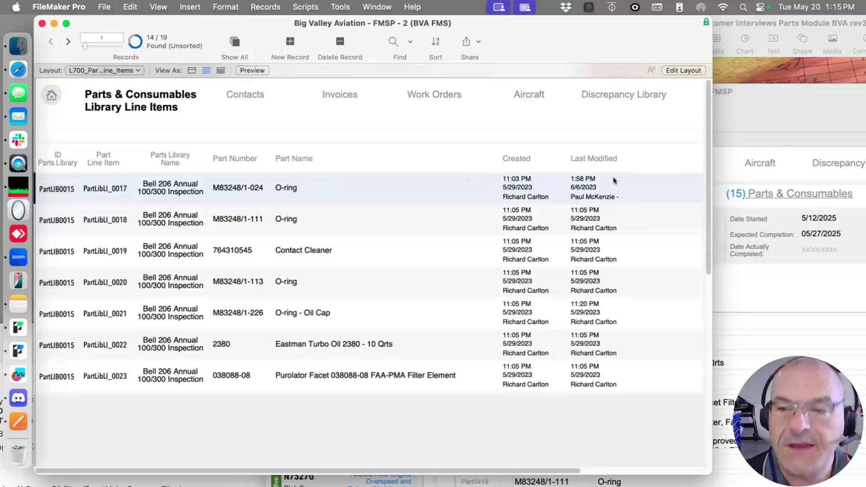
Switch to the work order window and copy the Bell 206B2 job's work order ID from General Info
click(853, 216)
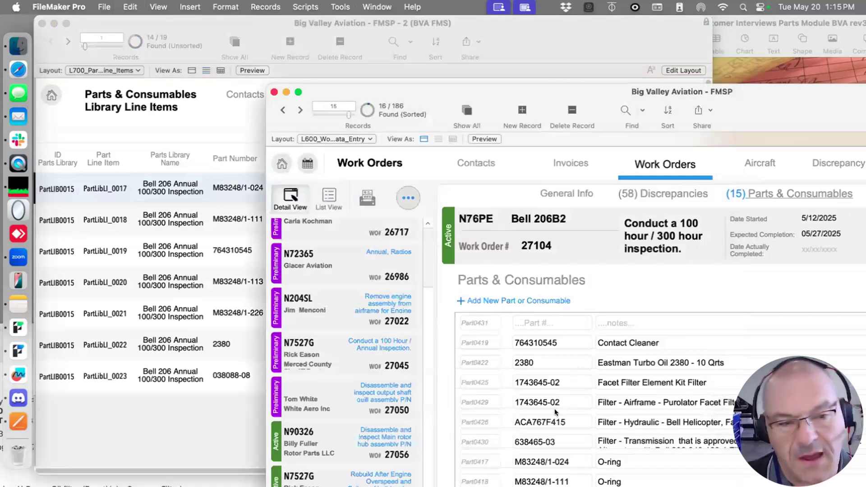
click(540, 322)
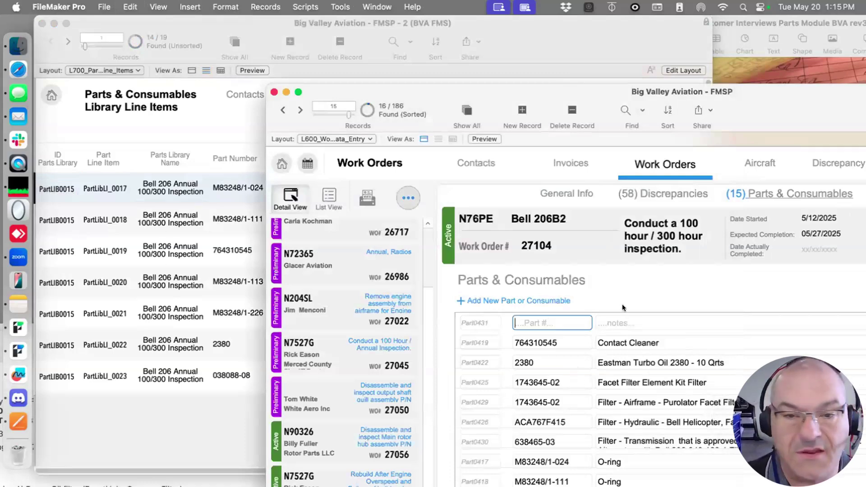
click(542, 239)
click(354, 140)
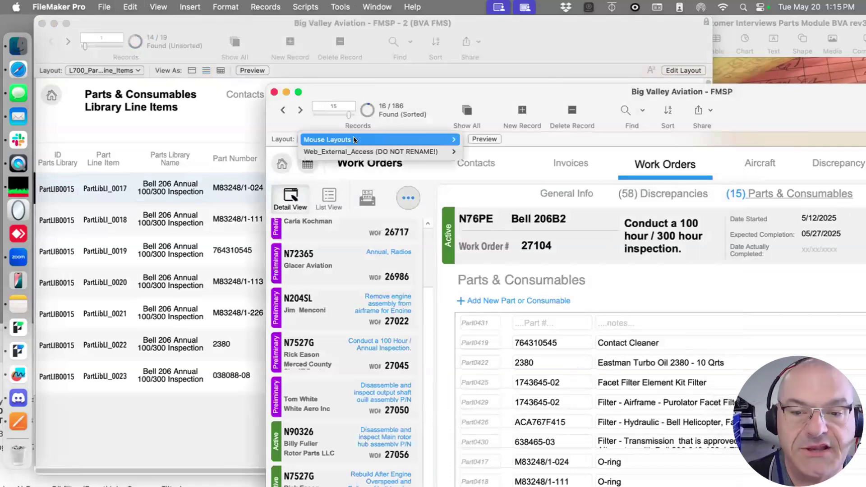
mouse_move(360, 140)
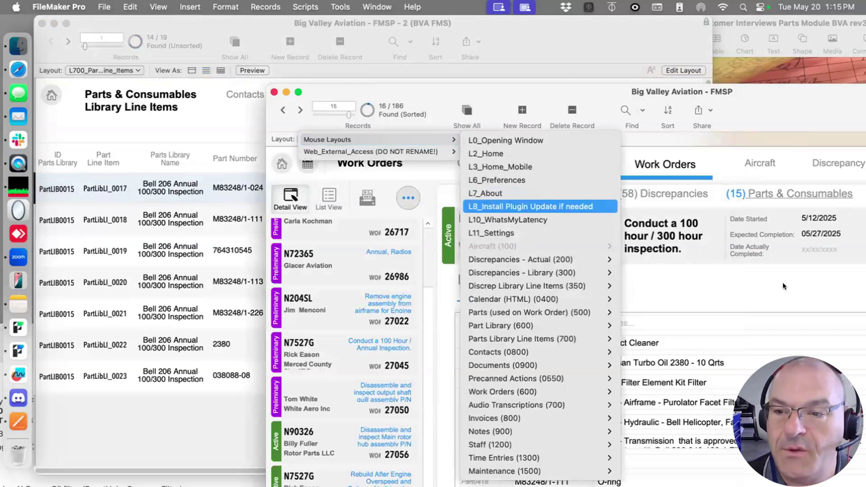
click(620, 193)
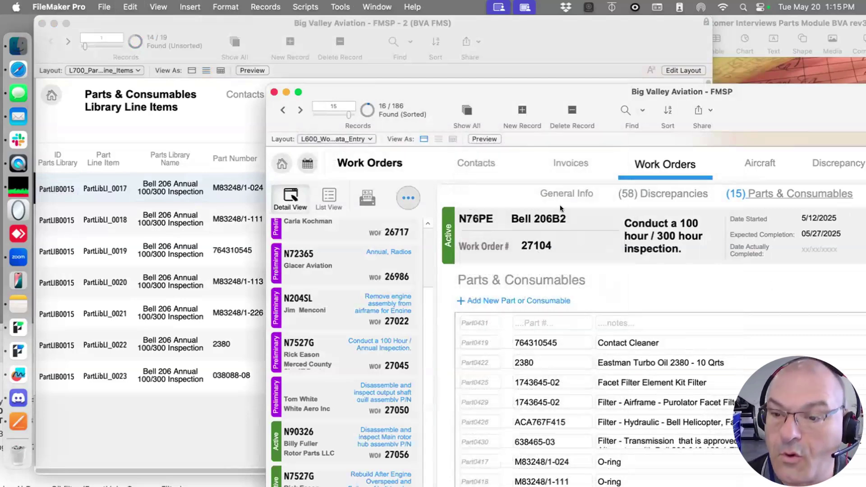
click(581, 189)
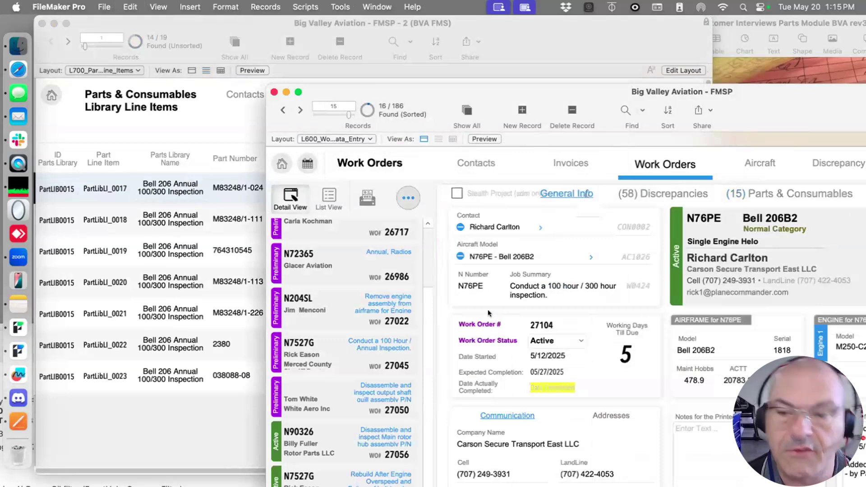
click(623, 283)
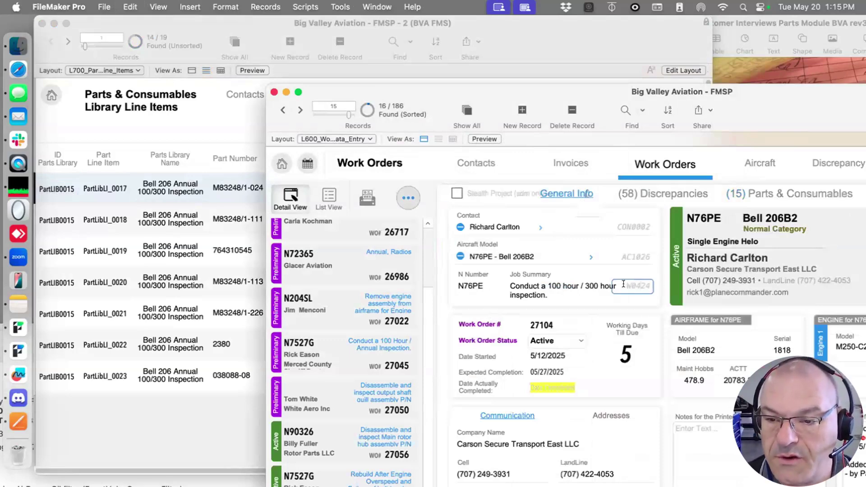
click(401, 148)
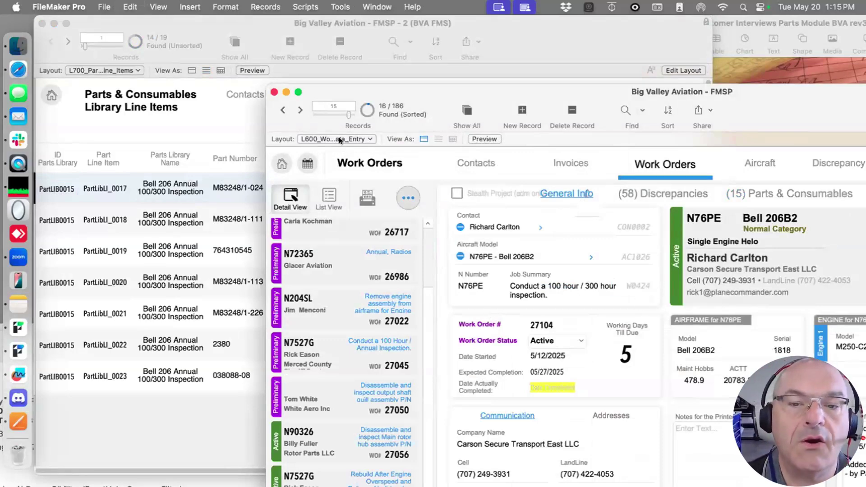
Switch the work order window to the L501_ Parts_Used_List_View layout
click(340, 140)
mouse_move(552, 348)
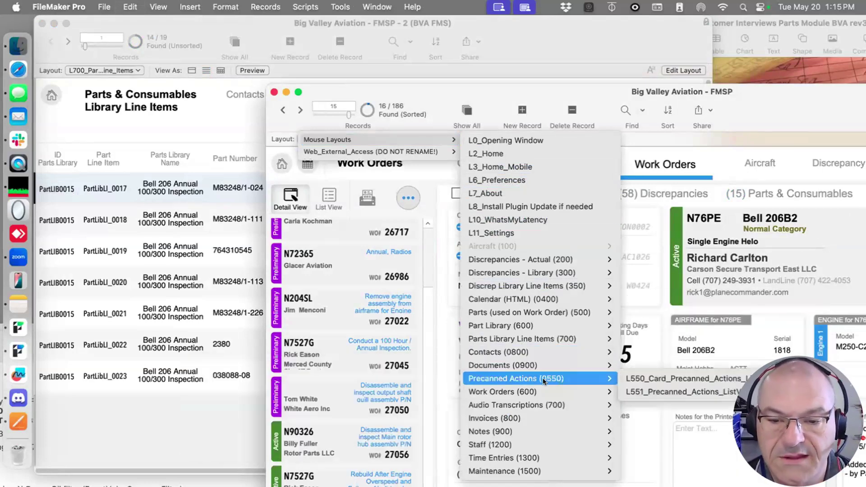
mouse_move(536, 312)
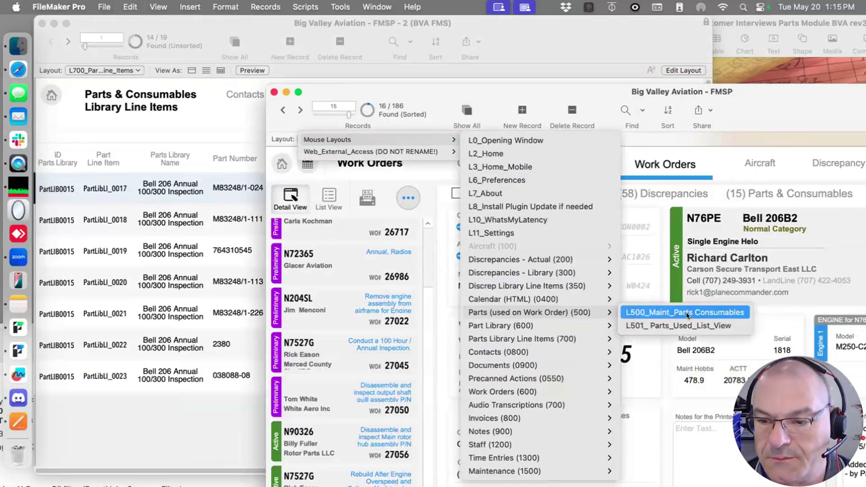
click(688, 325)
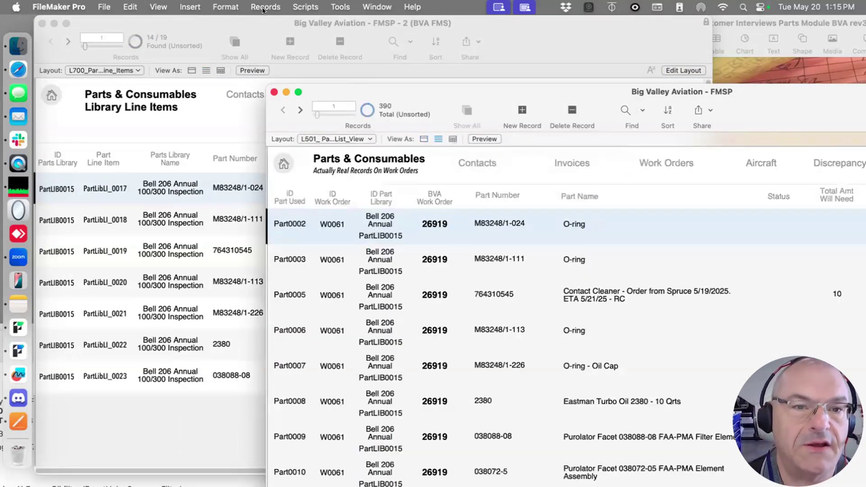
click(211, 7)
click(475, 112)
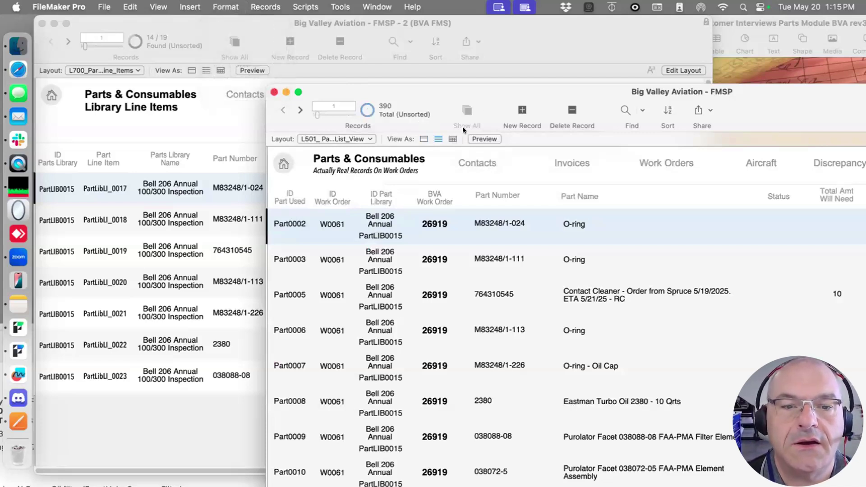
Find the used parts that carry the copied work order ID and look through the found records
key(super+f)
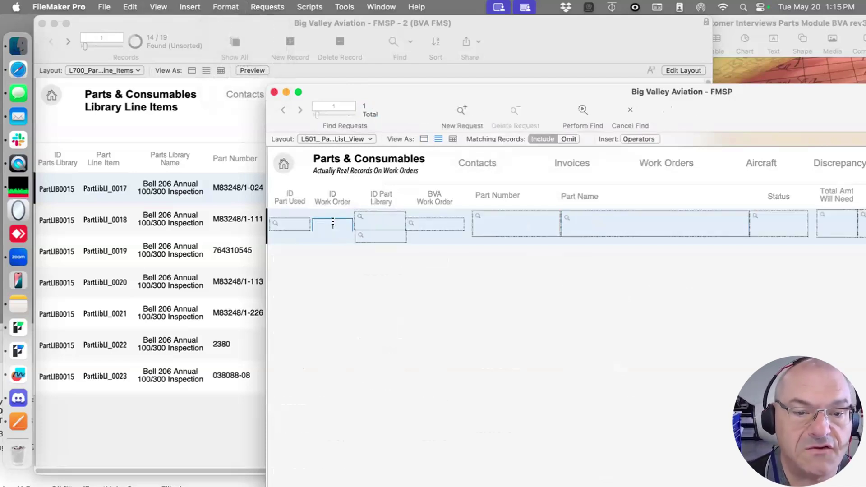
text(W0424)
key(Return)
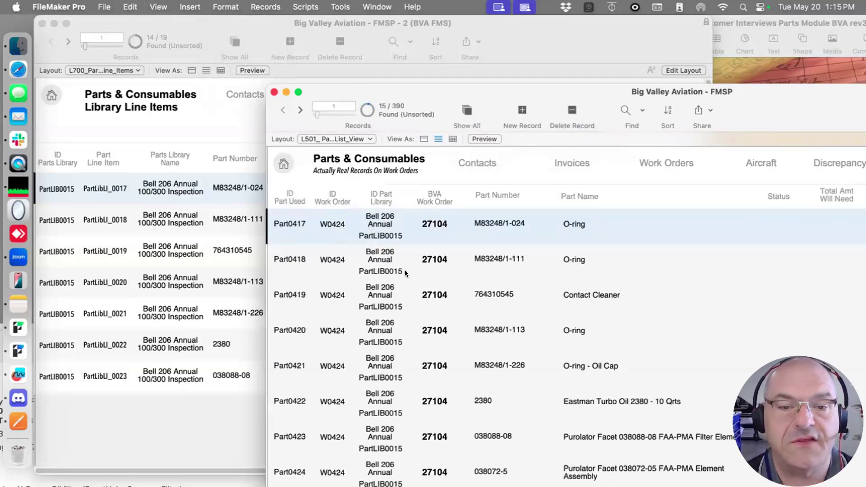
scroll(402, 270, down, 5)
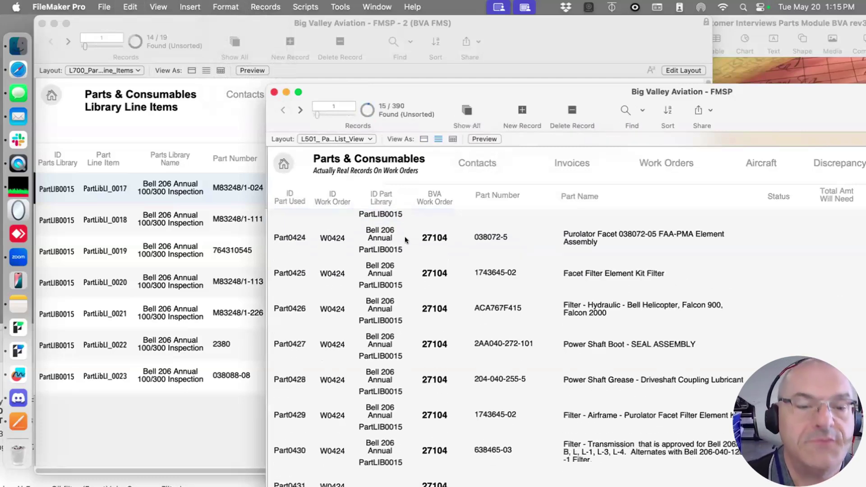
Add a blank parts-used record, show all records, and swap to the omitted set to empty the list
key(super+n)
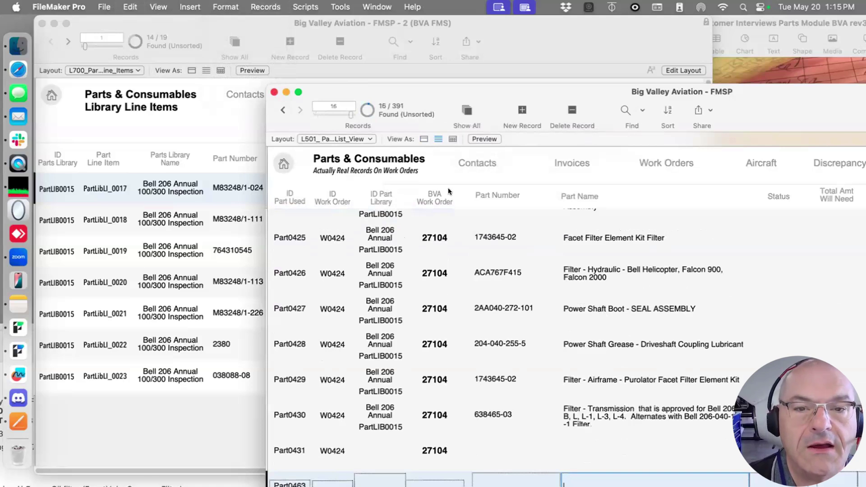
click(466, 109)
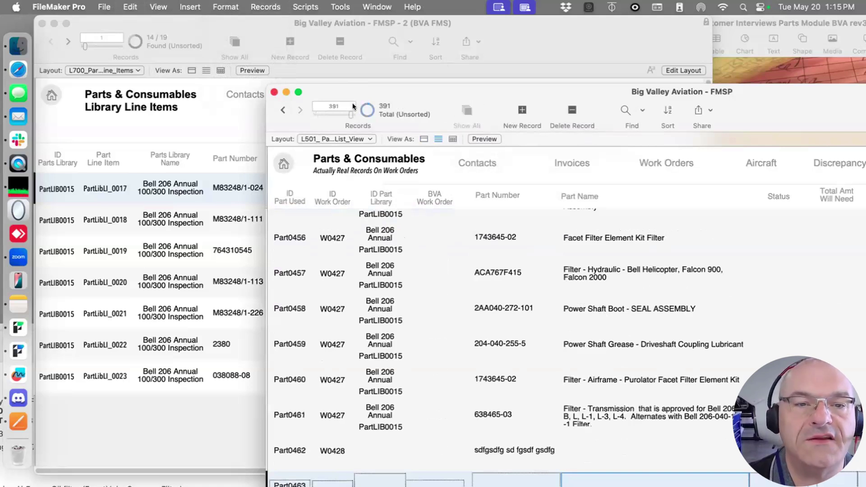
click(366, 110)
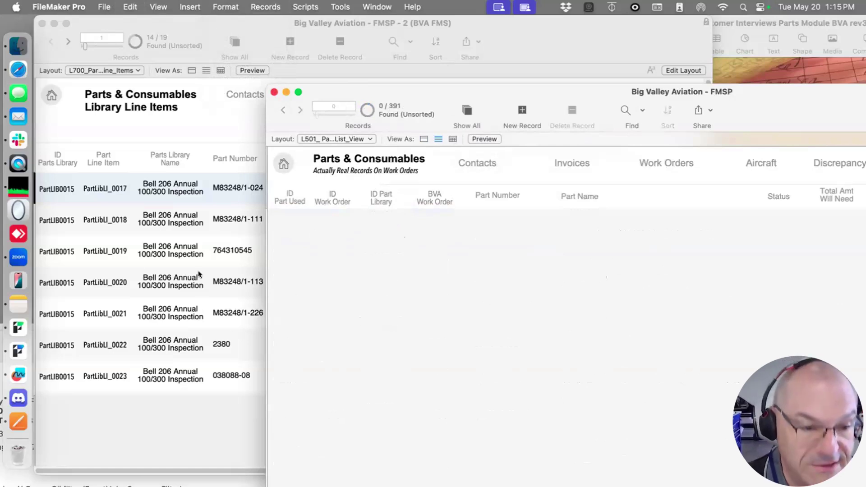
Dismiss the missing-records message and add a blank record to the empty parts-used list
click(207, 256)
click(803, 285)
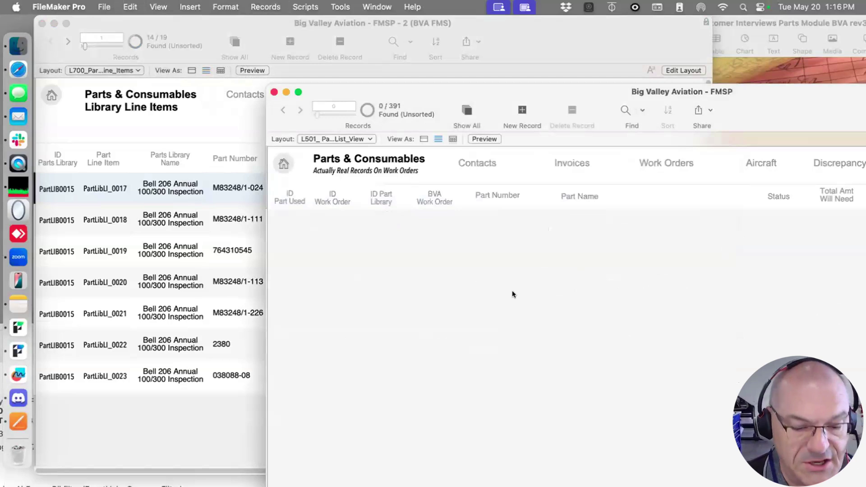
click(431, 248)
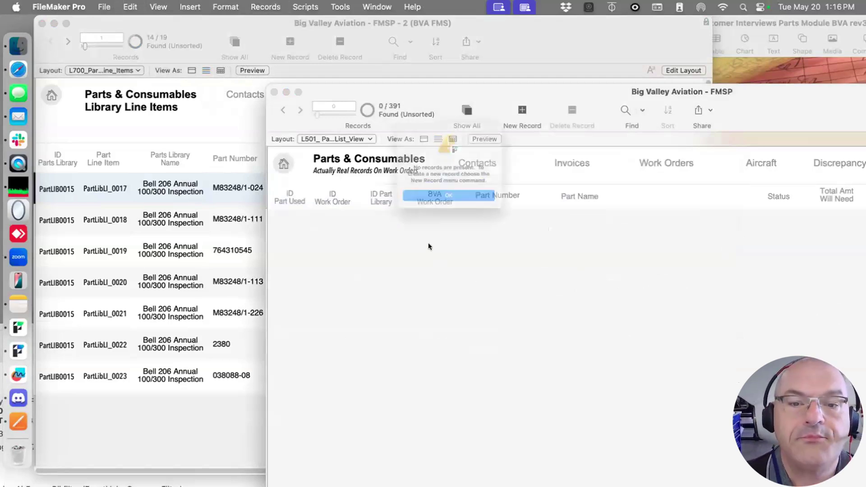
key(Return)
key(super+n)
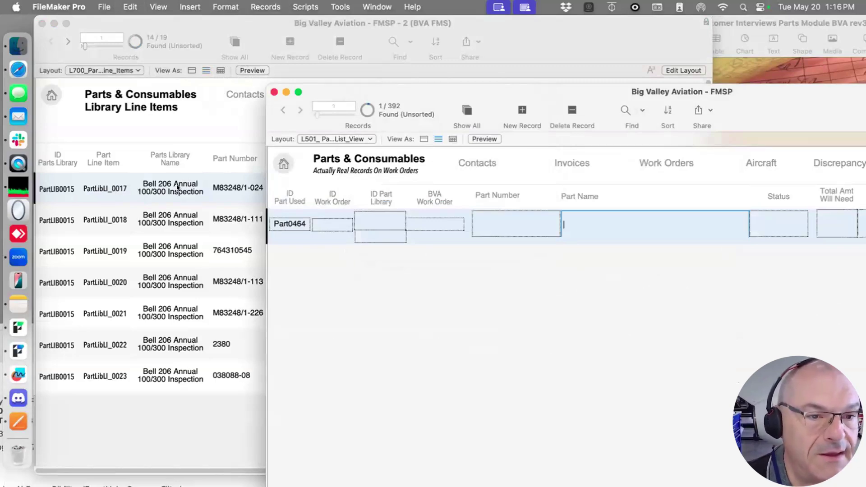
click(126, 184)
key(super+grave)
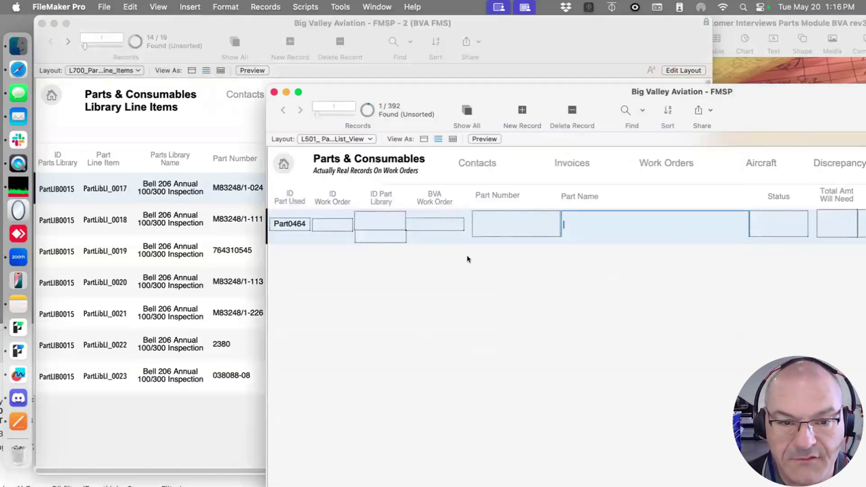
Add six more blank parts-used records so the list matches the seven Bell 206 line items in view
click(424, 279)
key(super+n)
key(super+n)
key(super+n)
key(super+n)
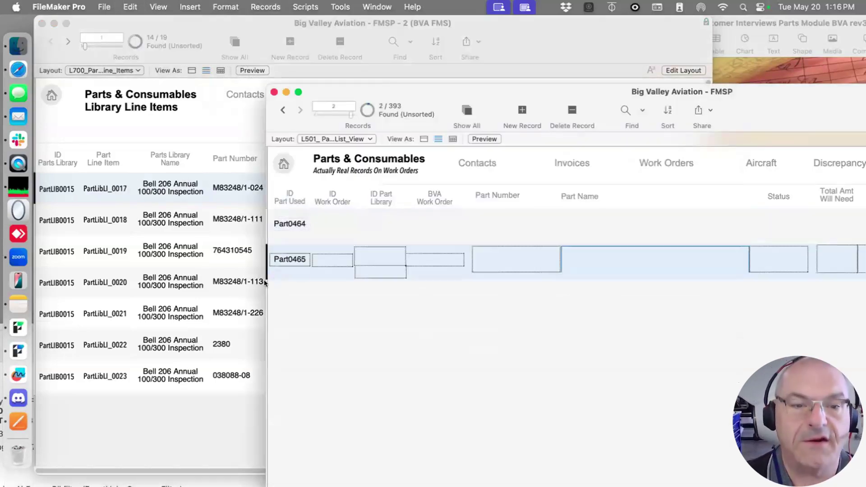
key(super+n)
key(super+n)
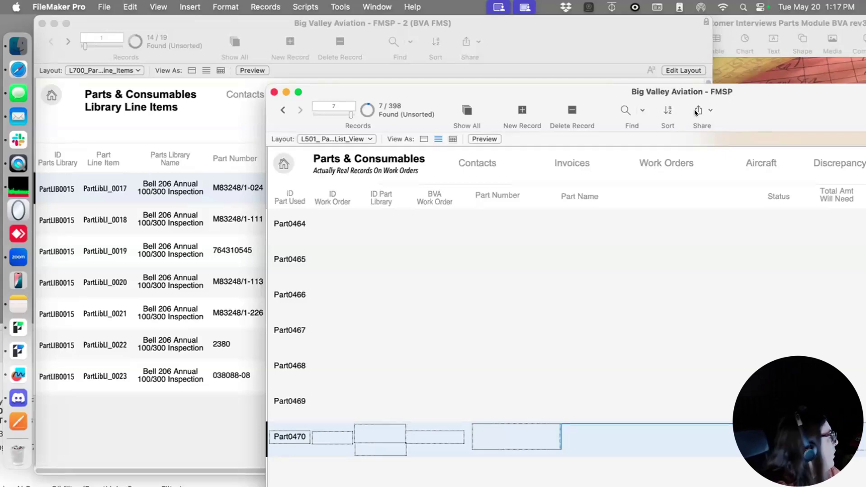
Rearrange the parts-used and library line items windows to compare their columns
drag(724, 92, 626, 24)
drag(632, 62, 638, 82)
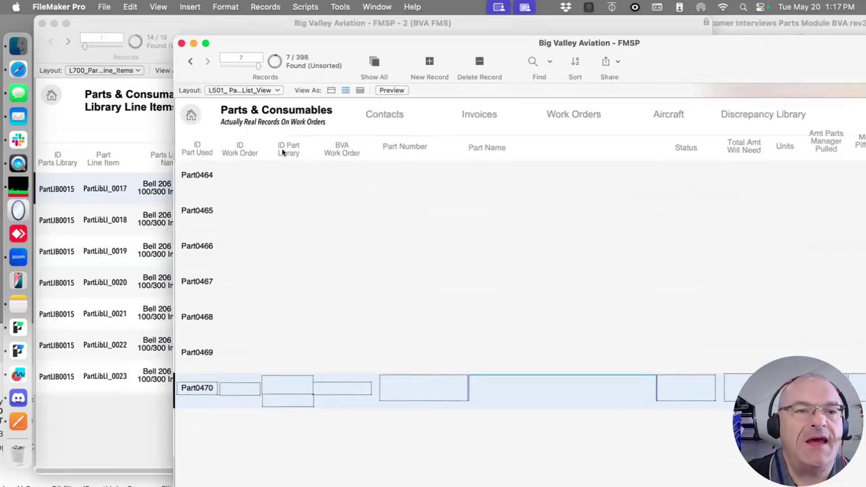
click(190, 62)
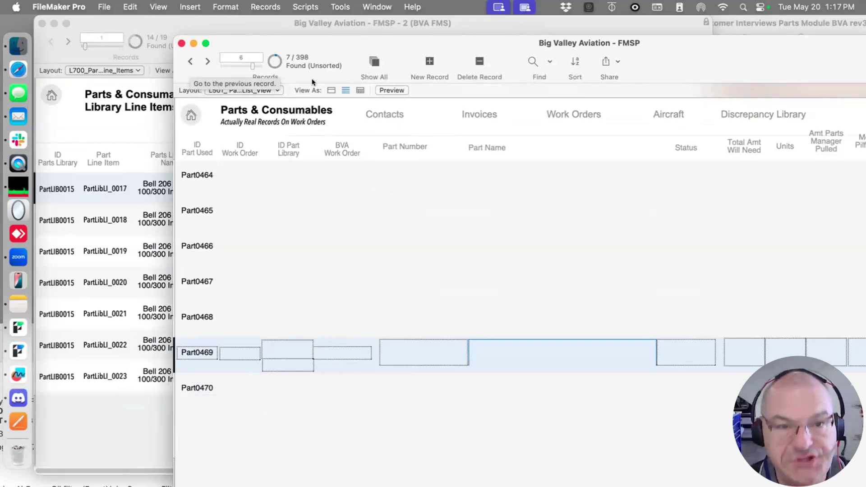
drag(317, 41, 354, 91)
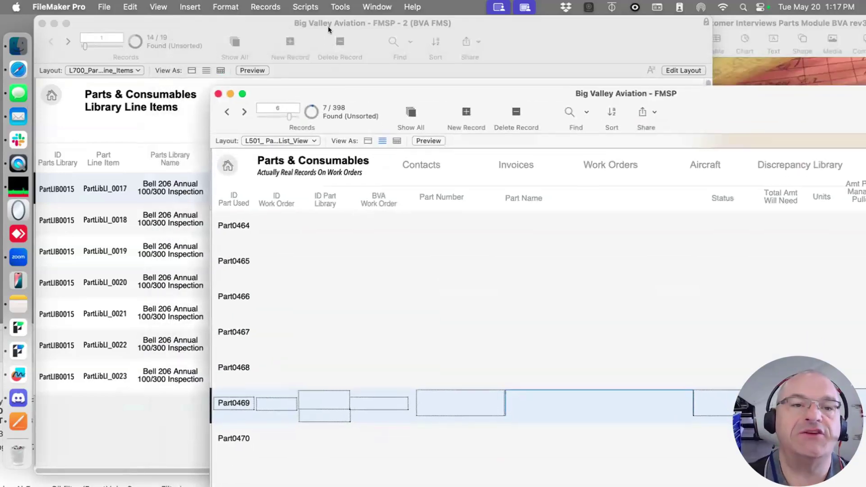
drag(299, 17, 265, 17)
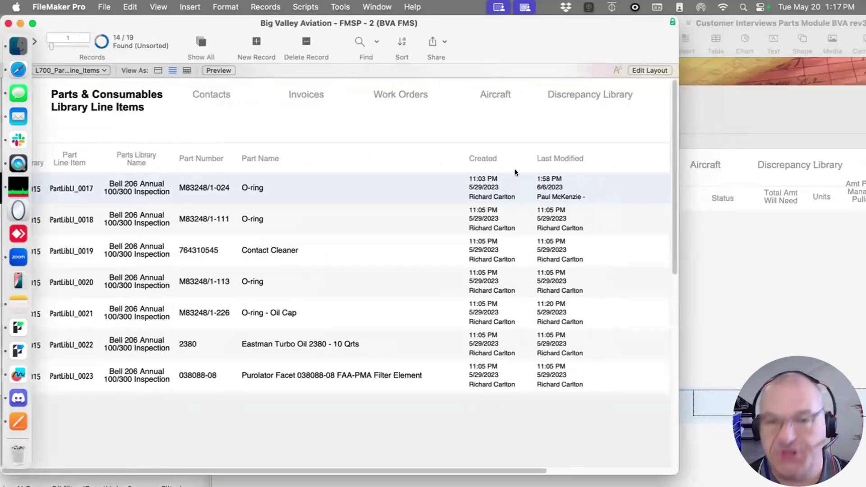
click(801, 323)
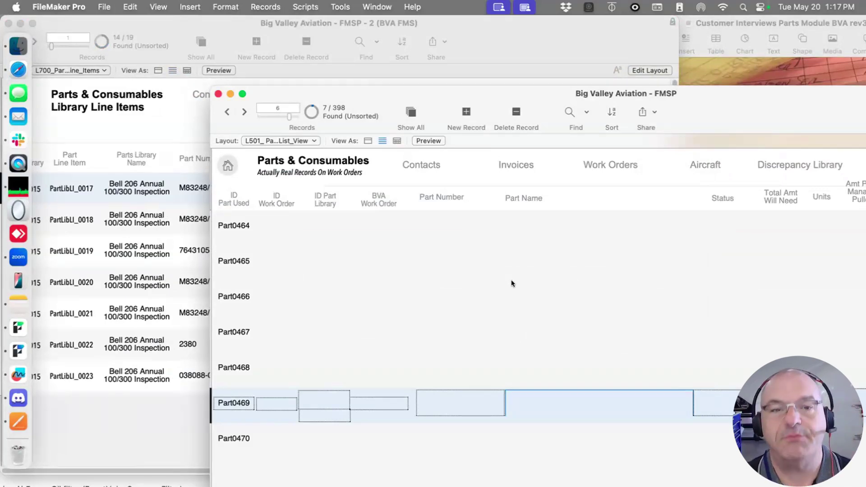
Switch the parts-used window to the L600_Work_Orders_Data_Entry layout and show the Bell 206B2 job's Parts & Consumables
drag(694, 93, 666, 4)
click(275, 68)
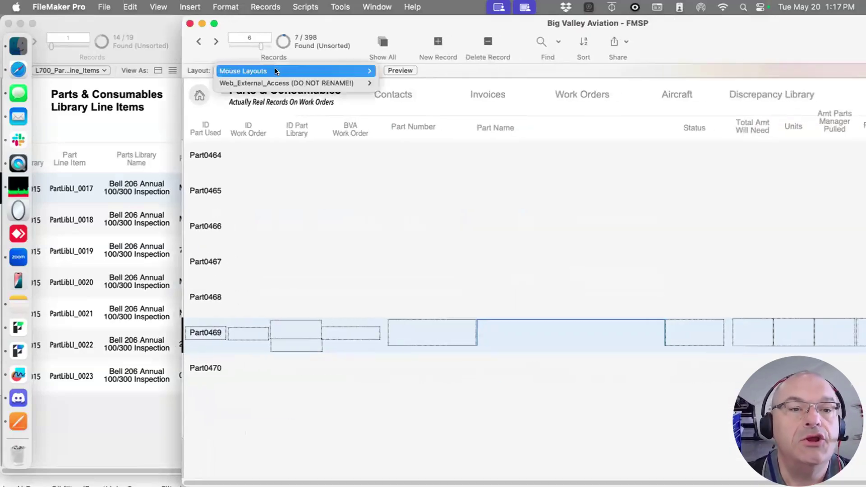
mouse_move(274, 68)
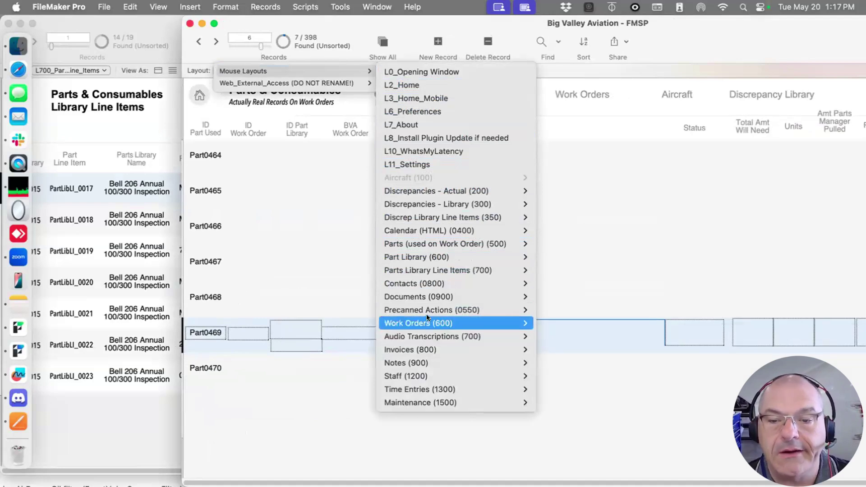
mouse_move(424, 318)
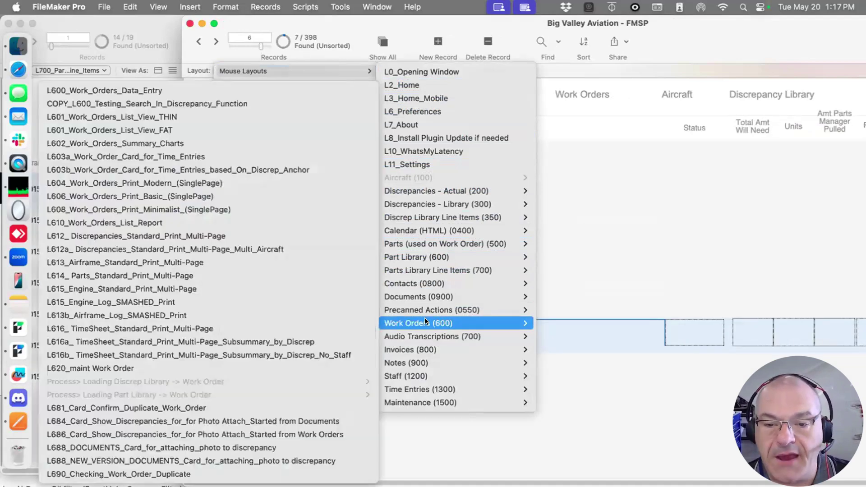
click(245, 90)
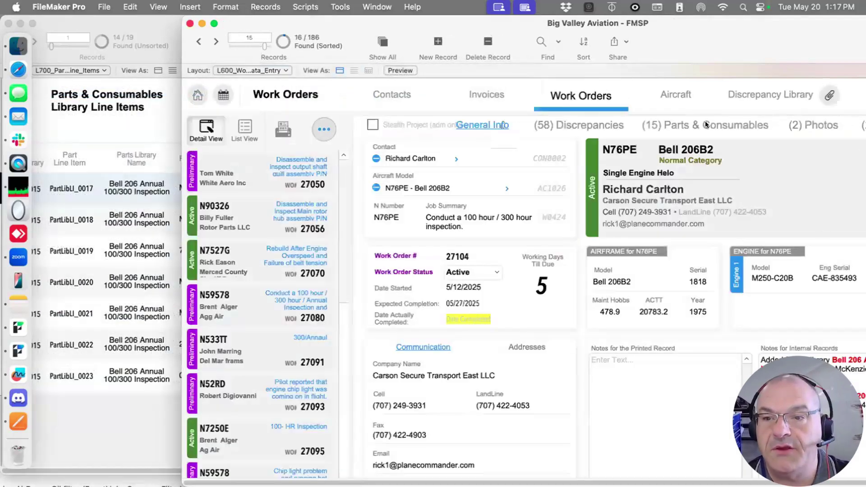
click(654, 123)
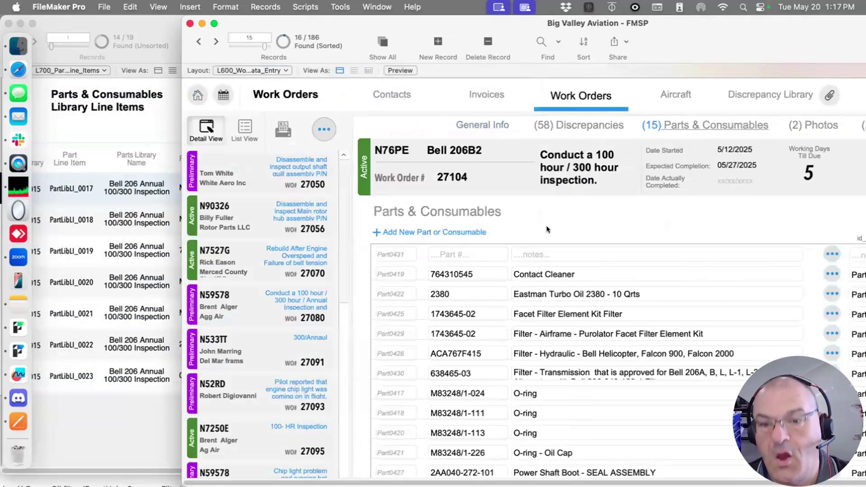
Inspect the parts library and line item ID columns, and open and cancel the deletion prompt for the Contact Cleaner row
drag(717, 22, 461, 5)
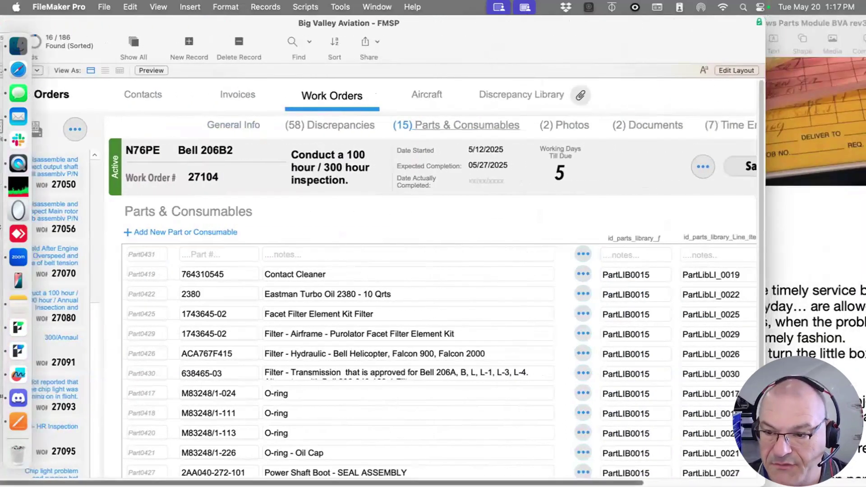
scroll(694, 294, right, 5)
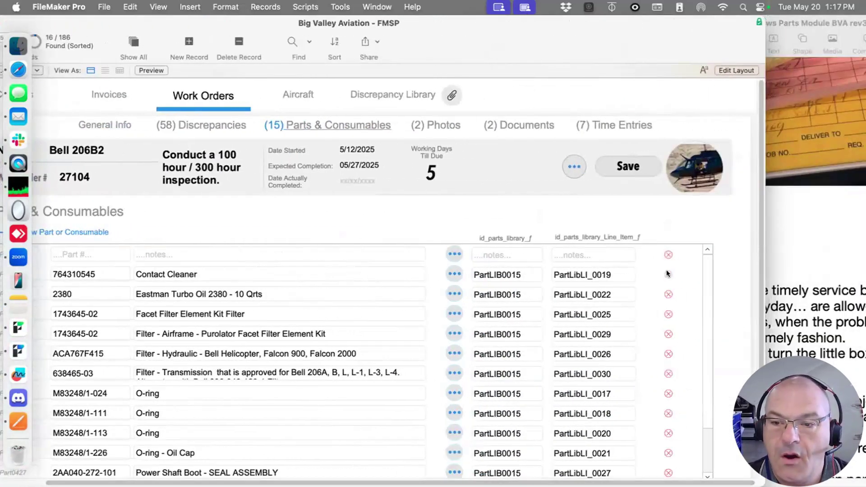
click(668, 274)
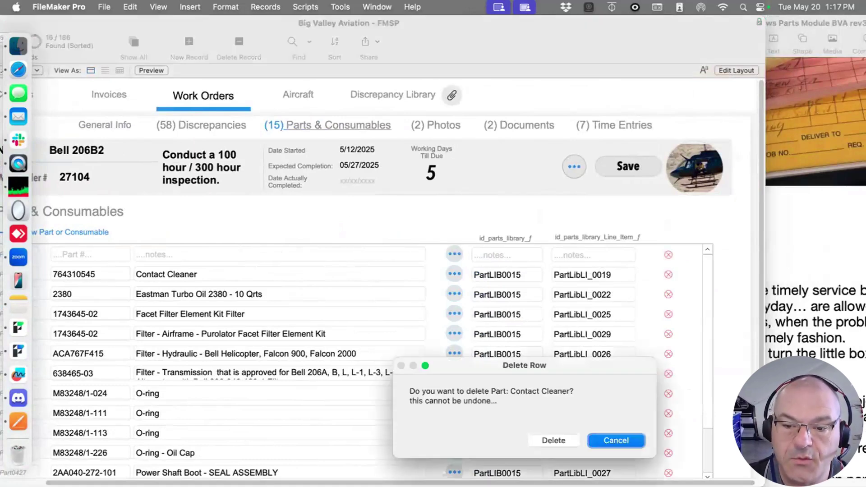
click(562, 343)
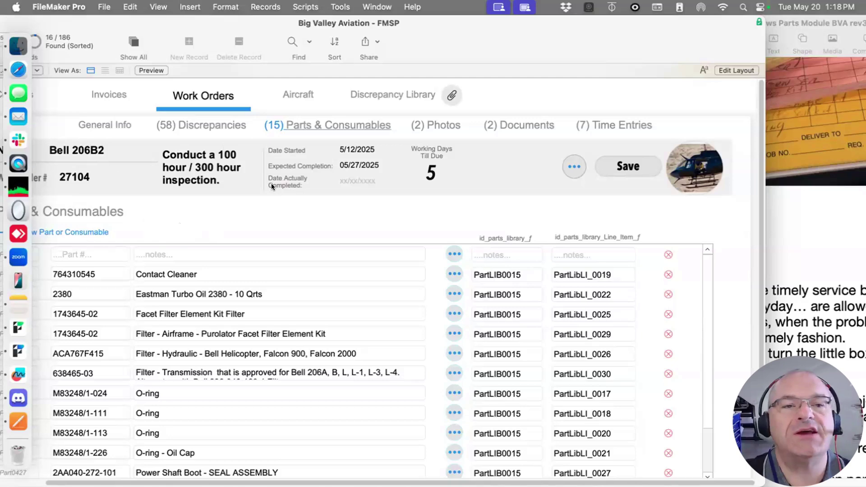
Compare the job's Discrepancies with its Parts & Consumables, and view the options for loading or deleting sets of discrepancies
click(217, 120)
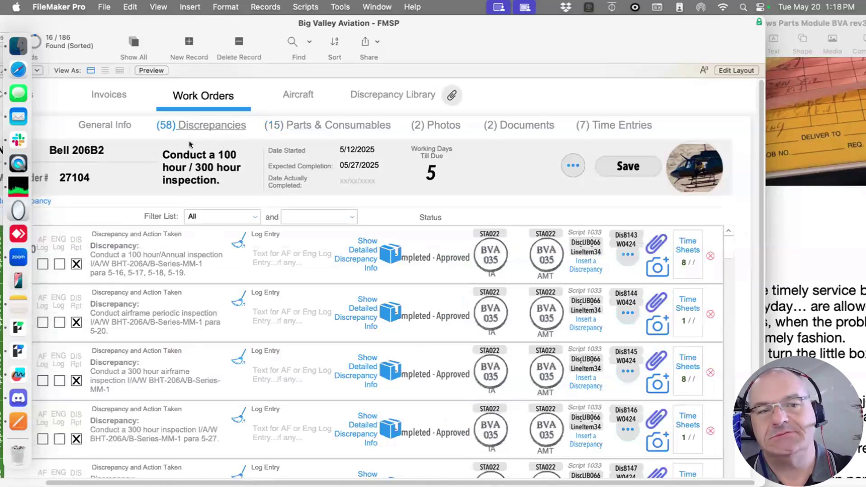
click(303, 122)
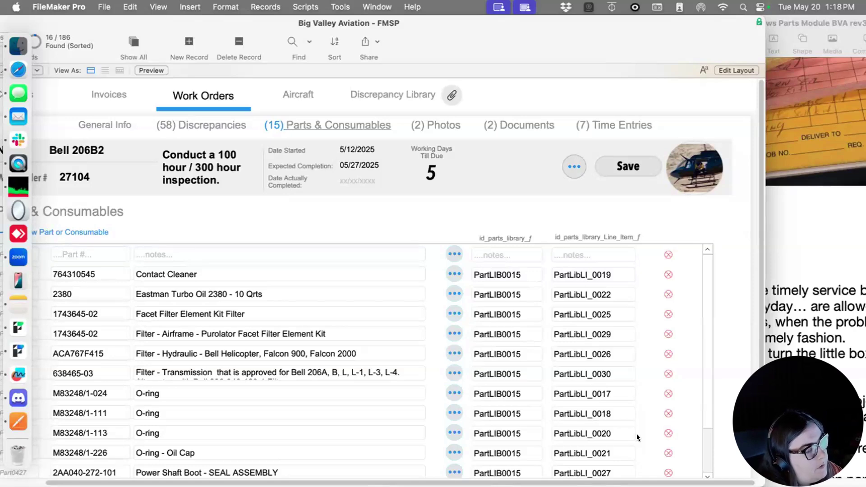
click(186, 120)
drag(187, 12, 232, 12)
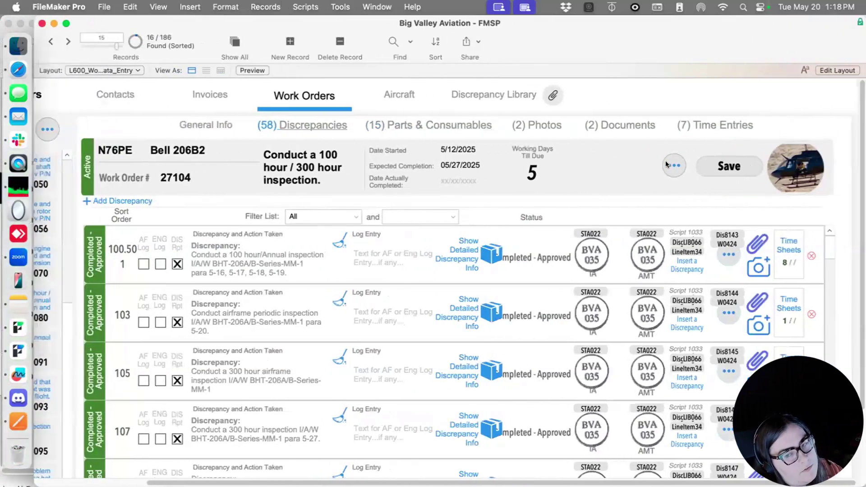
click(664, 162)
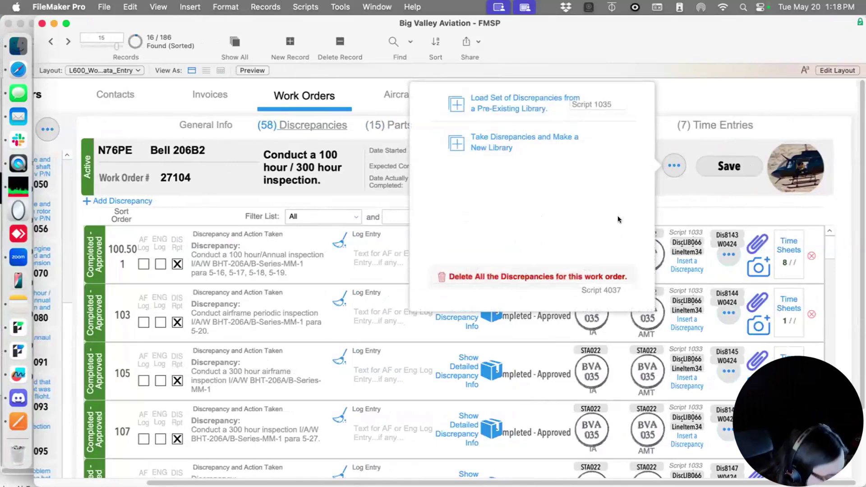
click(709, 197)
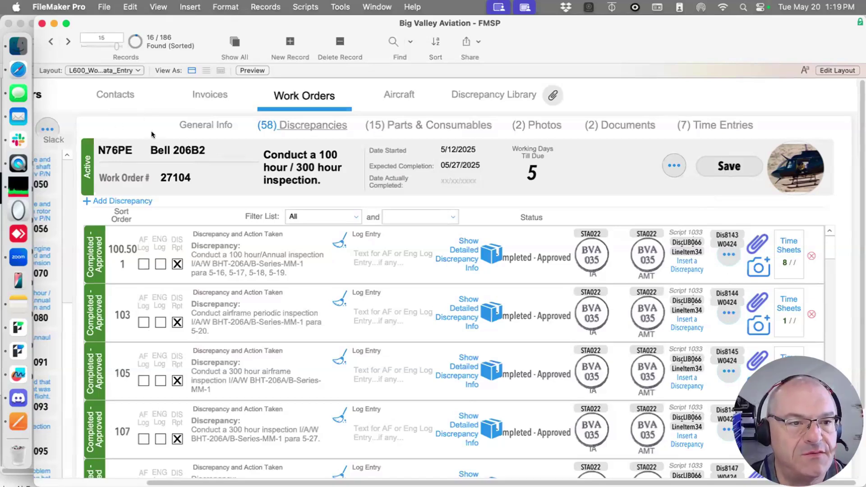
Compare the work order ID in General Info with the one stored on the first discrepancy row
click(204, 125)
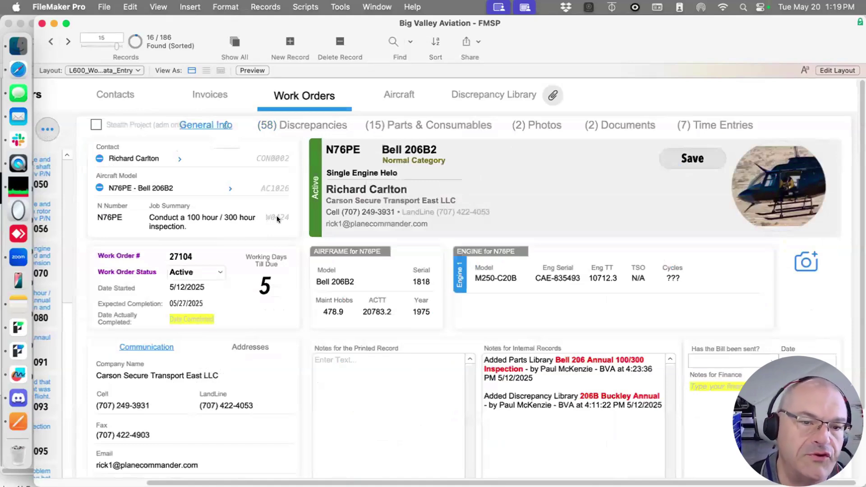
click(285, 127)
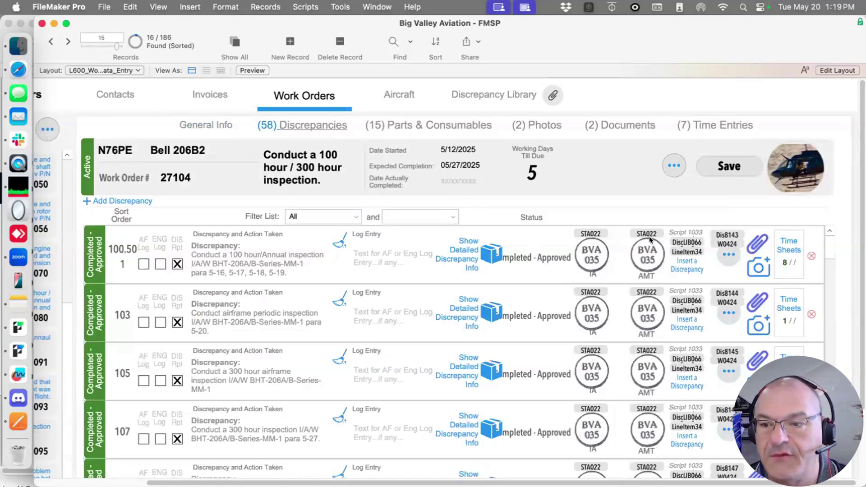
click(726, 242)
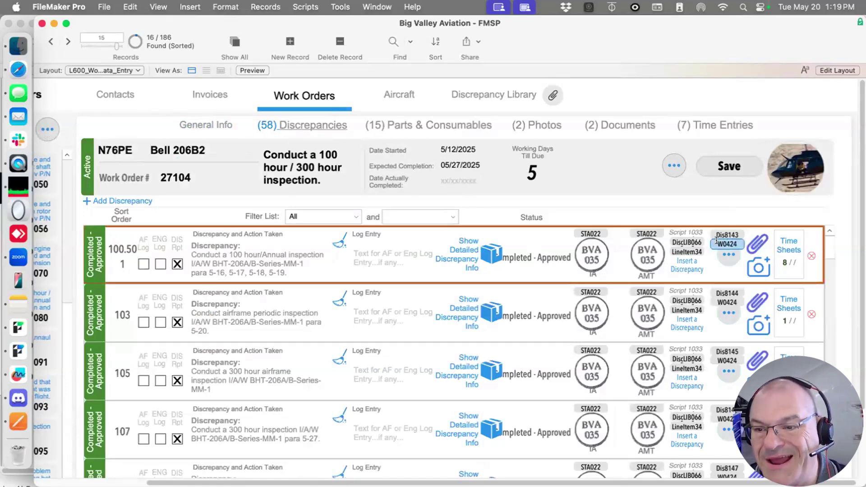
Clear the work order ID from discrepancy 219 at the end of the list and close the work order window
scroll(650, 414, down, 15)
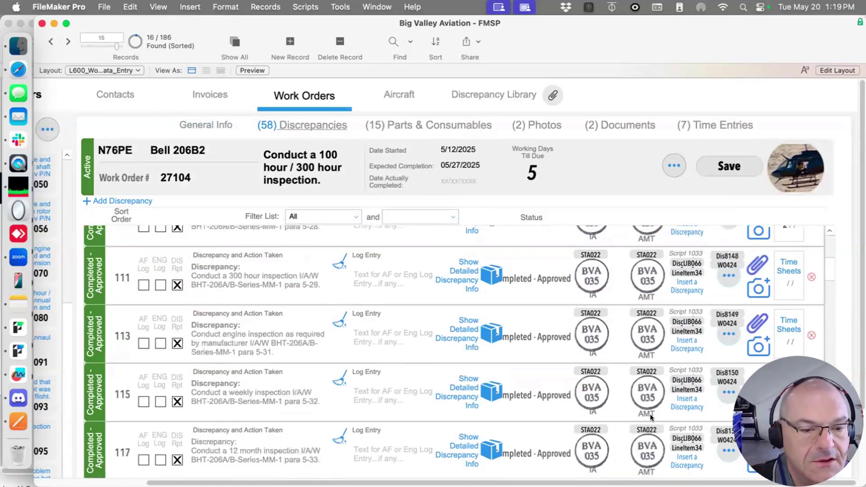
scroll(642, 412, down, 20)
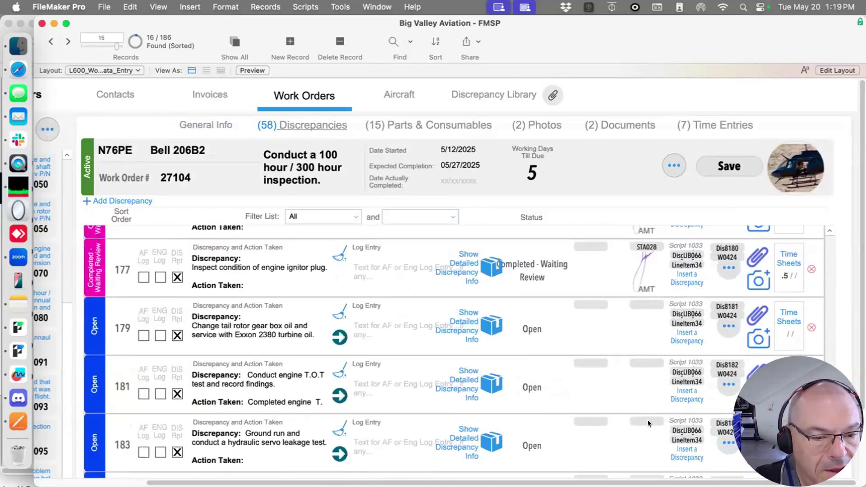
scroll(647, 419, down, 15)
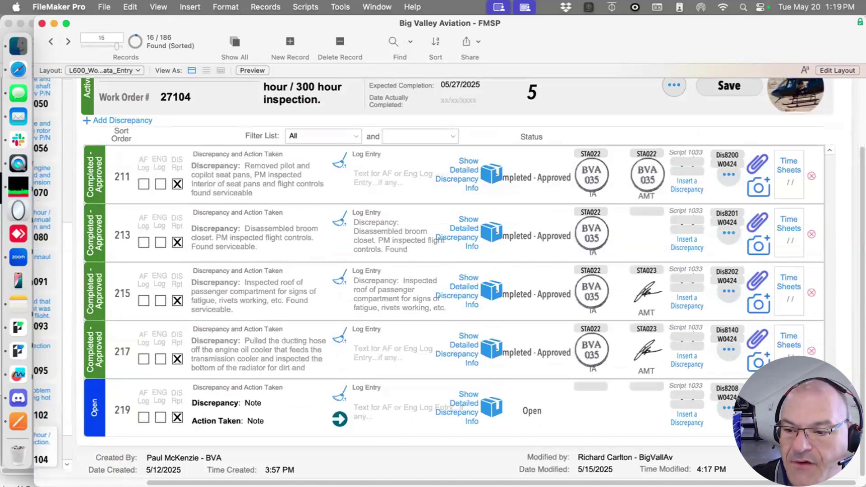
click(731, 396)
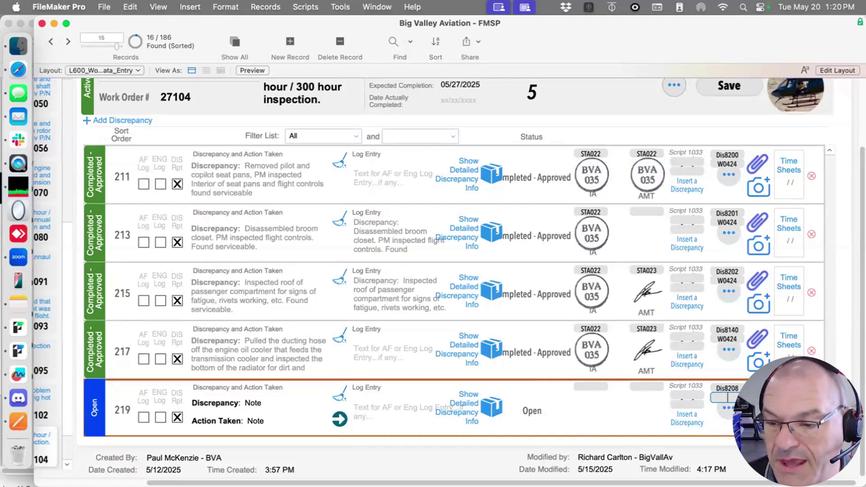
click(728, 408)
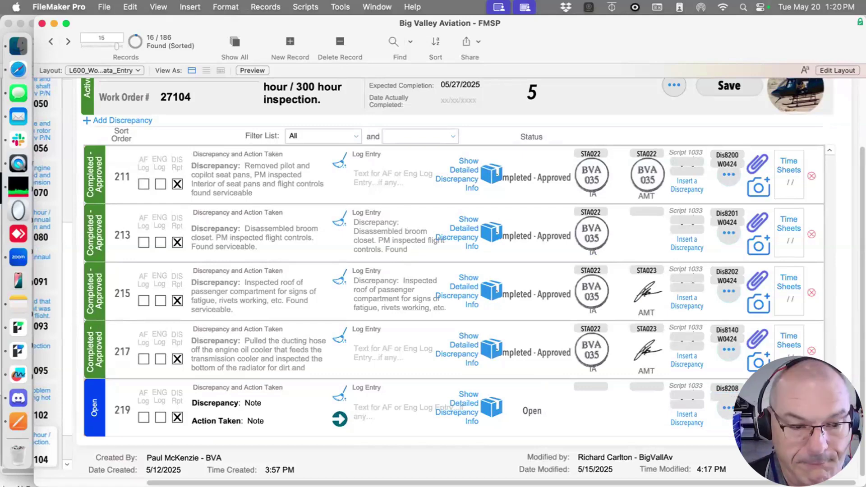
scroll(453, 291, up, 1)
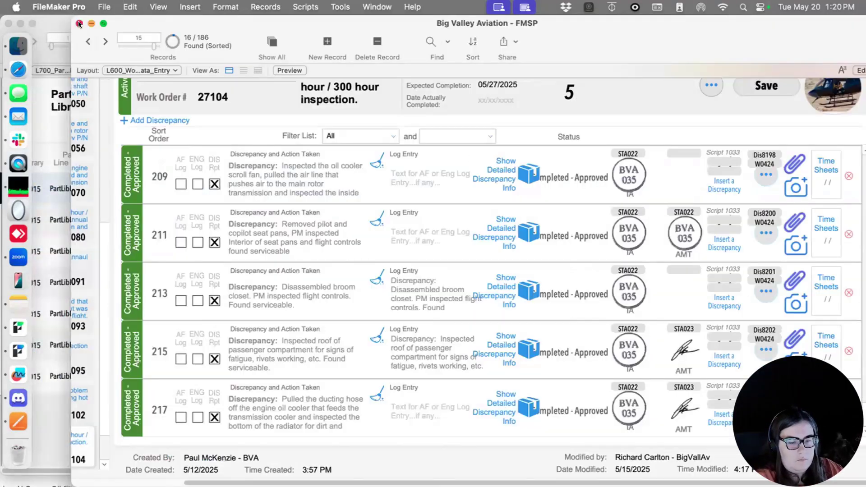
click(79, 24)
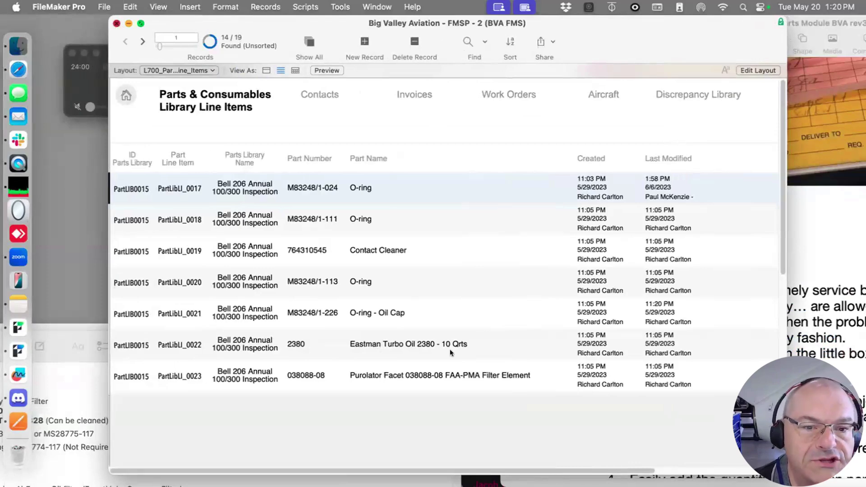
Close both open database windows and clear the Notes, Freeform and chat windows from the desktop
click(116, 23)
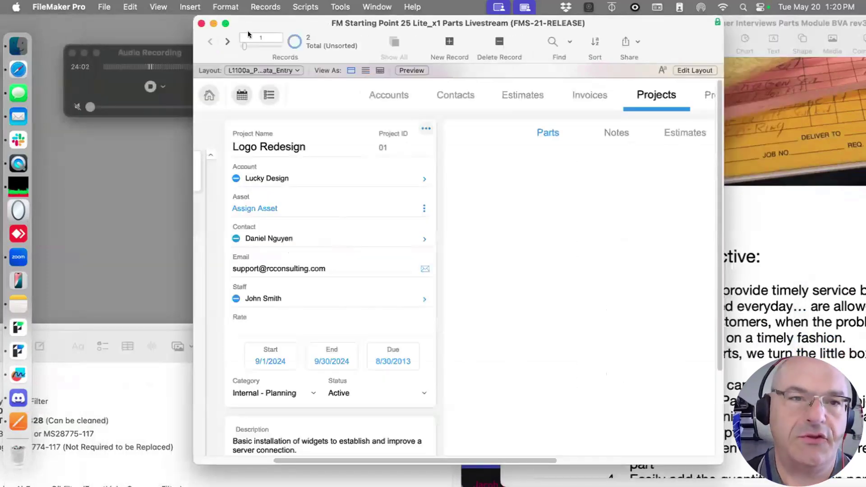
click(201, 23)
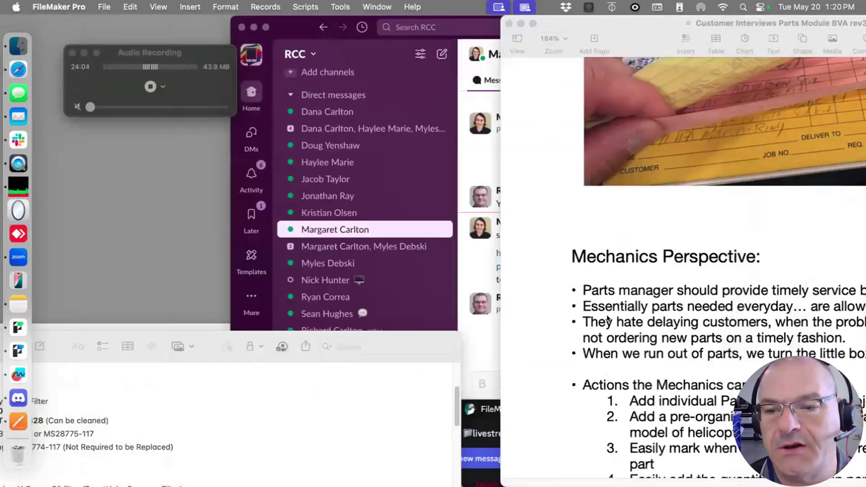
click(584, 211)
click(418, 378)
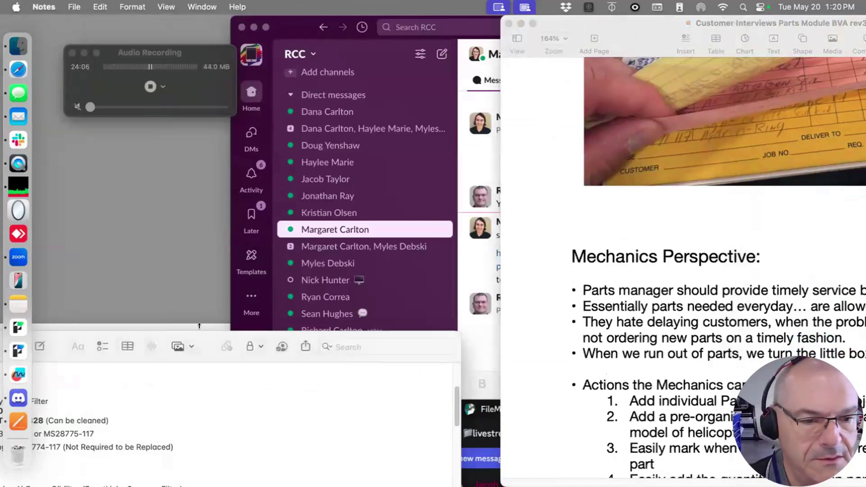
key(super+w)
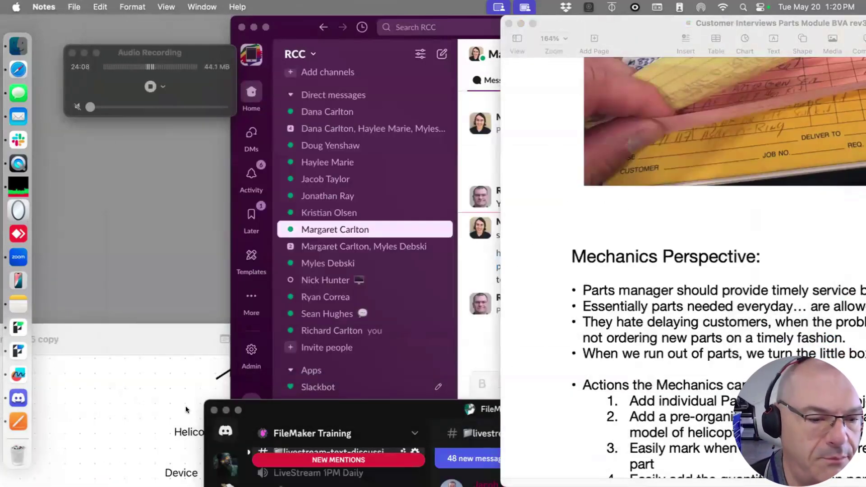
click(142, 350)
key(super+w)
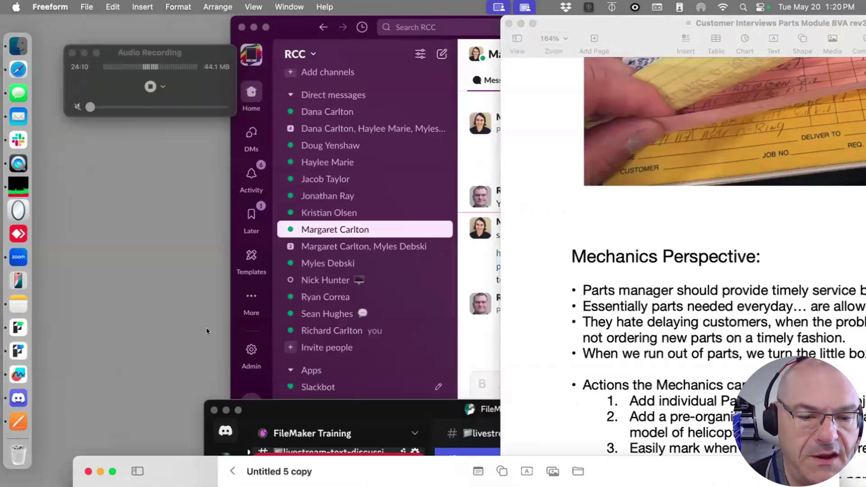
click(227, 250)
key(super+h)
click(550, 247)
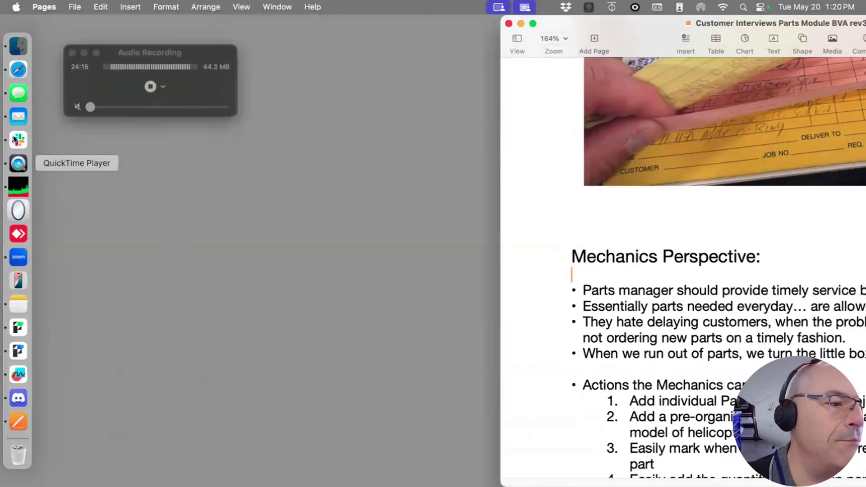
Switch to FileMaker Pro, reopen the recent FM Starting Point 25 Lite_x1 Parts Livestream file and go to its Projects module
click(18, 327)
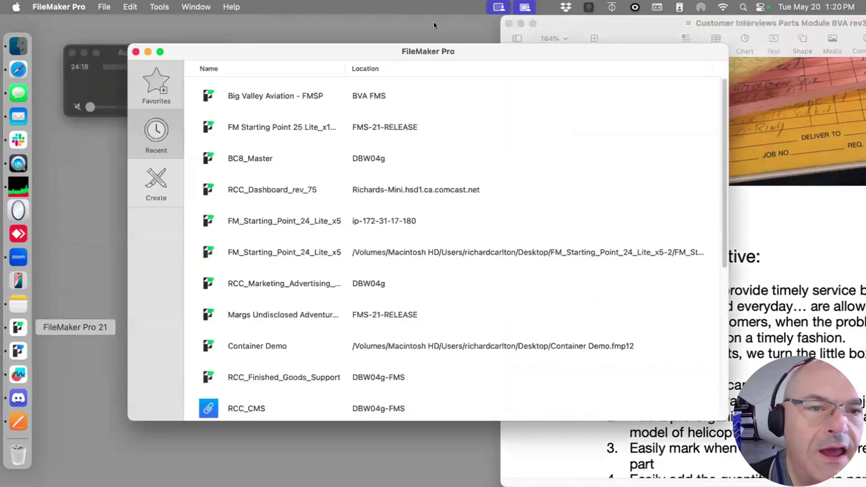
click(281, 129)
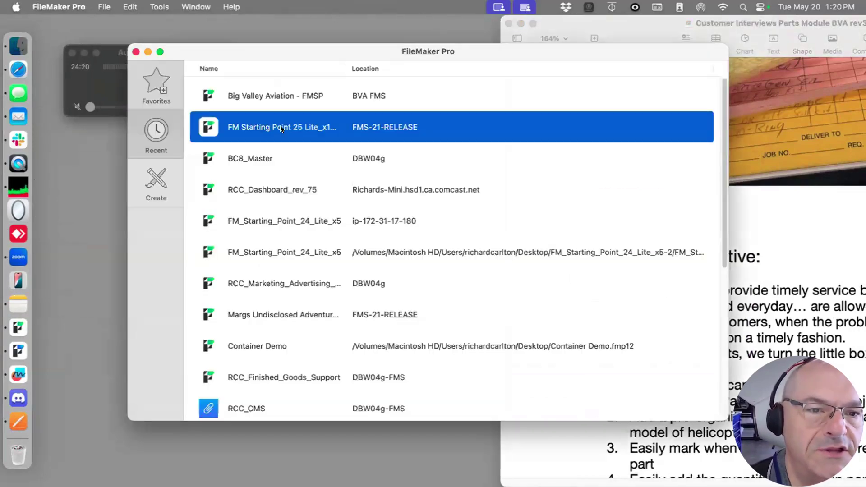
double_click(280, 128)
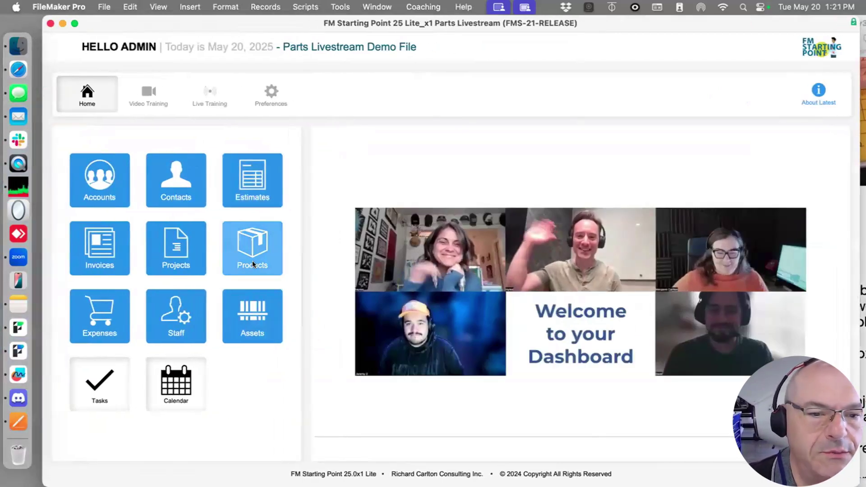
click(253, 263)
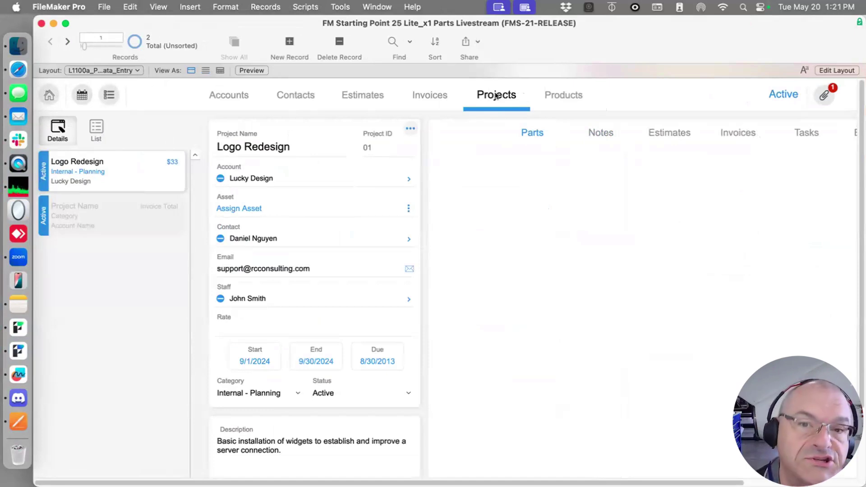
Open the database's table definitions and rename the Parts Consumables Used table to Parts Consumables Used on Proj
click(110, 6)
mouse_move(198, 144)
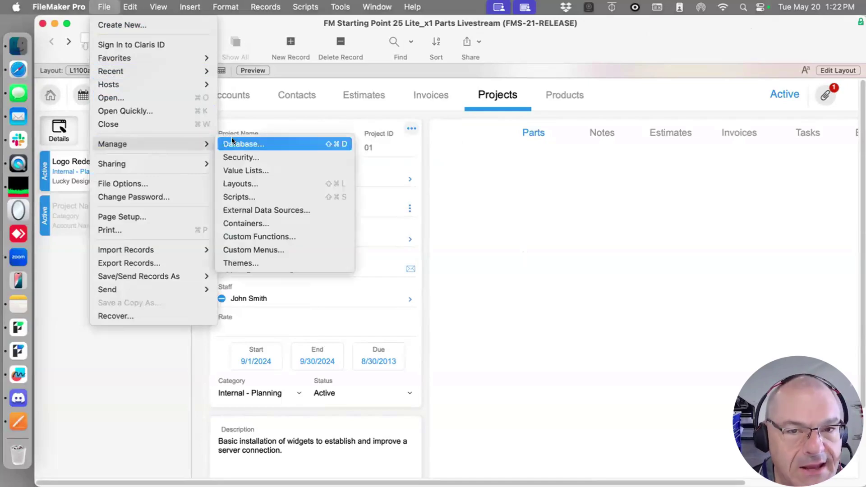
click(232, 141)
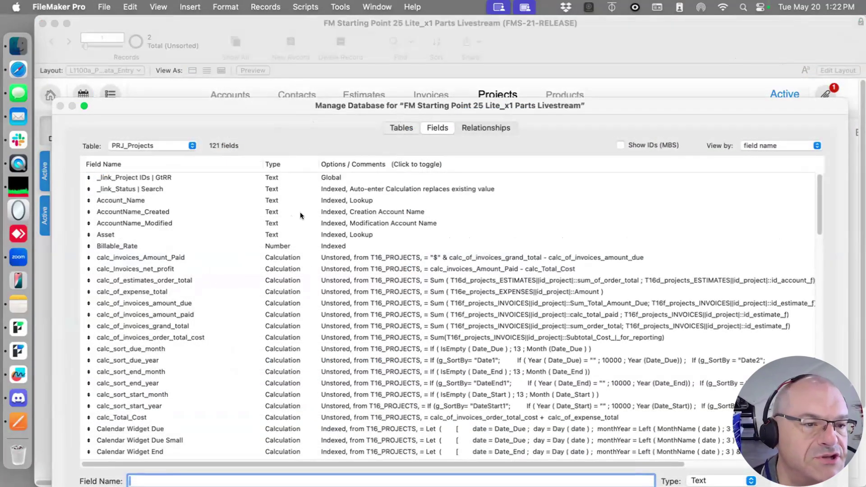
click(401, 127)
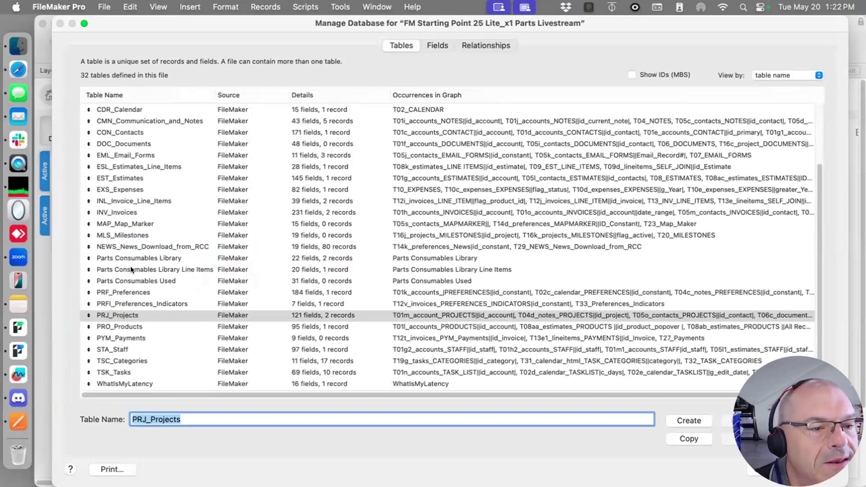
click(103, 270)
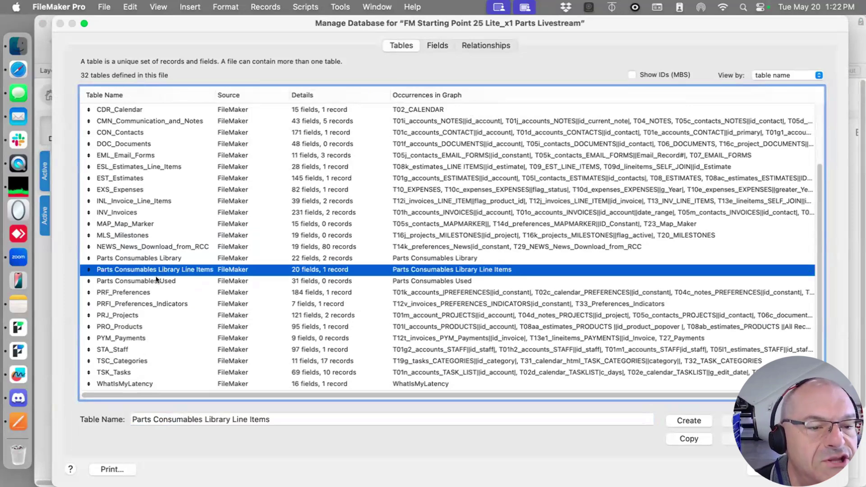
click(166, 280)
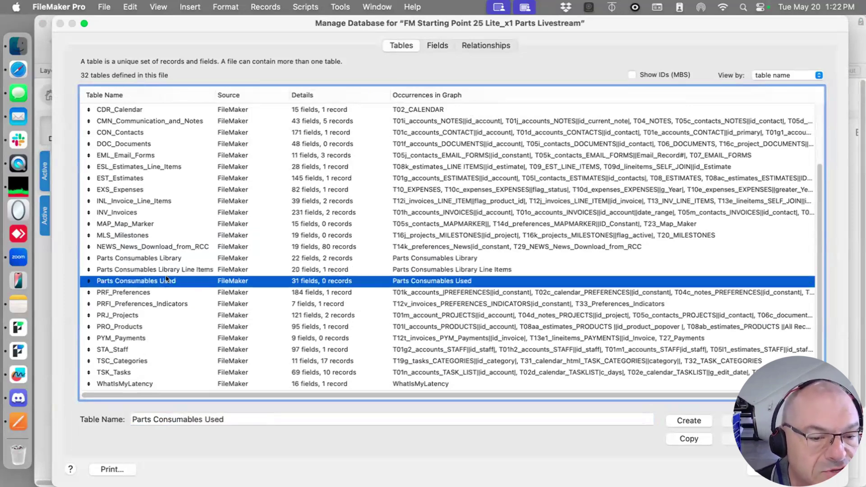
click(237, 414)
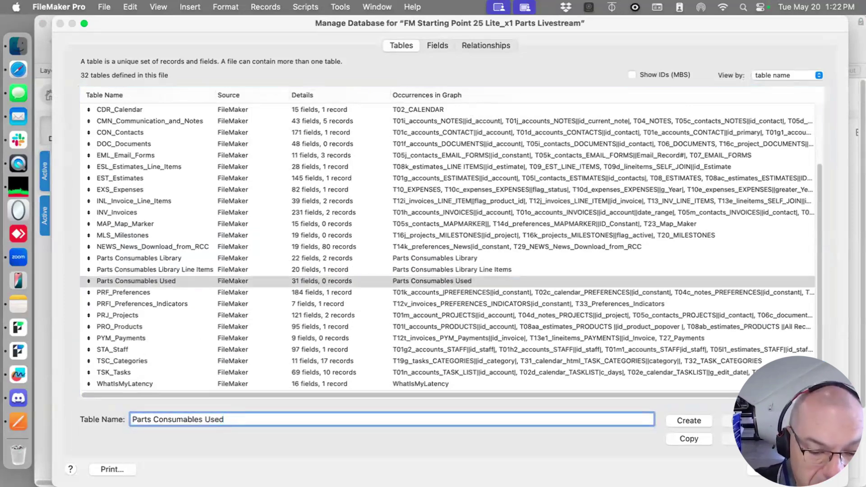
text(on Proj)
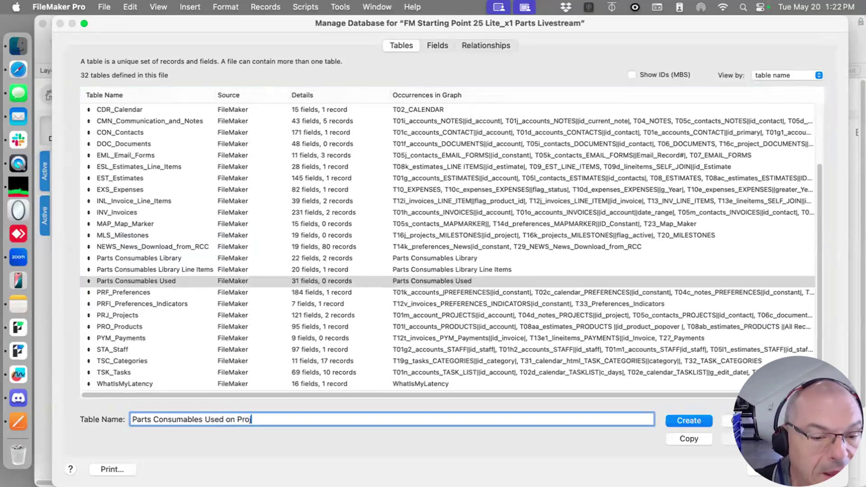
click(739, 420)
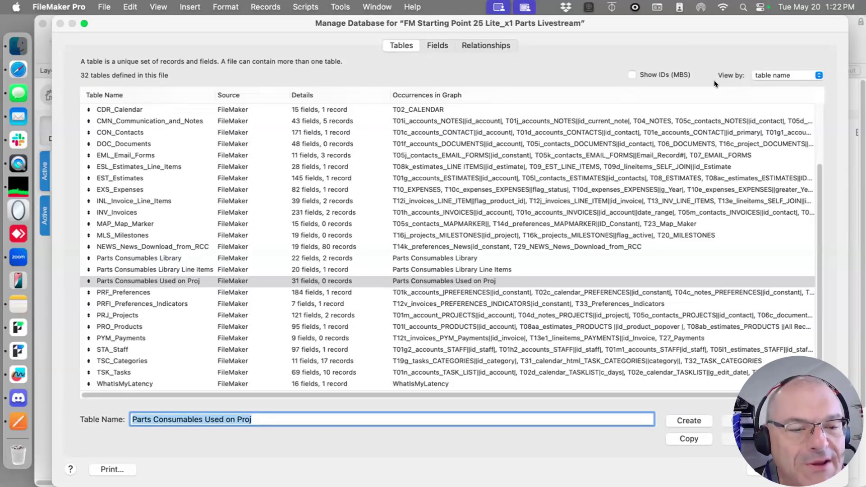
Rename the Parts Consumables Library table to Parts Library
click(176, 269)
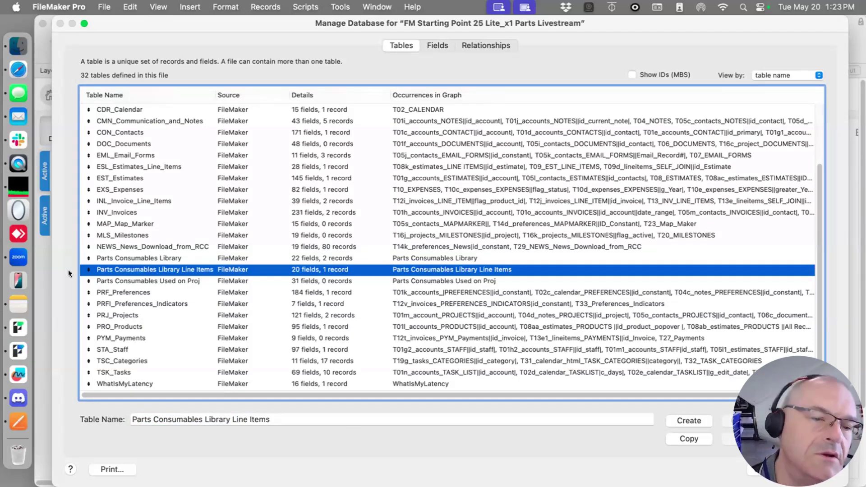
click(145, 257)
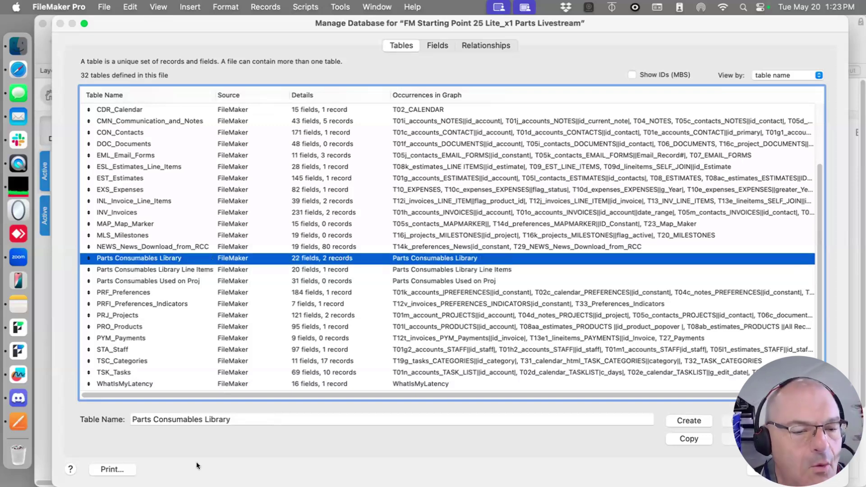
double_click(174, 418)
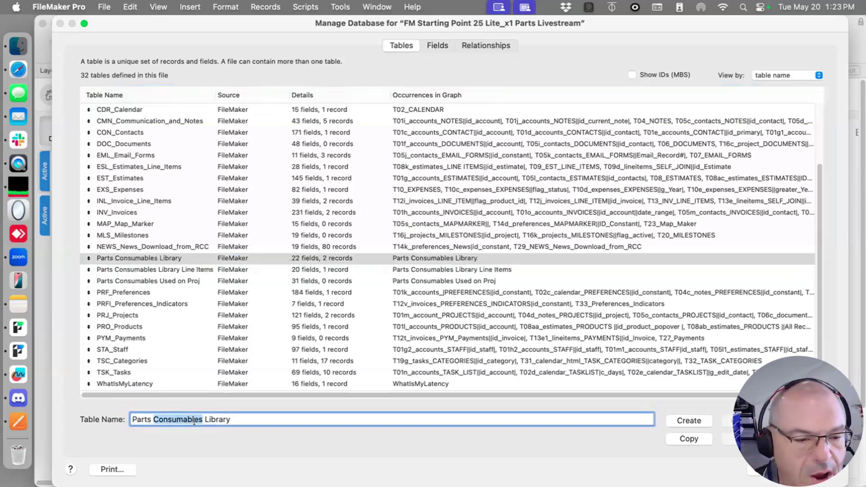
key(BackSpace)
click(746, 420)
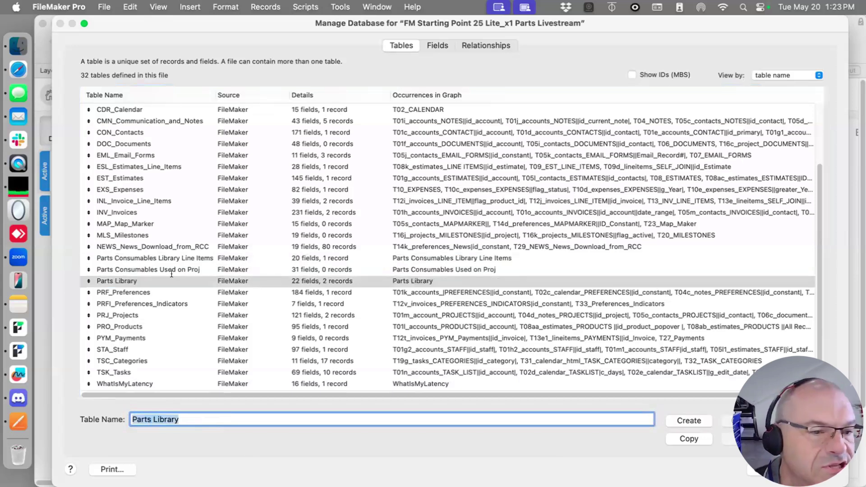
Shorten the name of the Parts Consumables Used on Proj table to Parts Used on Proj
click(145, 269)
double_click(186, 419)
key(BackSpace)
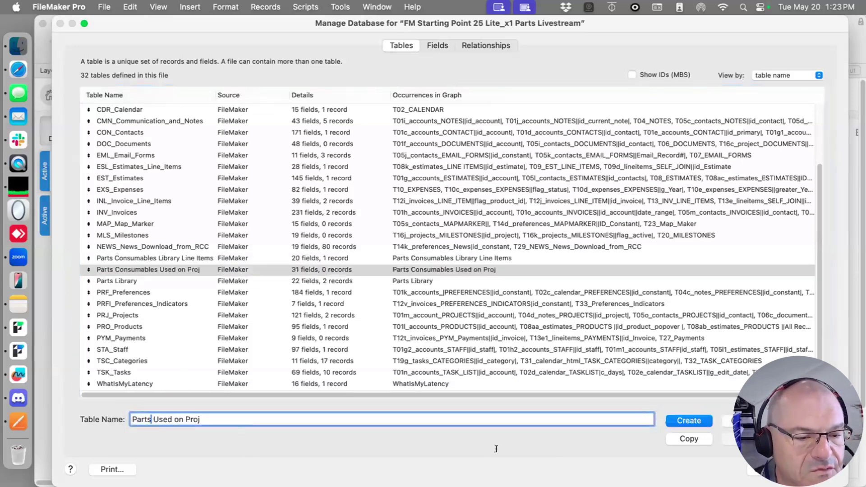
click(746, 420)
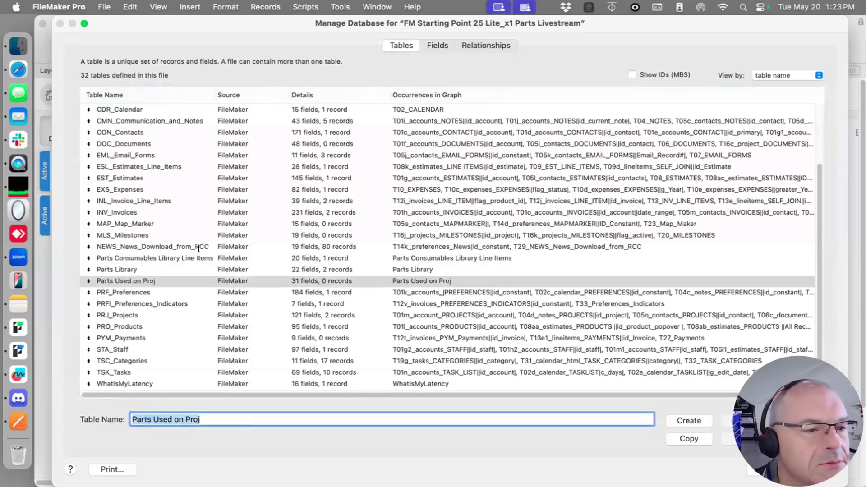
Rename the Parts Consumables Library Line Items table to Parts Library Line Items
click(138, 257)
double_click(180, 420)
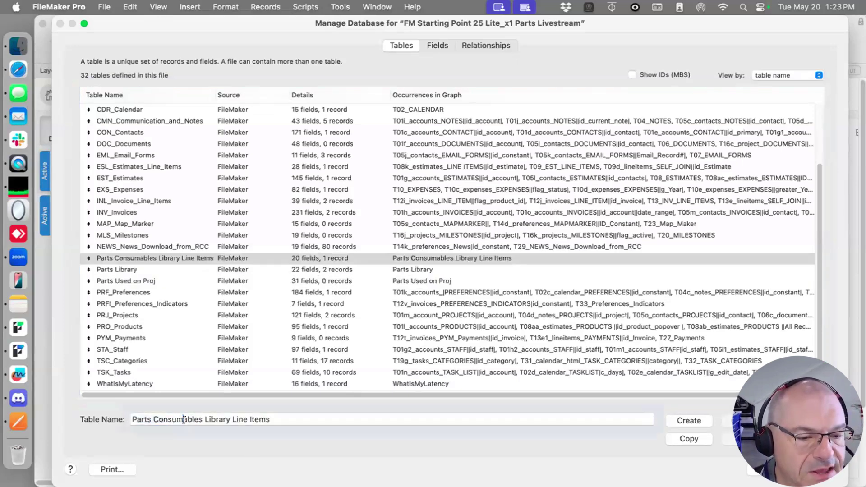
key(BackSpace)
click(746, 420)
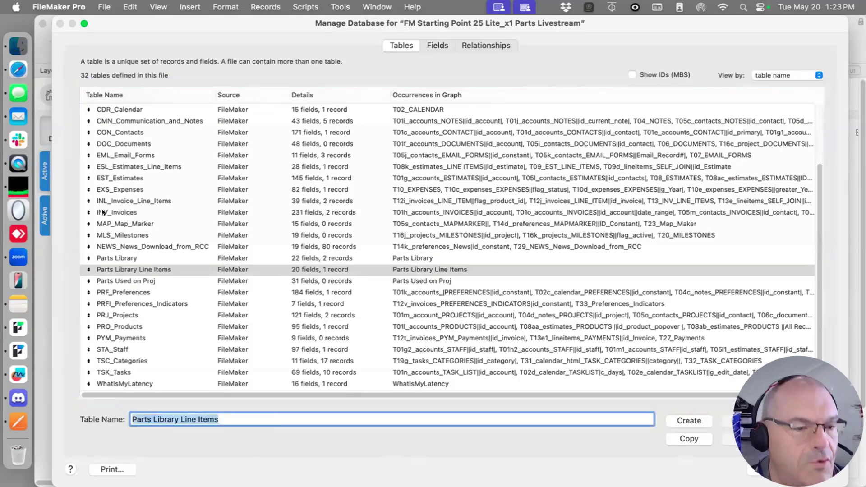
In the relationships graph, move the Parts Library Line Items, Parts Library and Parts Used on Proj occurrences together below the yellow navigation group
click(114, 257)
click(475, 45)
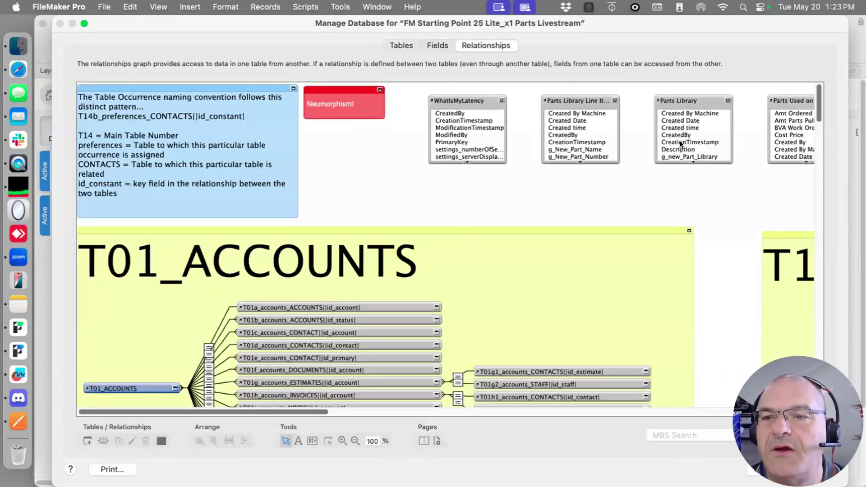
drag(275, 411, 340, 411)
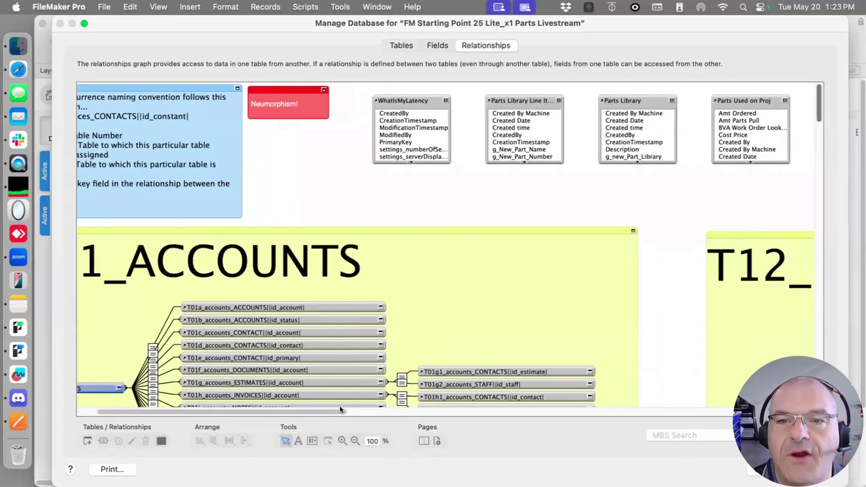
drag(668, 185, 347, 89)
drag(393, 135, 130, 278)
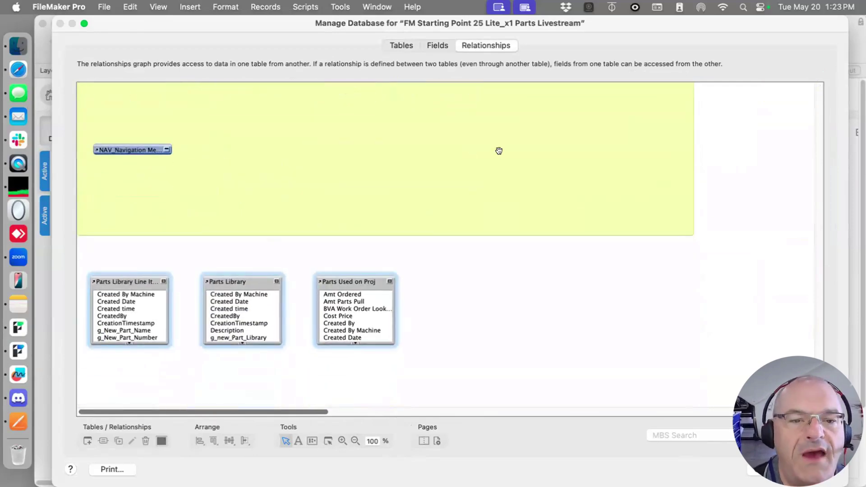
Correct the title of the T111_NAVIGATION note in the relationships graph to T11_NAVIGATION
scroll(496, 151, up, 15)
scroll(496, 155, down, 10)
double_click(496, 356)
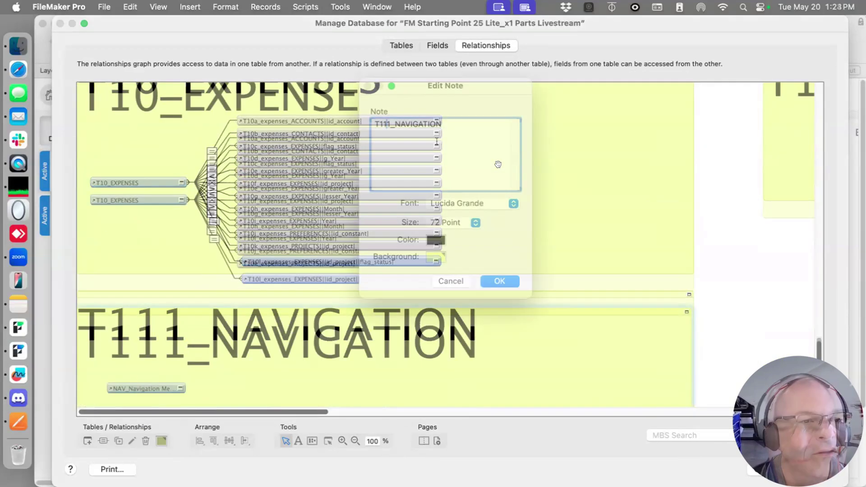
click(385, 124)
key(BackSpace)
click(499, 280)
Duplicate the T11_NAVIGATION note and place the copy directly beneath the original group
scroll(493, 284, down, 5)
scroll(494, 288, up, 5)
scroll(584, 313, down, 5)
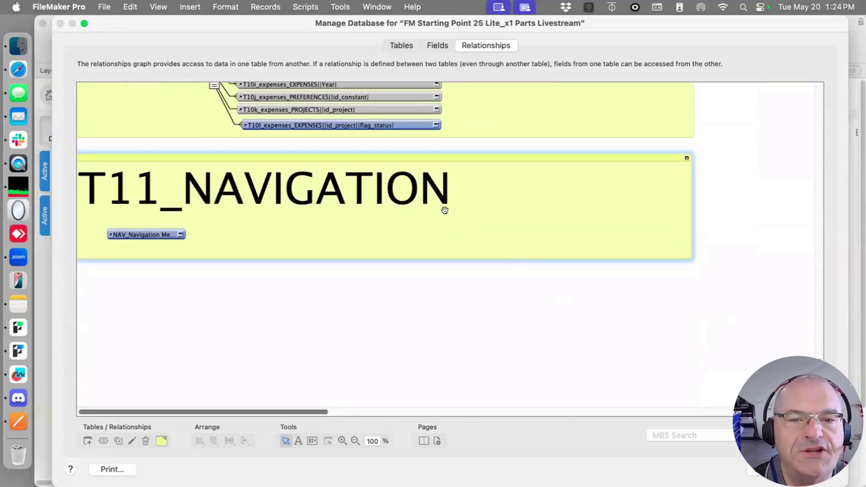
drag(414, 158, 415, 277)
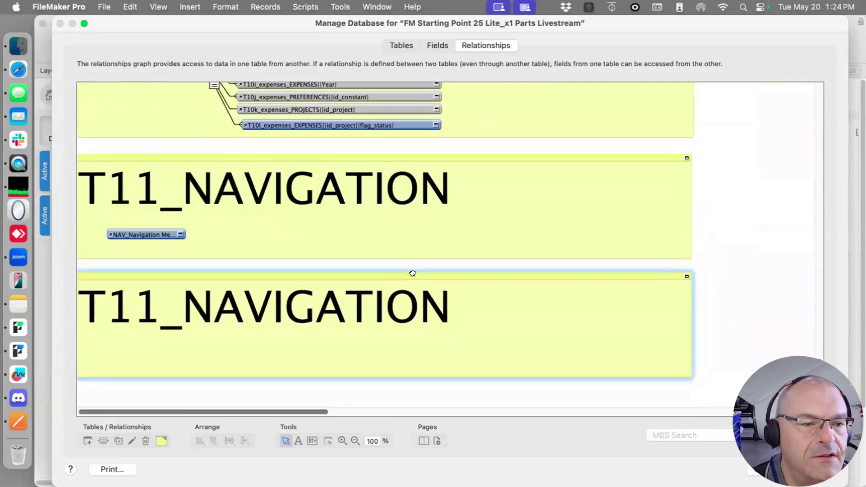
Retitle the duplicated T11_NAVIGATION note as T34_Parts Library and set its text size to 48 point
double_click(106, 321)
click(405, 140)
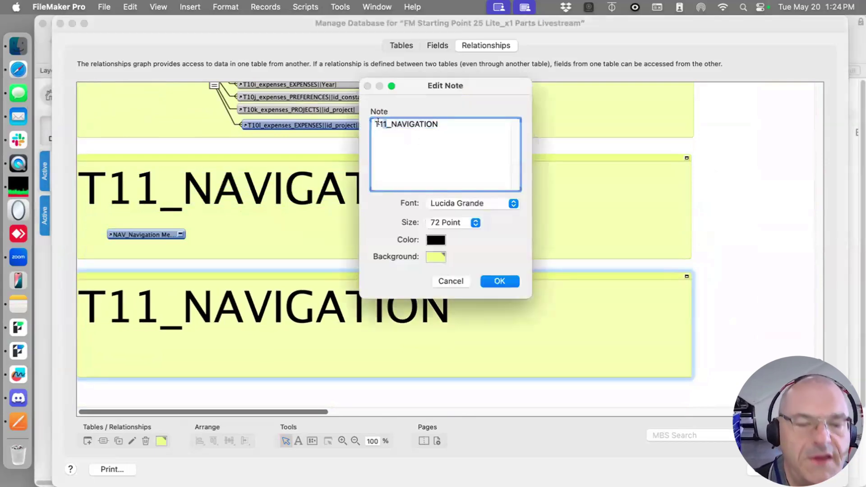
text(34)
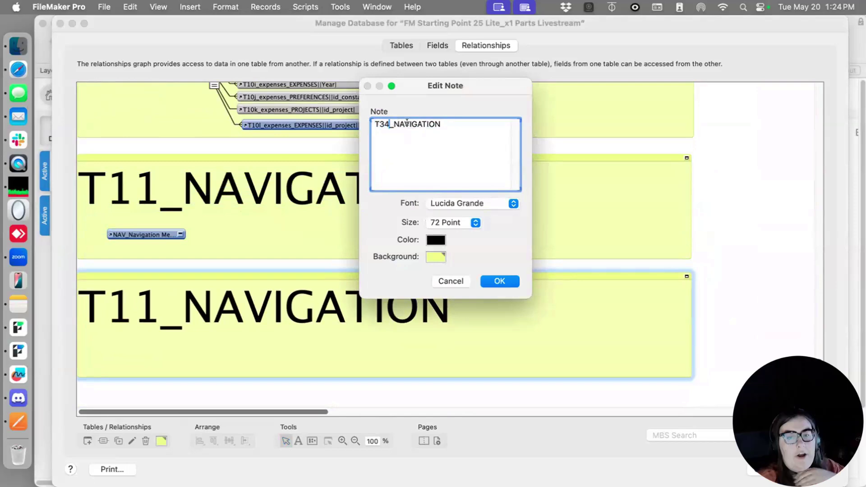
drag(391, 122, 533, 124)
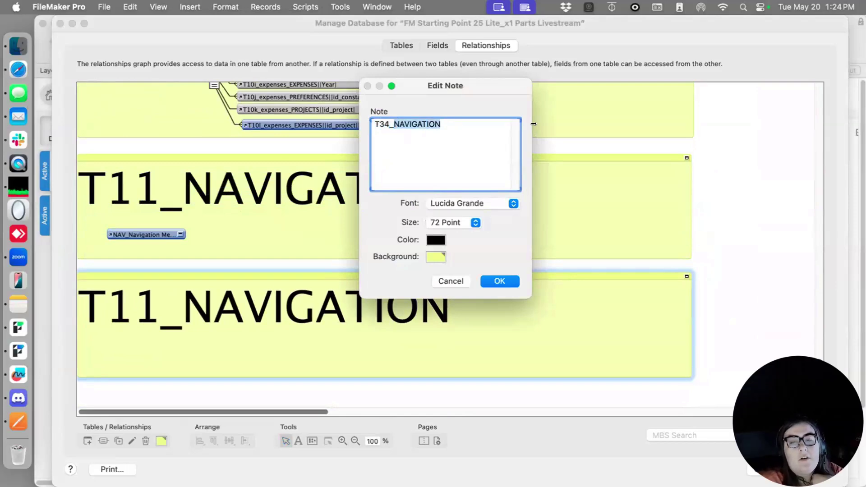
text(_Parts Li)
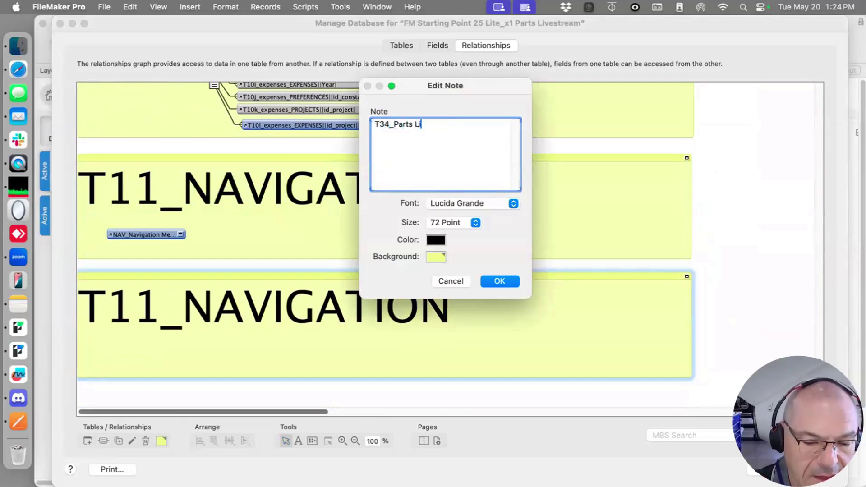
text(brary)
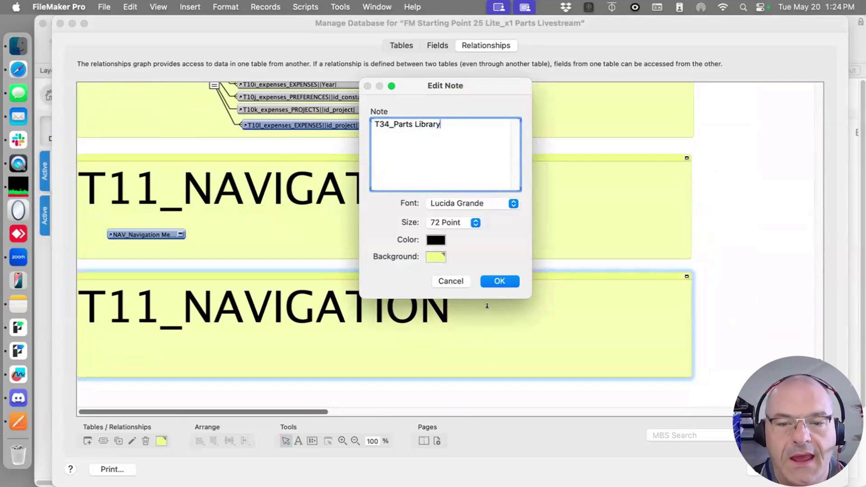
click(447, 222)
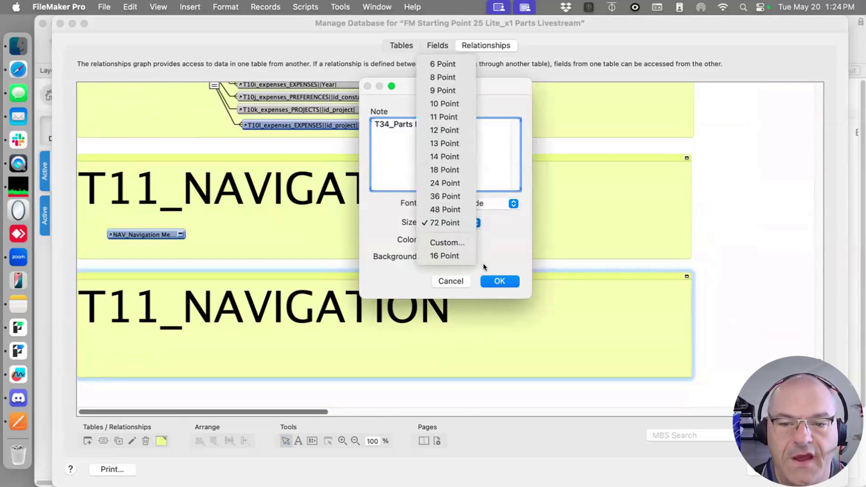
click(451, 209)
click(496, 281)
Move the Parts Library occurrence into the T34_Parts Library group and rename it T34_Parts Library
scroll(453, 330, down, 4)
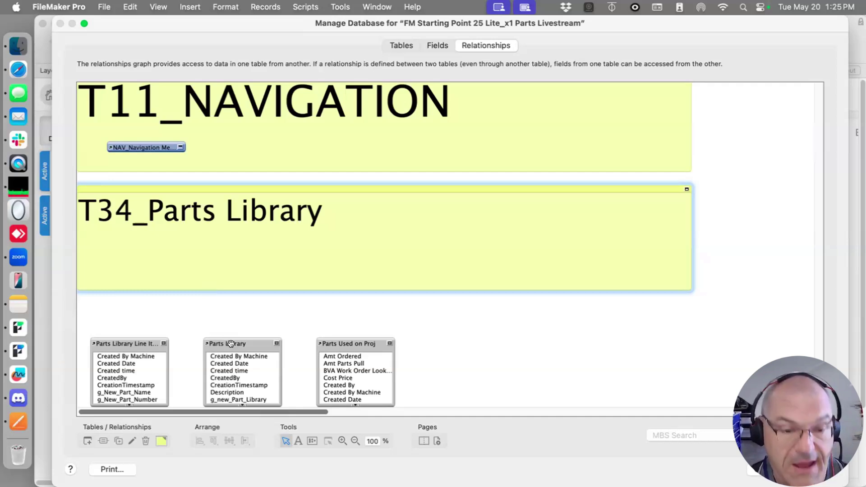
drag(235, 344, 210, 276)
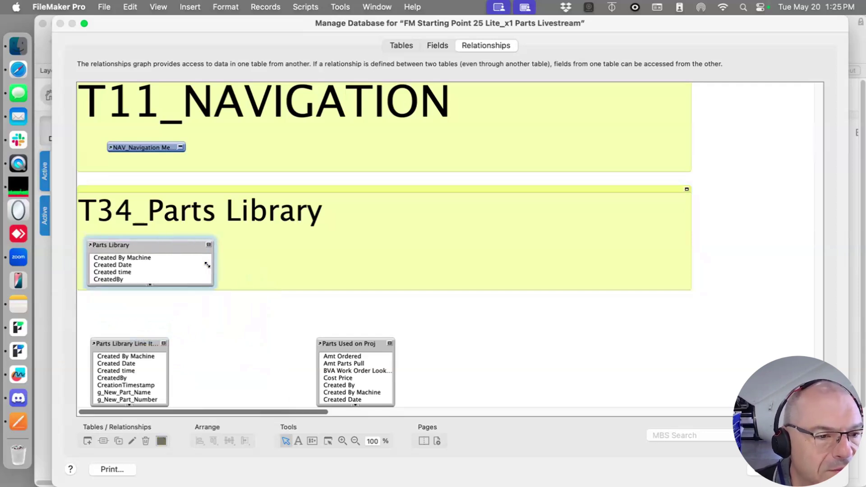
double_click(131, 243)
click(349, 255)
text(T34_Parts Library)
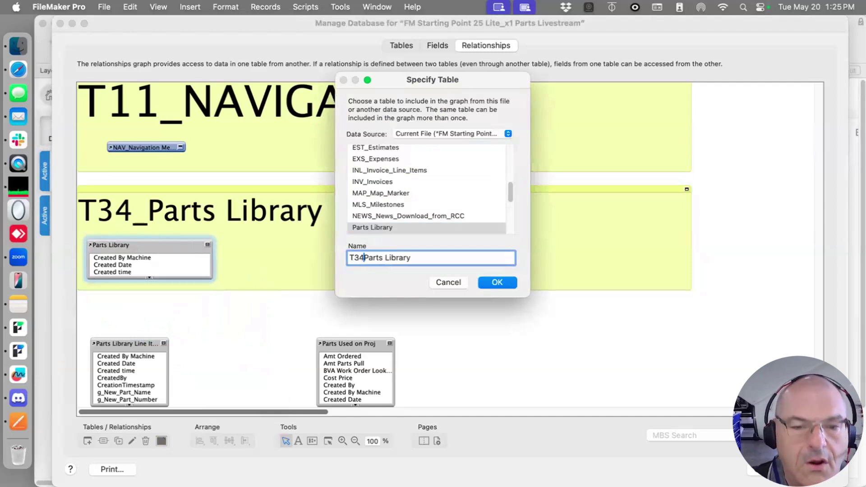
click(512, 283)
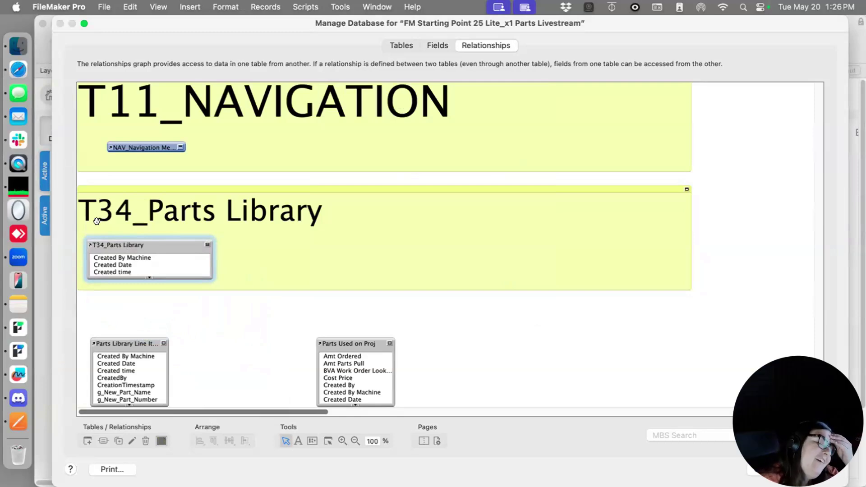
Duplicate the T34_Parts Library note and place the copy directly beneath the original group
scroll(108, 225, up, 10)
scroll(116, 228, down, 2)
scroll(125, 228, up, 8)
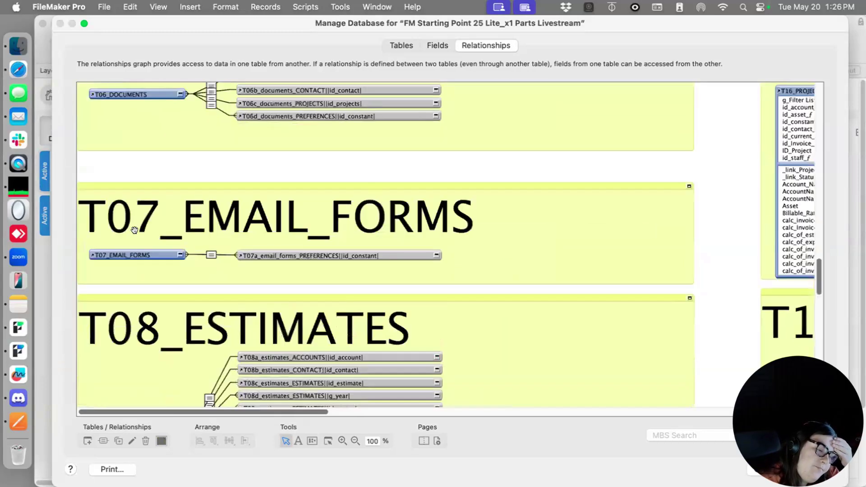
scroll(134, 230, down, 10)
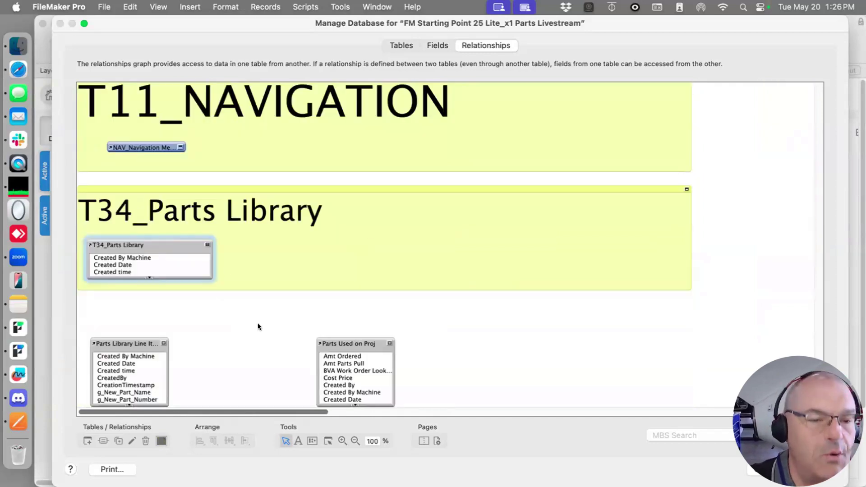
click(234, 304)
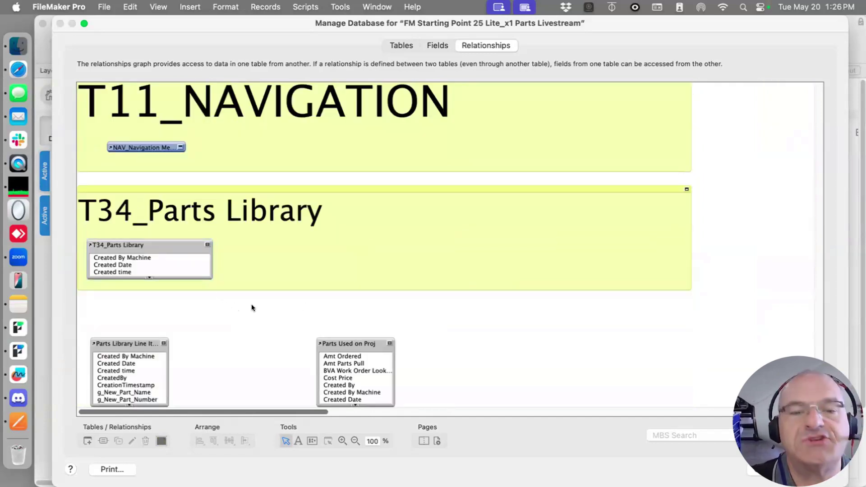
click(421, 268)
drag(404, 272, 117, 327)
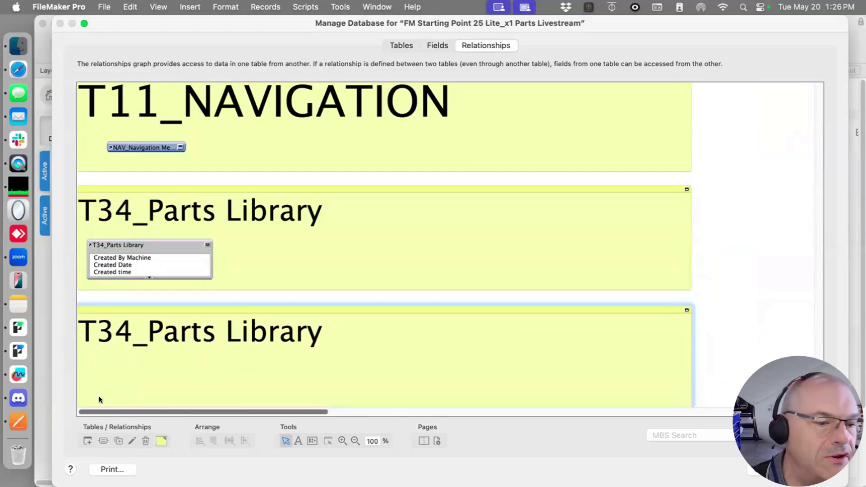
Retitle the copied T34_Parts Library note as T35_Parts Library Line Items
double_click(117, 327)
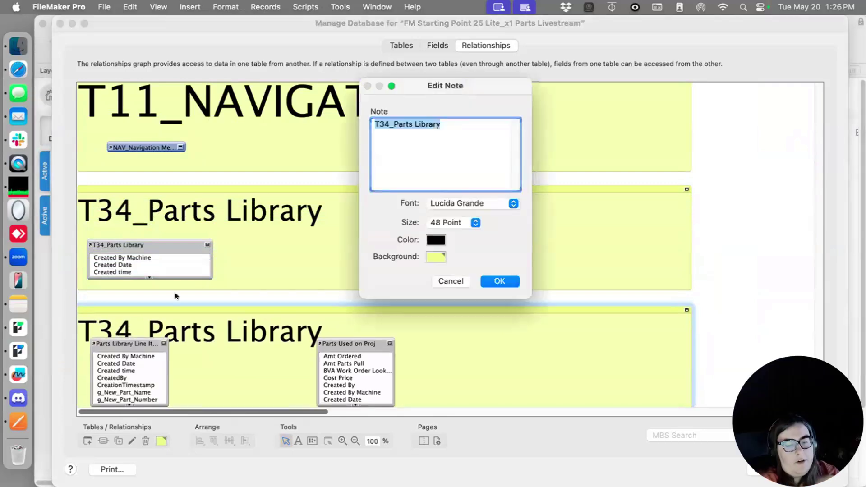
click(382, 122)
drag(380, 123, 384, 123)
text(5)
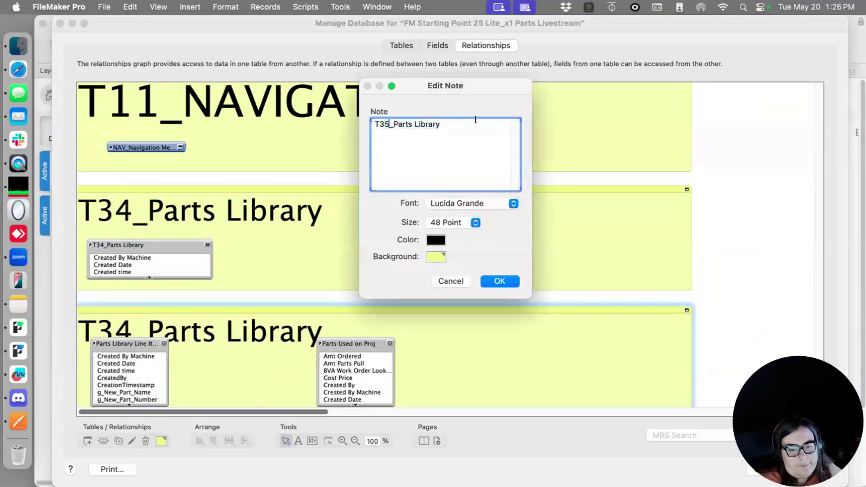
click(476, 119)
double_click(428, 123)
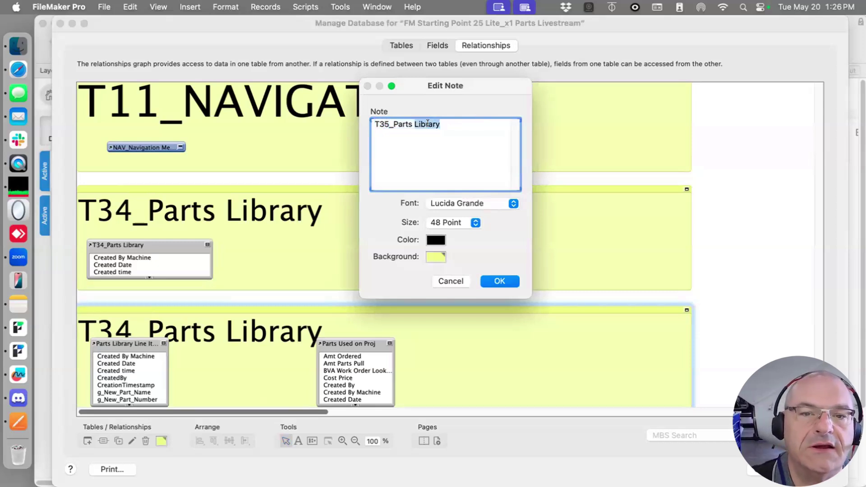
click(449, 120)
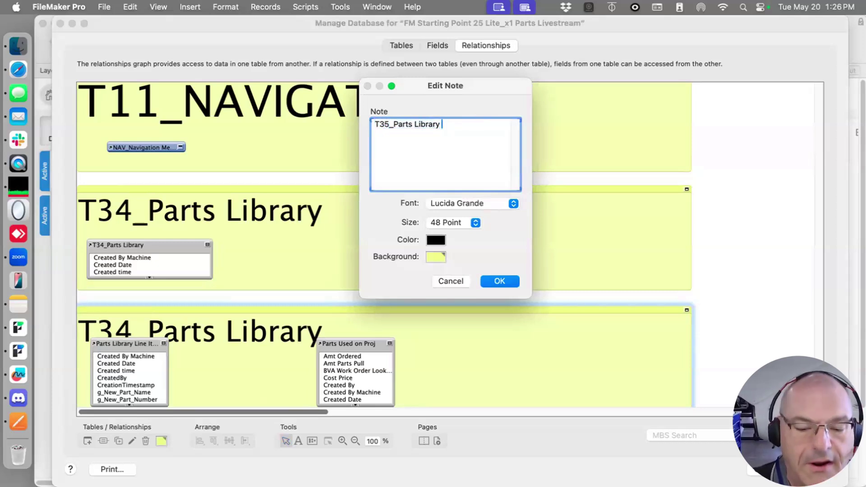
text(Line Items)
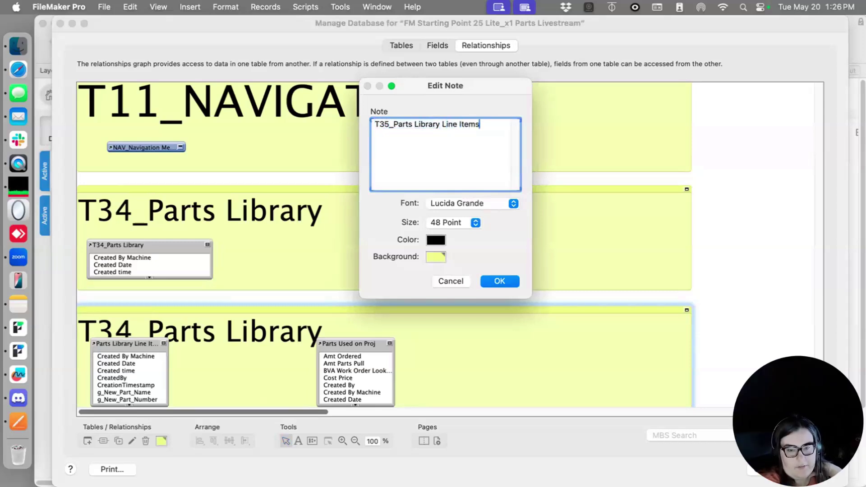
click(506, 278)
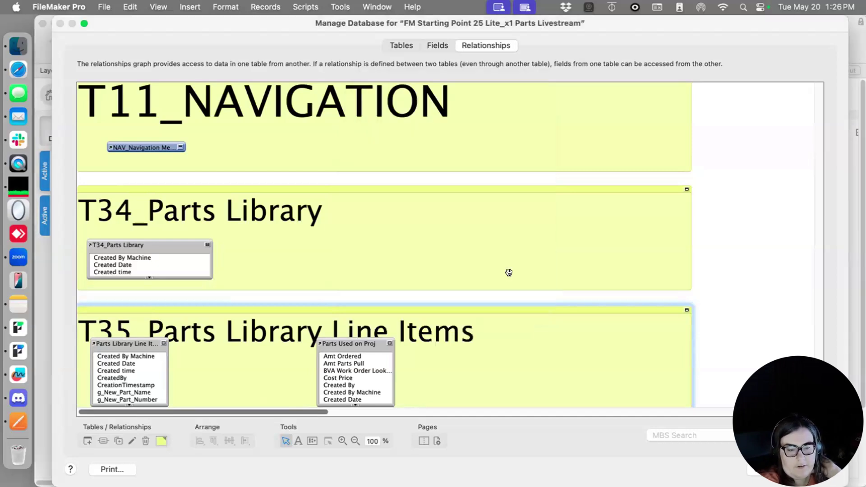
Move the Parts Used on Proj occurrence out of the T35 group into the empty area below it
scroll(512, 329, down, 1)
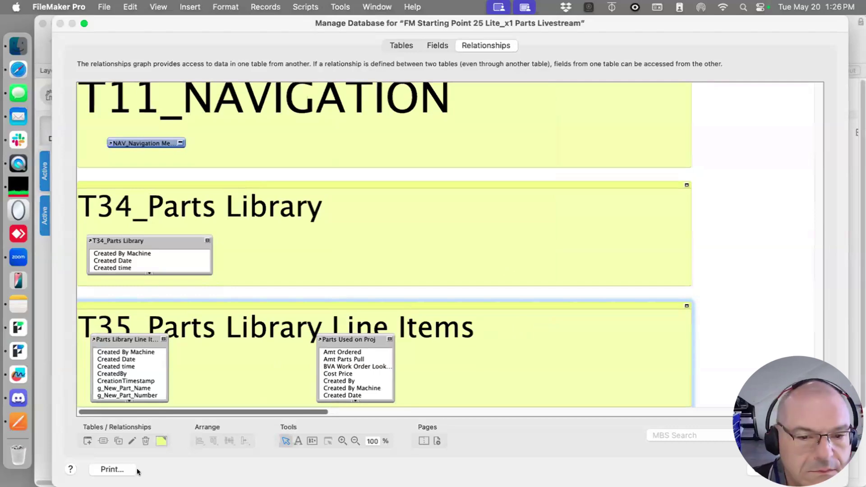
drag(356, 349, 357, 406)
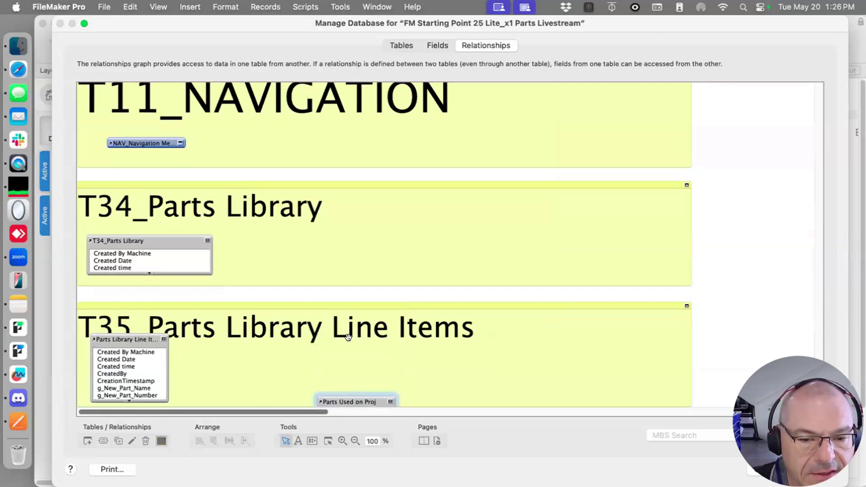
scroll(358, 360, down, 3)
drag(359, 341, 364, 397)
scroll(329, 325, down, 3)
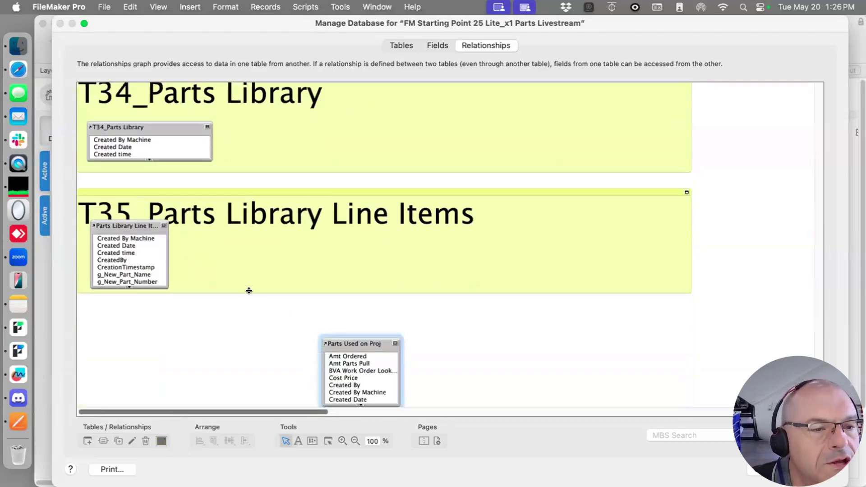
Collapse the Parts Library Line Items occurrence under the T35 heading and rename it T35_Parts Library Line Items
drag(163, 282, 164, 279)
click(203, 243)
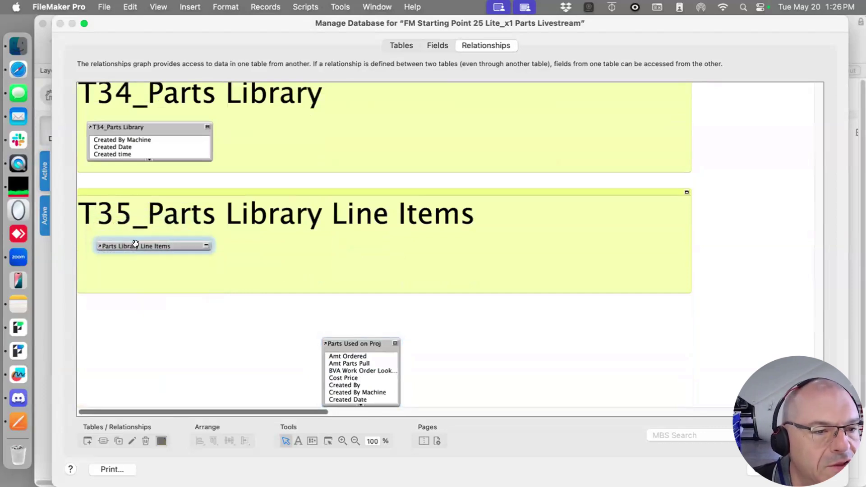
drag(134, 246, 132, 253)
double_click(190, 254)
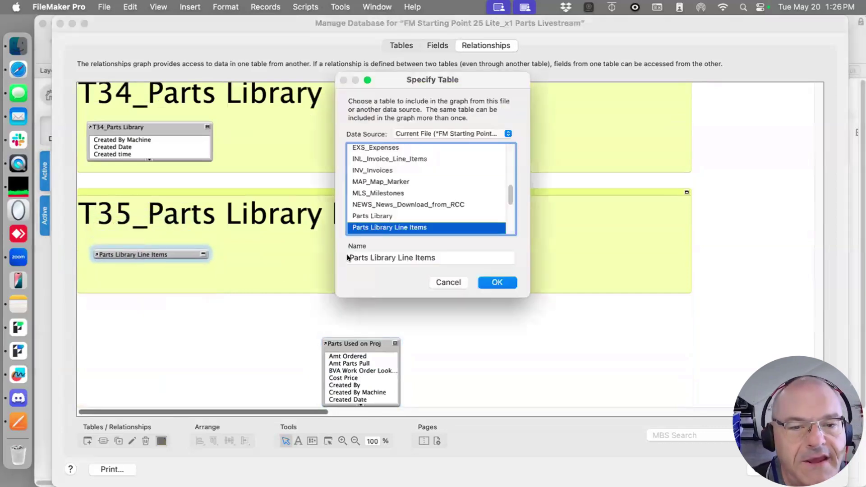
key(Left)
text(T35_)
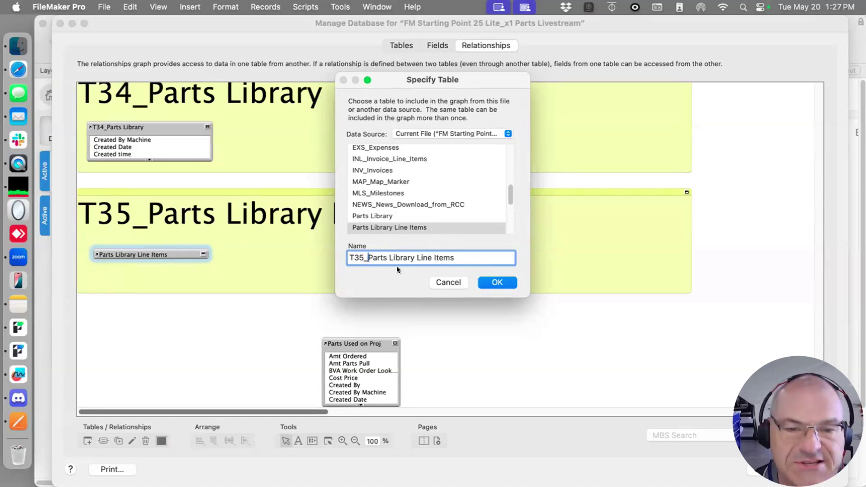
click(491, 282)
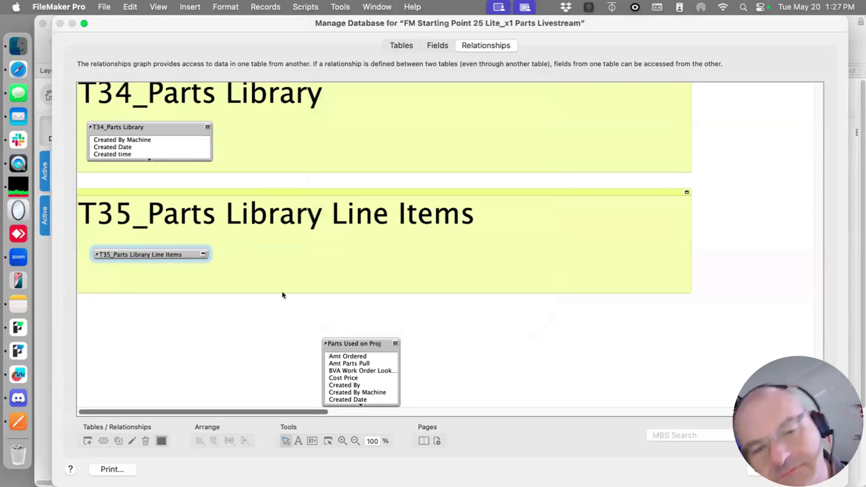
Duplicate the T35_Parts Library Line Items note directly beneath its group, and close the database definition with the changes saved
click(295, 277)
key(super+d)
drag(269, 232, 253, 333)
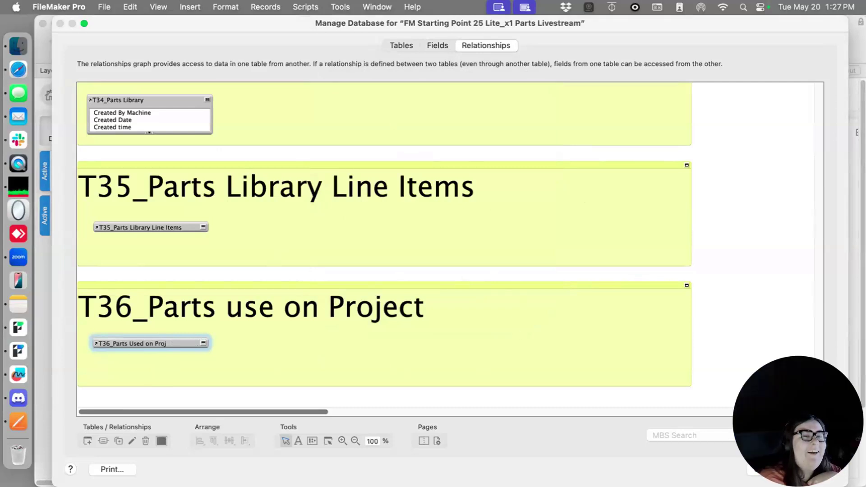
key(Return)
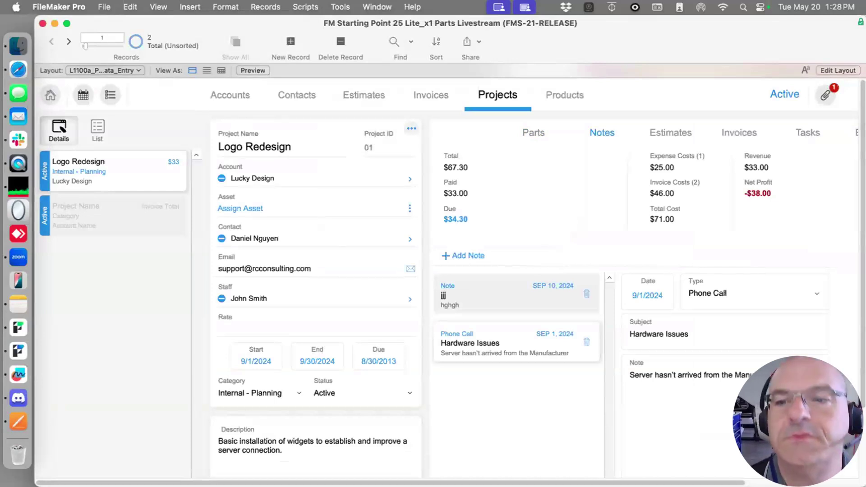
Check the list of available layouts for the new parts layouts and open the Manage Layouts window
click(119, 72)
mouse_move(129, 73)
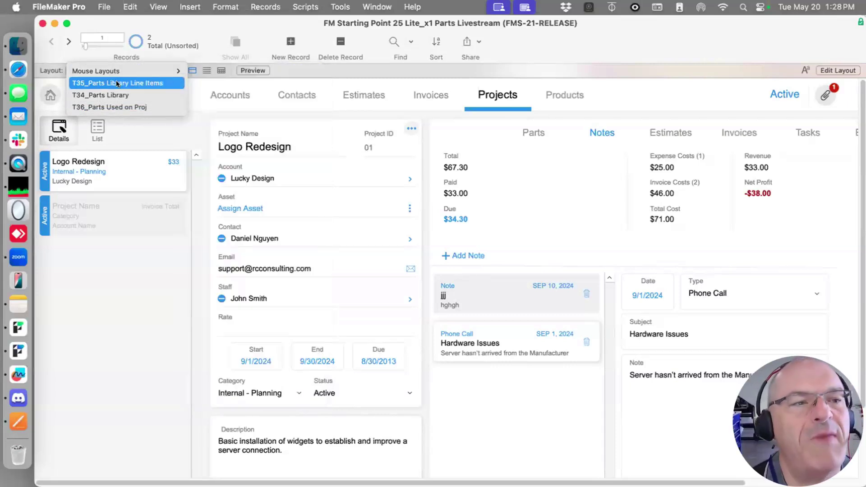
click(100, 7)
click(101, 4)
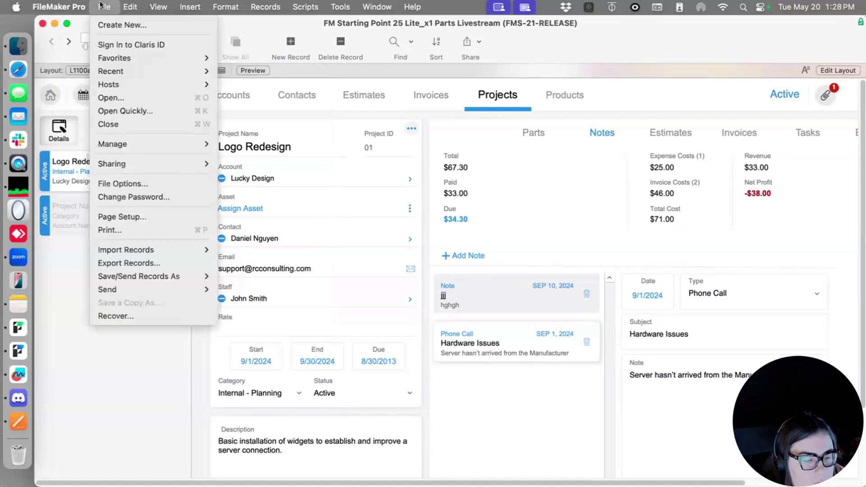
click(101, 5)
click(100, 4)
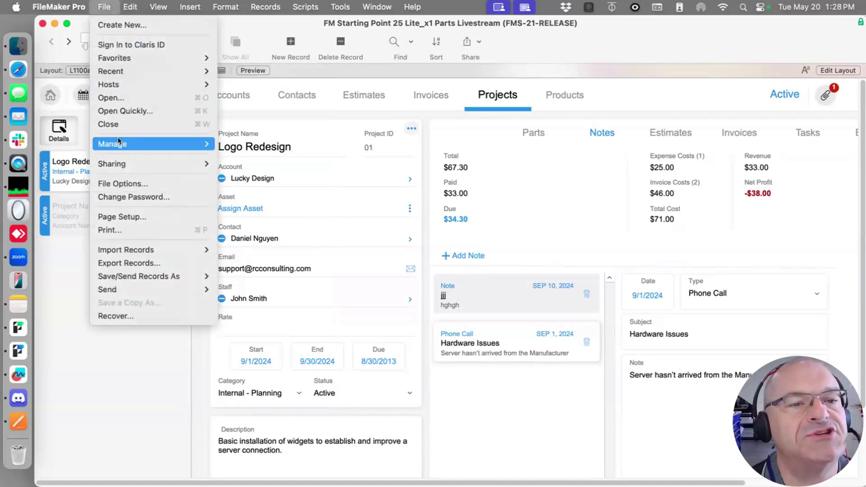
mouse_move(118, 141)
click(331, 184)
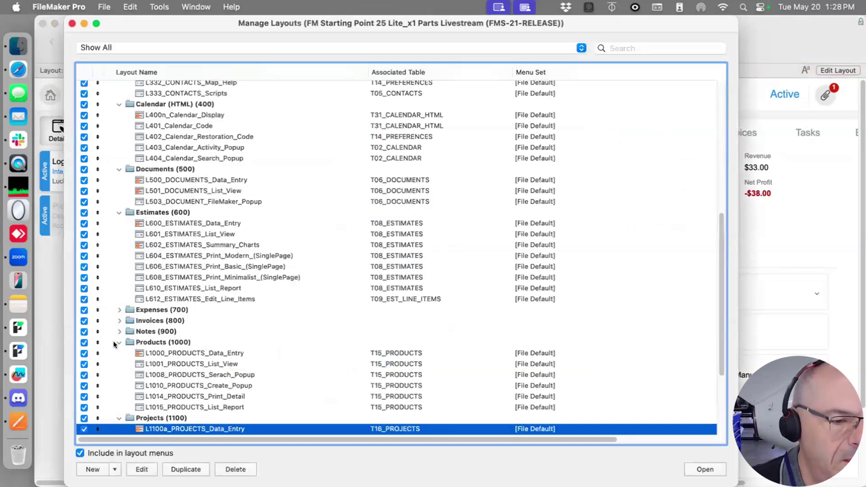
Collapse the Products (1000) and Projects (1100) folders in the layout list
click(117, 341)
scroll(113, 324, down, 3)
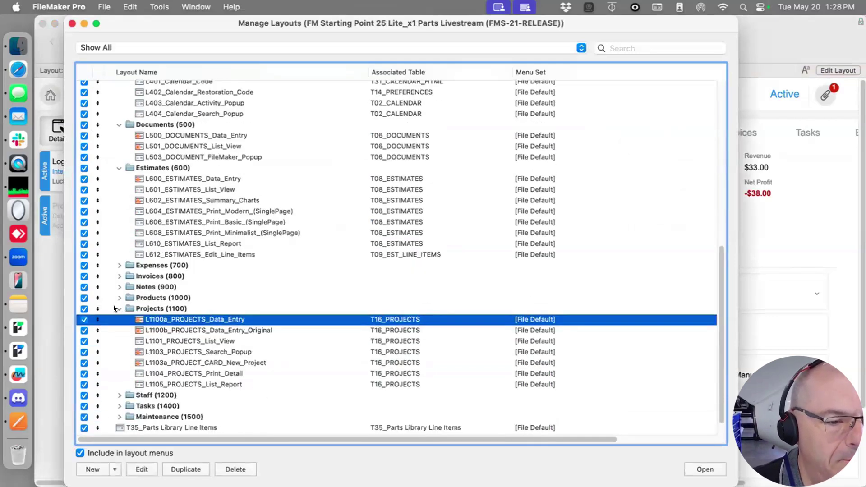
click(118, 308)
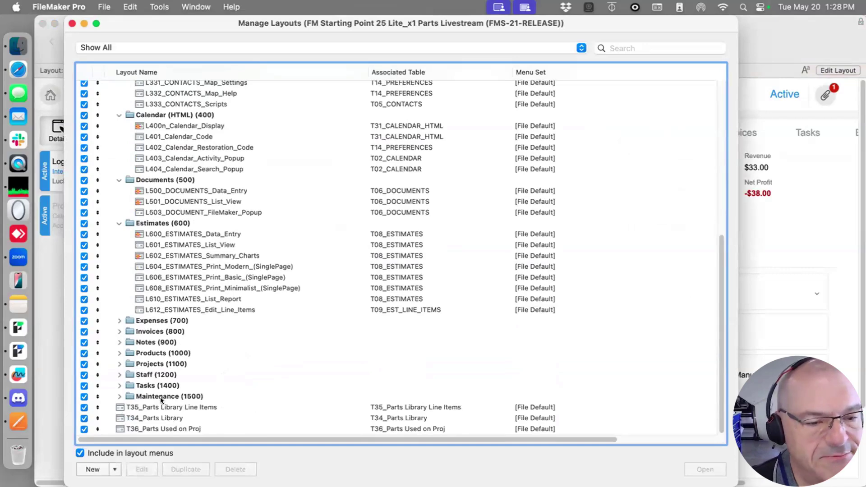
Check the layouts in the Maintenance (1500) folder, then add a folder named Parts Library (1600) directly below it
click(165, 396)
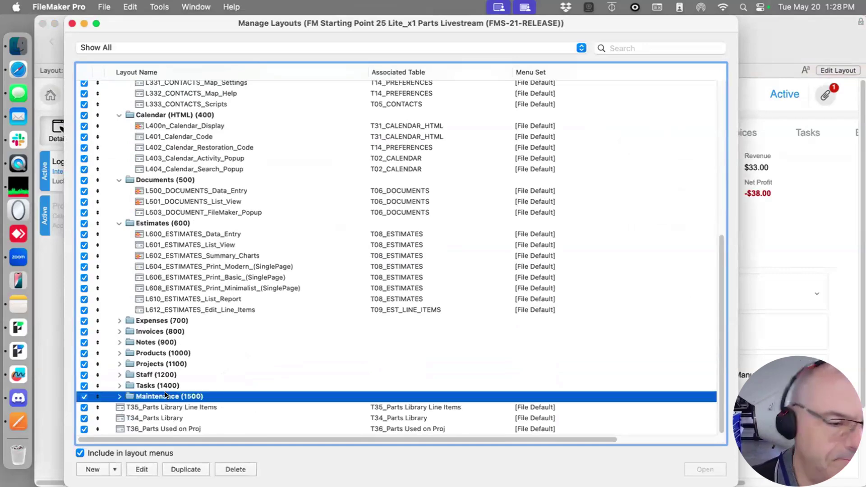
click(119, 396)
scroll(155, 401, down, 6)
scroll(156, 378, up, 3)
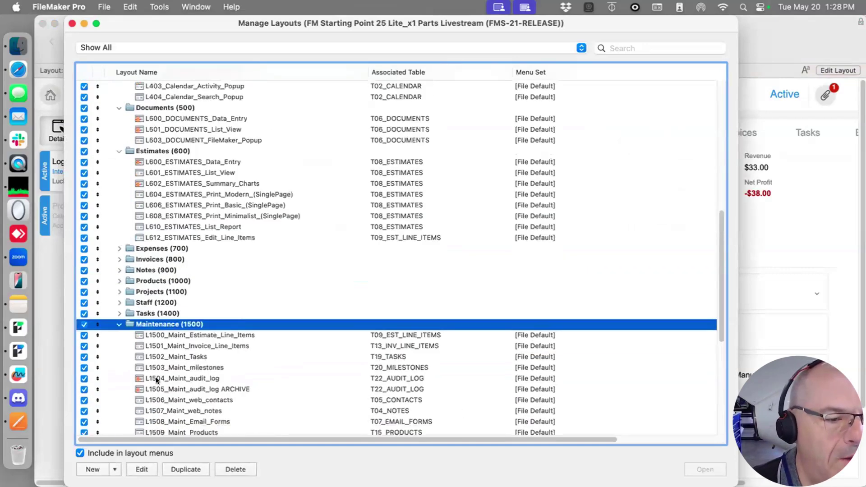
click(120, 324)
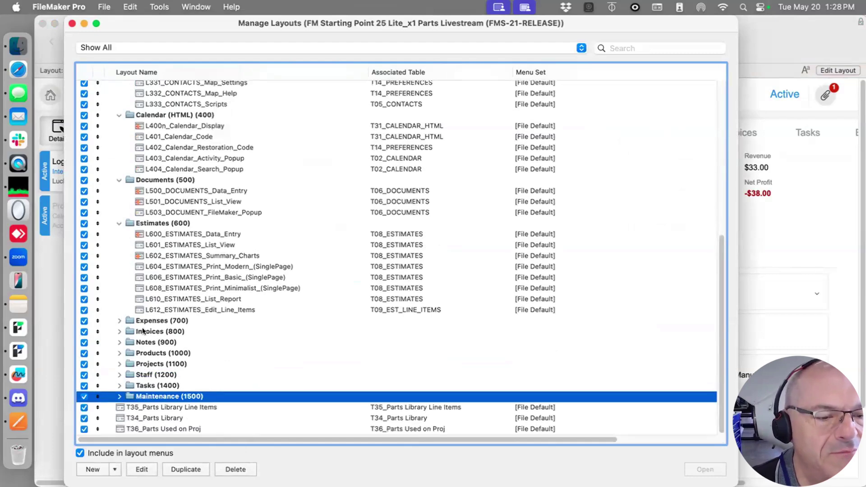
click(113, 467)
click(129, 439)
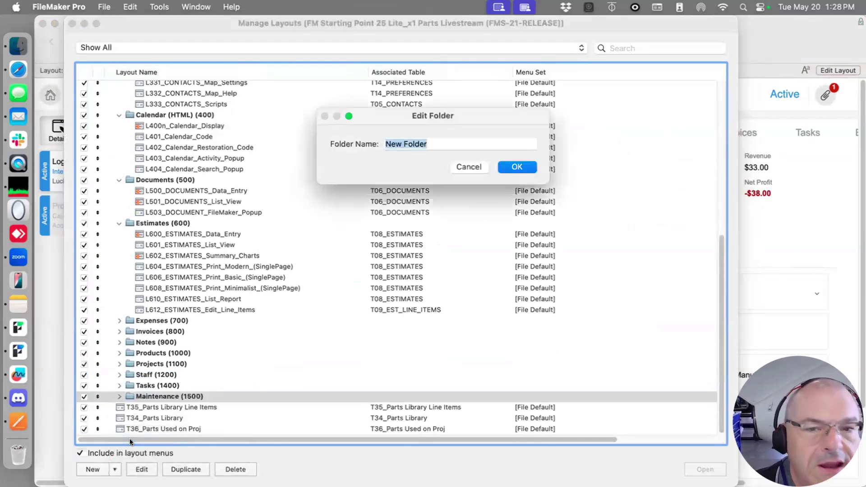
text(Par)
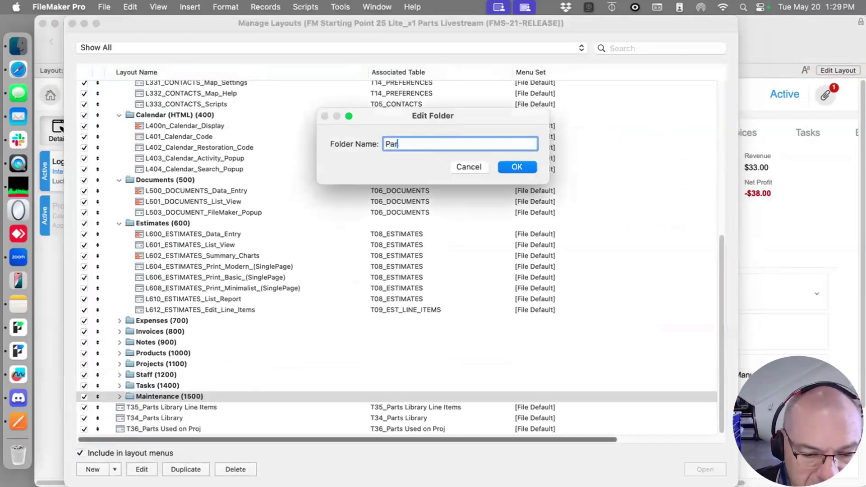
text(ts Library)
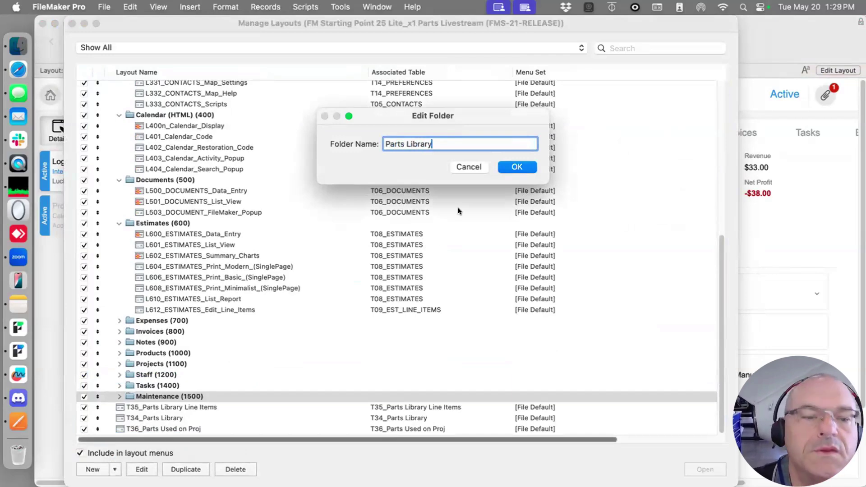
text( (16)
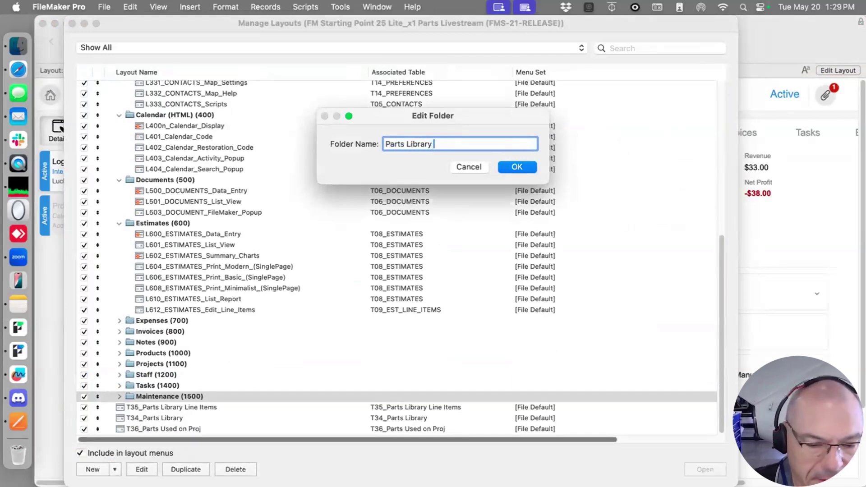
text(00))
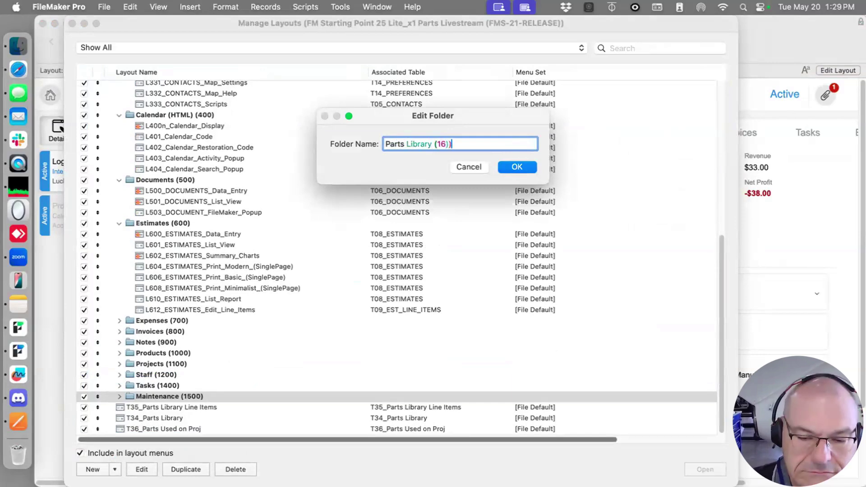
click(513, 167)
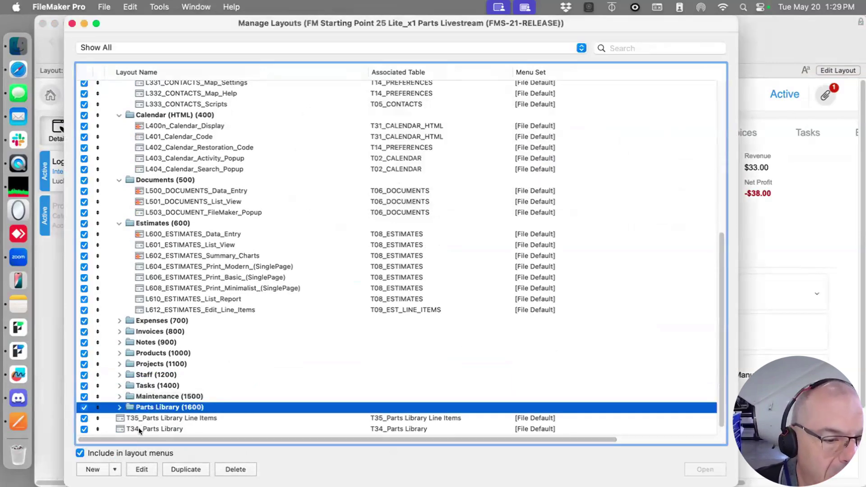
Duplicate the Parts Library (1600) folder and rename the copy Parts Library Line Items (1700)
click(173, 469)
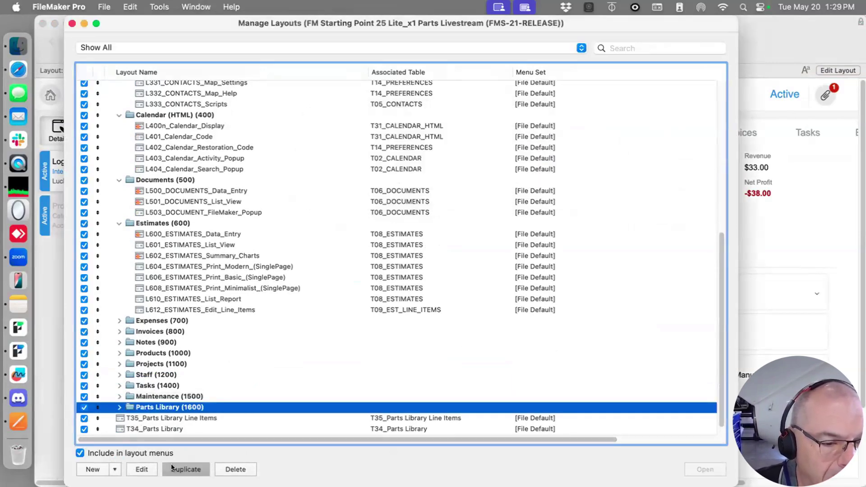
click(142, 468)
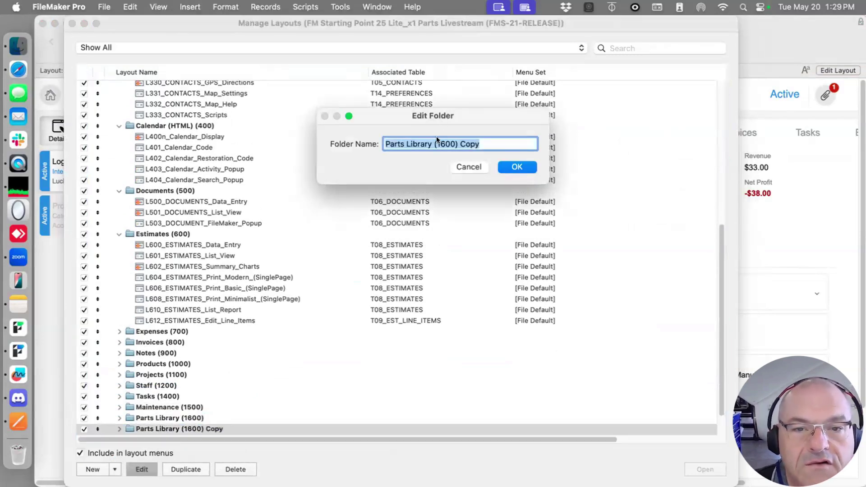
text(Line Items)
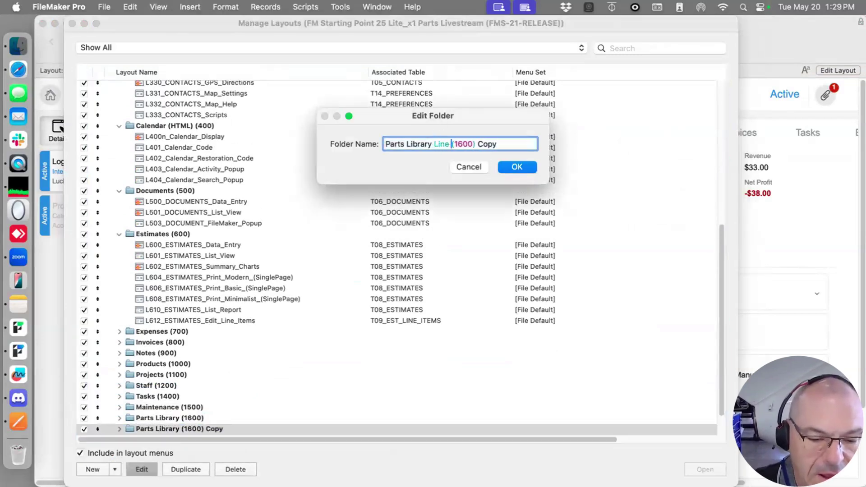
text( (1)
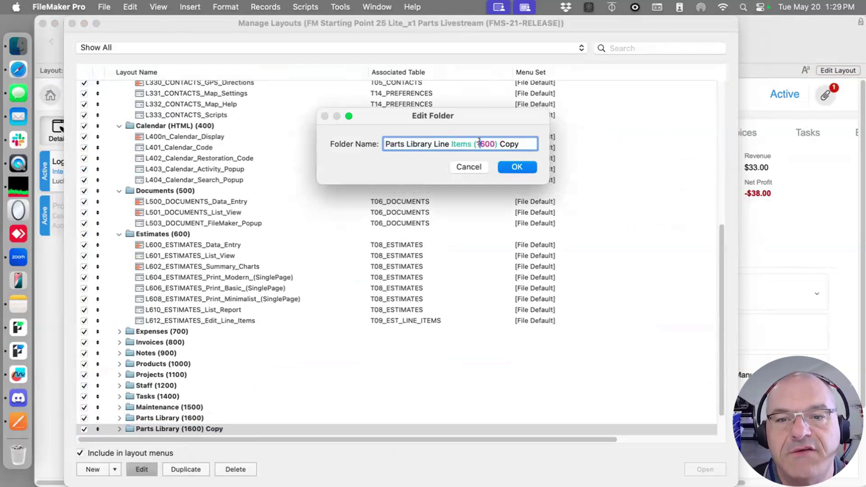
text(7)
drag(498, 143, 519, 143)
key(BackSpace)
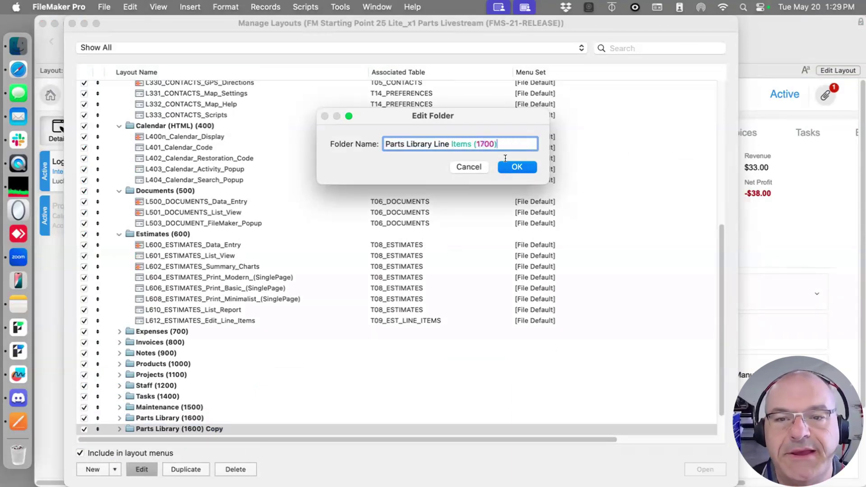
key(Return)
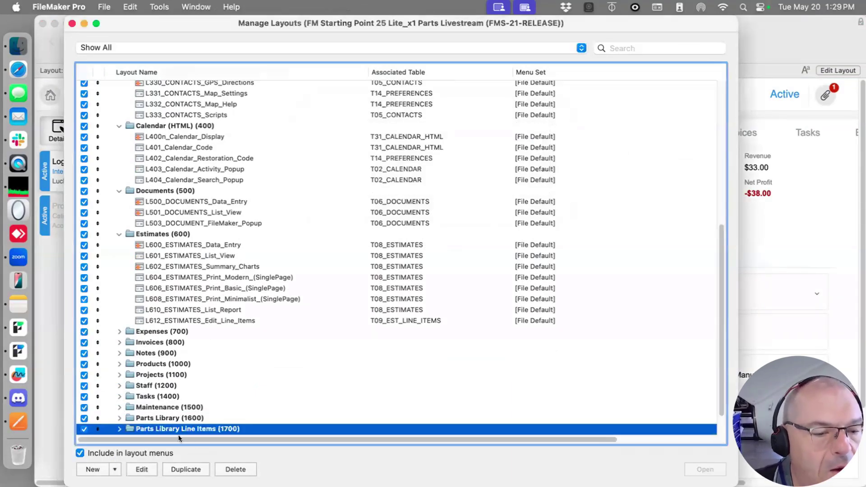
Duplicate the Parts Library Line Items (1700) folder and rename the copy Parts used on Project (1800)
click(176, 470)
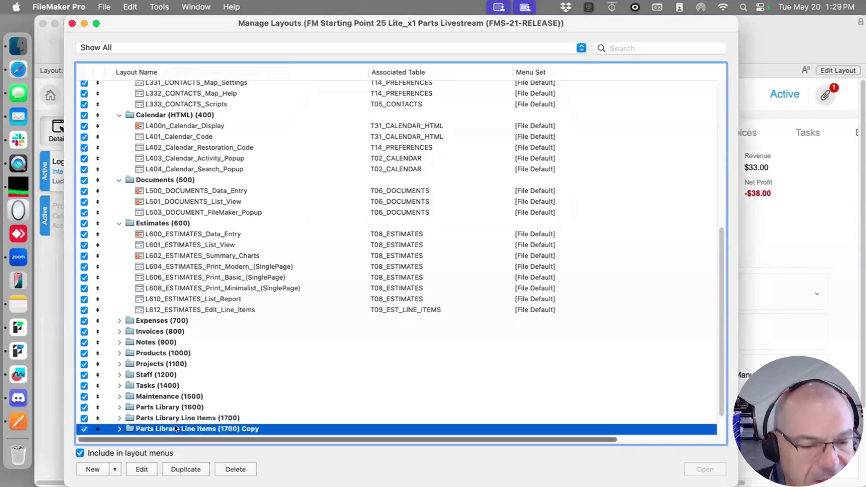
click(142, 469)
drag(472, 144, 403, 144)
text(used on Project)
key(Right)
key(Right)
key(Right)
key(Delete)
text(8)
key(shift+End)
key(Delete)
click(516, 166)
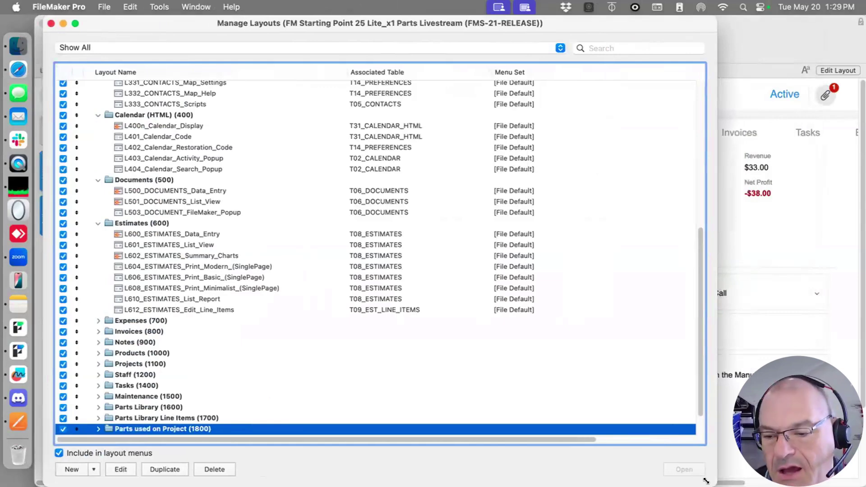
Shorten the Manage Layouts window and move the T35_Parts Library Line Items layout into the Parts Library Line Items (1700) folder
drag(716, 408, 722, 408)
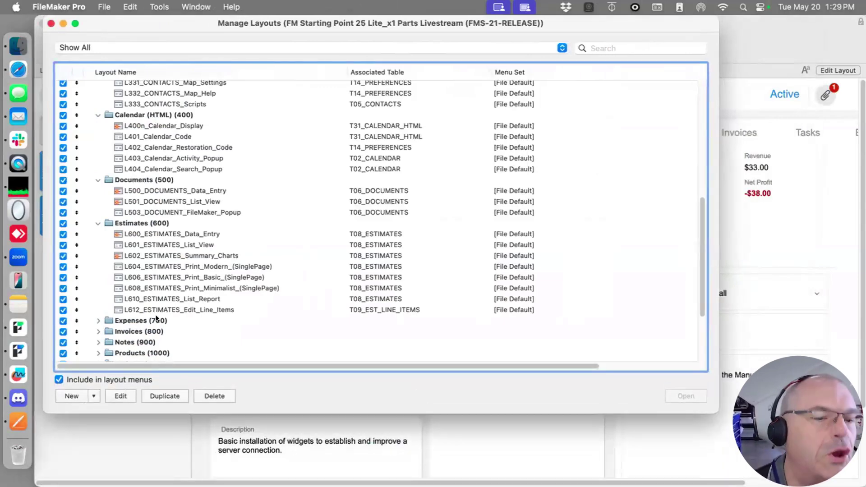
scroll(142, 343, down, 5)
click(130, 333)
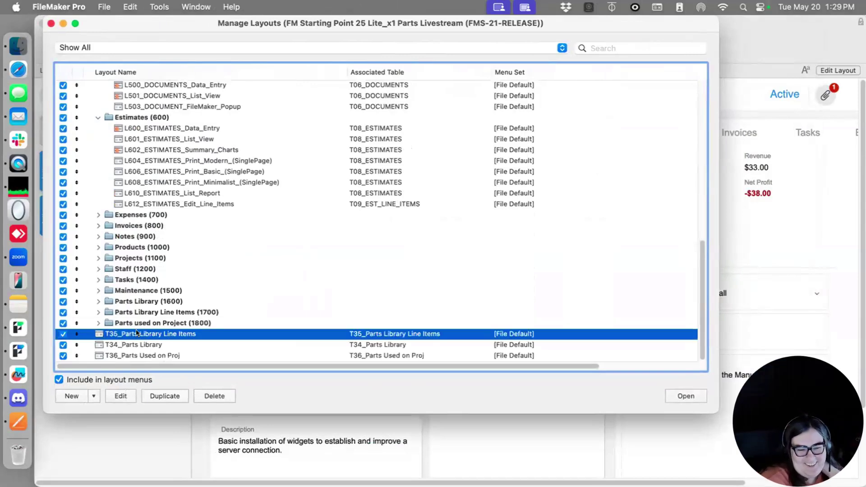
drag(140, 308, 145, 313)
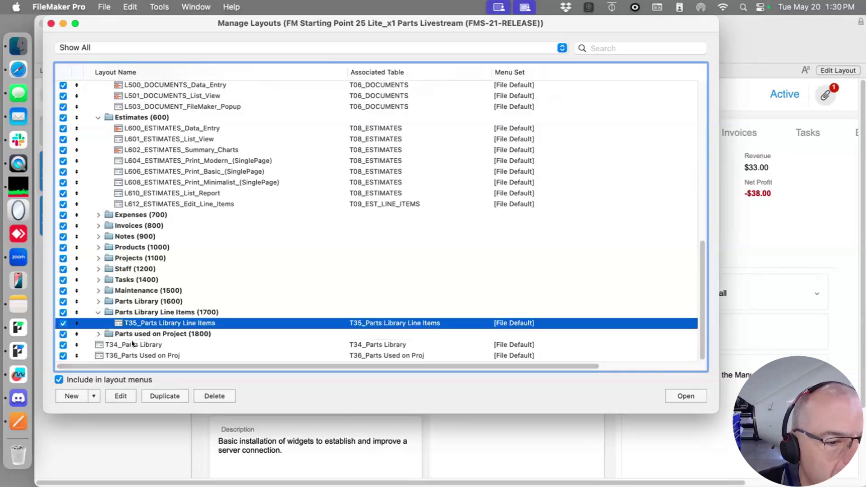
Move the T34_Parts Library layout into the Parts Library (1600) folder, taking it out of Maintenance (1500) if it lands there
click(138, 344)
drag(137, 343, 147, 302)
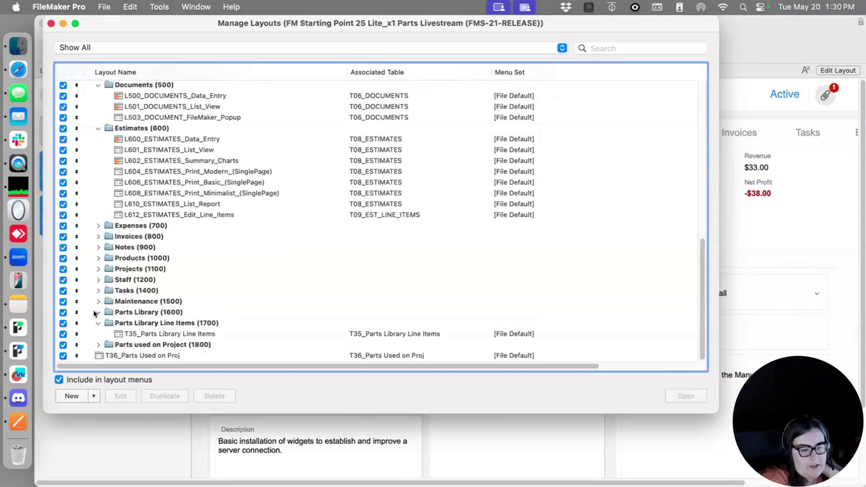
click(98, 302)
click(151, 312)
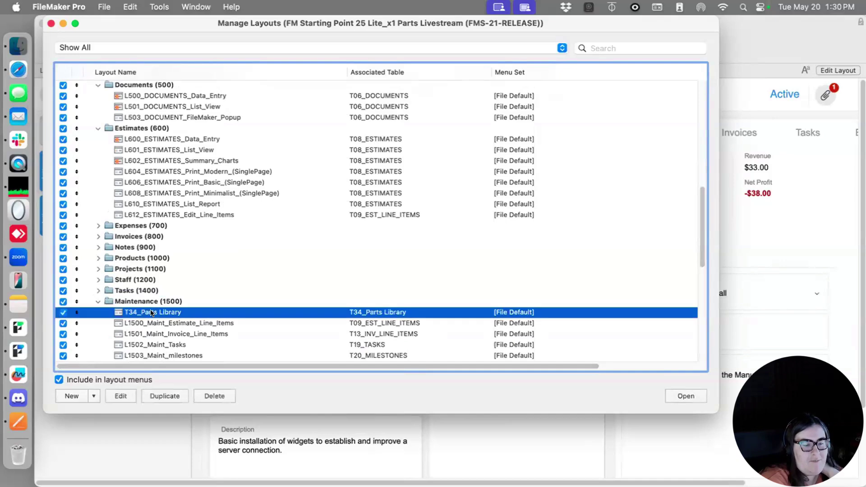
drag(156, 319, 127, 313)
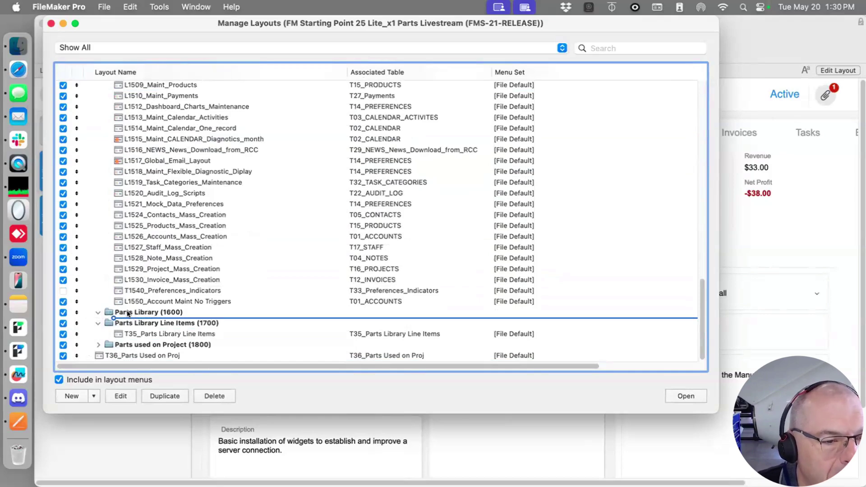
Move the T36_Parts Used on Proj layout into the Parts used on Project (1800) folder and expand that folder
drag(135, 355, 162, 354)
click(98, 345)
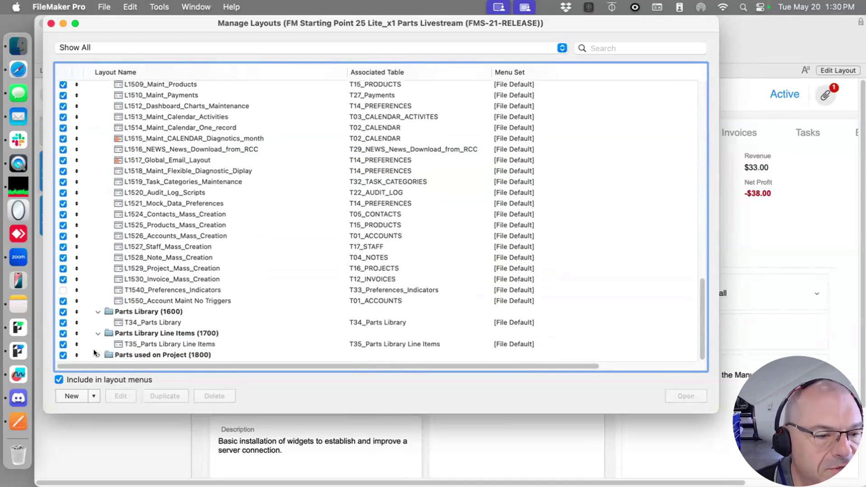
click(98, 355)
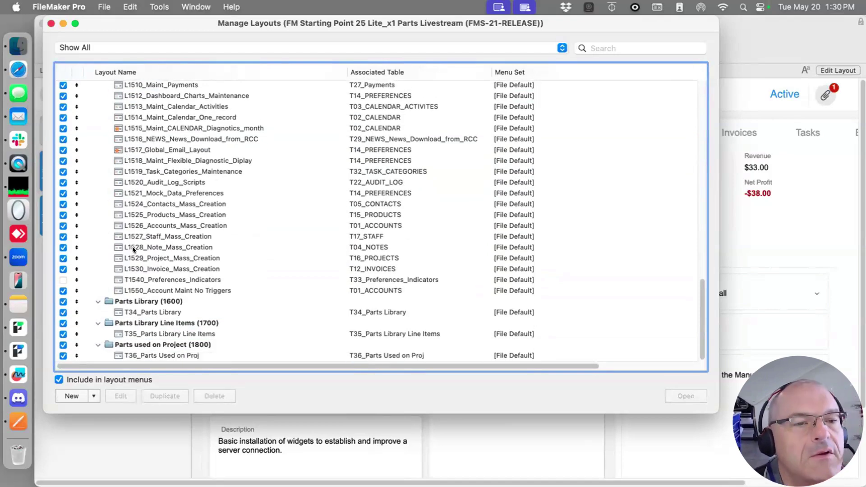
Rename the L_600_Parts_Lib layout in the Mouse Layouts folder to L600_Parts_Lib
scroll(148, 247, up, 20)
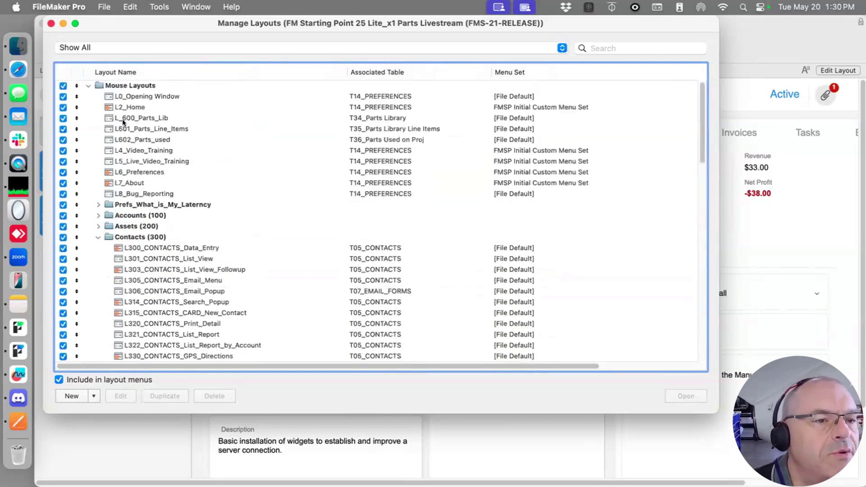
double_click(131, 118)
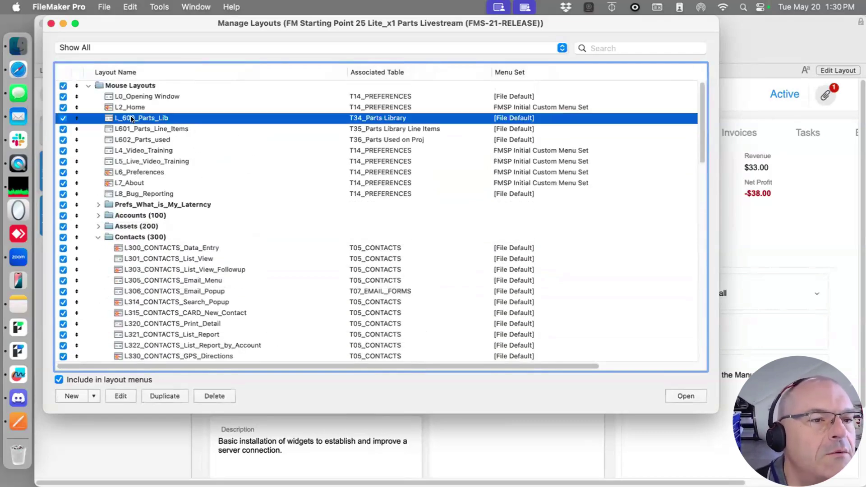
click(348, 221)
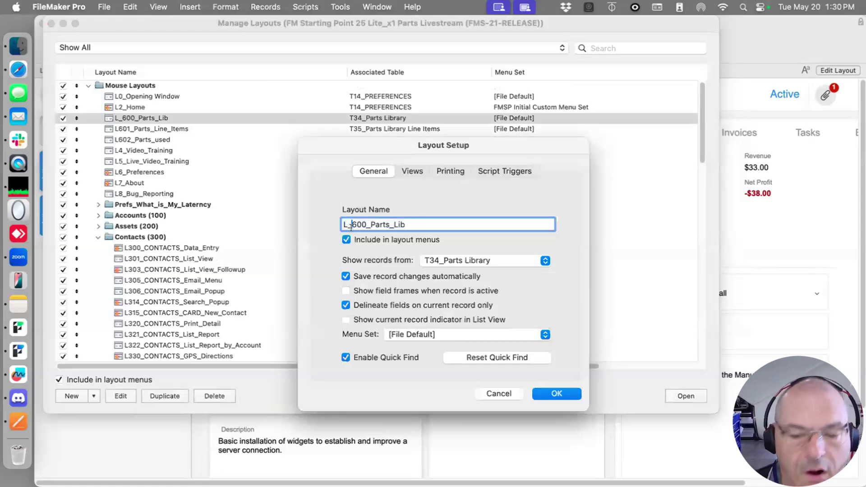
key(BackSpace)
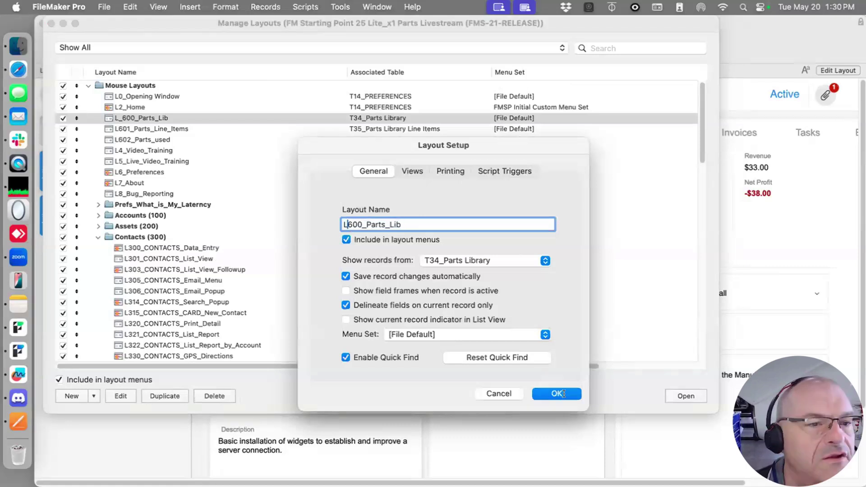
click(559, 394)
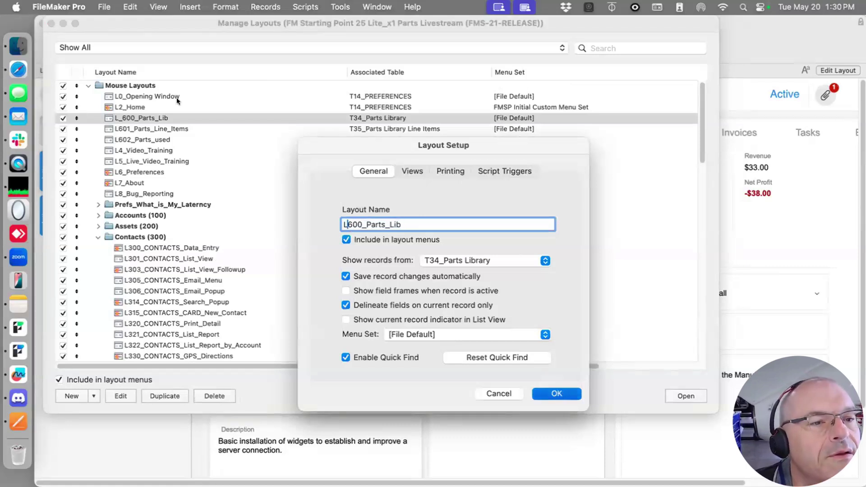
Compare the L601_Parts_Line_Items and L602_Parts_used layouts with those in the new parts folders, and select the T34_Parts Library layout
click(132, 128)
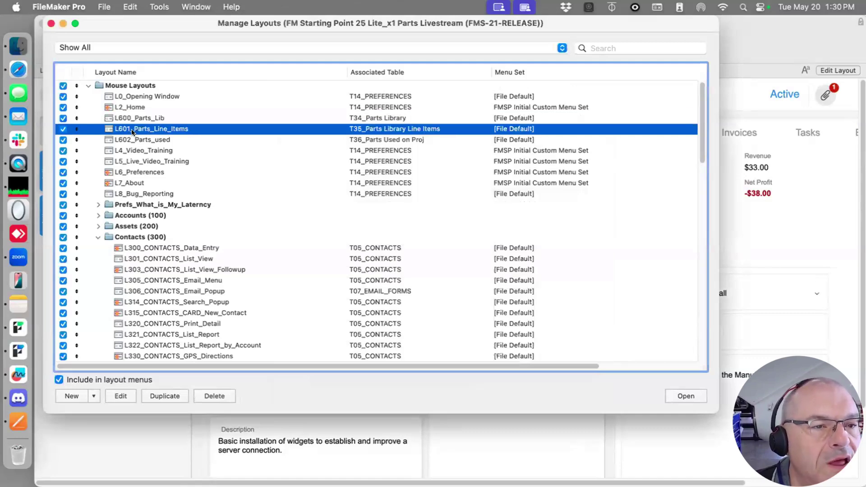
click(129, 137)
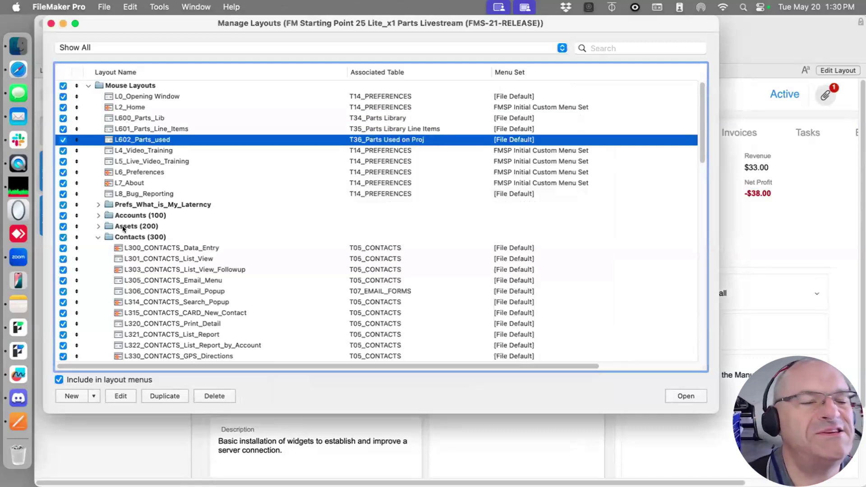
scroll(137, 231, down, 15)
scroll(136, 237, up, 12)
scroll(136, 237, up, 3)
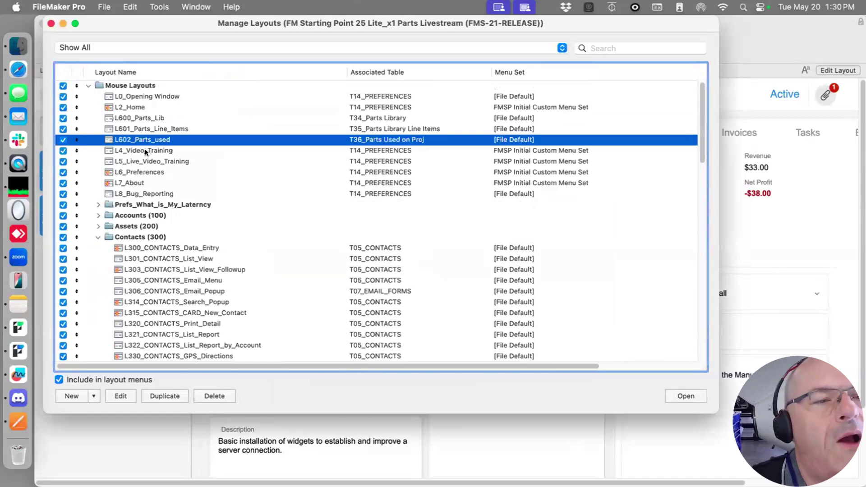
scroll(137, 246, down, 15)
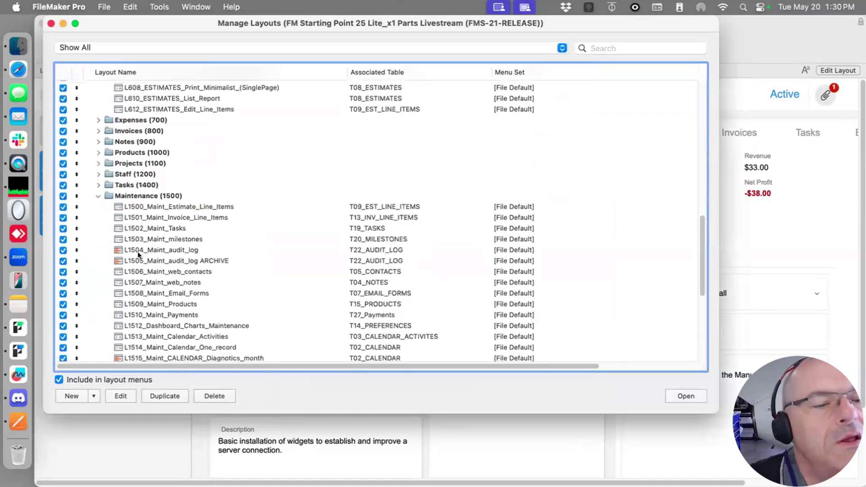
click(158, 310)
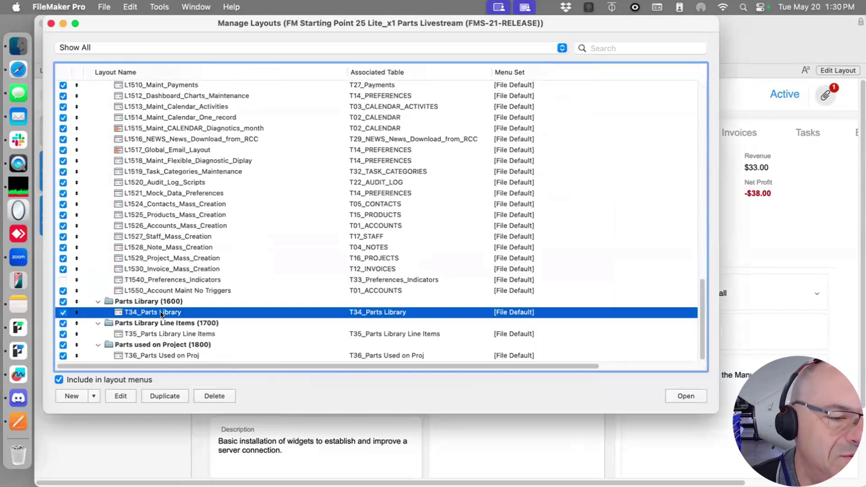
Rename the T34_Parts Library layout to T34_Parts Library_maint
double_click(160, 312)
click(421, 224)
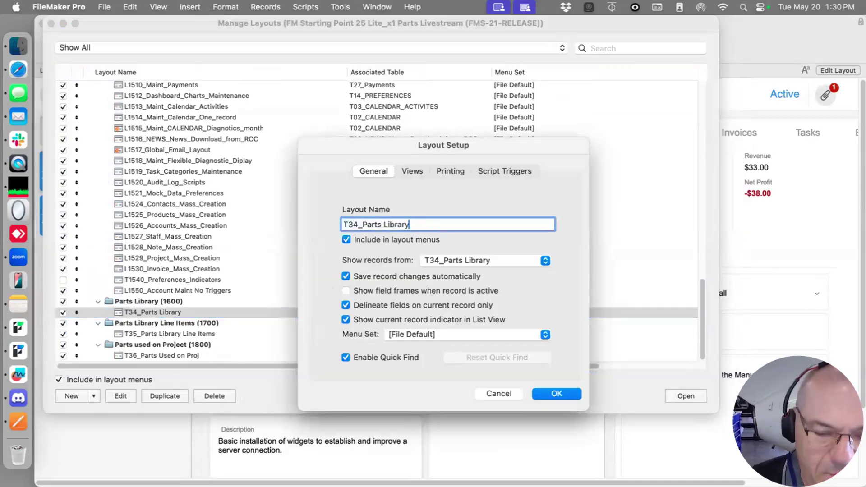
text(_maint)
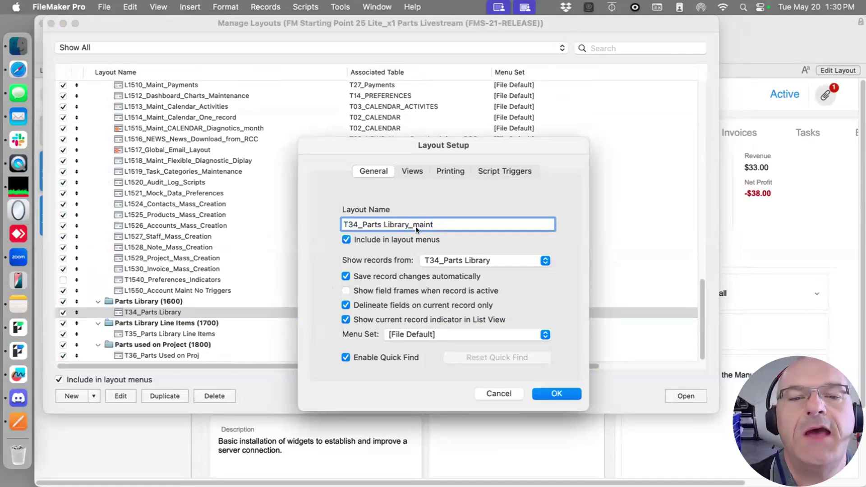
key(Return)
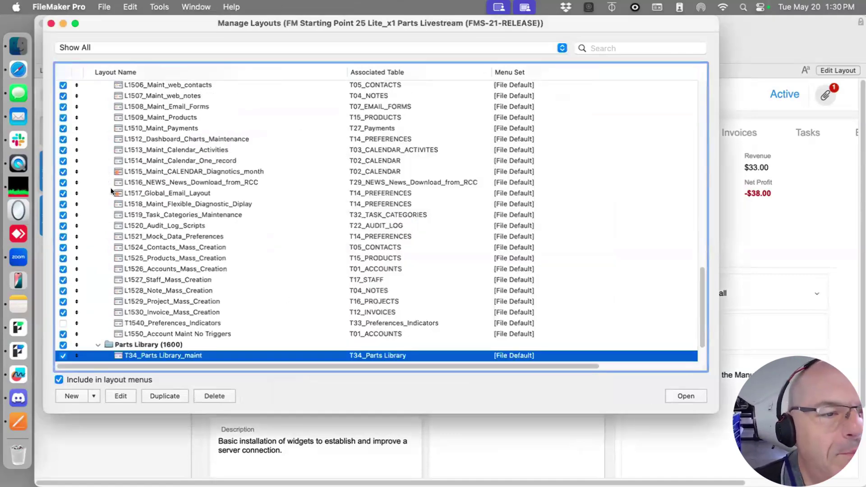
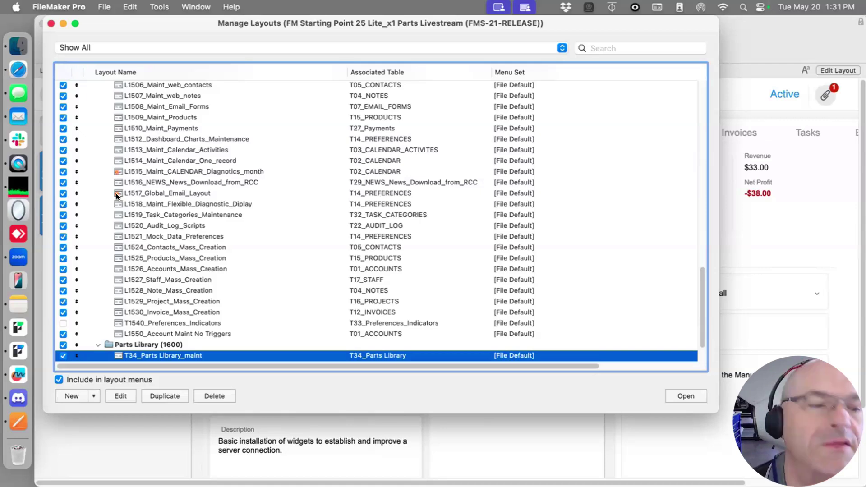
Rename the T35_Parts Library Line Items layout to 1700_Parts Library Line Items_Maint
scroll(136, 213, down, 2)
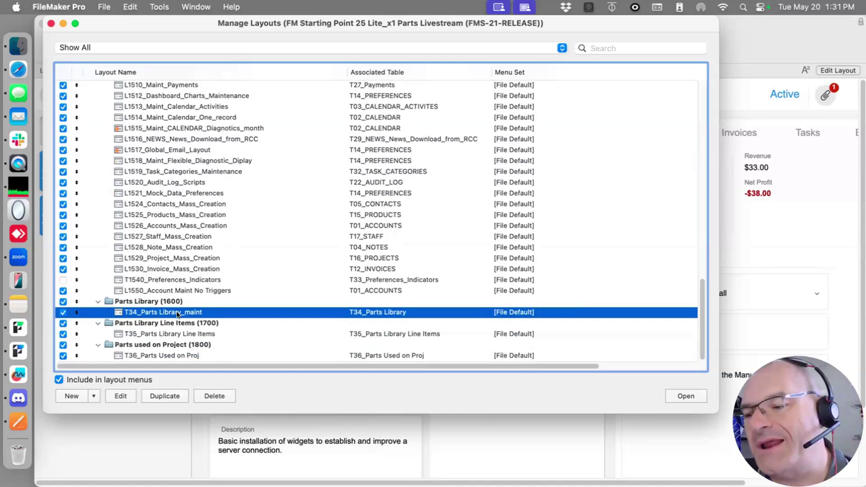
click(203, 333)
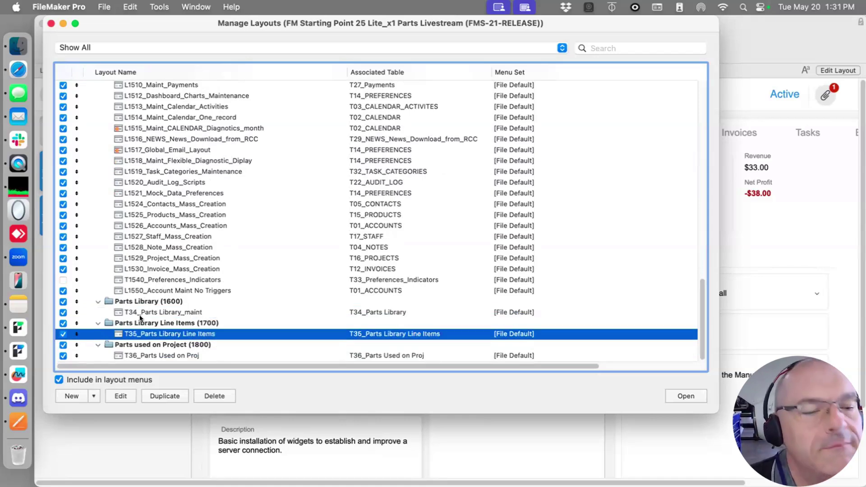
double_click(171, 334)
click(448, 224)
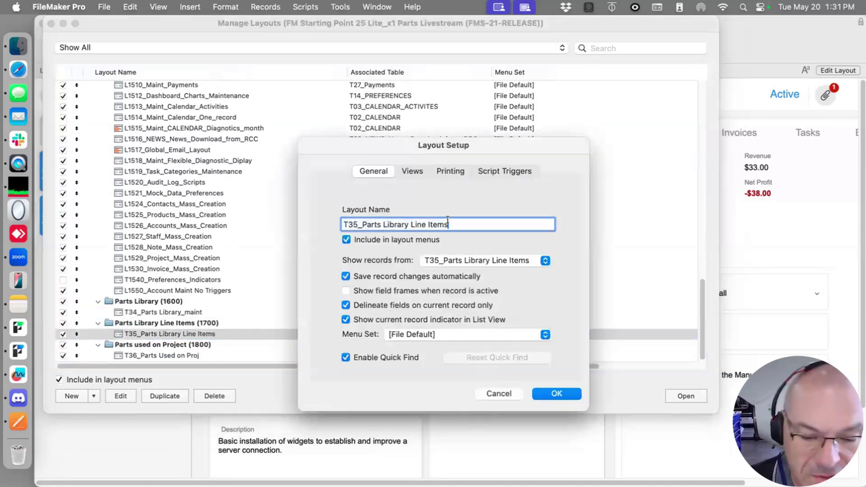
text(_Maint)
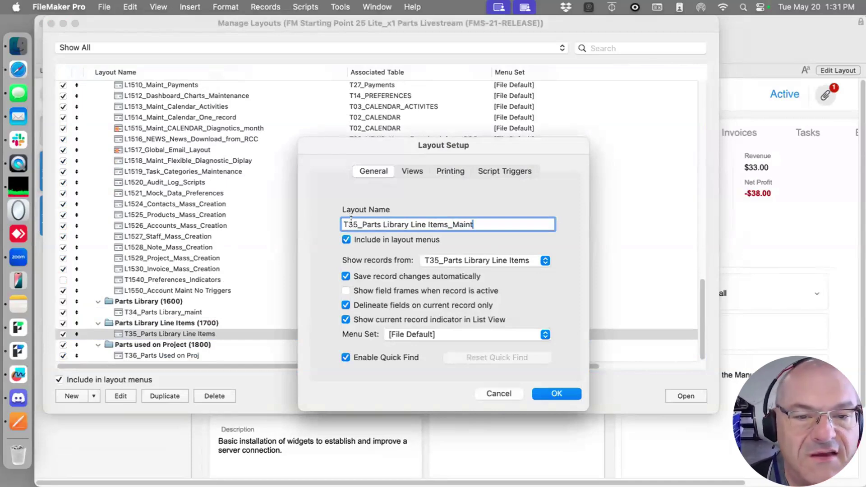
drag(358, 224, 322, 221)
text(1700)
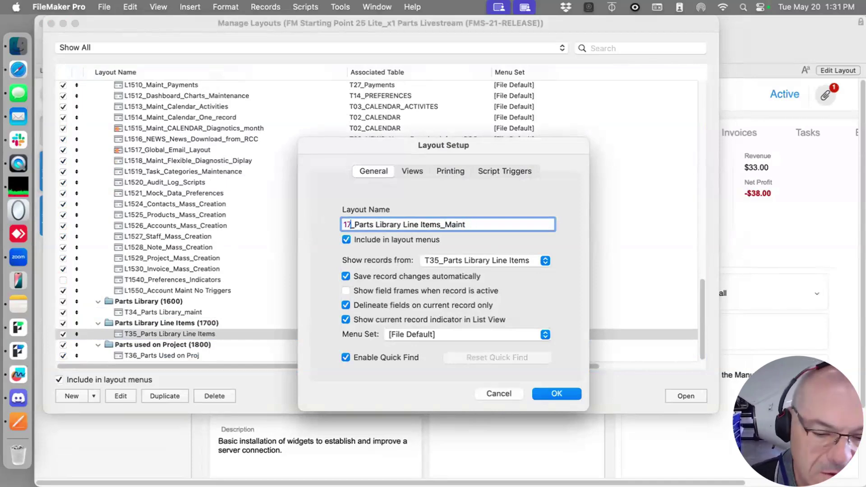
key(Tab)
key(Return)
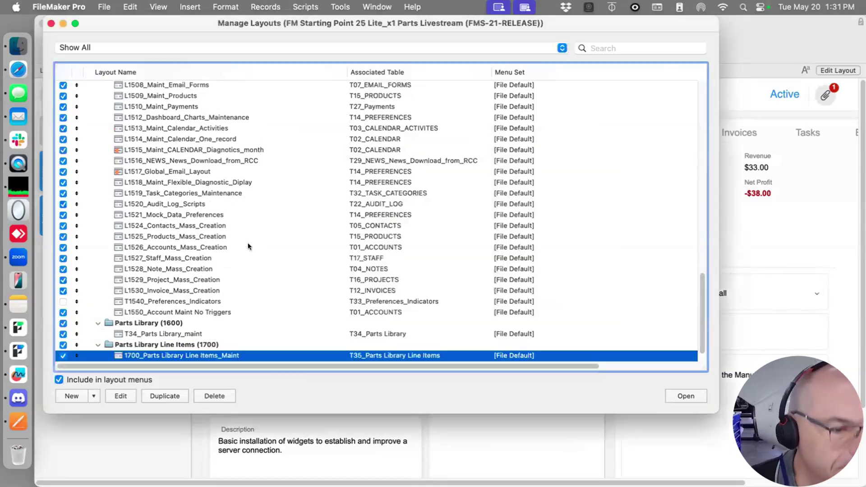
Add the prefix L to the line items layout's name so it reads L1700_Parts Library Line Items_Maint
double_click(133, 355)
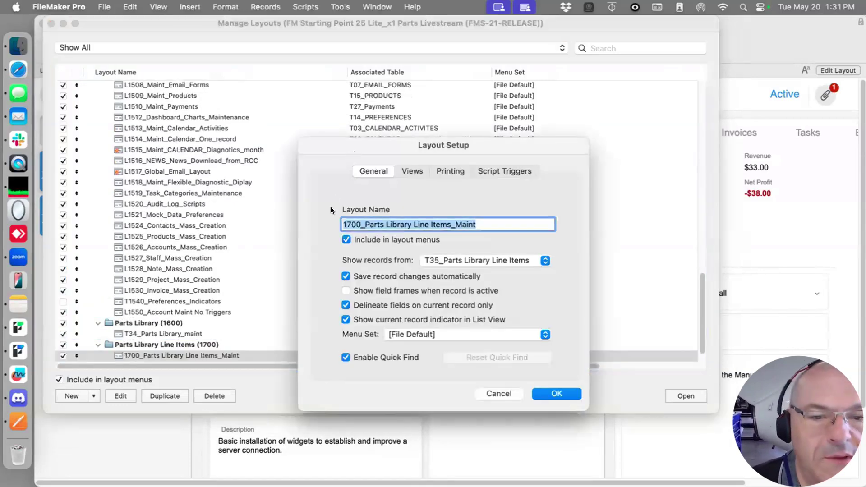
click(342, 221)
text(L)
key(Return)
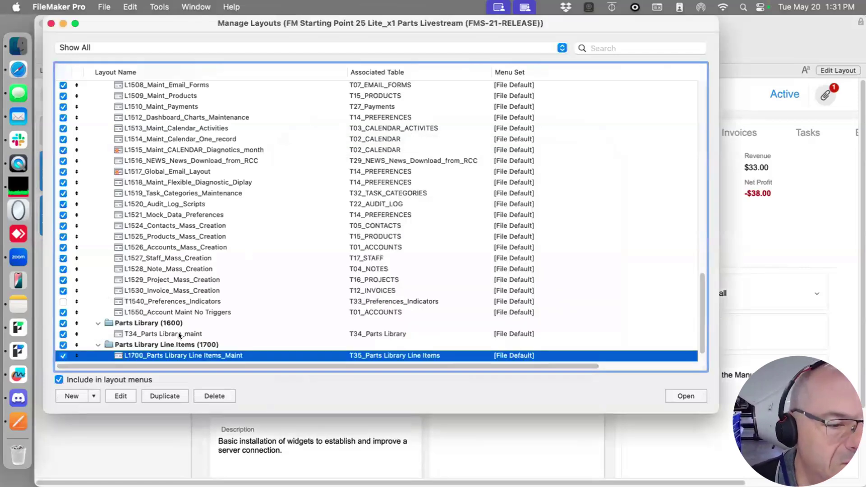
Rename the layout in the Parts Library (1600) folder to L1600_Parts Library_maint
click(177, 332)
double_click(171, 334)
drag(358, 224, 321, 222)
text(L1600)
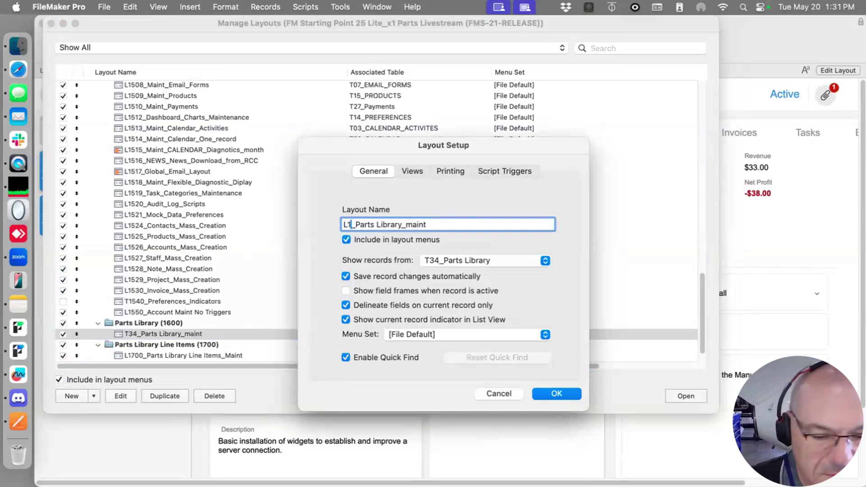
key(Return)
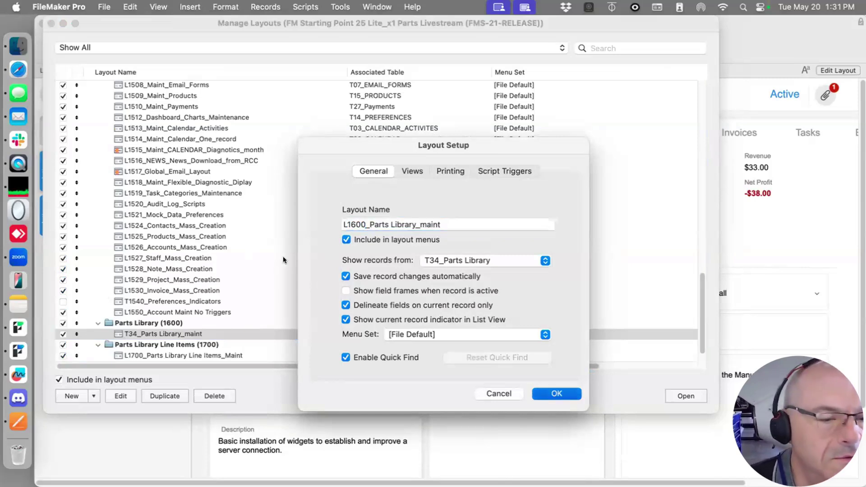
Rename the T36_Parts Used on Proj layout to L1800_Parts Used on Proj
scroll(226, 317, down, 2)
double_click(178, 355)
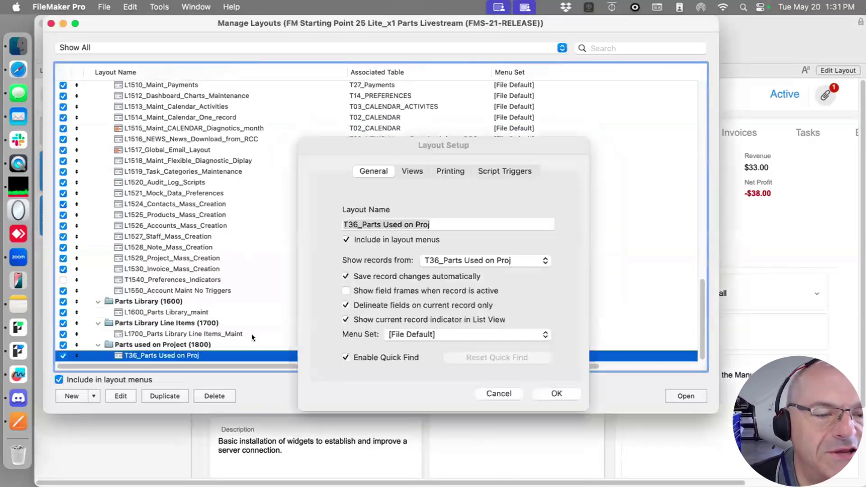
drag(358, 224, 329, 225)
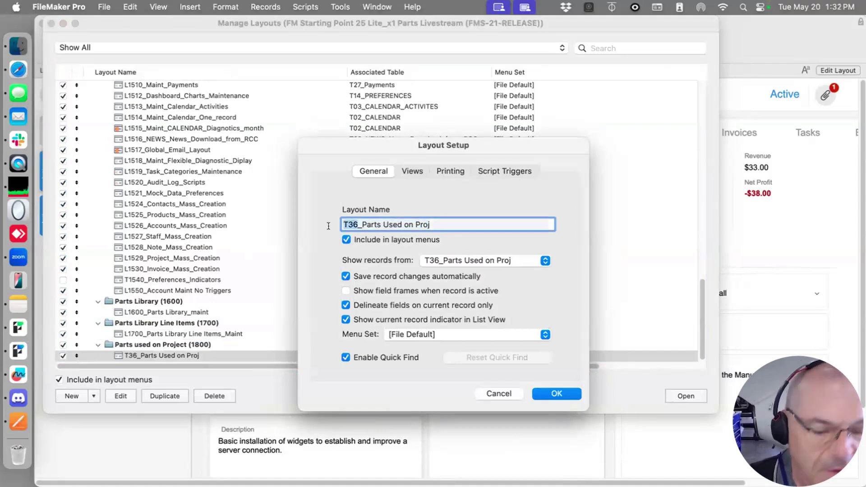
text(L)
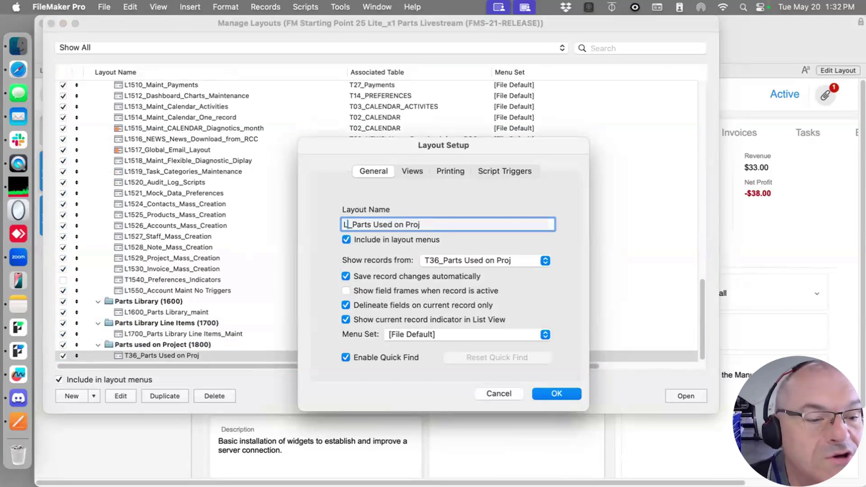
text(180)
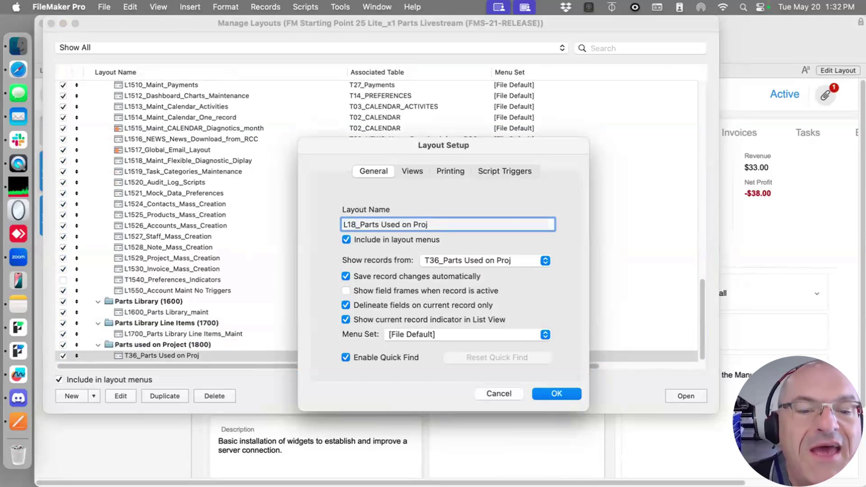
text(0)
key(Return)
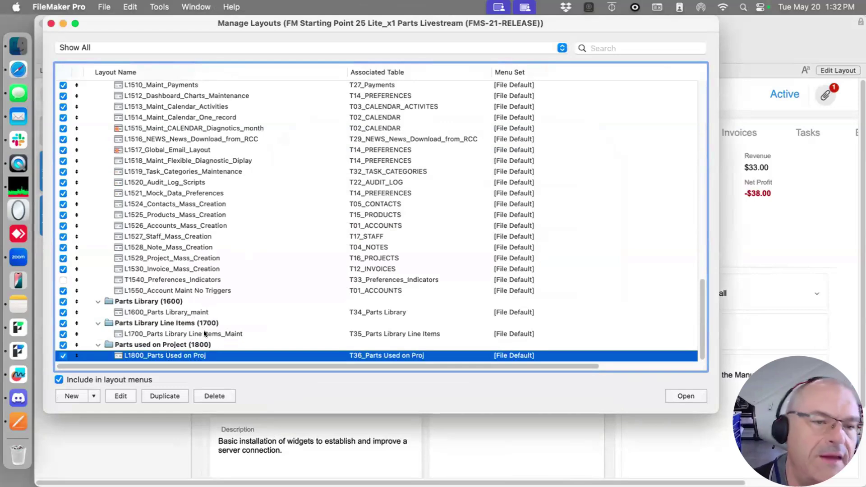
Check the associated tables of the L600, L601 and L602 parts layouts in the Mouse Layouts folder
scroll(196, 330, up, 20)
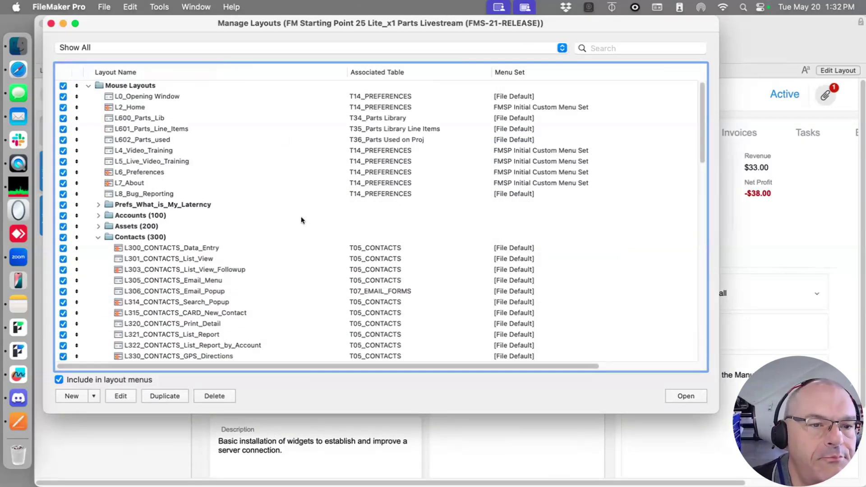
scroll(293, 223, down, 10)
scroll(169, 92, up, 10)
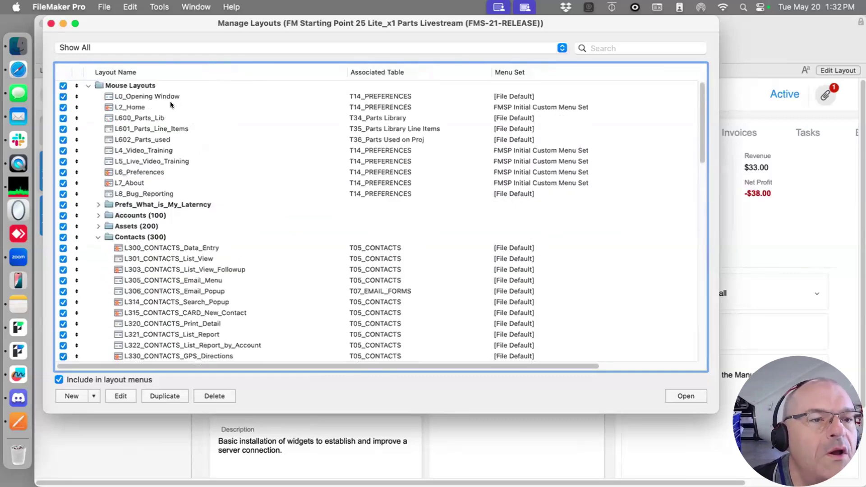
click(396, 117)
click(389, 129)
click(388, 138)
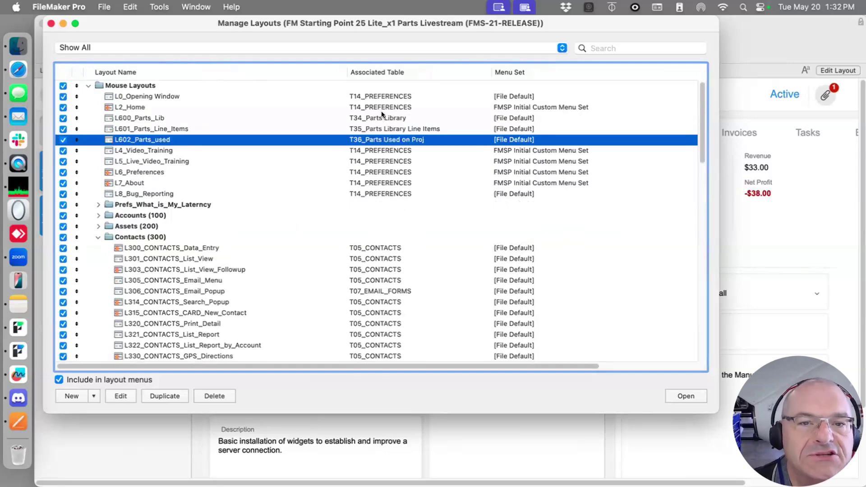
Open the L600_Parts_Lib layout, switch it to Layout mode and check which records the discrepancy_portal is set to show
click(383, 118)
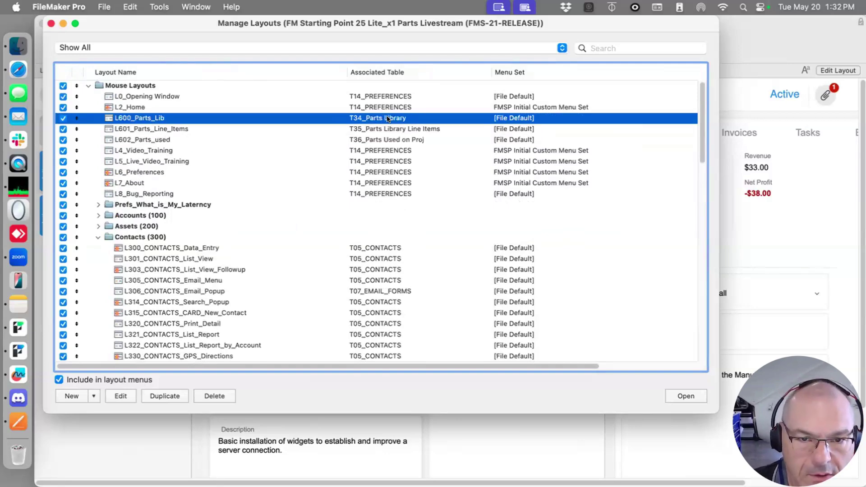
click(694, 390)
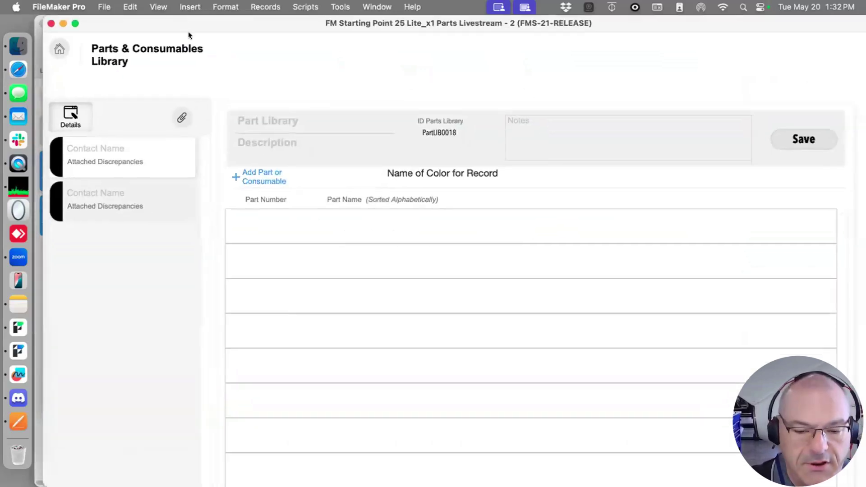
key(super+l)
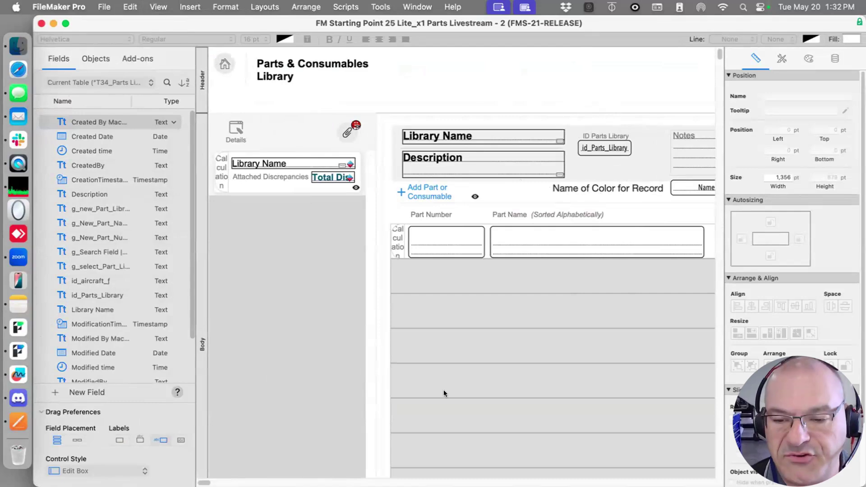
double_click(504, 341)
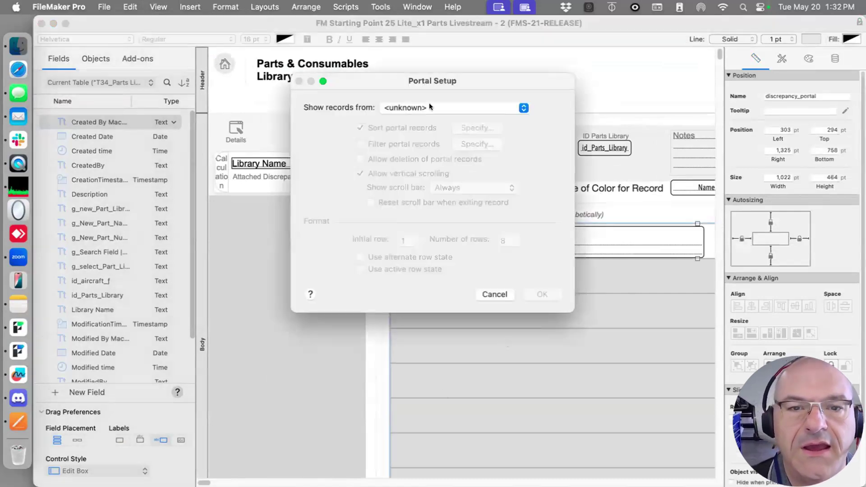
click(488, 294)
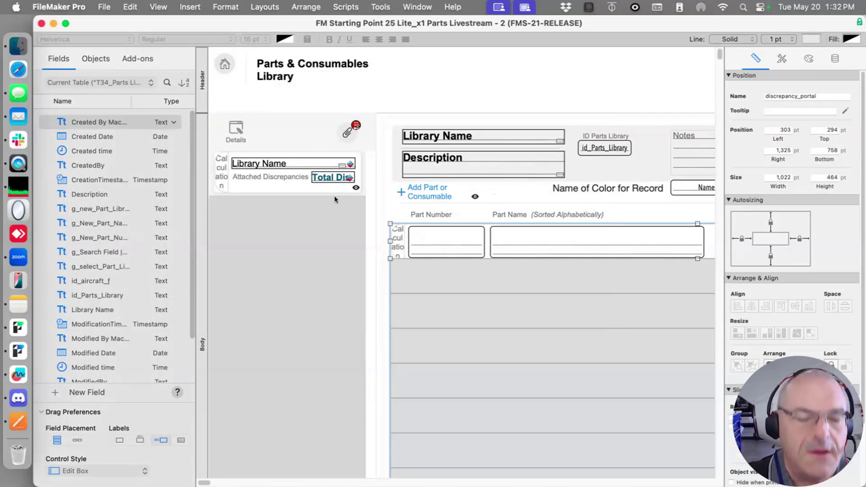
Open the database's relationships graph and collapse the T34_Parts Library table occurrence to its title
key(super+shift+d)
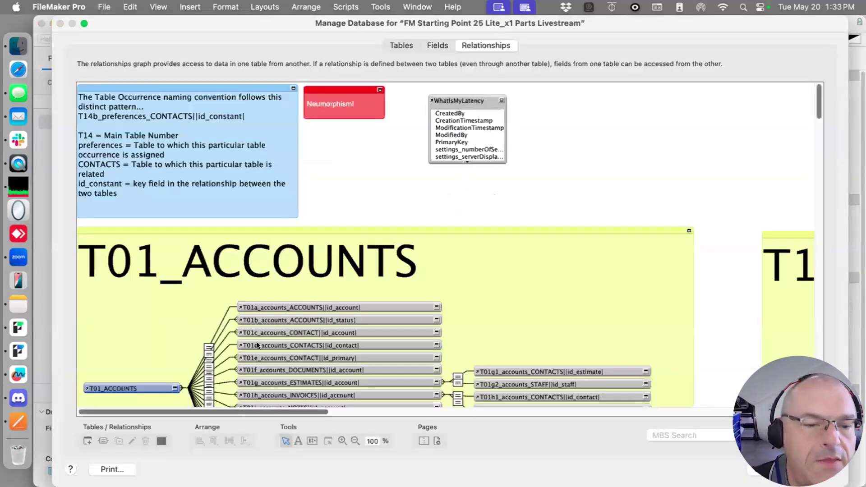
scroll(257, 339, down, 20)
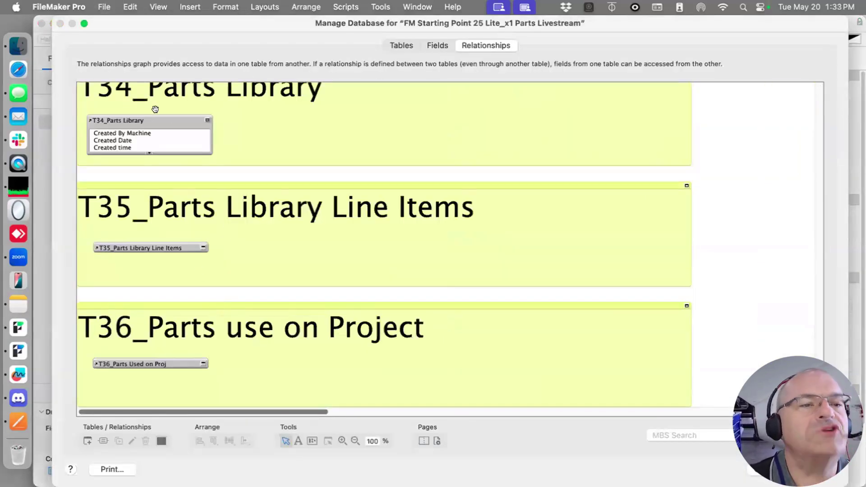
click(206, 119)
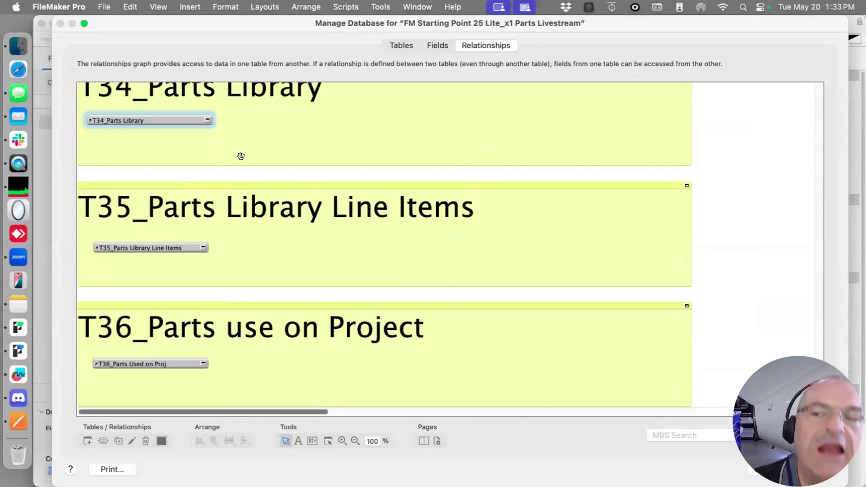
scroll(241, 156, up, 3)
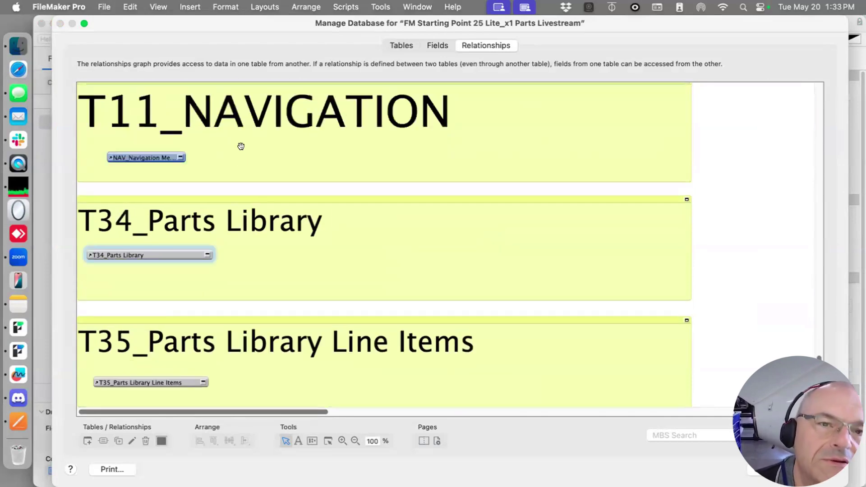
drag(304, 21, 306, 183)
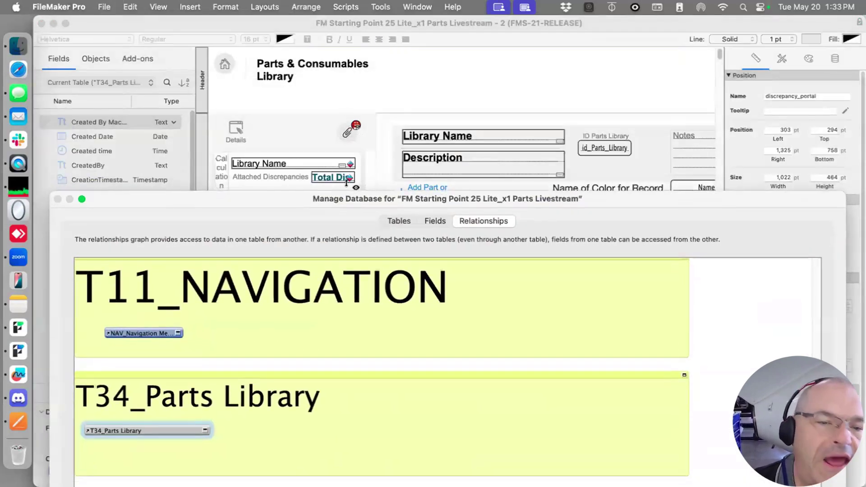
drag(345, 59, 316, 32)
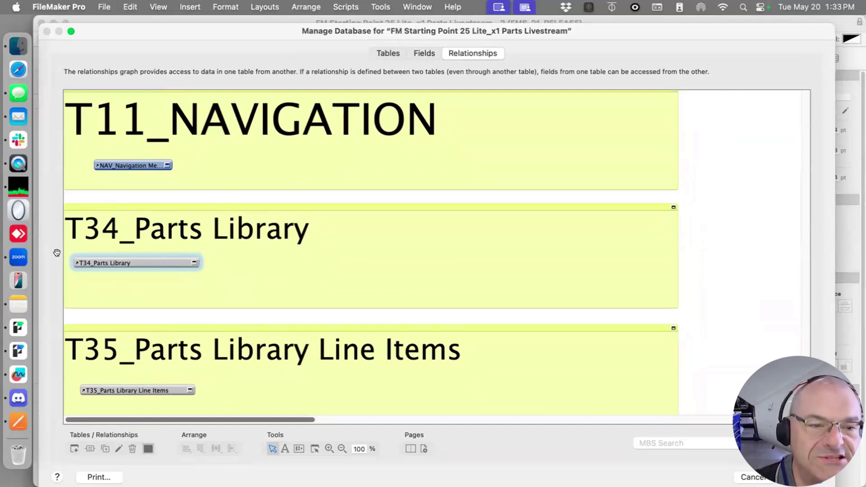
drag(274, 32, 284, 77)
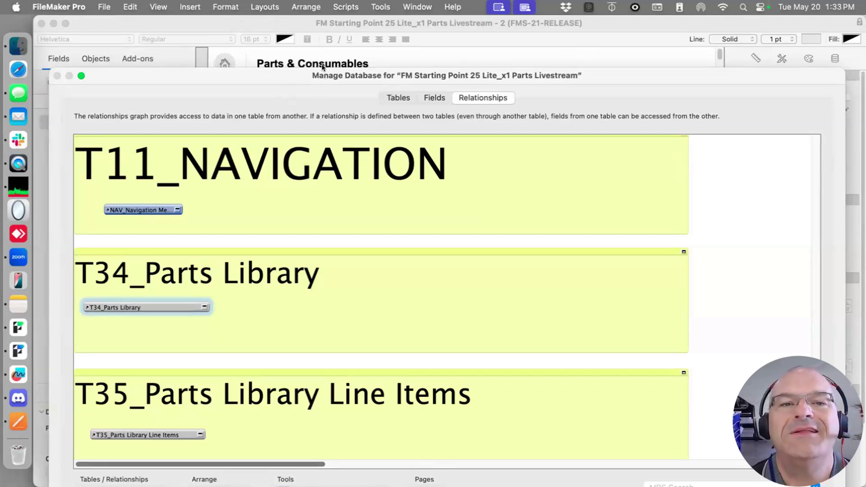
drag(322, 72, 318, 17)
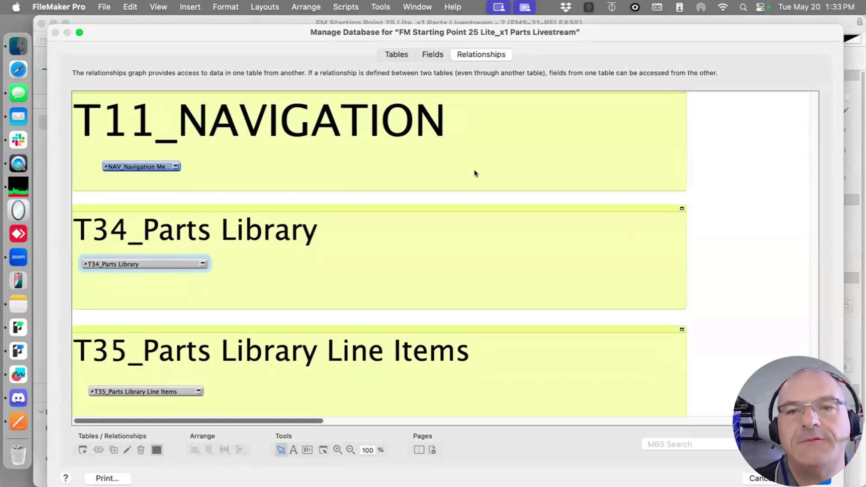
Create a computer form layout named Part Library Live TV showing T34_Parts Library records, and delete its Top Navigation part
key(Return)
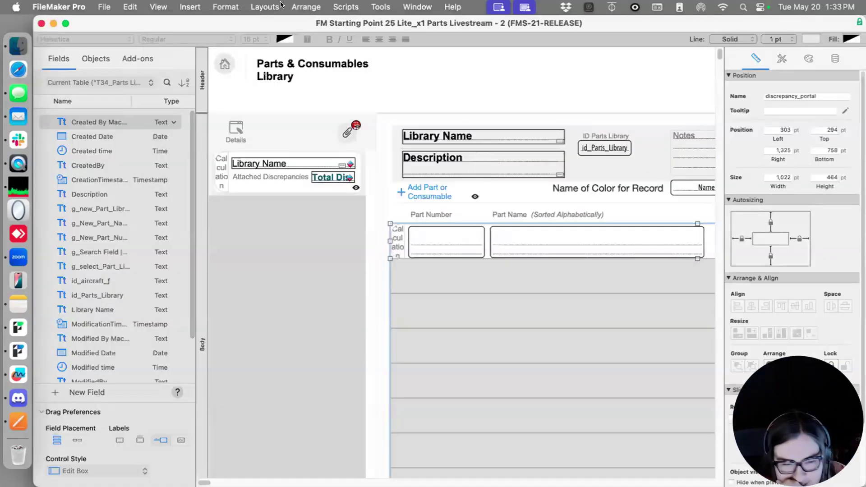
click(306, 7)
click(279, 25)
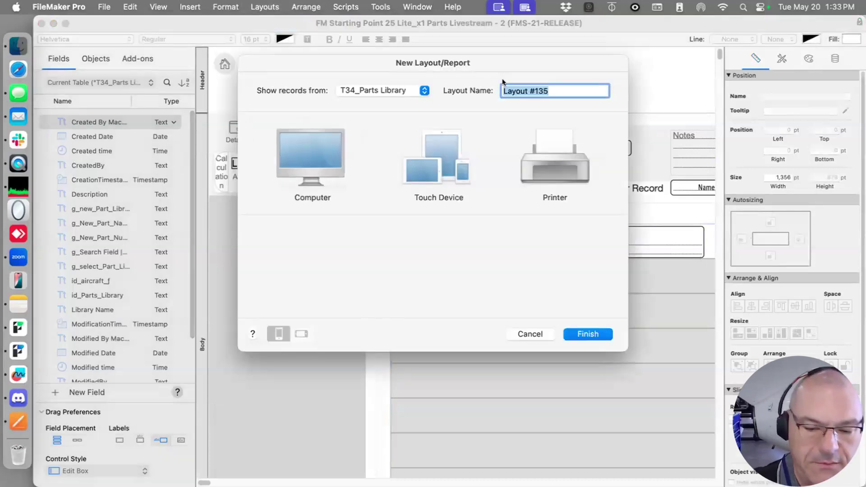
text(Part Li)
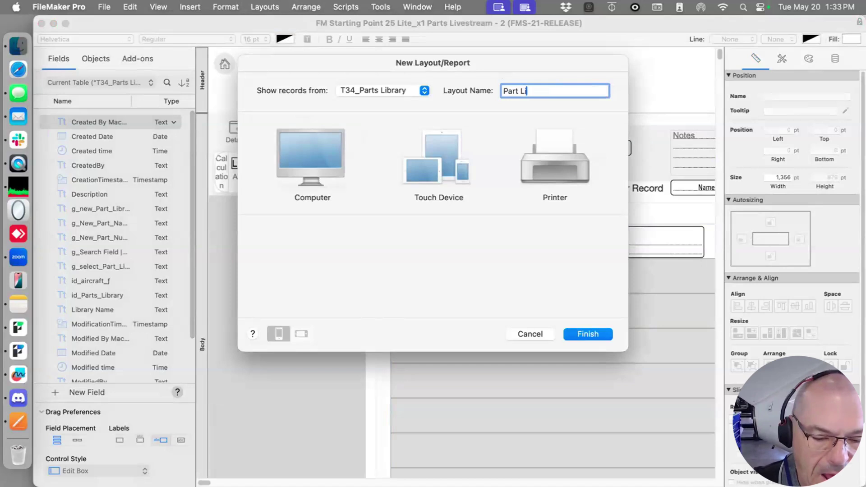
text(brary Live TV)
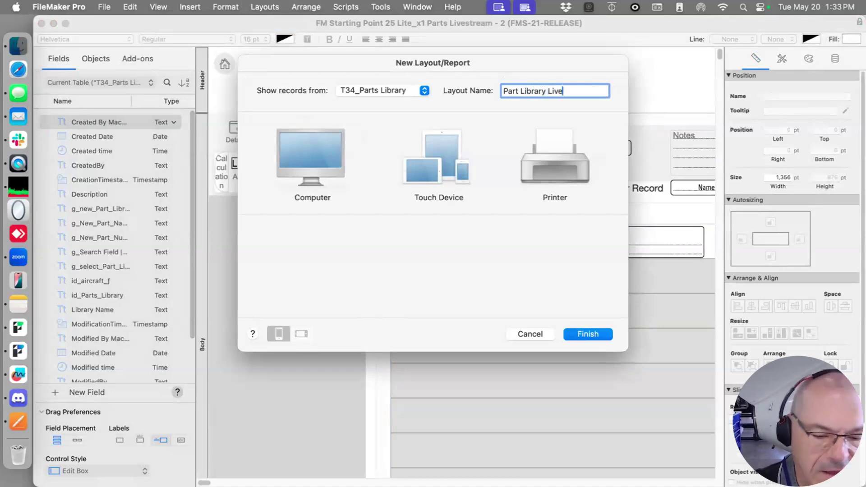
click(396, 89)
click(197, 92)
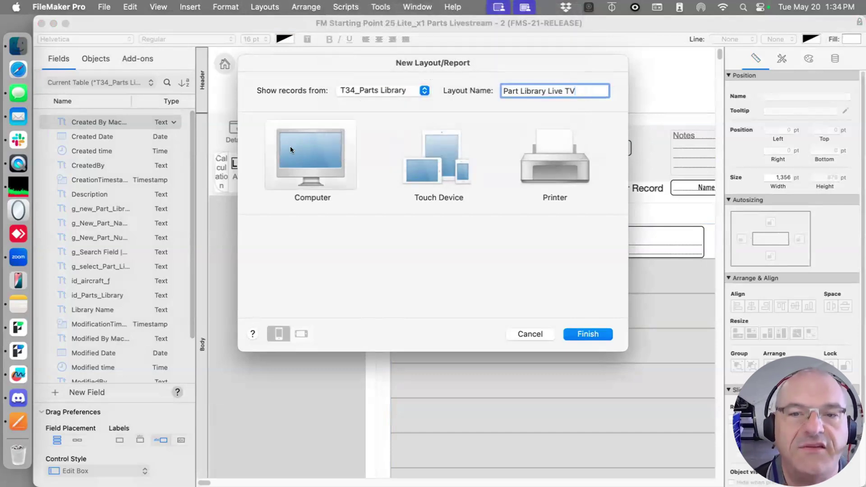
click(302, 155)
click(305, 252)
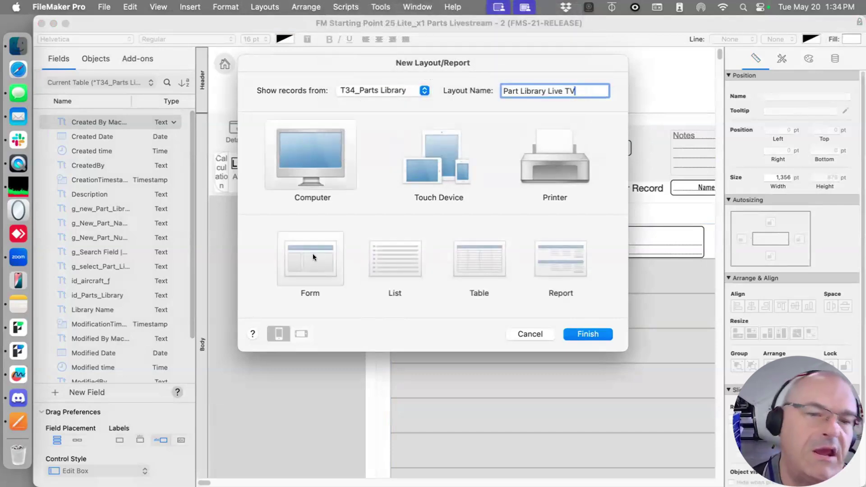
click(593, 335)
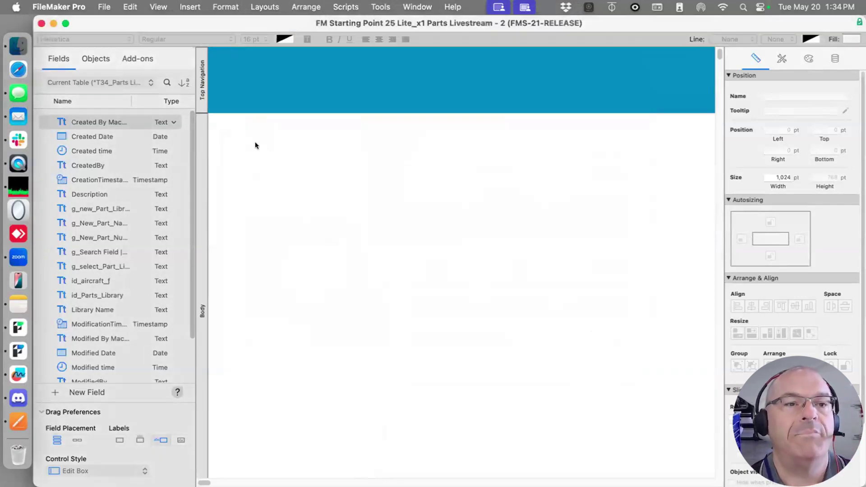
click(200, 96)
key(Delete)
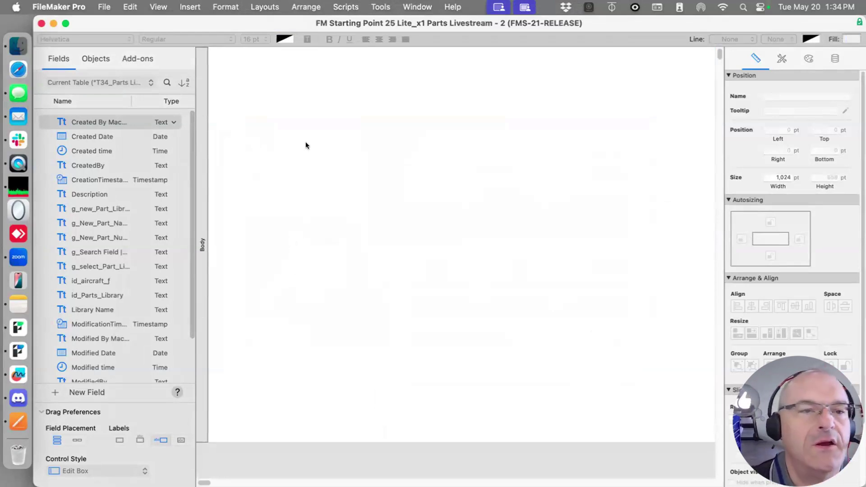
Examine the T34, T35 and T36 parts table occurrences in the database's relationships graph
click(104, 7)
click(400, 146)
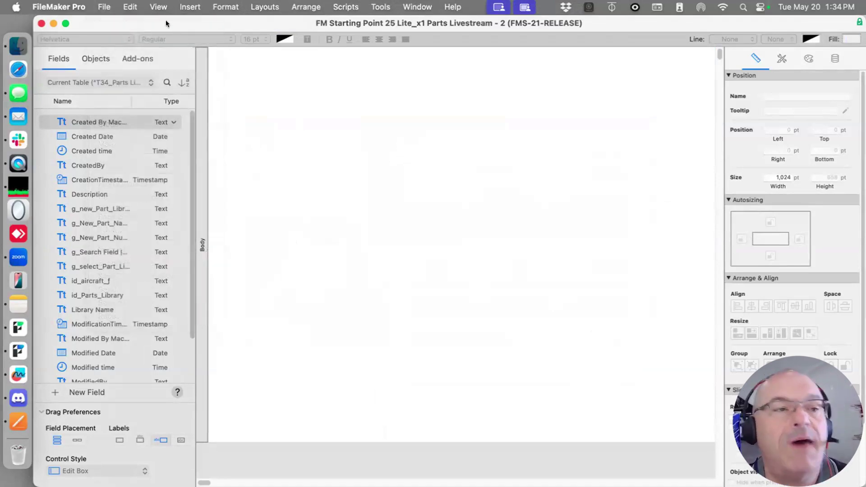
click(110, 5)
mouse_move(131, 142)
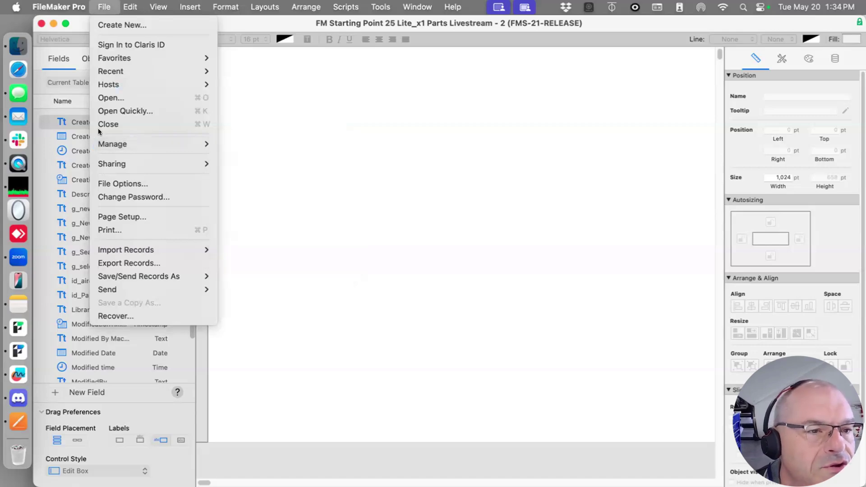
click(233, 144)
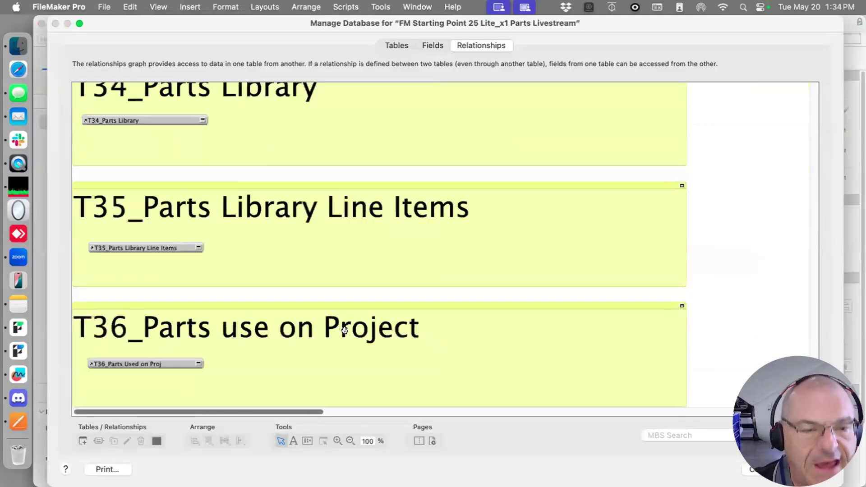
click(176, 119)
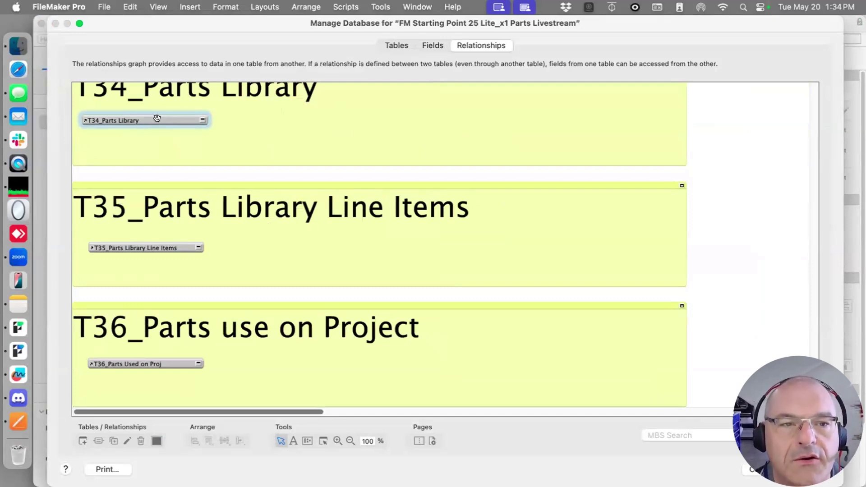
drag(301, 27, 350, 136)
drag(632, 140, 633, 120)
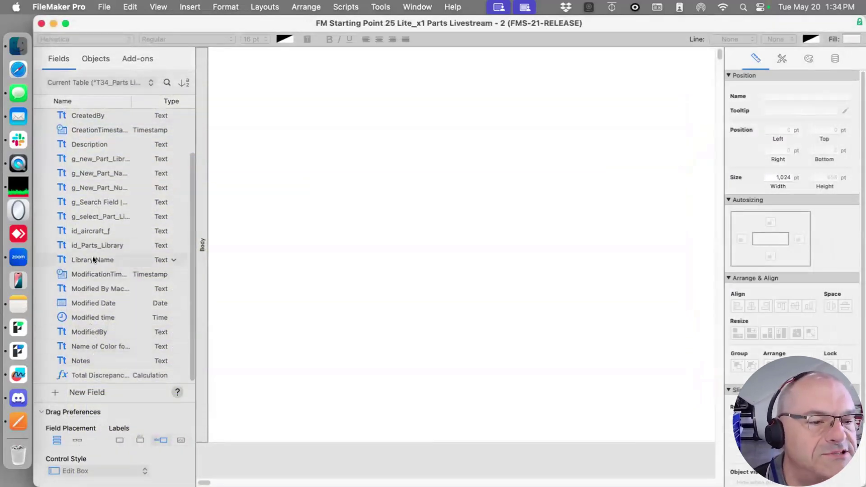
Place the Library Name, Description and id_Parts_Library fields with their labels in a stacked column near the top of the body
drag(93, 260, 379, 64)
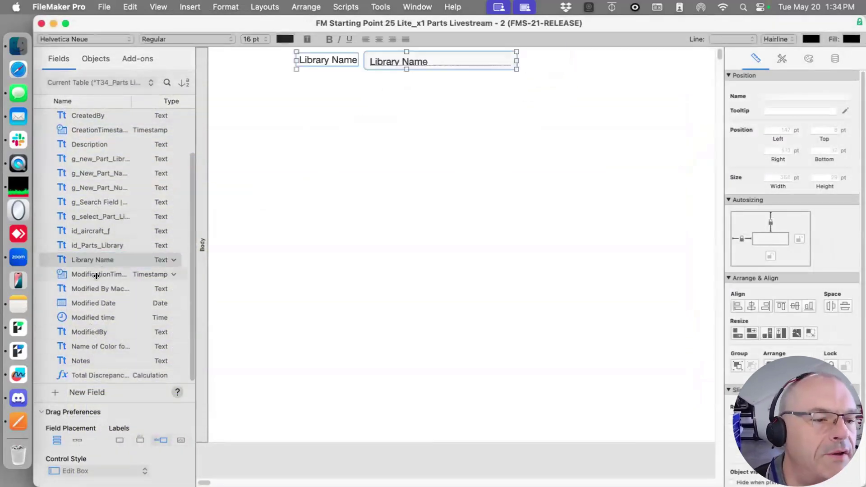
scroll(97, 207, up, 3)
drag(90, 193, 380, 82)
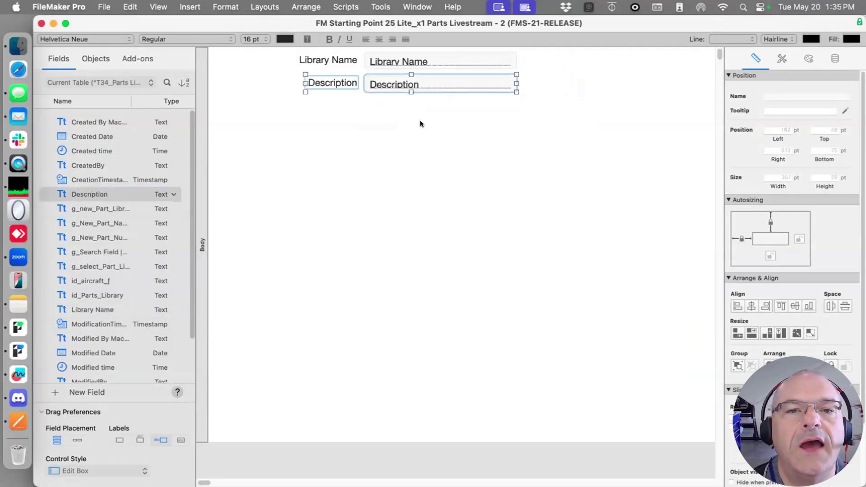
click(419, 120)
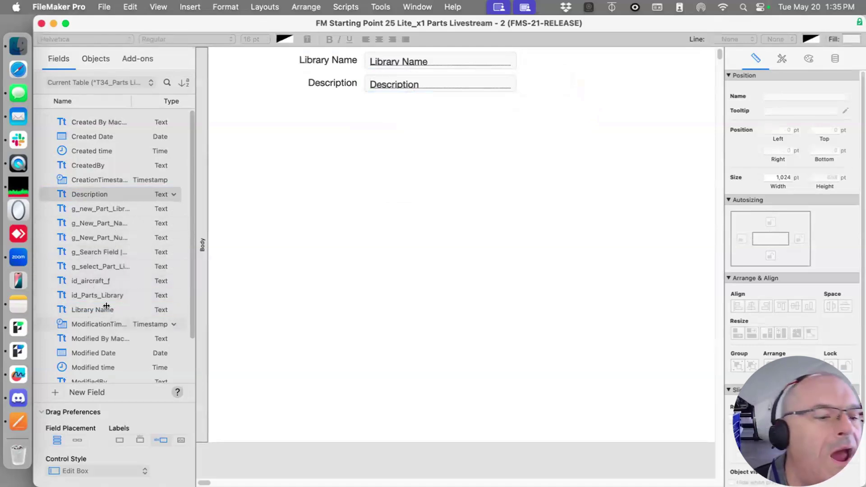
drag(95, 295, 381, 101)
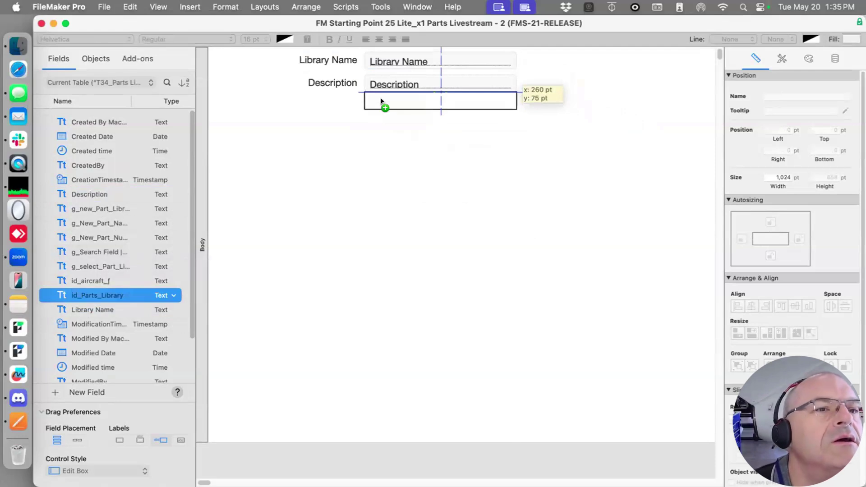
drag(381, 101, 383, 101)
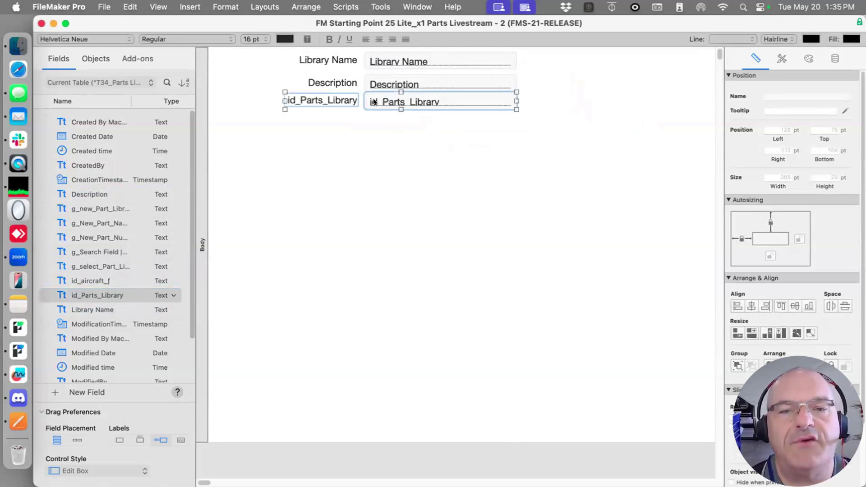
drag(386, 100, 382, 105)
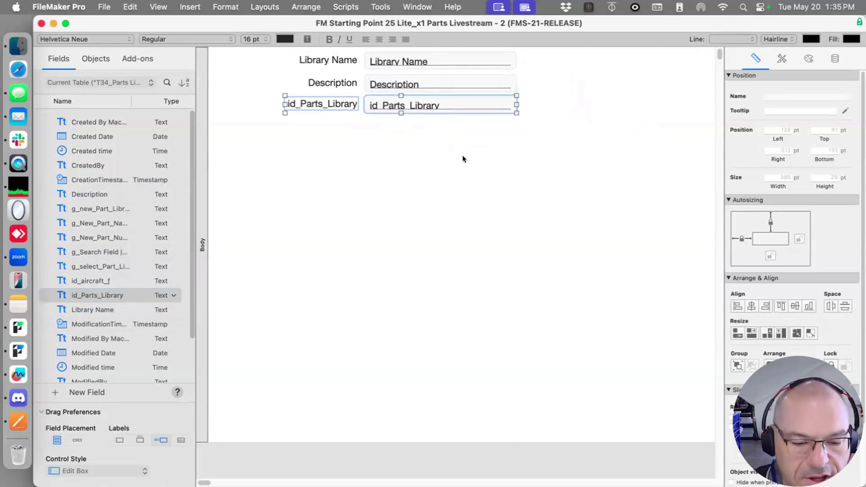
Switch to Browse mode, show the status toolbar and delete both existing parts library records
key(super+b)
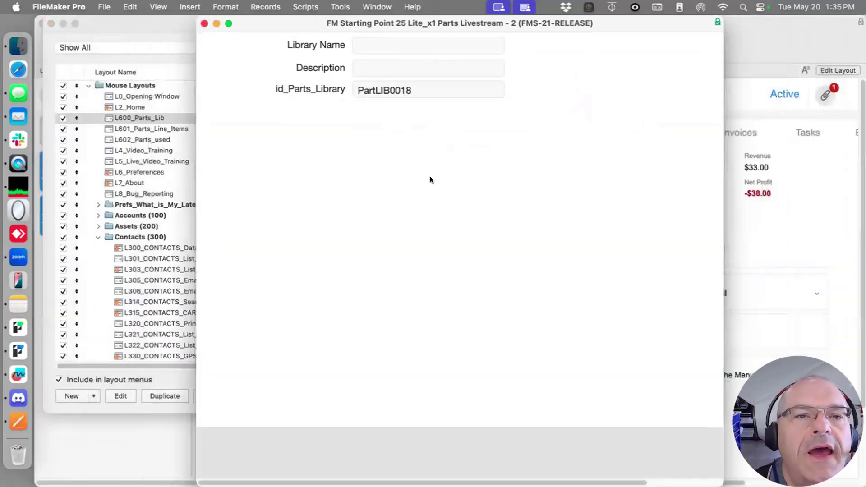
key(super+alt+s)
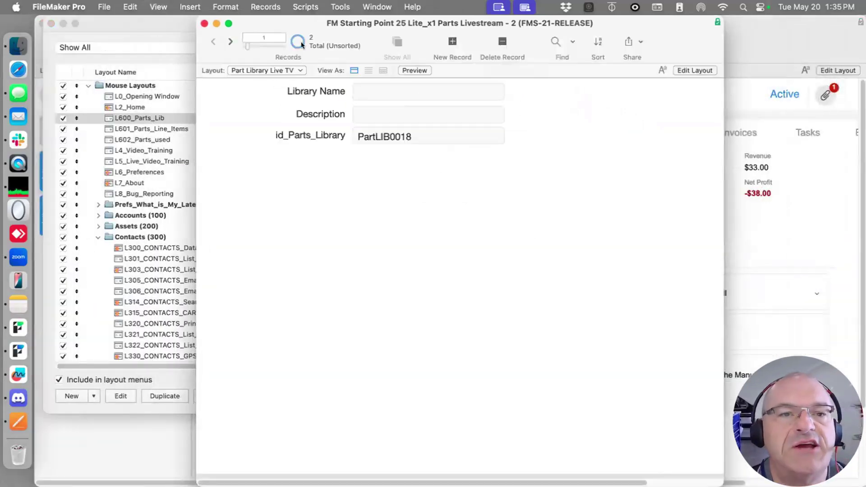
click(231, 41)
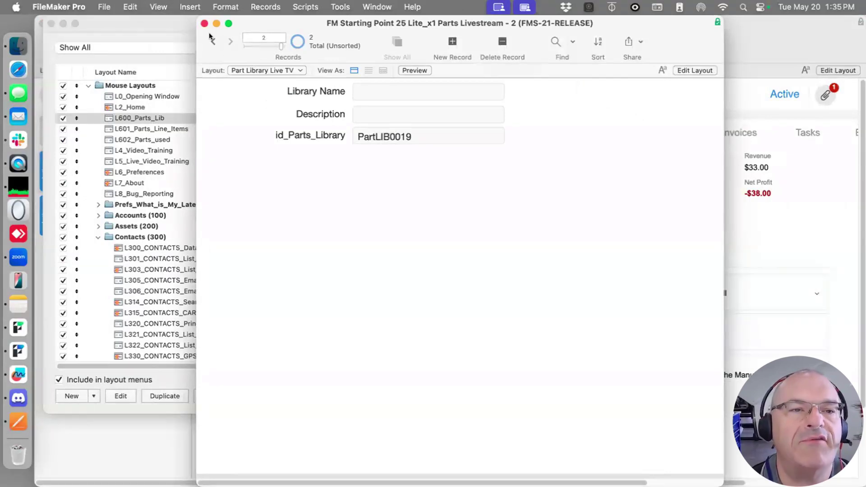
key(super+e)
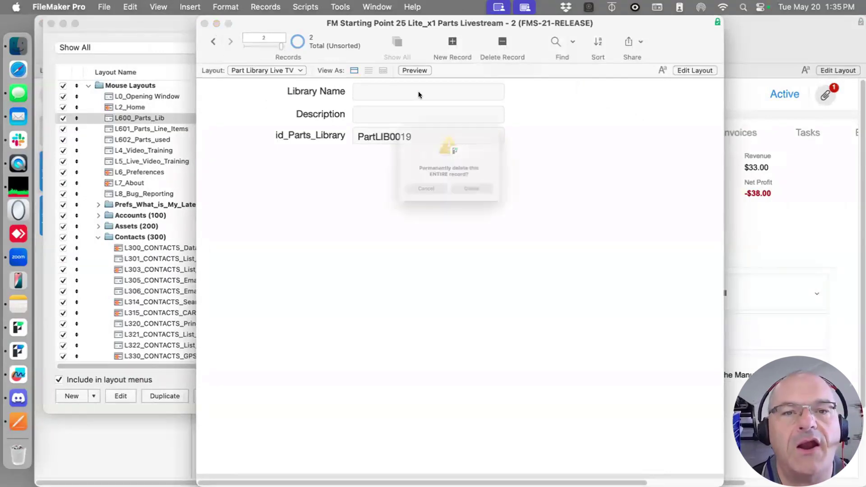
click(472, 199)
key(super+e)
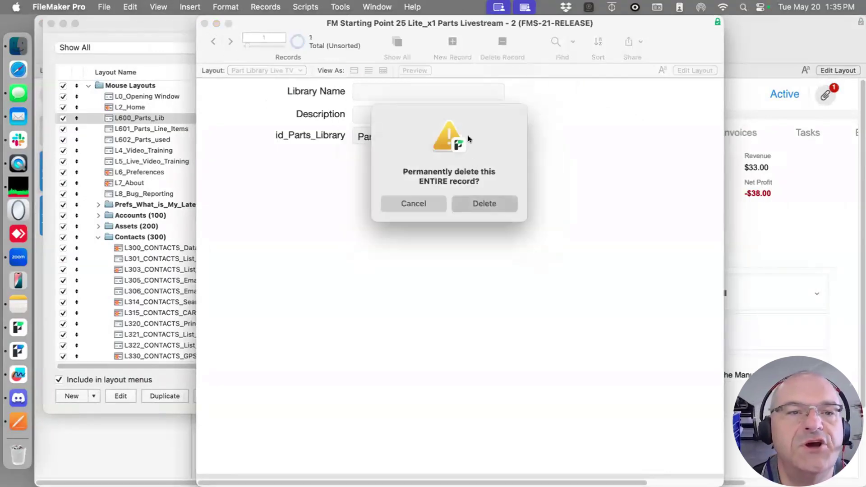
key(Return)
Create a new parts library record with the Library Name "Cammberra57 Helicopter" and the Description "It Kicks Ass!"
key(super+n)
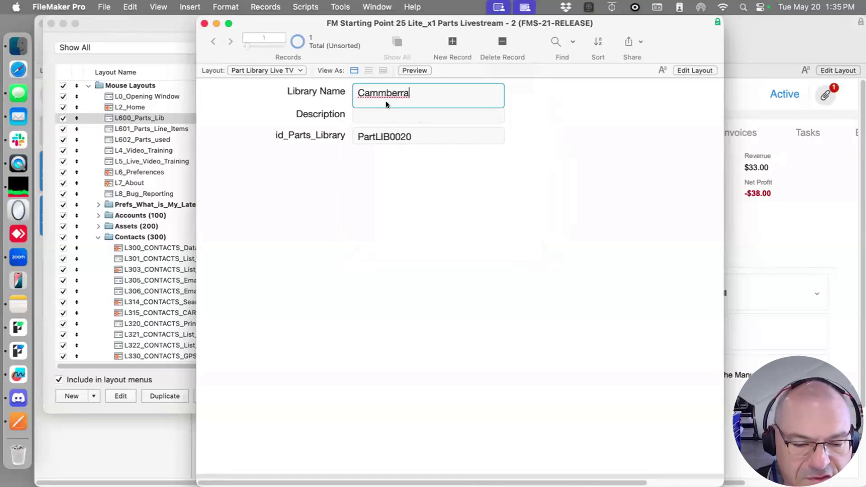
text(57 )
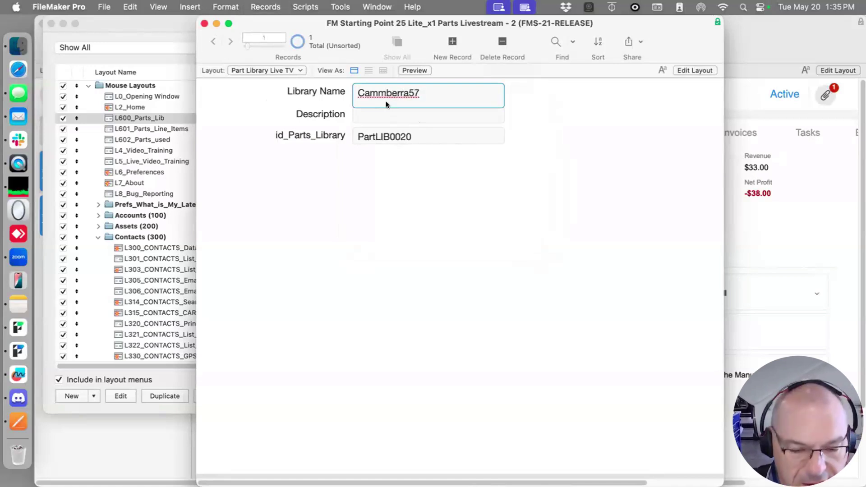
text(H)
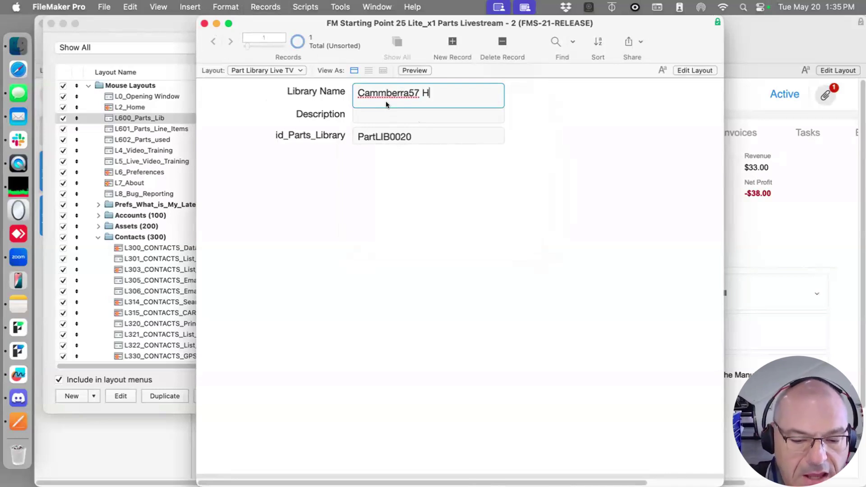
text(elicopter)
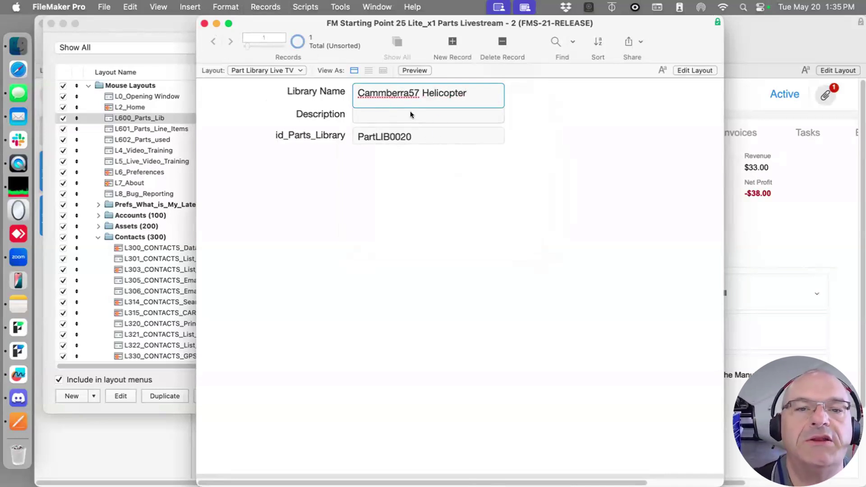
click(438, 121)
text(It Kicks Ass!)
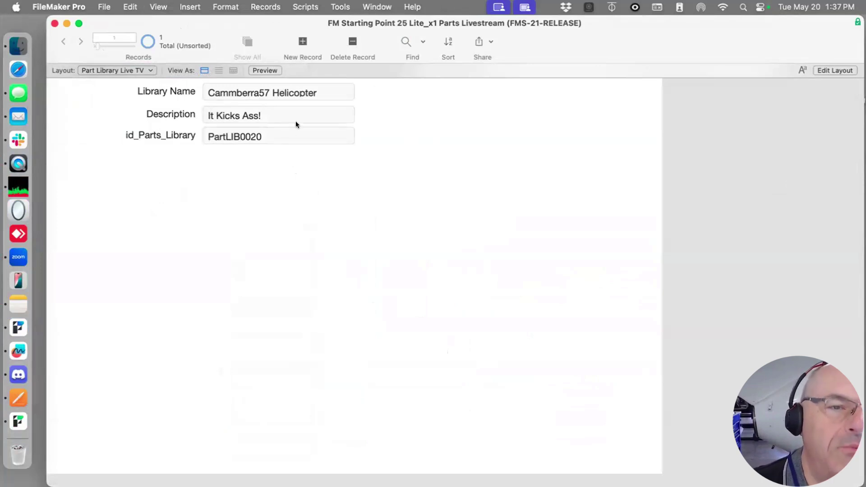
Duplicate the Library Name label in Layout mode and reword the copy as "Library and it should show you all the Pats needed to perform this specific Sevice"
key(super+l)
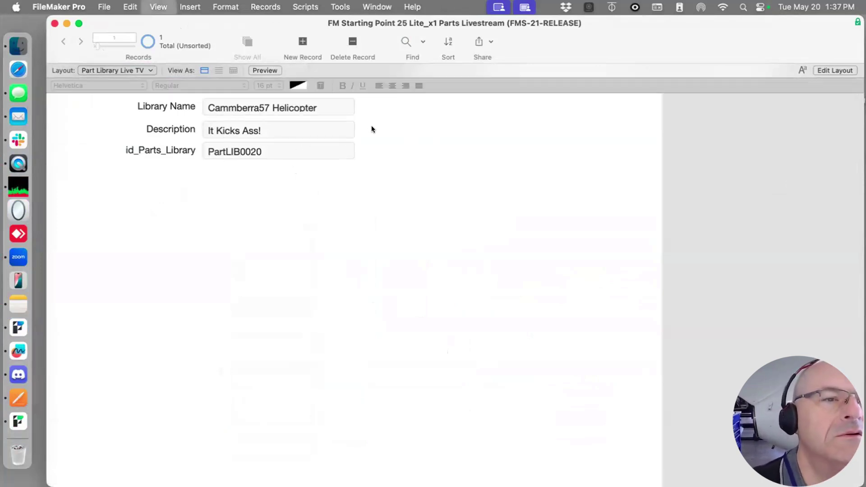
click(332, 105)
drag(331, 105, 607, 114)
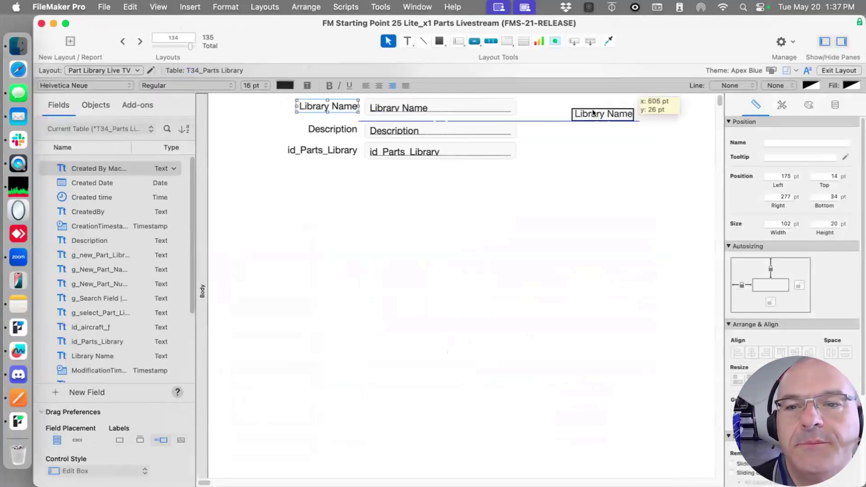
double_click(594, 112)
key(super+a)
text(L)
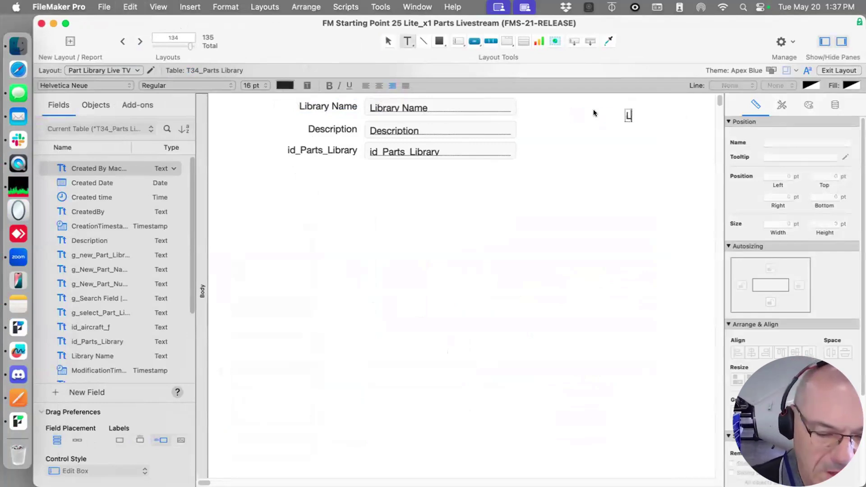
text(ibrary and it sh)
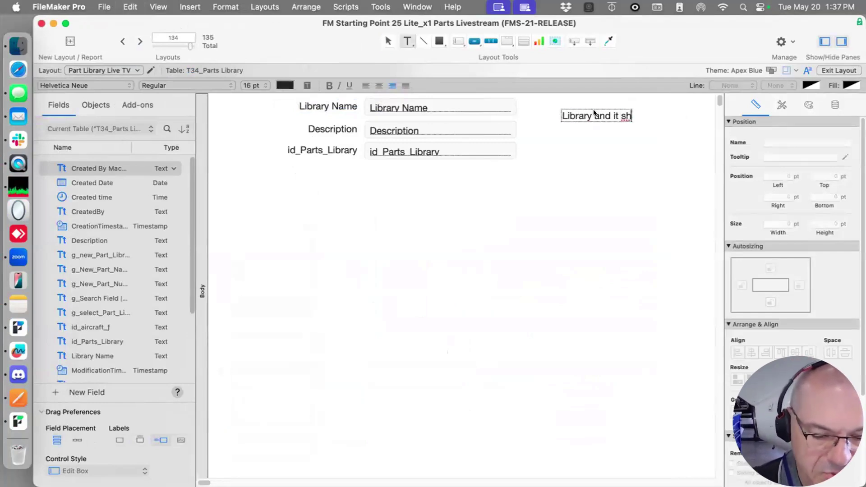
text(ould show you al)
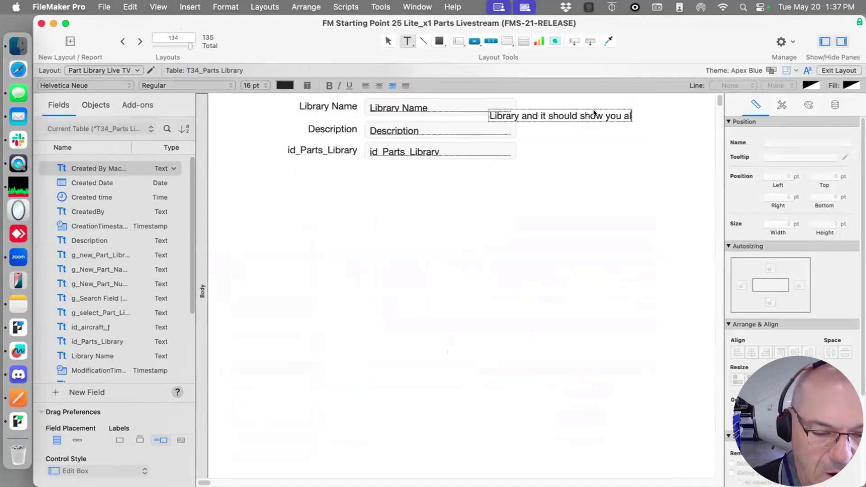
text(l the Pats ne)
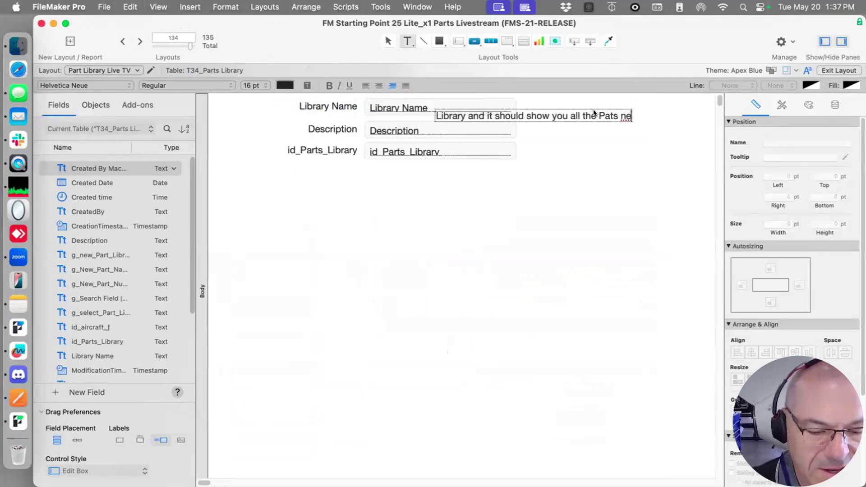
text(eded to perform )
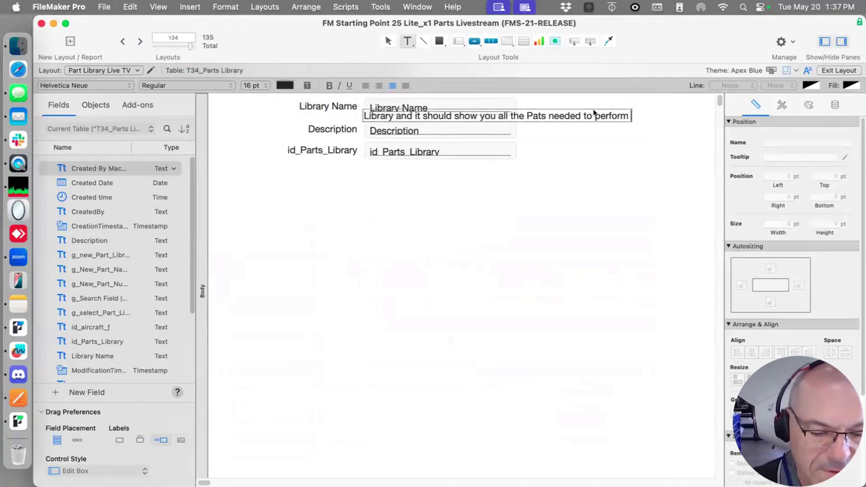
text(this specific Setv)
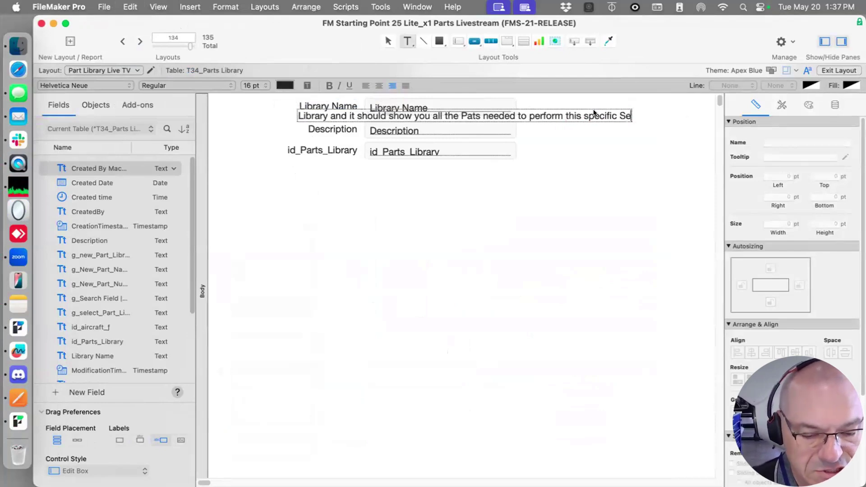
key(BackSpace)
key(BackSpace)
text(vice)
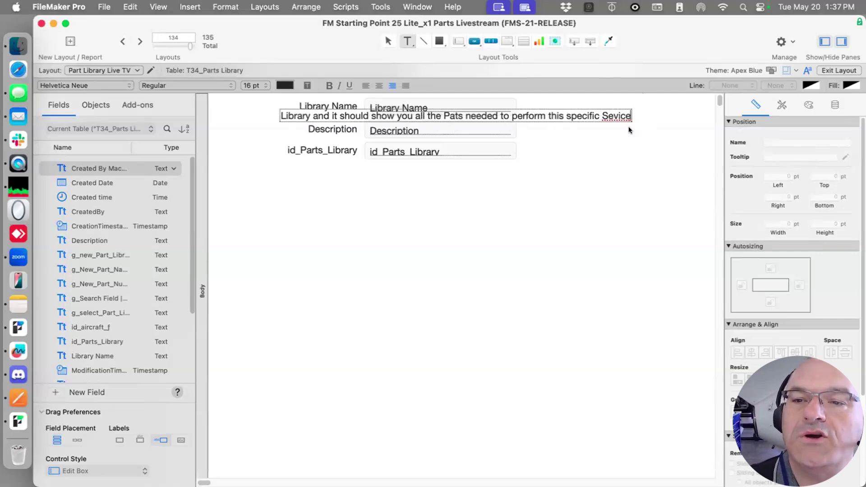
Correct the note's misspelled words to "Service" and "Parts" and move it directly below the id_Parts_Library field
click(611, 114)
text(r)
key(Escape)
drag(544, 111, 524, 174)
click(535, 206)
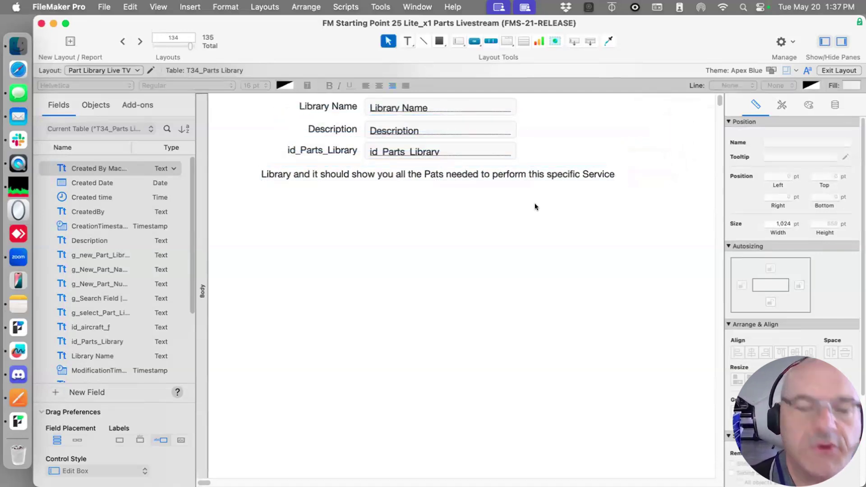
key(super+b)
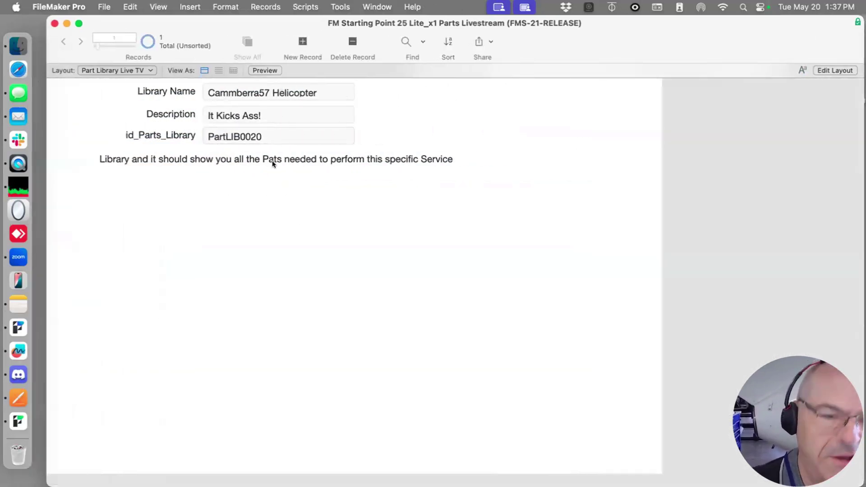
key(super+l)
click(432, 174)
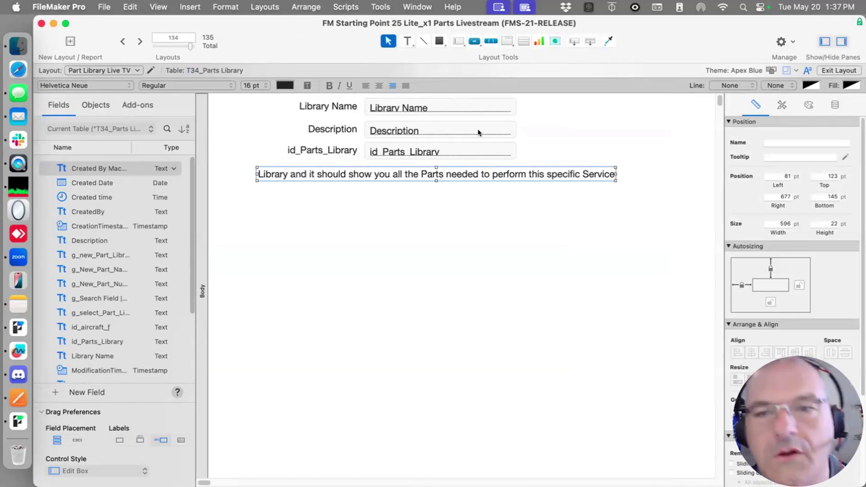
click(524, 40)
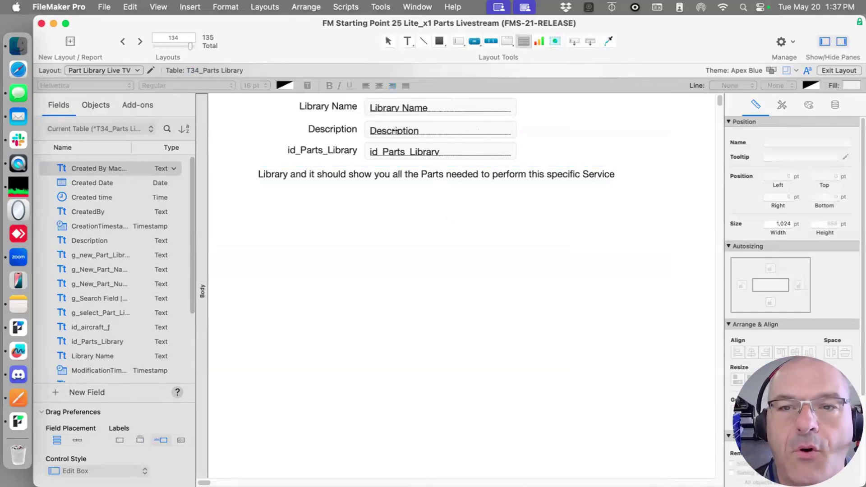
drag(246, 185, 674, 381)
click(425, 107)
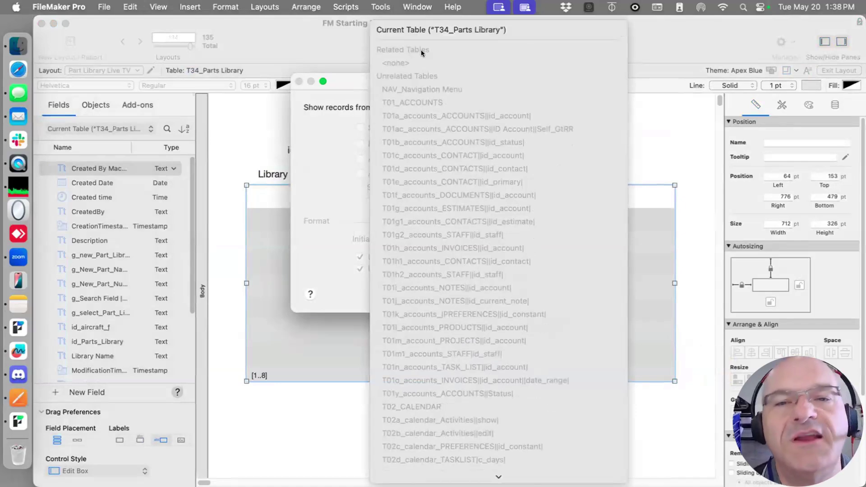
click(632, 193)
click(495, 294)
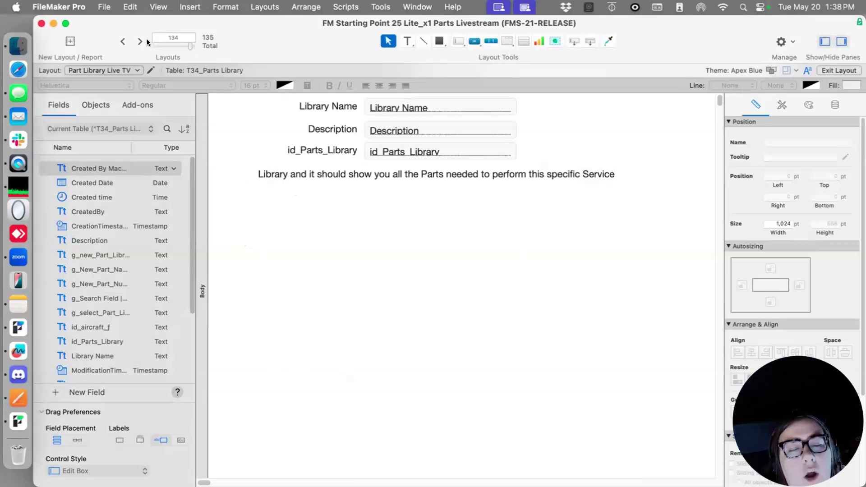
Open the database's relationships graph and inspect the unconnected T34, T35 and T36 parts table occurrences
click(104, 7)
mouse_move(129, 140)
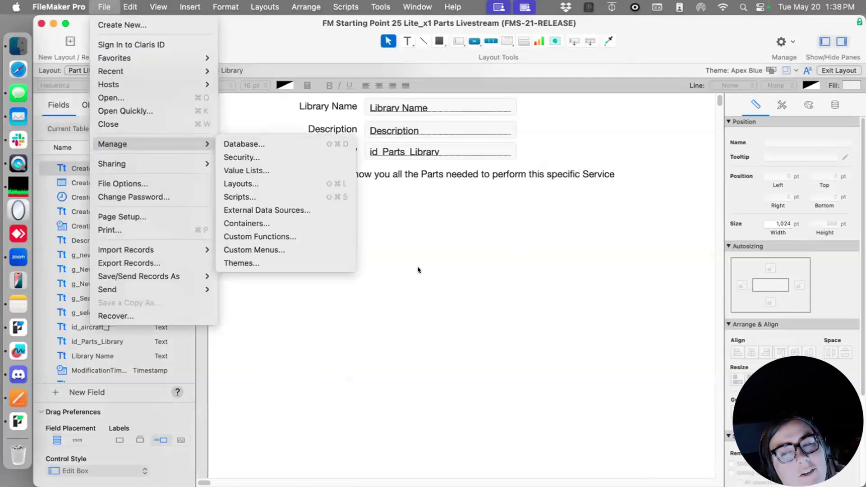
click(295, 144)
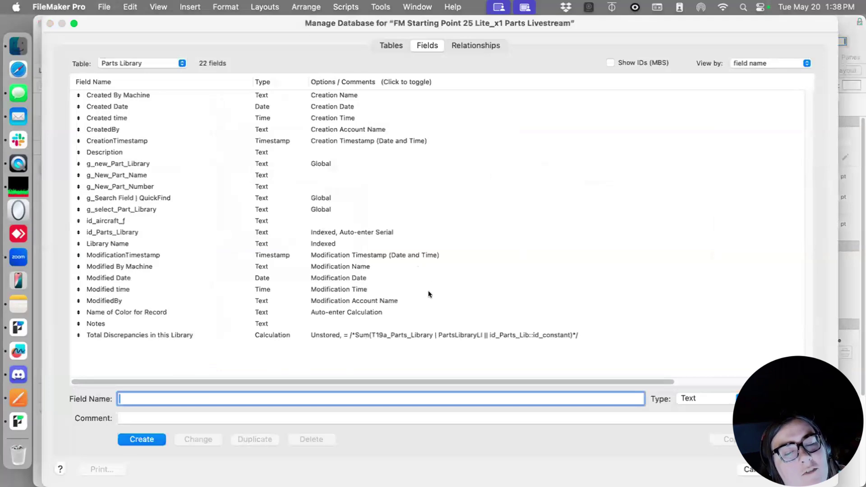
click(480, 46)
scroll(332, 333, down, 20)
scroll(332, 320, up, 1)
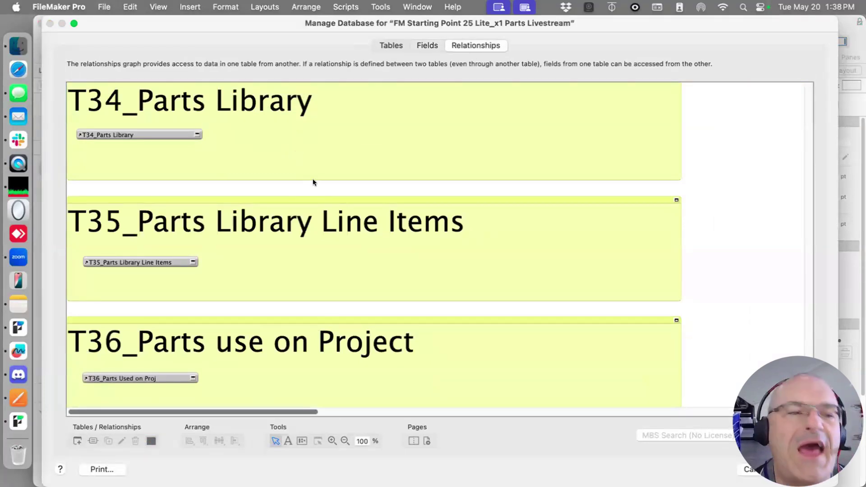
click(136, 136)
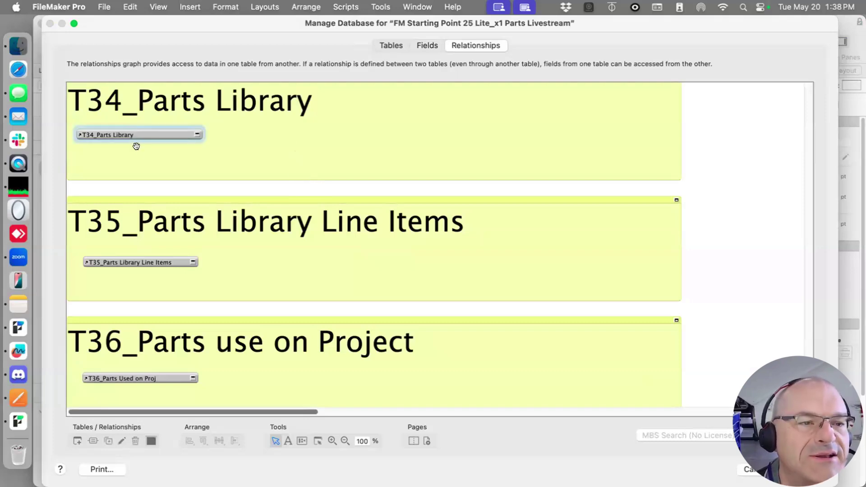
click(142, 259)
click(141, 377)
Review the existing groups from T05_CONTACTS to T10_EXPENSES and line up the T10l_expenses_EXPENSES occurrence with the ones above it
scroll(221, 318, up, 20)
scroll(227, 314, up, 20)
scroll(230, 189, down, 5)
scroll(274, 293, down, 5)
scroll(273, 293, up, 3)
scroll(277, 204, up, 3)
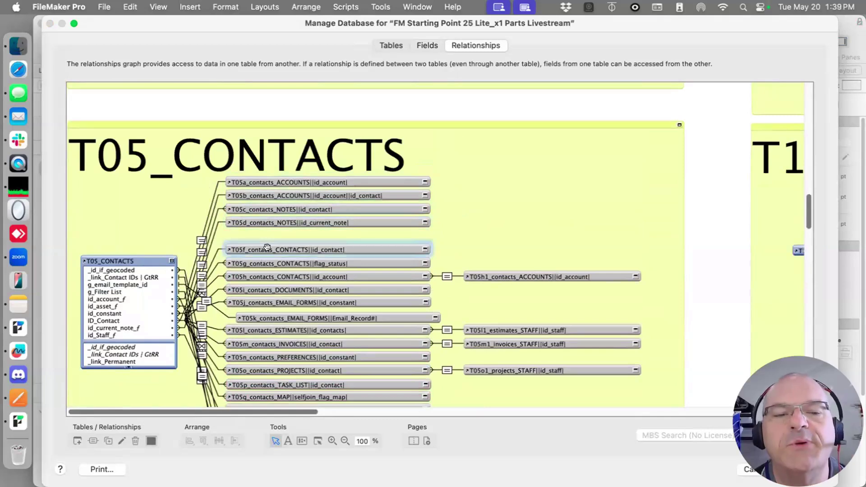
scroll(270, 252, down, 10)
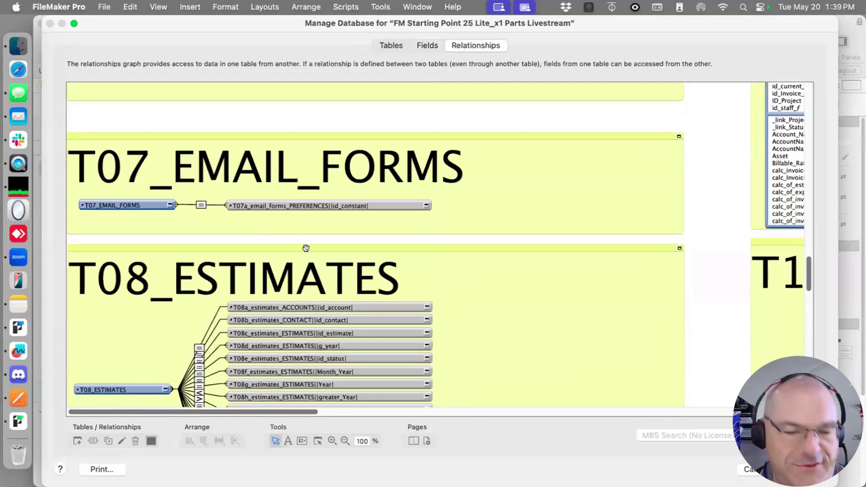
scroll(305, 248, down, 8)
scroll(311, 268, down, 10)
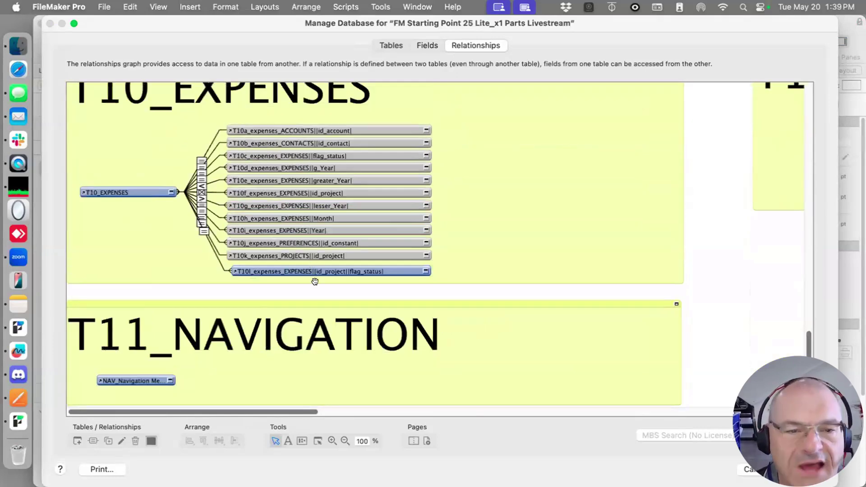
drag(346, 268, 343, 265)
click(114, 191)
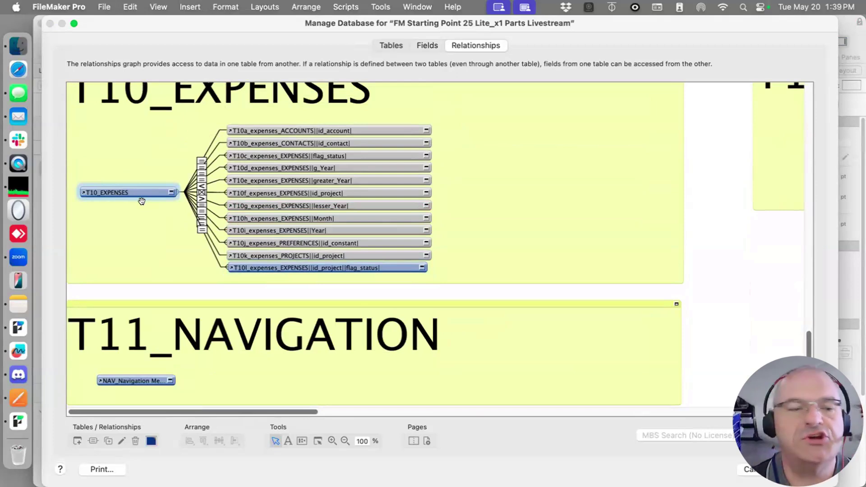
Add a Parts Library Line Items table occurrence to the graph and place it beside T34_Parts Library
scroll(294, 303, down, 10)
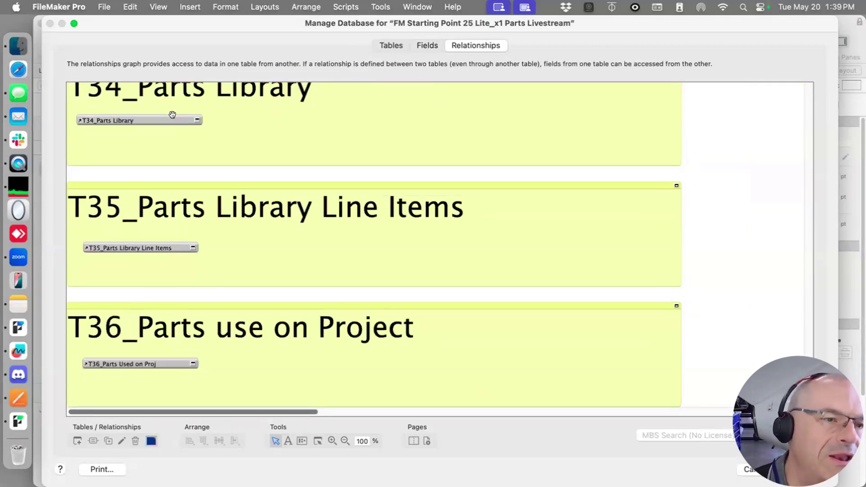
click(77, 440)
scroll(388, 194, down, 10)
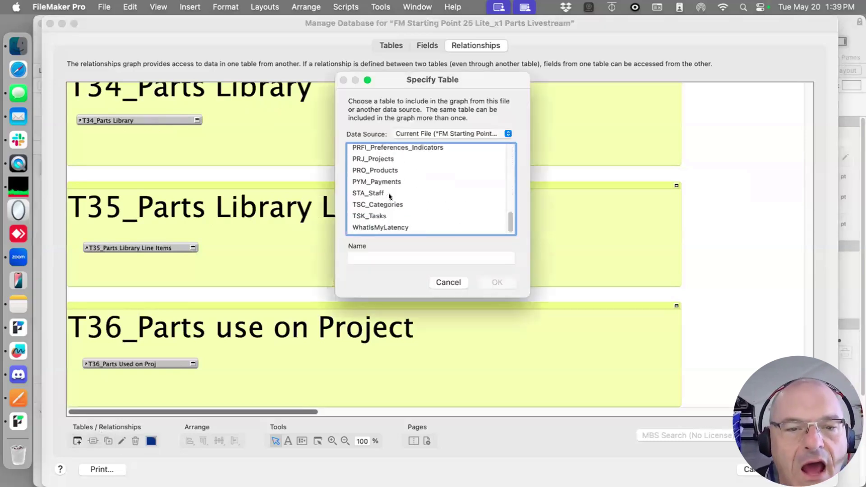
scroll(390, 189, up, 5)
scroll(392, 188, down, 1)
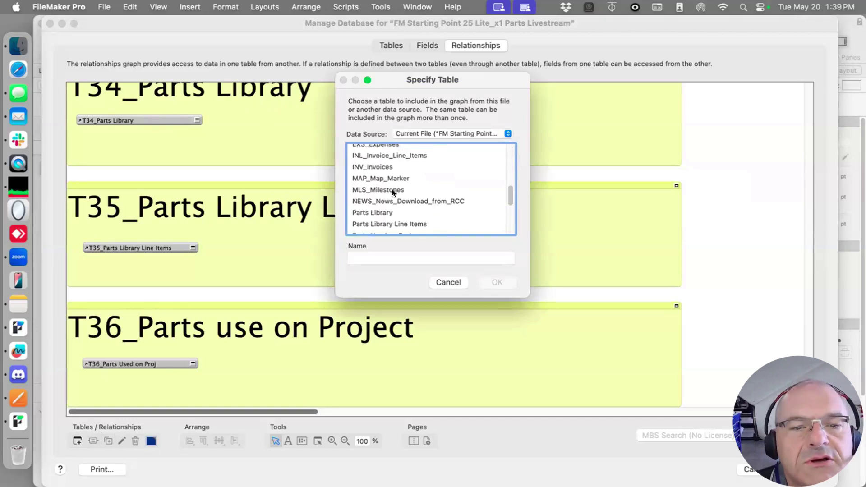
click(387, 213)
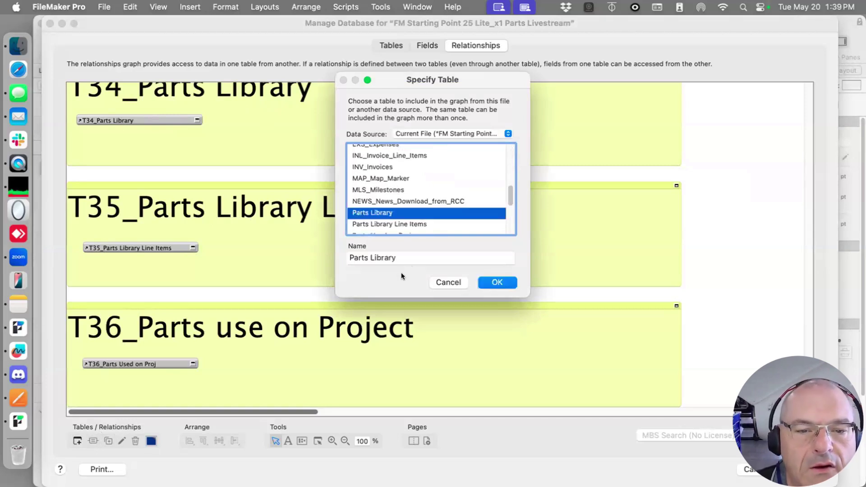
click(400, 224)
click(486, 280)
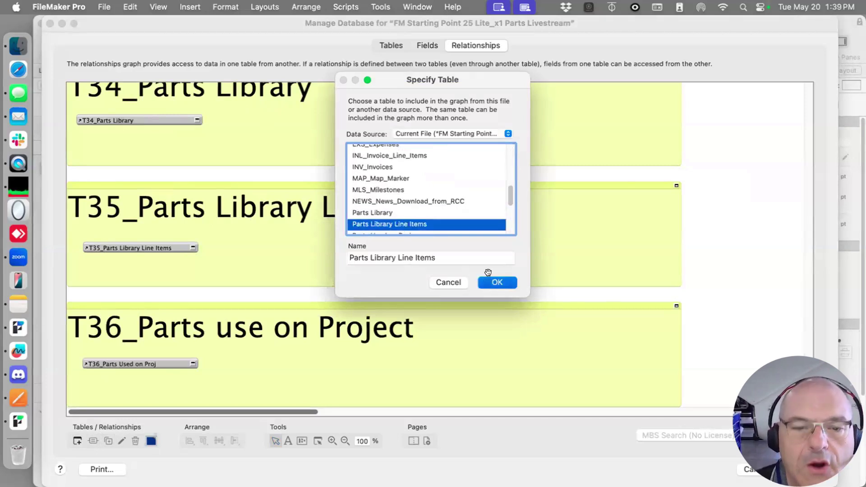
drag(434, 211, 316, 116)
Expand both occurrences and relate id_Parts_Library in T34_Parts Library to id_Part_Library_ƒ in Parts Library Line Items
click(196, 120)
click(197, 120)
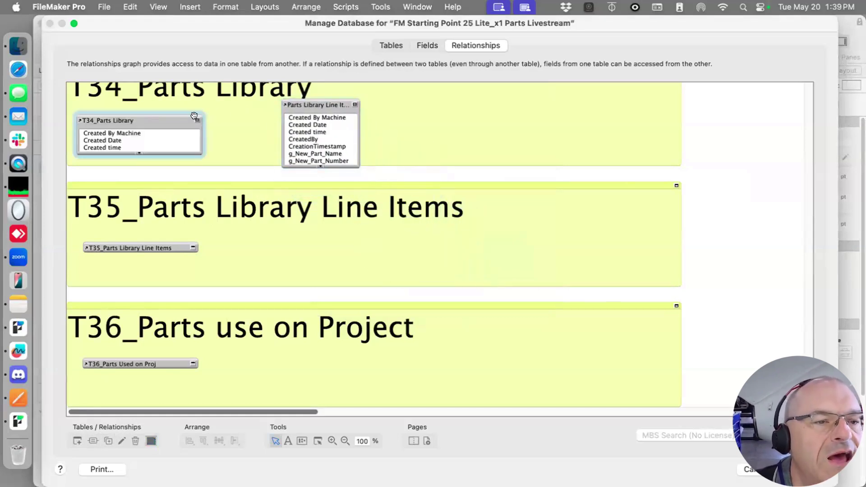
drag(189, 149, 191, 232)
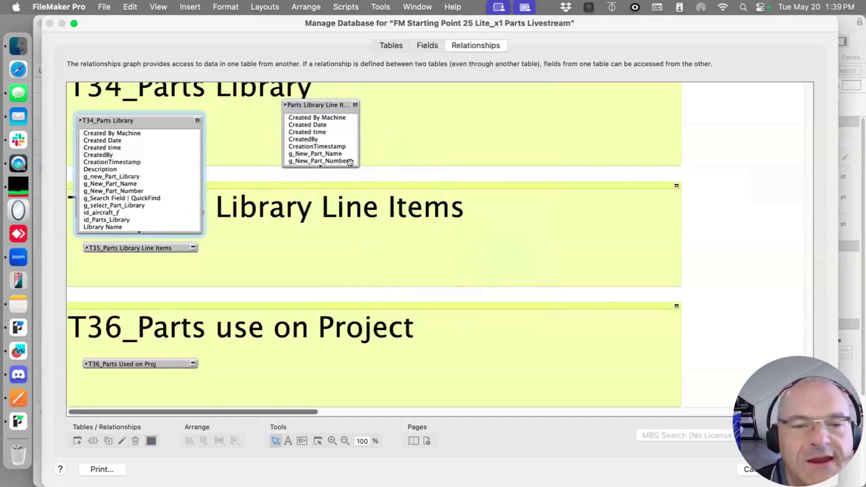
drag(348, 164, 356, 230)
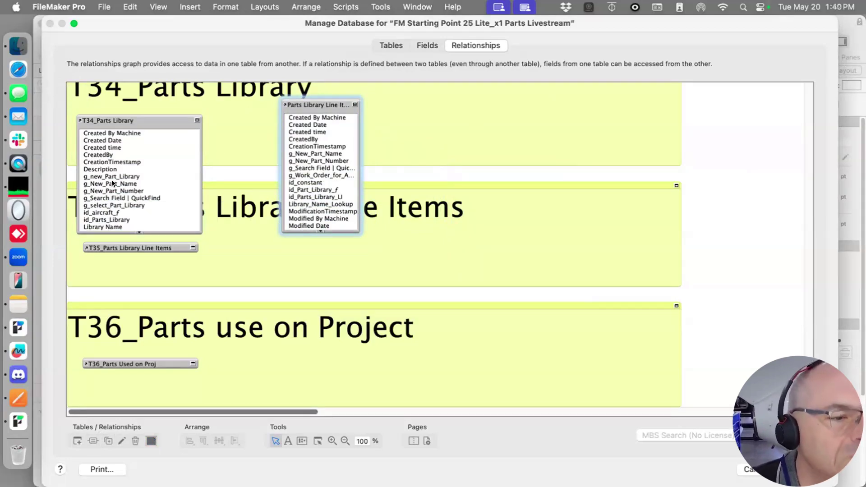
click(108, 219)
drag(239, 212, 313, 189)
Move the related line items occurrence slightly lower and rename it "T34a_Parts Library Line Items"
click(324, 110)
drag(325, 110, 324, 112)
double_click(325, 114)
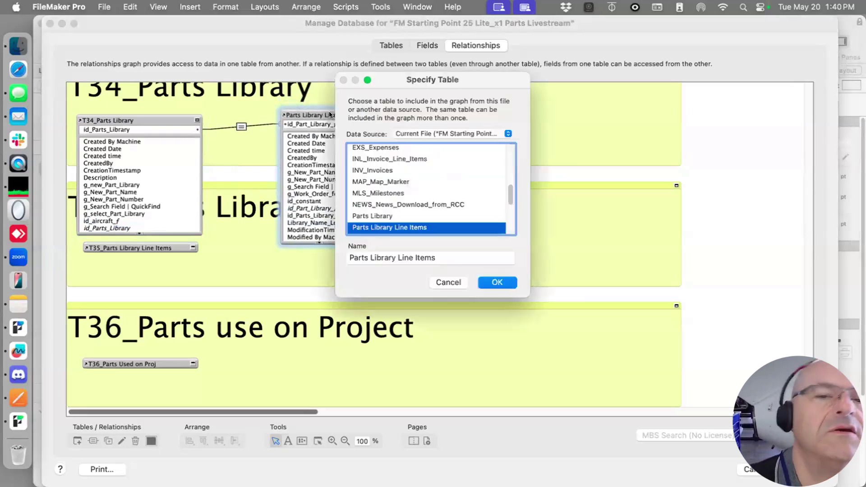
click(348, 257)
text(T)
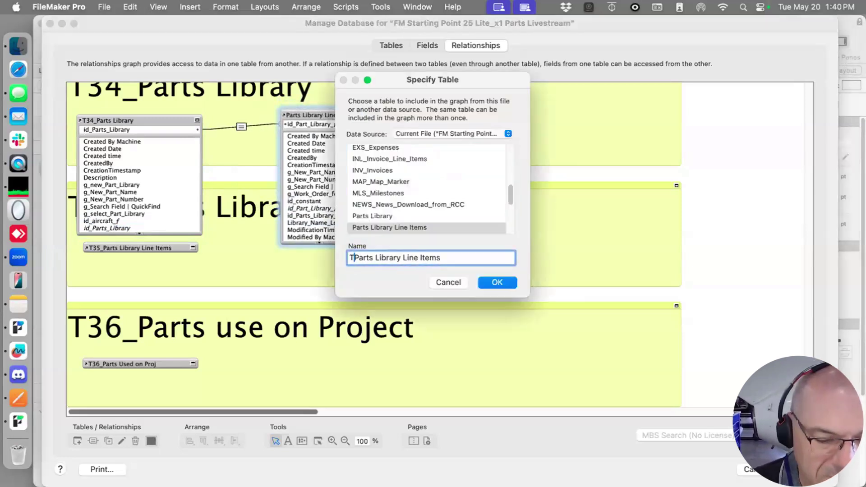
text(34a)
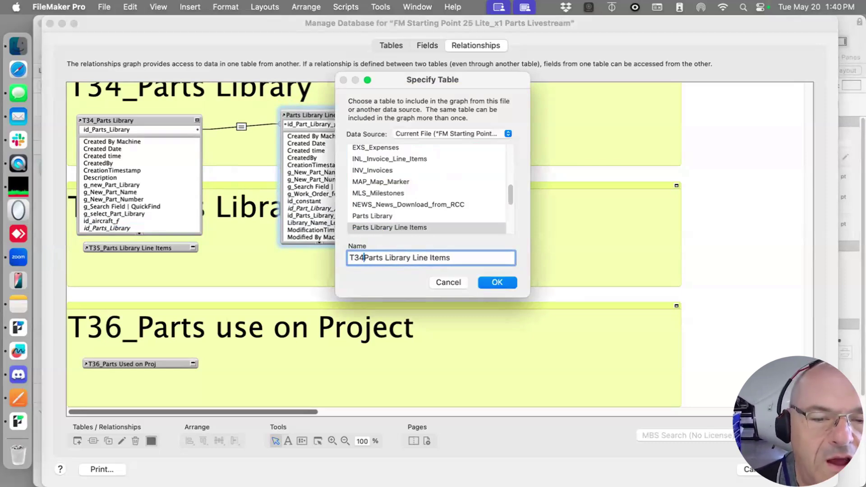
text(_P)
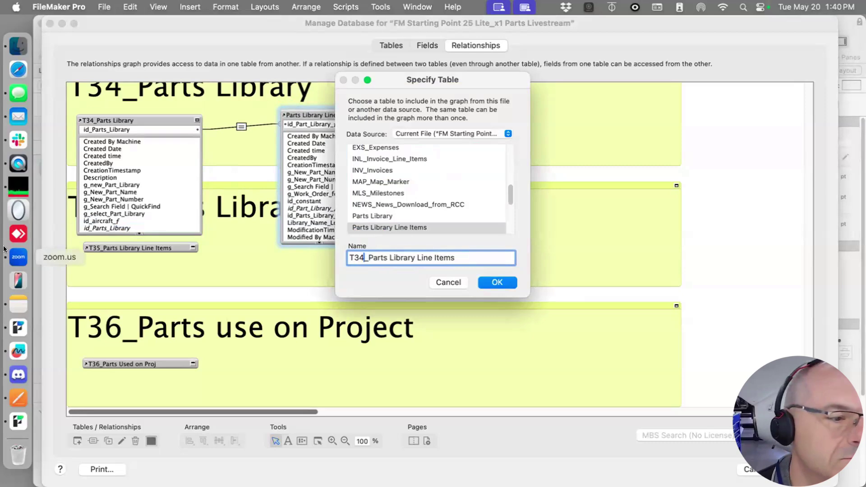
text(a)
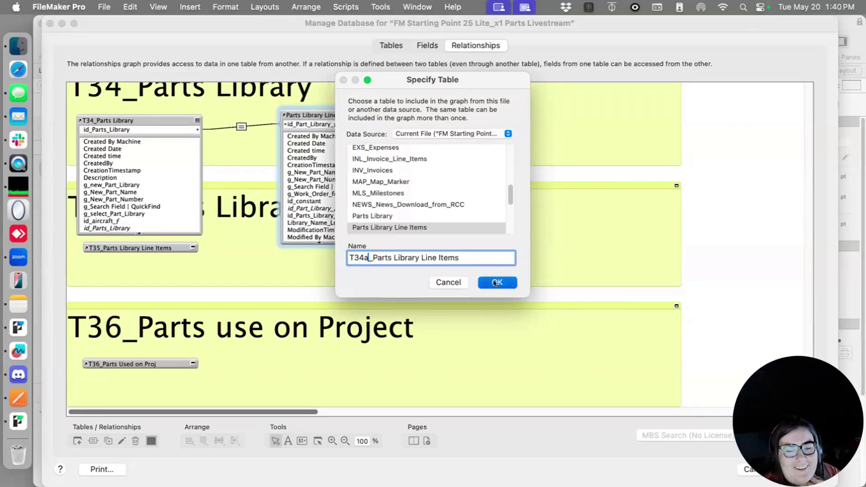
click(496, 282)
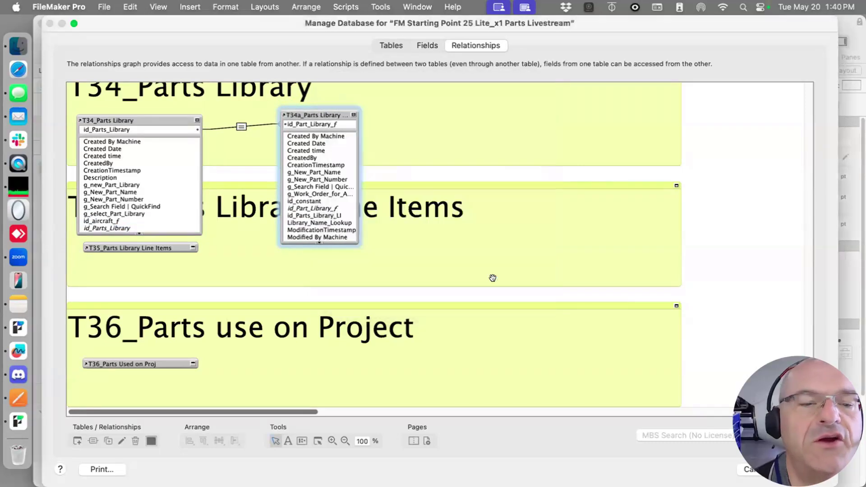
Collapse the T34_Parts Library and T34a line items occurrences so that only their match fields show
click(353, 114)
click(197, 120)
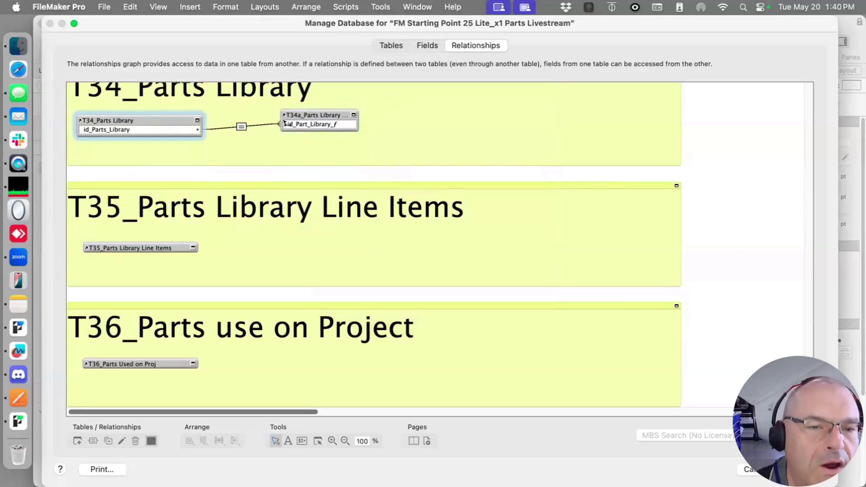
click(293, 124)
drag(249, 158, 150, 250)
drag(229, 301, 266, 123)
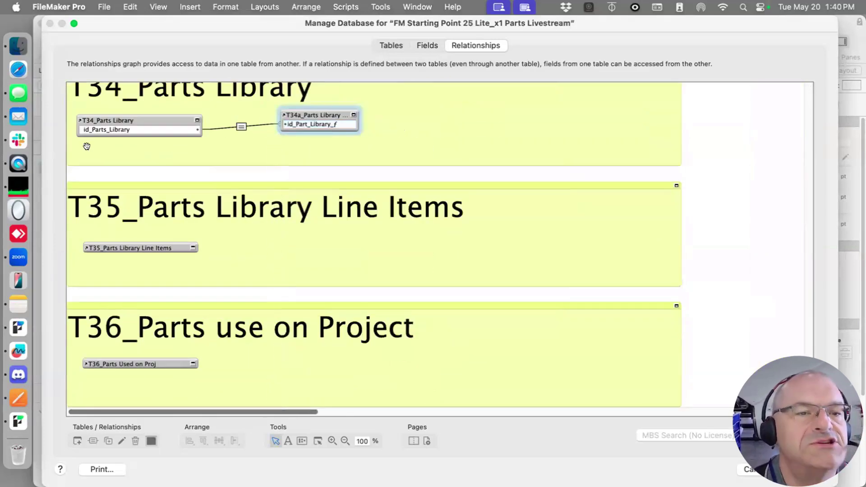
Open the hosted RCC_CMS file and go to its 2025 Beginner 60 Day training module
click(18, 69)
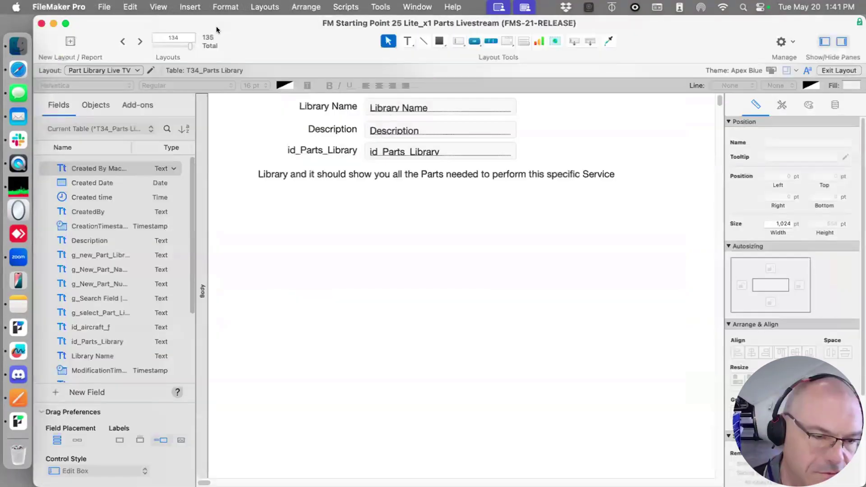
click(102, 7)
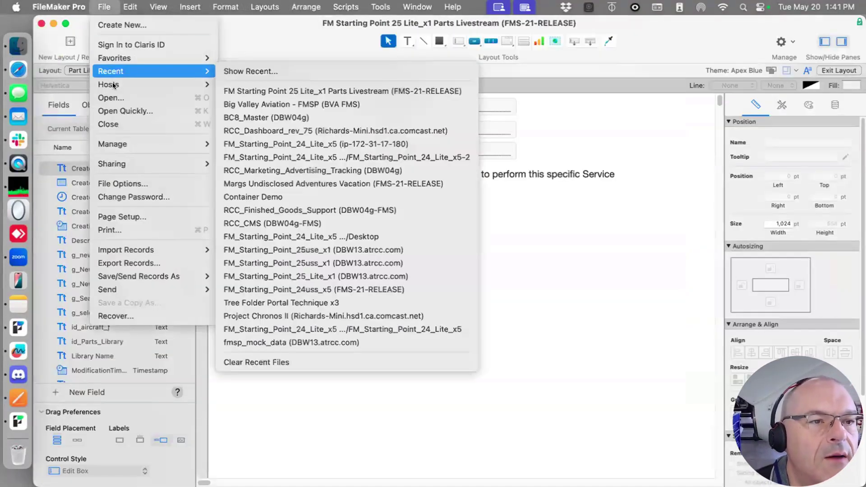
mouse_move(111, 84)
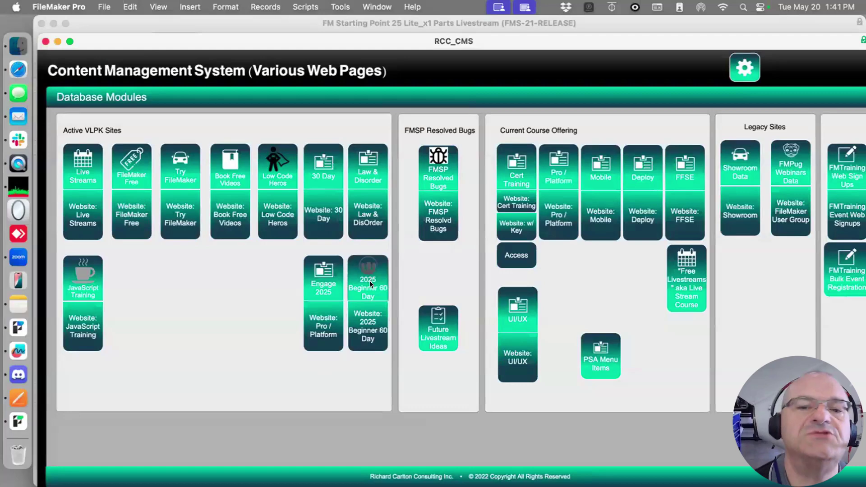
click(369, 280)
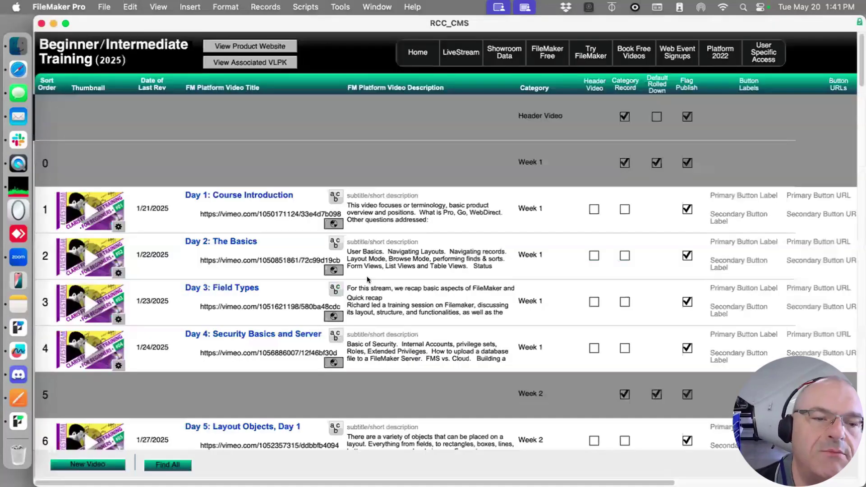
Review the Week 3 training video titles on data modeling, the relationship graph and portals, and minimize the RCC_CMS window
scroll(367, 270, down, 5)
scroll(367, 269, down, 10)
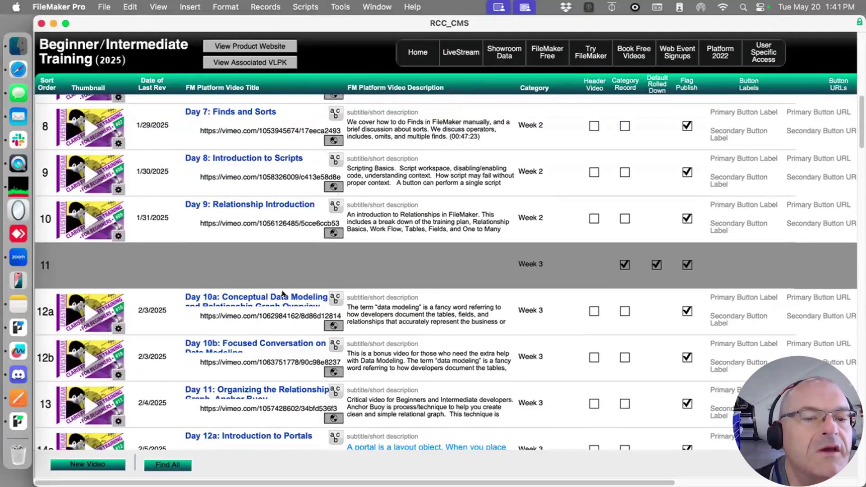
click(283, 298)
click(267, 346)
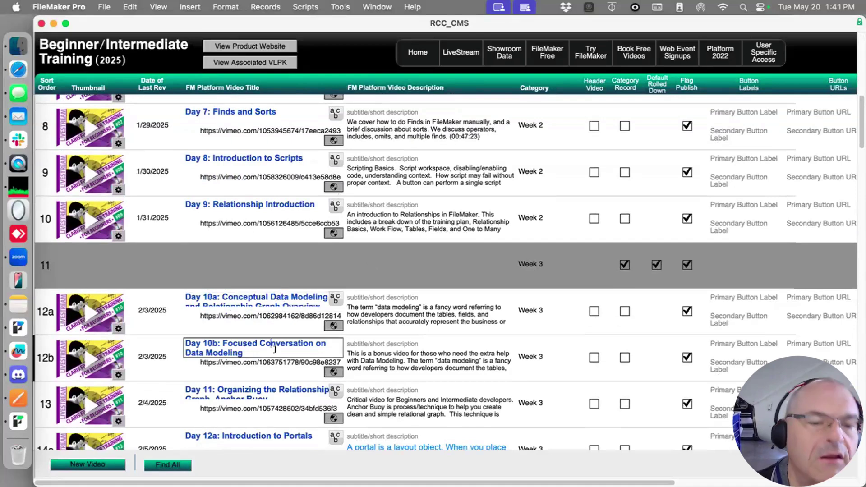
scroll(272, 357, down, 3)
click(256, 321)
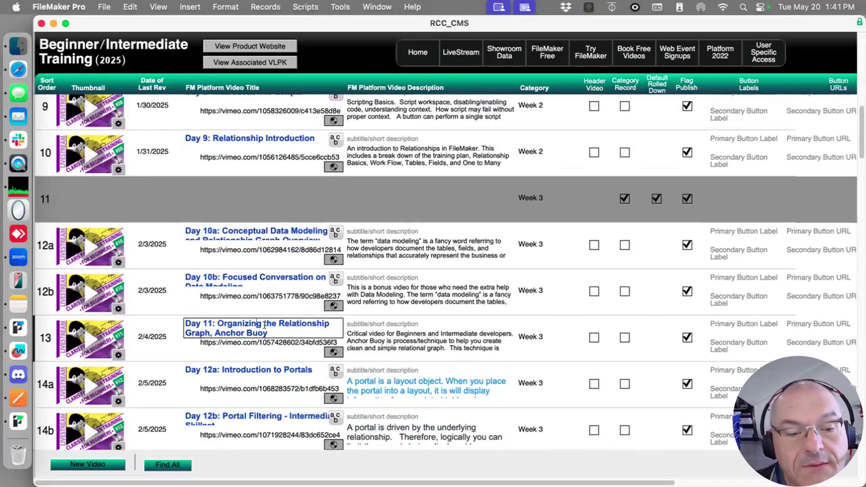
triple_click(200, 318)
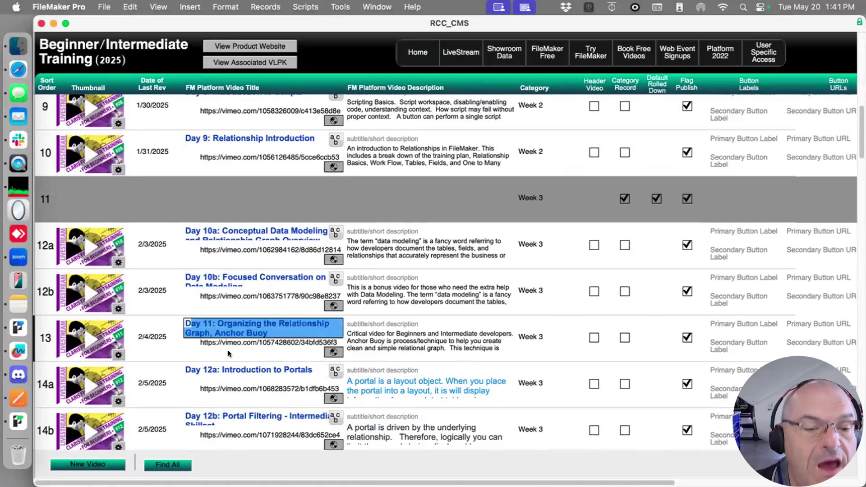
click(246, 374)
scroll(252, 356, down, 3)
click(253, 352)
scroll(275, 417, down, 4)
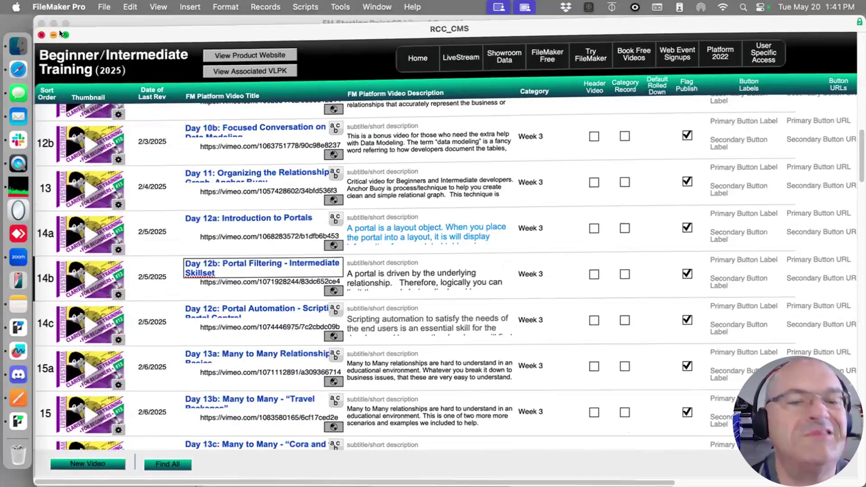
click(53, 23)
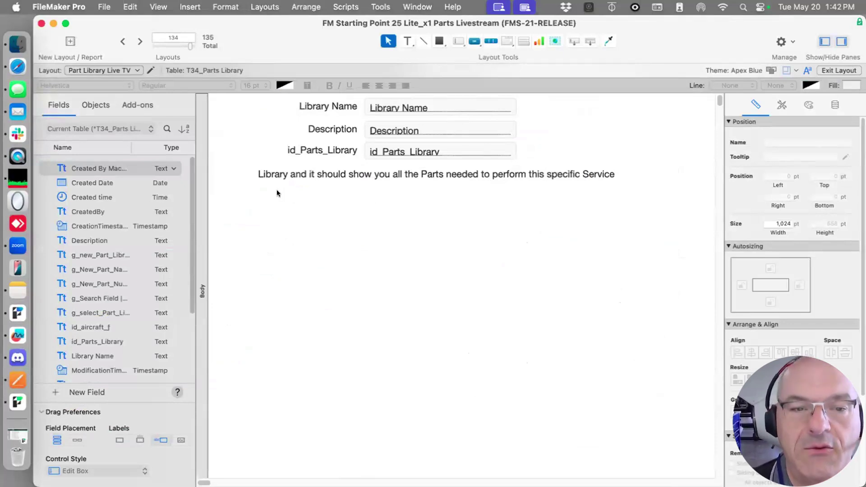
Draw a portal about 615 by 368 pt below the Library text, showing records from T34a_Parts Library Line Items
click(524, 41)
mouse_move(255, 189)
mouse_down()
mouse_move(595, 406)
mouse_move(624, 410)
mouse_up()
click(402, 105)
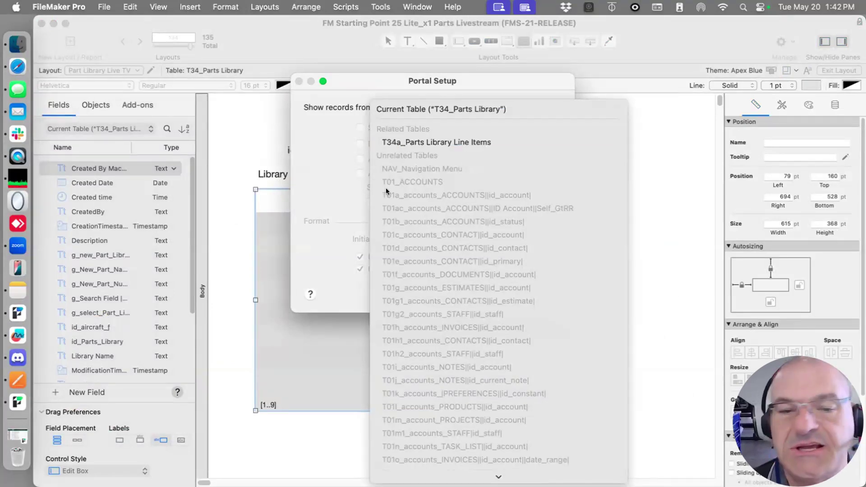
click(388, 142)
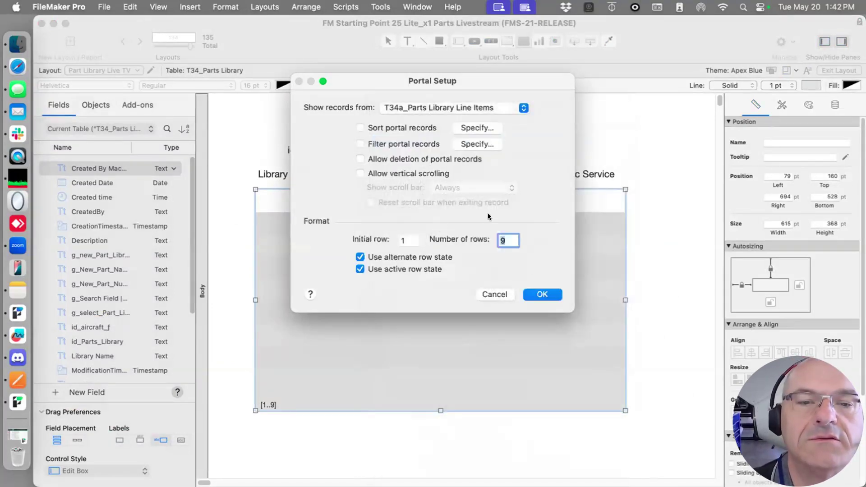
click(546, 290)
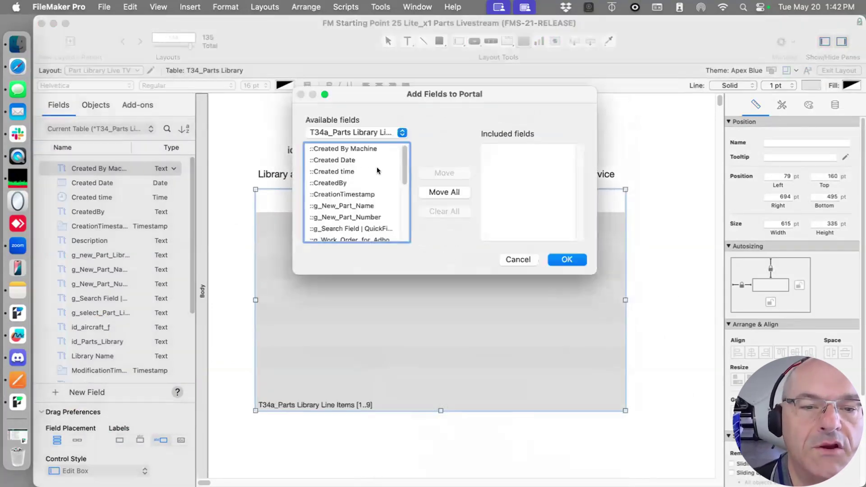
Add the Part Name and Part Number fields to the portal
scroll(342, 166, down, 3)
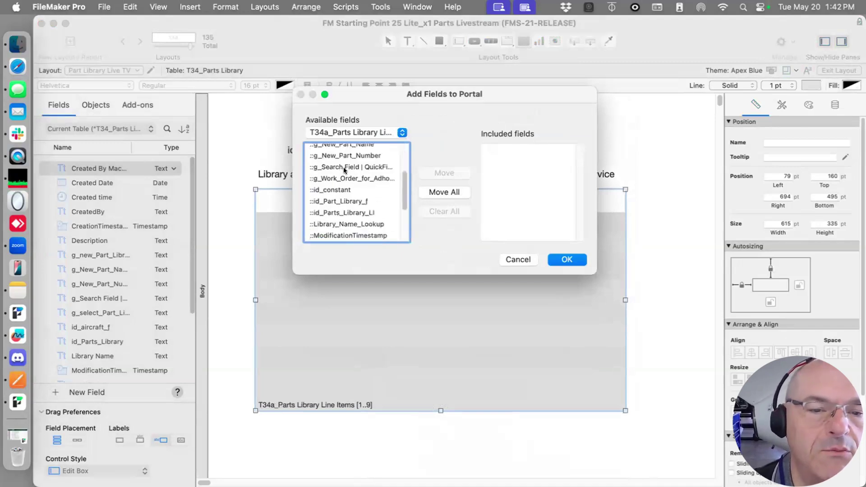
scroll(350, 207, up, 1)
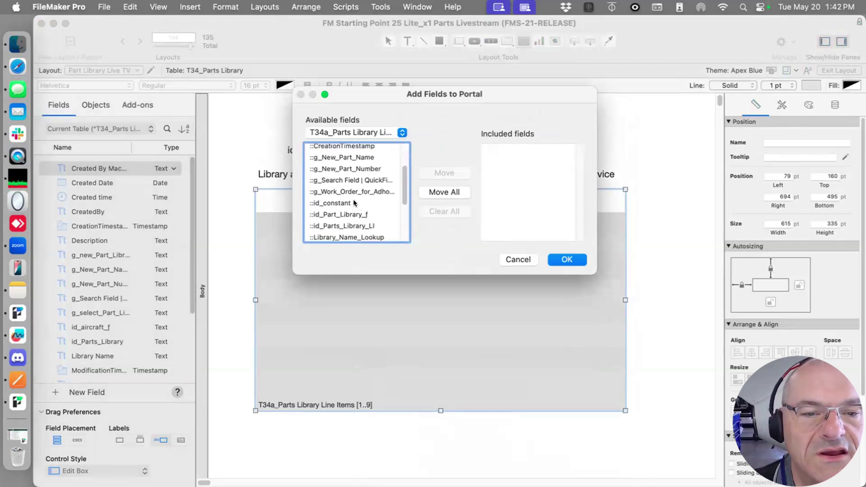
scroll(353, 200, up, 3)
scroll(350, 189, down, 8)
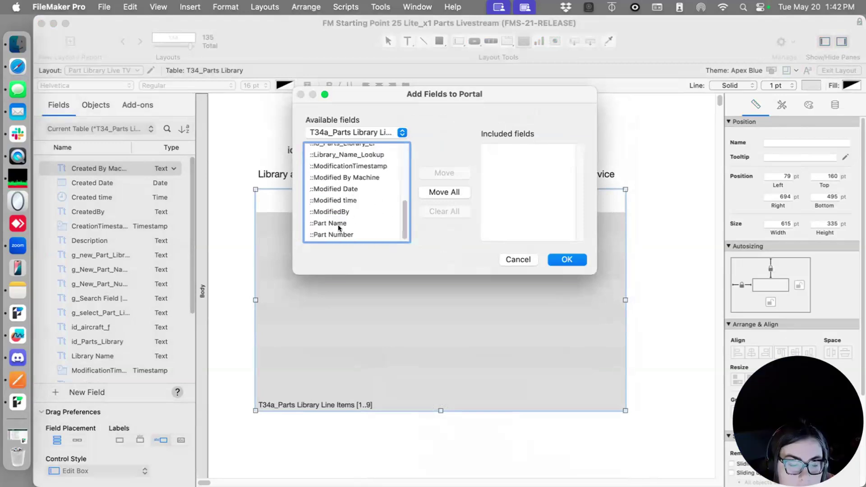
double_click(338, 226)
double_click(337, 232)
click(572, 225)
click(579, 259)
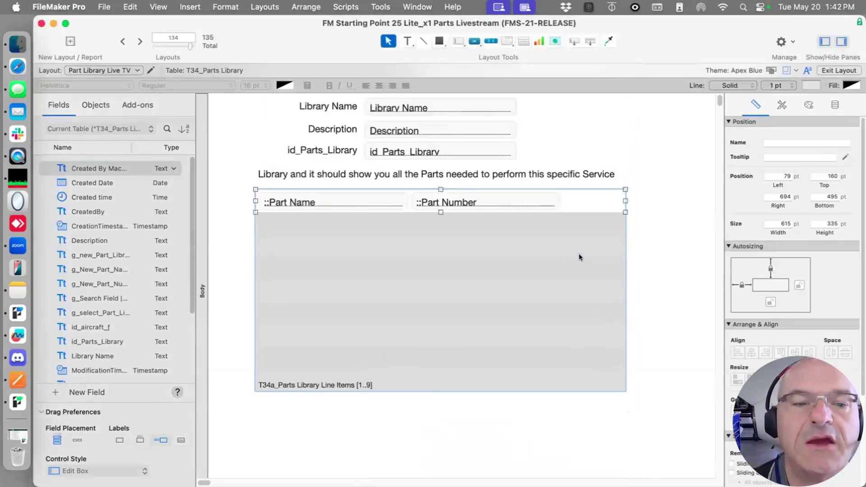
Move the portal and its fields down slightly to leave room for headings, and view the layout in Browse mode
drag(660, 275, 284, 219)
click(301, 196)
key(super+alt+f)
key(super+b)
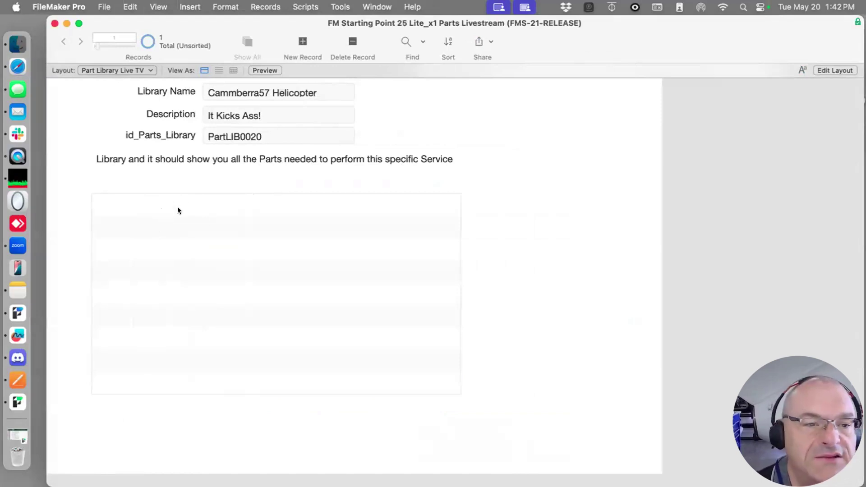
In Layout mode, create a label for the portal's Part Name field and place it above that column
key(super+l)
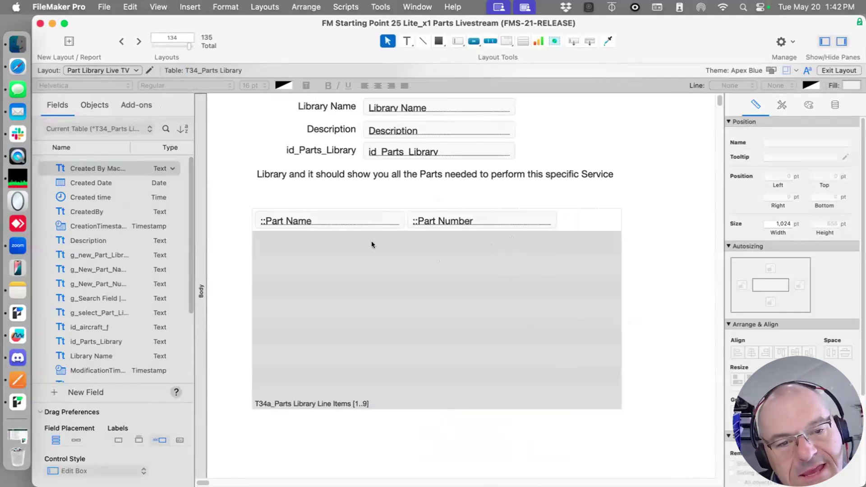
double_click(293, 221)
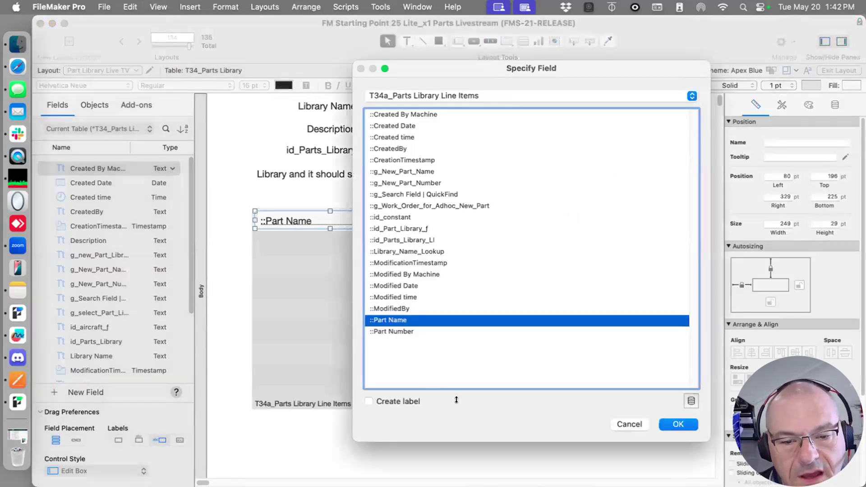
click(391, 401)
click(676, 424)
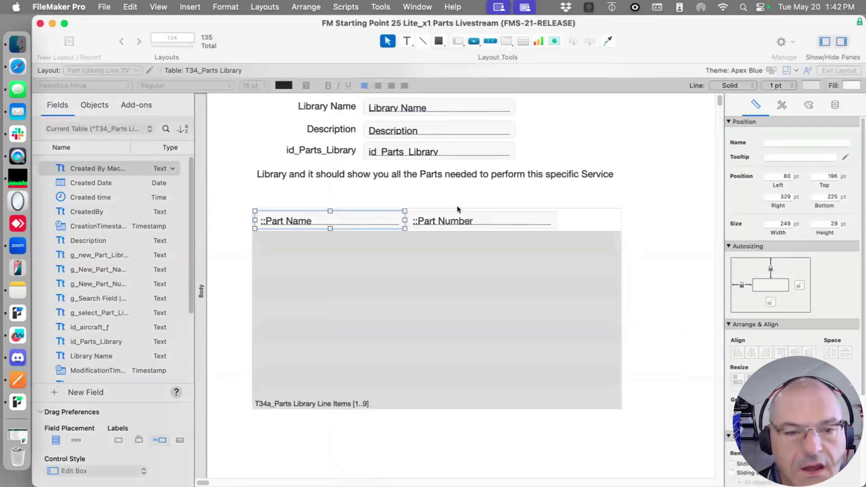
drag(279, 221, 285, 201)
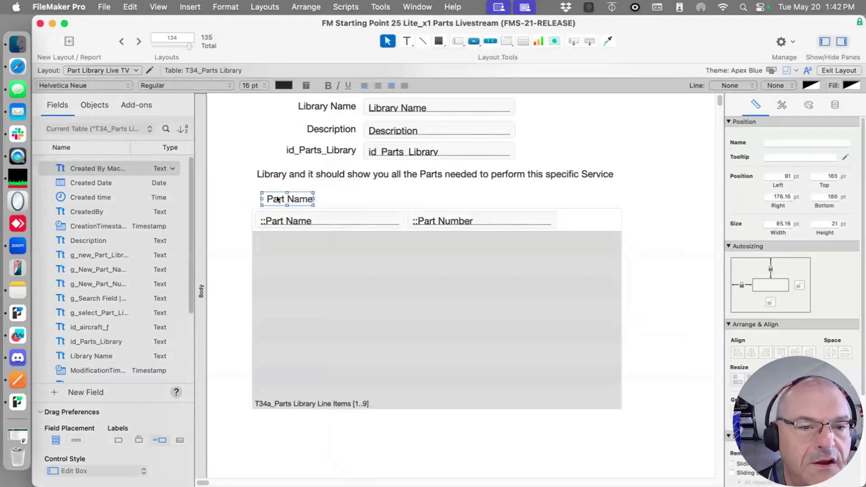
Create a label for the portal's Part Number field and place it above that column
click(449, 220)
double_click(450, 220)
click(390, 399)
click(676, 423)
drag(383, 220, 440, 197)
click(504, 183)
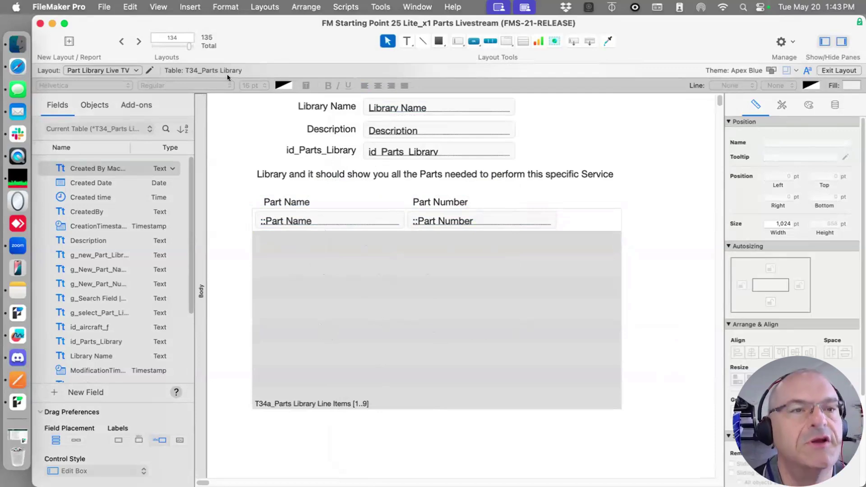
Edit the T34_Parts Library to T34a_Parts Library Line Items relationship to allow record creation in T34a, and save the database changes
click(102, 5)
mouse_move(158, 145)
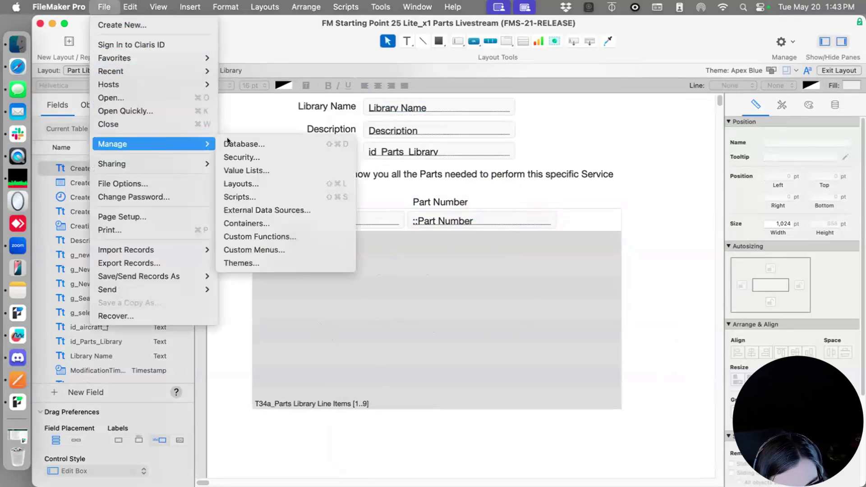
click(244, 140)
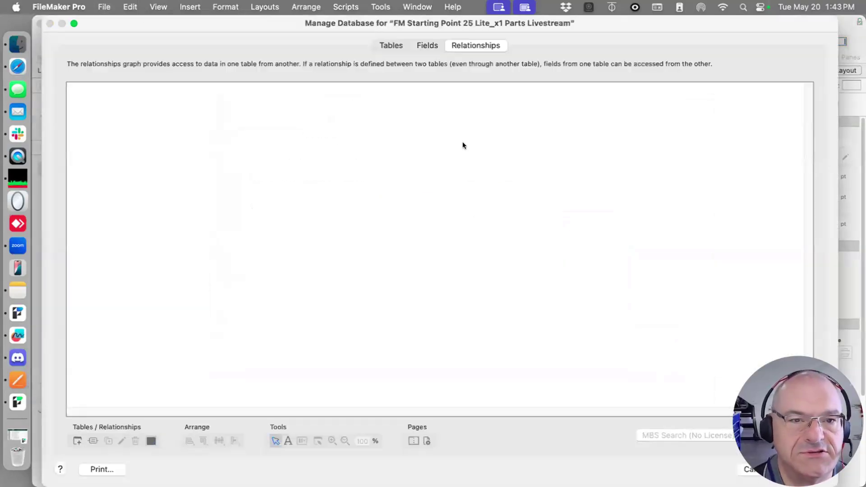
scroll(396, 293, down, 15)
scroll(397, 294, down, 20)
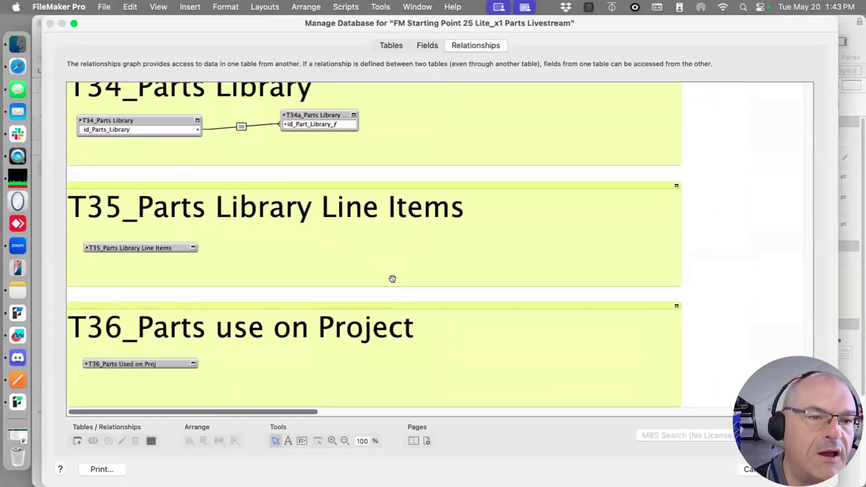
click(241, 128)
double_click(241, 128)
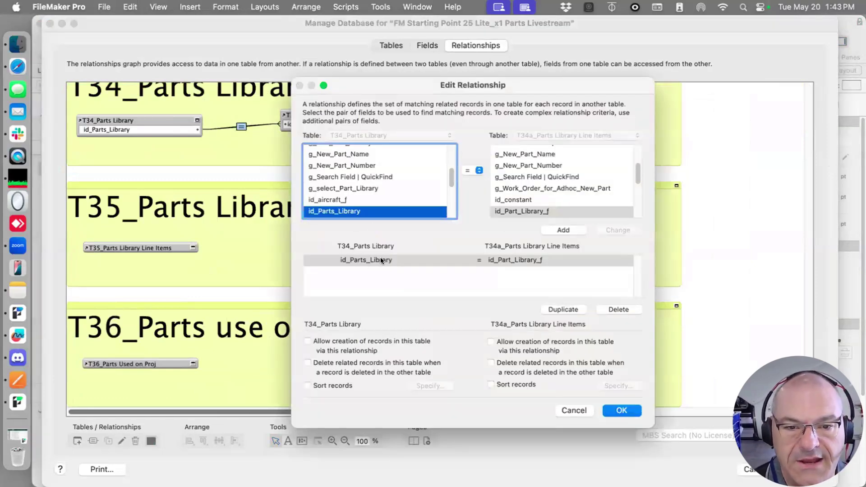
click(491, 342)
click(620, 409)
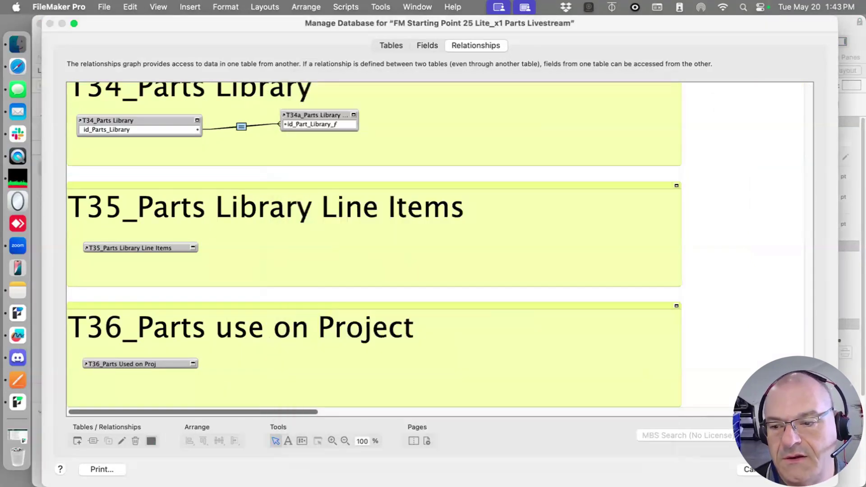
key(Return)
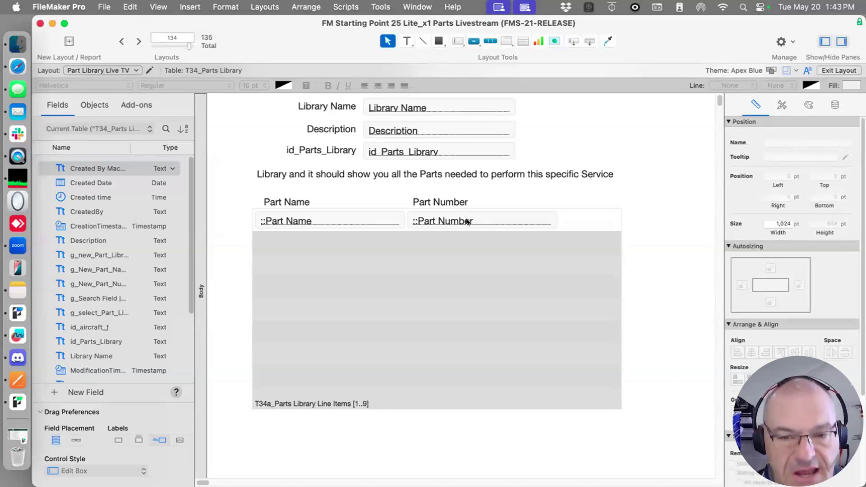
In Browse mode, add a portal record with part name "Mikey Mike Stimulator" and part number 457093, and commit it
key(super+b)
click(199, 211)
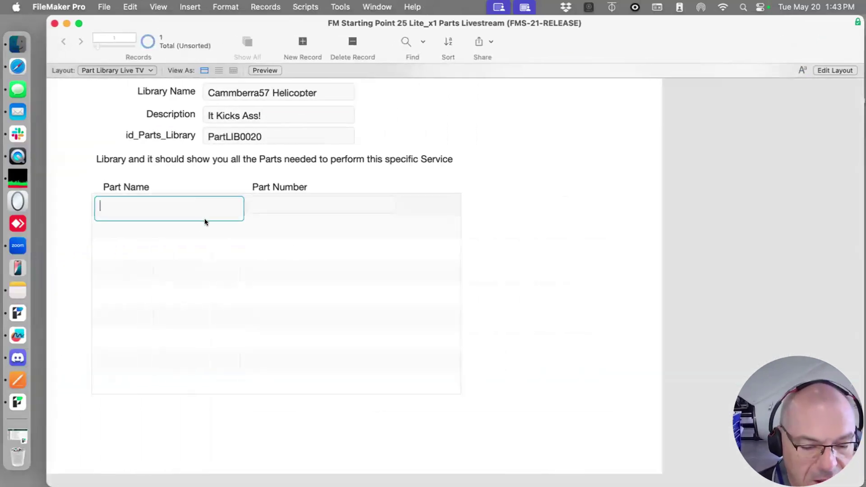
text(Mikey)
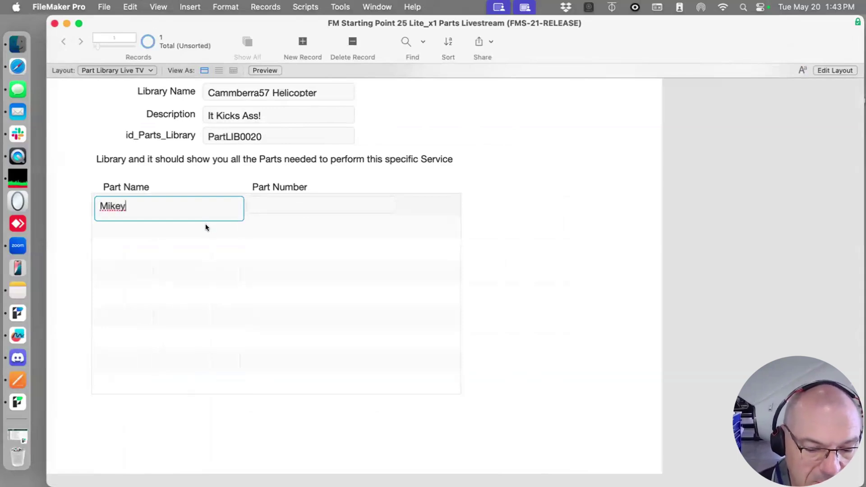
text( Mike )
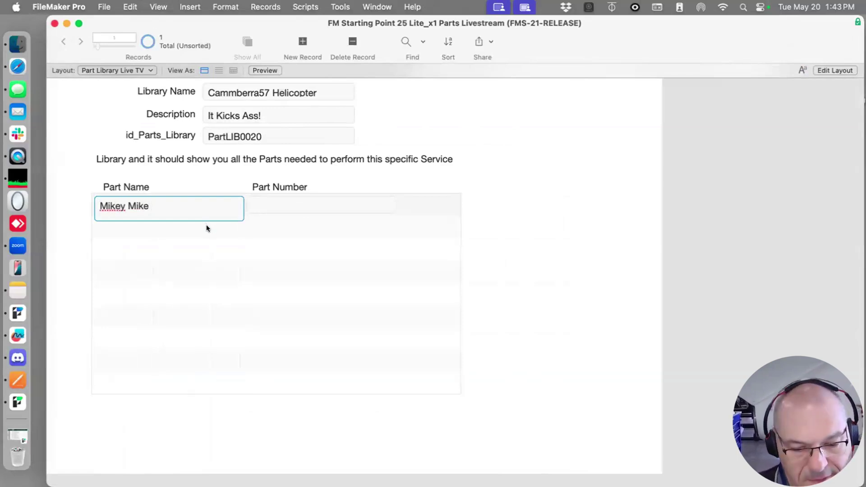
text(Stimu)
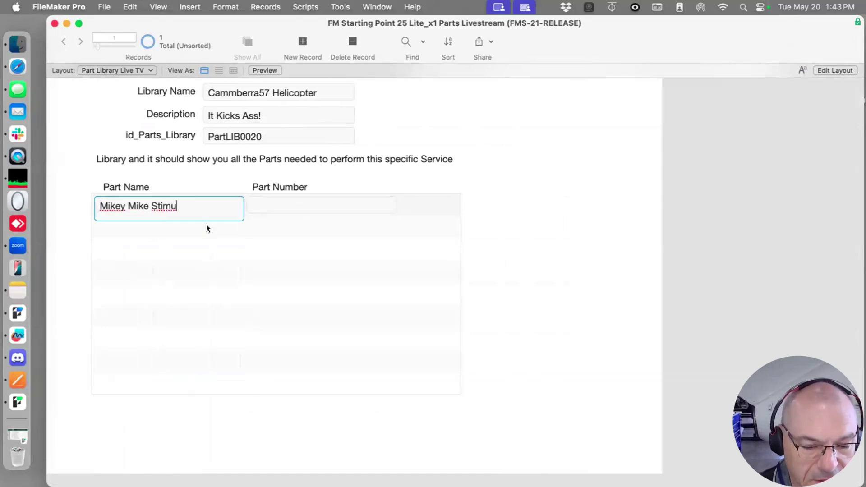
text(lator)
click(255, 198)
text(457093)
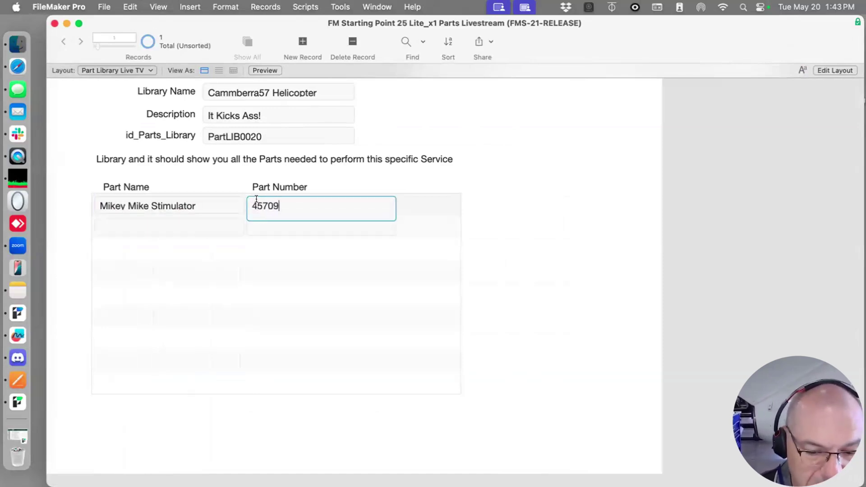
click(406, 169)
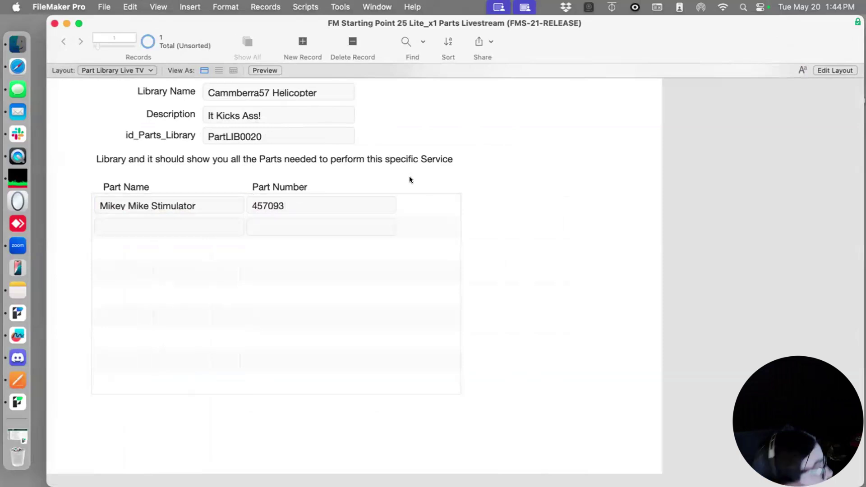
Add a second portal record with part name "Camerberra57 - 30MM Gatling Gun - A10" and part number 234234, and commit it
key(Tab)
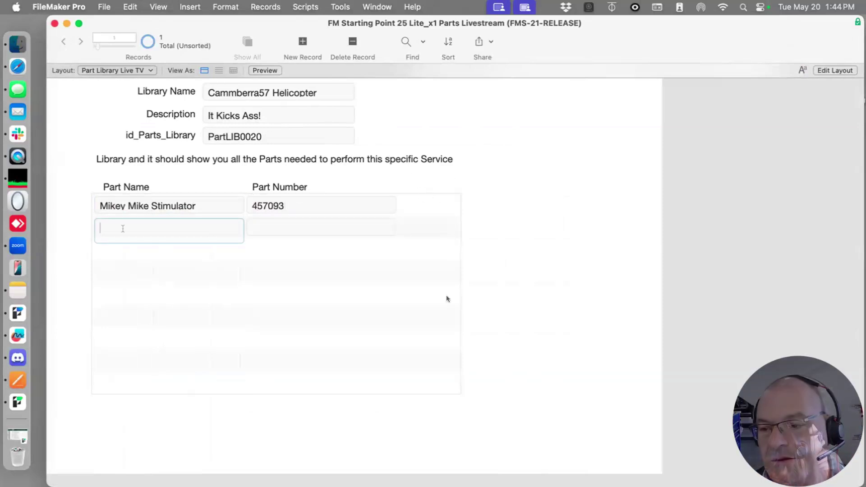
text(Camerberra)
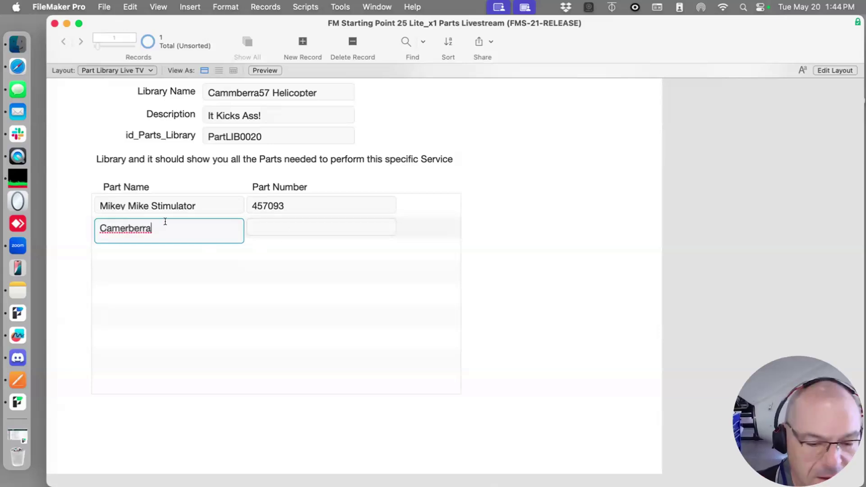
text(57)
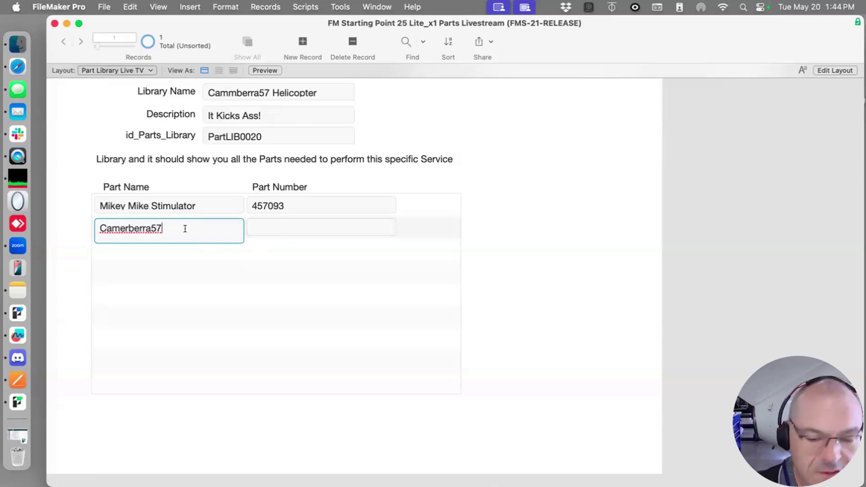
text( - 30)
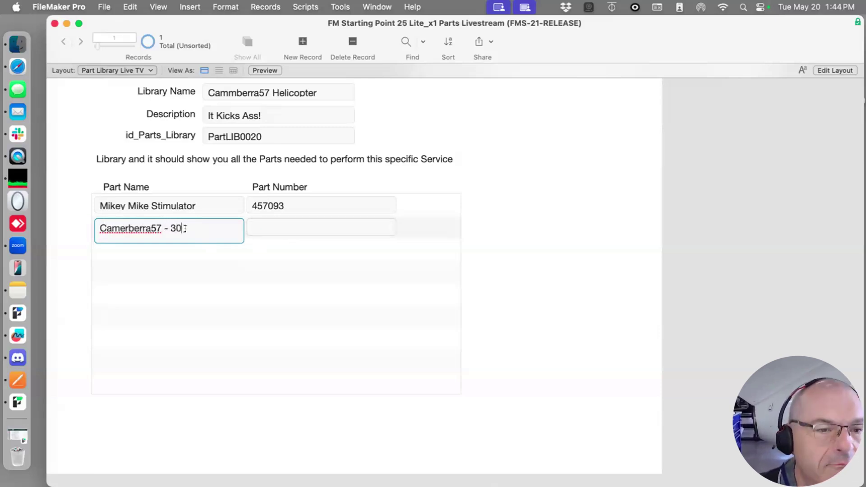
text(MM)
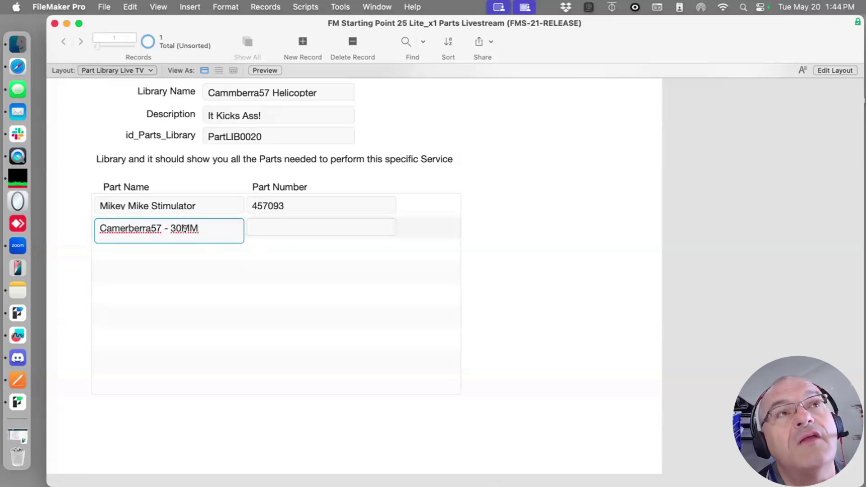
text(Gatling Gun -)
text(A10)
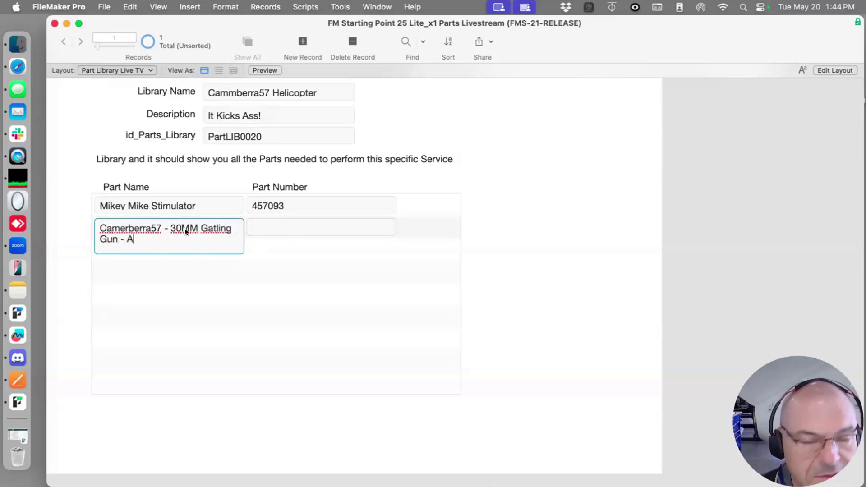
click(272, 221)
text(234234)
click(535, 232)
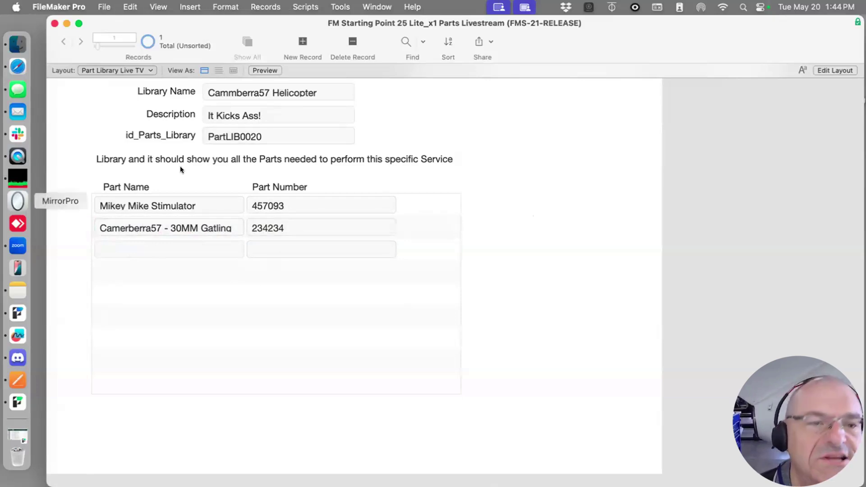
Switch to the Customer Interviews document in Pages and review the first two mechanics' actions, adding individual parts and pre-organized parts lists to projects
drag(210, 21, 217, 308)
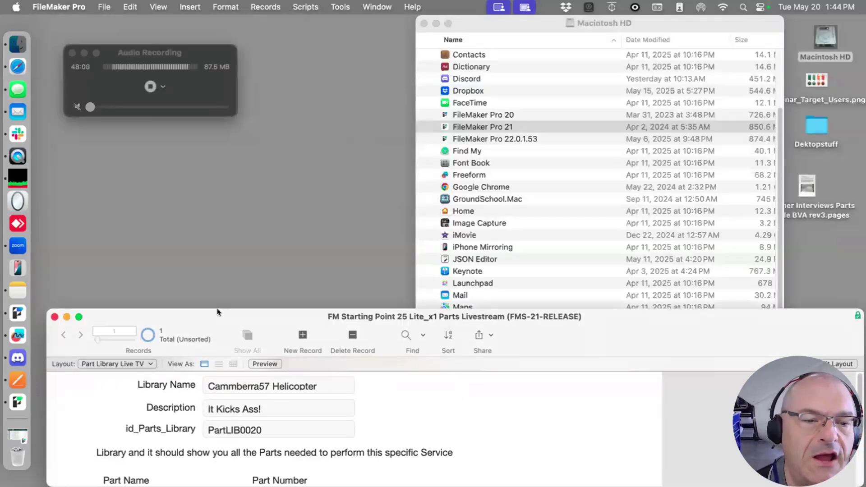
drag(186, 5, 204, 18)
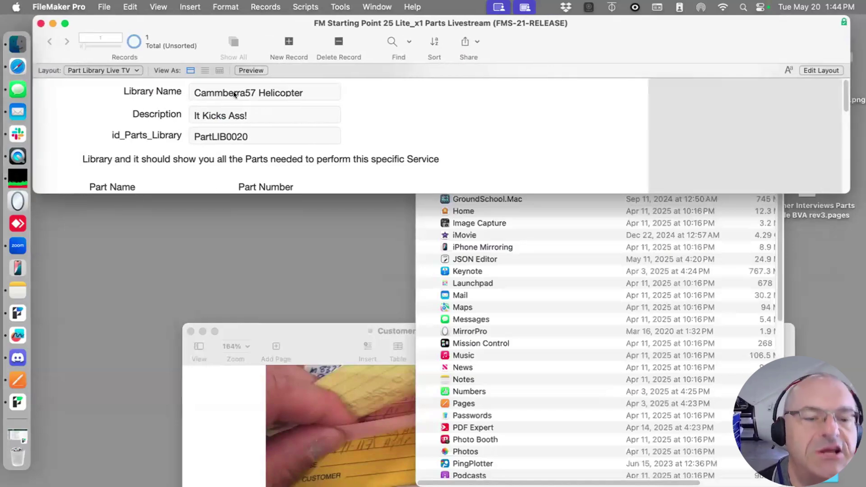
click(301, 381)
scroll(341, 387, down, 3)
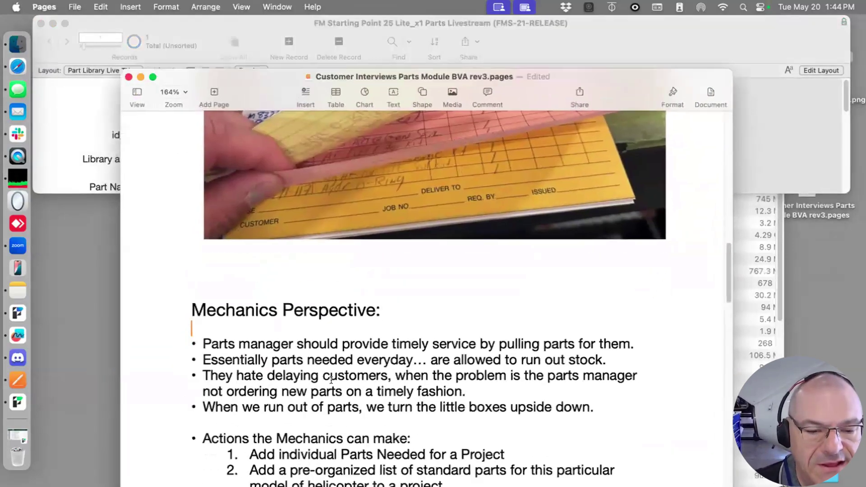
scroll(340, 387, down, 2)
drag(505, 373, 244, 371)
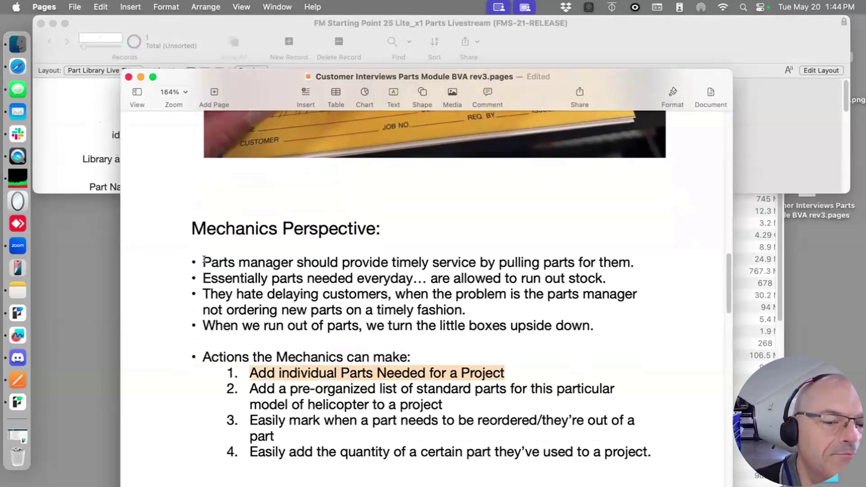
drag(443, 404, 246, 388)
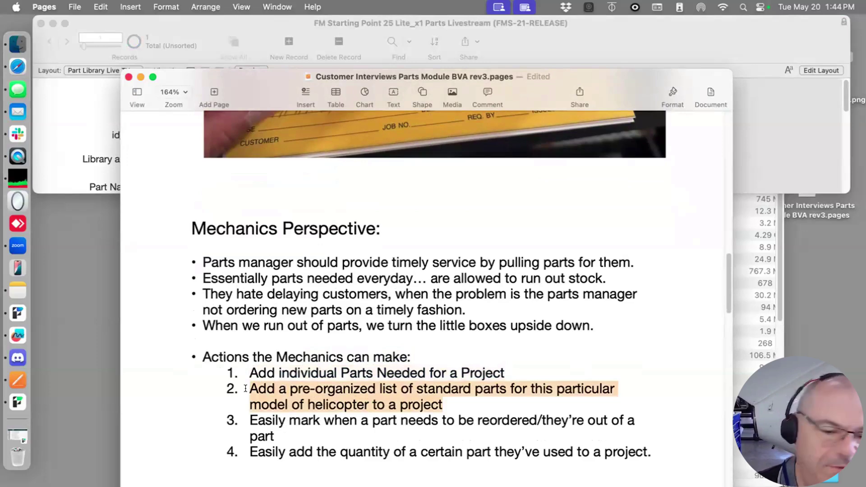
Return to FileMaker, resize its window to half the screen width, and add a portal record for the marine with part number "Just his Rifle - M4"
click(846, 187)
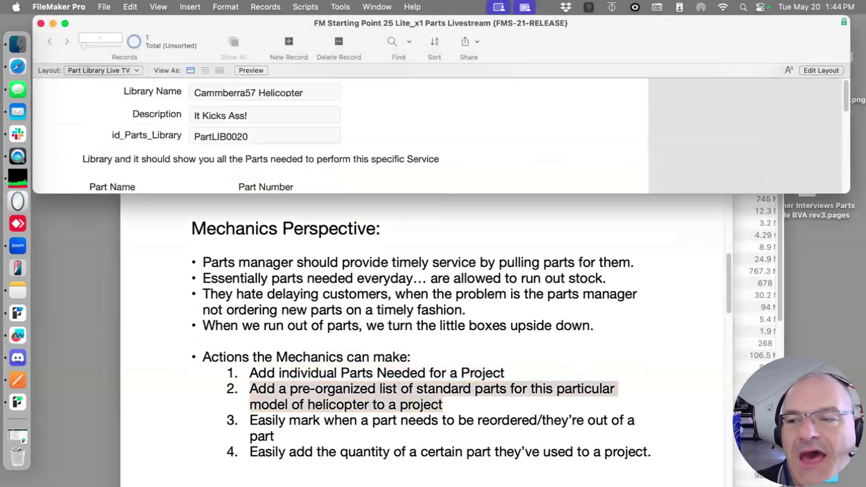
drag(845, 189, 416, 451)
click(150, 253)
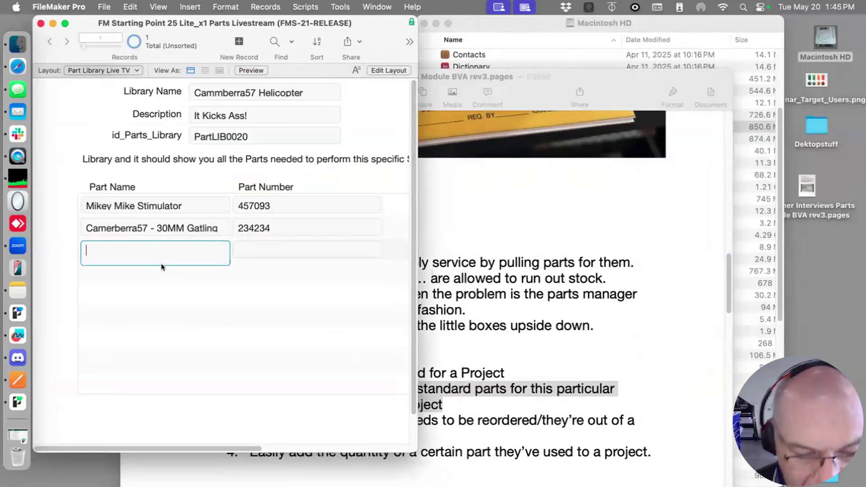
text(Larry the marine)
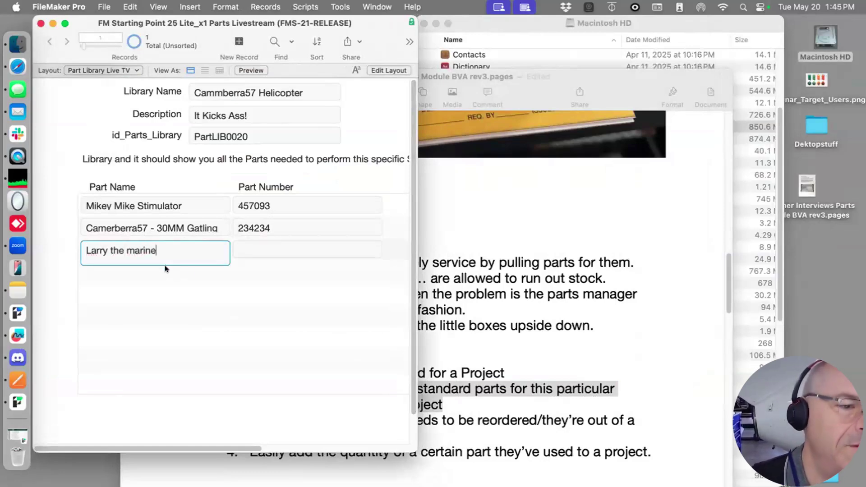
click(257, 245)
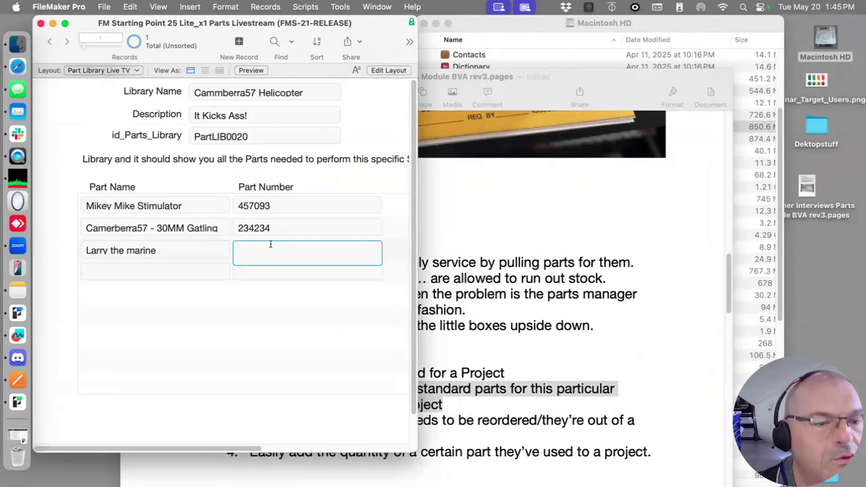
text(J)
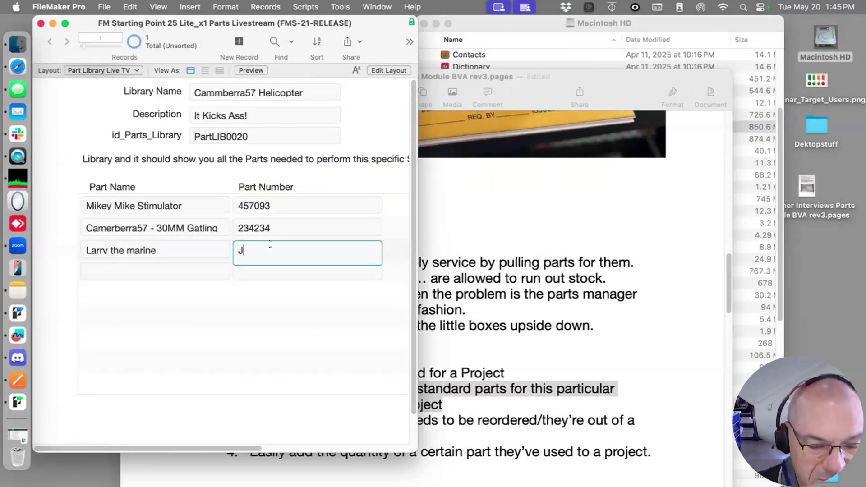
text(ust his Rifle)
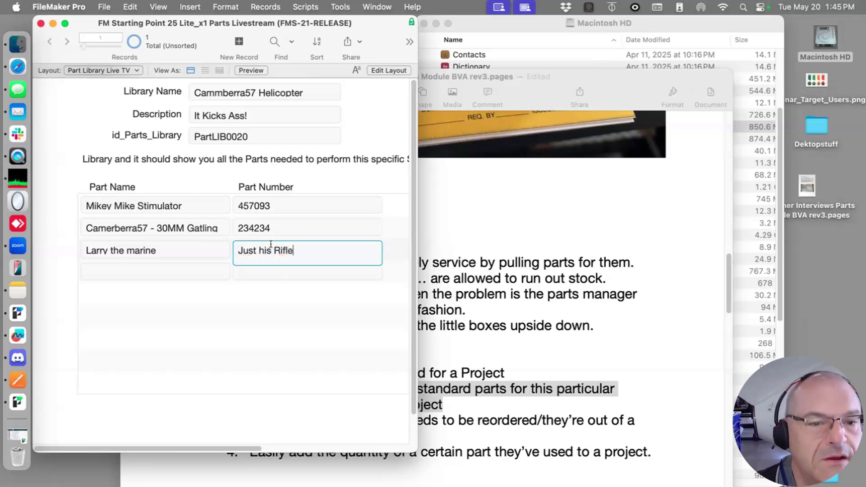
text( - M4)
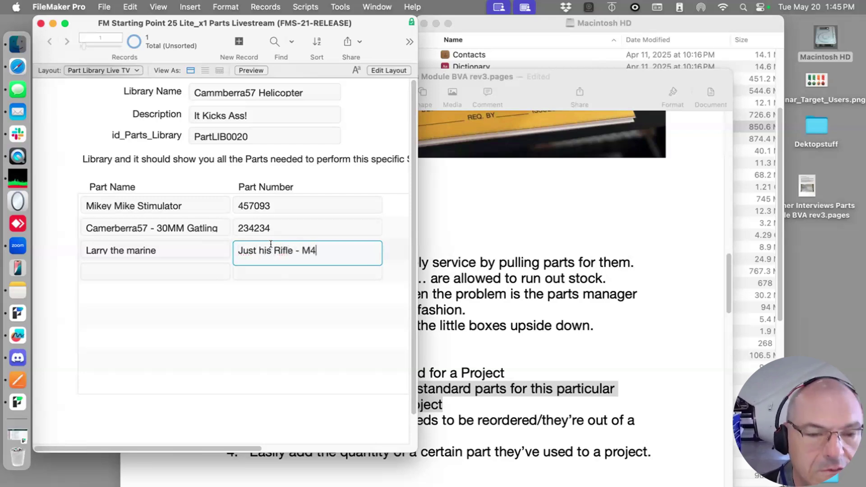
click(388, 249)
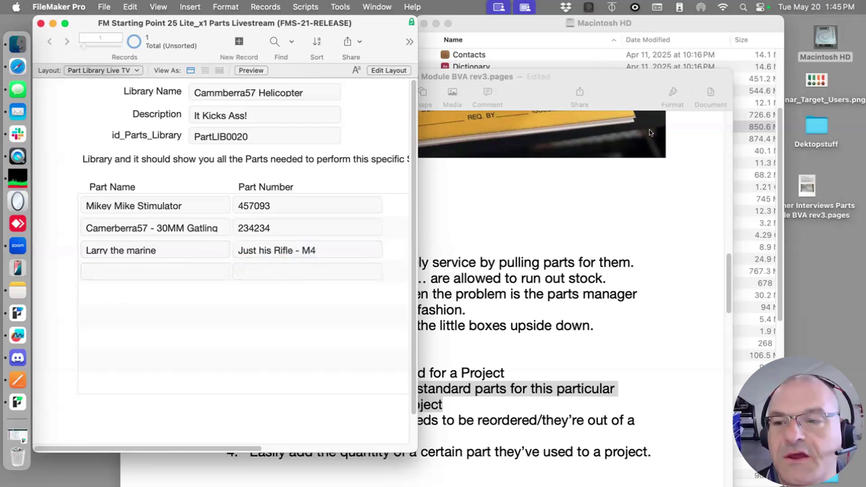
Move the Pages document out of the way and open a second FileMaker window of the parts file beside the first
drag(533, 75, 551, 382)
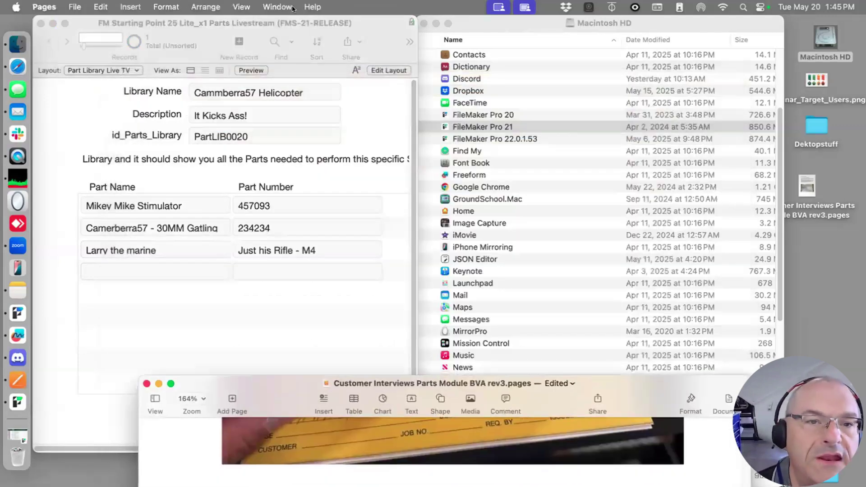
click(257, 7)
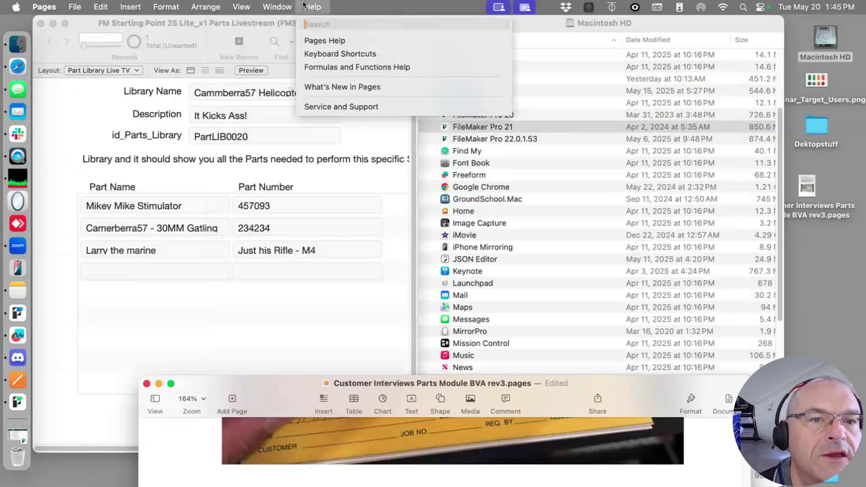
click(180, 16)
click(379, 8)
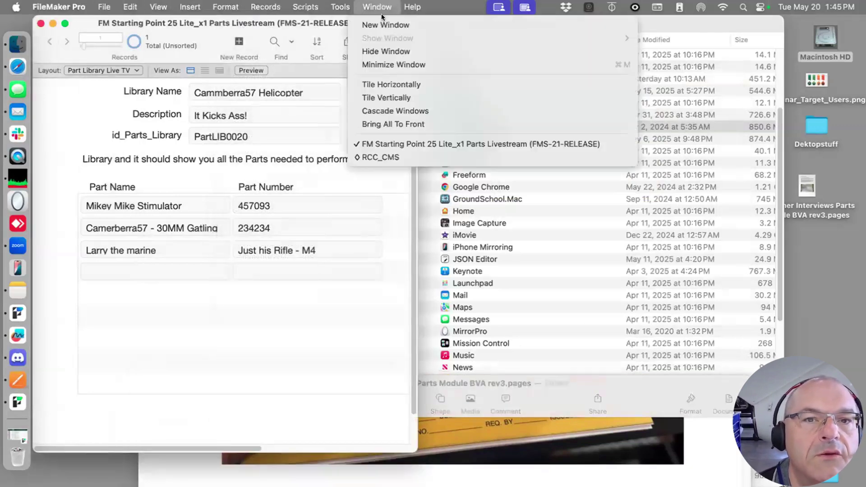
click(305, 25)
drag(291, 33, 610, 18)
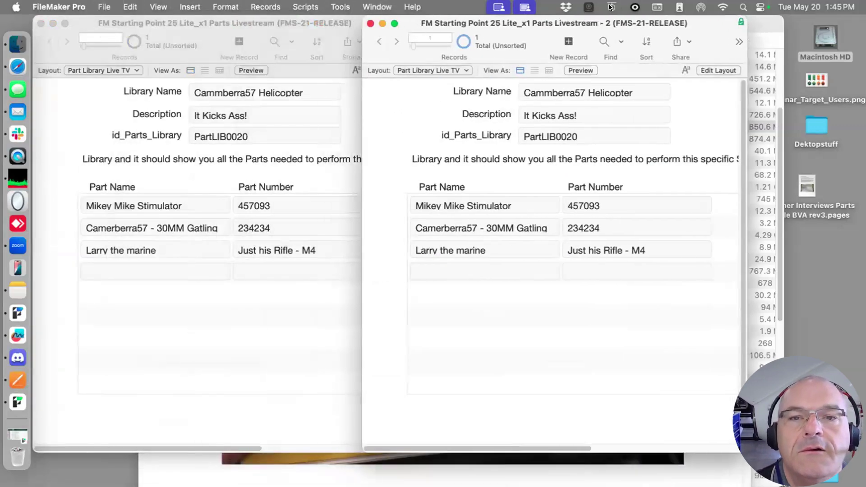
In the second window, go to the L2_Home layout, open Projects, and show the Parts section of the Logo Redesign project
click(444, 69)
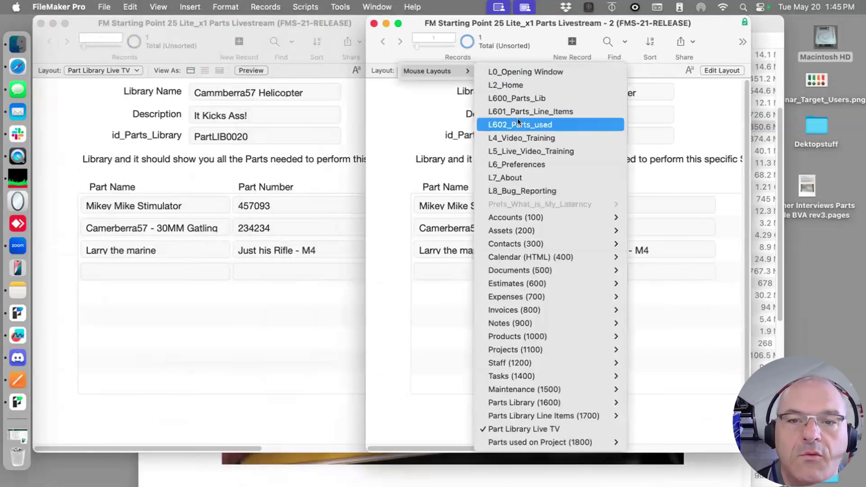
click(516, 86)
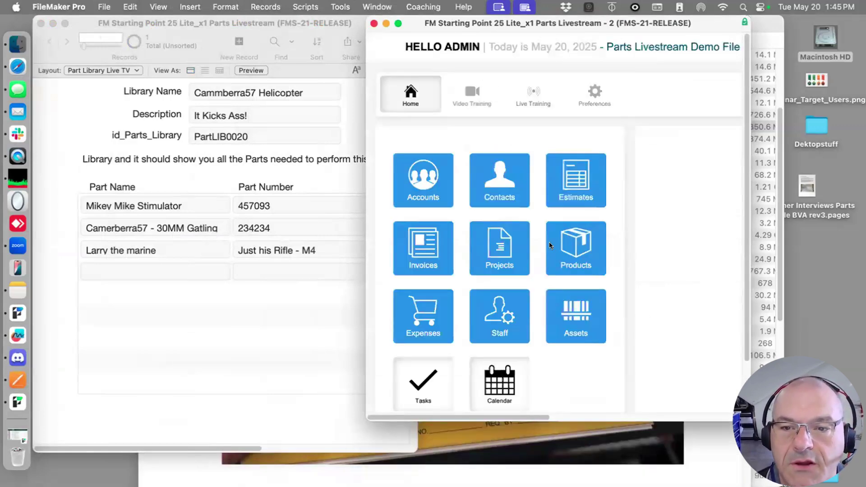
click(504, 253)
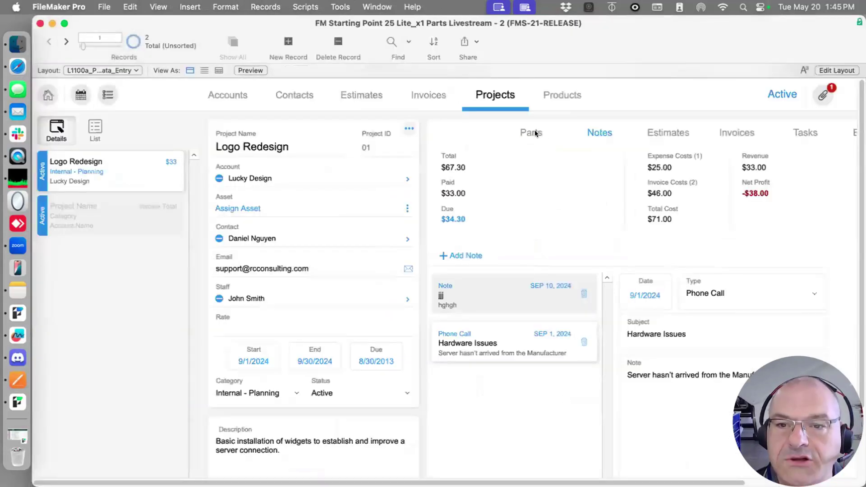
click(534, 132)
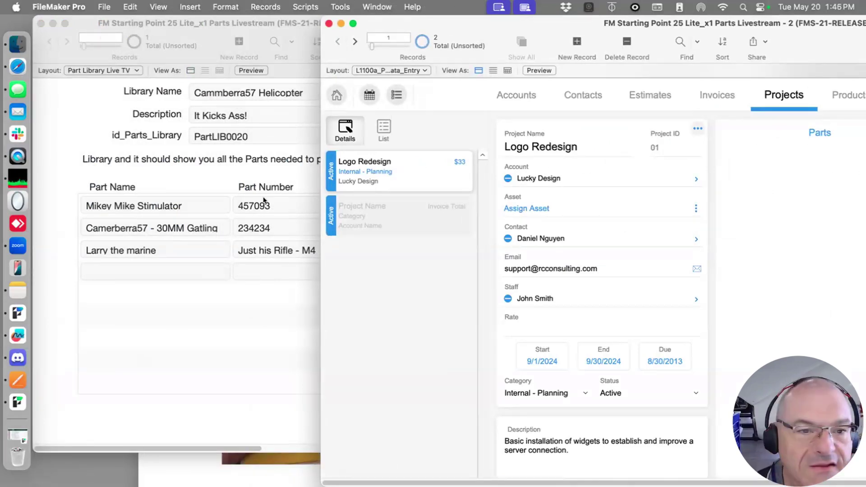
click(241, 205)
click(243, 206)
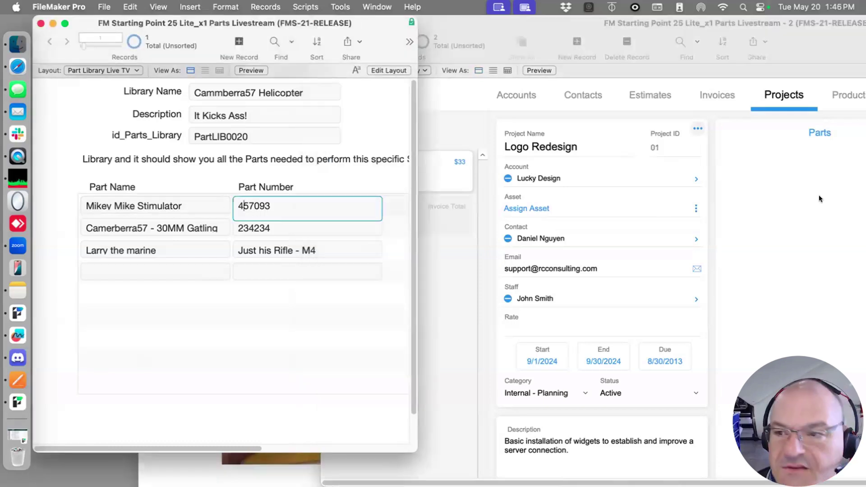
click(843, 159)
click(243, 226)
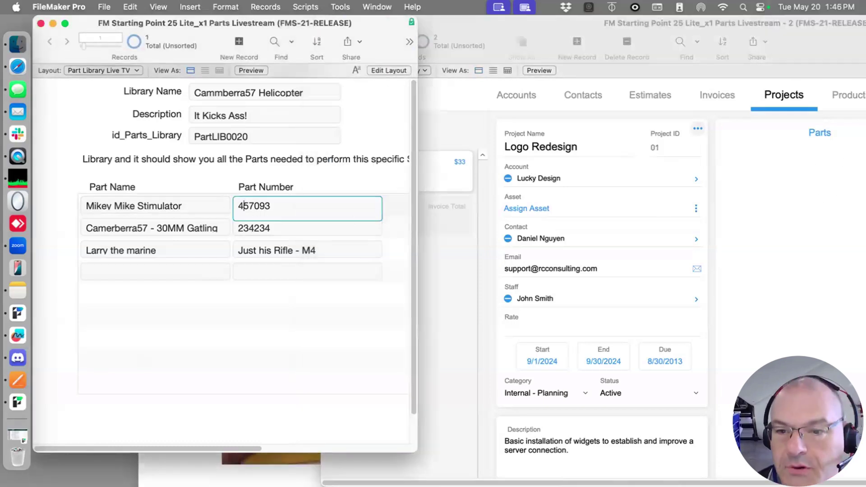
click(251, 250)
click(756, 188)
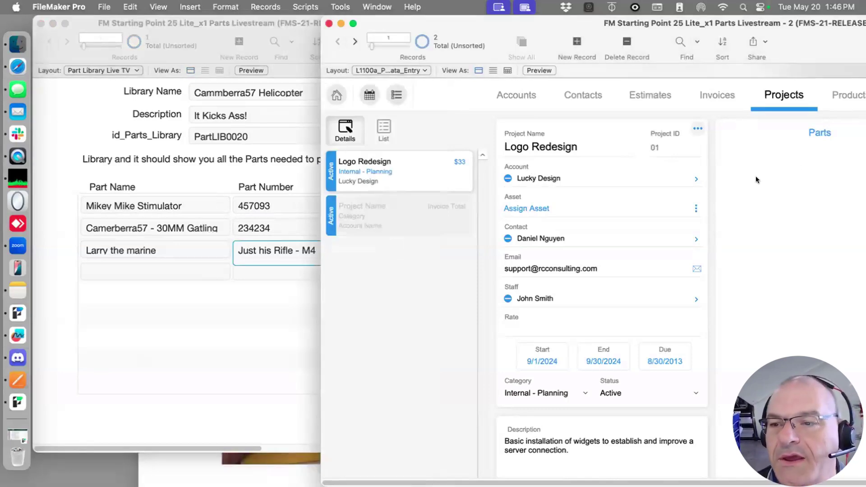
Move the second project window down, open a third window of the project layout, and place it beside the parts library window
drag(374, 35, 163, 435)
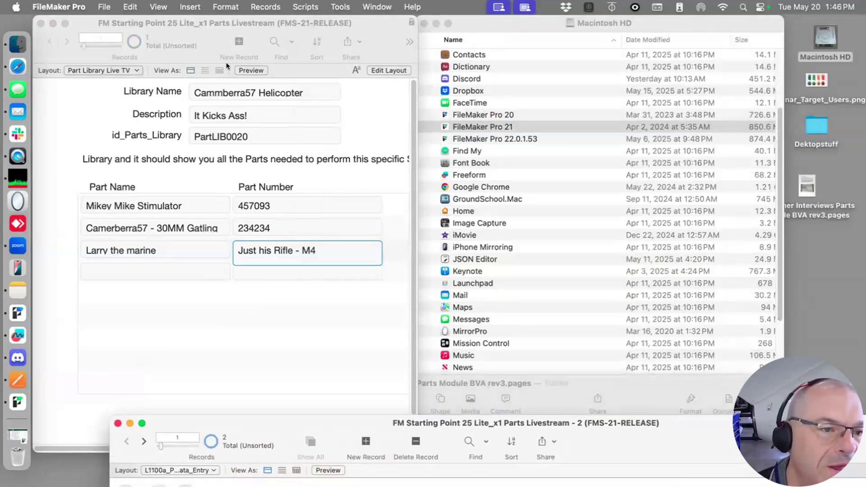
click(369, 6)
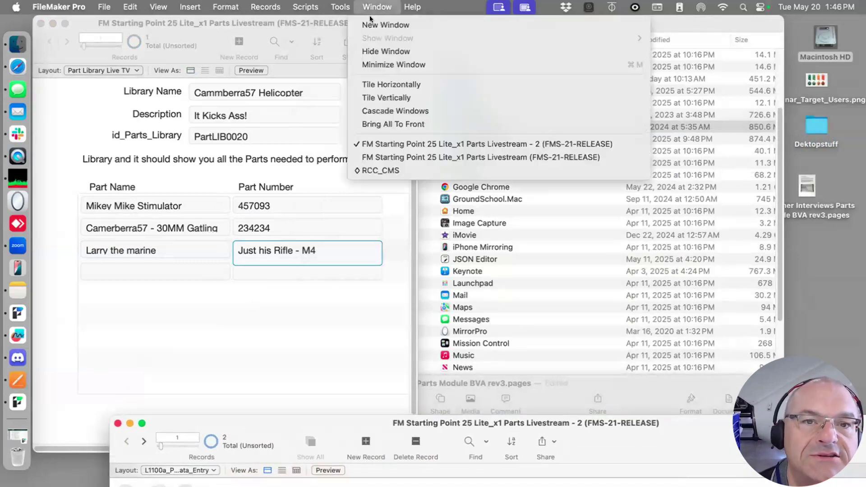
click(370, 22)
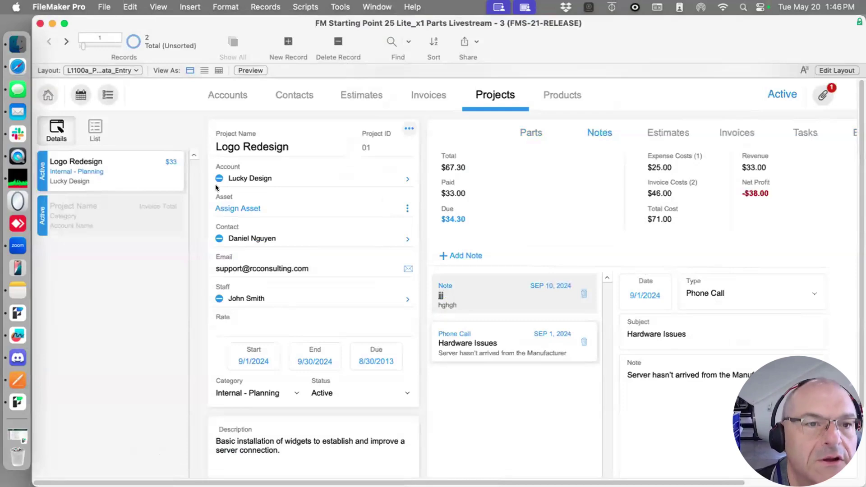
drag(219, 23, 393, 22)
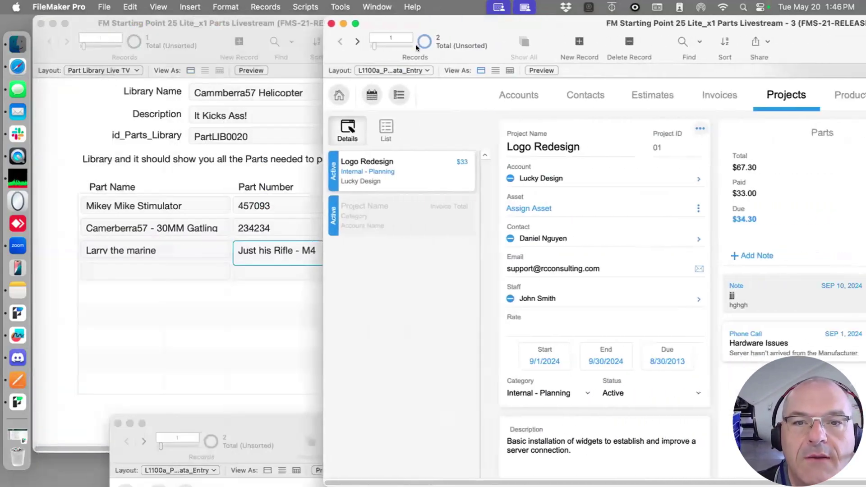
Put the third window's project layout into Layout mode and shift that window so the parts library window shows
click(395, 64)
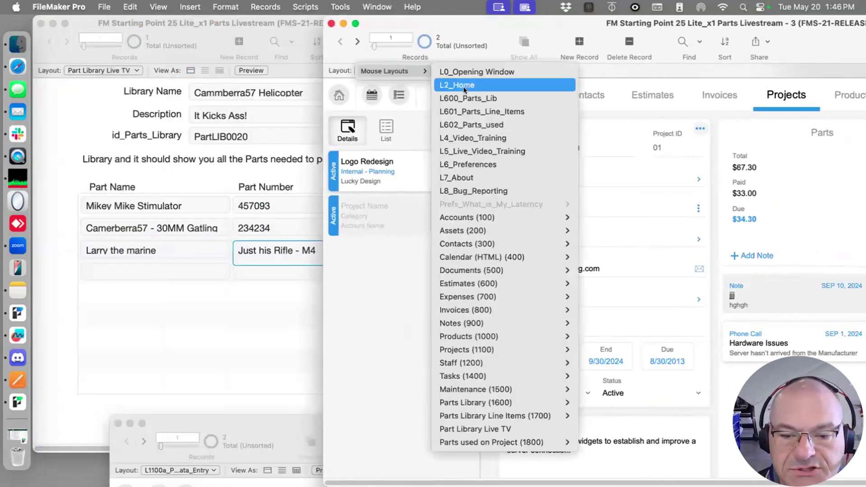
click(381, 389)
click(199, 7)
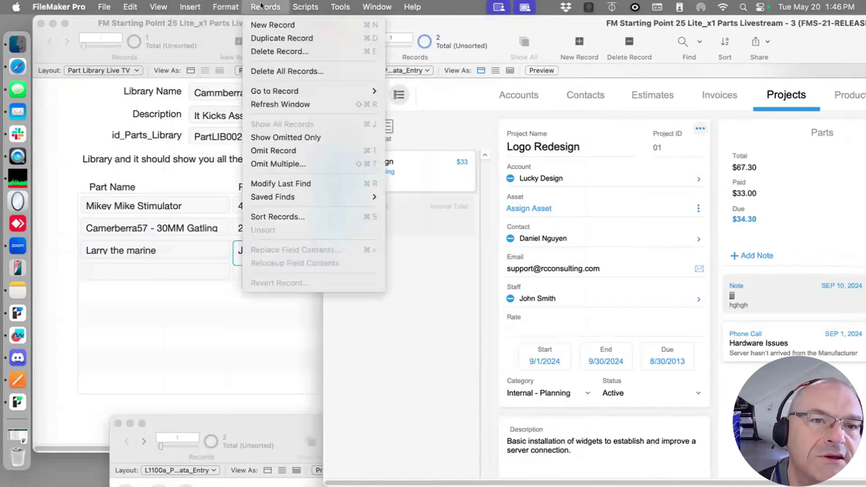
click(257, 6)
key(super+l)
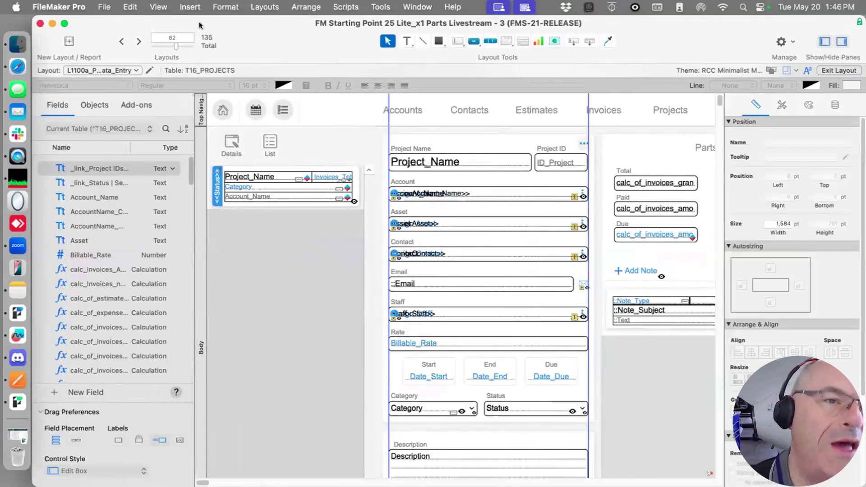
drag(199, 22, 270, 21)
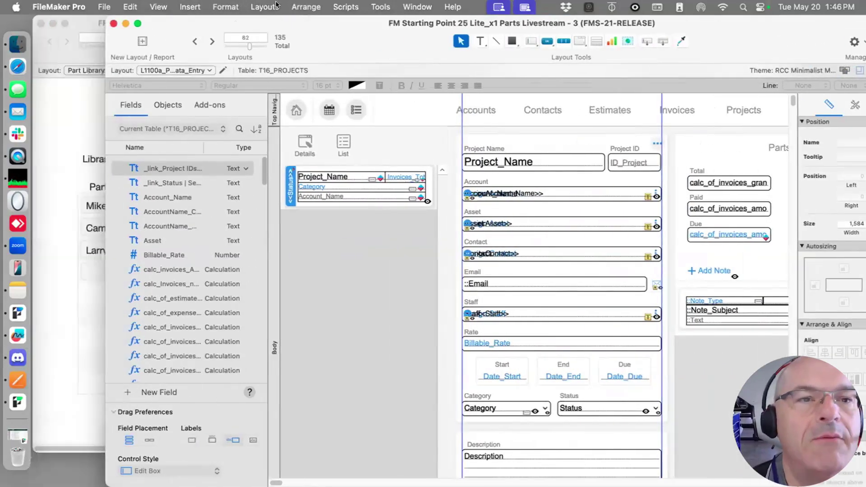
Start a new layout and name it "Parts Used on project"
click(264, 6)
key(Escape)
key(super+n)
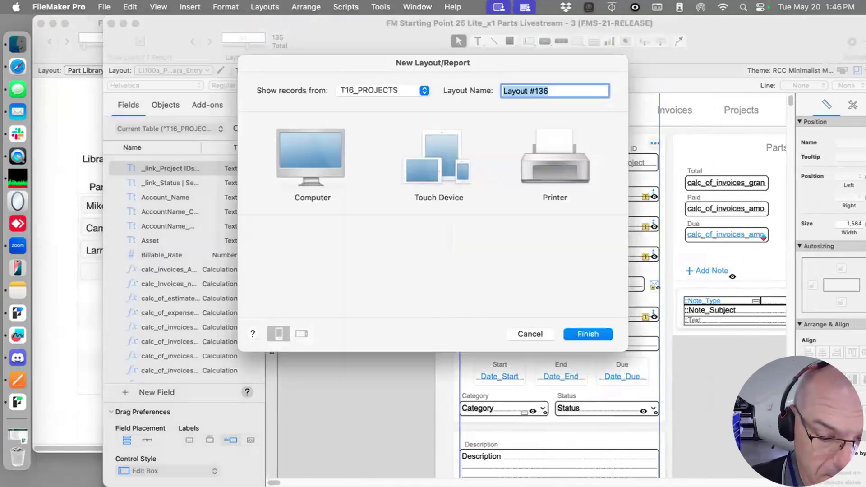
text(Parts Library)
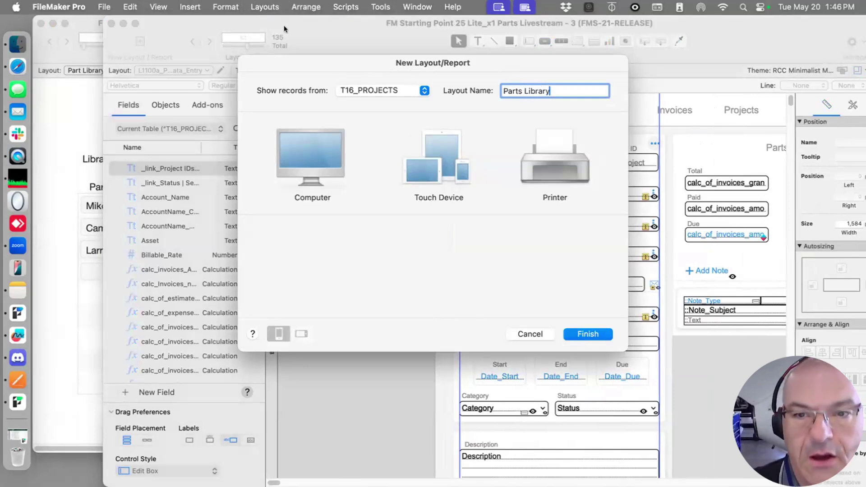
key(BackSpace)
key(BackSpace)
key(BackSpace)
key(BackSpace)
key(BackSpace)
key(BackSpace)
key(BackSpace)
text(Used on project)
Base the layout on T36_Parts Used on Proj, create it as a computer List layout, and move the window clear of the parts library
click(398, 90)
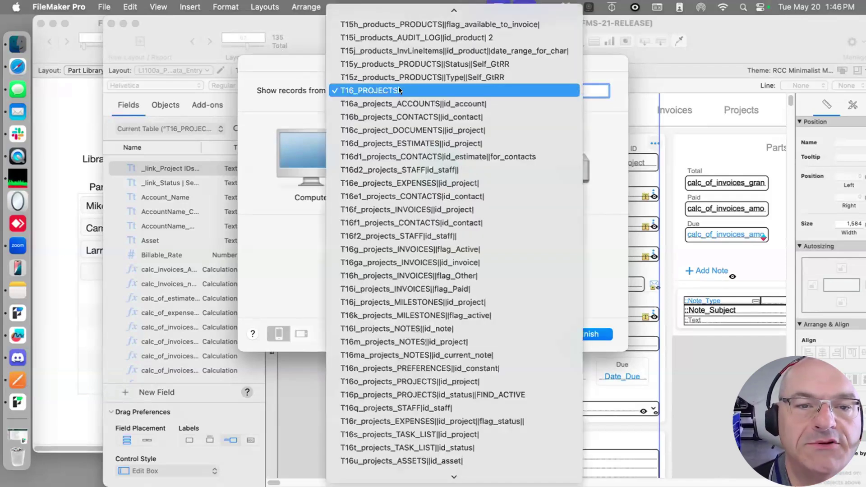
mouse_move(453, 476)
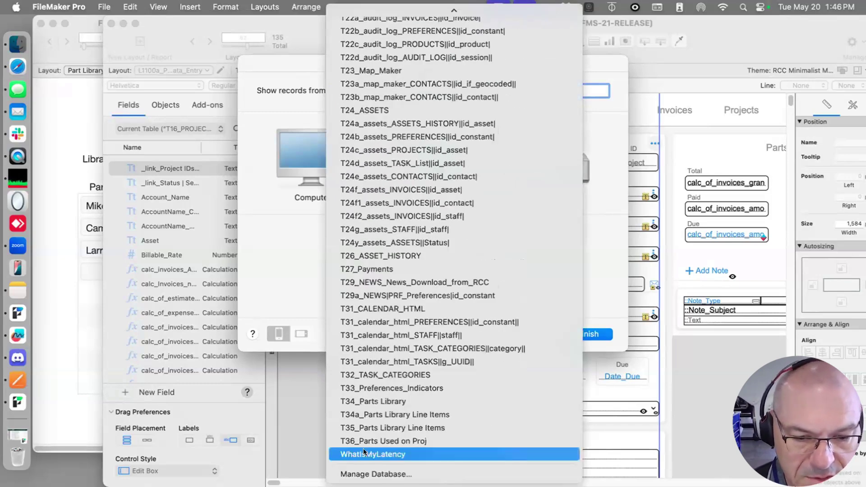
click(360, 441)
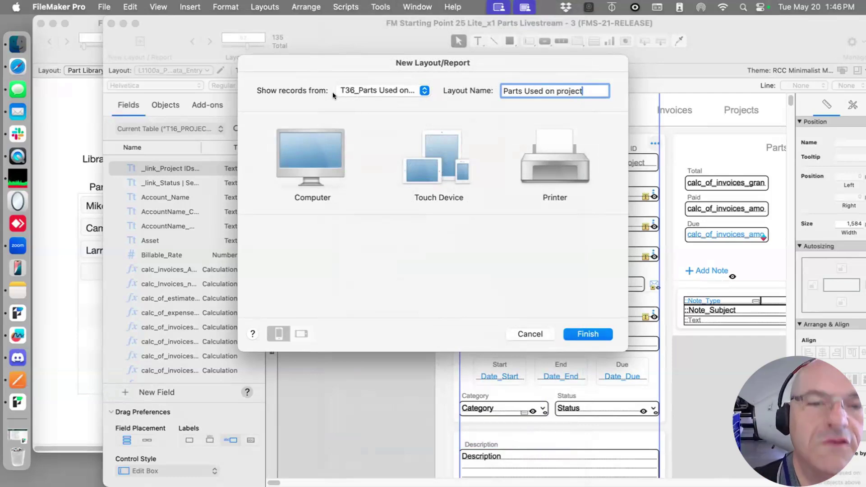
click(277, 151)
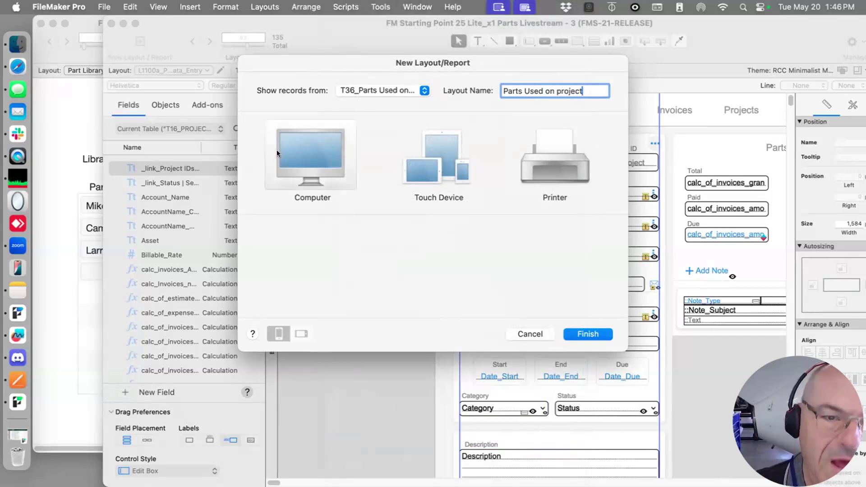
click(372, 266)
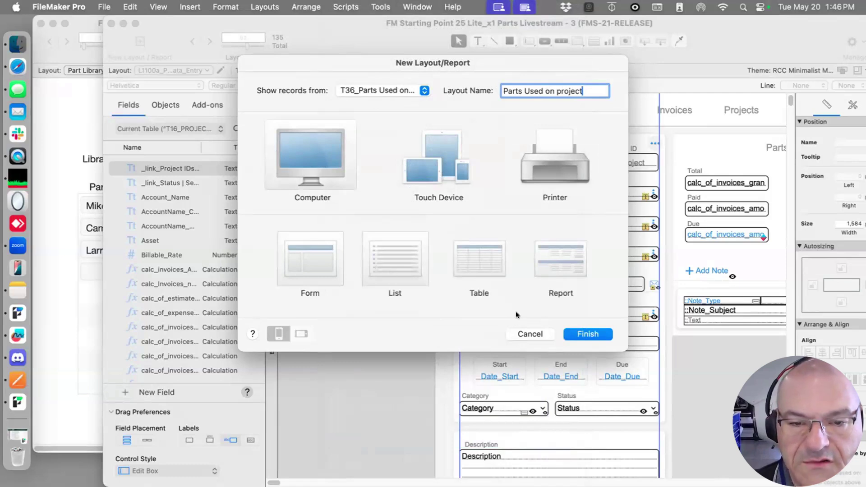
click(582, 333)
drag(315, 44, 507, 44)
Review the fields defined in the Parts Used on Proj table in the database management dialog
key(super+shift+d)
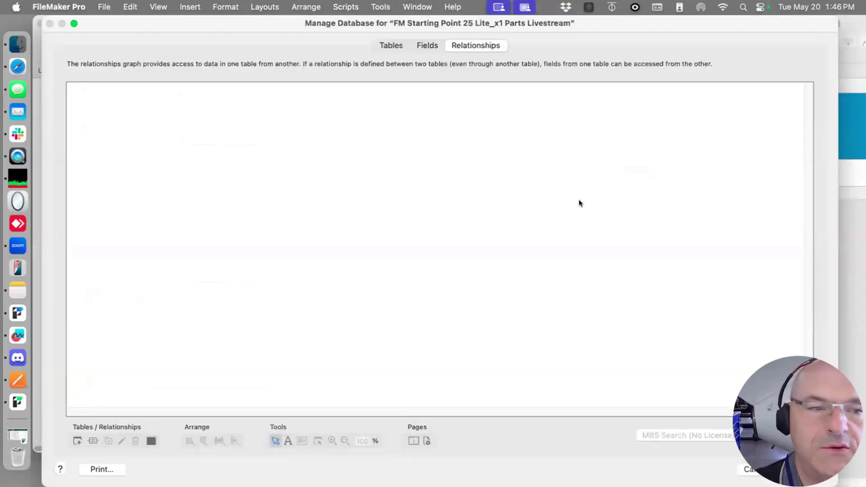
click(424, 46)
click(151, 59)
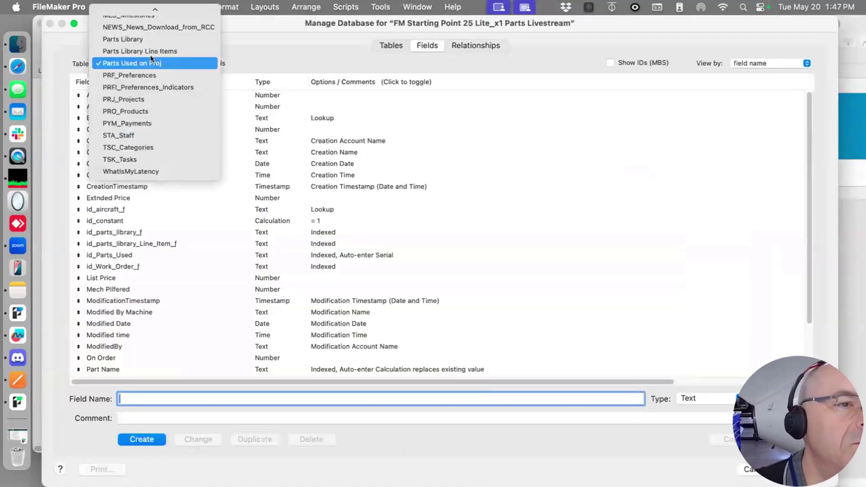
click(151, 56)
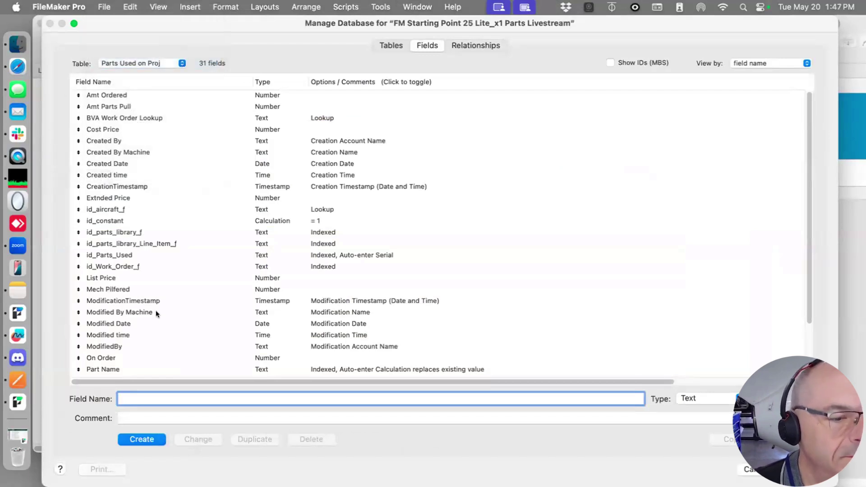
scroll(155, 305, down, 3)
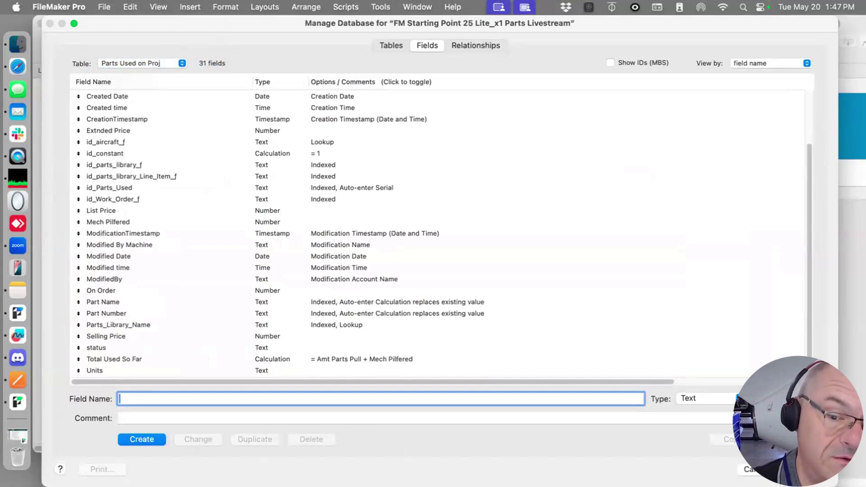
click(802, 469)
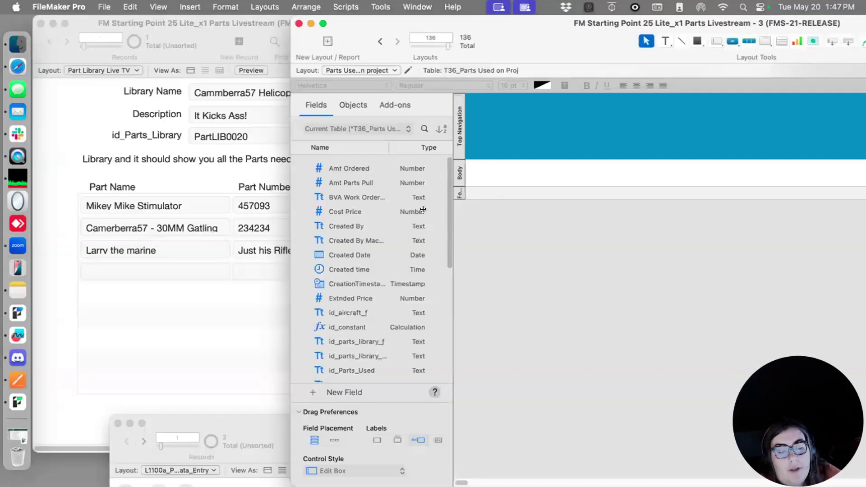
Place the Part Name and Part Number fields side by side in the body, with their labels above them
scroll(373, 353, down, 5)
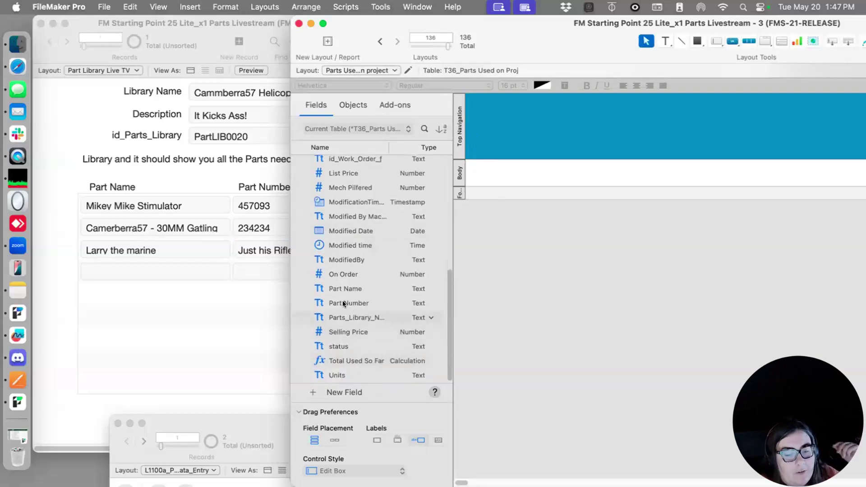
drag(357, 285, 322, 297)
click(397, 439)
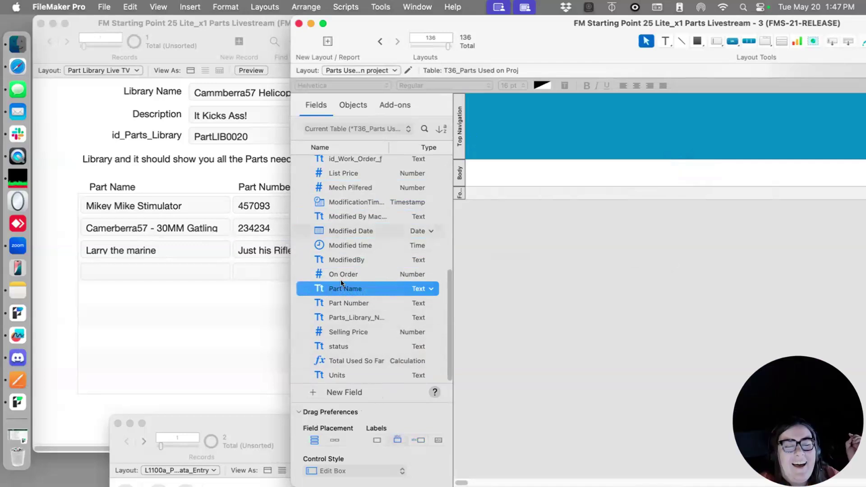
drag(397, 288, 502, 171)
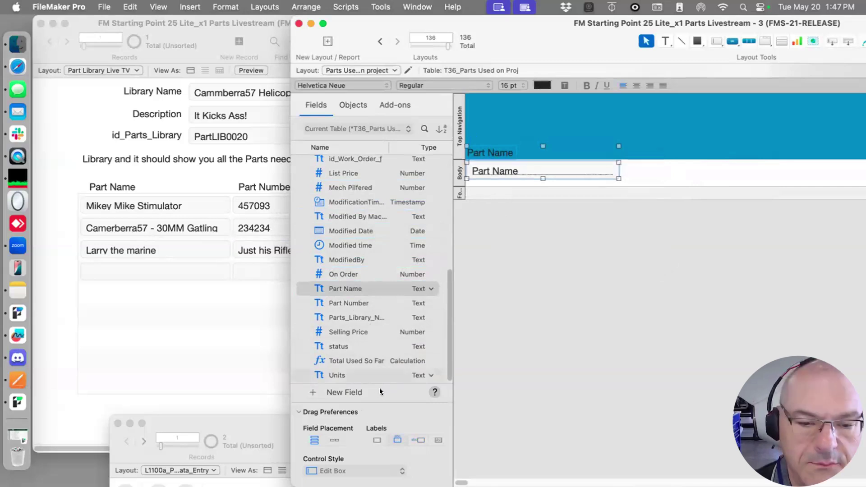
drag(347, 303, 657, 170)
In Browse mode, create a record and copy the part name "Mikey Mike Stimulator" into it from the parts library
key(super+b)
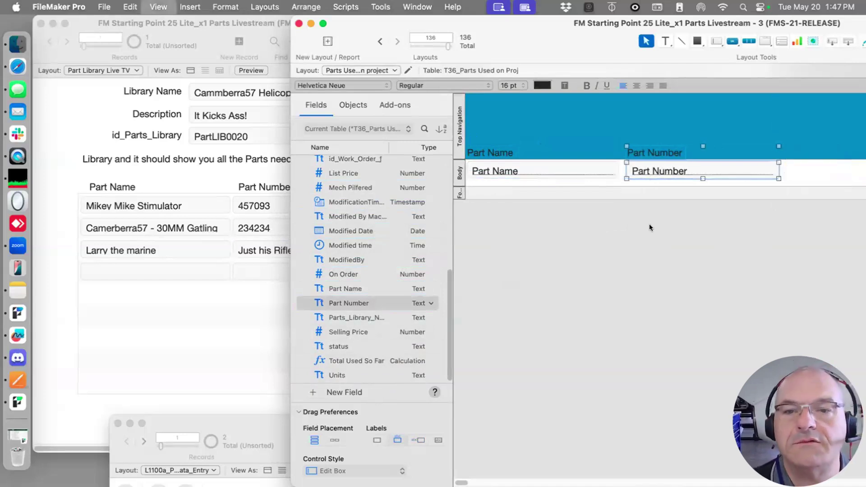
click(459, 216)
key(super+n)
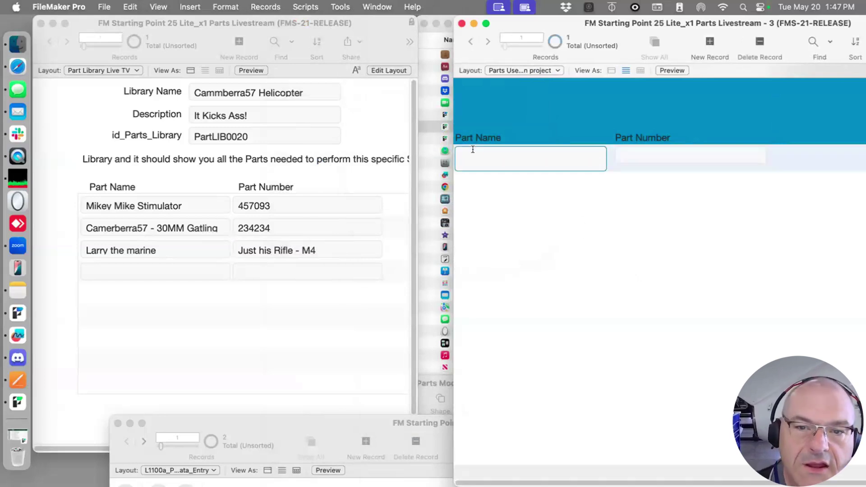
click(200, 206)
click(176, 199)
key(super+a)
key(super+c)
click(545, 157)
key(super+v)
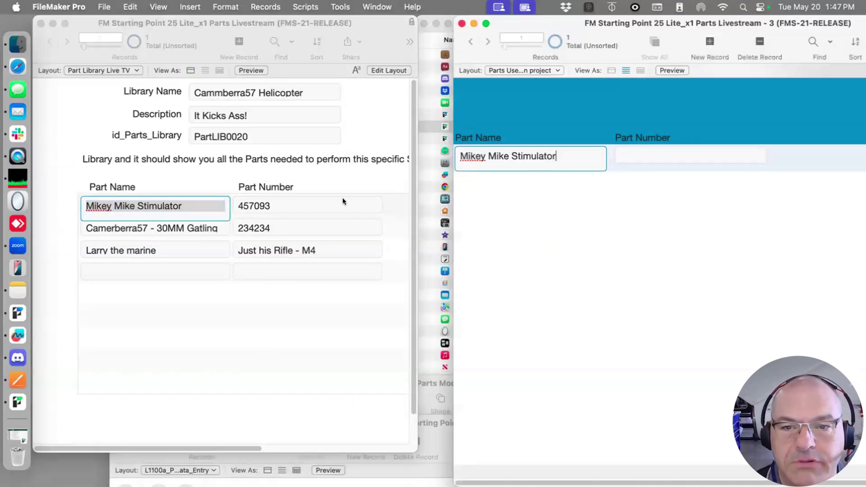
Copy part number 457093 from the parts library into the new Mikey Mike Stimulator record and commit it
click(295, 203)
key(super+a)
key(super+c)
click(661, 149)
key(super+v)
click(623, 220)
Create a second parts-used record and copy the part name "Camerberra57 - 30MM Gatling Gun - A10" into it
key(super+n)
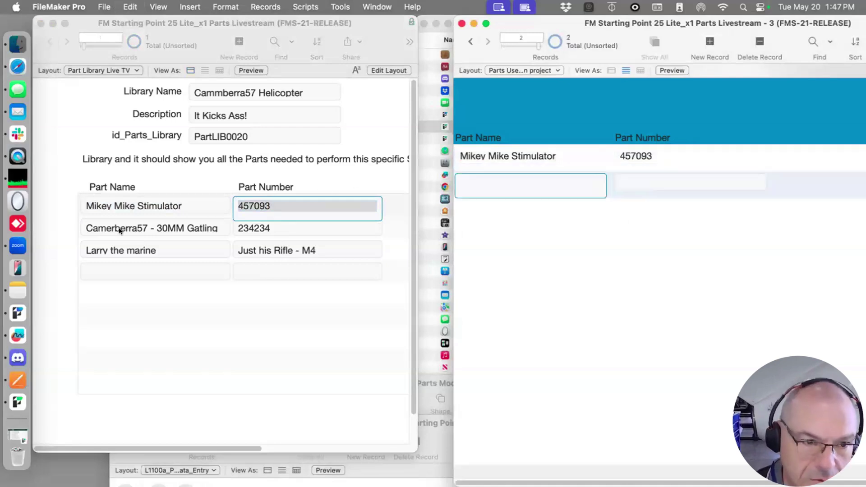
click(145, 228)
key(super+a)
key(super+c)
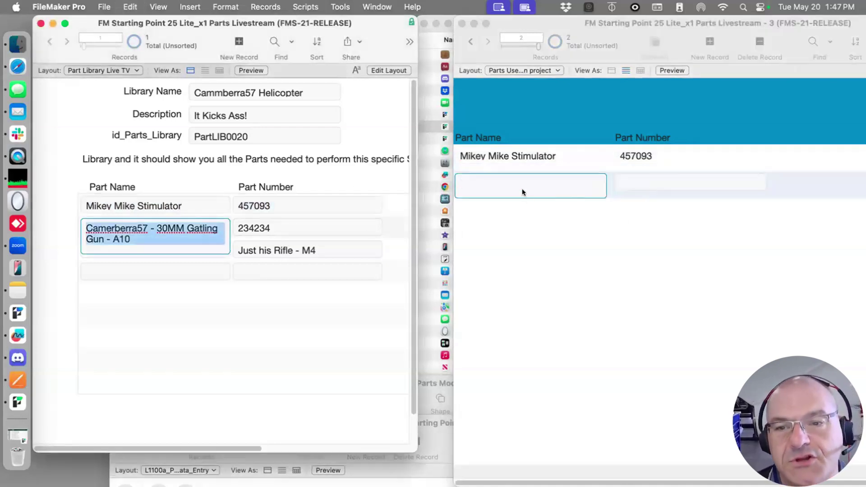
click(525, 189)
key(super+v)
key(KP_Enter)
Copy the gatling gun's part number 234234 from the parts library into the second parts-used record
click(281, 220)
key(super+a)
key(super+c)
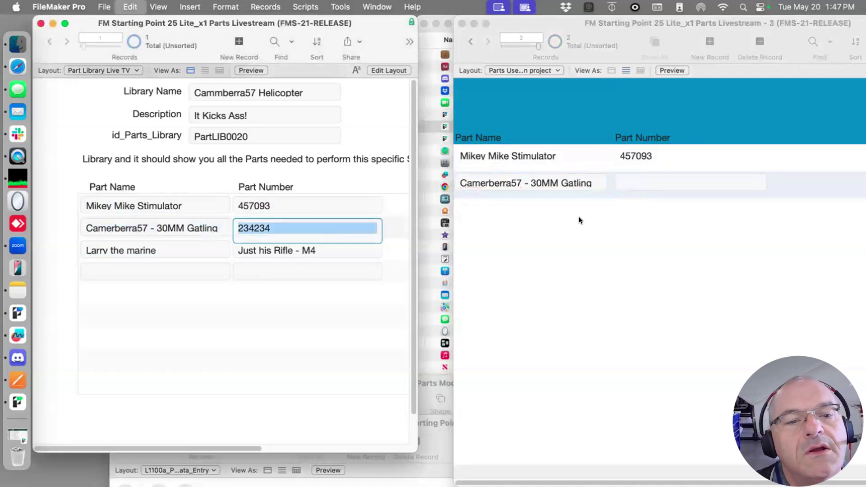
click(630, 184)
key(super+v)
key(KP_Enter)
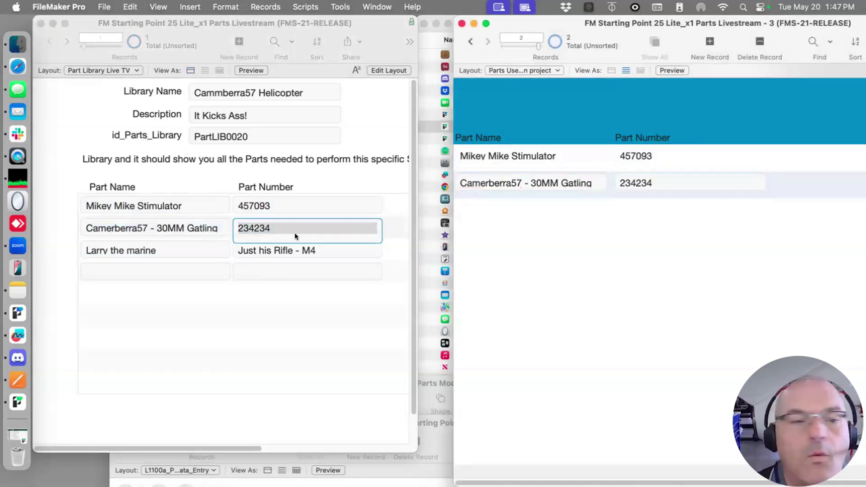
Create a third parts-used record and copy the part name "Larry the marine" into it
click(207, 246)
key(super+a)
key(super+c)
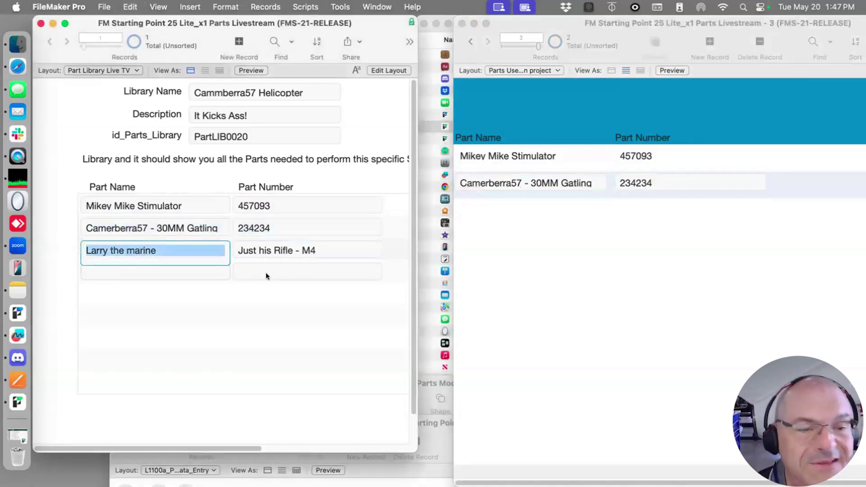
click(545, 216)
key(super+n)
key(super+v)
Copy the marine's part number "Just his Rifle - M4" into the third parts-used record and commit it
click(299, 237)
key(Tab)
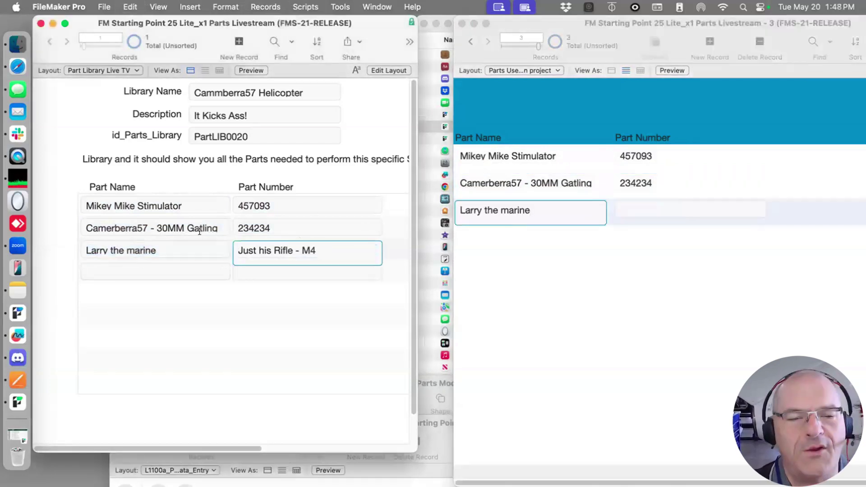
click(658, 206)
key(super+v)
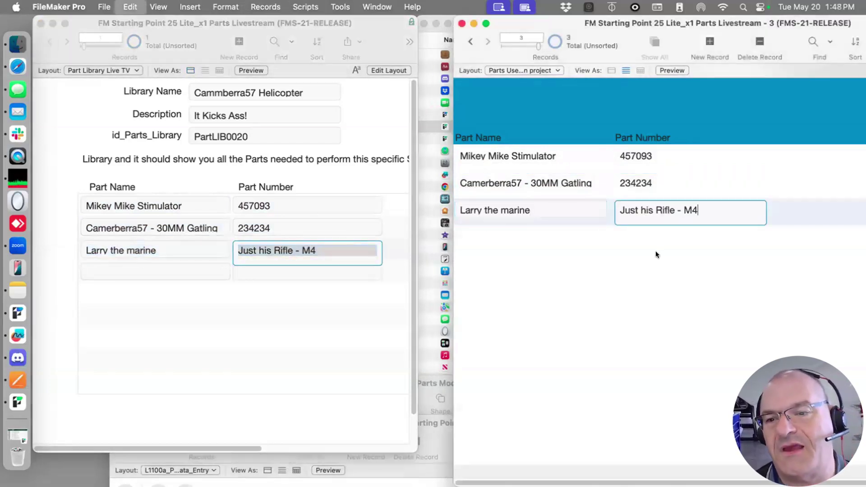
click(655, 246)
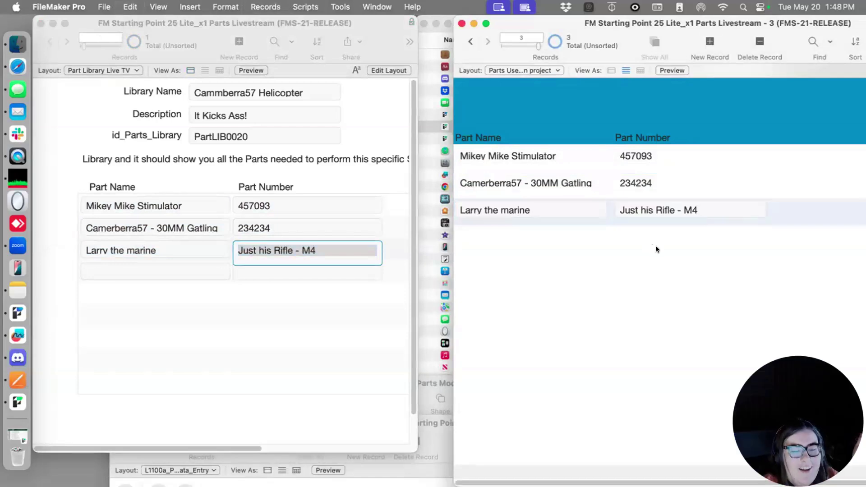
In Layout mode, narrow the Part Number field to about 201 pt and duplicate it with its label to its right
key(super+l)
click(485, 160)
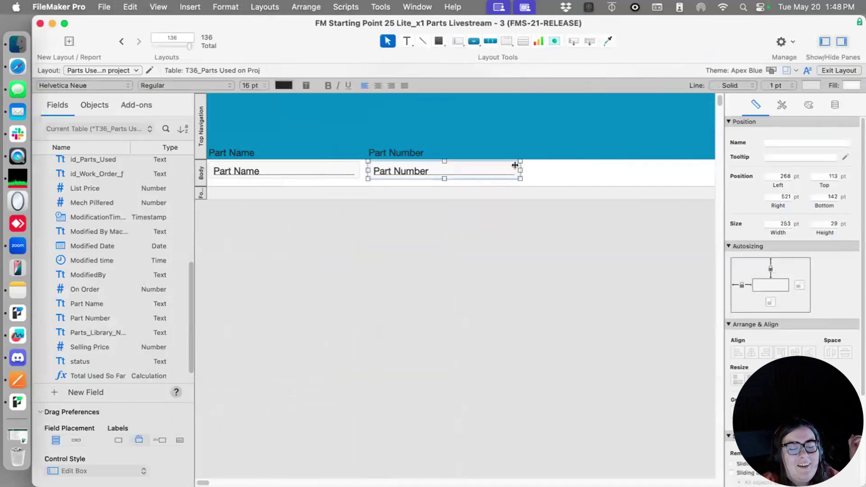
drag(519, 171, 488, 171)
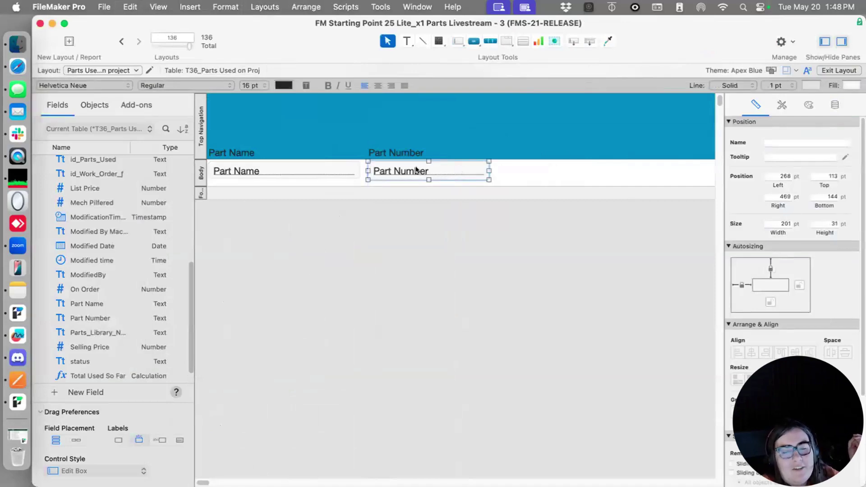
shift+click(412, 152)
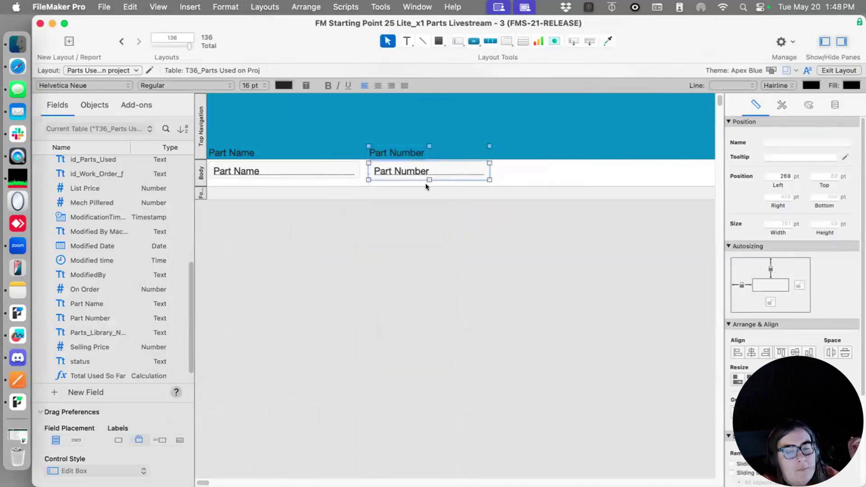
drag(419, 173, 549, 174)
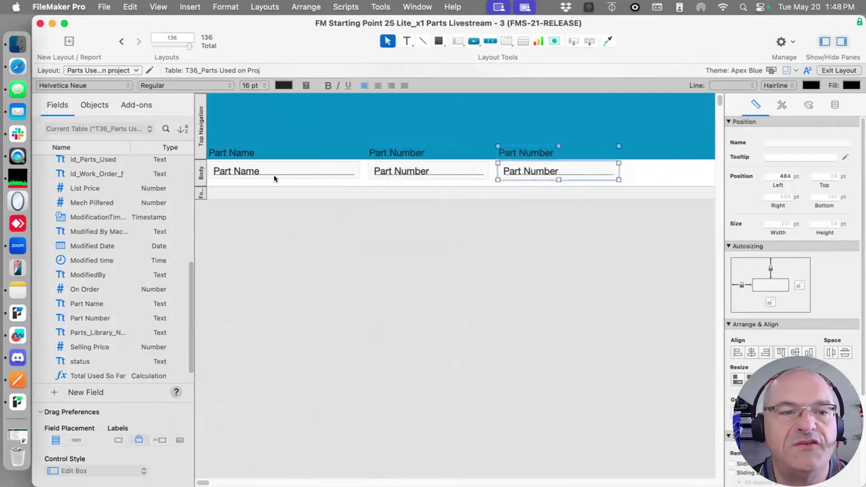
Copy the Part Name label into the upper header area and change its text to "Part Used on Project"
click(243, 152)
drag(243, 152, 244, 113)
double_click(244, 112)
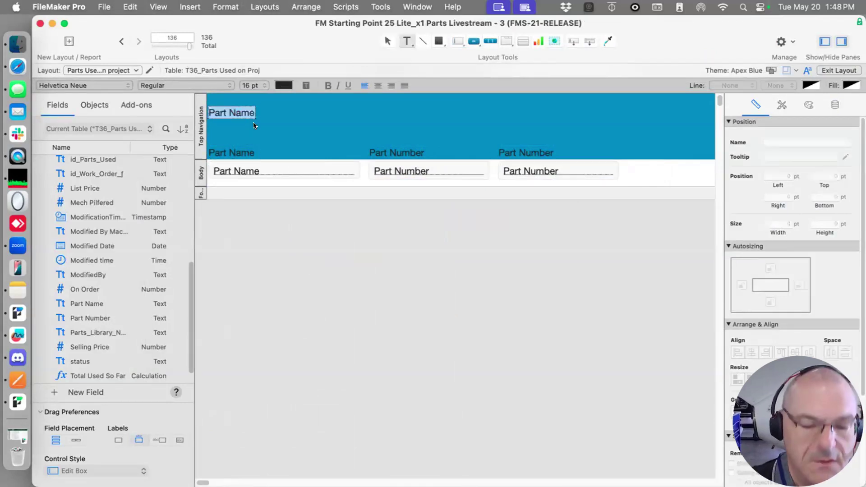
text(Part Used )
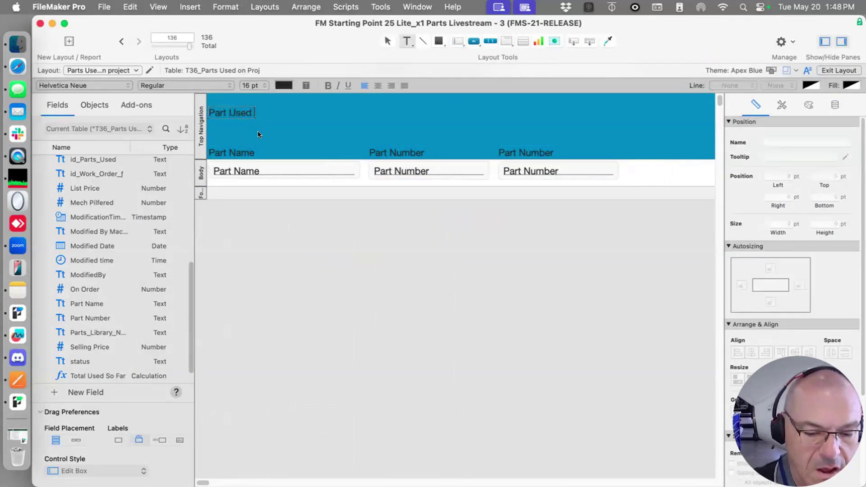
text(on Project)
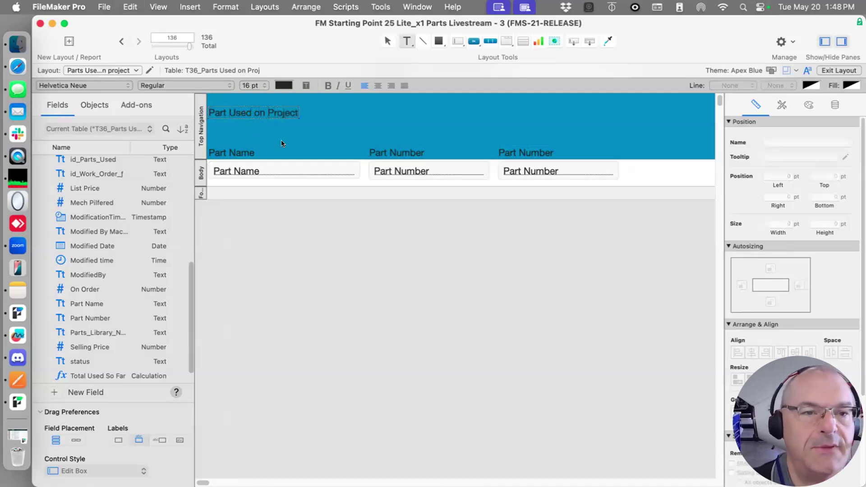
key(Escape)
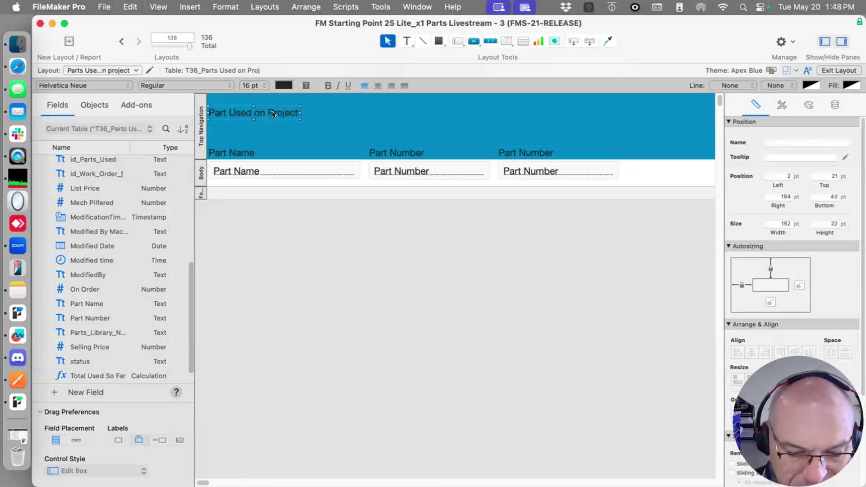
Enlarge the "Part Used on Project" title to 30 pt and place it near the header's upper-left corner
key(super+shift+period)
key(super+shift+period)
key(super+shift+period)
key(super+shift+period)
key(super+shift+period)
key(super+shift+period)
key(super+shift+period)
key(super+shift+period)
key(super+shift+period)
key(super+shift+period)
key(super+shift+period)
key(super+shift+period)
key(super+shift+period)
key(super+shift+period)
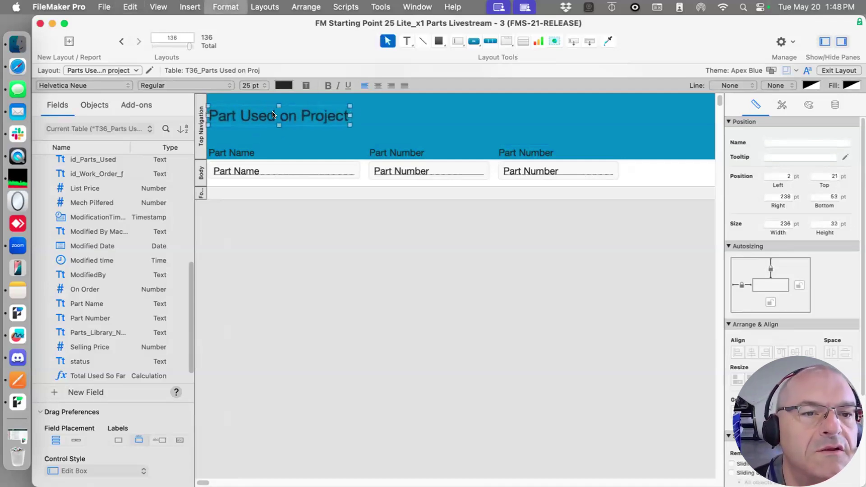
drag(290, 116, 292, 107)
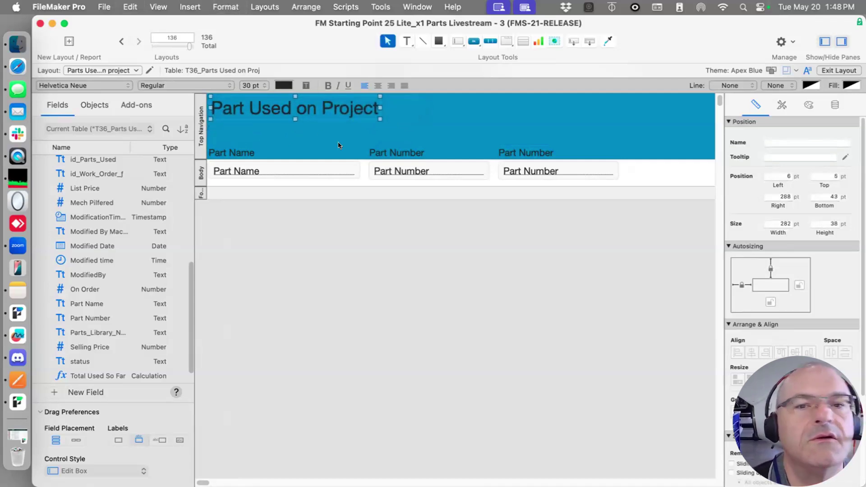
Examine the Parts Used on Proj fields available to the duplicated Part Number field and their definitions in the database
double_click(533, 167)
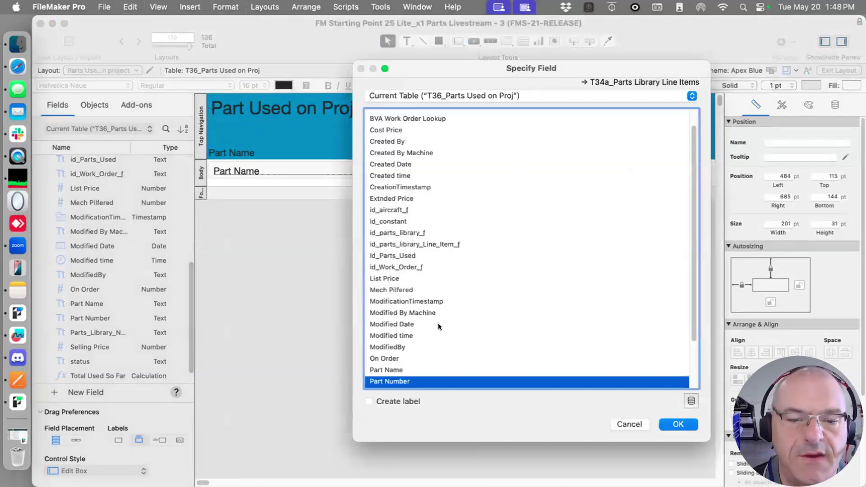
scroll(439, 322, down, 2)
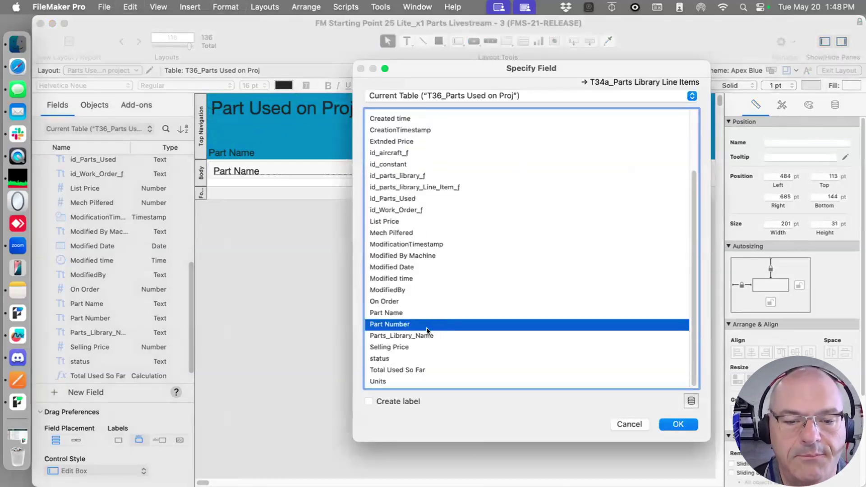
scroll(420, 326, up, 3)
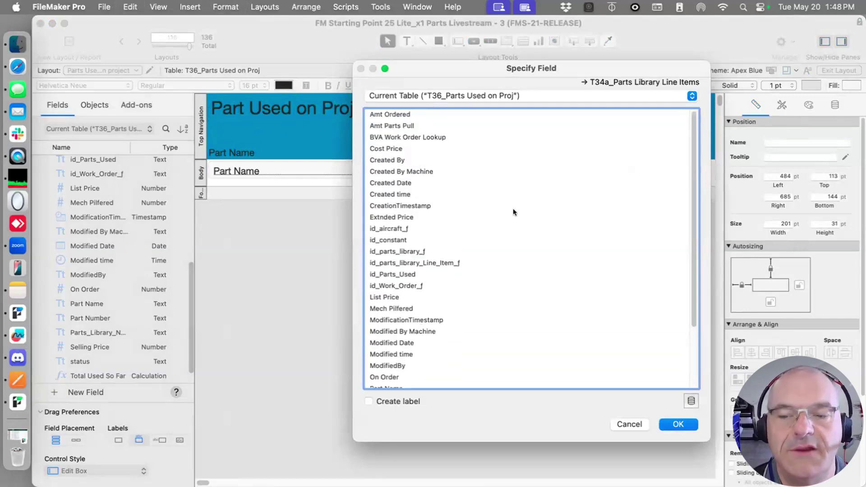
click(628, 424)
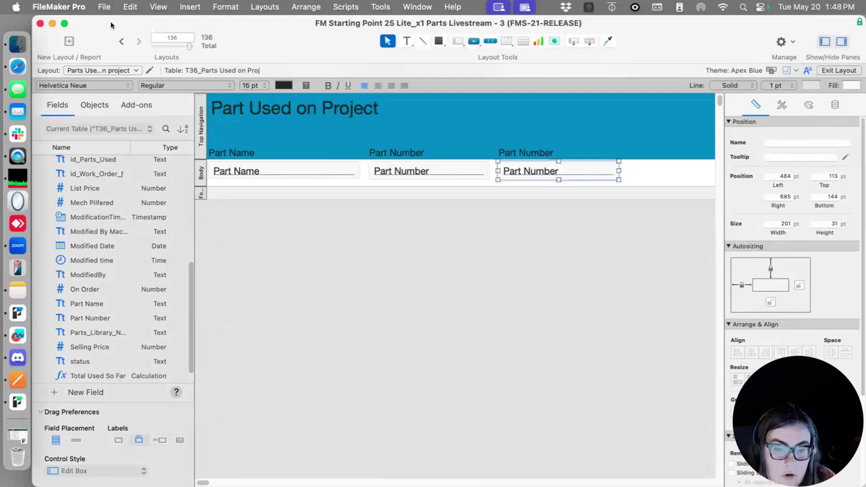
click(104, 6)
mouse_move(155, 143)
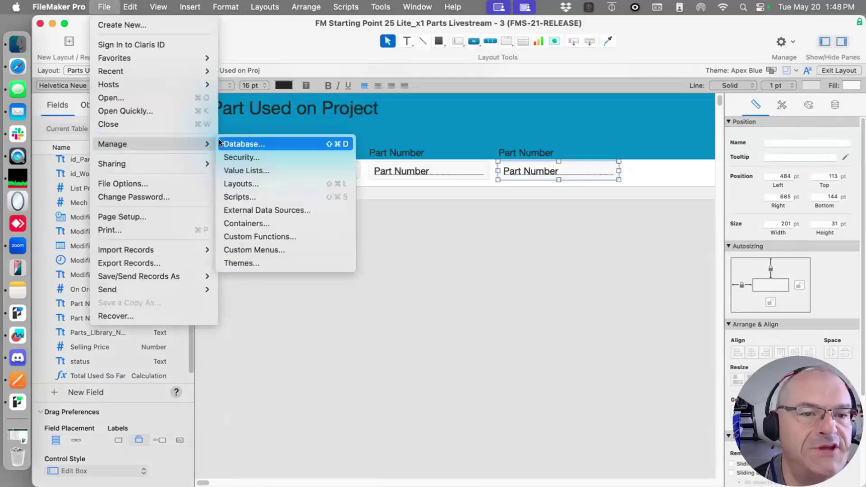
click(224, 142)
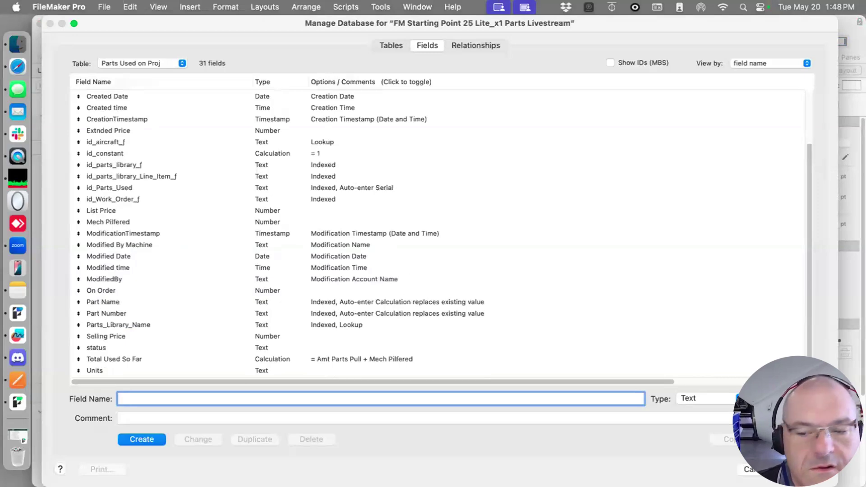
click(745, 469)
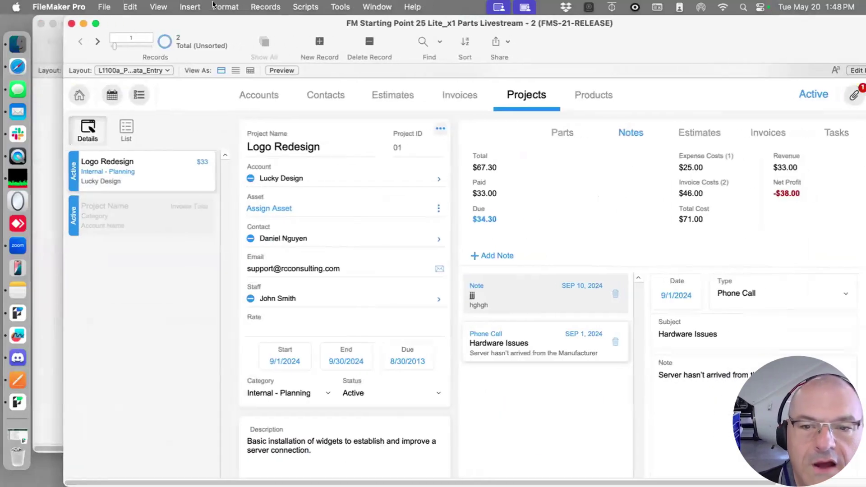
Show the Logo Redesign project's Parts section and check in Layout mode which table occurrence the projects layout is based on
click(535, 133)
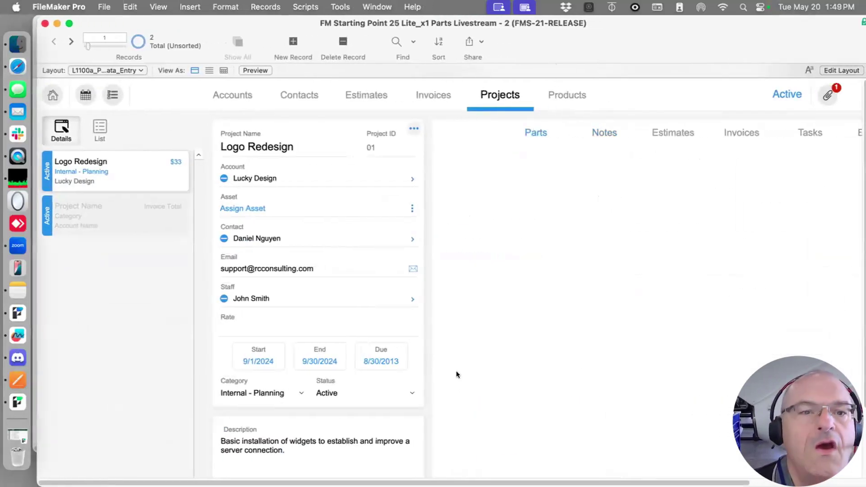
key(super+l)
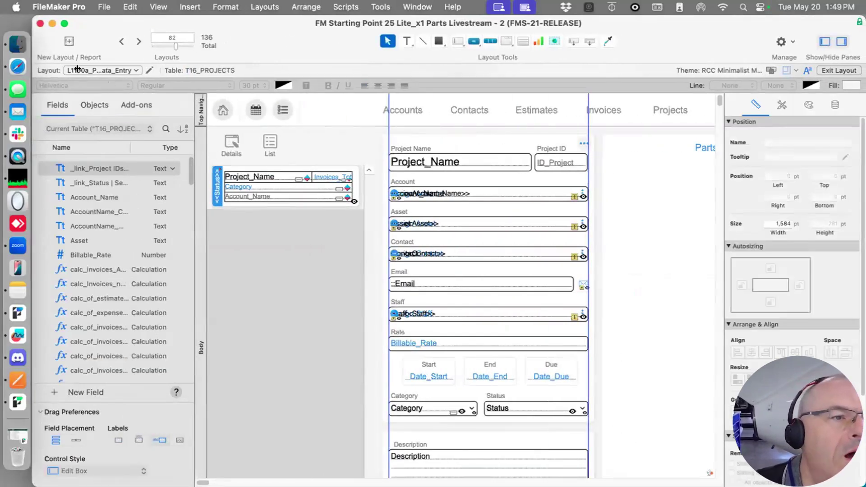
click(148, 70)
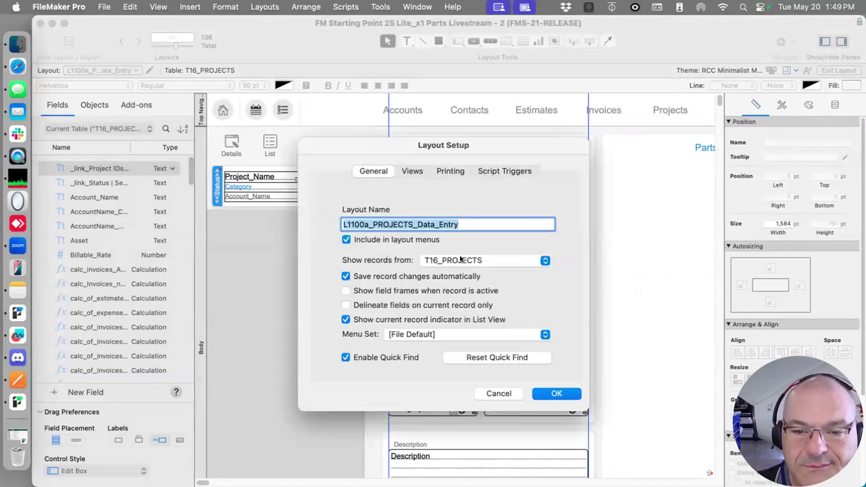
click(489, 391)
Open the relationships graph in the database definition
click(104, 7)
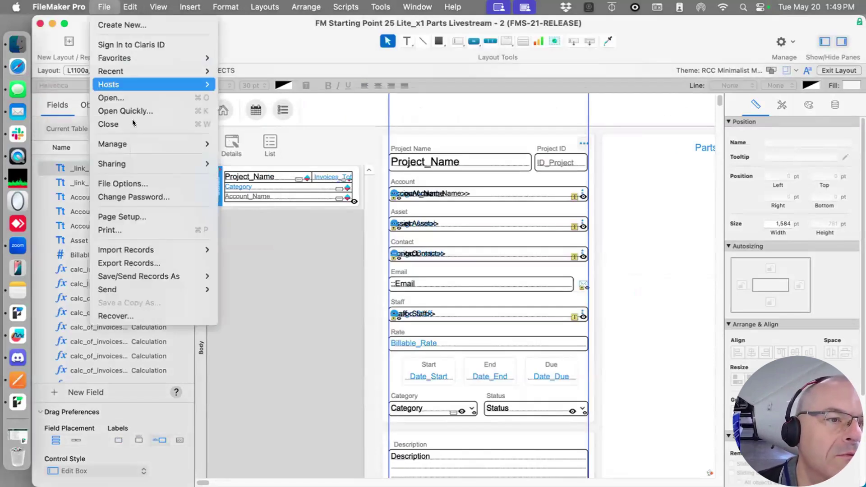
mouse_move(140, 138)
click(239, 143)
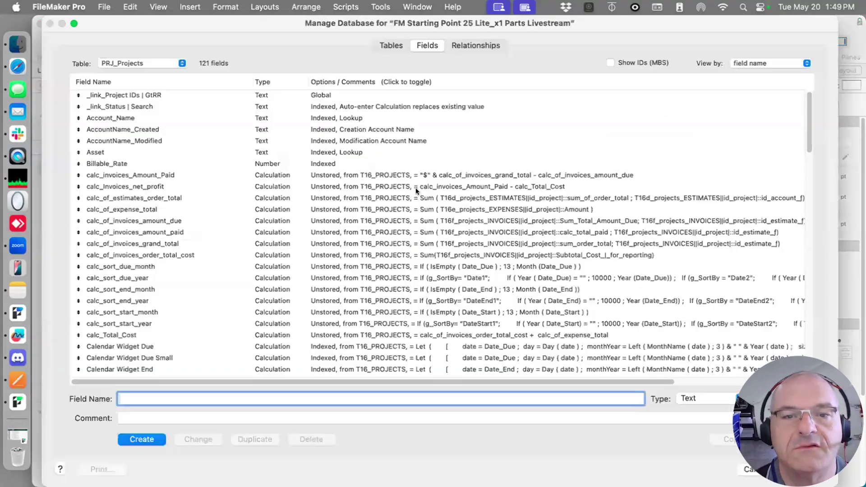
click(155, 59)
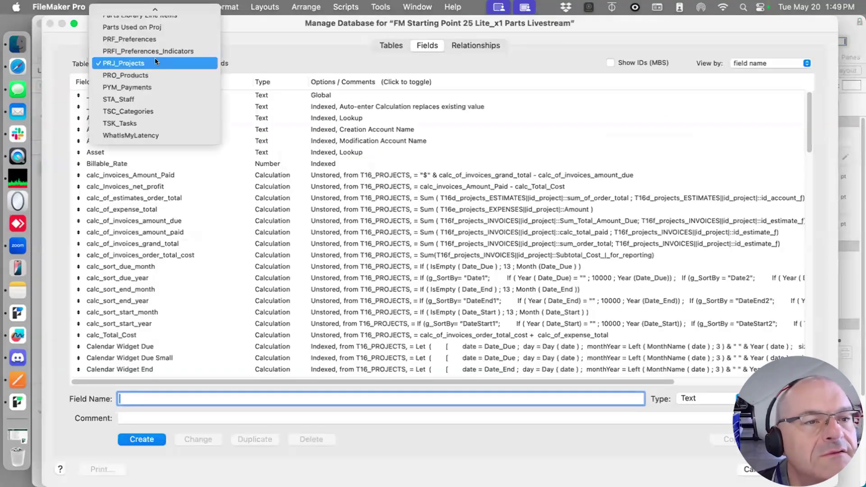
click(155, 61)
click(476, 45)
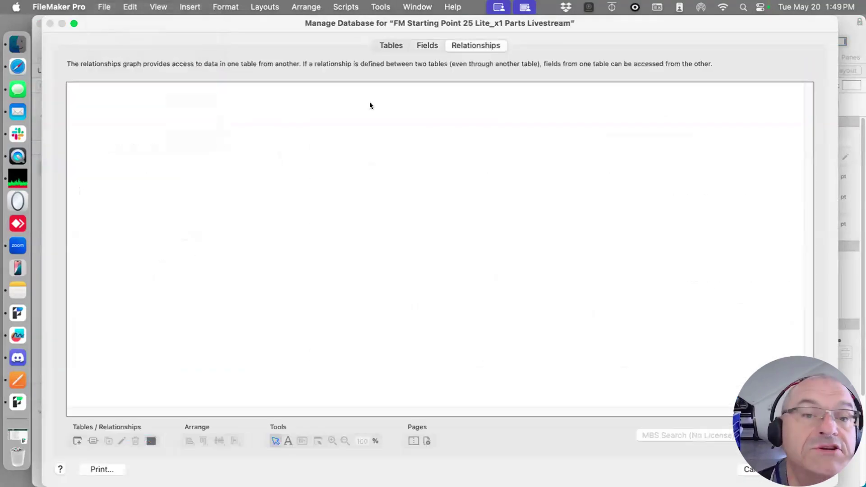
Move the T16_PROJECTS table occurrence up level with T16a_projects_ACCOUNTS and align T16y_projects_PROJECTS||Status with the column of related occurrences
scroll(277, 251, down, 20)
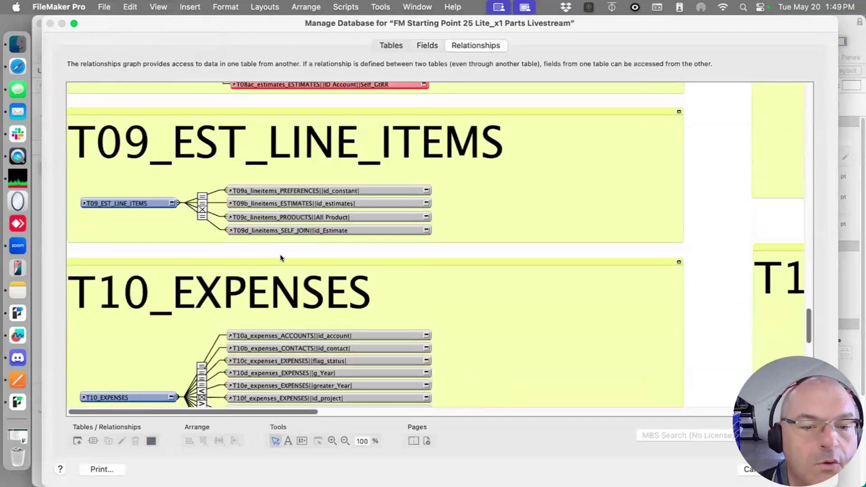
scroll(280, 254, up, 5)
drag(208, 411, 385, 410)
scroll(341, 360, up, 15)
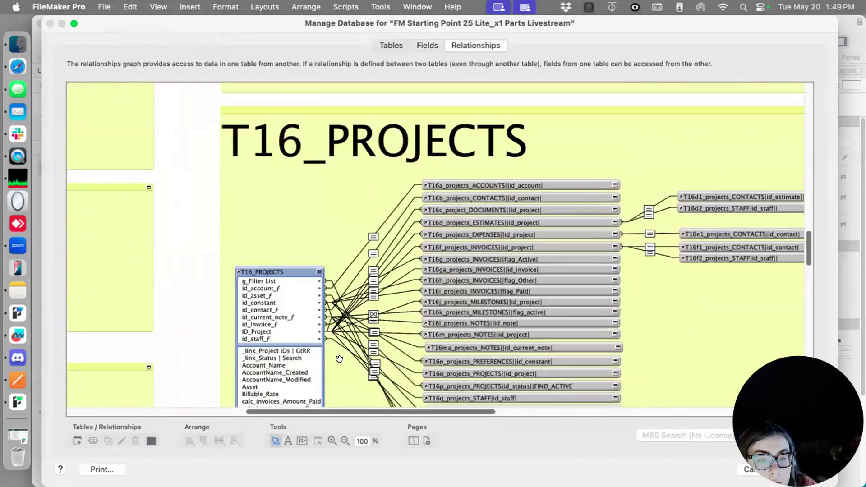
scroll(344, 359, down, 5)
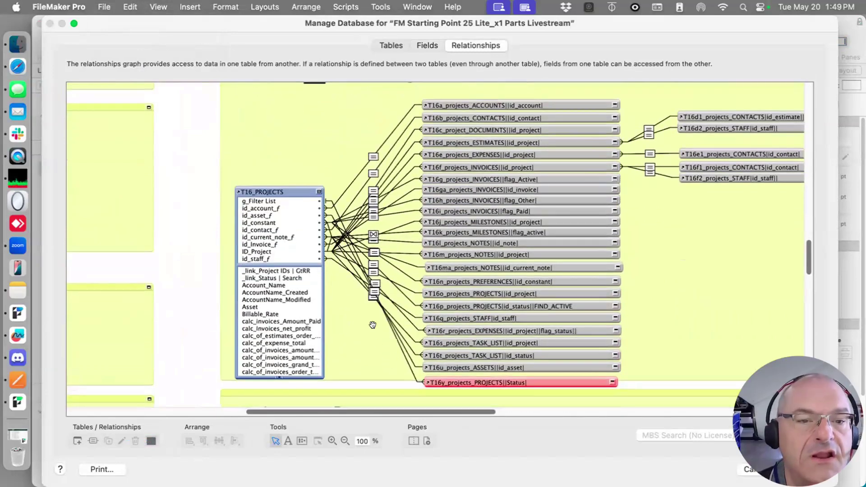
drag(305, 189, 304, 105)
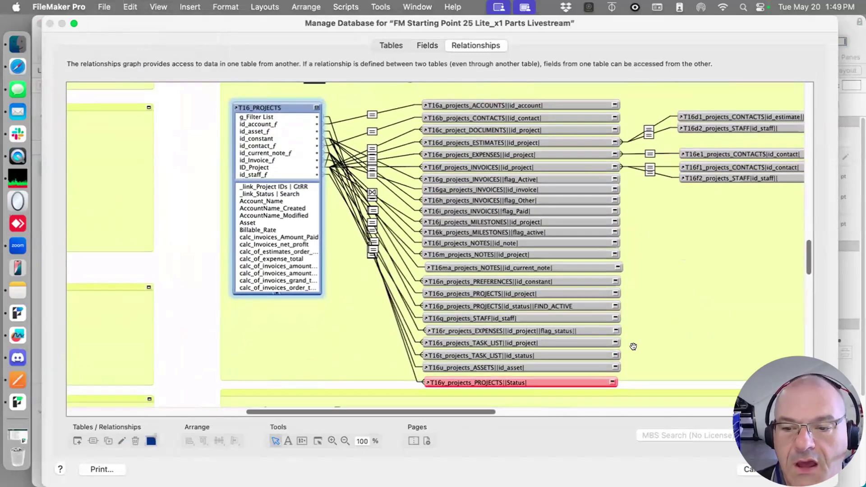
drag(614, 380, 583, 384)
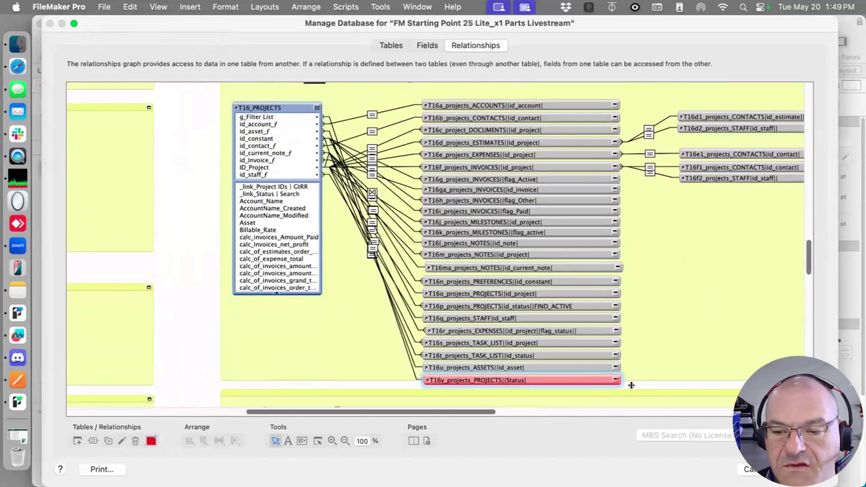
Shift the column of related T16 table occurrences slightly up inside the yellow note, leaving more room below T16y_projects_PROJECTS||Status
click(396, 386)
drag(399, 387, 622, 90)
drag(558, 99, 558, 82)
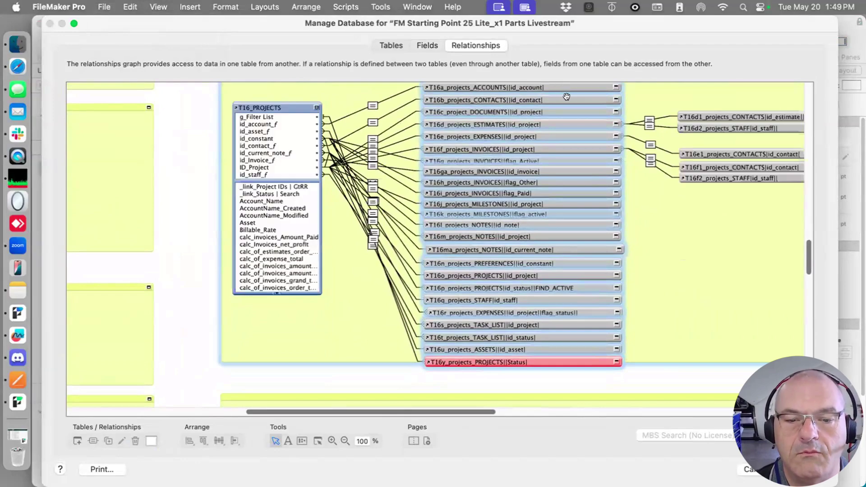
key(super+z)
scroll(544, 249, down, 1)
scroll(545, 249, down, 5)
scroll(271, 194, up, 10)
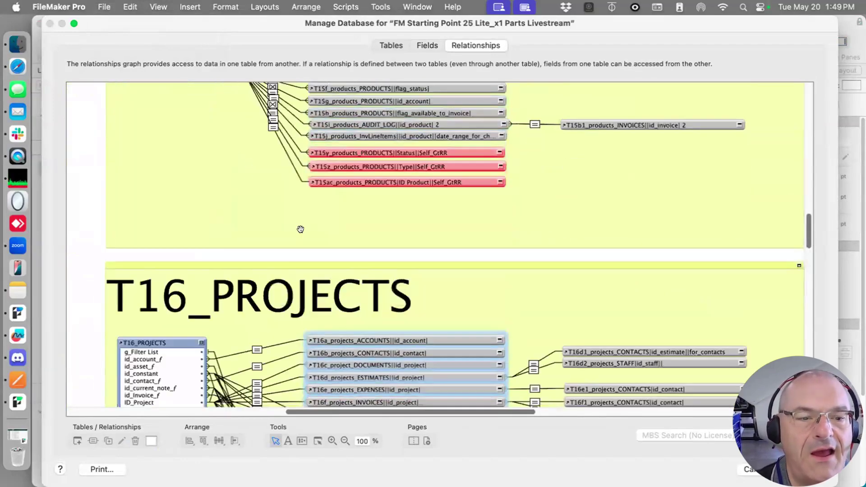
scroll(367, 339, down, 5)
drag(373, 97, 377, 90)
click(362, 391)
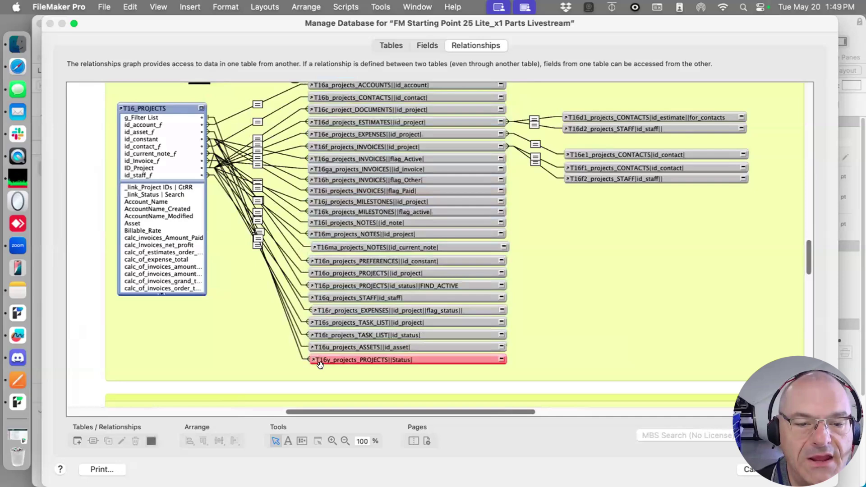
Uncover the projects layout behind the database definition window and compare it with the T16_PROJECTS relationships
drag(478, 20, 469, 284)
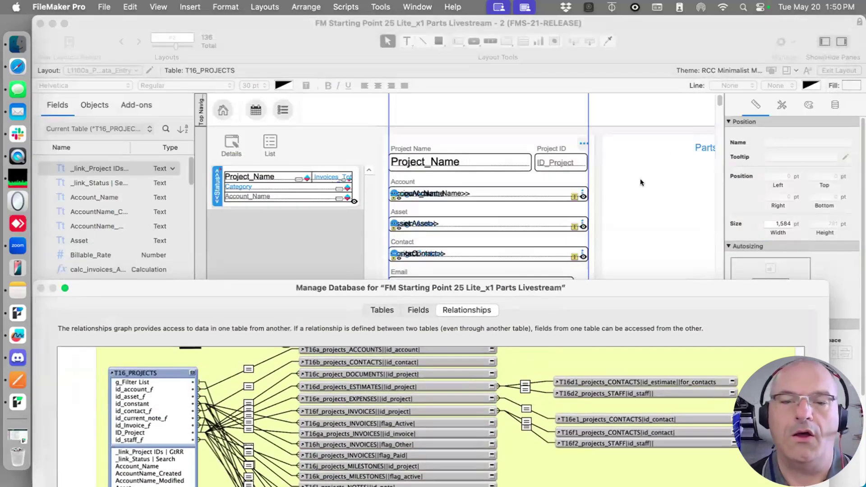
drag(584, 292, 566, 49)
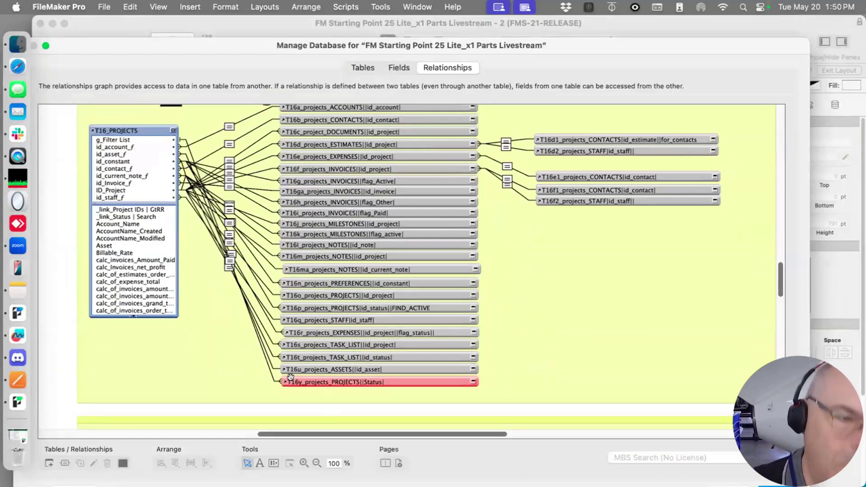
drag(260, 42, 273, 36)
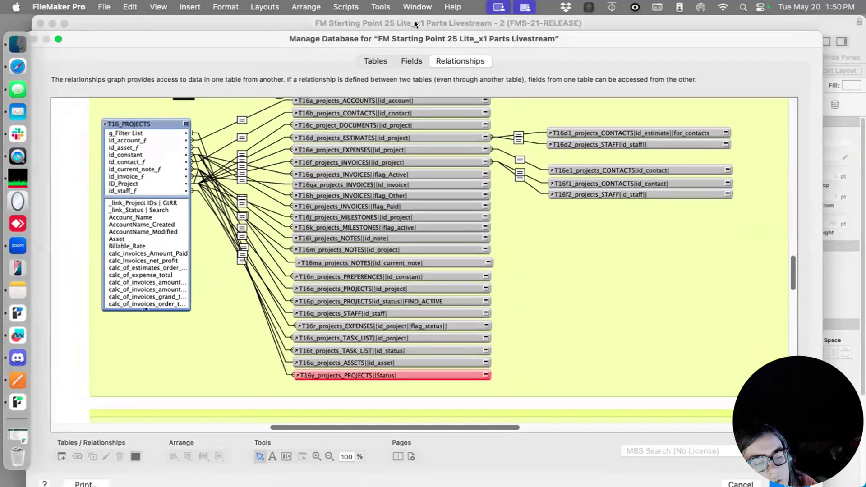
drag(390, 37, 396, 22)
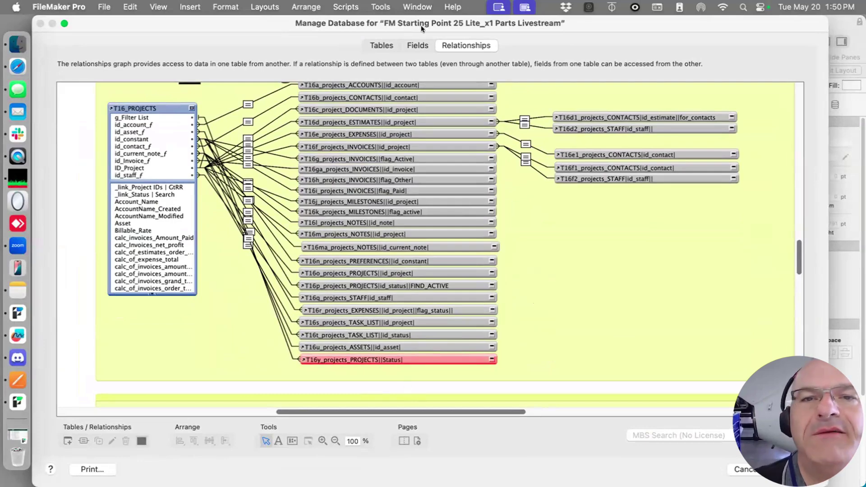
drag(421, 27, 424, 373)
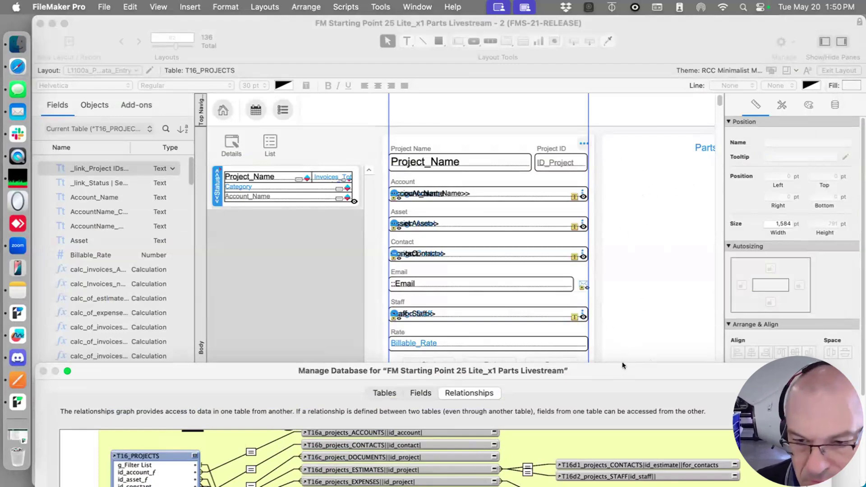
drag(621, 366, 620, 13)
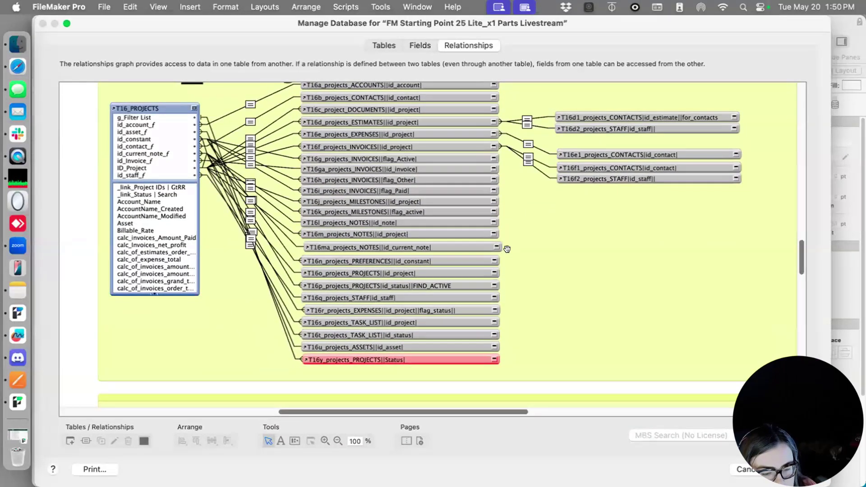
scroll(484, 297, down, 10)
scroll(482, 288, up, 6)
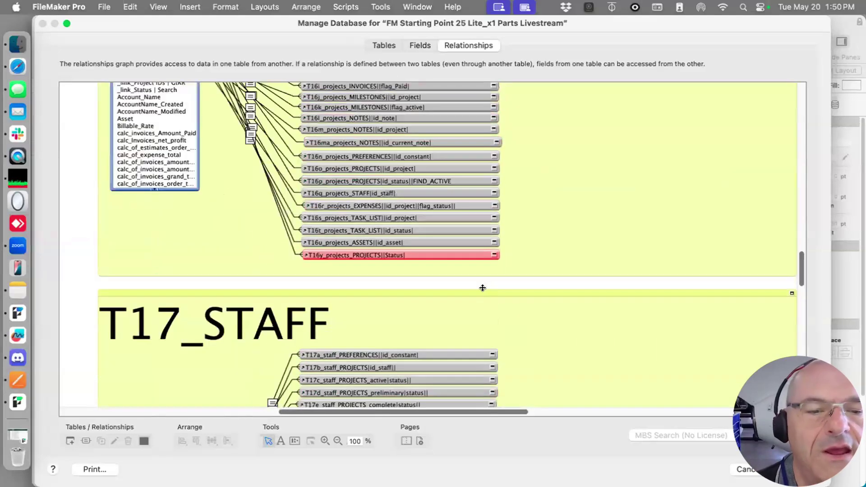
Align T05k_contacts_EMAIL_FORMS||Email_Record# with the column of occurrences related to T05_CONTACTS
scroll(482, 288, down, 10)
scroll(497, 294, down, 8)
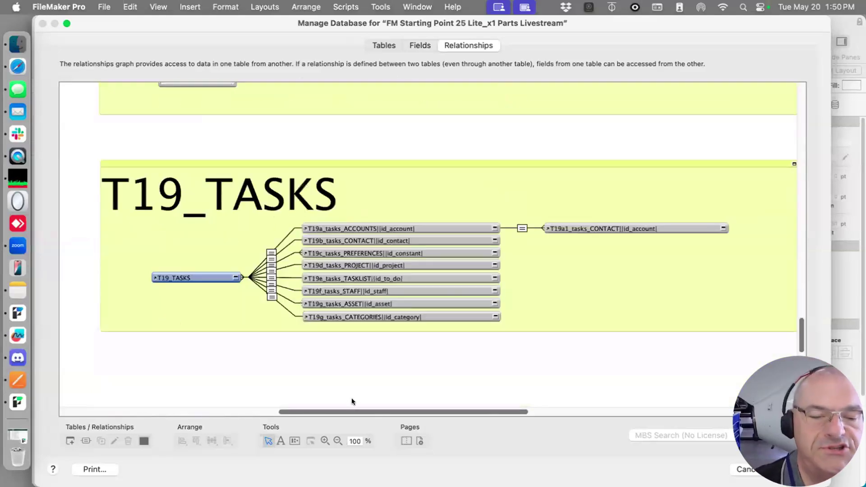
drag(334, 411, 153, 408)
scroll(198, 349, down, 20)
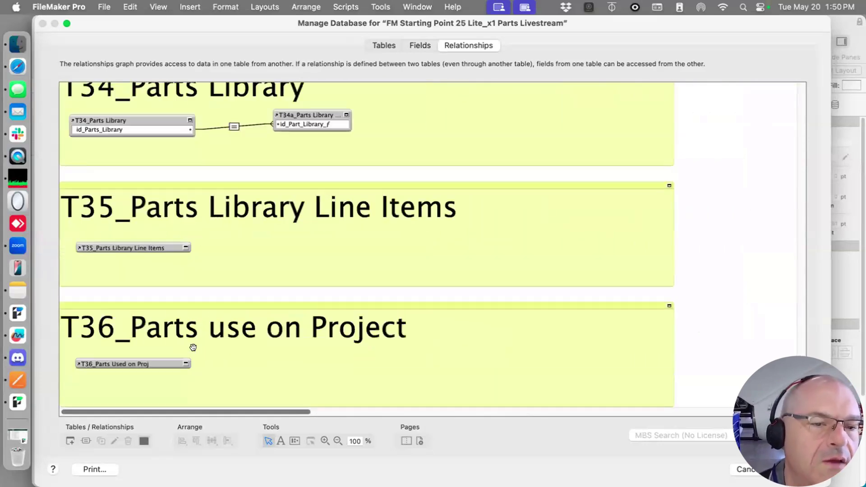
scroll(200, 344, up, 20)
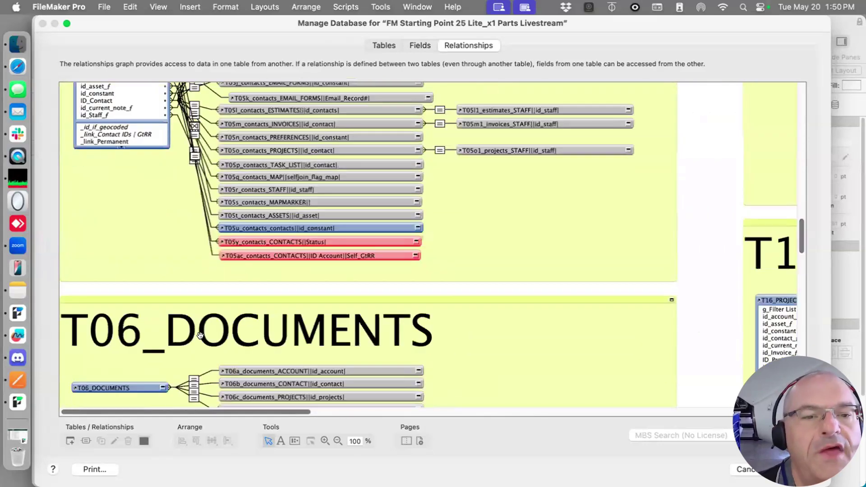
scroll(200, 340, up, 5)
scroll(210, 345, down, 5)
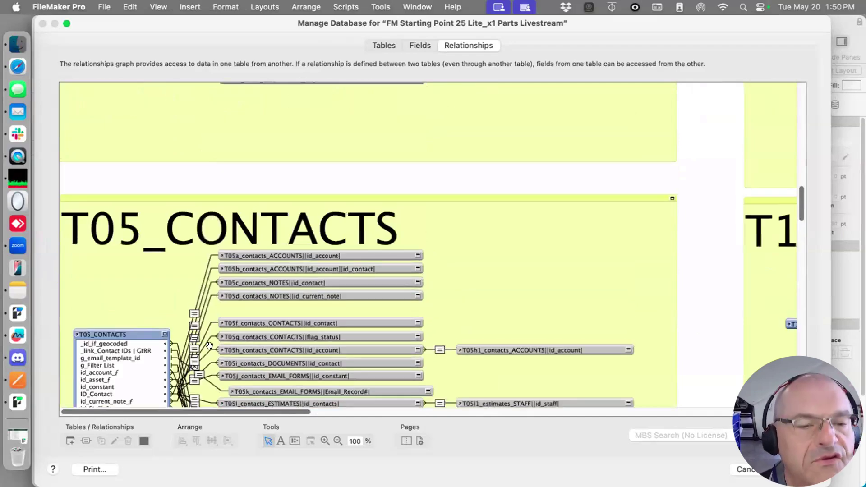
drag(316, 250, 306, 242)
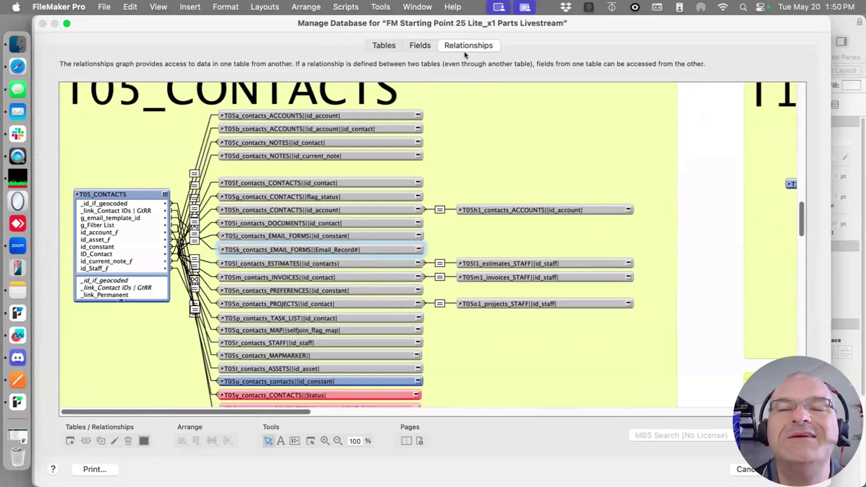
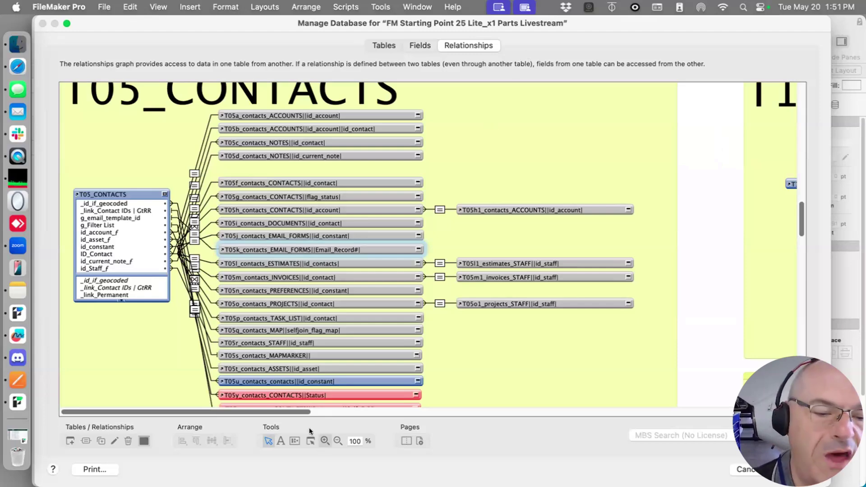
Start a new table occurrence for the T16_PROJECTS group, based on the Parts Used on Proj table
drag(306, 412, 504, 401)
scroll(483, 369, down, 5)
scroll(483, 368, down, 8)
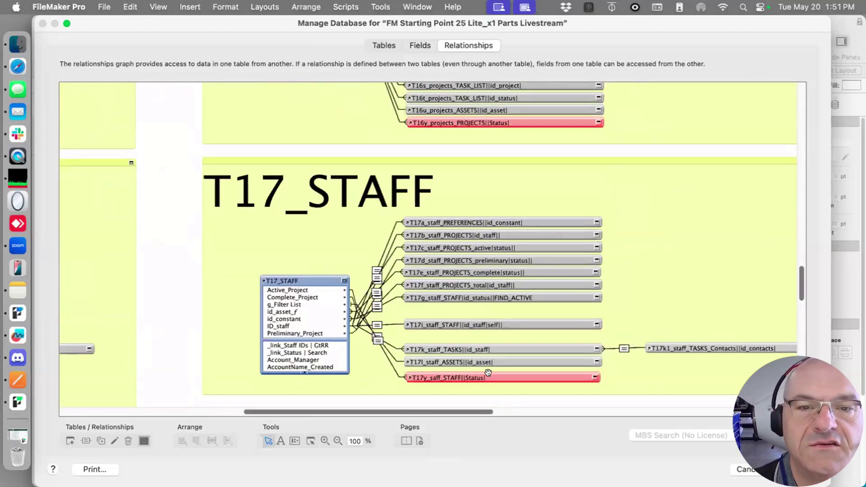
scroll(484, 368, up, 3)
click(70, 440)
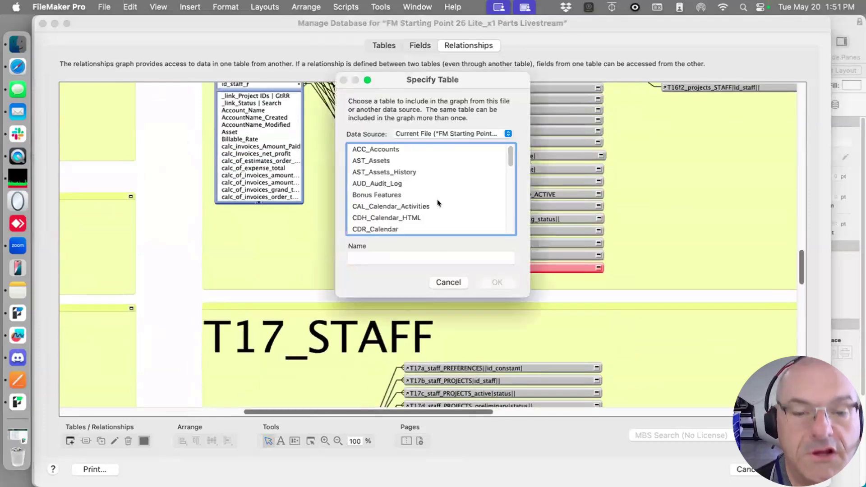
scroll(440, 205, down, 10)
scroll(436, 195, up, 2)
scroll(438, 194, up, 3)
scroll(431, 202, down, 2)
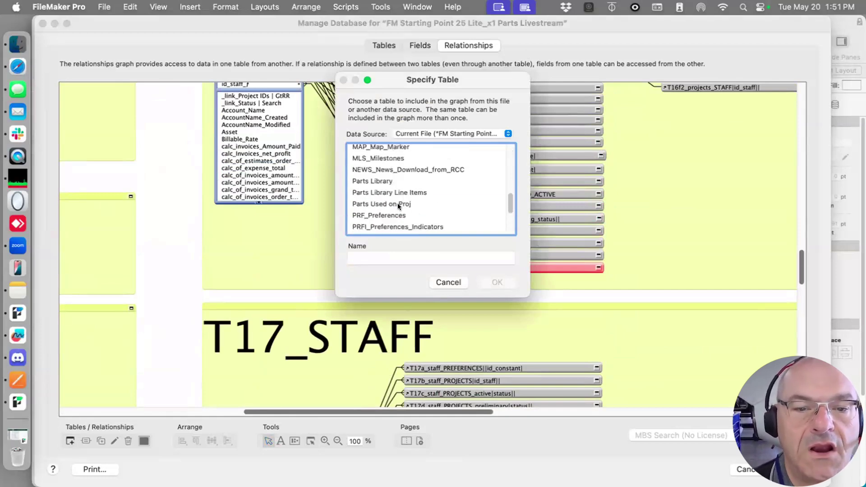
click(405, 205)
Name the new occurrence T16v_Parts Used on Proj and add it to the relationships graph
click(348, 258)
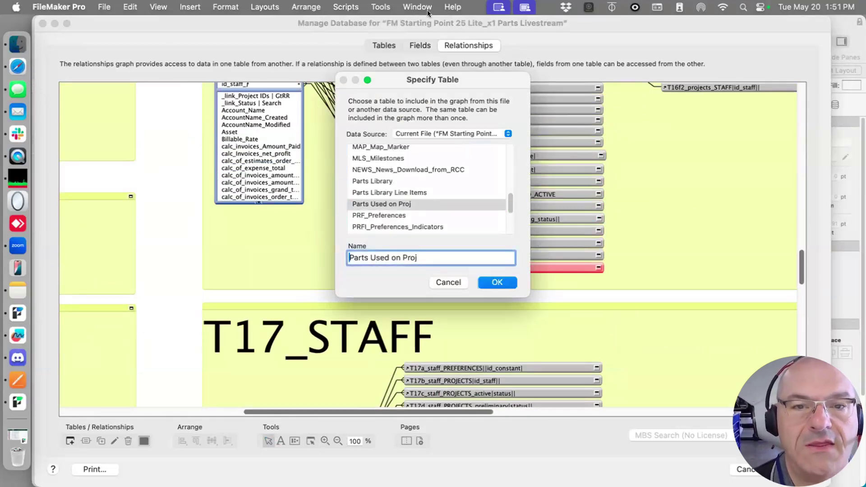
drag(458, 73, 671, 68)
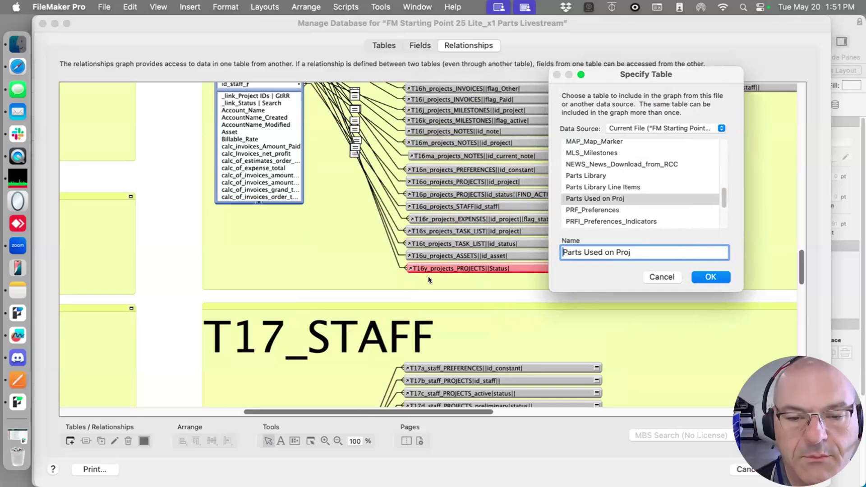
text(T1)
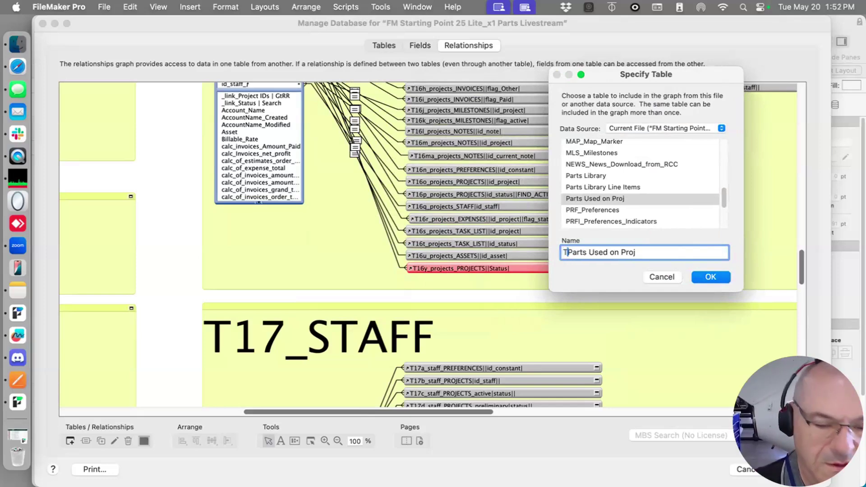
text(5)
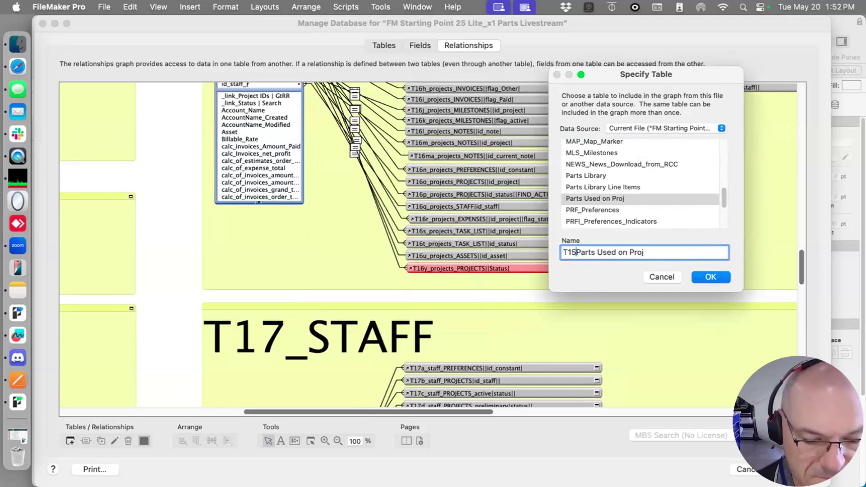
text(v_)
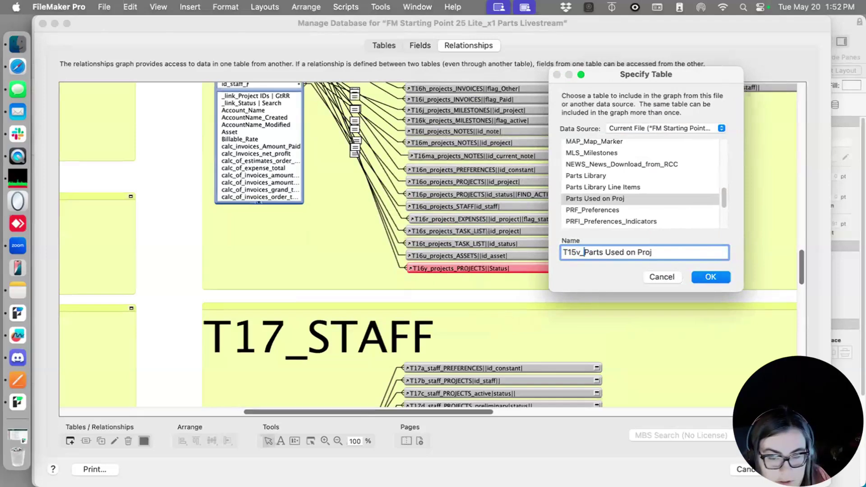
key(Left)
key(Left)
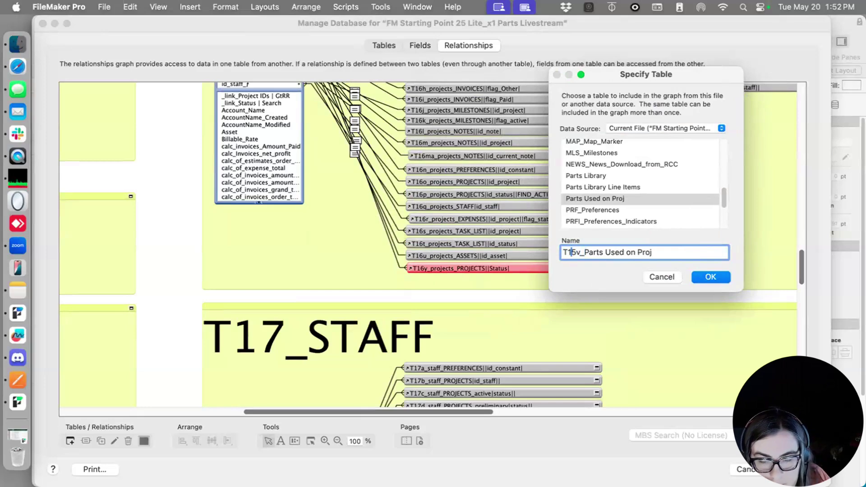
key(BackSpace)
text(6)
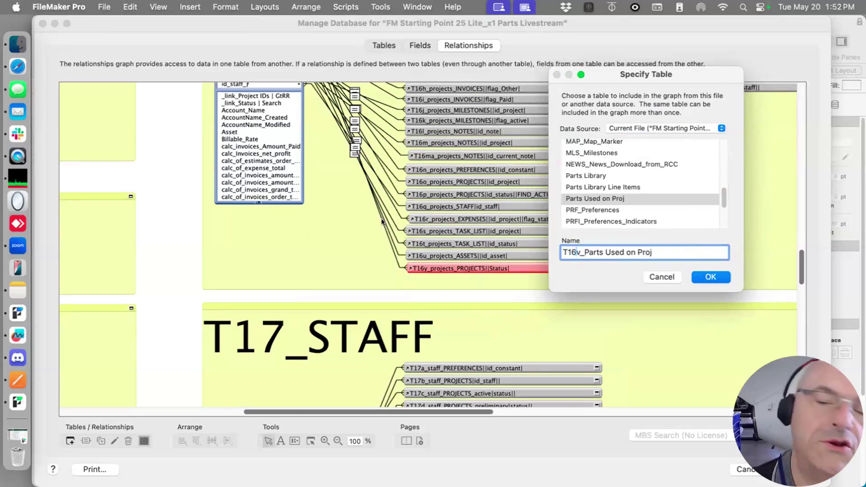
click(698, 276)
Place T16v_Parts Used on Proj below T16u_projects_ASSETS, shifting T16y_projects_PROJECTS||Status down and widening the new occurrence to the column's width
drag(426, 215, 529, 306)
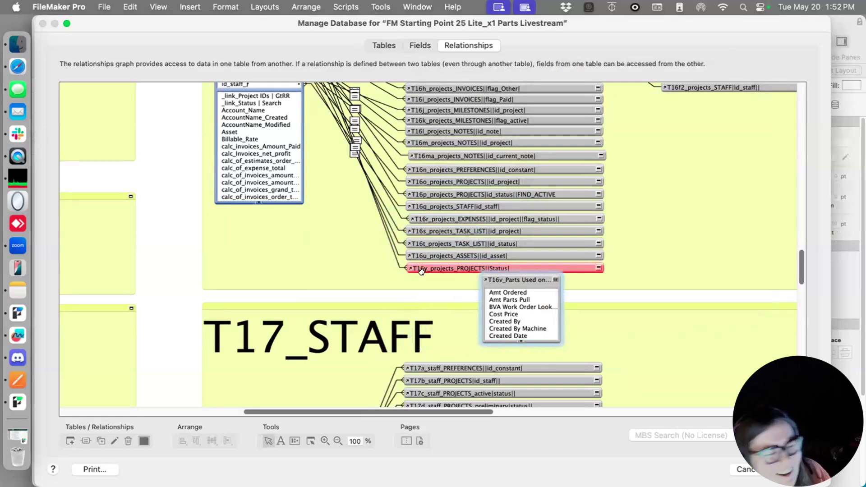
drag(421, 268, 421, 287)
drag(492, 276, 415, 270)
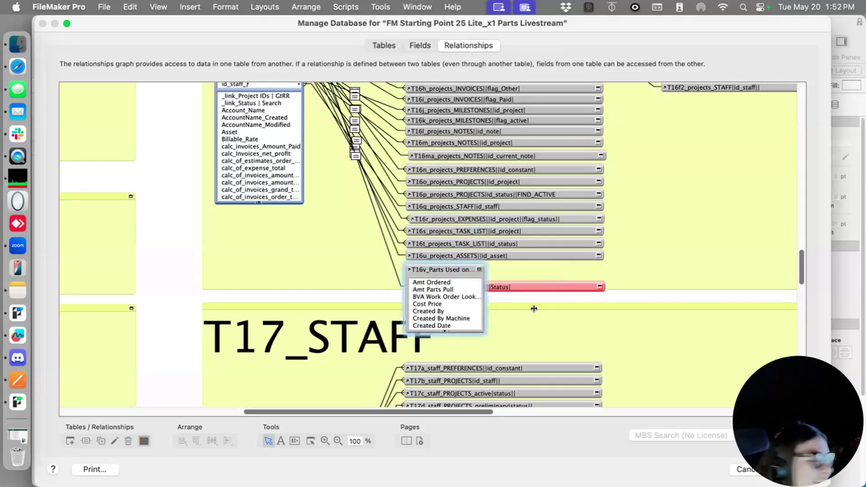
drag(487, 316, 605, 317)
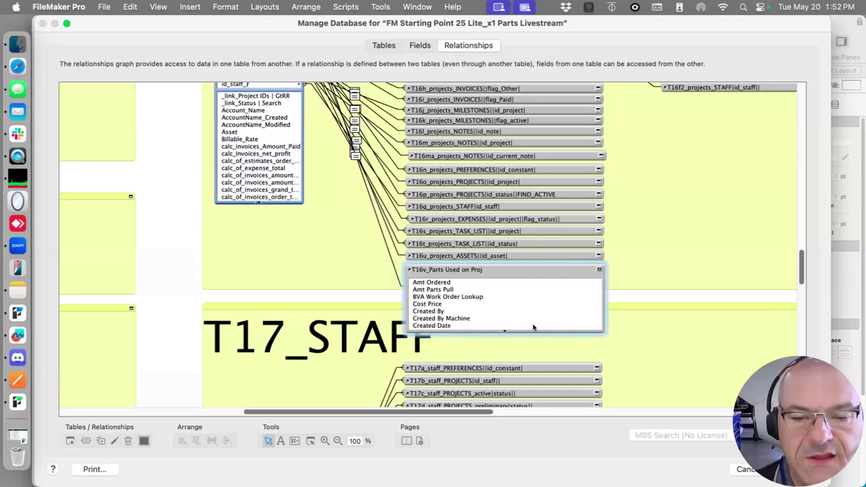
Check the fields in T16v_Parts Used on Proj for a project key and display the Parts Used on Proj table's field definitions
click(504, 327)
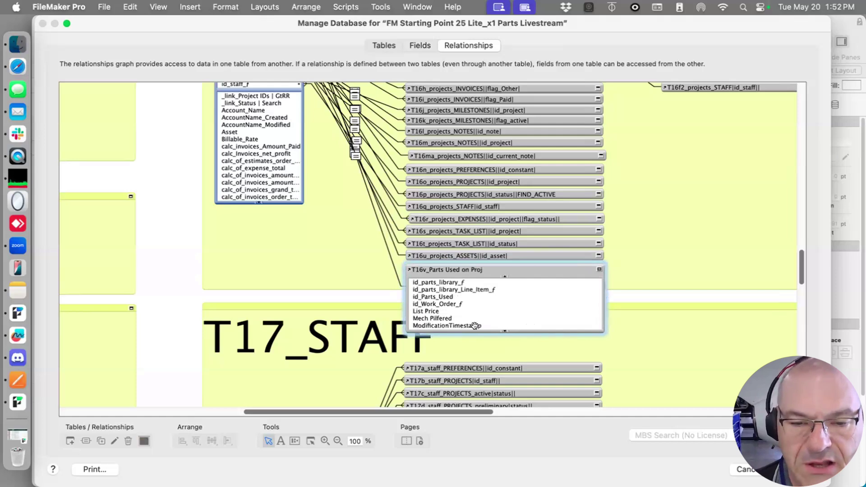
click(503, 330)
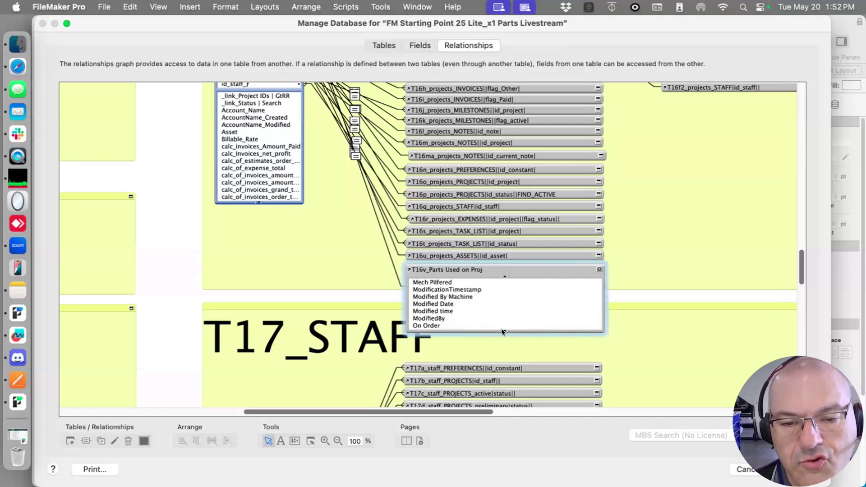
click(420, 45)
click(131, 62)
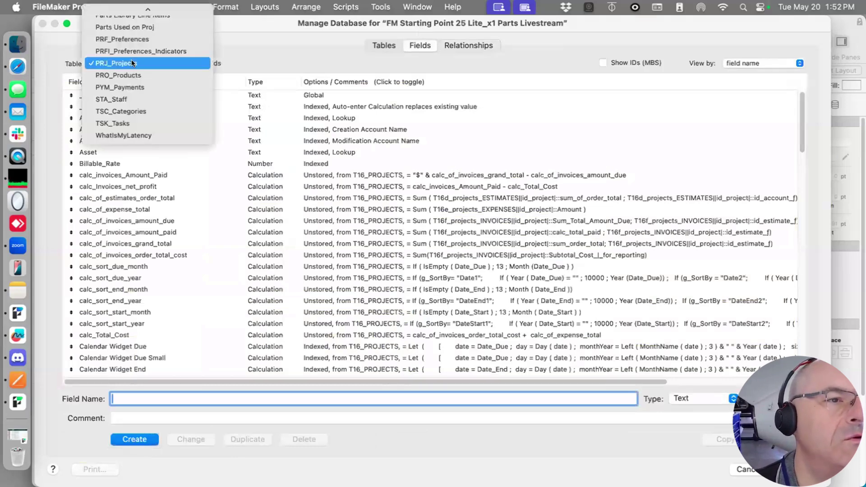
scroll(117, 121, up, 3)
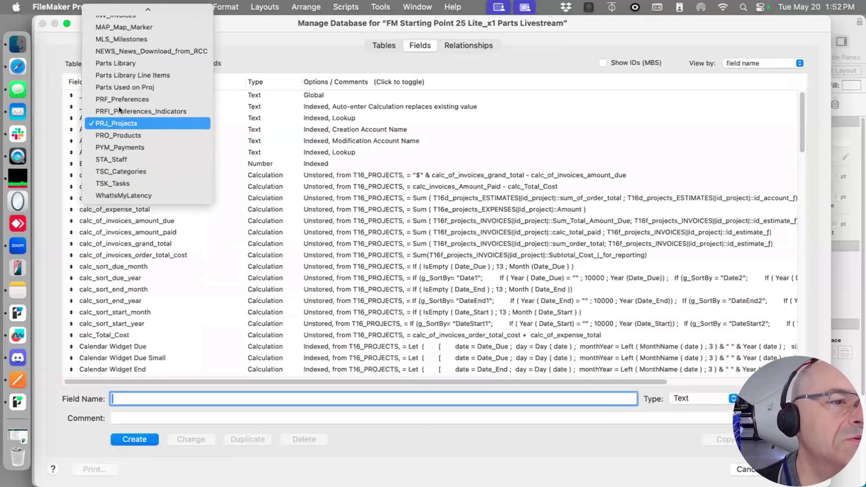
click(126, 88)
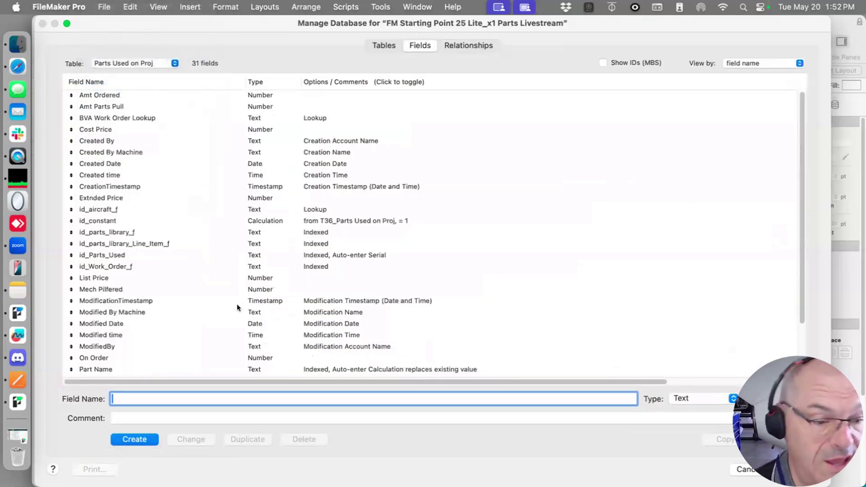
Create a text field named id_proj_f in the Parts Used on Proj table
text(if_)
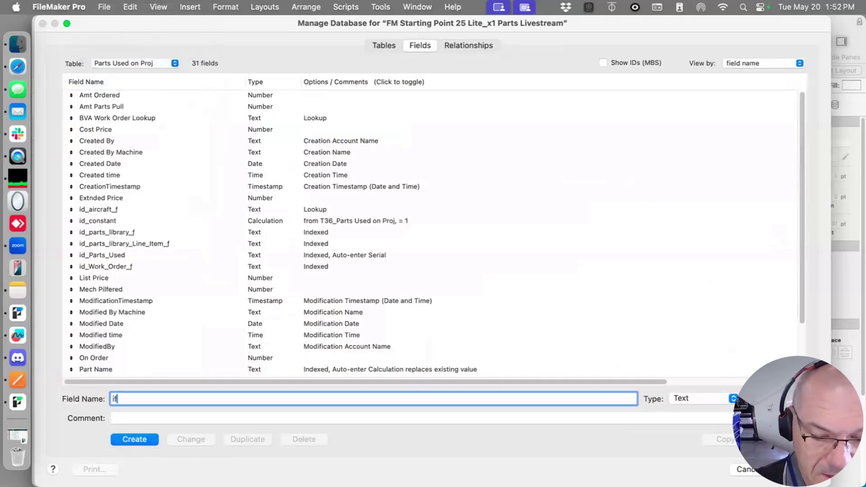
key(BackSpace)
key(BackSpace)
key(BackSpace)
text(id)
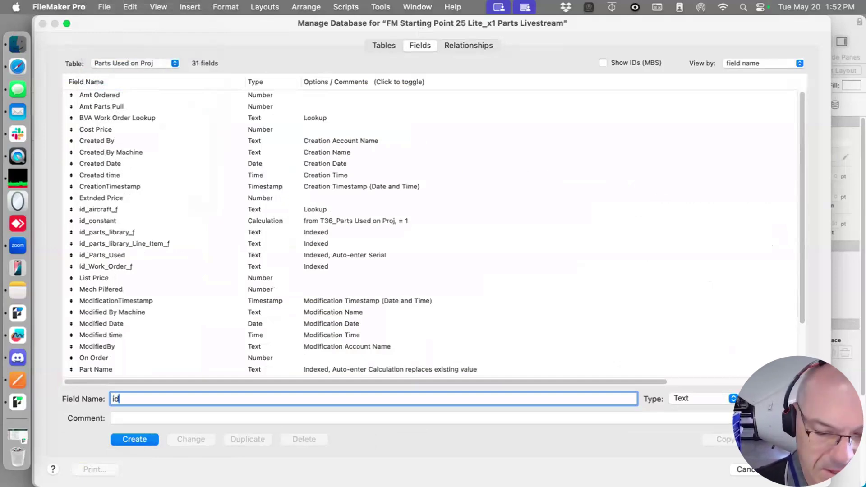
text(_proj)
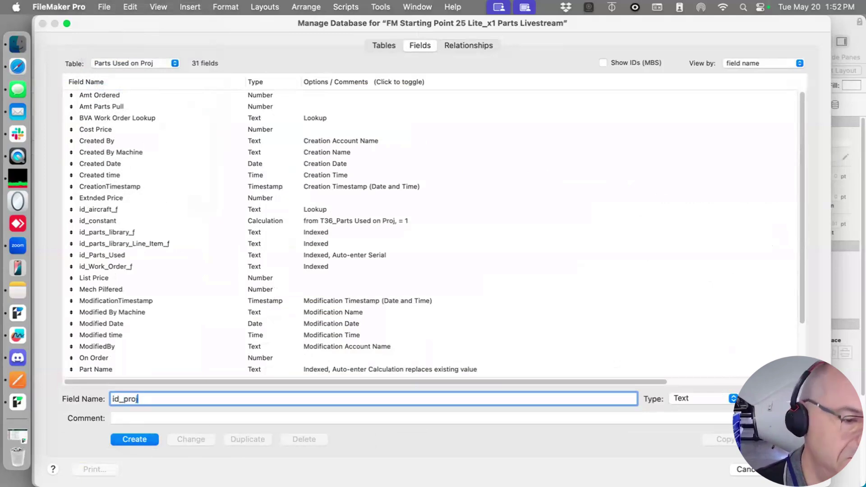
text(_)
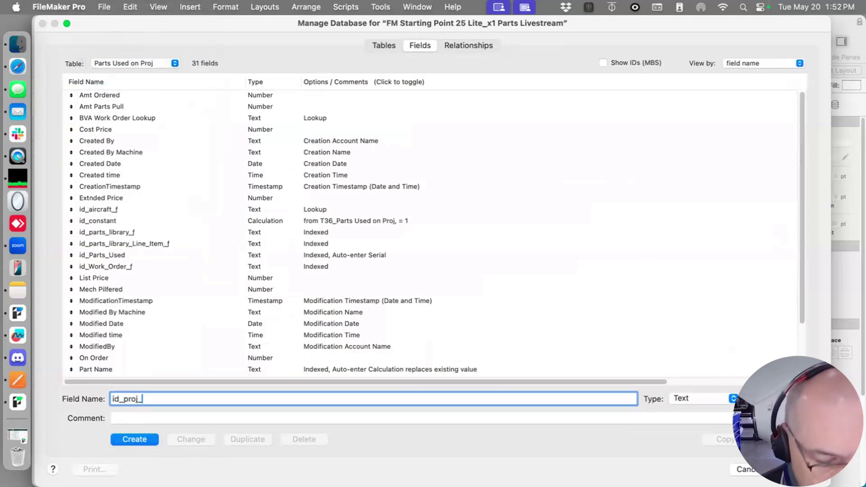
text(f)
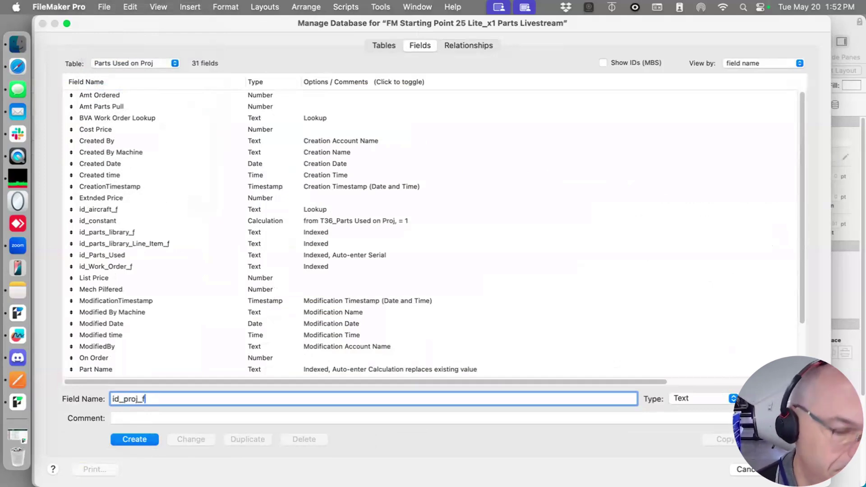
click(137, 438)
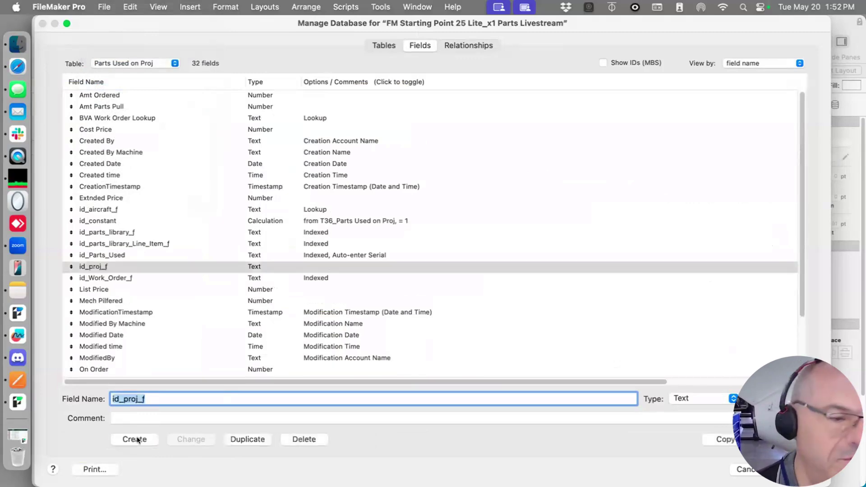
Relate id_proj_f in T16v_Parts Used on Proj to ID_Project in T16_PROJECTS and nudge the T16v occurrence slightly upward
click(469, 45)
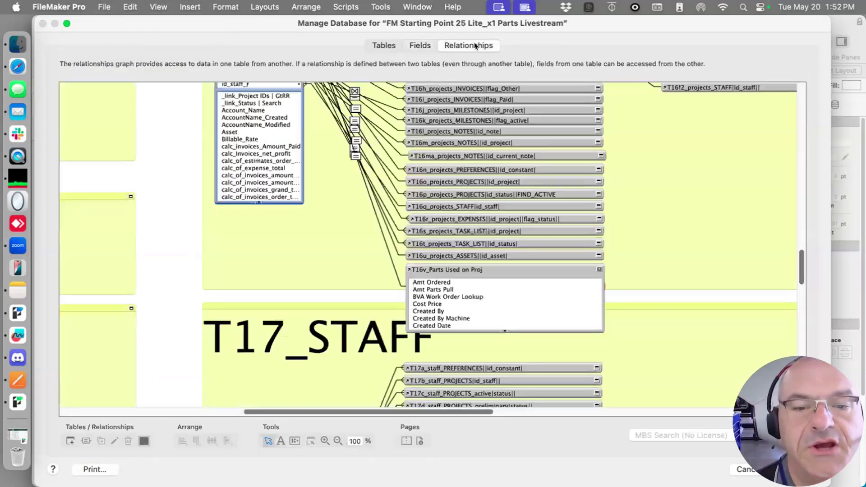
scroll(504, 332, down, 10)
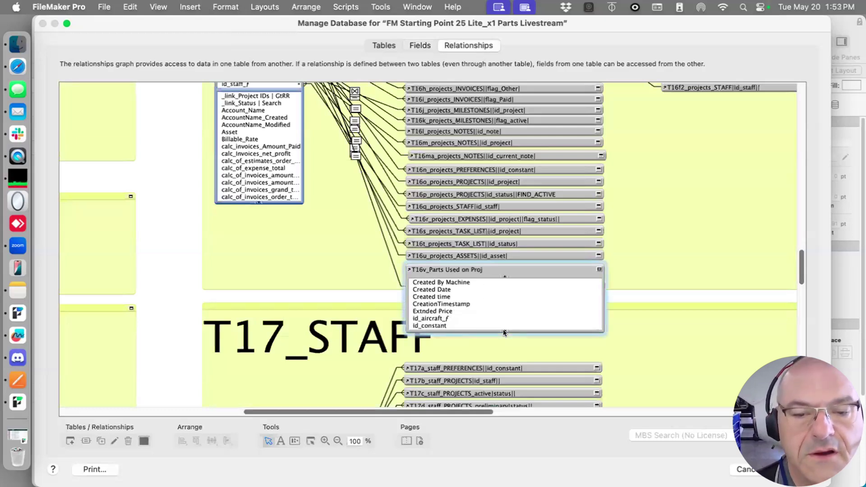
click(500, 328)
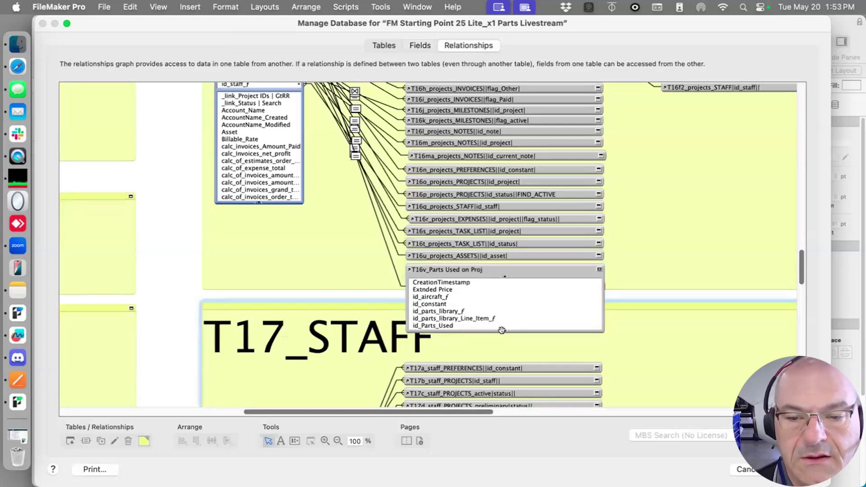
click(503, 328)
drag(430, 317, 247, 161)
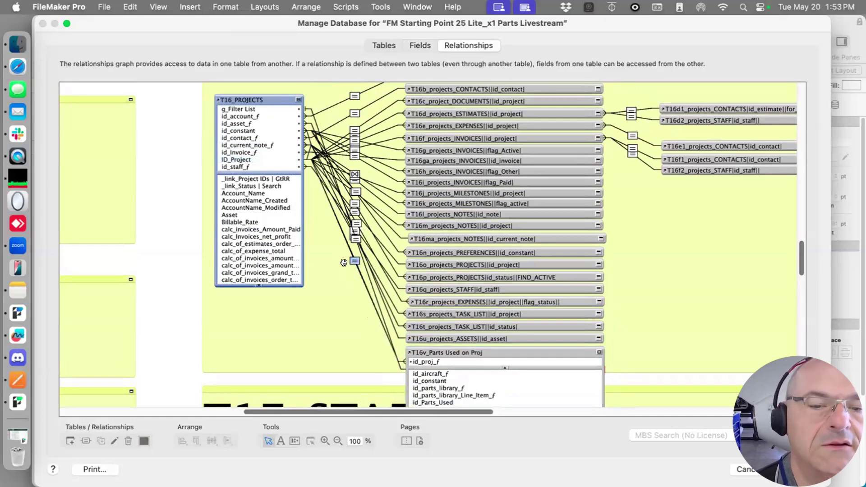
mouse_move(426, 348)
mouse_down()
mouse_move(431, 405)
mouse_move(440, 346)
mouse_move(432, 350)
mouse_up()
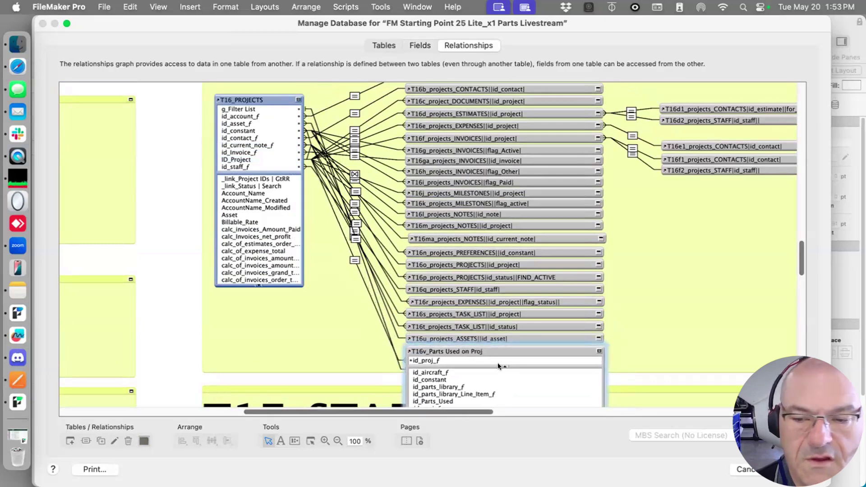
Collapse T16v_Parts Used on Proj, nudge T16y_projects_PROJECTS||Status slightly upward to close the gap, and save the relationship changes
click(595, 350)
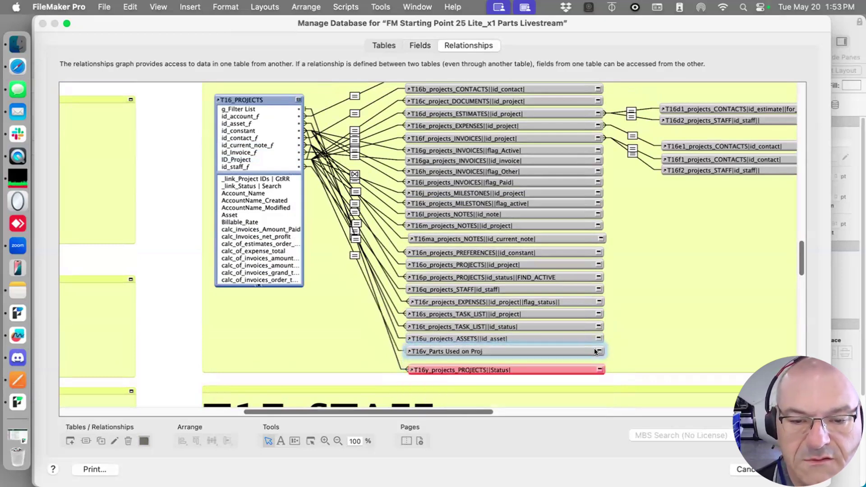
drag(511, 370, 511, 366)
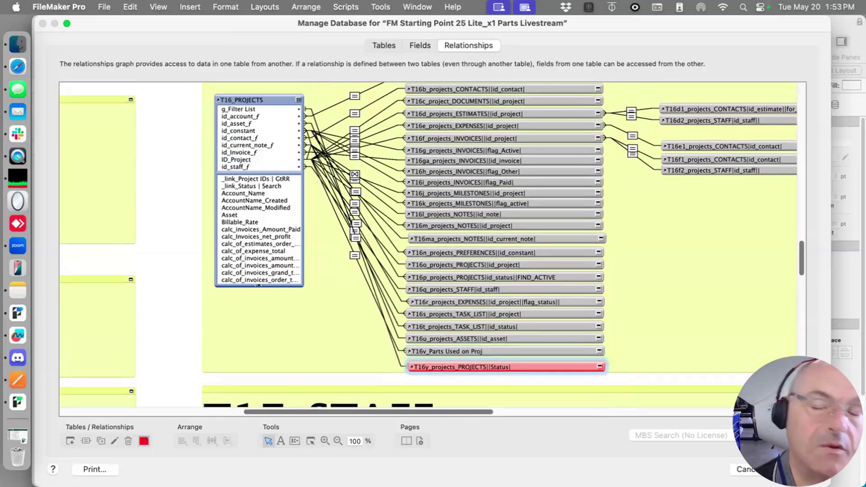
click(795, 469)
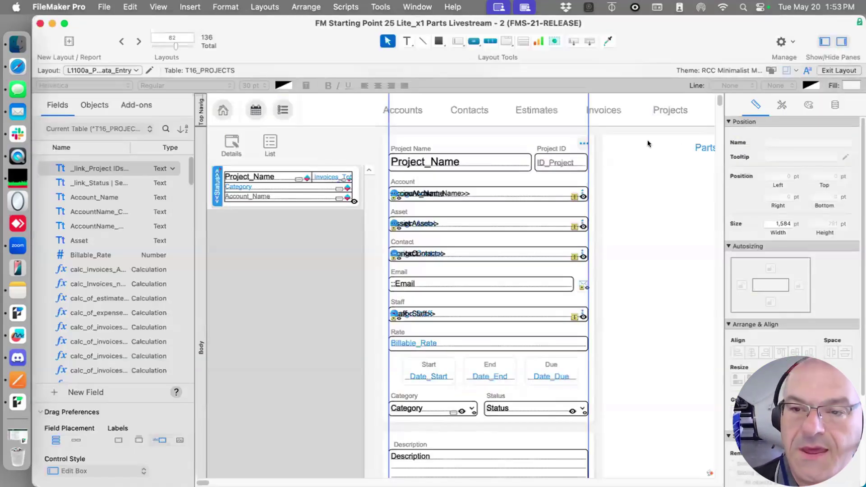
Place a 12-row portal about 821 by 387 pt on the project layout's Parts tab, showing records from T16v_Parts Used on Proj
click(522, 41)
drag(606, 161, 667, 391)
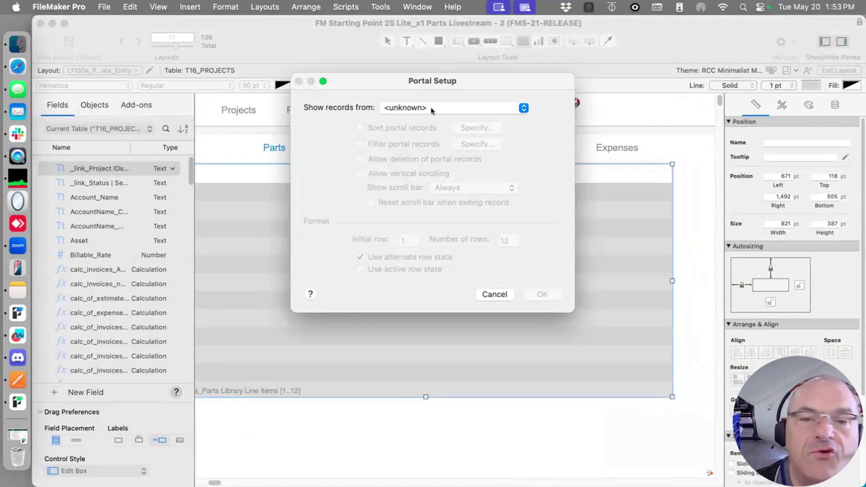
click(447, 105)
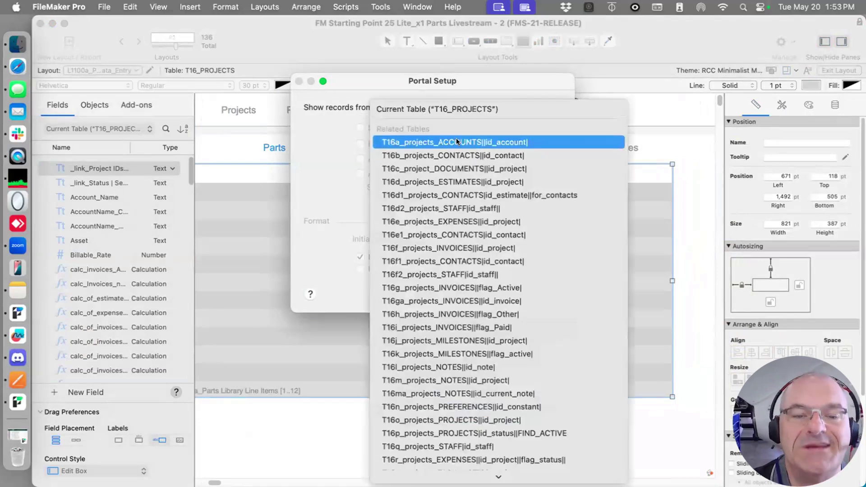
mouse_move(507, 477)
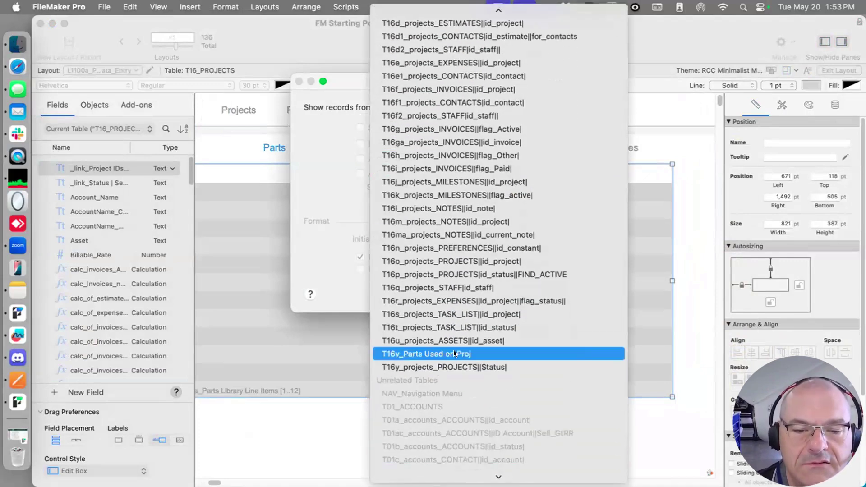
click(454, 354)
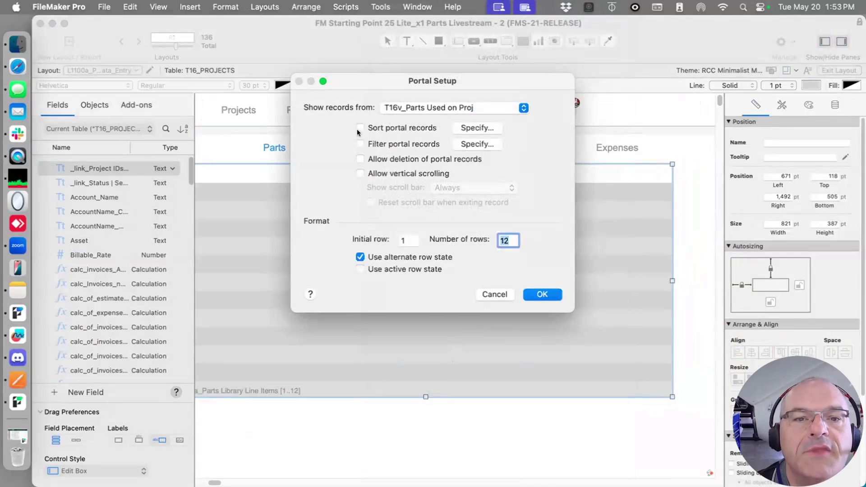
click(542, 294)
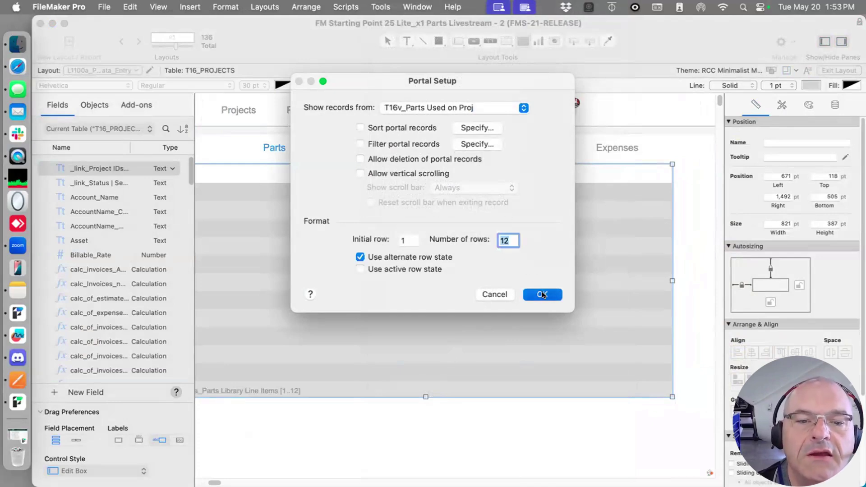
Add the Part Name, Part Number and Selling Price fields to the T16v_Parts Used on Proj portal
scroll(345, 180, down, 10)
double_click(334, 166)
double_click(338, 176)
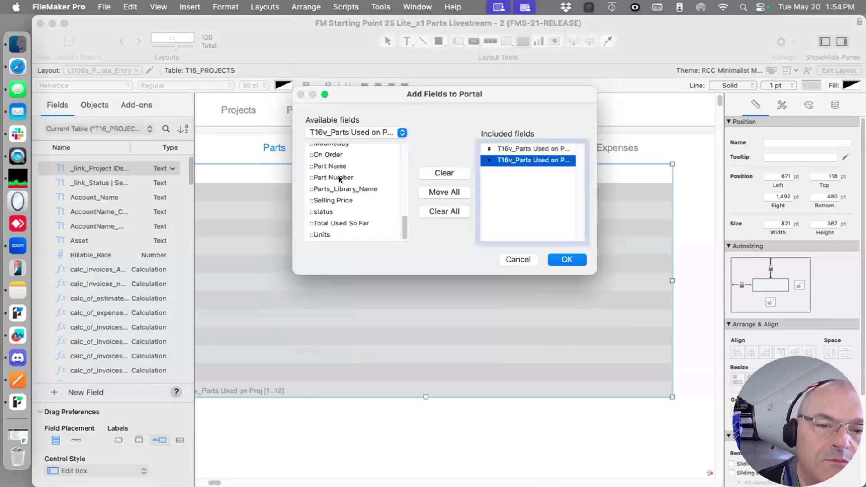
double_click(333, 200)
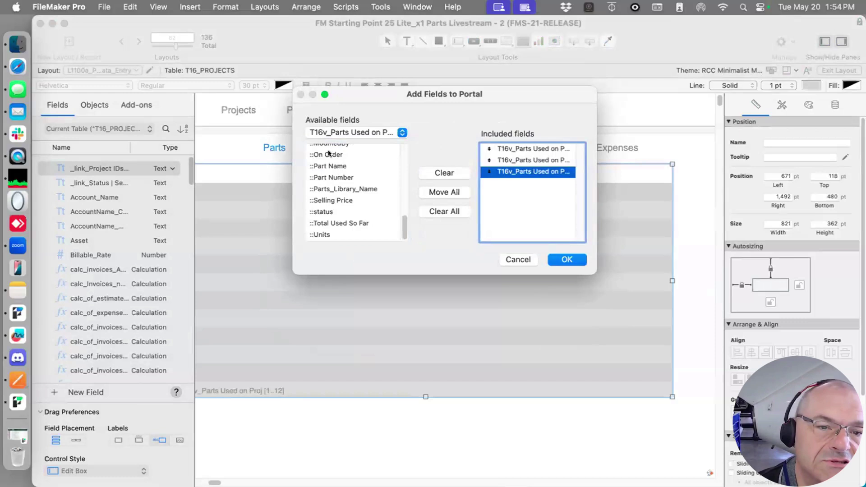
click(581, 264)
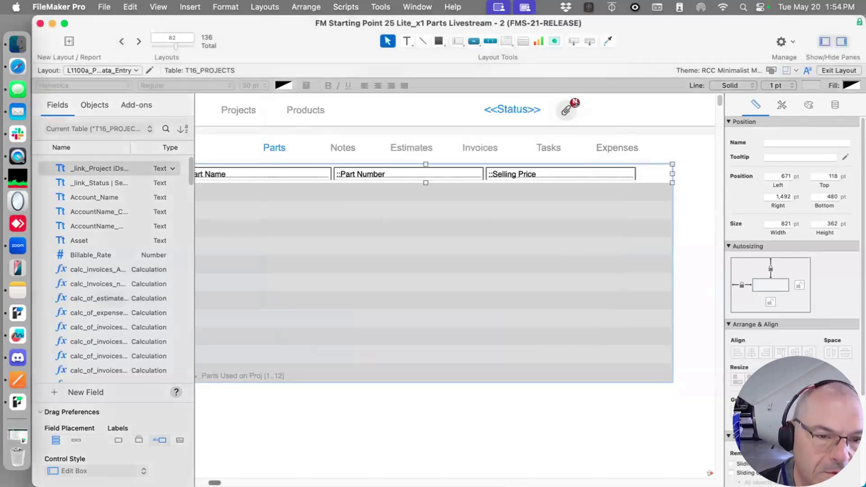
scroll(212, 479, left, 5)
scroll(418, 247, right, 2)
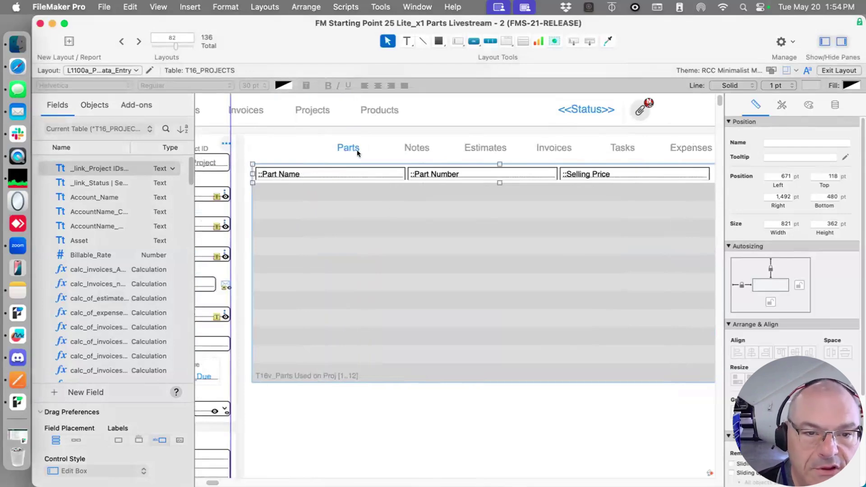
Preview the Parts portal on the Logo Redesign project in Browse mode, ending back in Layout mode
key(super+b)
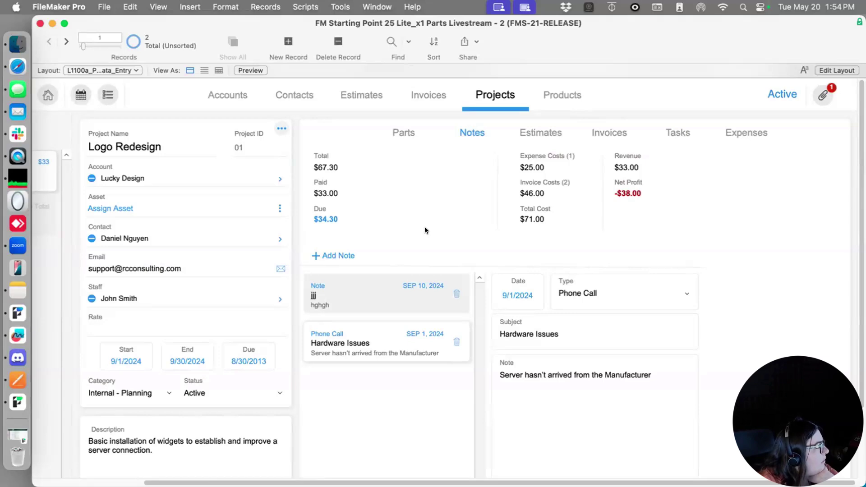
click(402, 132)
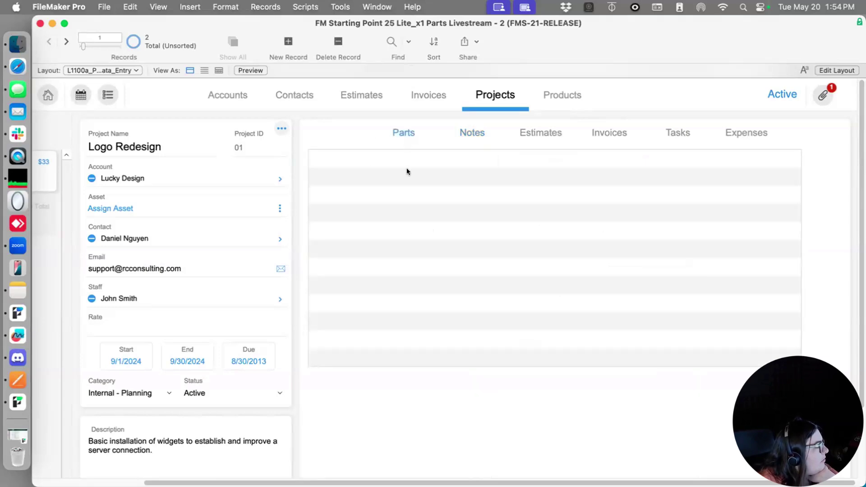
key(super+l)
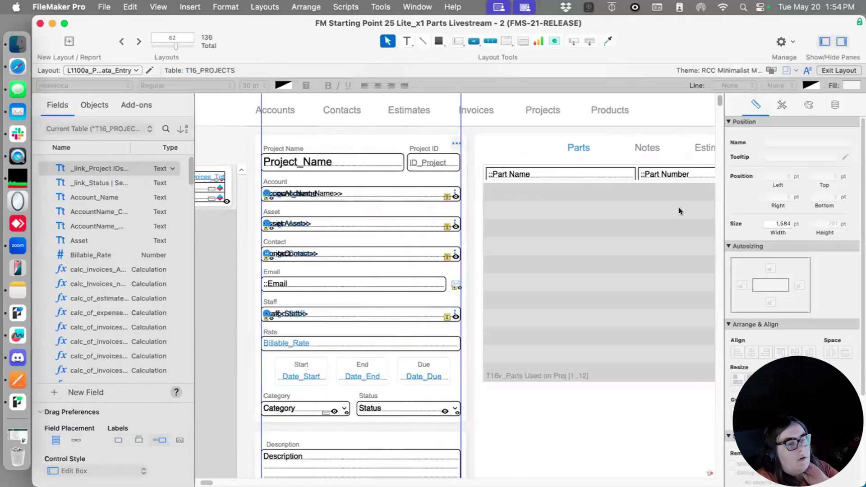
Create a label for the portal's Part Name field, place it above the portal's first column and enlarge it to about 97 by 21 pt
double_click(548, 173)
click(388, 401)
click(676, 424)
drag(465, 174, 515, 158)
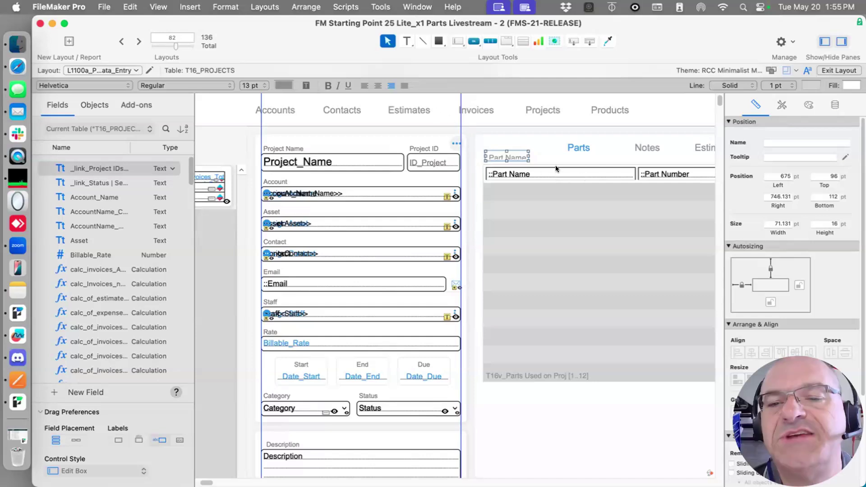
drag(528, 161, 532, 155)
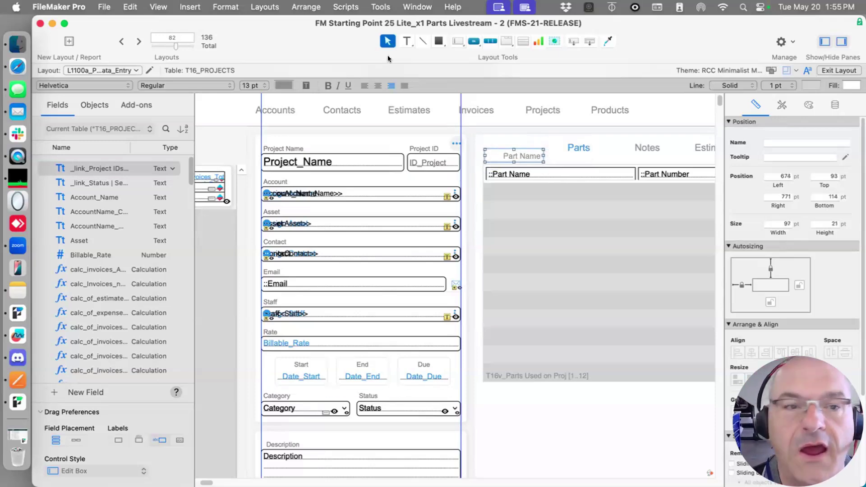
Move the projects window out of the way and show the Part Used on Project records in Browse mode
drag(331, 45, 478, 1)
click(635, 222)
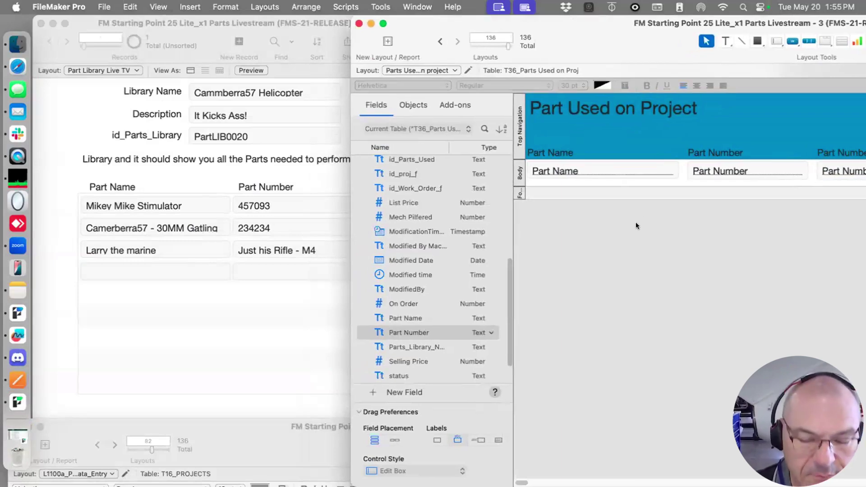
key(super+b)
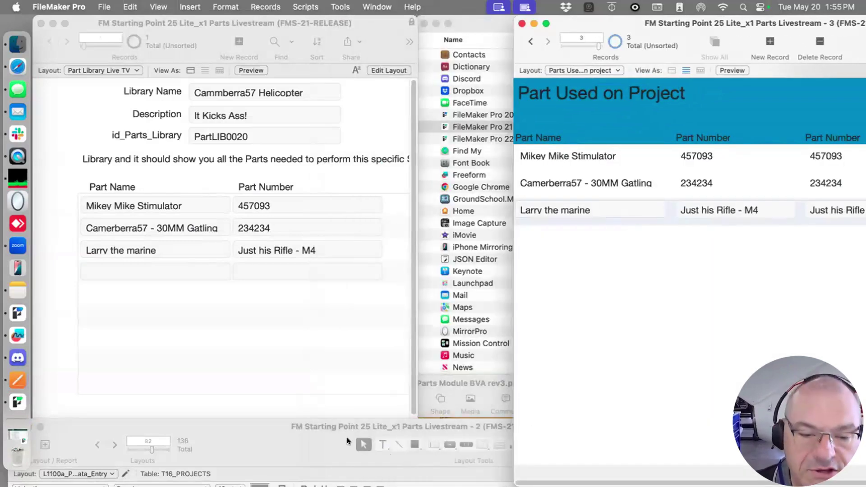
Check the Project ID field of the Logo Redesign project in both Browse and Layout mode
double_click(432, 413)
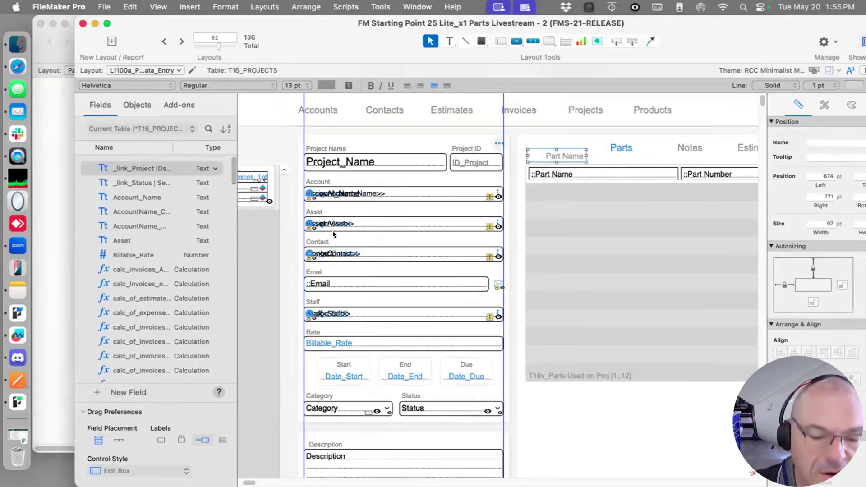
key(super+b)
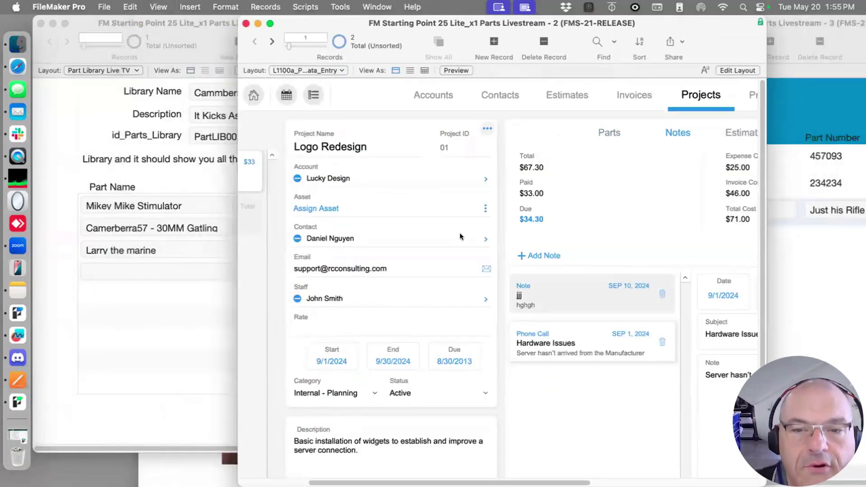
click(458, 145)
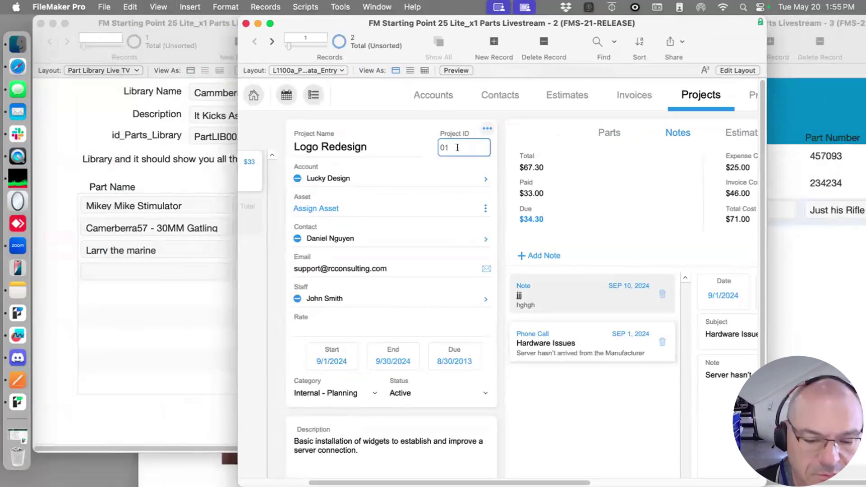
key(super+l)
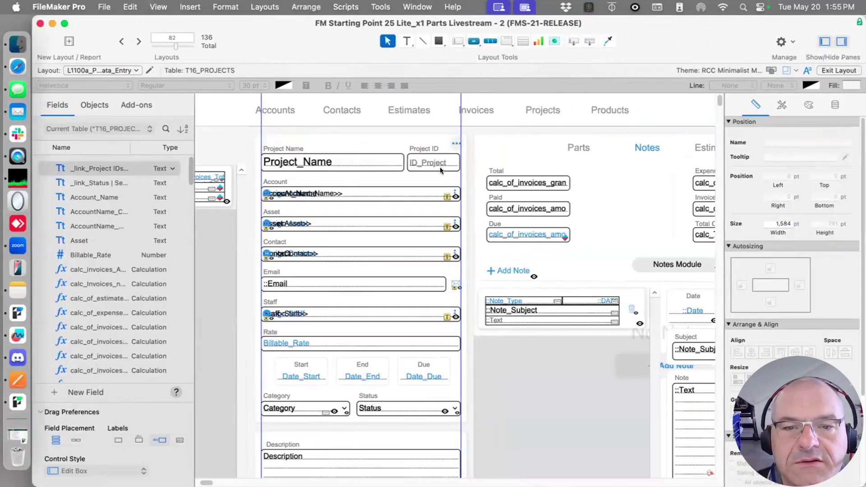
key(super+b)
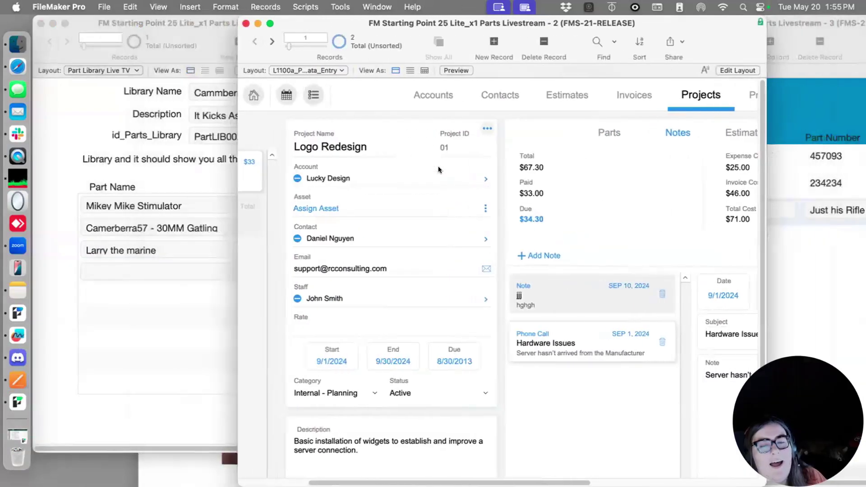
Create a new project record and select its Project ID value
key(super+n)
click(464, 145)
drag(477, 144, 427, 148)
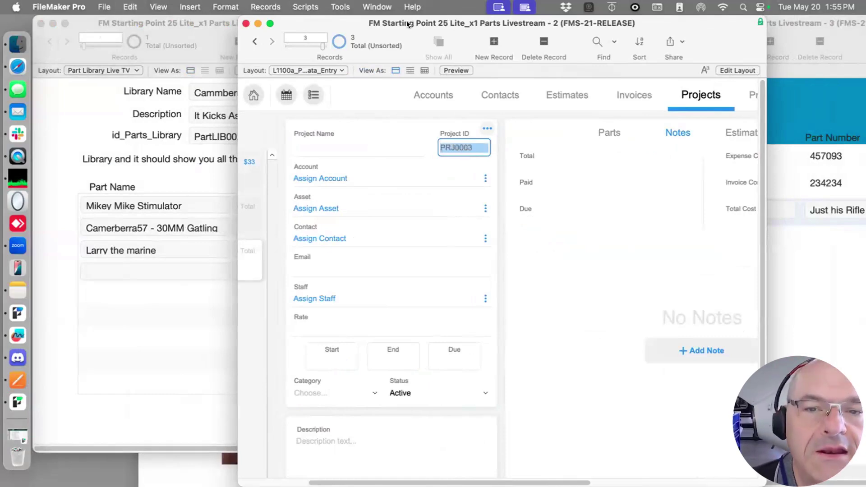
Move the projects window down out of the way and shift the Part Used on Project window closer to the parts library window
drag(410, 23, 419, 450)
click(590, 16)
drag(590, 16, 546, 16)
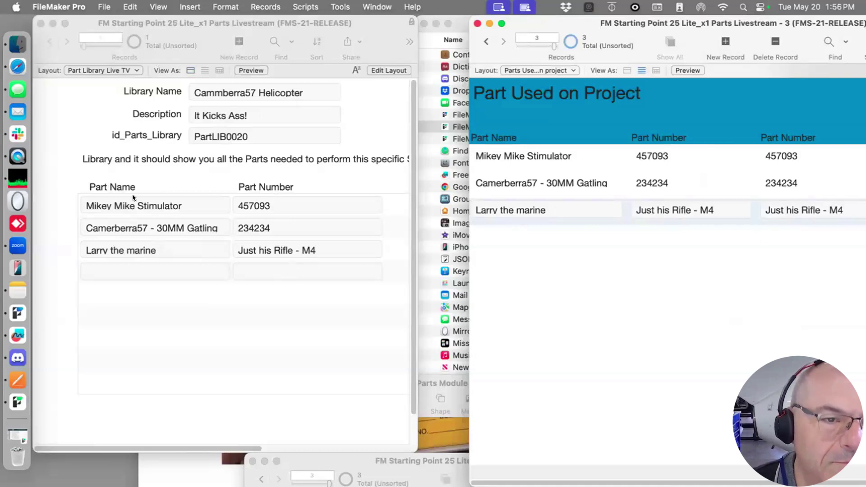
Switch the parts library window to the L601_Parts_Line_Items layout and move it beside the Part Used on Project window
click(113, 70)
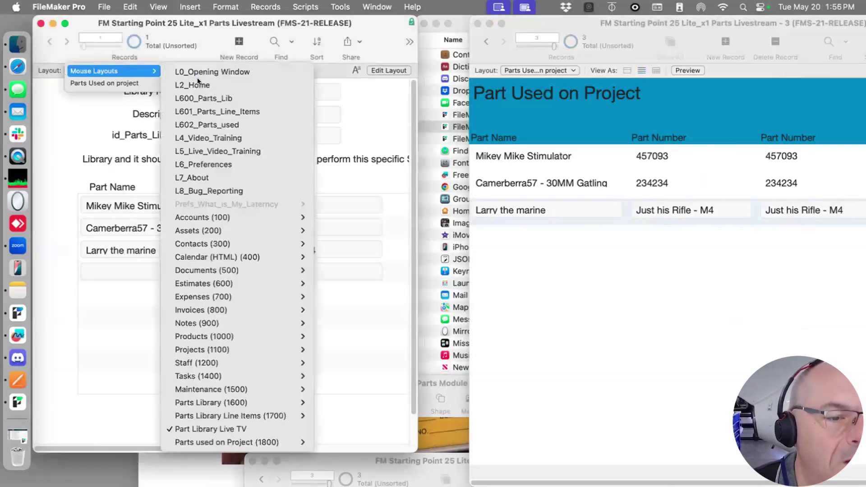
mouse_move(212, 415)
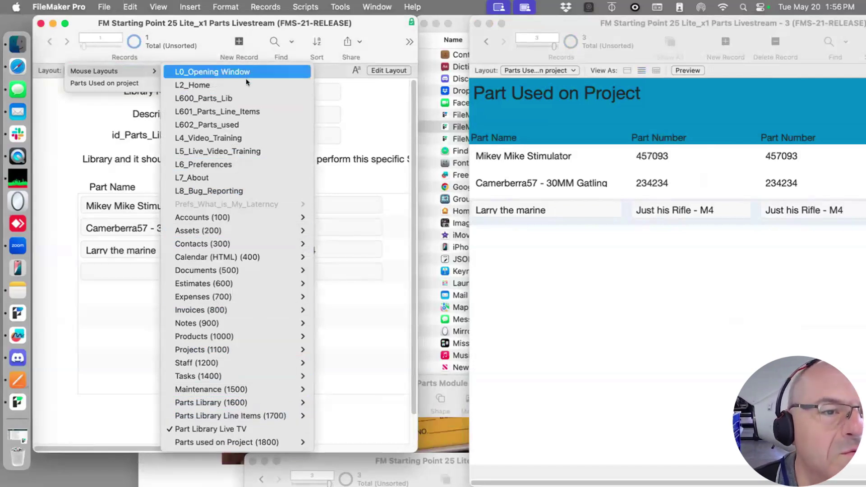
mouse_move(246, 226)
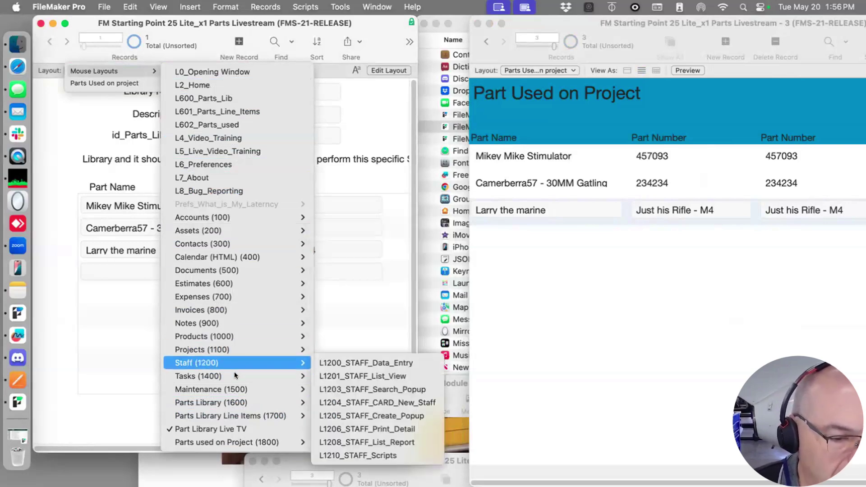
mouse_move(244, 408)
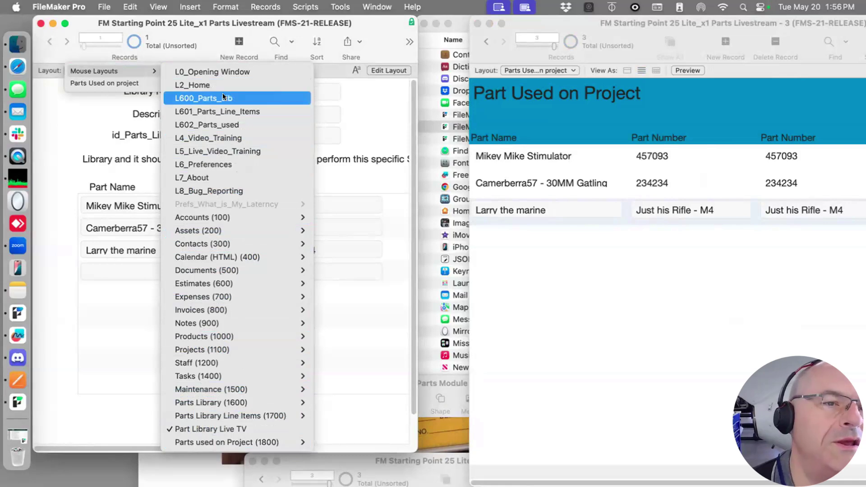
click(225, 111)
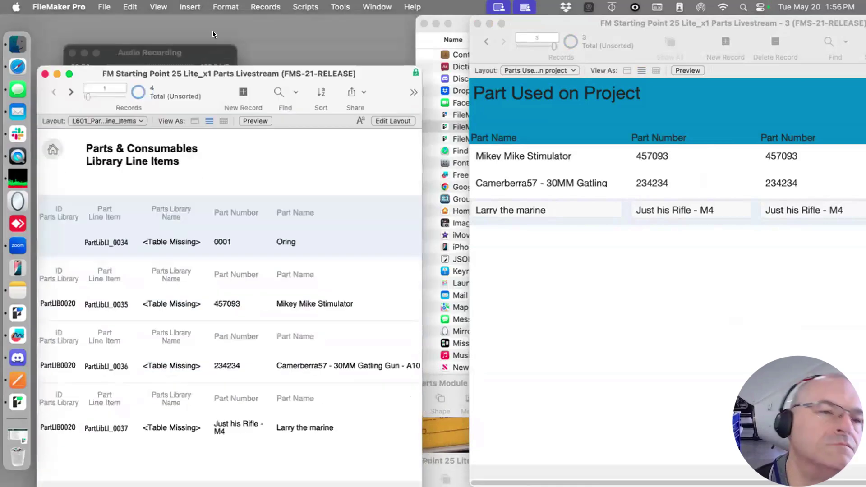
drag(212, 30, 410, 4)
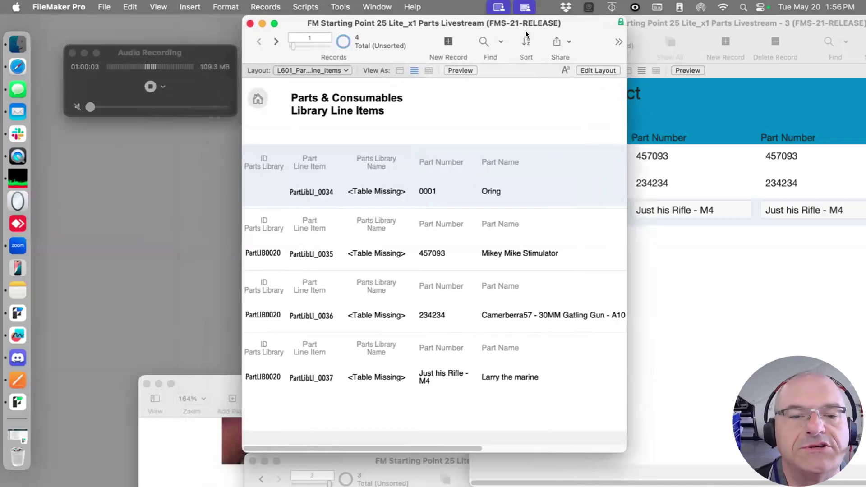
Open an additional window from the Part Used on Project window
click(681, 236)
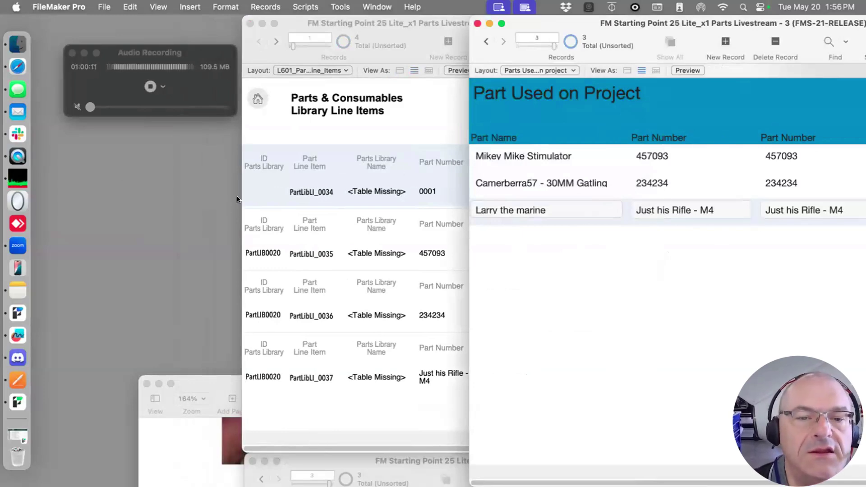
click(377, 6)
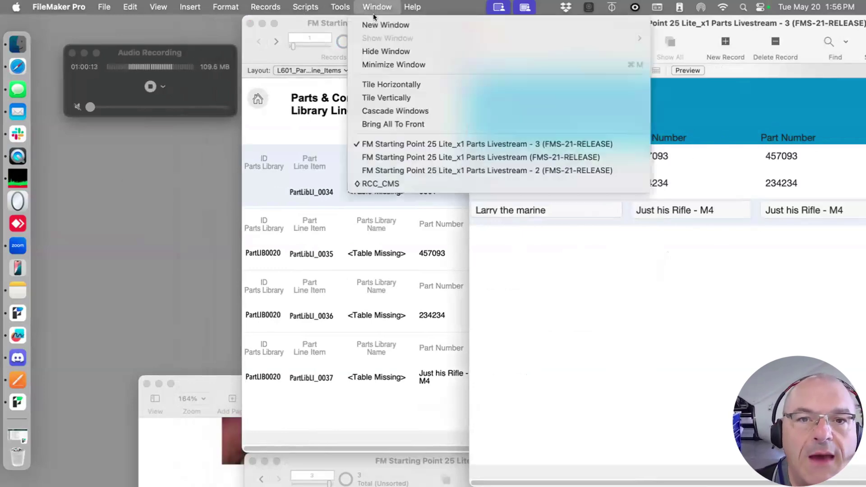
click(387, 26)
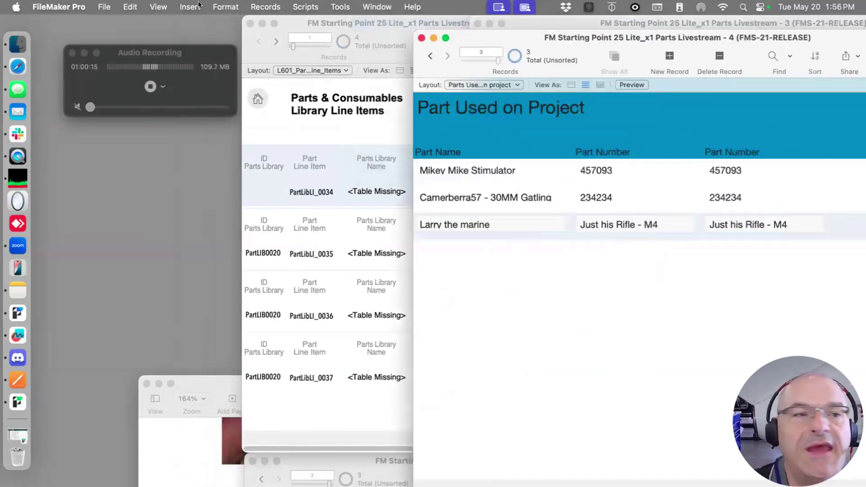
Shift the new window clear, switch it to the Part Library Live TV layout and select the library's id_Parts_Library value
double_click(559, 36)
click(102, 69)
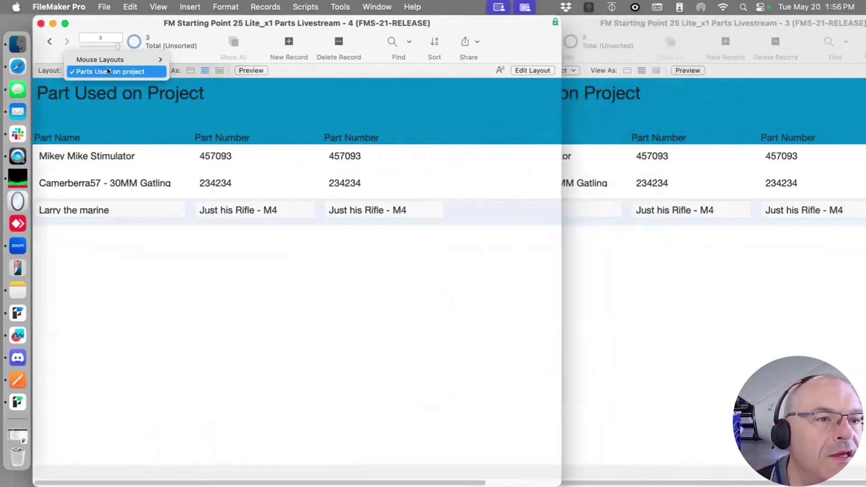
mouse_move(129, 60)
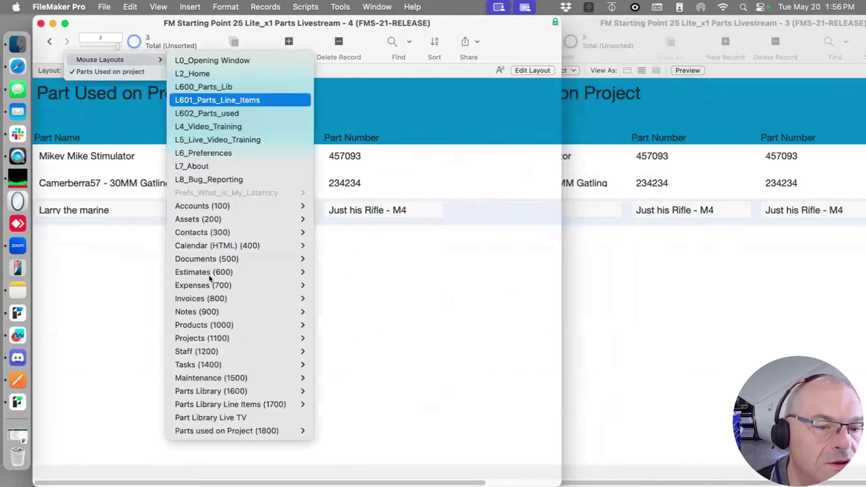
click(231, 418)
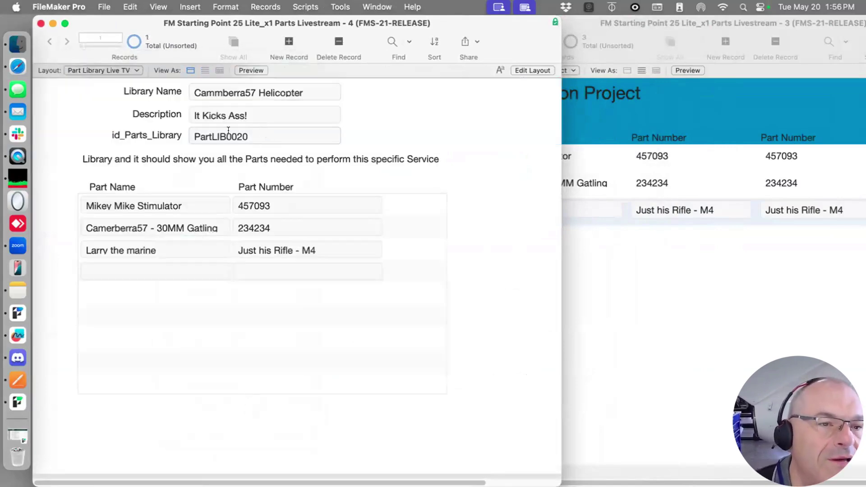
click(262, 130)
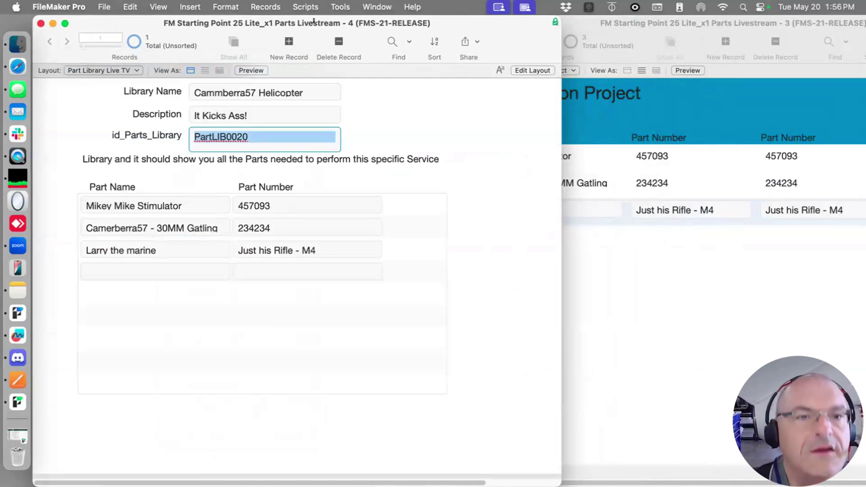
click(383, 7)
click(497, 46)
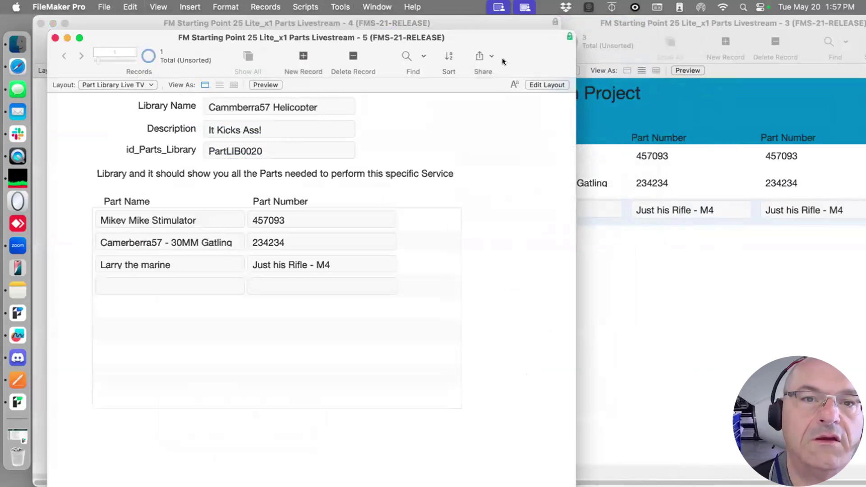
drag(140, 34, 202, 159)
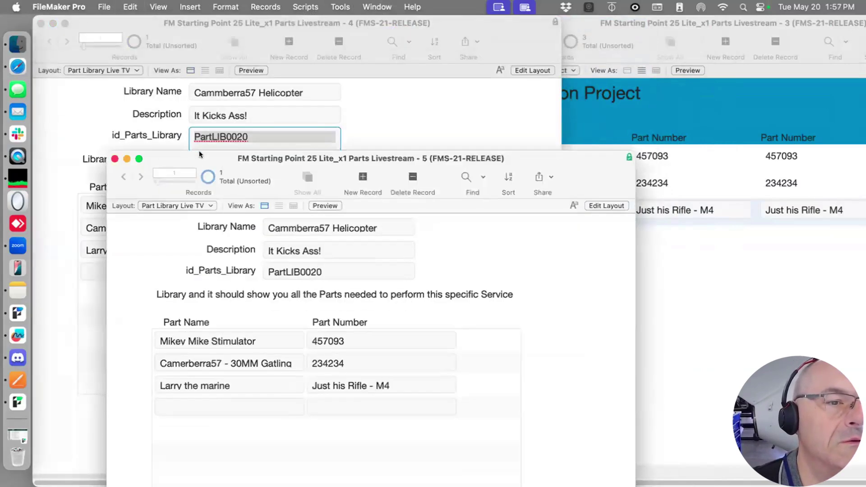
key(super+w)
click(103, 5)
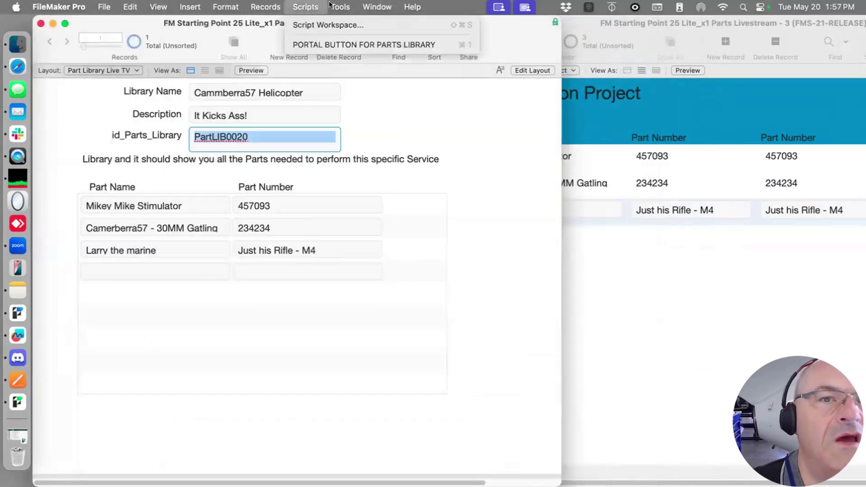
click(504, 304)
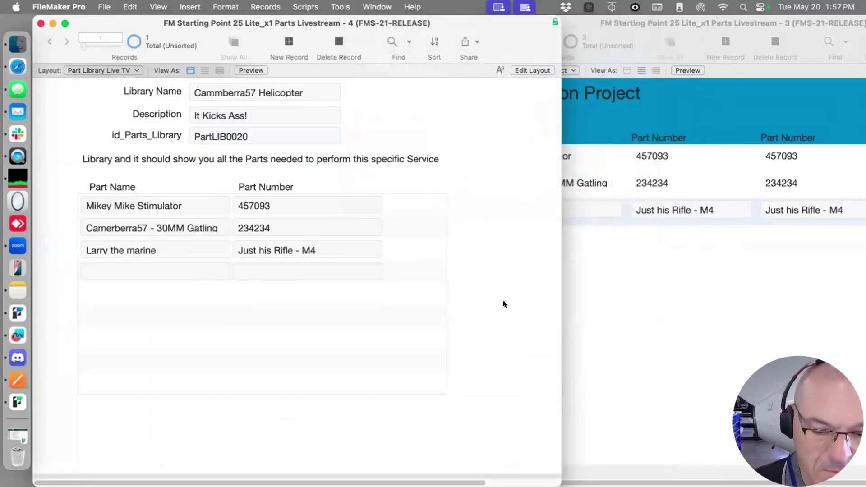
Create a computer list layout named Part Library Line Items TV that shows records from T35_Parts Library Line Items
key(super+l)
key(super+n)
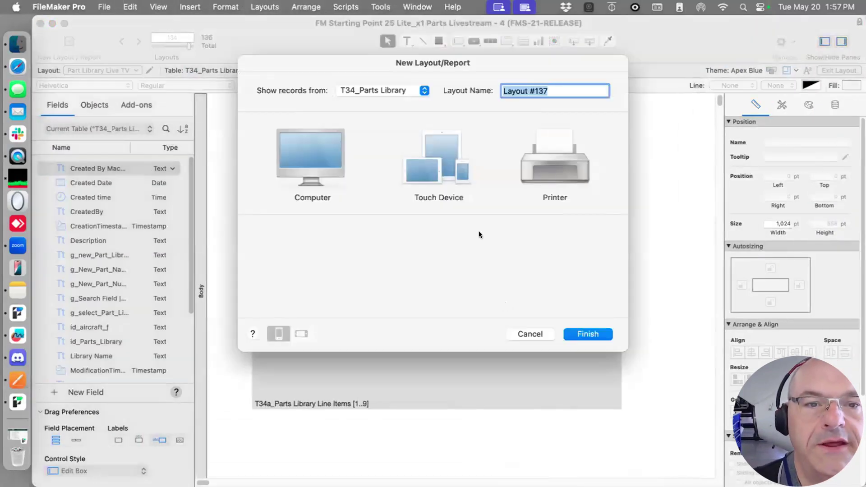
click(391, 88)
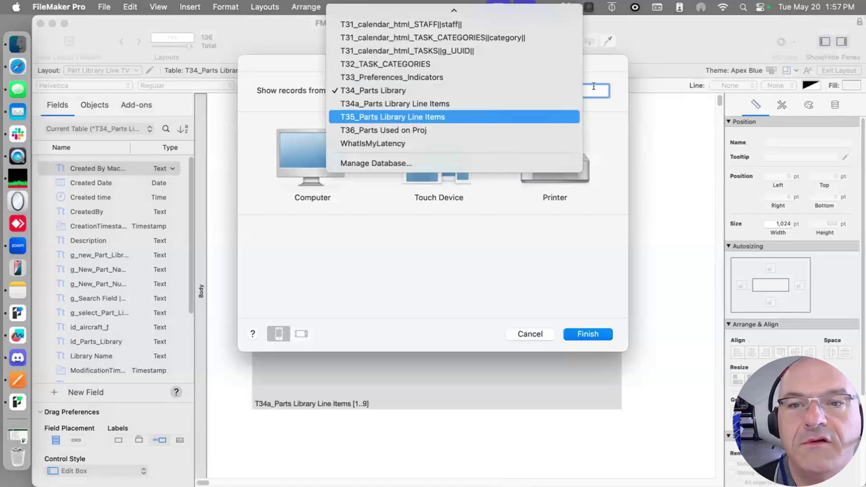
click(399, 116)
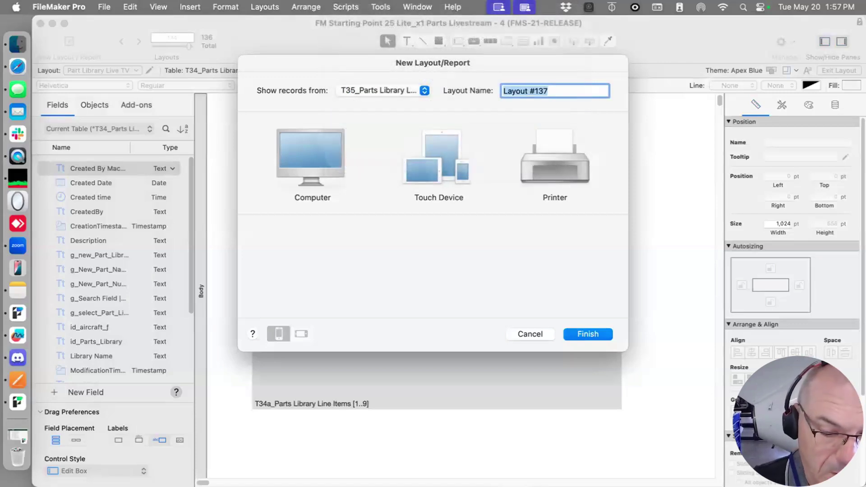
text(Part L)
key(BackSpace)
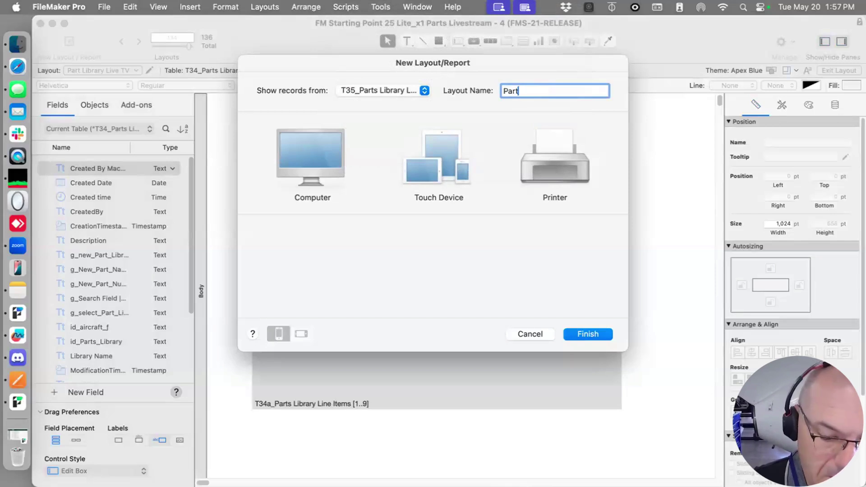
text(Library )
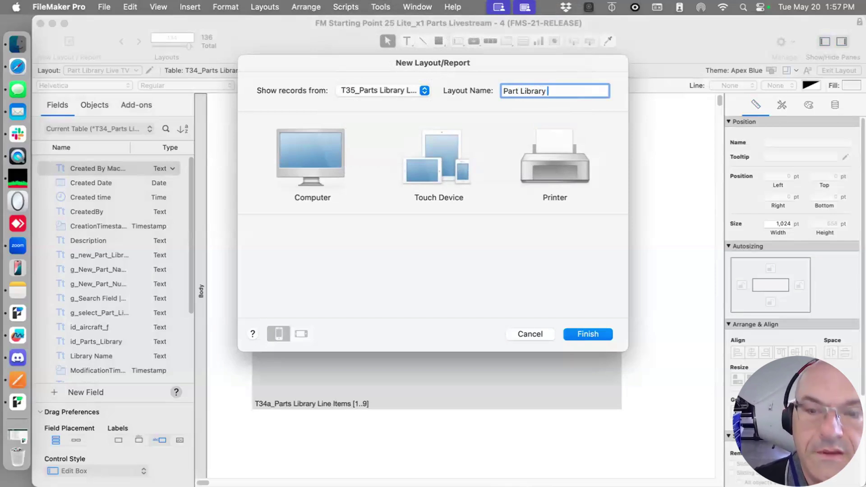
text(Line Items TV)
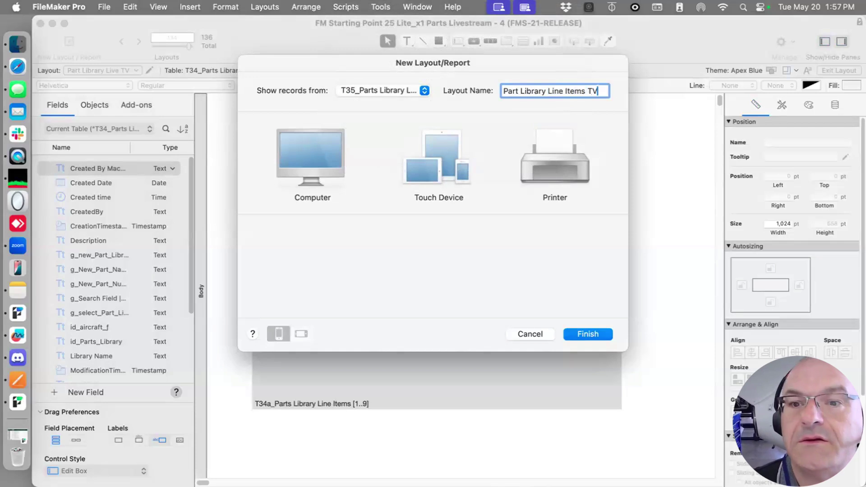
click(339, 186)
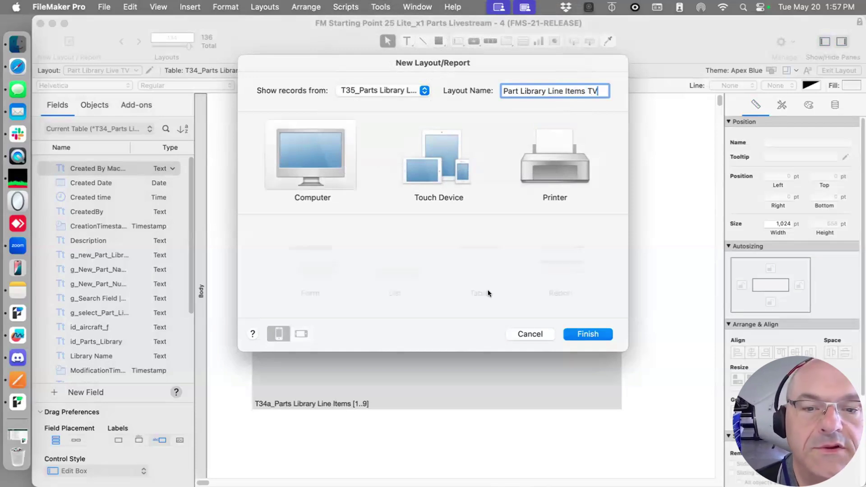
click(333, 261)
click(390, 257)
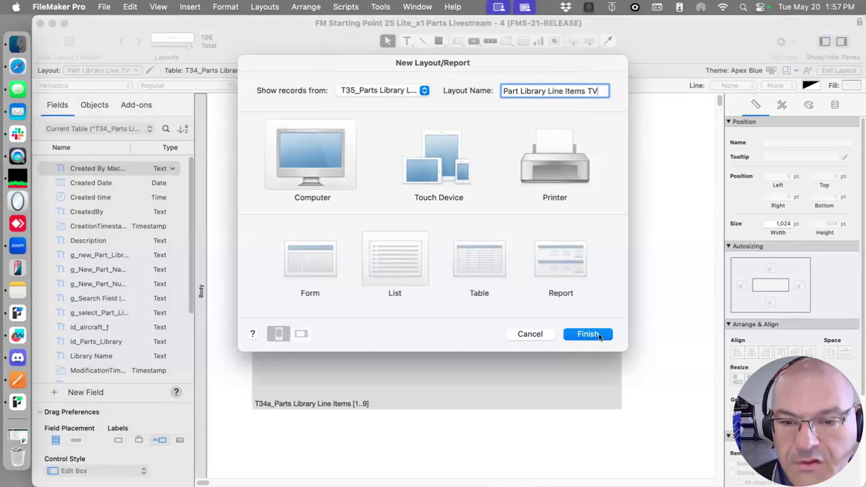
click(576, 333)
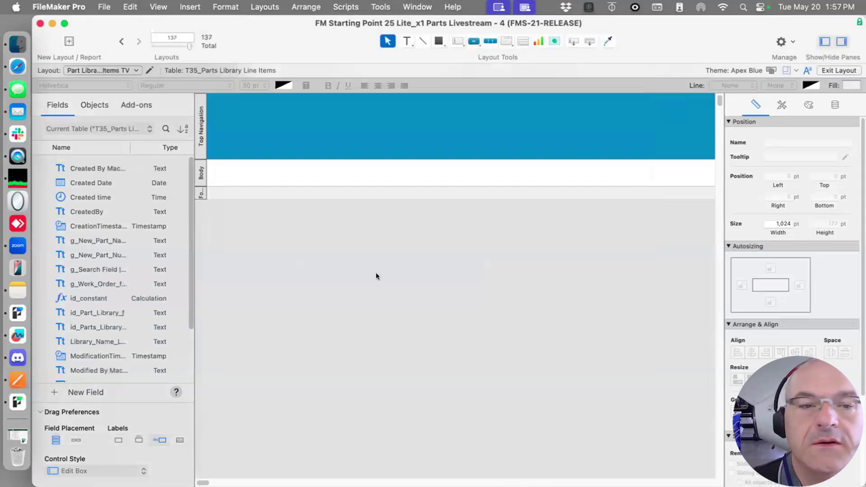
Place the id_Part_Library_ƒ, Part Name and Part Number fields side by side in the body, with their labels above in the header
click(140, 436)
scroll(120, 311, down, 4)
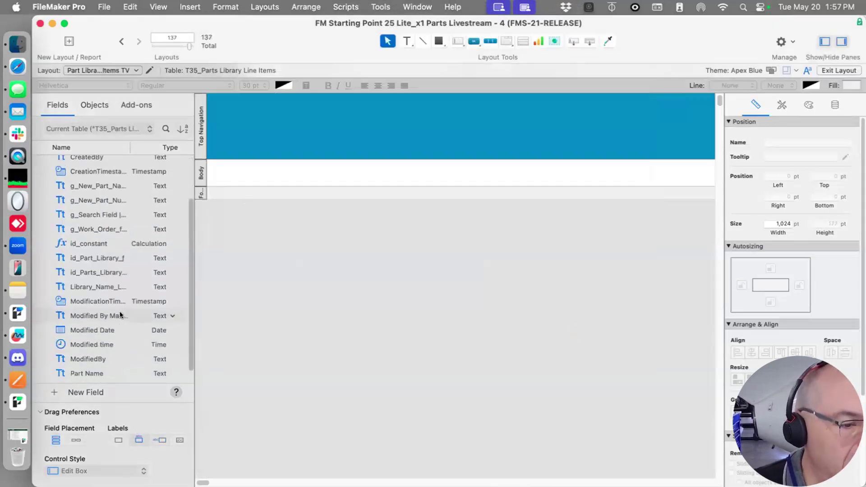
scroll(114, 335, down, 1)
click(101, 360)
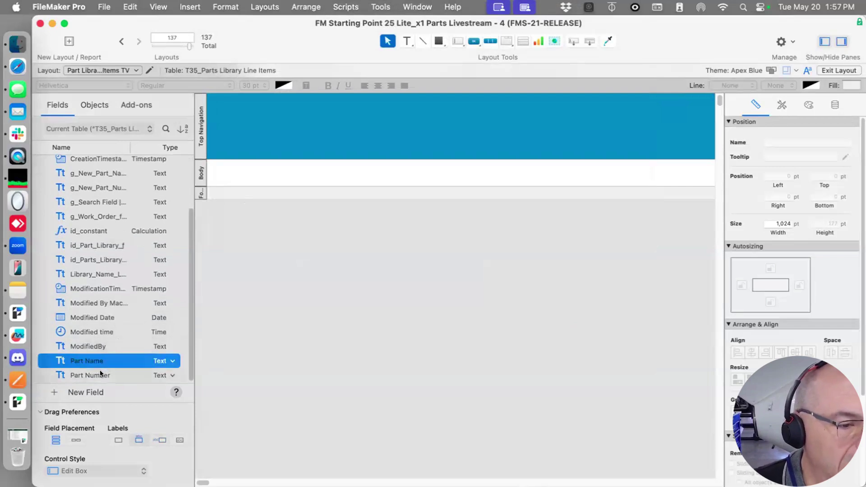
shift+click(101, 375)
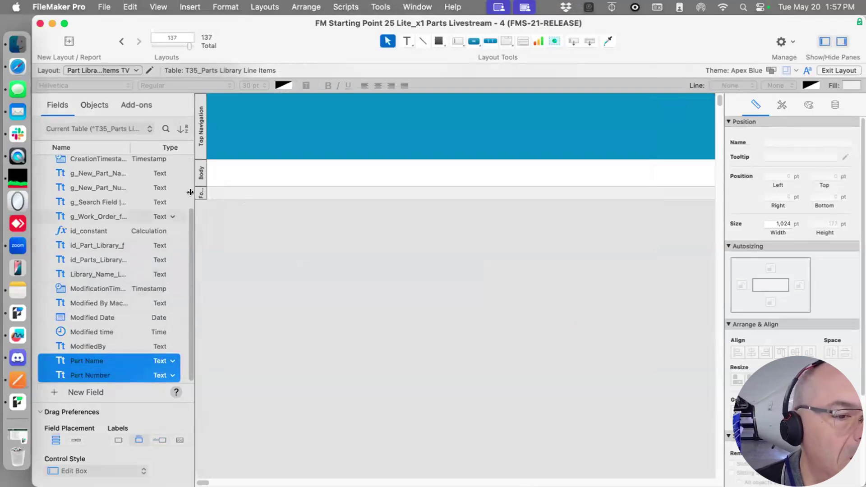
drag(195, 194, 218, 197)
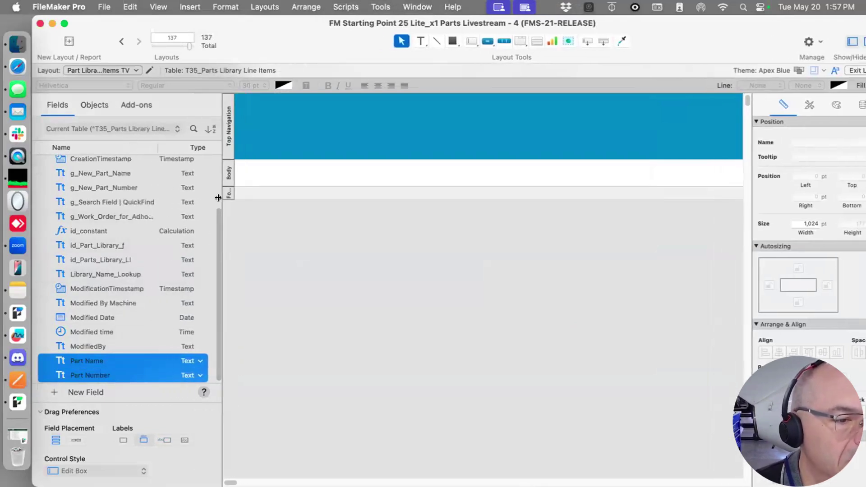
super+click(102, 245)
drag(101, 245, 280, 189)
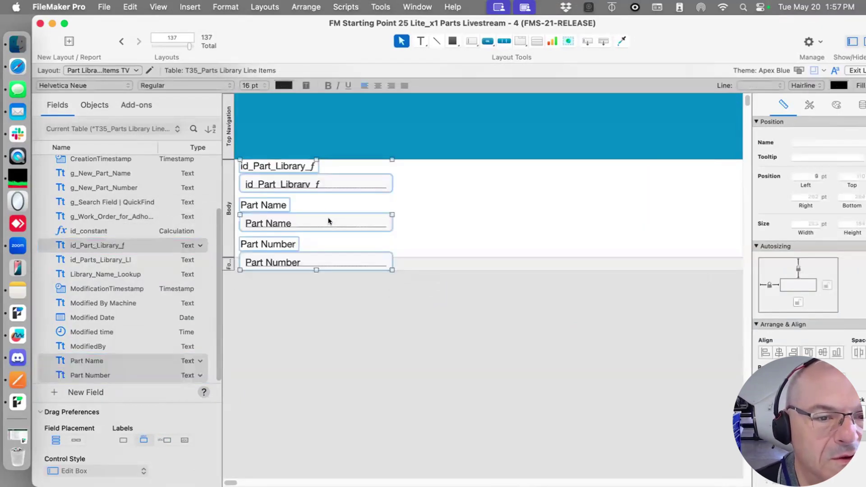
key(super+z)
click(74, 439)
drag(291, 164, 272, 155)
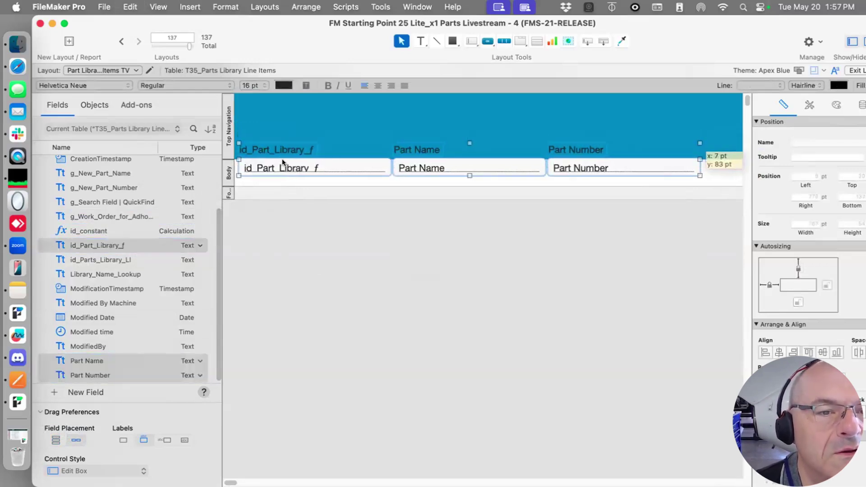
Nudge the three fields down to fit inside the body, and raise their labels slightly within the header
key(Down)
key(Down)
key(Down)
key(Down)
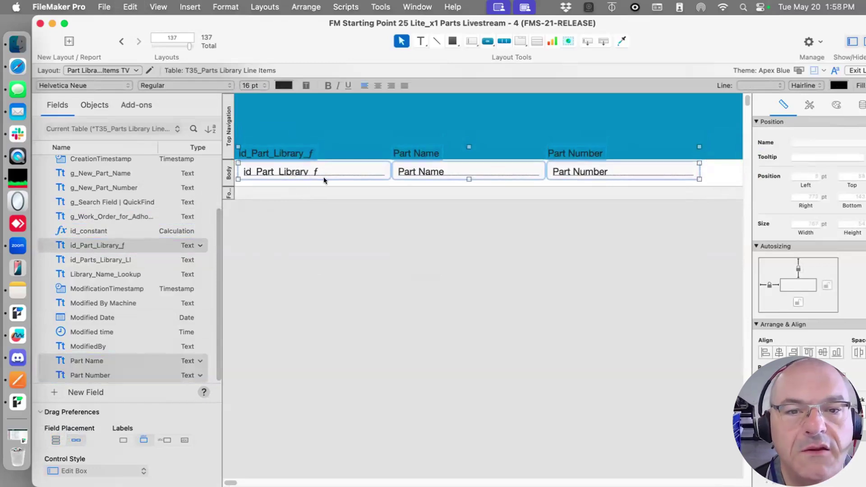
click(631, 183)
click(584, 152)
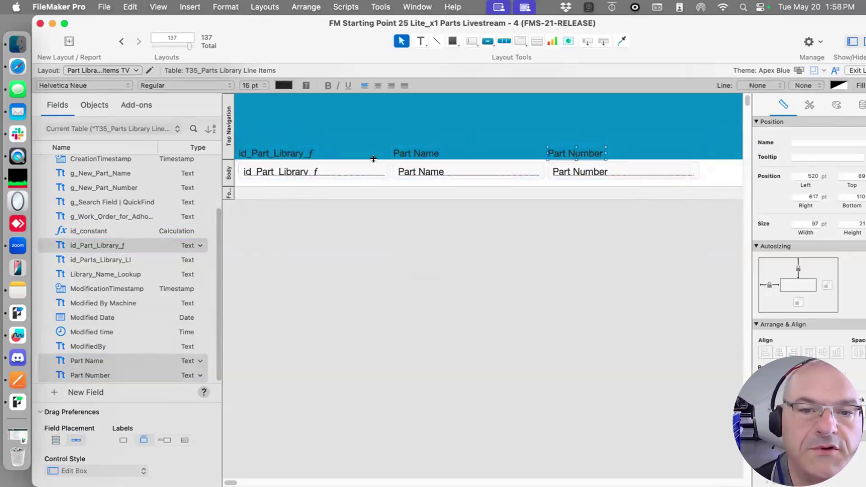
shift+click(411, 153)
shift+click(299, 146)
key(Up)
key(Up)
key(Up)
key(Up)
Narrow the id_Part_Library_ƒ field, move the Part Name and Part Number columns up against it, and return to Browse mode
click(386, 172)
drag(386, 171, 306, 172)
drag(715, 227, 381, 134)
drag(434, 171, 352, 173)
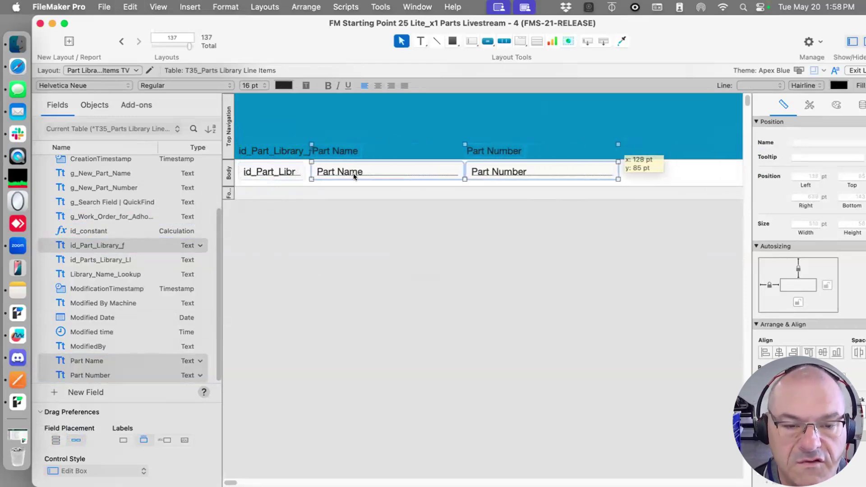
key(super+b)
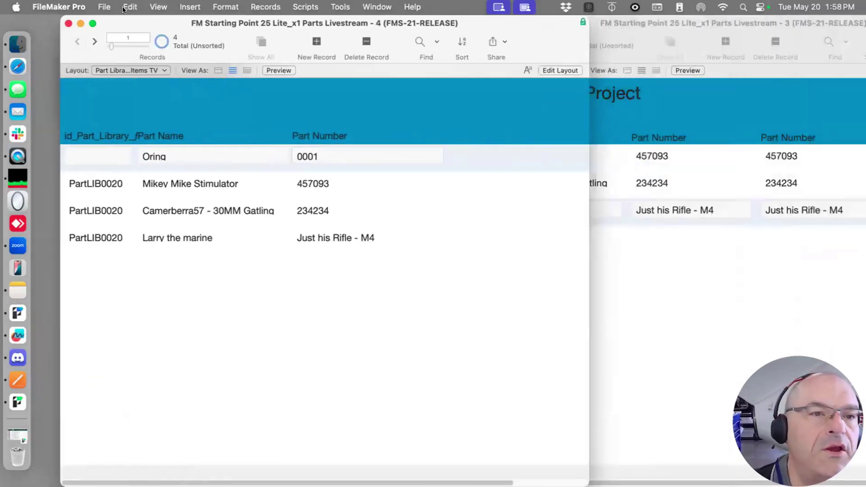
Move the line items window out of the way and switch the parts library window to the Part Library Live TV layout
drag(233, 43, 423, 287)
click(322, 144)
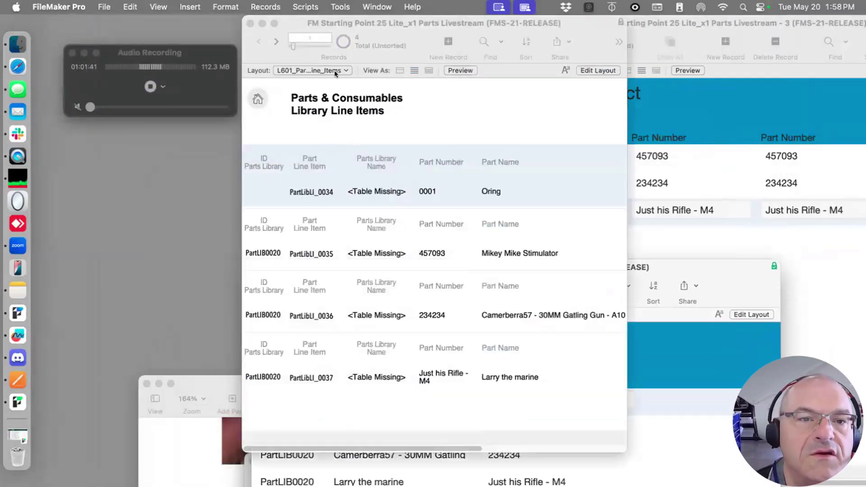
click(311, 70)
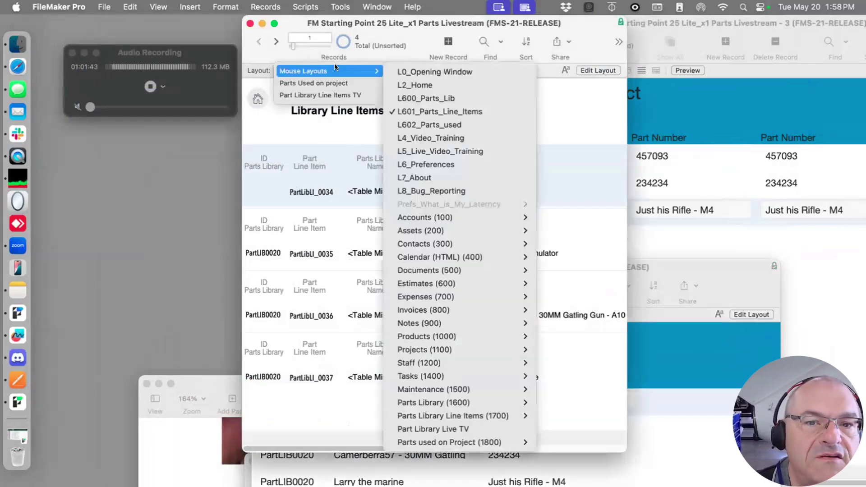
click(447, 429)
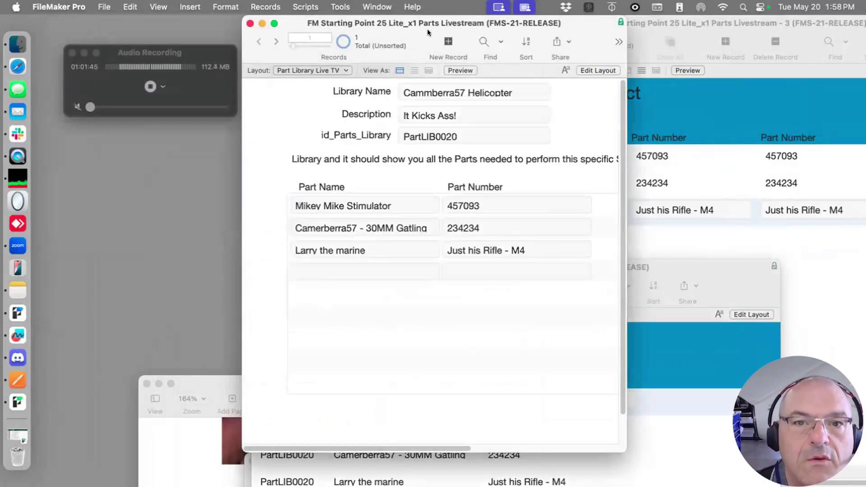
Spread out the parts library, line items and Part Used on Project windows so that each one's records can be seen
drag(288, 23, 14, 23)
drag(495, 267, 474, 253)
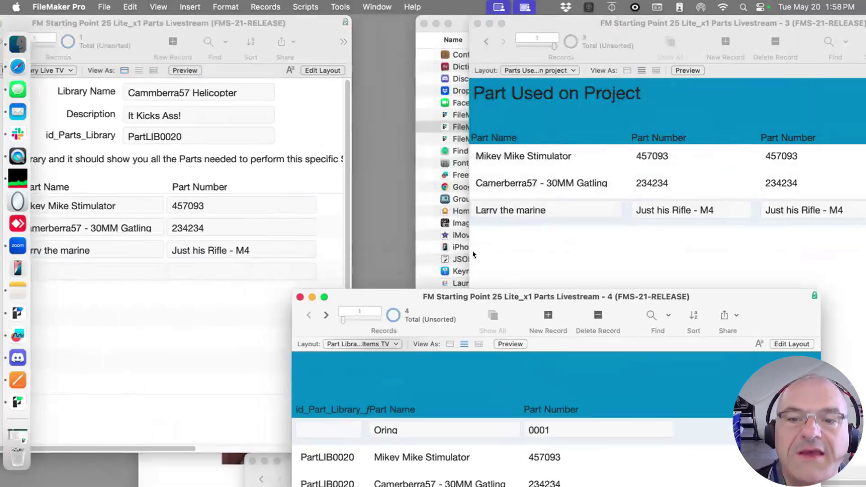
click(698, 112)
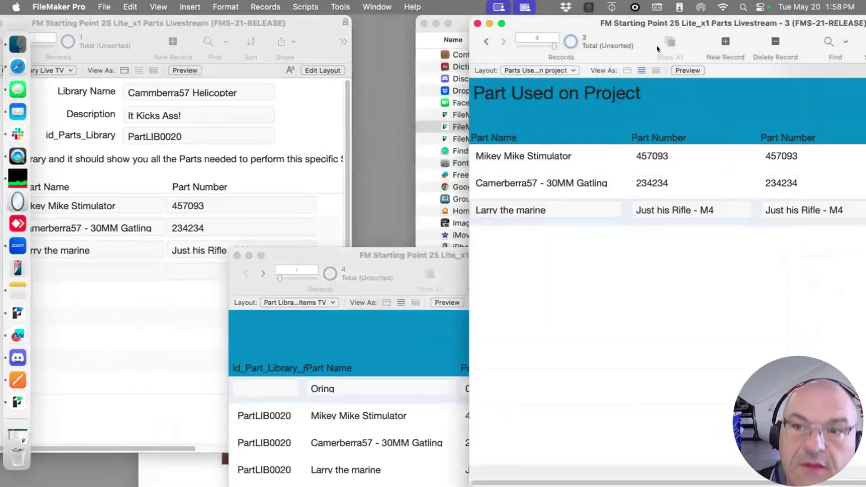
drag(660, 23, 712, 23)
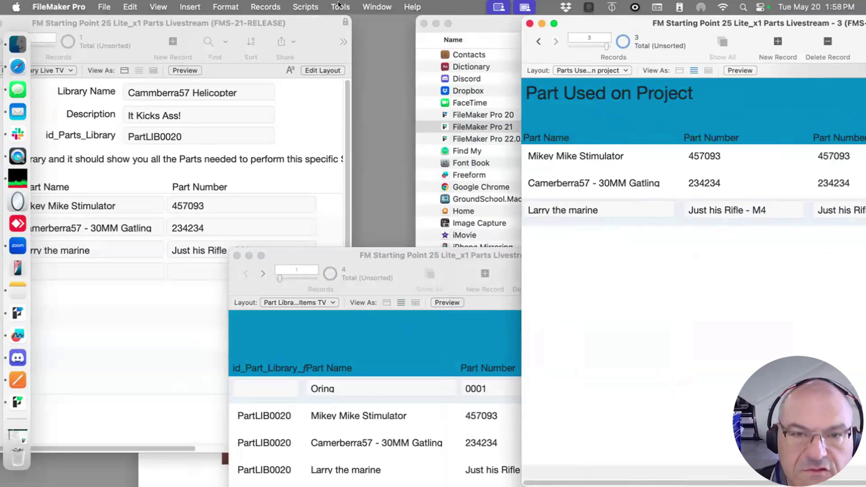
Bring the projects window to the front, move it fully into view and show the project's Parts portal
click(367, 5)
click(410, 184)
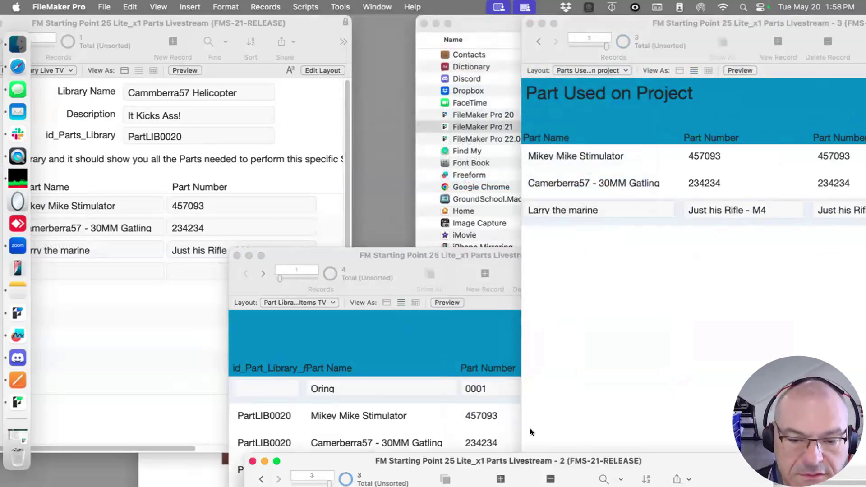
double_click(447, 461)
click(621, 132)
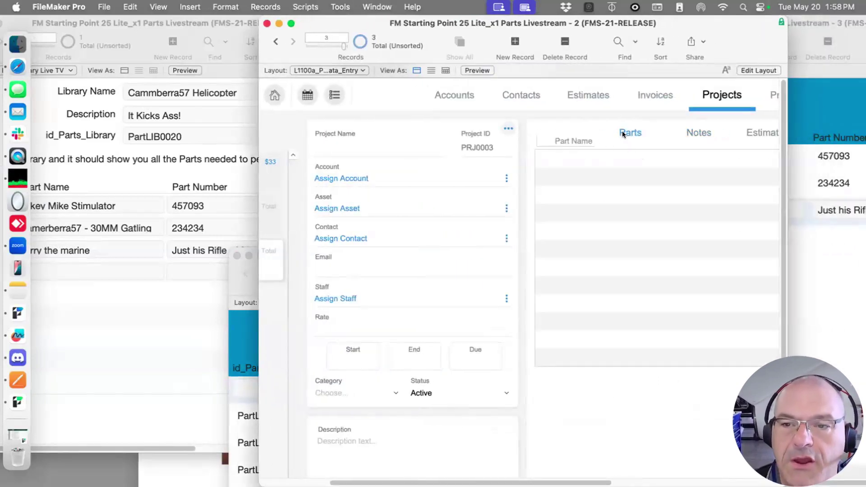
Move the projects window out of the way and copy the Cammberra57 Helicopter library's id_Parts_Library value, PartLIB0020
double_click(410, 20)
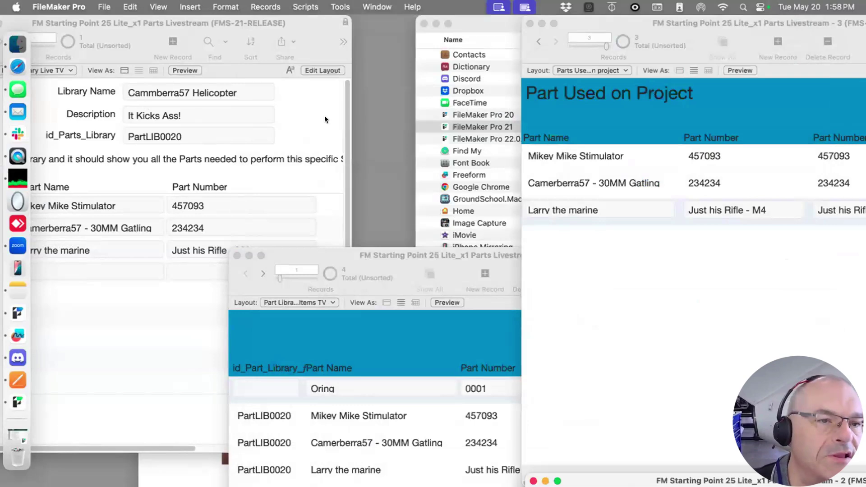
click(206, 88)
click(206, 92)
drag(109, 22, 142, 10)
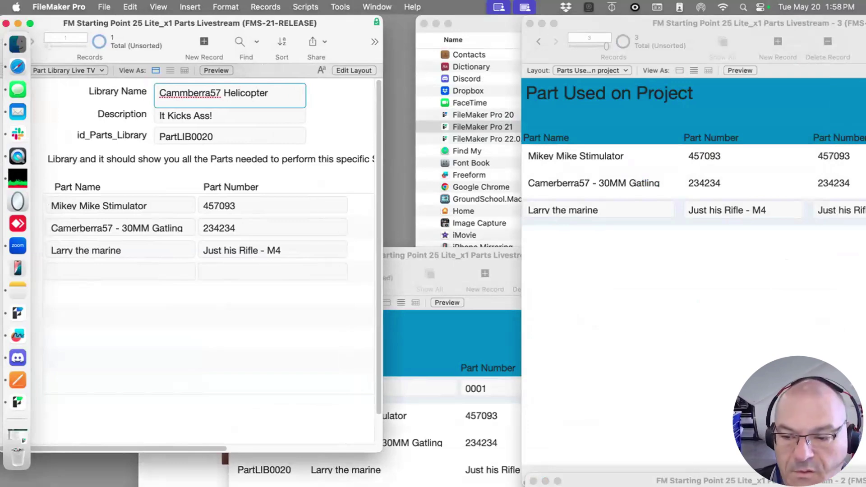
click(252, 141)
key(super+c)
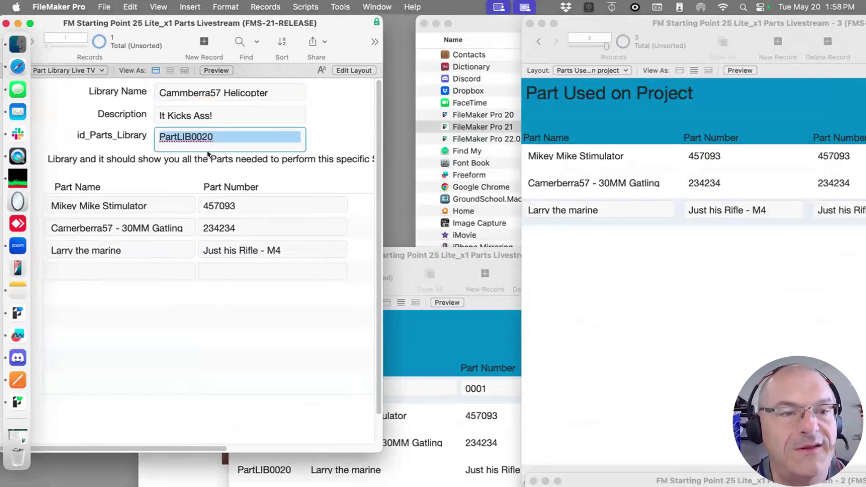
Bring the line items window into full view and find the line items whose id_Part_Library_ƒ is PartLIB0020
click(810, 114)
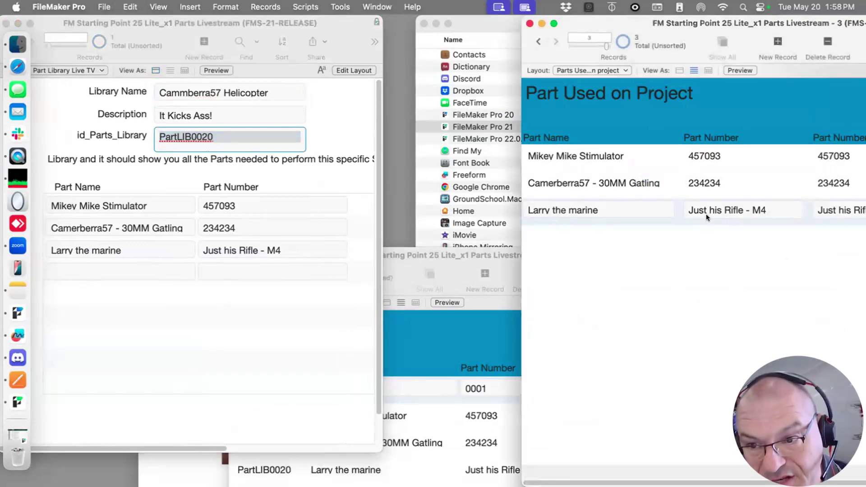
click(400, 465)
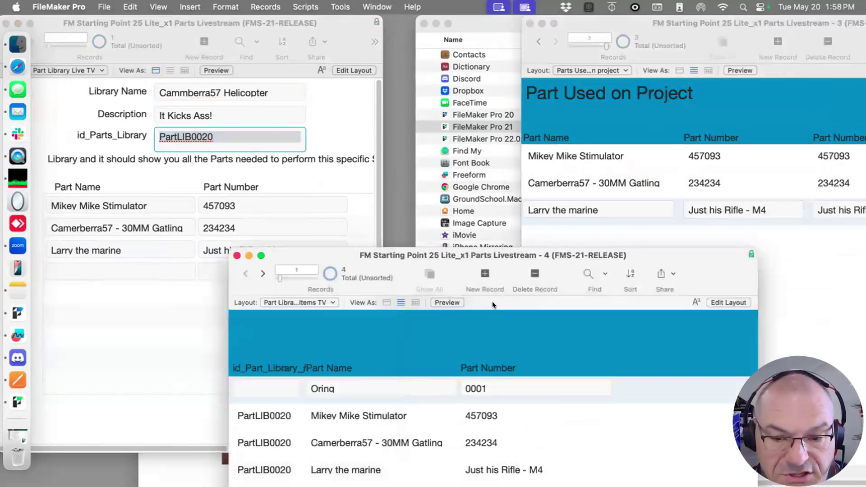
drag(467, 254, 463, 246)
click(711, 112)
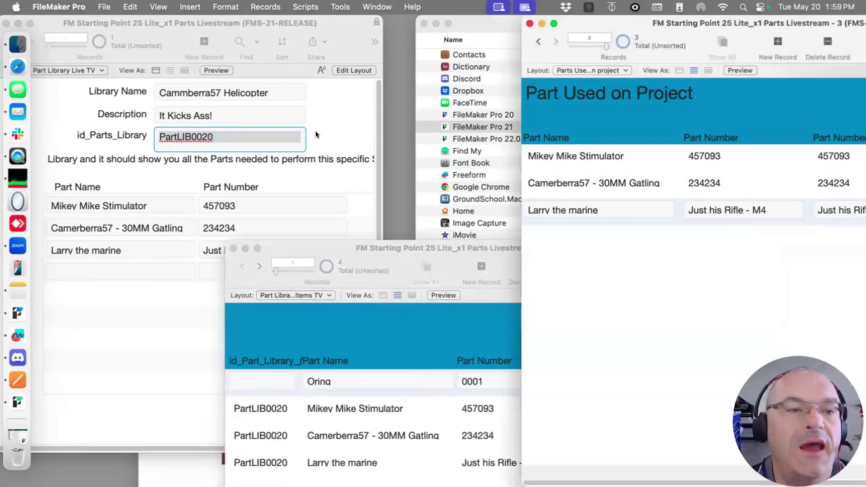
click(334, 110)
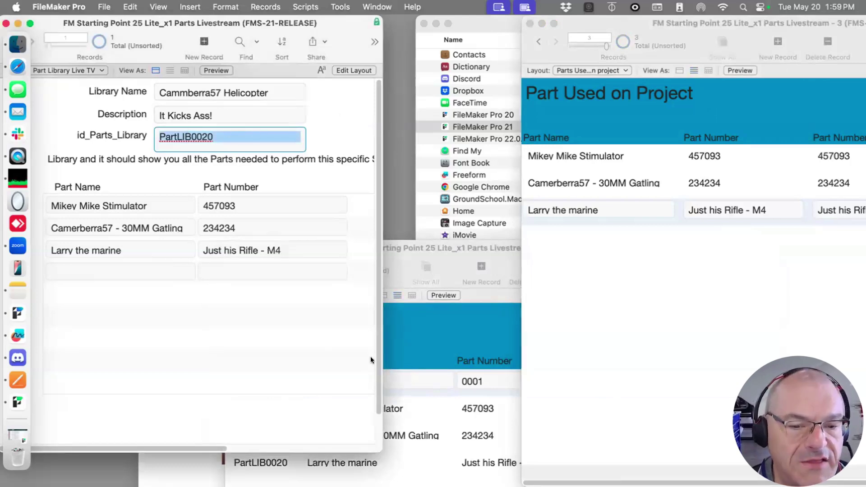
click(387, 268)
drag(381, 246, 224, 30)
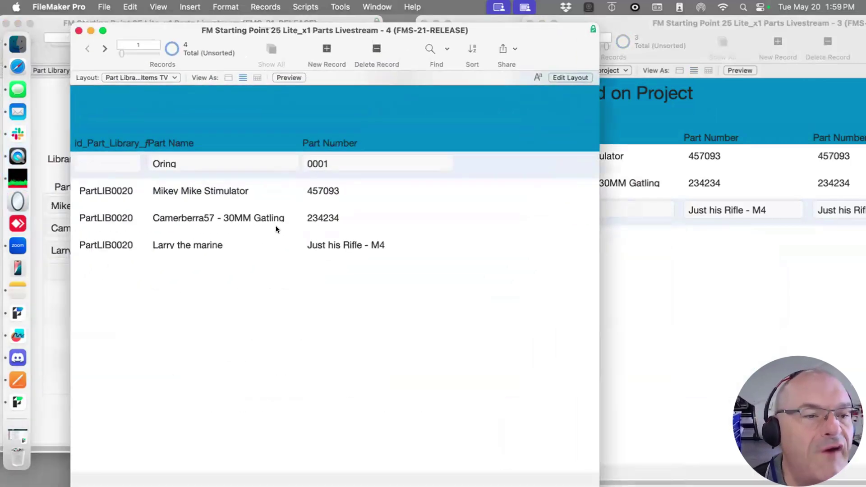
key(super+f)
key(super+v)
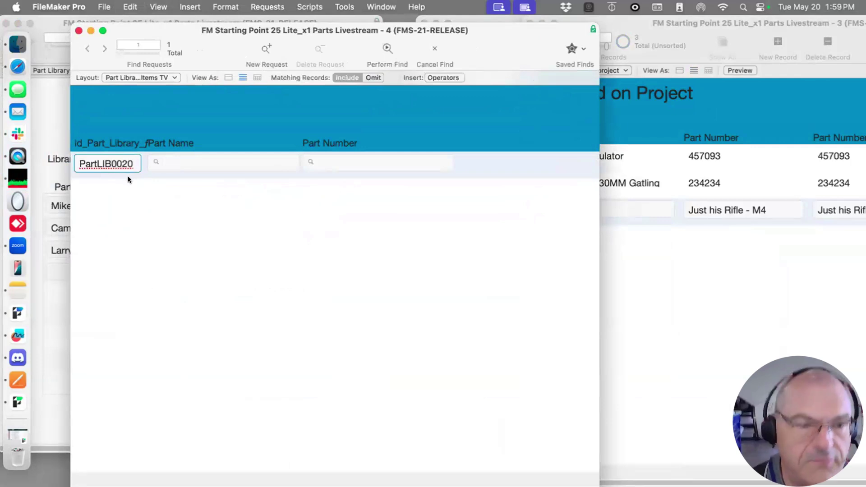
key(Return)
Shift the Part Used on Project window further into view and create a new record in it
click(677, 232)
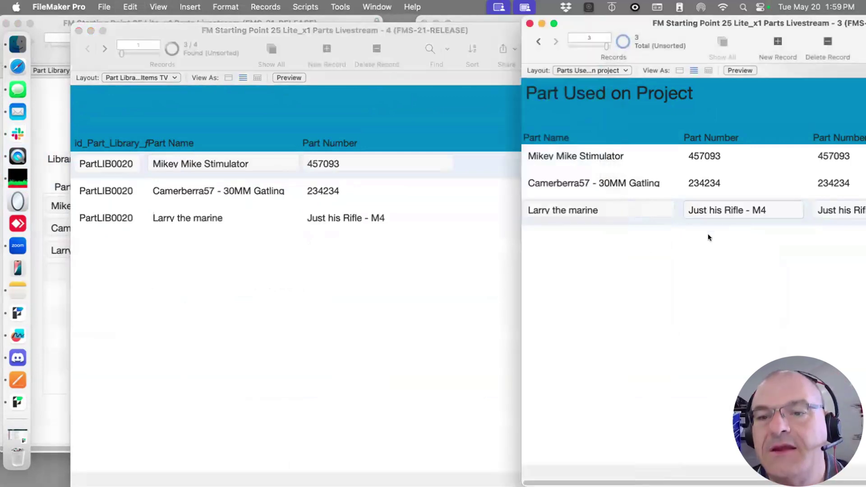
drag(762, 20, 725, 20)
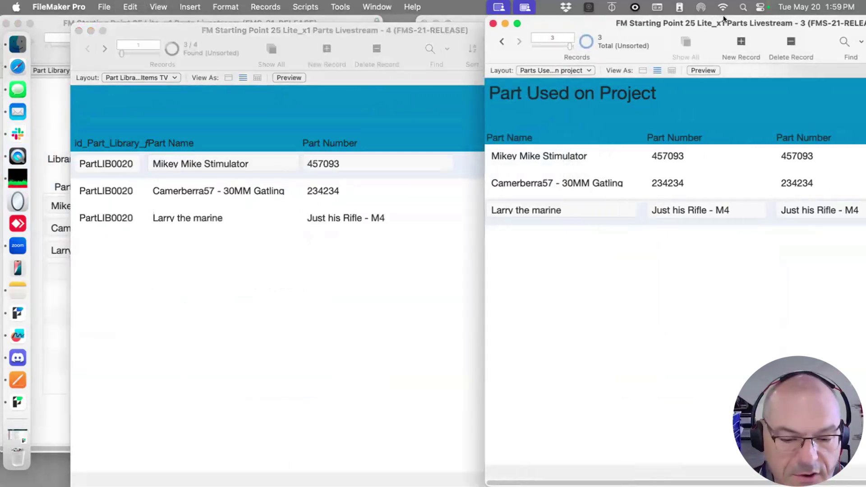
key(super+n)
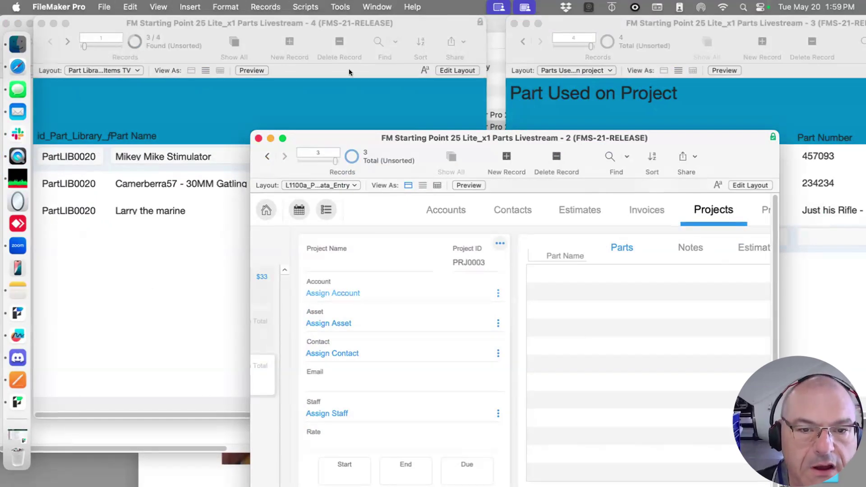
Bring the projects window into view, reposition it and make it shorter so the project details and Parts portal show
double_click(373, 137)
scroll(290, 469, left, 3)
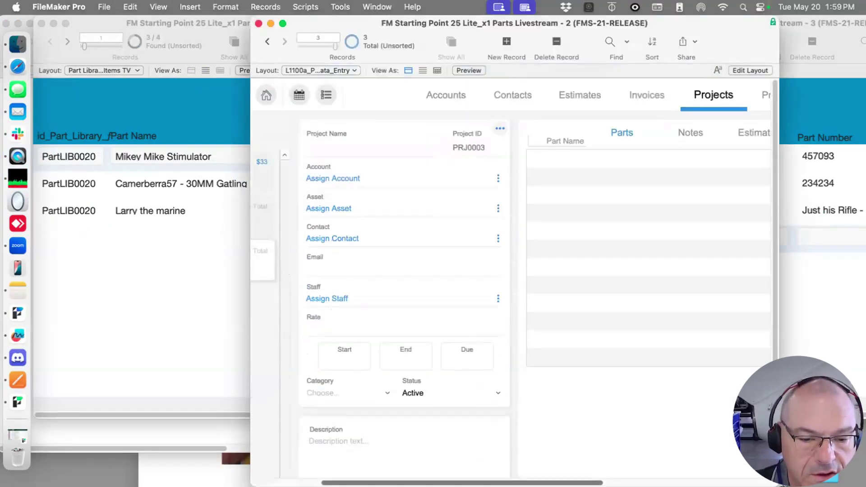
scroll(293, 315, left, 3)
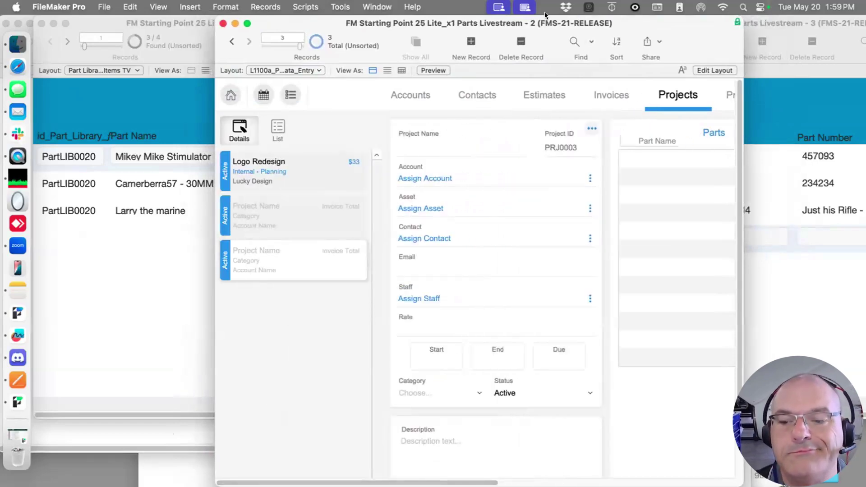
drag(578, 55, 539, 55)
drag(698, 479, 731, 442)
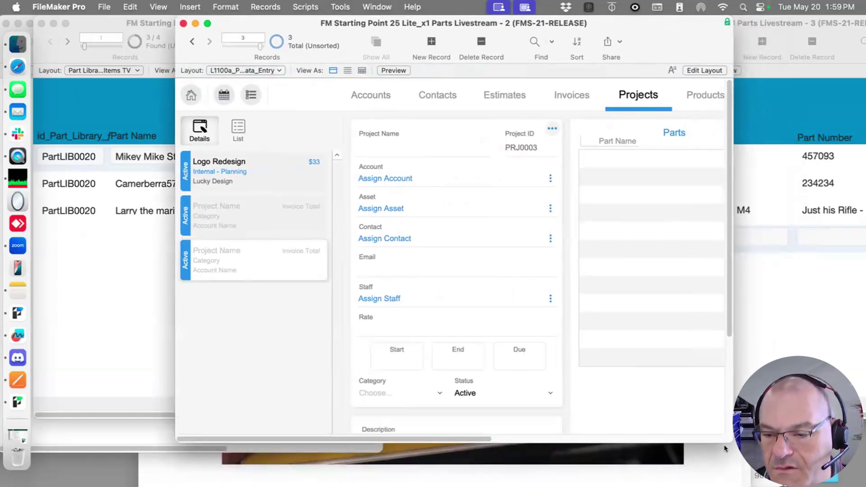
drag(266, 438, 295, 438)
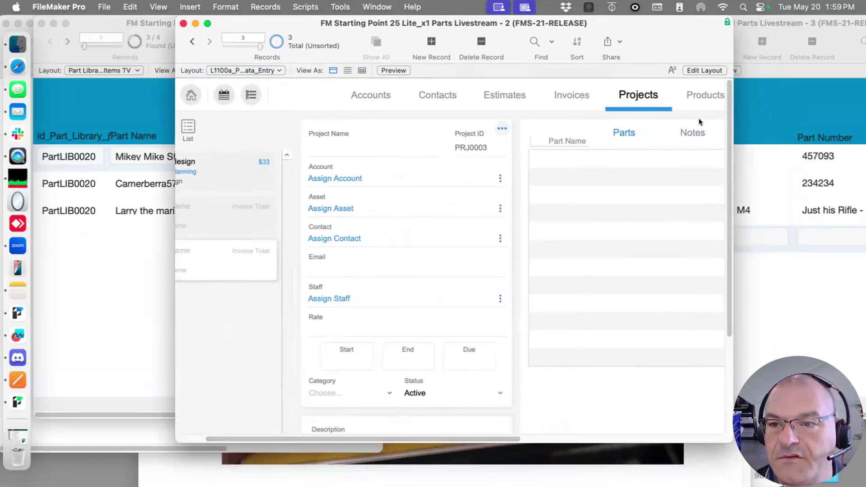
Copy the Project ID PRJ0003 from the project record and move the projects window out of the way
click(698, 130)
click(485, 147)
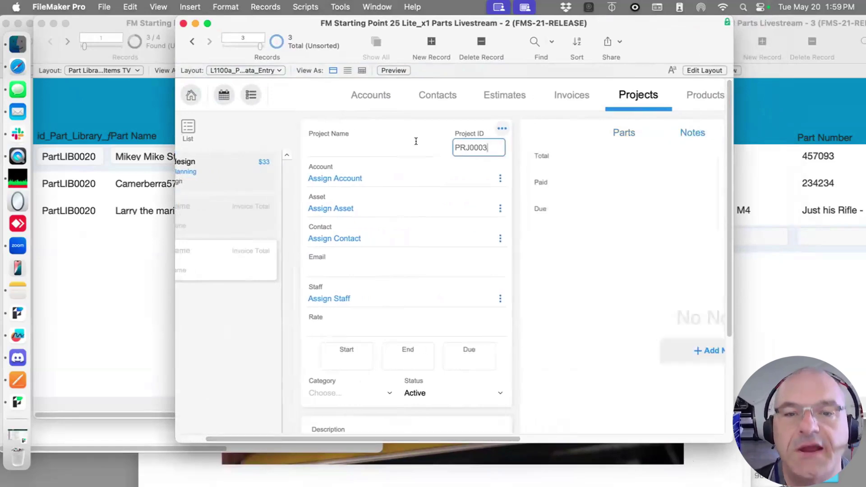
key(cmd+a)
key(cmd+c)
key(cmd+w)
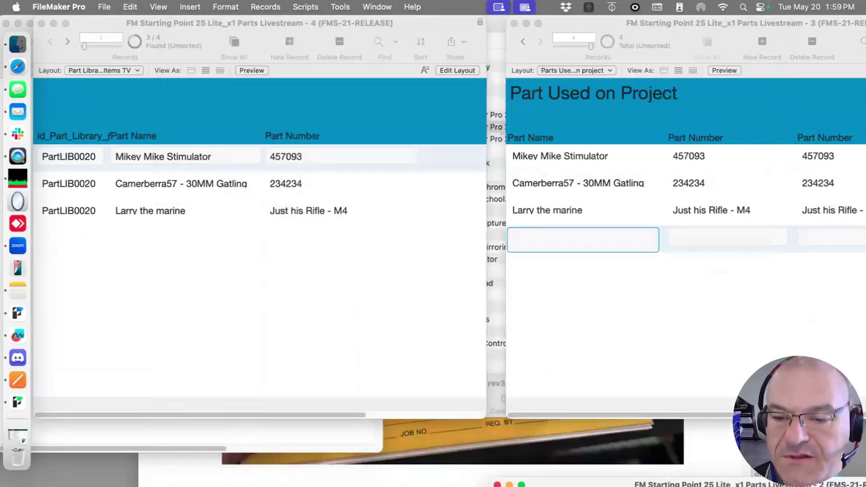
Swap the Part Used on Project window's found set to hide the existing records, and create a new blank record
click(648, 344)
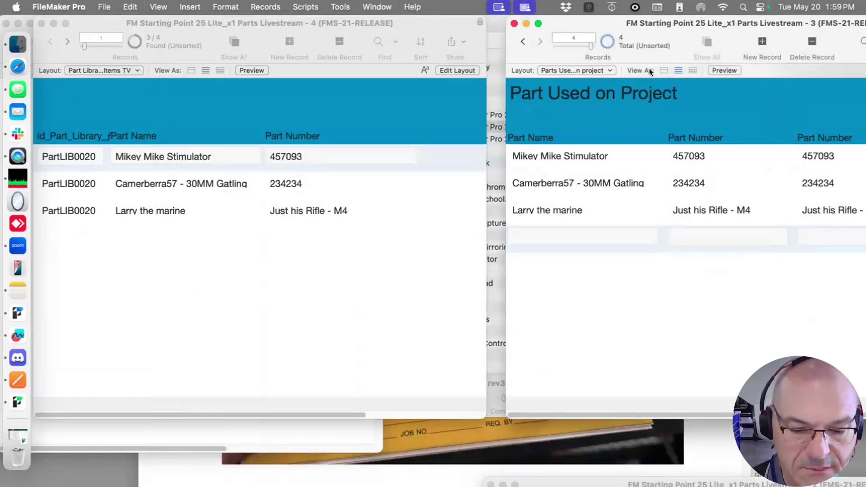
click(607, 39)
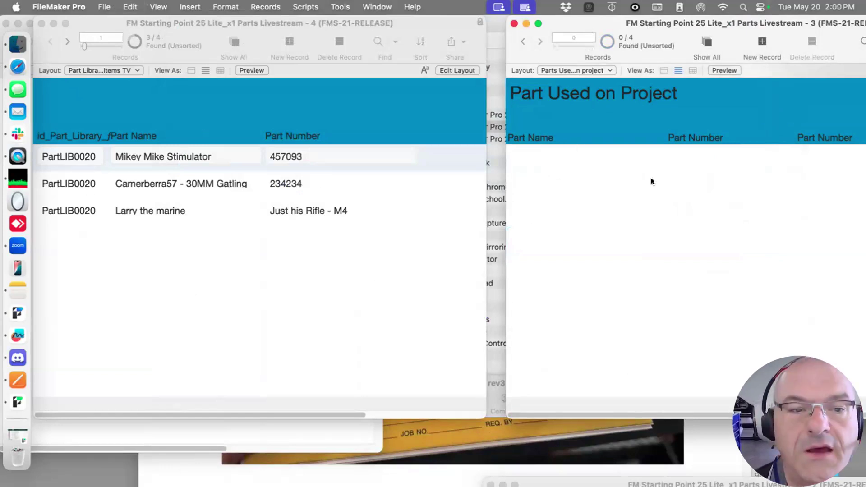
key(super+n)
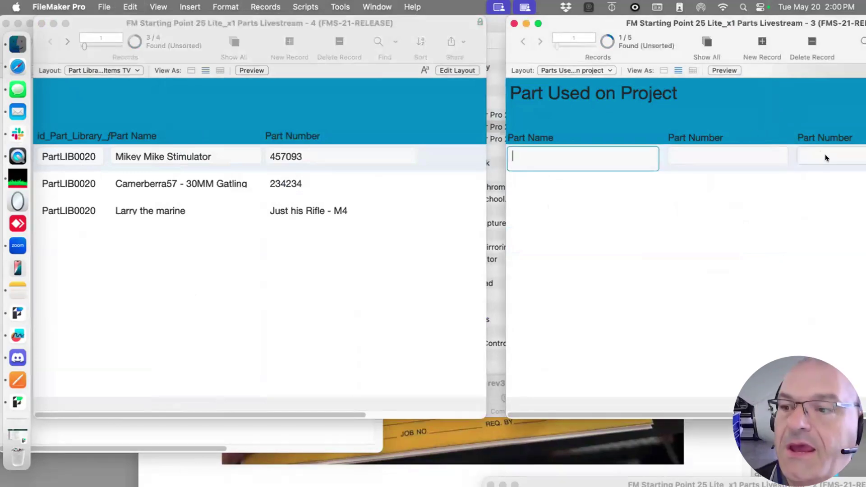
Move the Part Used on Project window away from the screen edge, widen it and open its layout for editing
drag(715, 22, 396, 22)
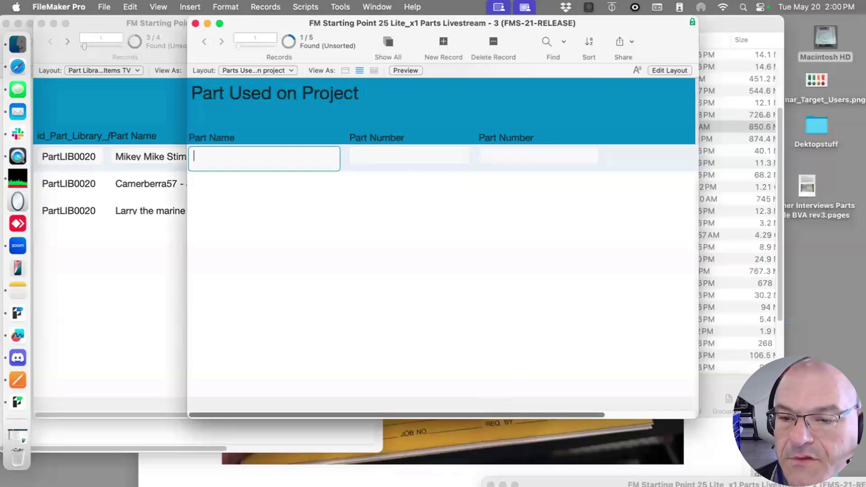
drag(695, 415, 759, 415)
key(super+l)
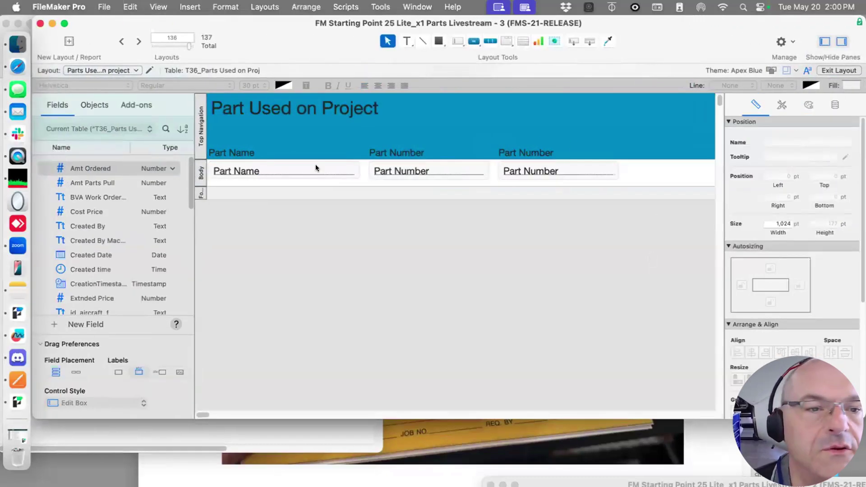
Point the duplicate Part Number field to id_Work_Order_ƒ and begin retyping the column label above it
click(392, 173)
double_click(532, 173)
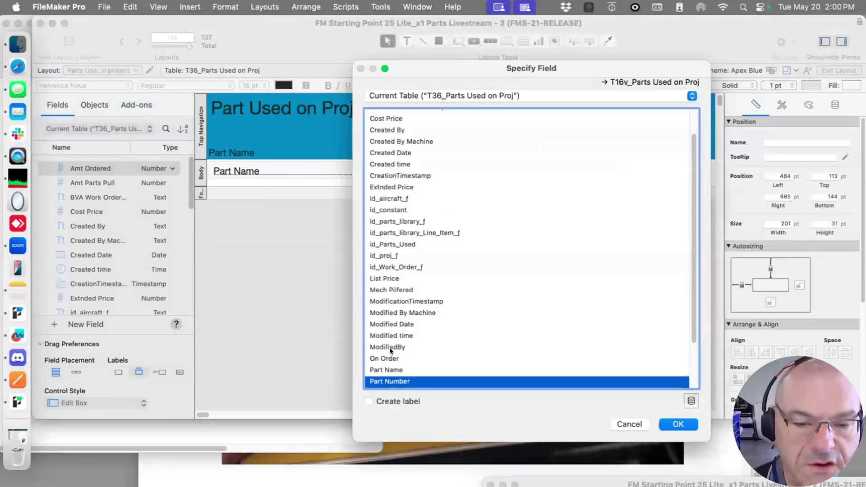
scroll(389, 347, down, 3)
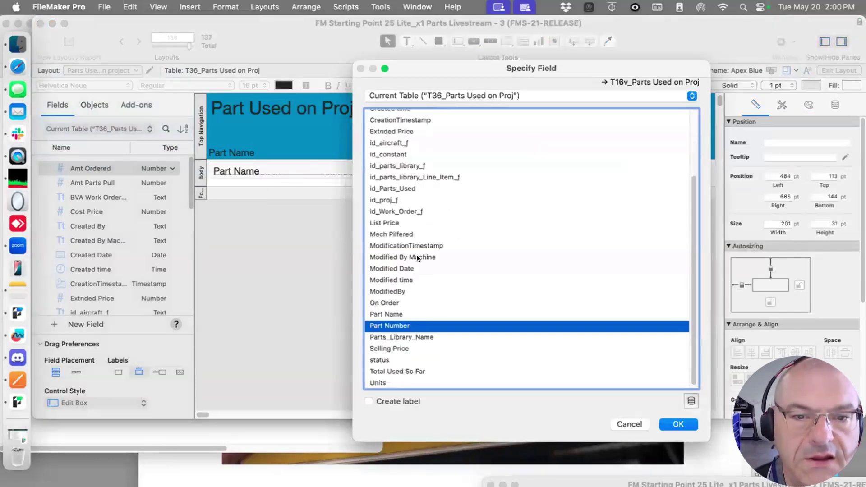
double_click(397, 211)
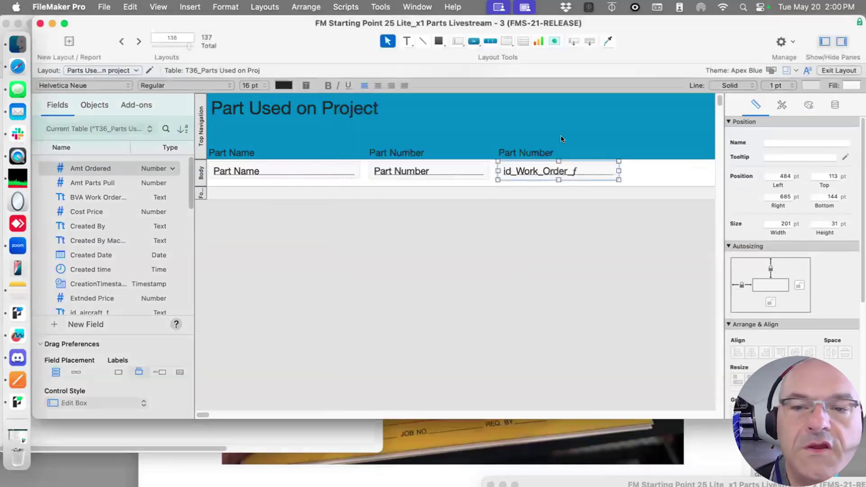
click(535, 147)
text(W)
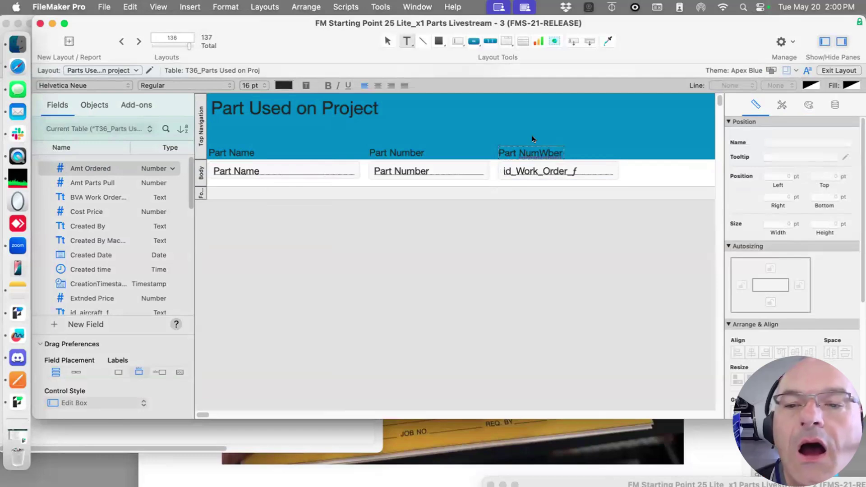
Change the id_Work_Order_ƒ field to id_proj_ƒ, relabel its column id_project_ƒ and return to Browse mode
double_click(534, 170)
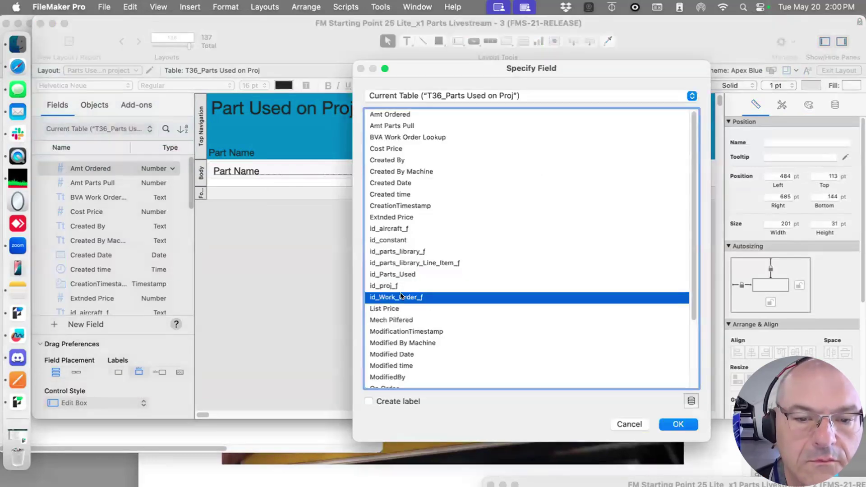
double_click(391, 286)
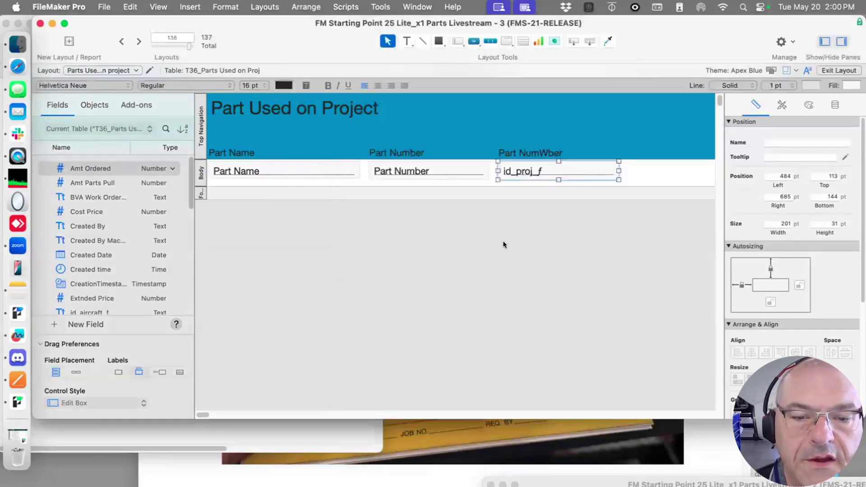
double_click(526, 152)
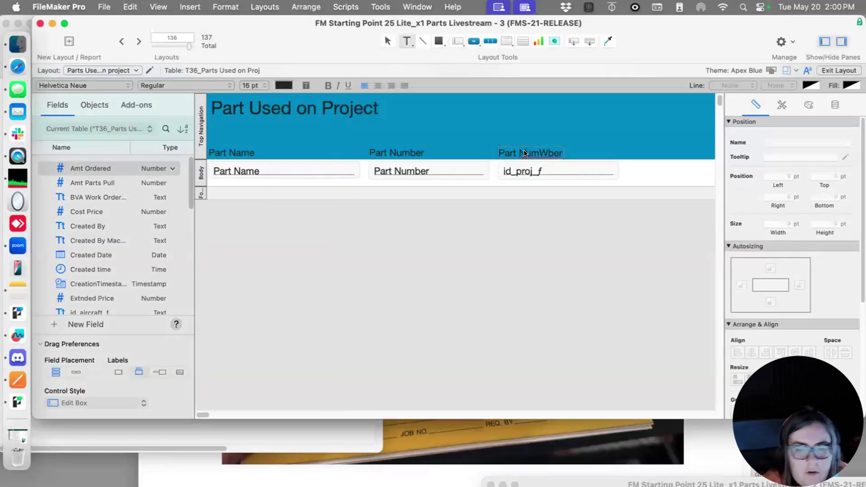
double_click(525, 153)
triple_click(525, 152)
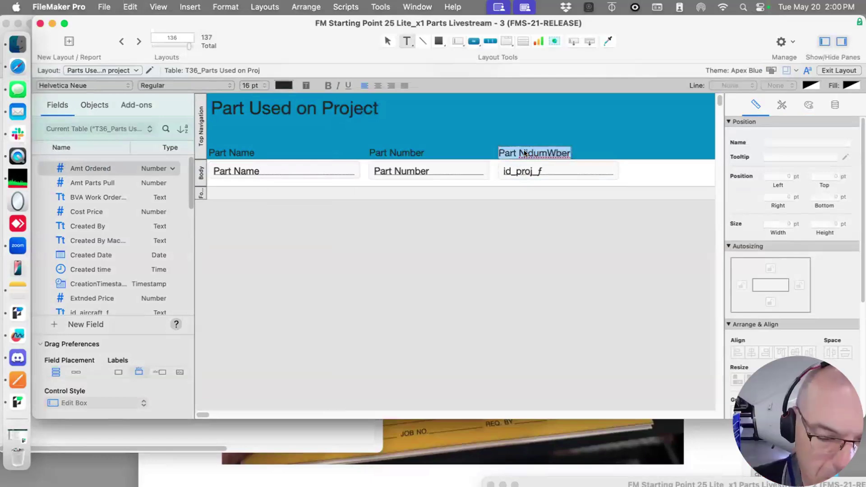
text(id_project_f)
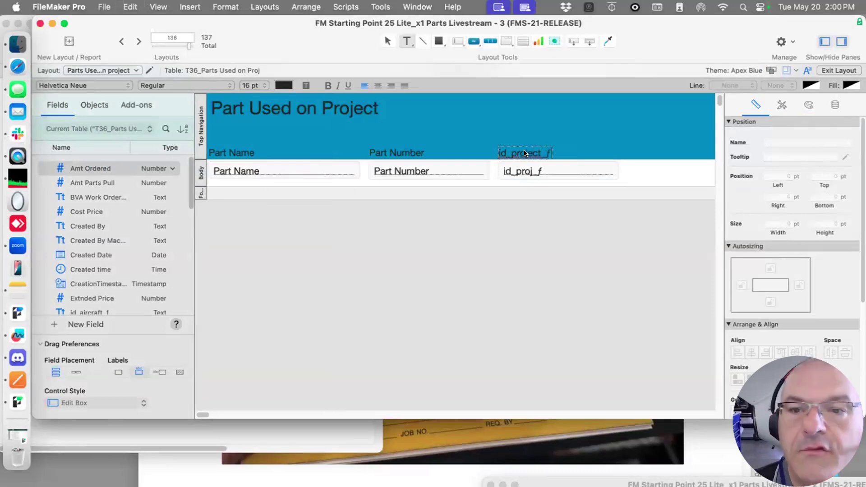
click(531, 208)
key(super+b)
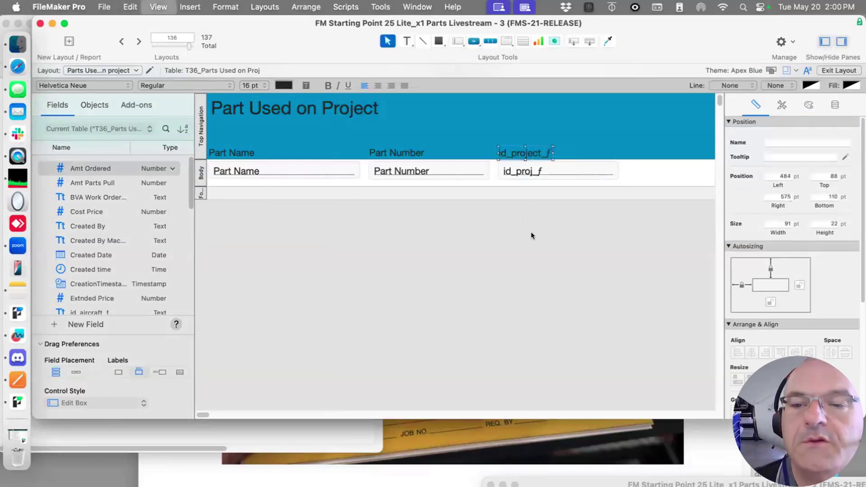
Enter PRJ0003 as the new record's id_project_ƒ and place the window beside the line items window
click(524, 155)
text(PRJ0003)
click(549, 228)
drag(457, 21, 685, 21)
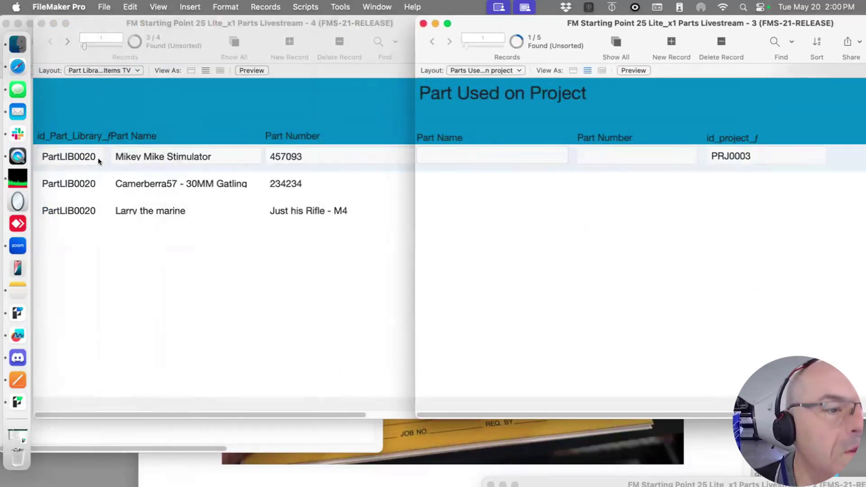
Copy the part name Mikey Mike Stimulator from the first line item into the new parts-used record's Part Name field
click(170, 155)
click(170, 157)
key(super+c)
click(493, 153)
click(493, 154)
key(super+v)
Copy the part number 457093 from the first line item into the parts-used record's Part Number field
click(309, 154)
click(302, 154)
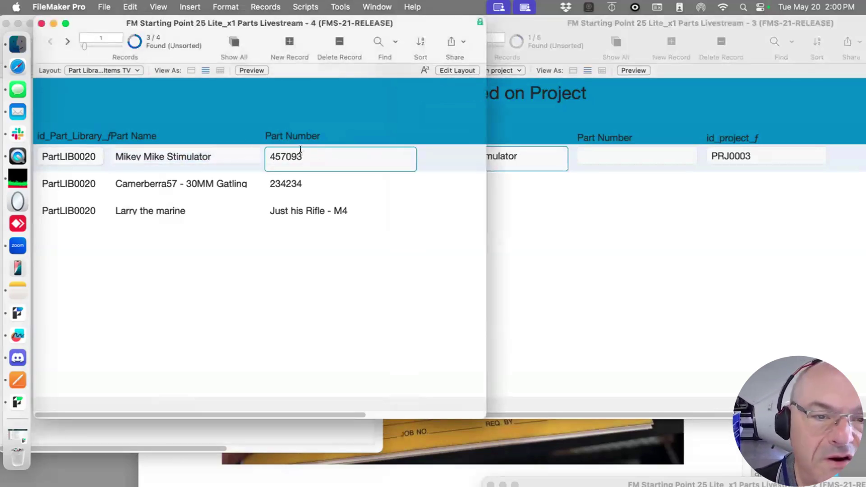
key(super+z)
key(super+c)
click(623, 160)
key(super+v)
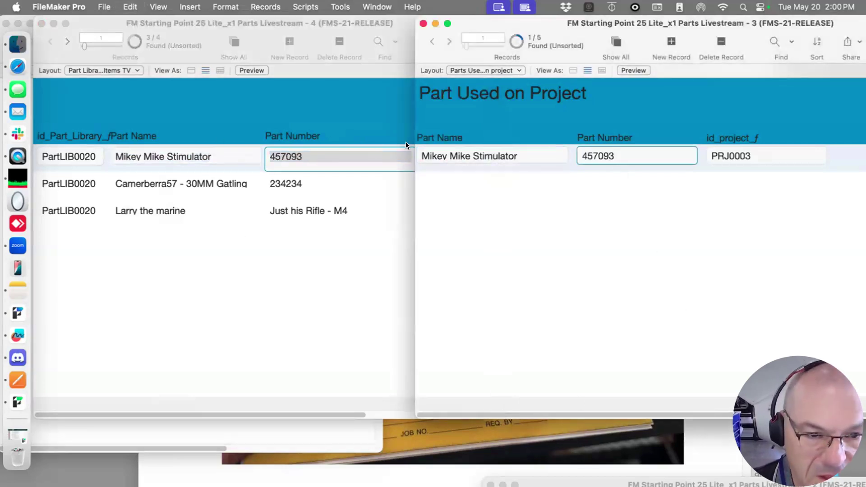
click(303, 211)
click(303, 208)
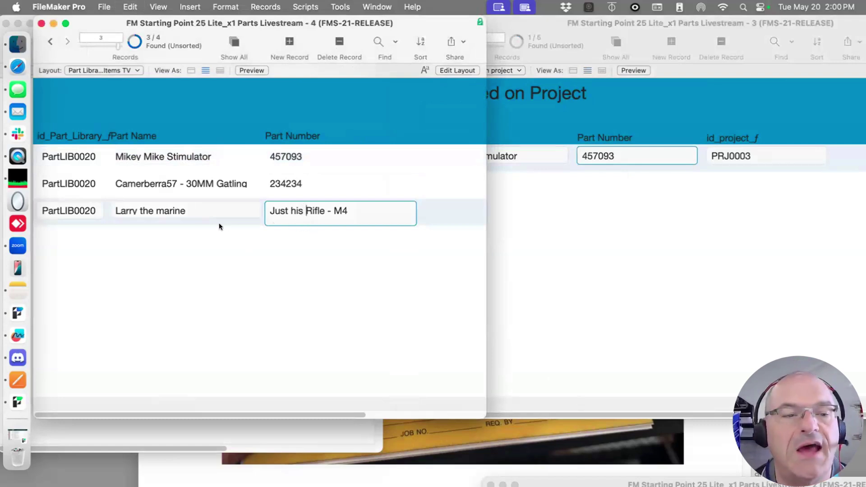
click(245, 239)
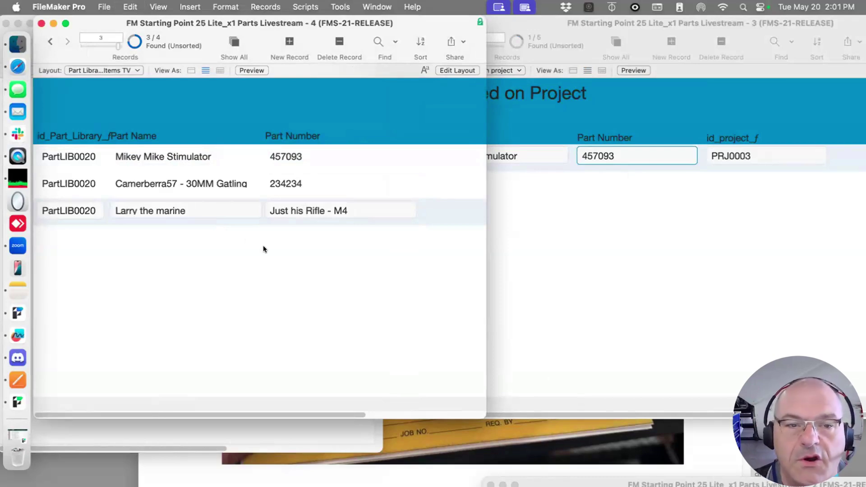
click(639, 162)
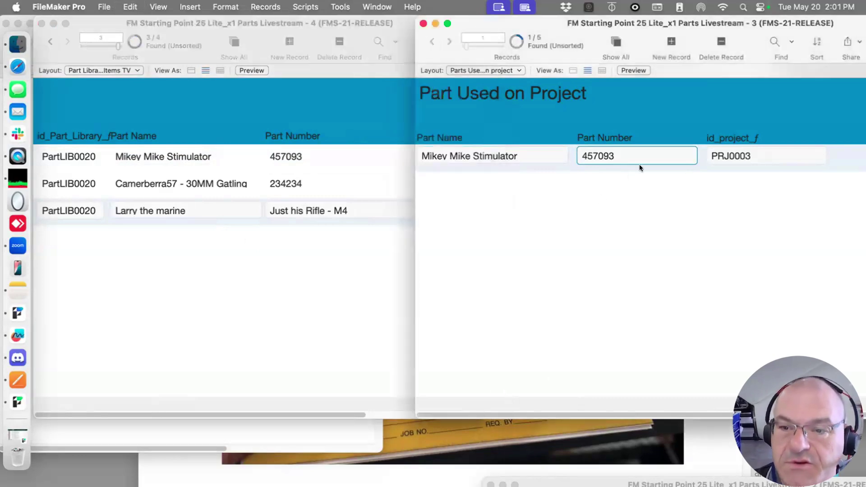
click(294, 158)
click(309, 155)
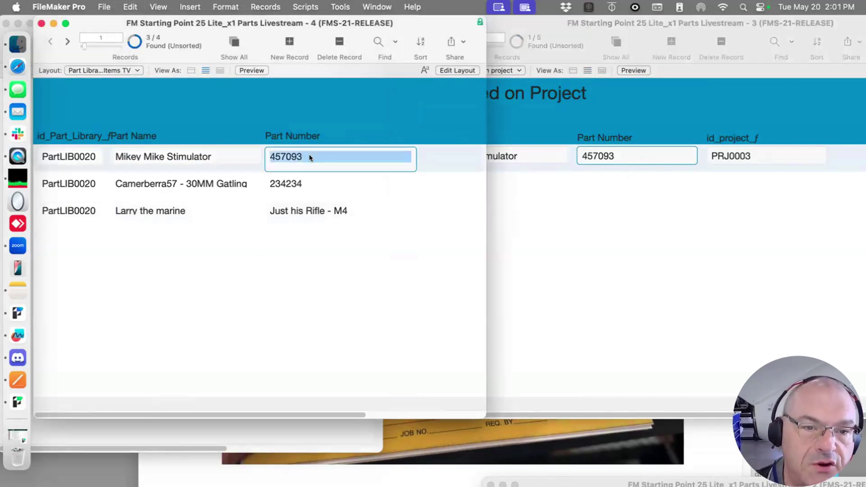
Copy the part name Camerberra57 - 30MM Gatling Gun - A10 from the second line item into a new parts-used record
click(127, 186)
click(267, 180)
click(244, 186)
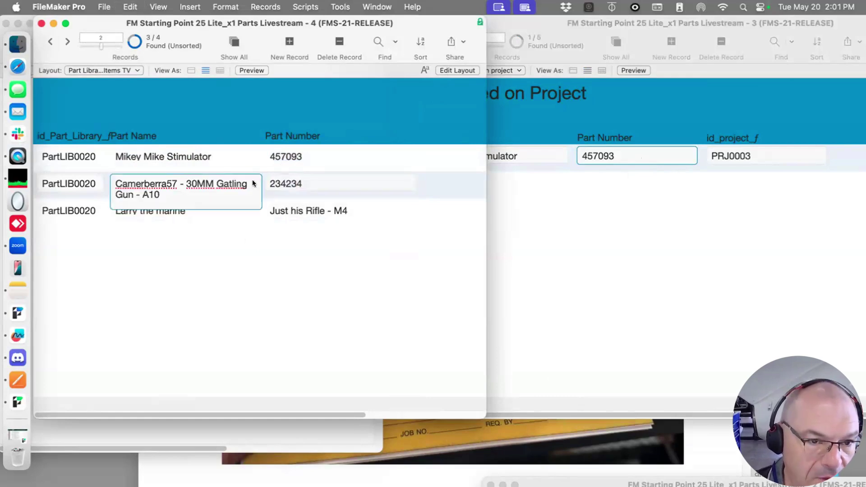
triple_click(243, 186)
key(super+c)
click(283, 179)
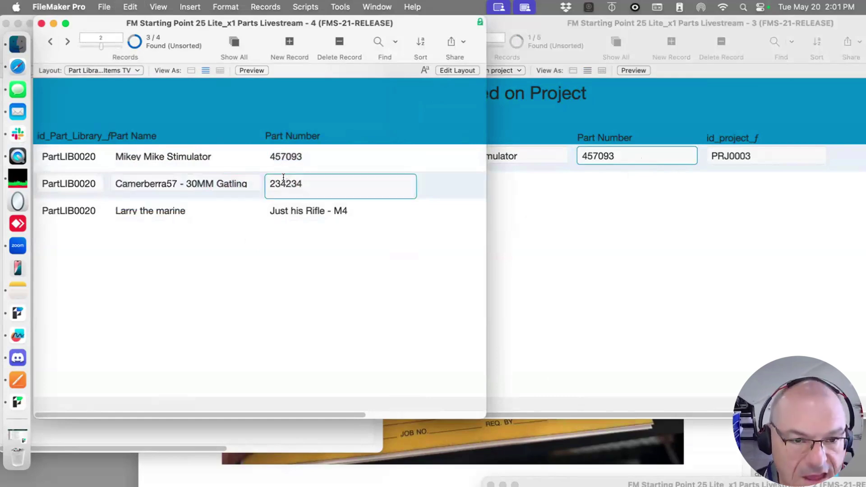
double_click(284, 180)
click(515, 194)
click(482, 179)
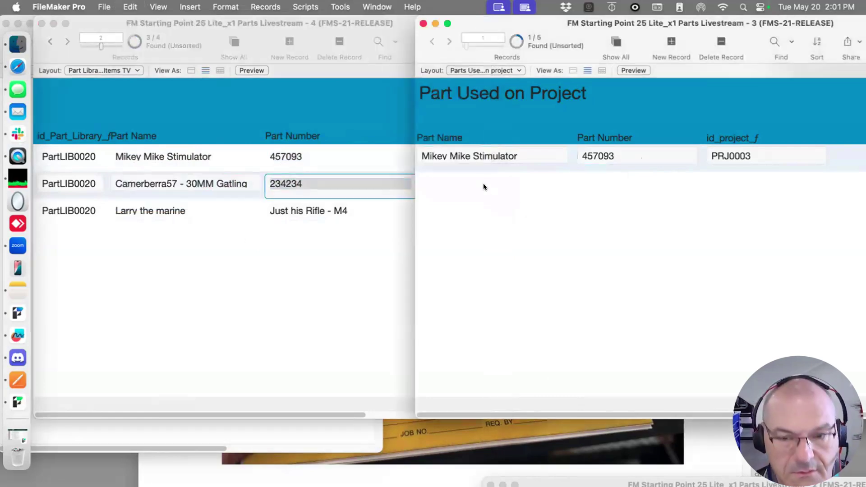
key(super+n)
key(super+v)
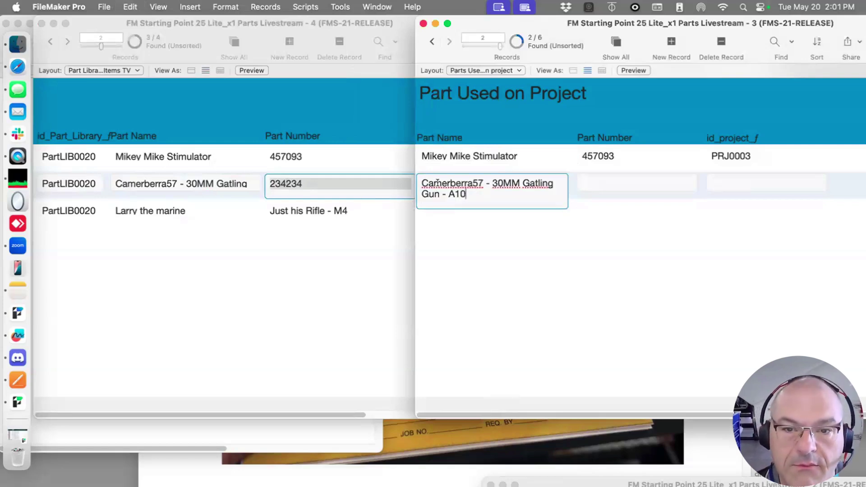
Copy the part number 234234 from the second line item into the second parts-used record's Part Number field
click(318, 185)
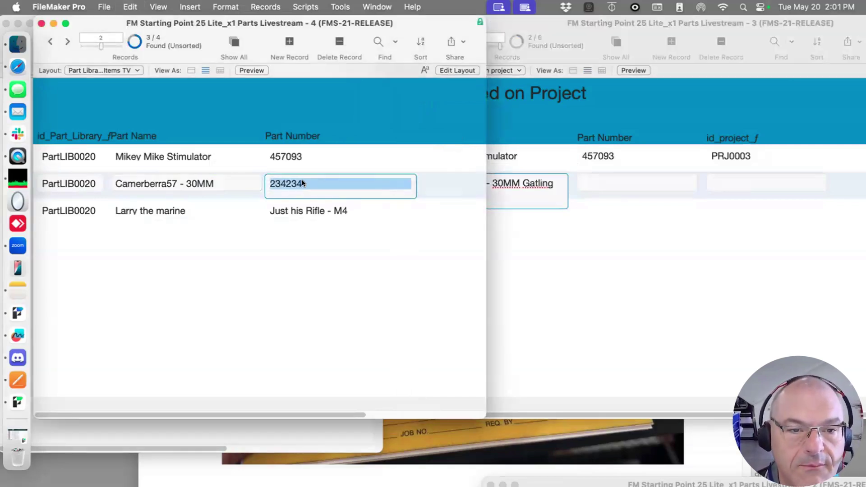
key(super+c)
click(608, 187)
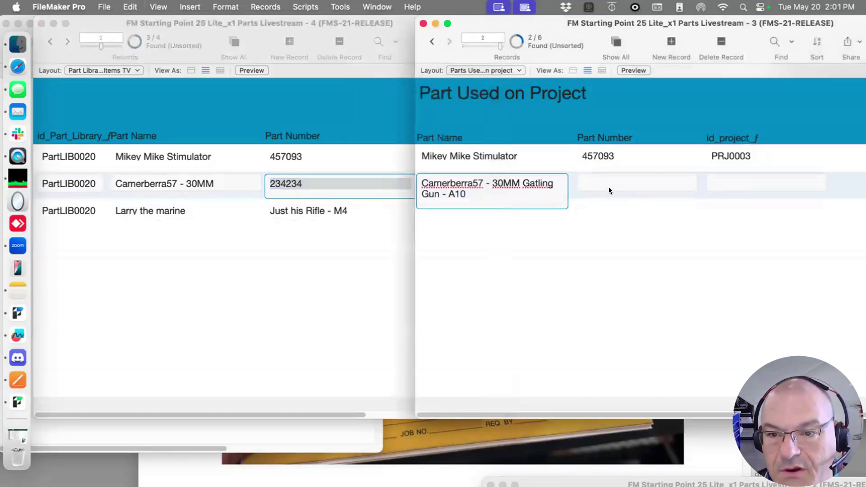
click(607, 181)
key(super+v)
Copy PRJ0003 from the first parts-used record into the second record's id_project_ƒ field and commit the record
click(720, 154)
key(super+a)
key(super+c)
click(722, 180)
key(super+v)
click(710, 212)
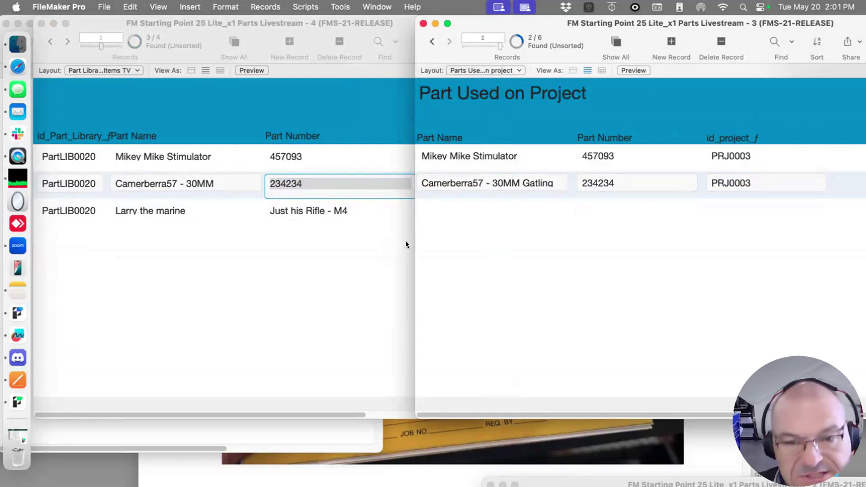
Add a third parts-used record and paste PRJ0003 into its id_project_ƒ field
click(196, 218)
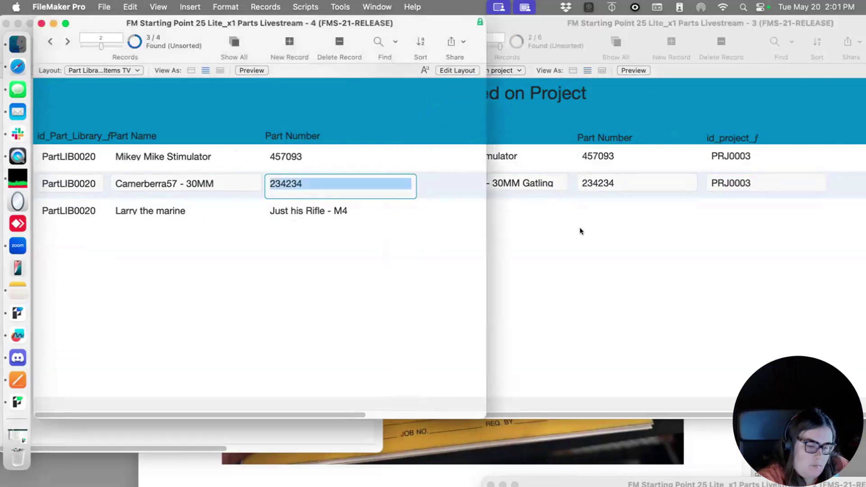
click(602, 219)
key(cmd+n)
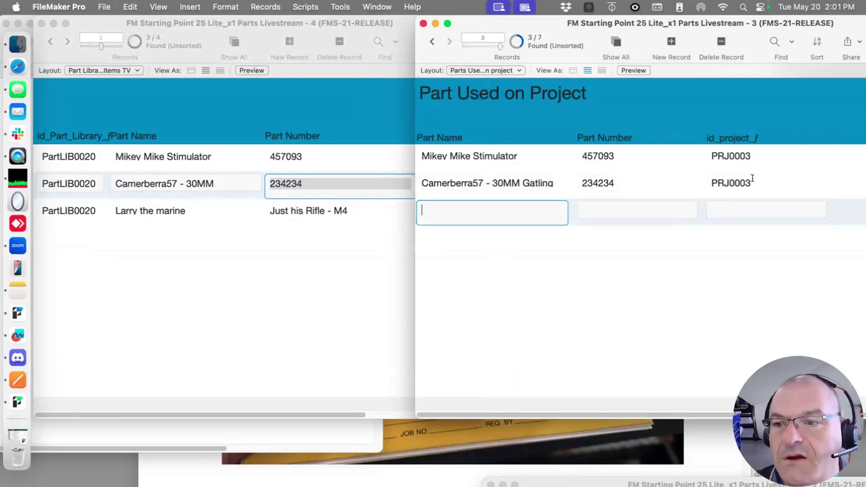
click(712, 190)
click(724, 207)
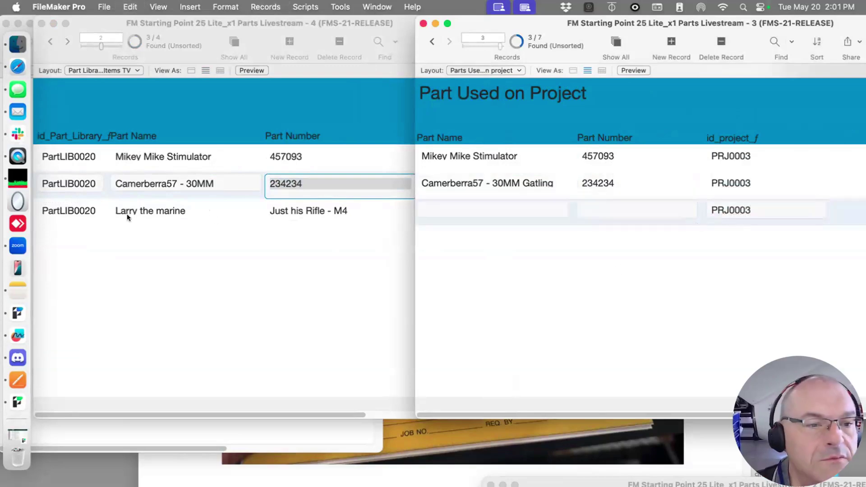
Copy the part name Larry the marine from the third line item into the third parts-used record's Part Name field
click(122, 212)
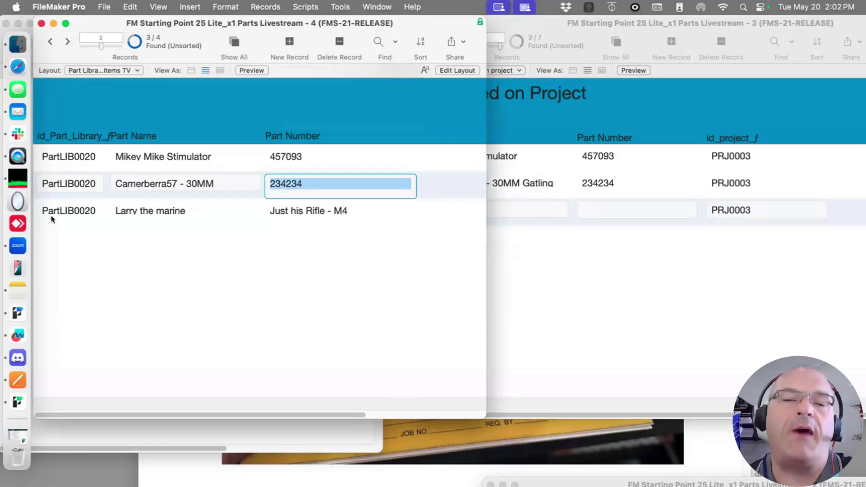
click(151, 182)
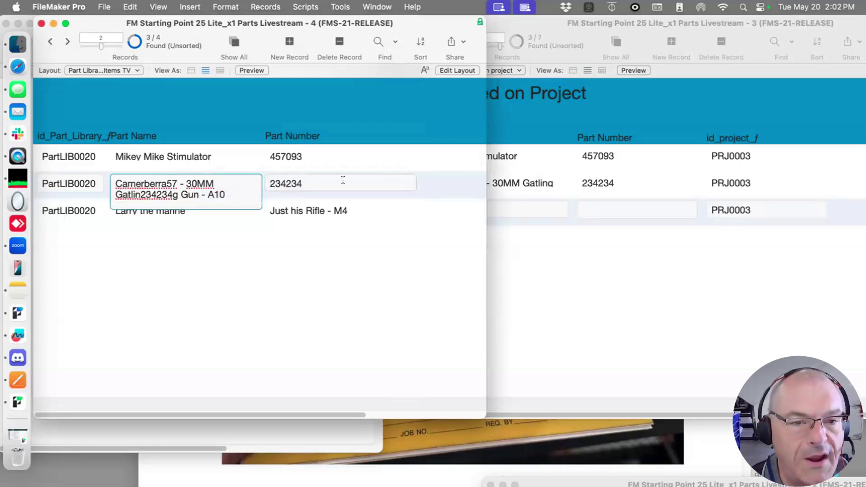
click(187, 212)
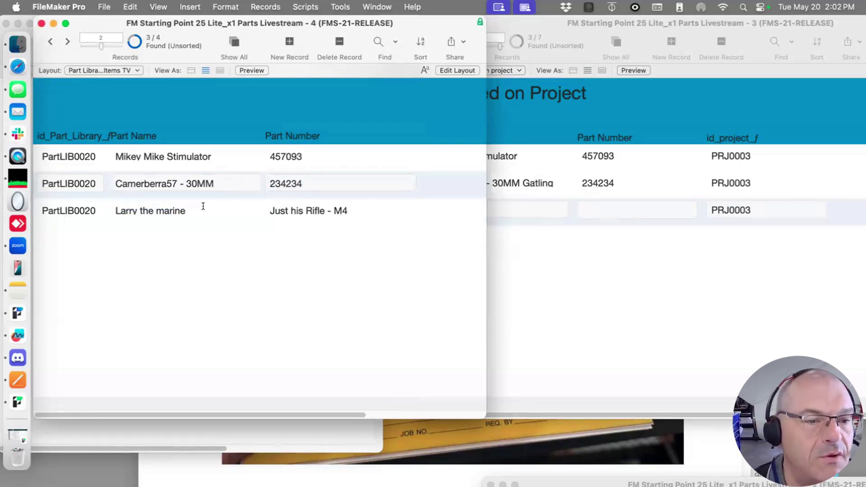
click(543, 206)
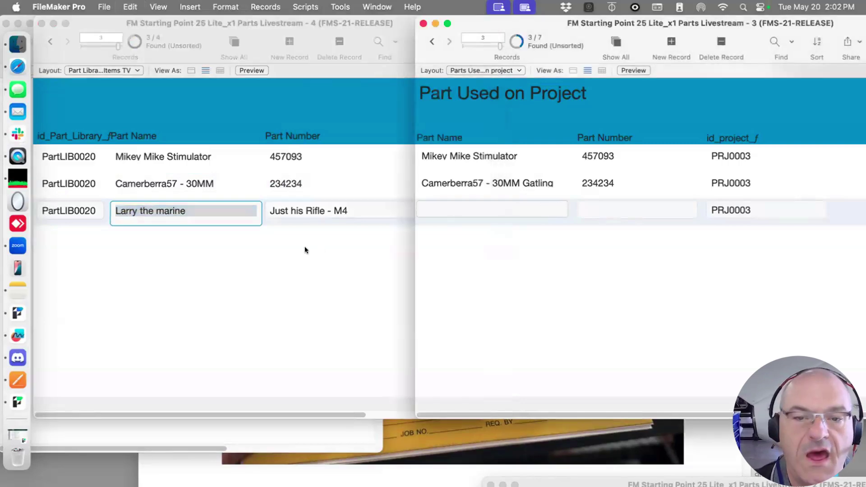
click(467, 207)
Copy the part number Just his Rifle - M4 into the third parts-used record's Part Number field and commit the record
click(350, 264)
key(Tab)
key(super+c)
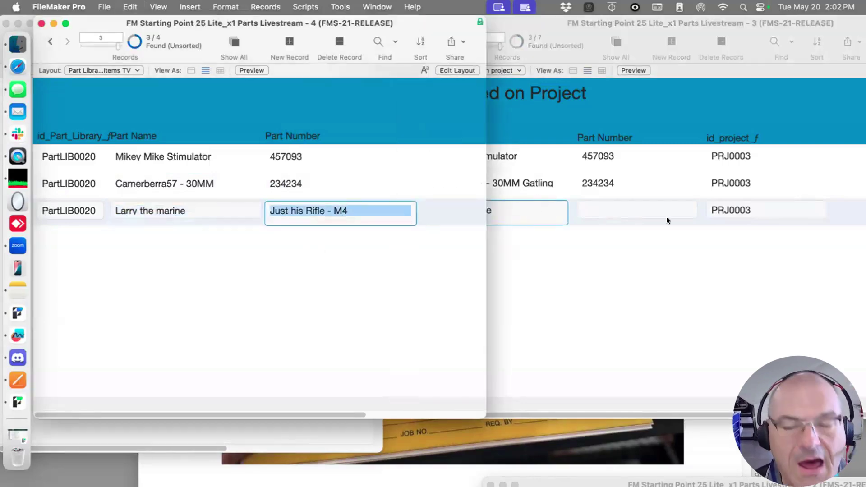
click(611, 211)
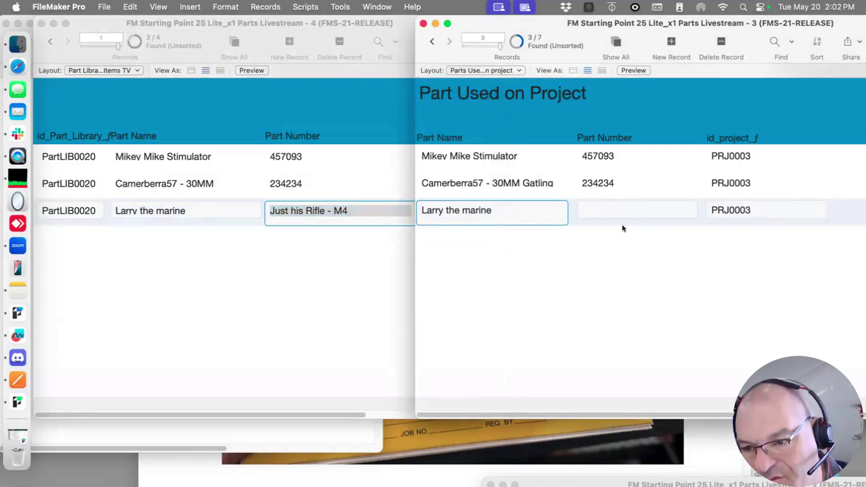
click(621, 206)
key(super+v)
click(580, 235)
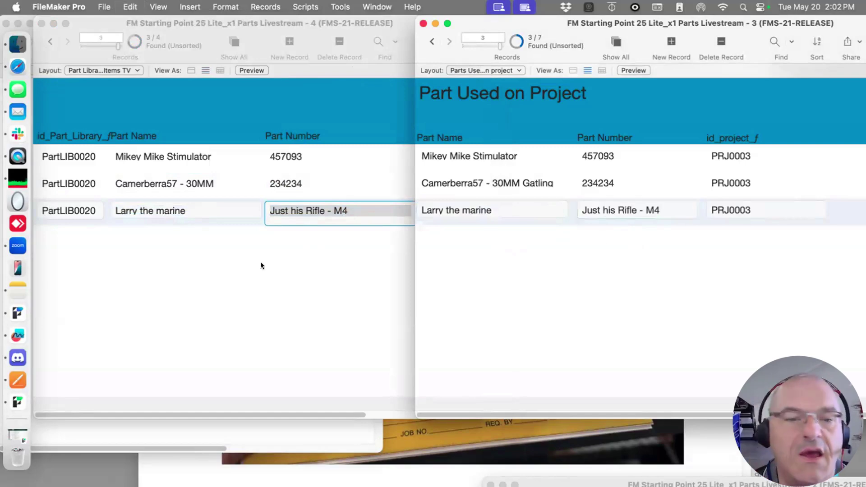
click(187, 208)
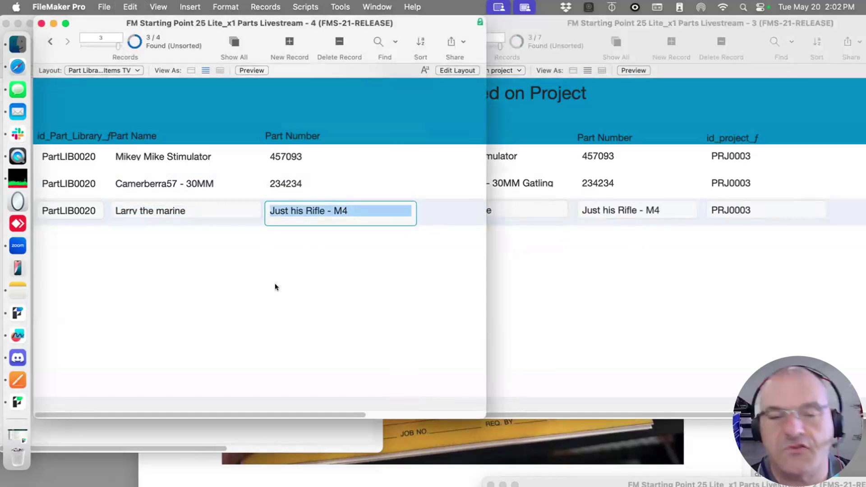
click(513, 285)
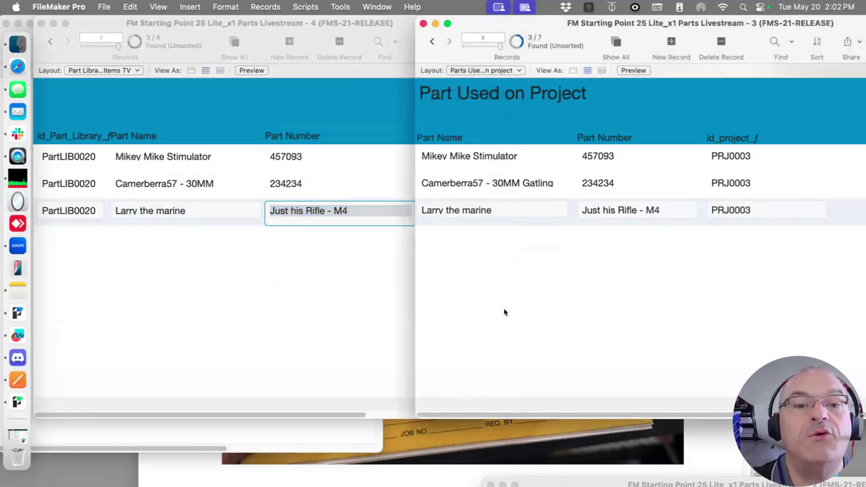
click(319, 90)
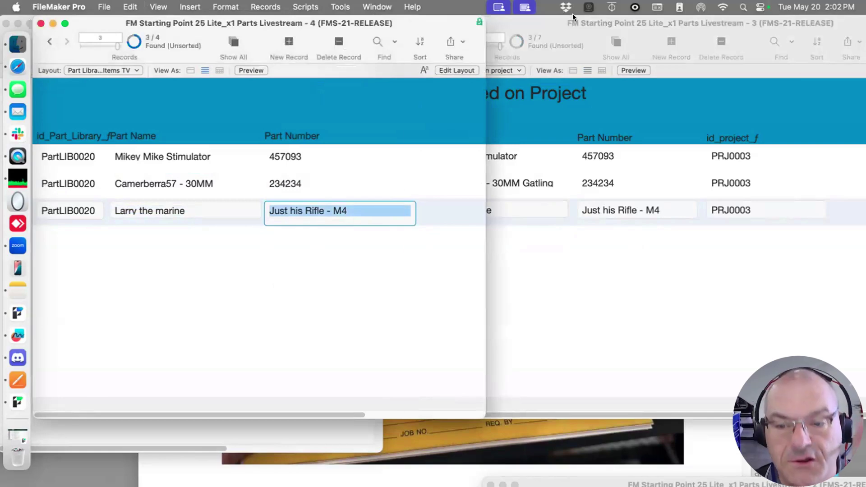
click(572, 16)
Bring up the PRJ0003 project window, display its Parts list and move the window clear of the other two
double_click(631, 484)
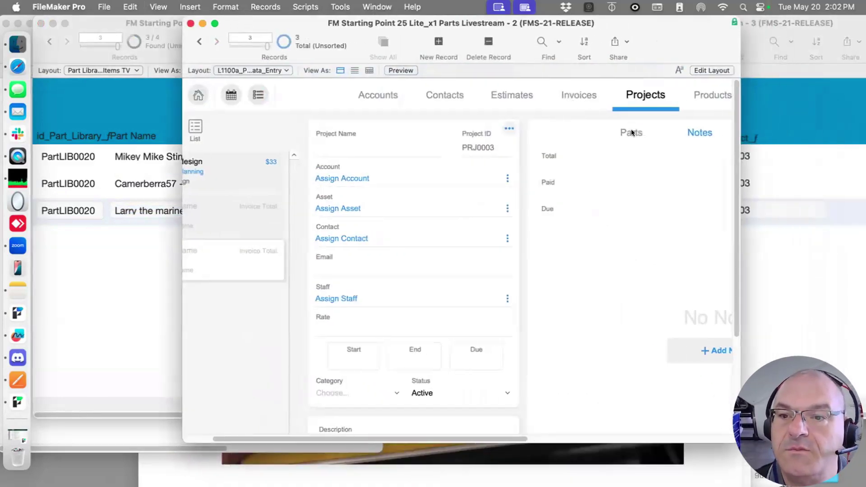
click(631, 132)
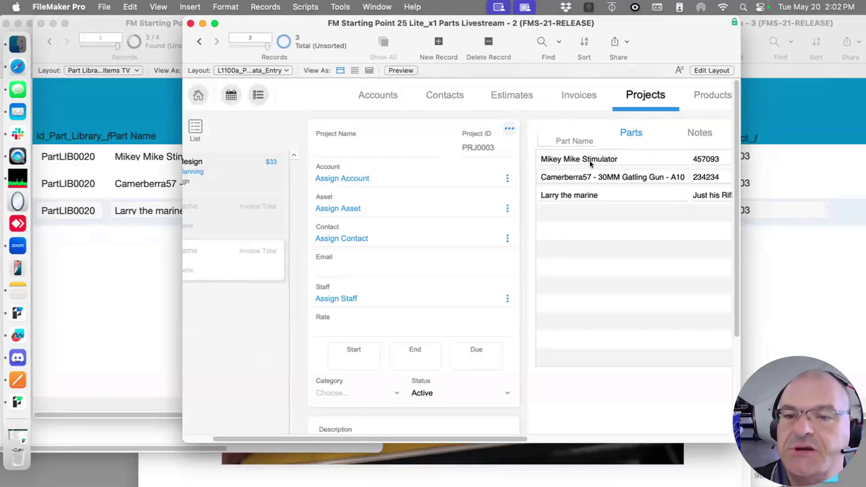
drag(650, 23, 837, 304)
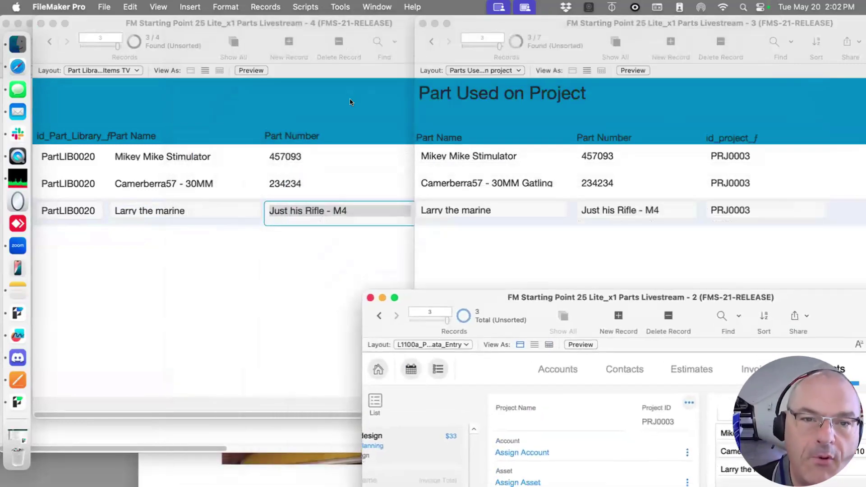
click(348, 100)
click(658, 94)
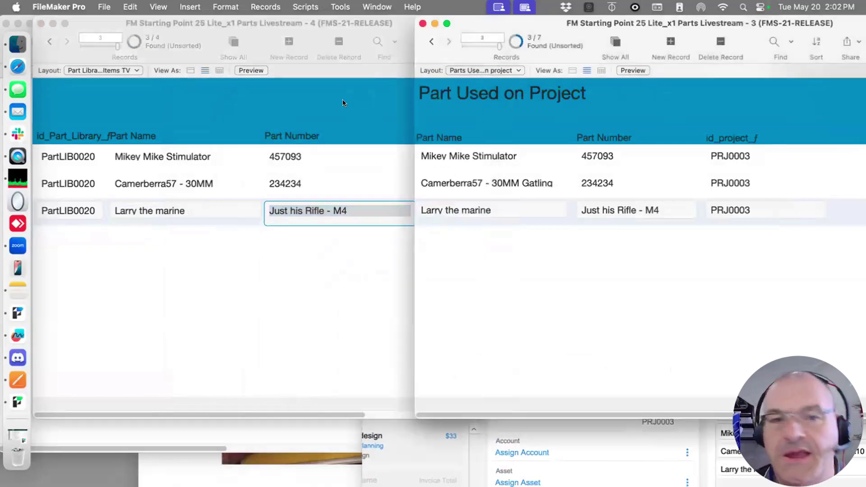
click(345, 103)
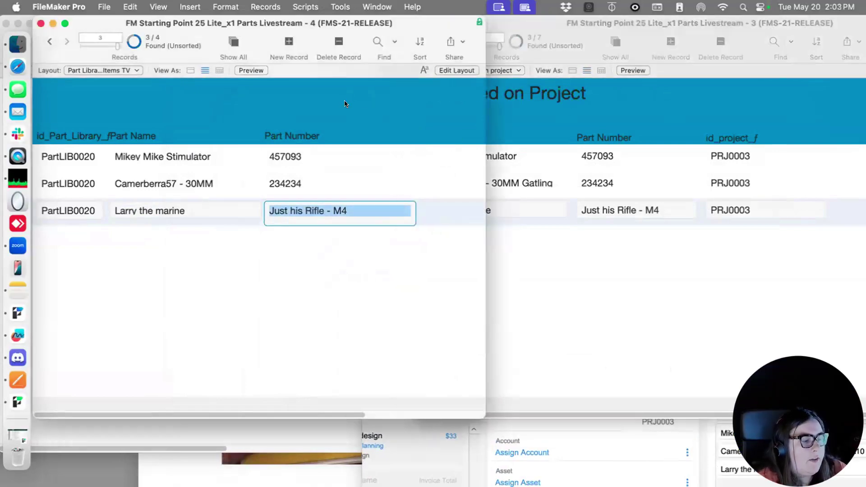
click(414, 127)
click(437, 159)
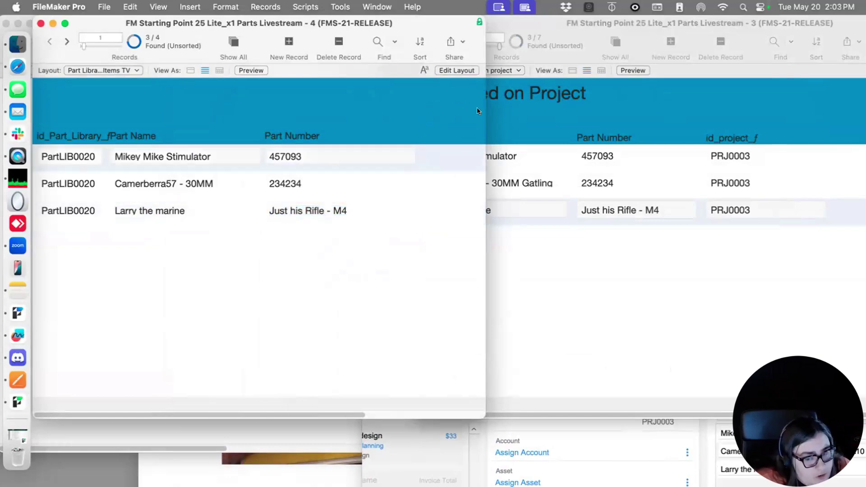
Close the line items and parts-used windows and move the PRJ0003 project window lower on the desktop
key(super+w)
key(super+w)
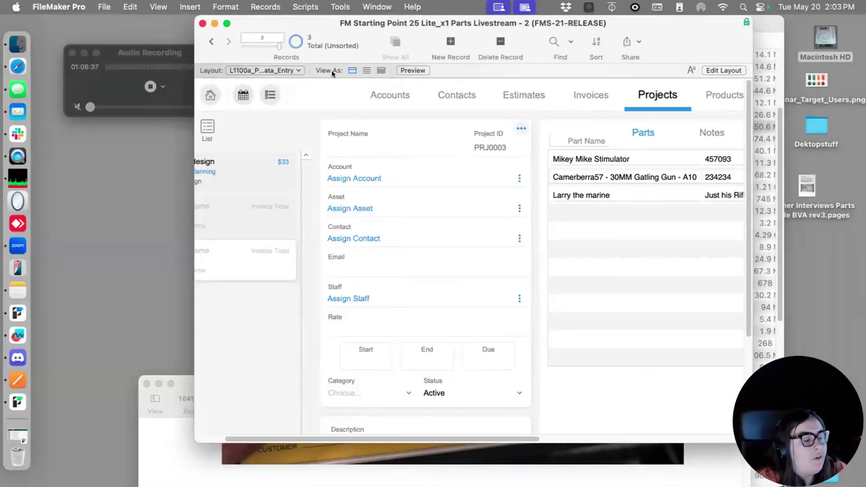
drag(344, 27, 219, 4)
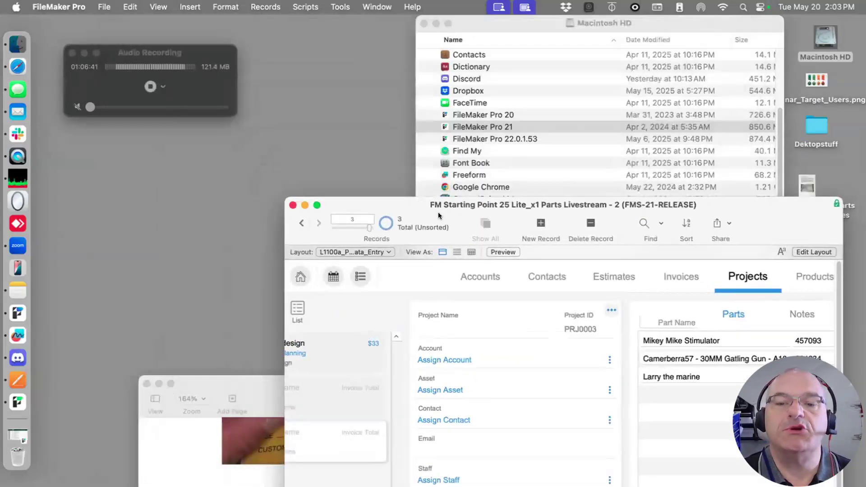
drag(438, 211, 364, 270)
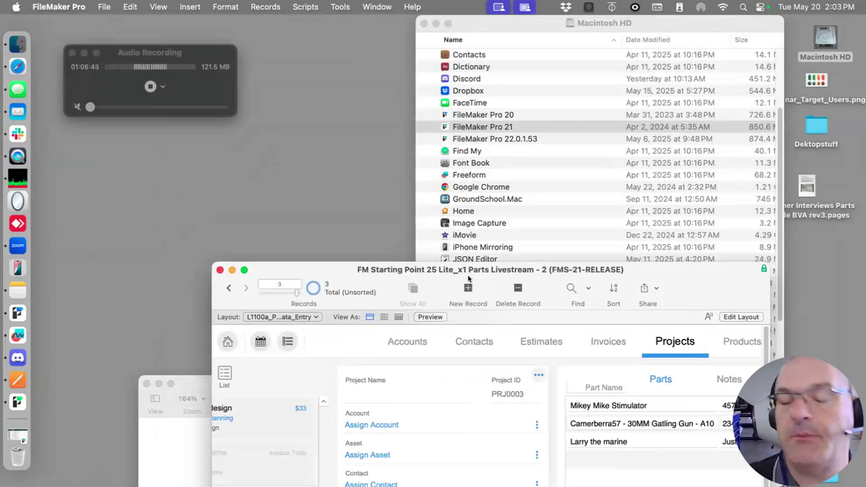
Move the PRJ0003 project window higher on the desktop and open the Script Workspace
drag(468, 278, 444, 150)
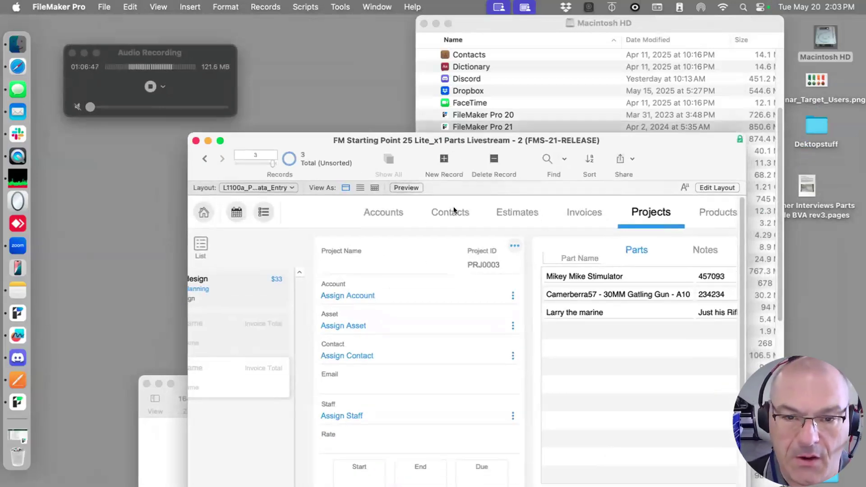
click(340, 7)
click(317, 22)
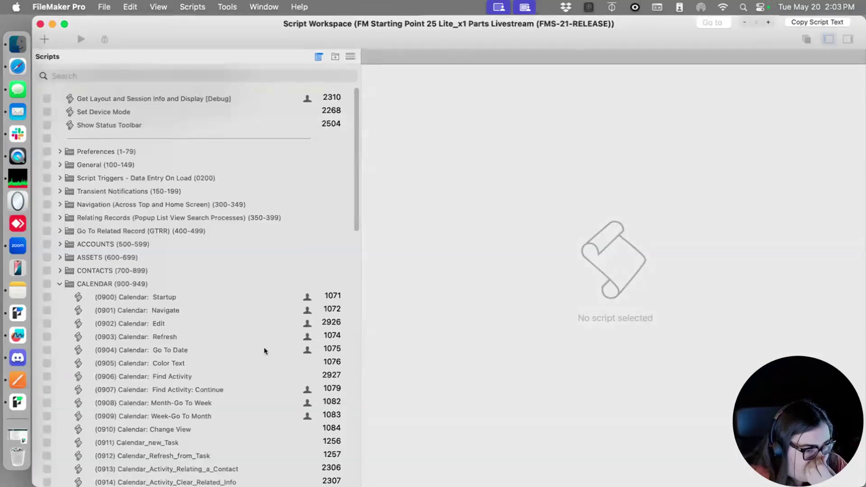
Collapse the CALENDAR script folder and the open PROJECTS subfolders, and expand PRJ_Processes to show its scripts
click(57, 284)
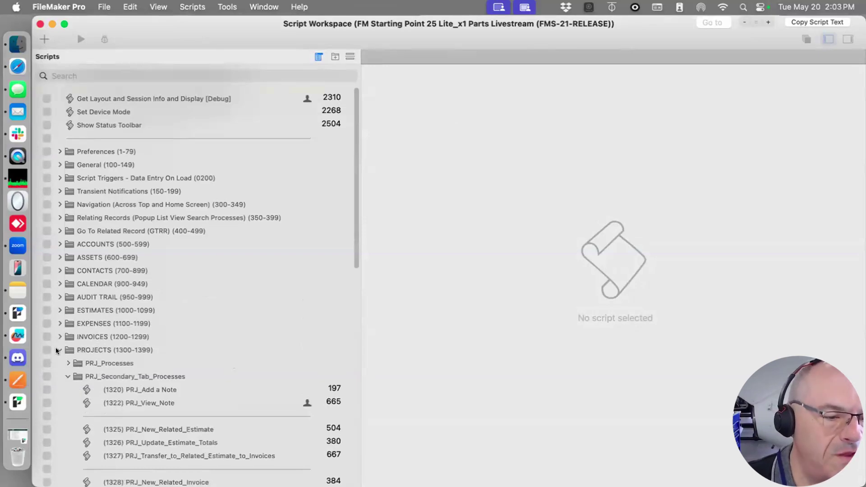
scroll(89, 356, down, 10)
scroll(89, 356, up, 8)
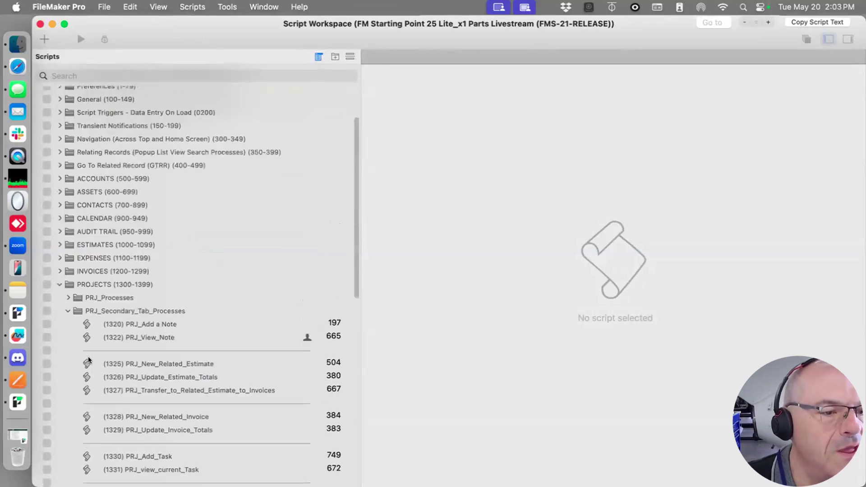
click(65, 310)
click(66, 323)
click(67, 337)
click(122, 299)
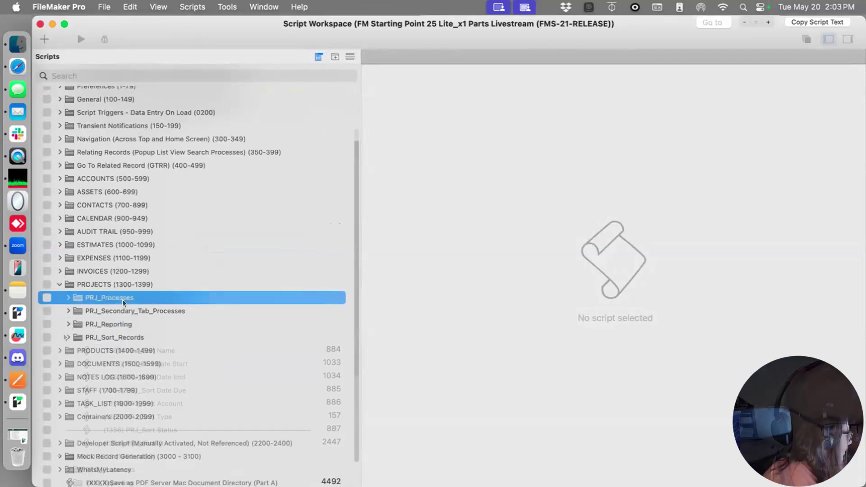
click(67, 298)
scroll(158, 323, down, 5)
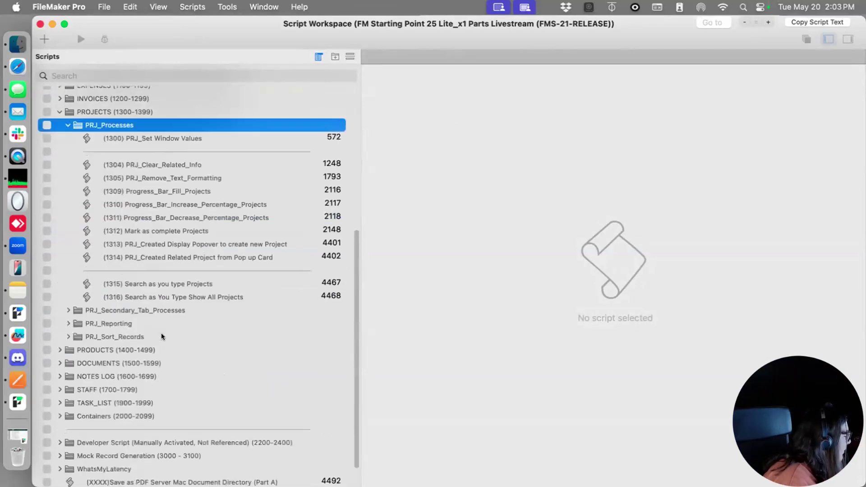
Duplicate the separator line in PRJ_Processes and place the copy after script (1316) Search as You Type Show All Projects
click(146, 265)
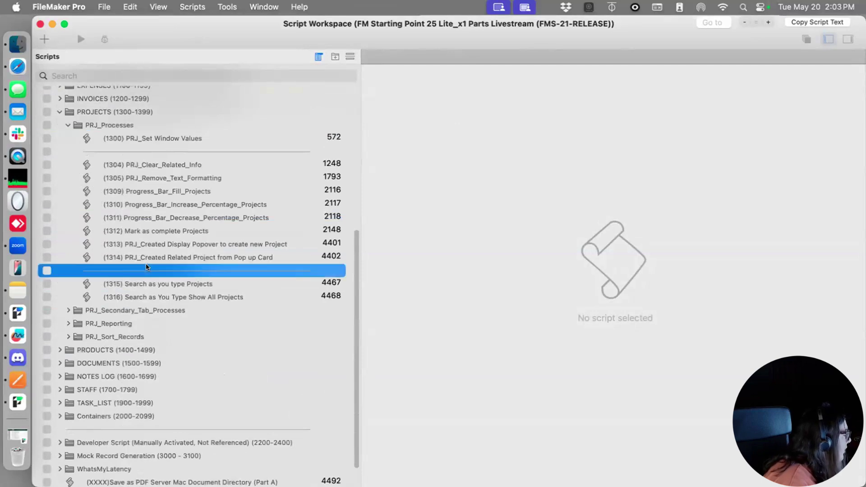
key(super+d)
drag(167, 305, 149, 317)
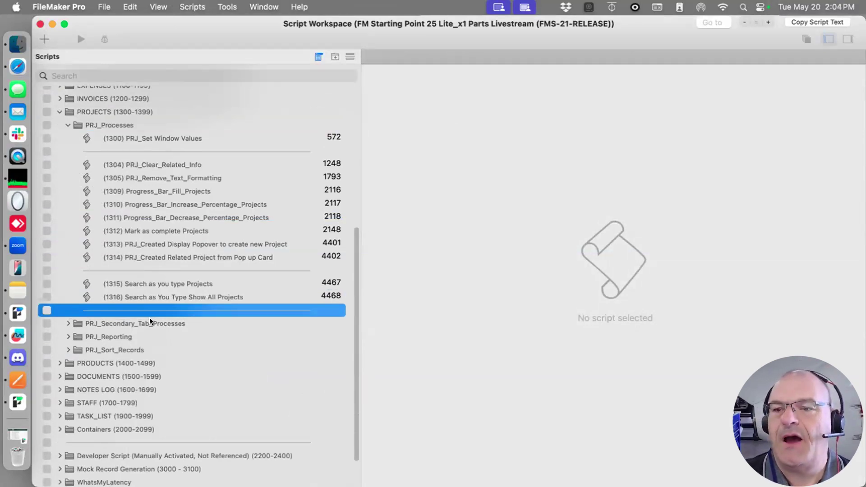
Arrange the windows so the PRJ0003 project shows above the Script Workspace
drag(388, 22, 391, 155)
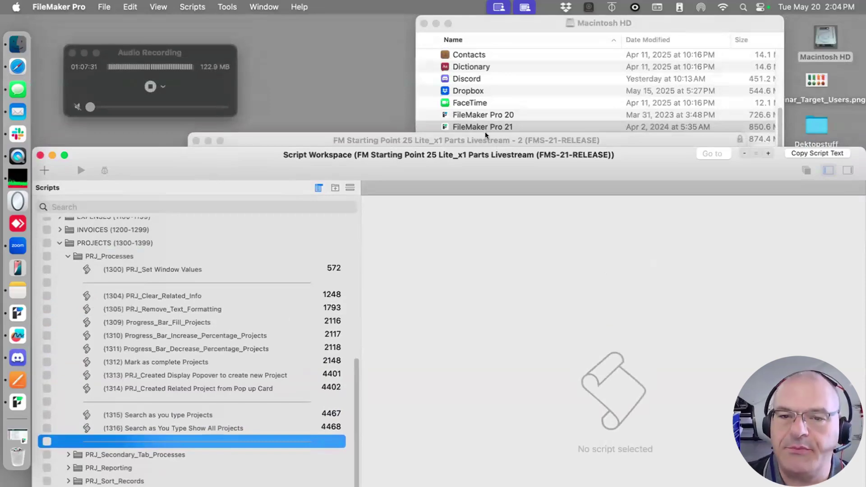
click(485, 132)
drag(515, 131, 516, 4)
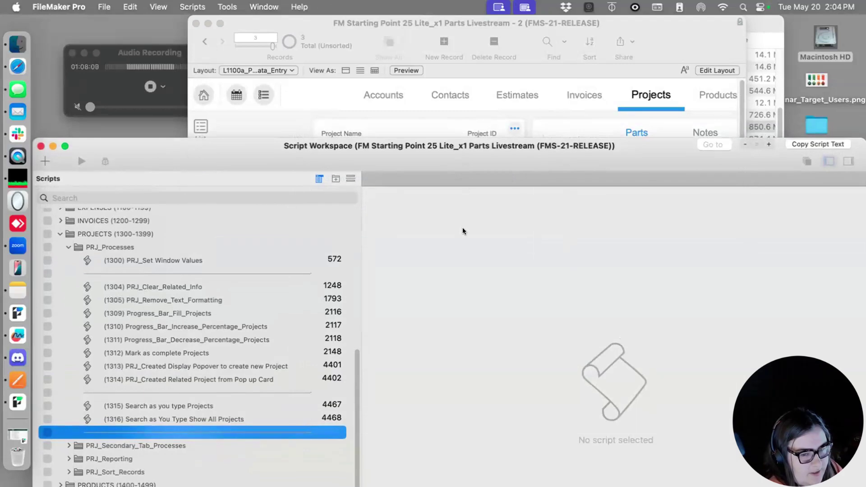
drag(76, 163, 75, 130)
Create a new script after the last PRJ_Processes separator and name it Let Add a New Set of Line Items
click(45, 128)
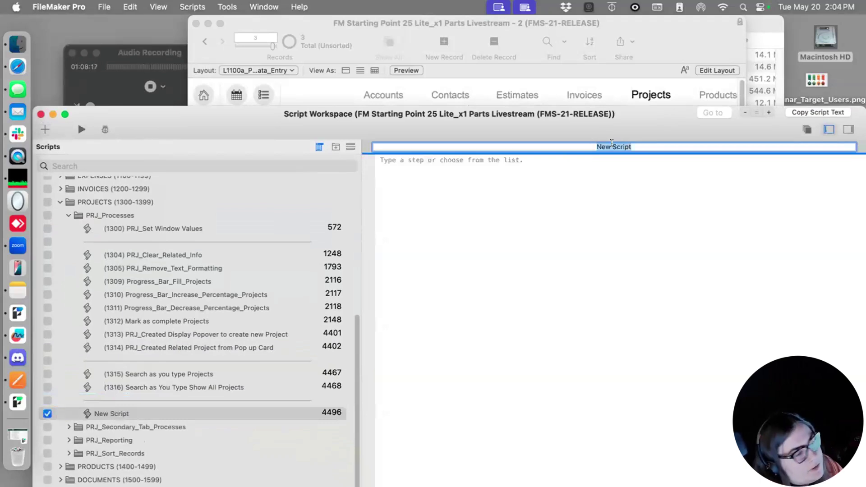
text(Let Add )
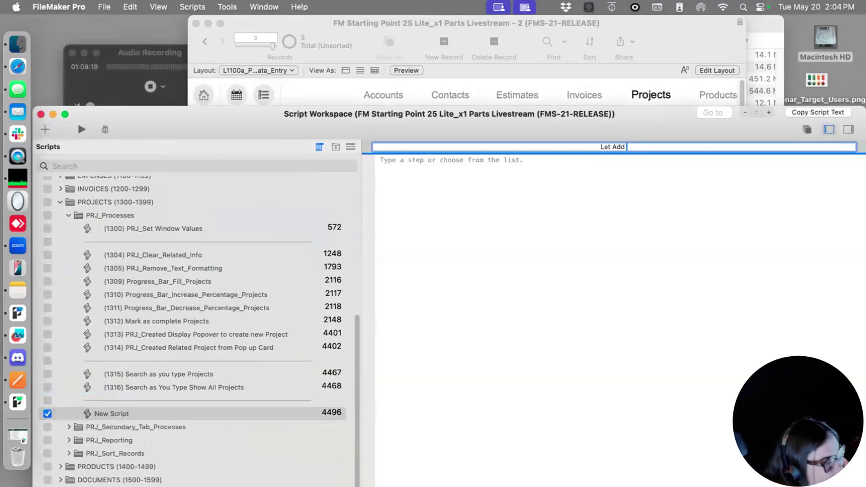
text(a New)
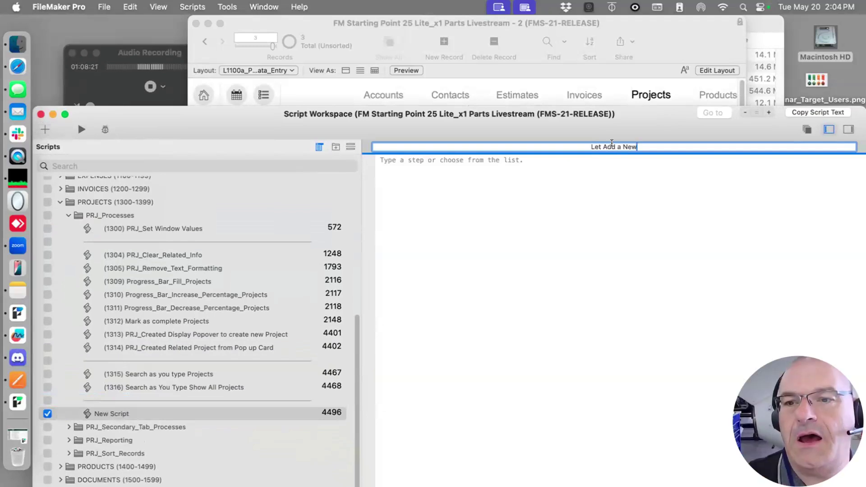
text( Set o)
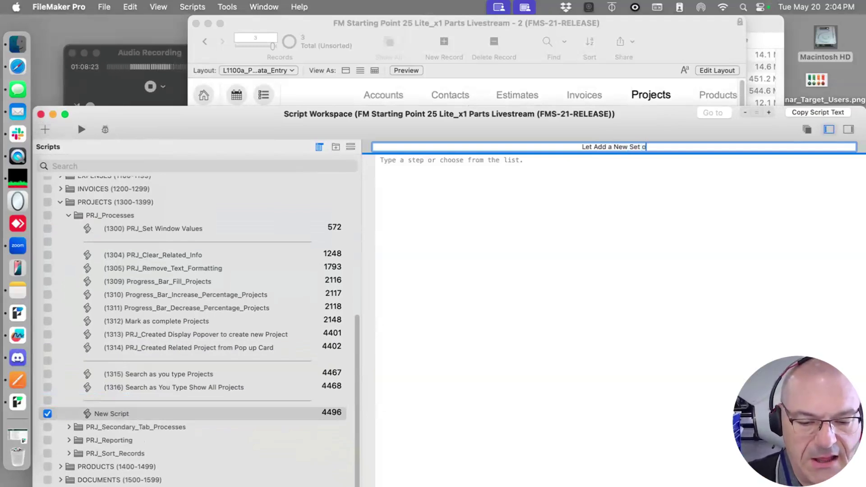
text(f Line Items)
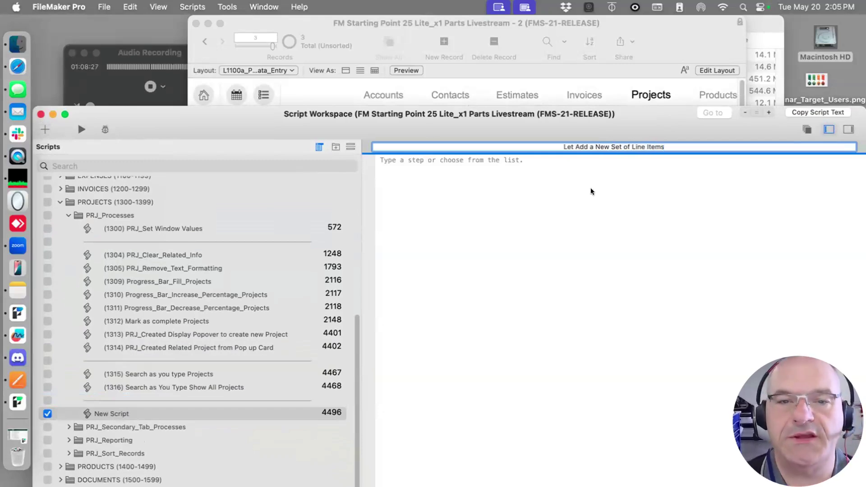
key(Return)
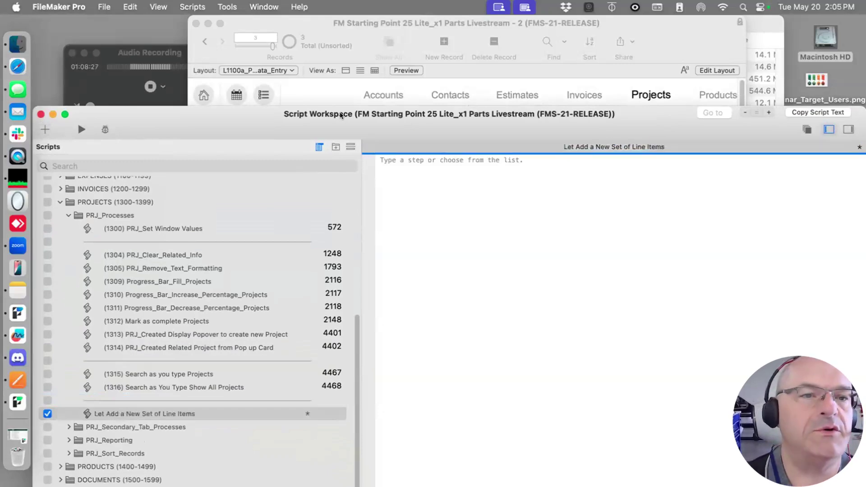
Reposition the Script Workspace lower on the desktop and bring the PRJ0003 project window to the front
drag(334, 111, 328, 61)
click(420, 109)
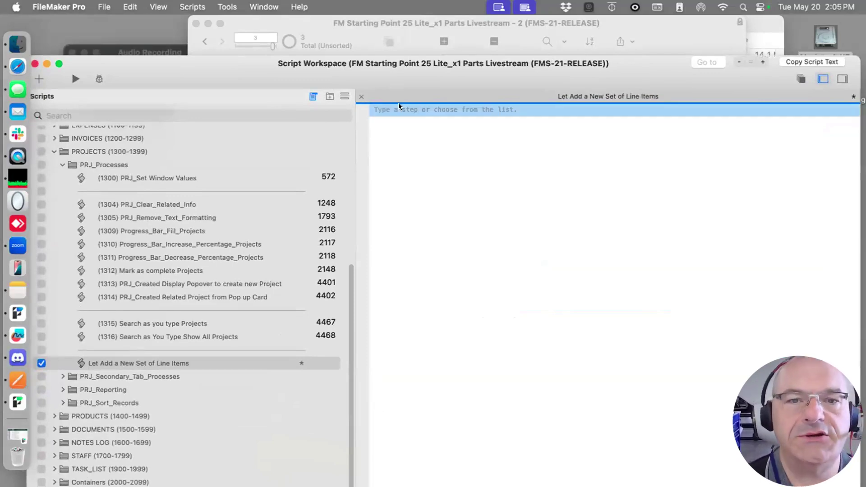
drag(404, 62, 402, 181)
click(413, 139)
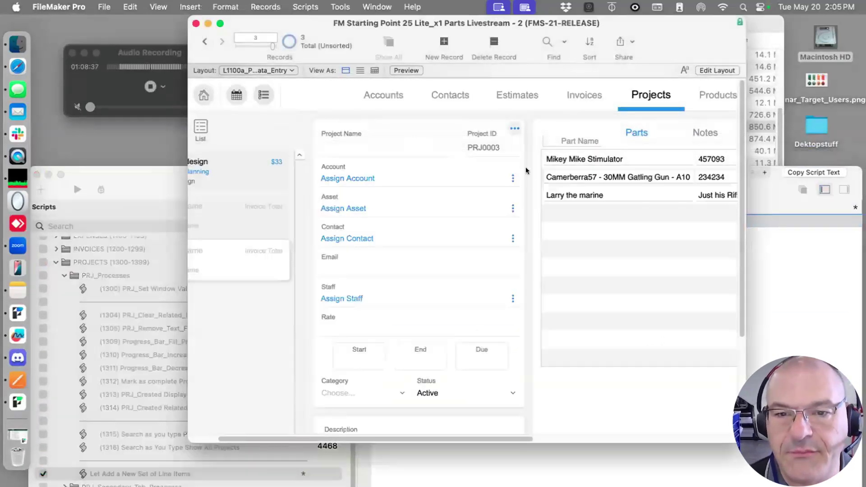
drag(609, 24, 609, 26)
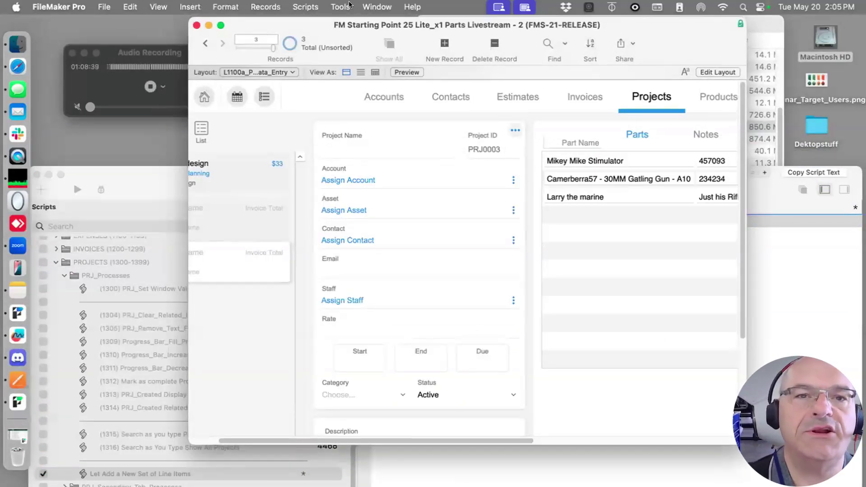
Bring up the original Parts Livestream window and display the Part Library Line Items TV layout
click(377, 7)
click(379, 25)
double_click(274, 43)
click(99, 68)
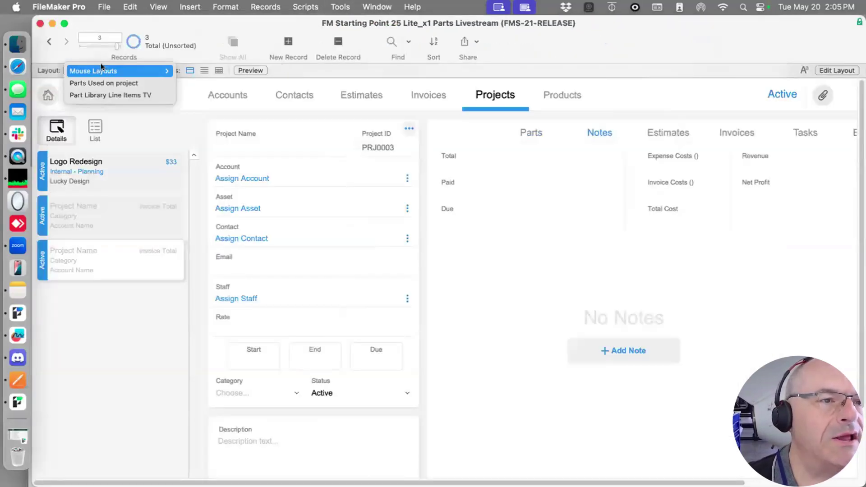
click(117, 100)
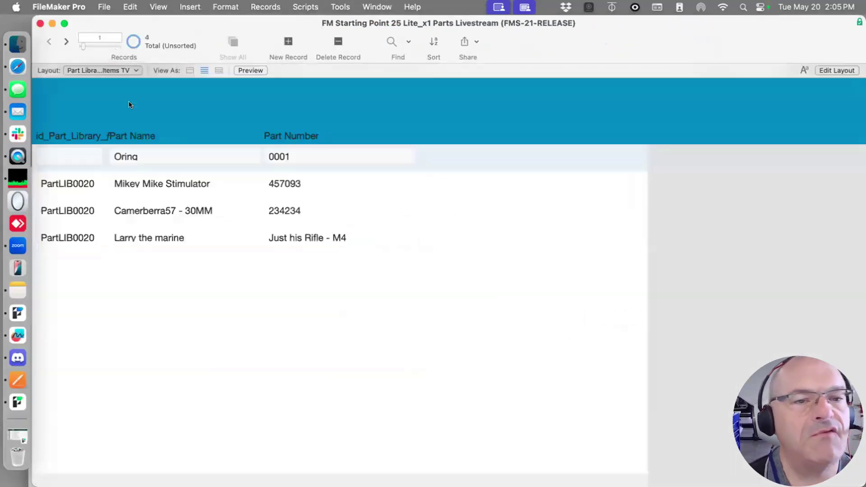
Switch to the Part Library Live TV layout through Layout mode and return to Browse mode
click(121, 68)
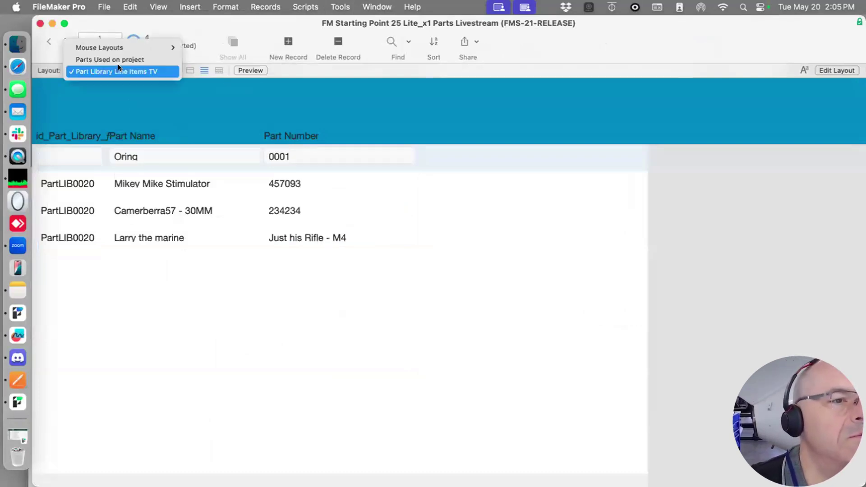
click(358, 74)
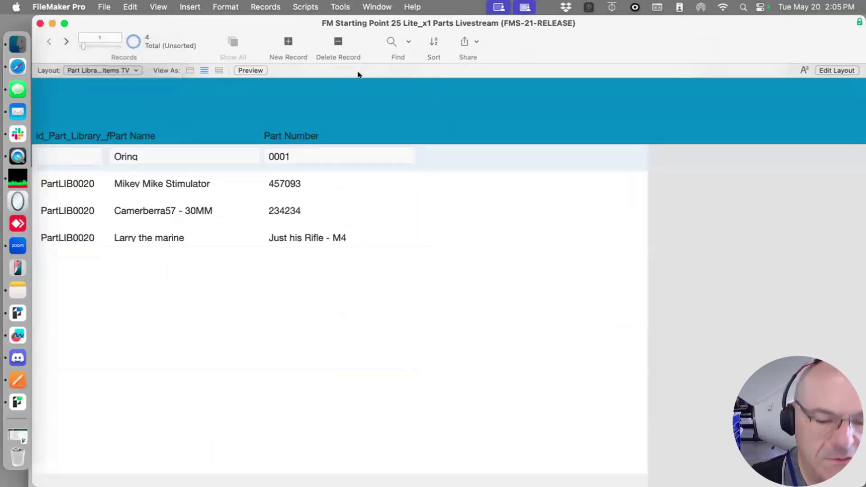
key(super+l)
click(101, 71)
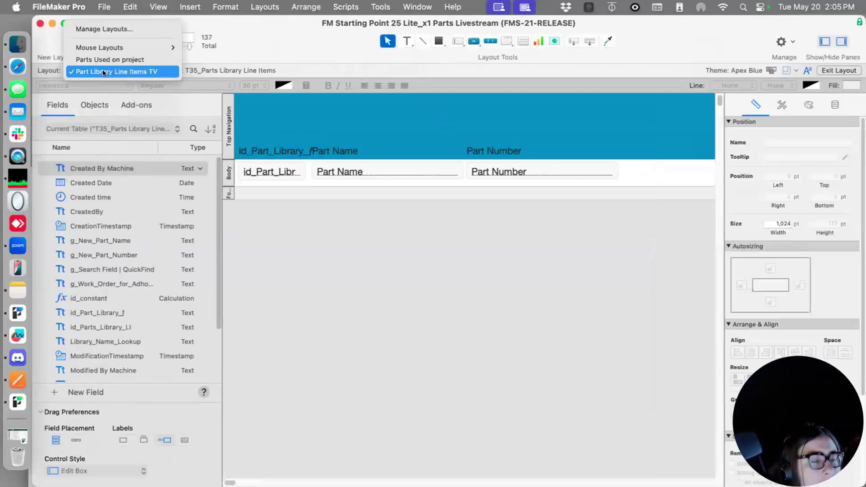
mouse_move(122, 45)
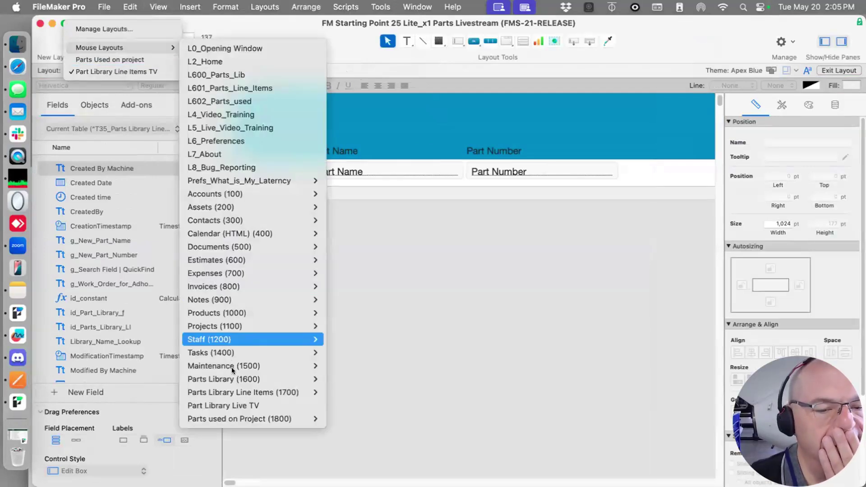
click(237, 404)
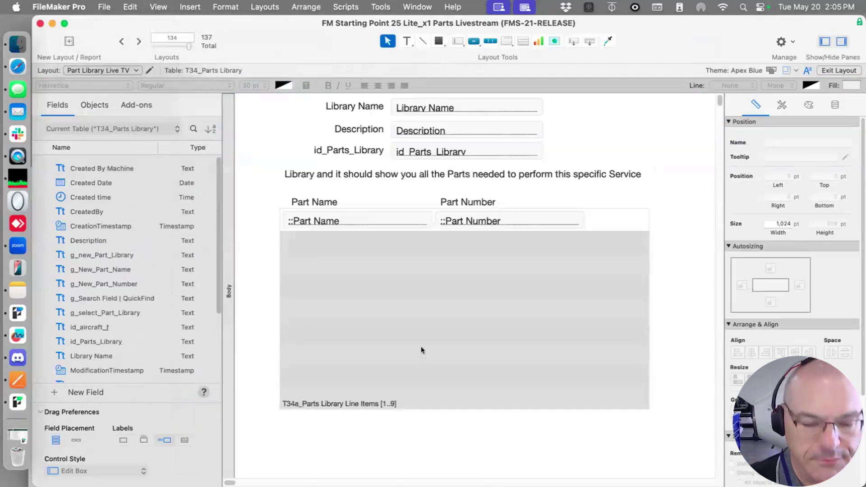
key(super+b)
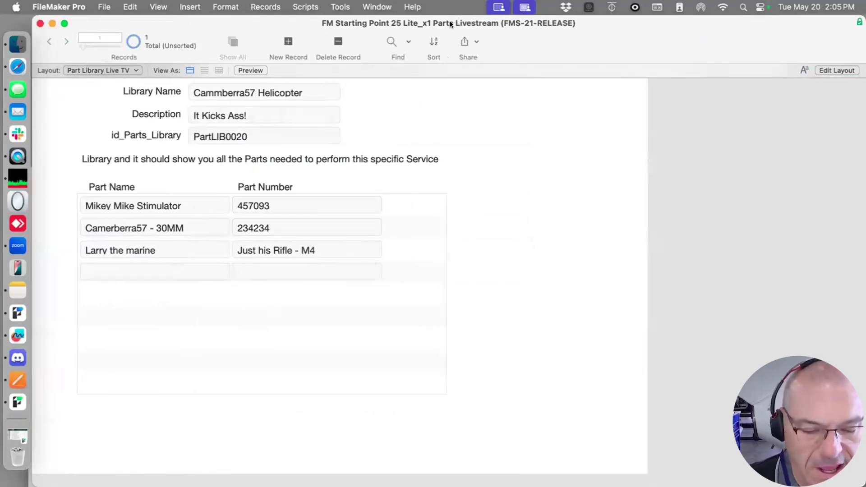
Create a new parts library record with the Library Name LTM - Houthi Pirate - Parts Kit
click(275, 44)
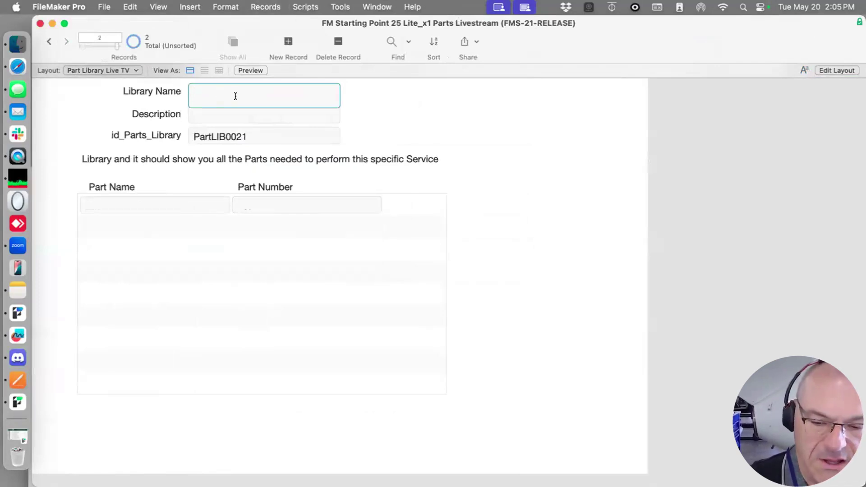
text(Larry the Marine)
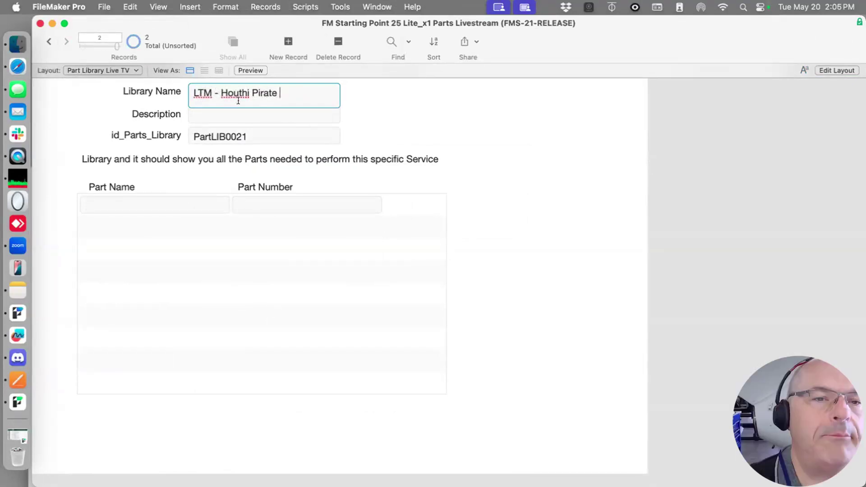
text(- Parts Kit)
click(433, 114)
Enter M-4 as the first Part Name in the new library's parts list
click(103, 203)
text(M-4)
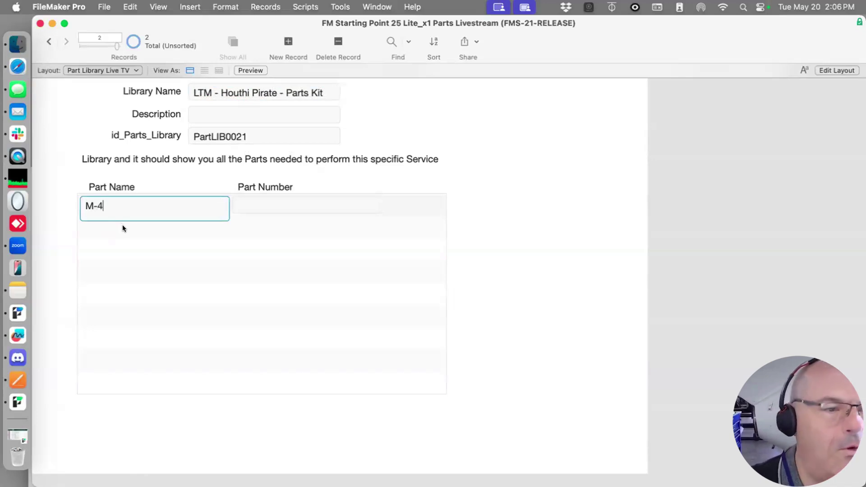
Complete the first part name in the Houthi Pirate parts kit as "M-4 - 6 x Mags" and commit it
text( - )
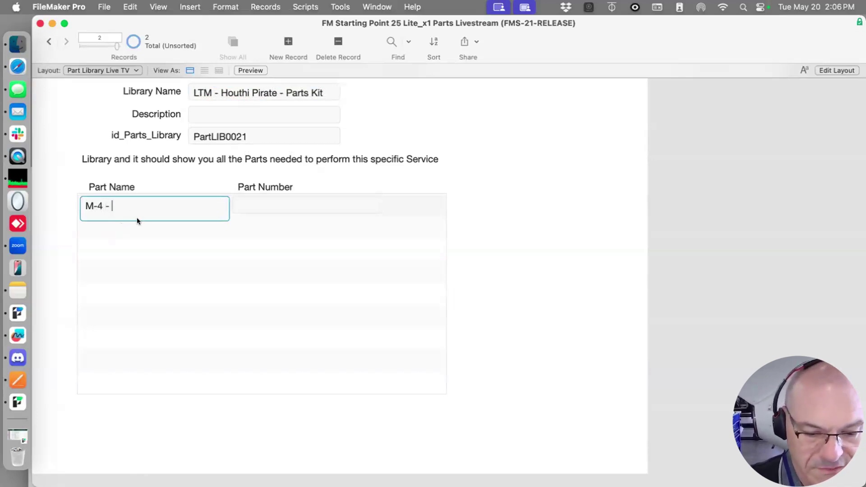
text(6 x Mags)
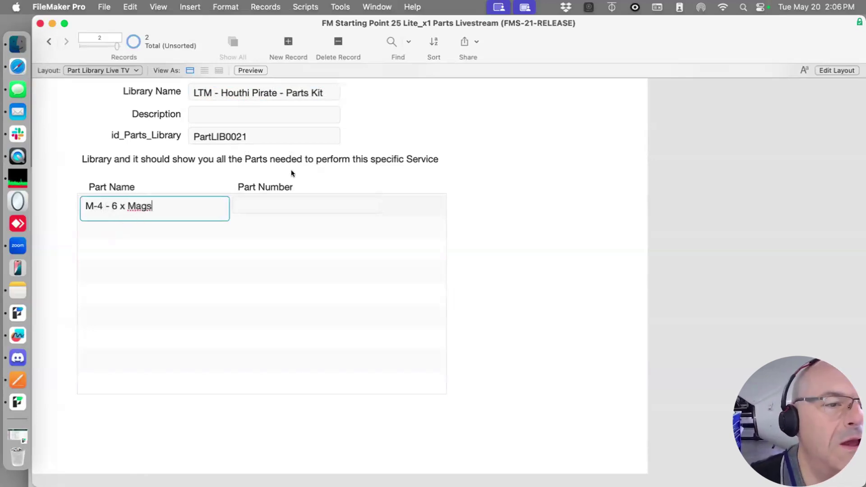
click(342, 166)
Add a second part named "40mm Grenades" to the parts kit list
click(110, 227)
text(M)
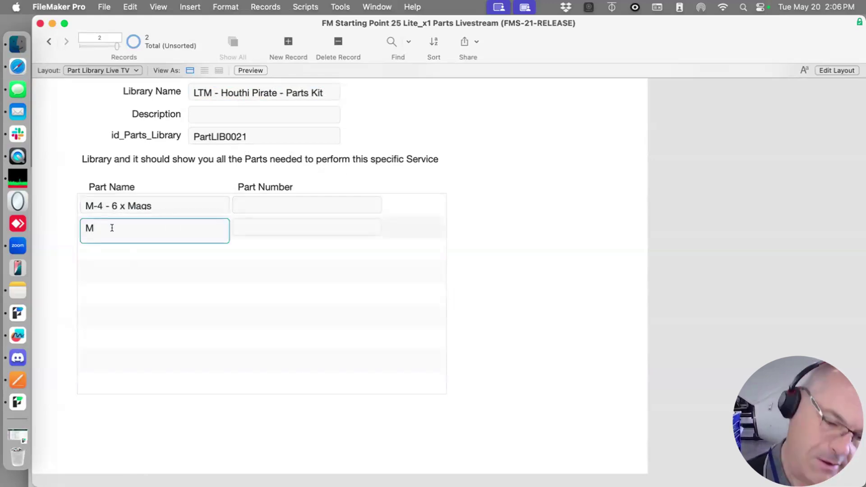
key(BackSpace)
text(M4-)
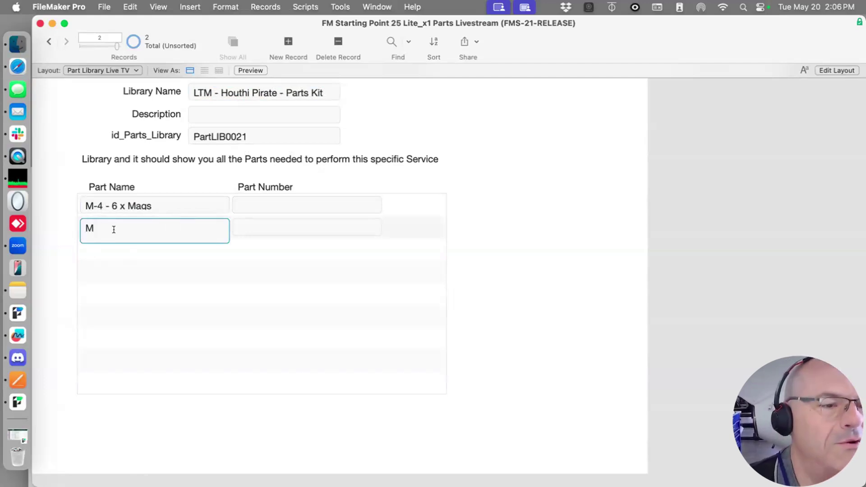
key(BackSpace)
key(BackSpace)
key(BackSpace)
text(40mm )
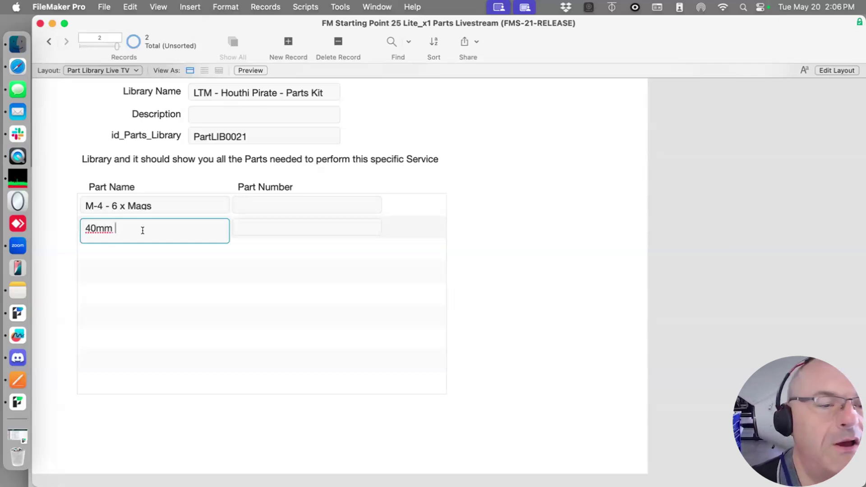
text(Grenades)
Give the M-4 part the number 4332 and the 40mm Grenades part the number 2342
click(244, 202)
text(4332)
click(261, 221)
text(234)
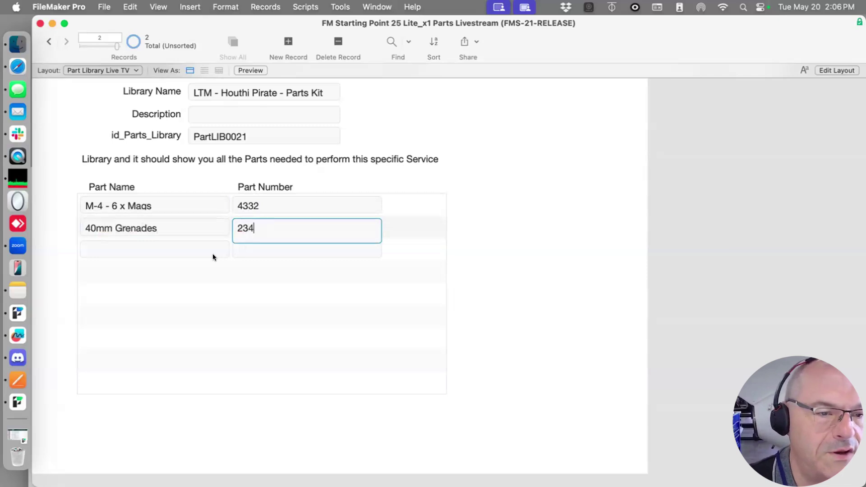
text(2)
Add a third part named "Smoke Grenade" with part number 875678 and commit the record
click(155, 247)
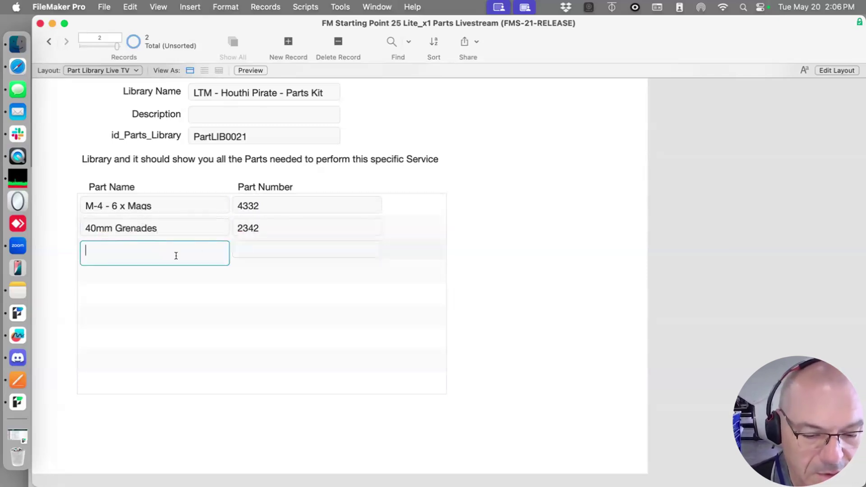
text(Tn)
key(BackSpace)
key(BackSpace)
text(Smoke Gran)
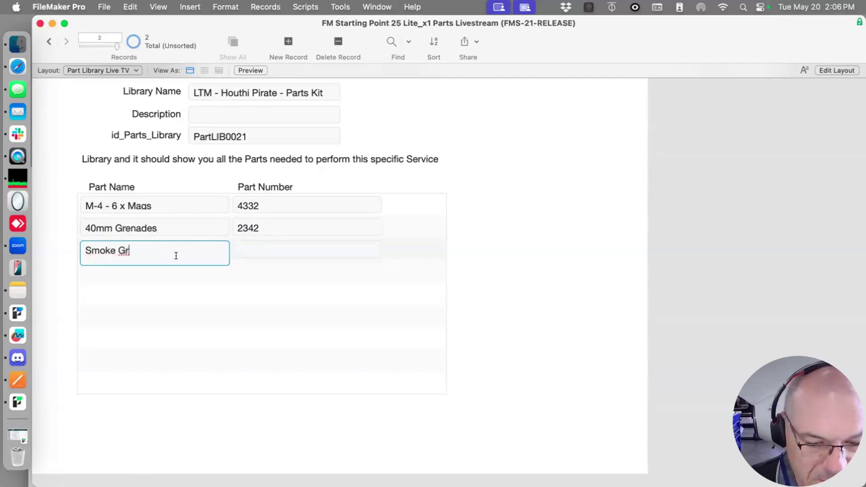
key(BackSpace)
key(BackSpace)
text(enade)
click(520, 247)
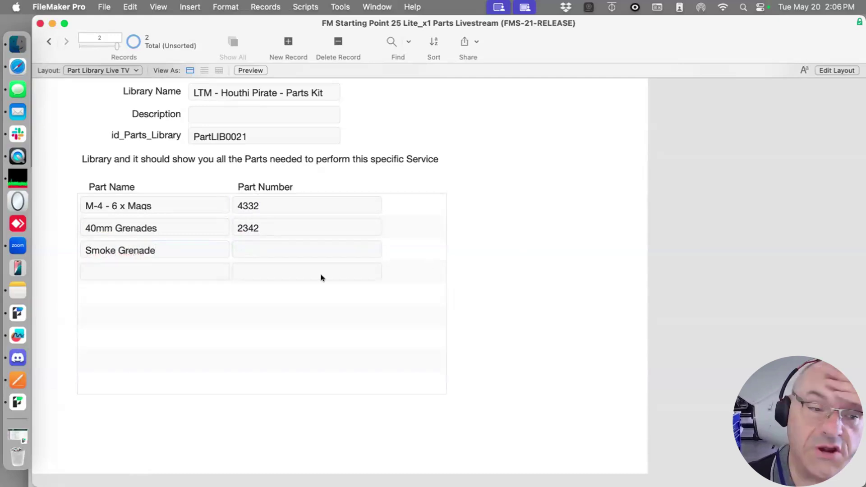
click(273, 248)
text(875678)
click(525, 235)
Add a fourth part named "Type 4A Body Armor" with part number "ASD$%-FUBAR" and commit the record
click(137, 276)
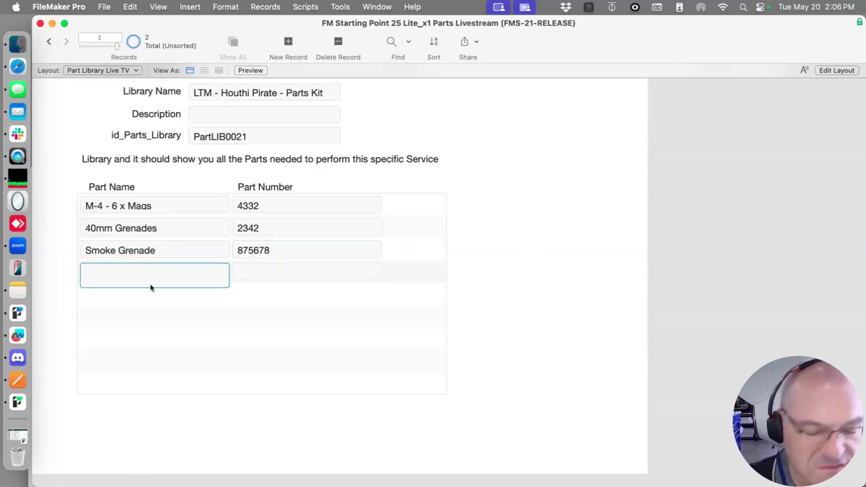
text(Typ)
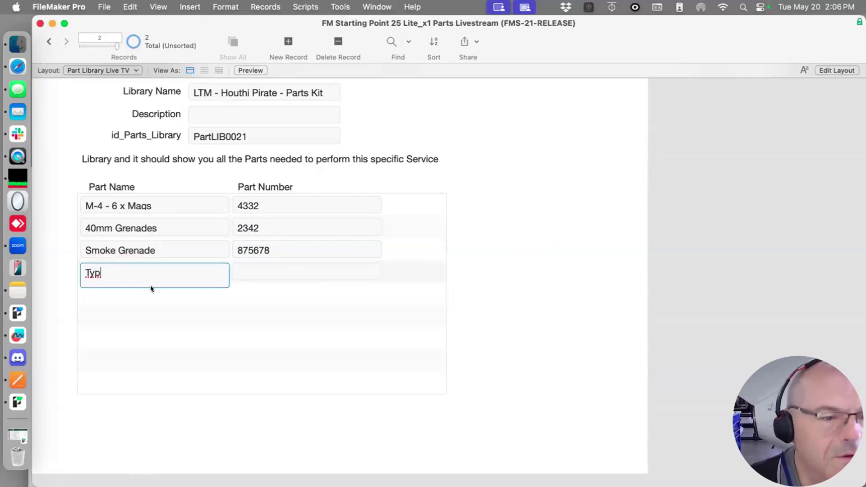
text(e 4A Bod)
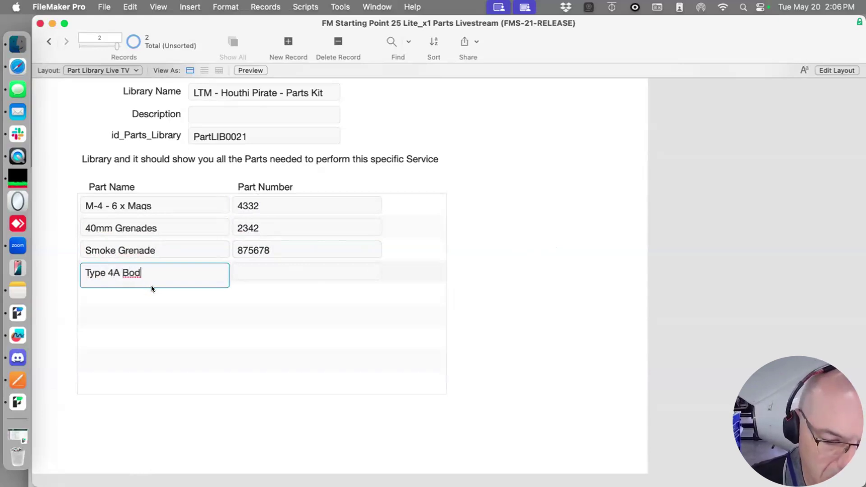
text(y Armor)
click(261, 263)
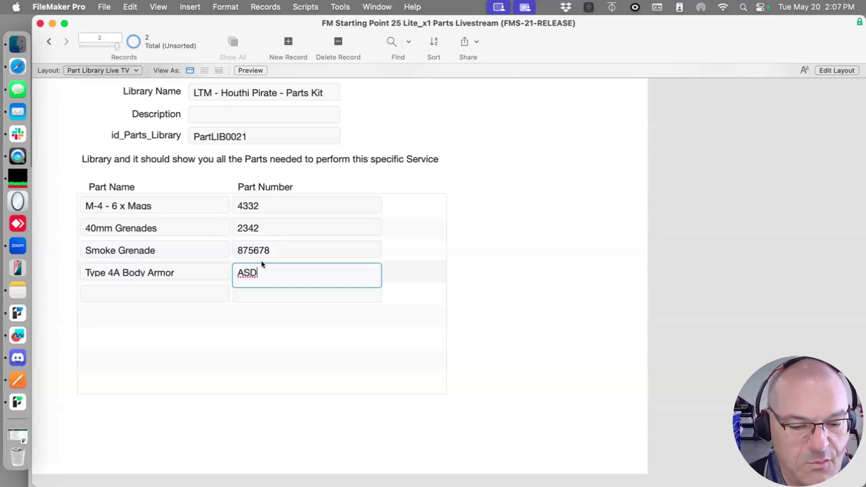
text(ASD$%-FUBAR)
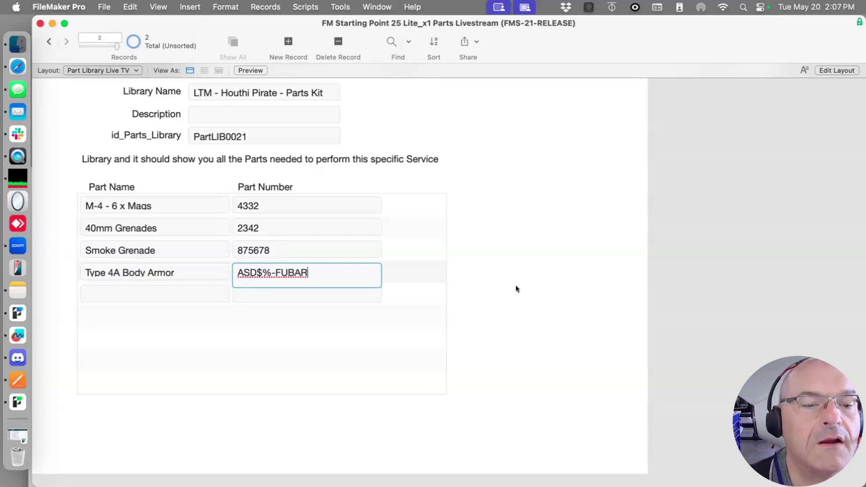
click(525, 288)
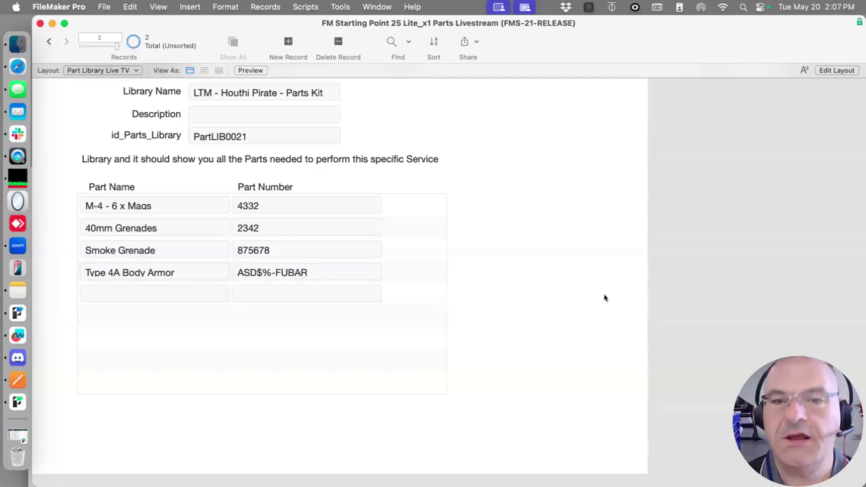
Shrink and close the part library window, and bring up the Script Workspace
drag(863, 485, 471, 319)
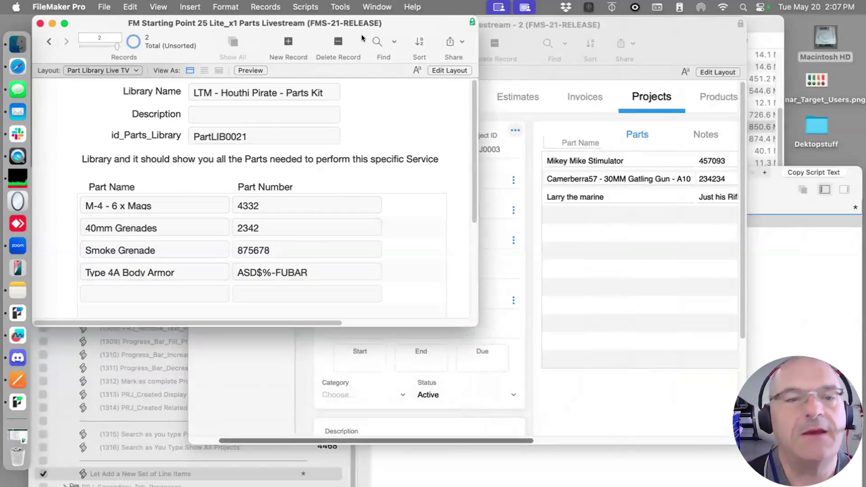
key(super+w)
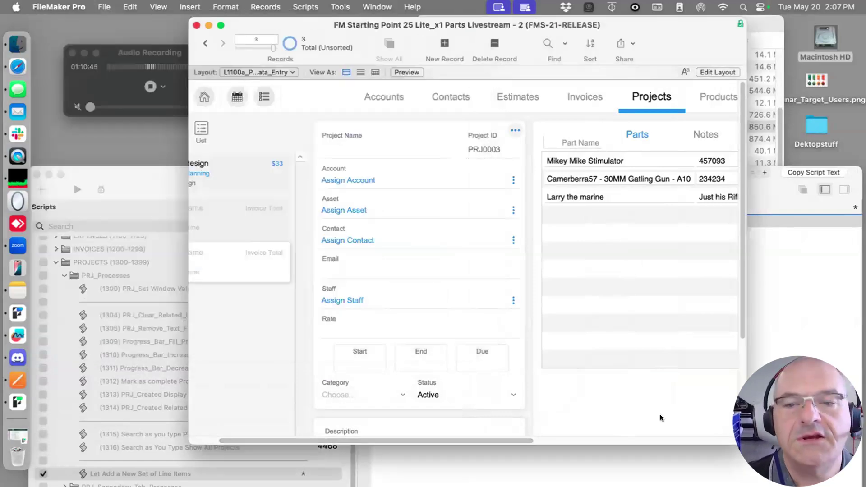
key(super+shift+s)
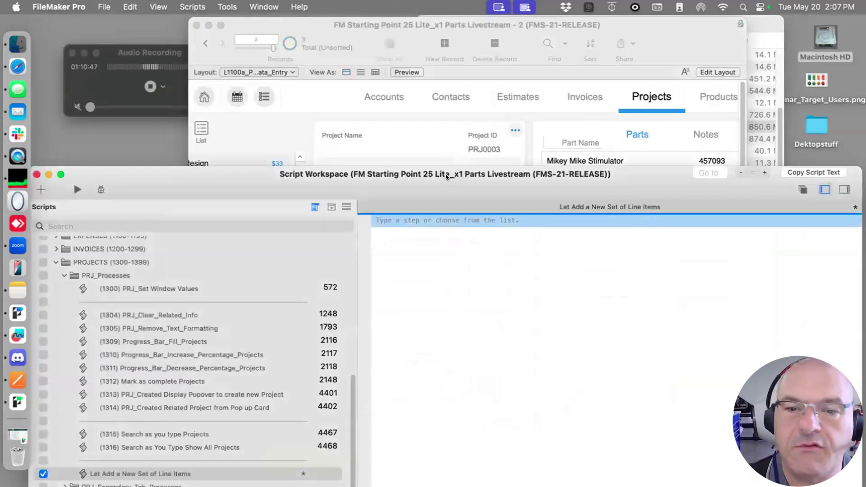
Add a Set Variable step to the "Let Add a New Set of Line Items" script and name the variable $project_id
click(408, 197)
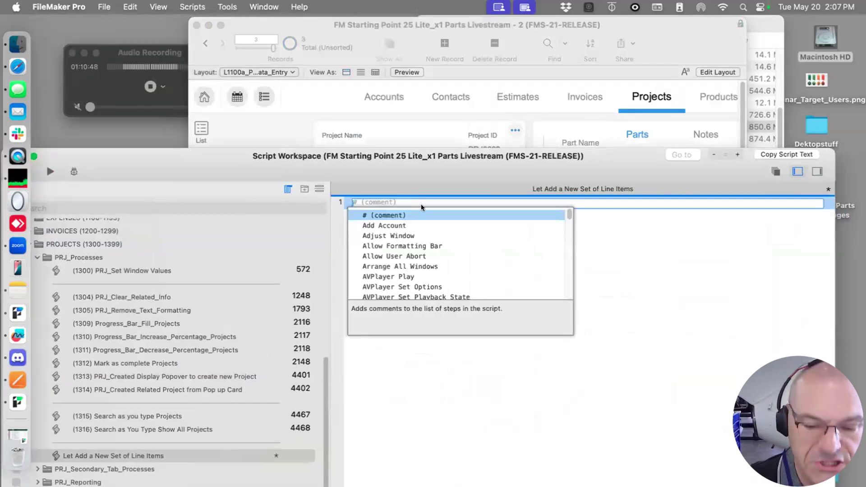
text(set var)
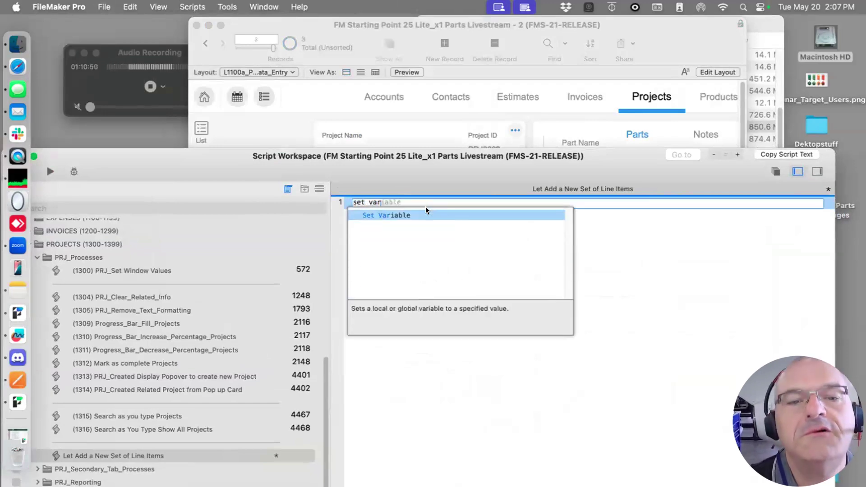
key(Return)
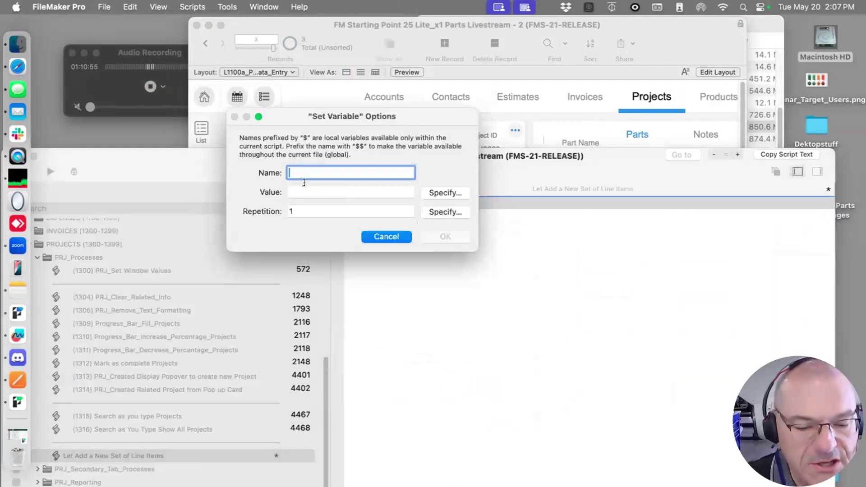
text($)
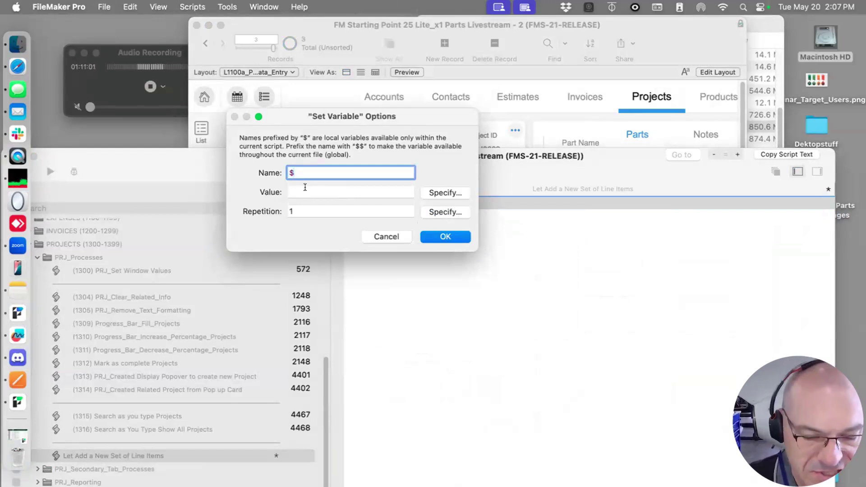
text(project_id)
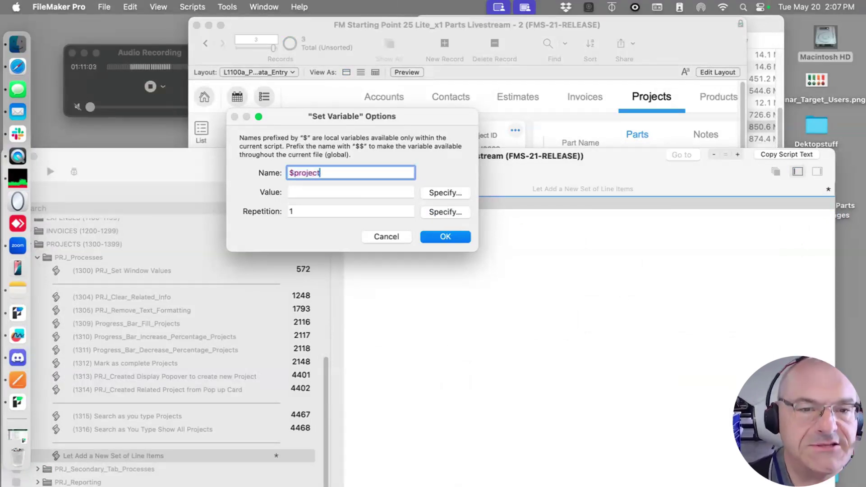
Set the $project_id variable's value to the T16_PROJECTS::ID_Project field and confirm the step options
click(425, 190)
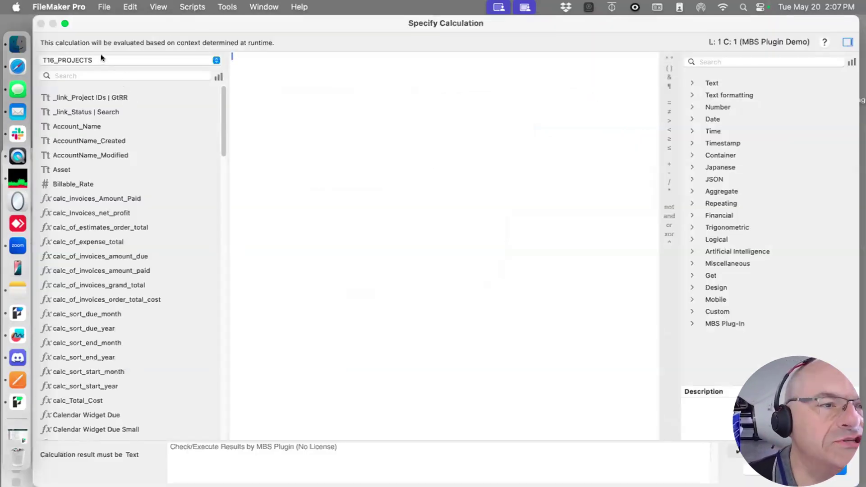
click(102, 58)
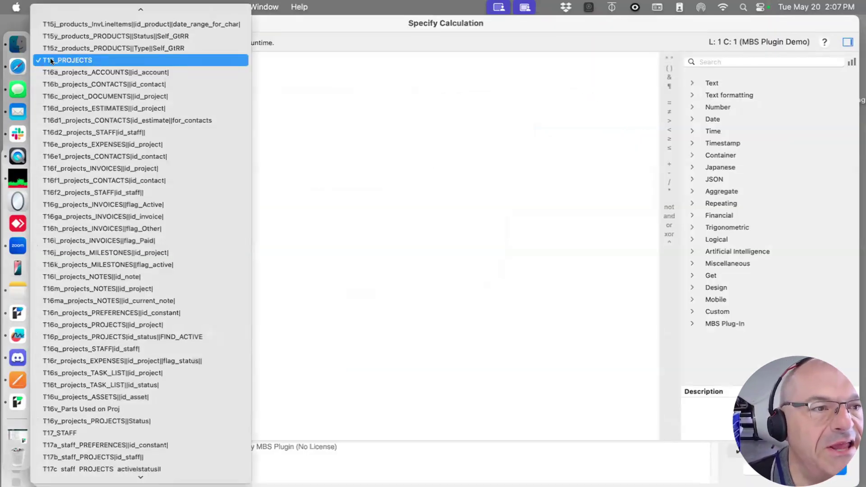
click(51, 59)
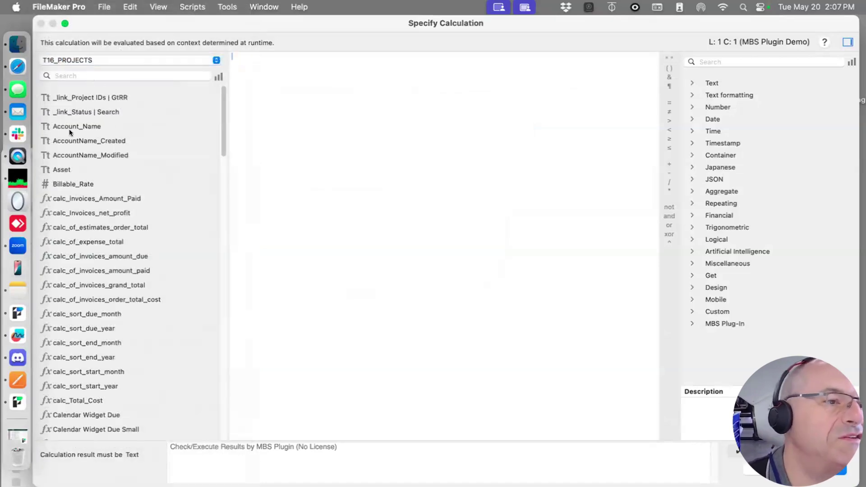
scroll(98, 263, down, 1)
scroll(100, 269, down, 10)
scroll(101, 272, down, 10)
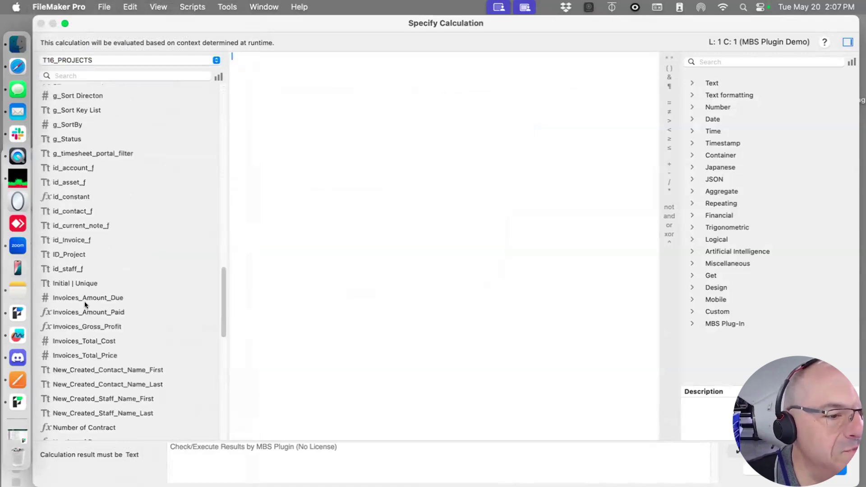
double_click(73, 253)
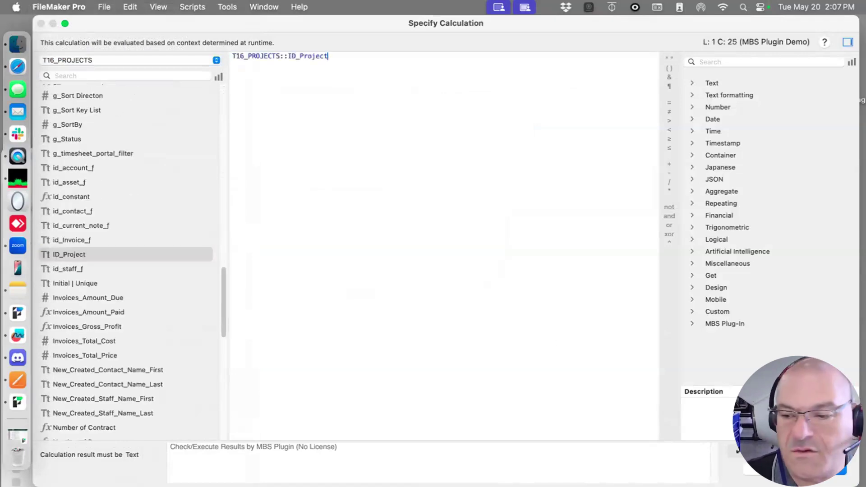
key(Return)
click(444, 234)
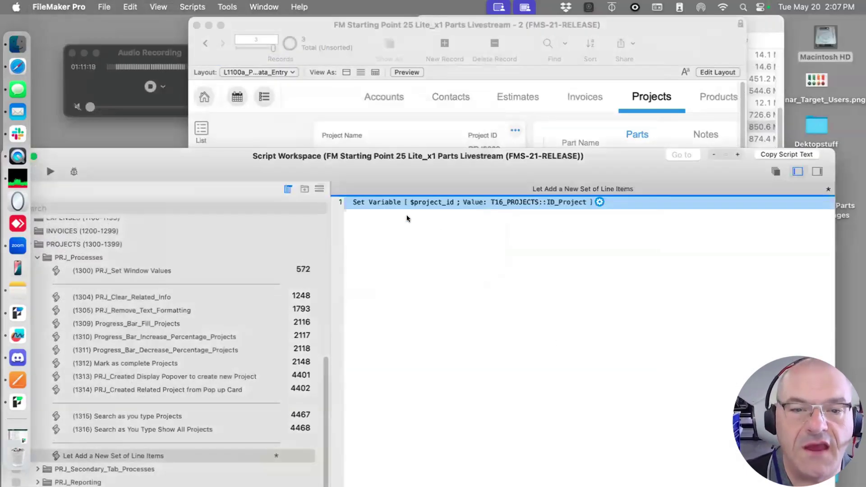
Insert blank lines above and below the Set Variable step and select line 5 for the next script step
key(Return)
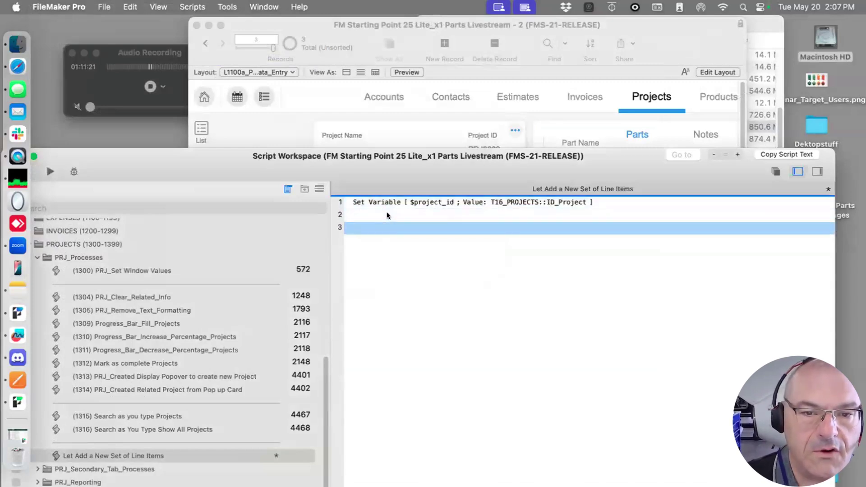
key(Return)
key(Return)
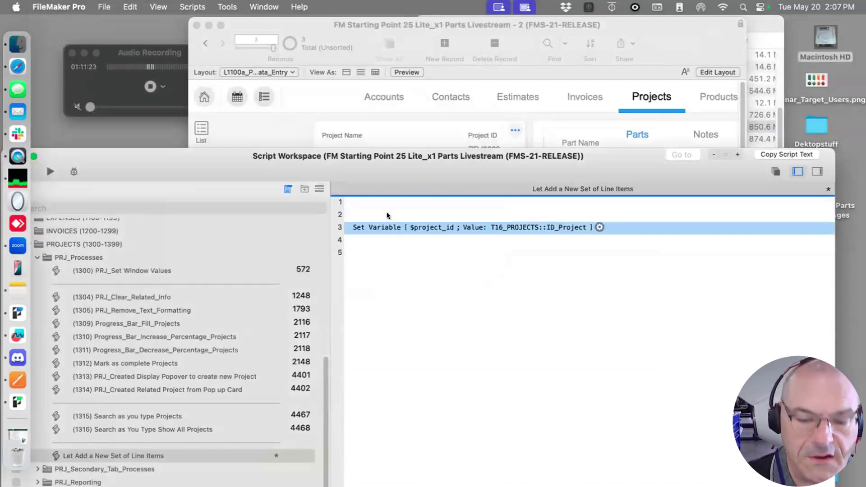
key(Return)
key(Up)
key(Down)
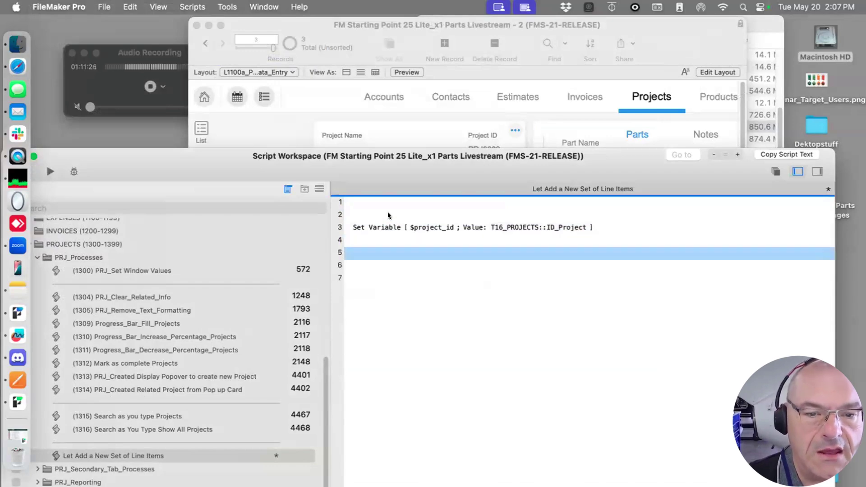
Add a New Window step on line 5 of the "Let Add a New Set of Line Items" script
text(new)
key(Down)
key(Down)
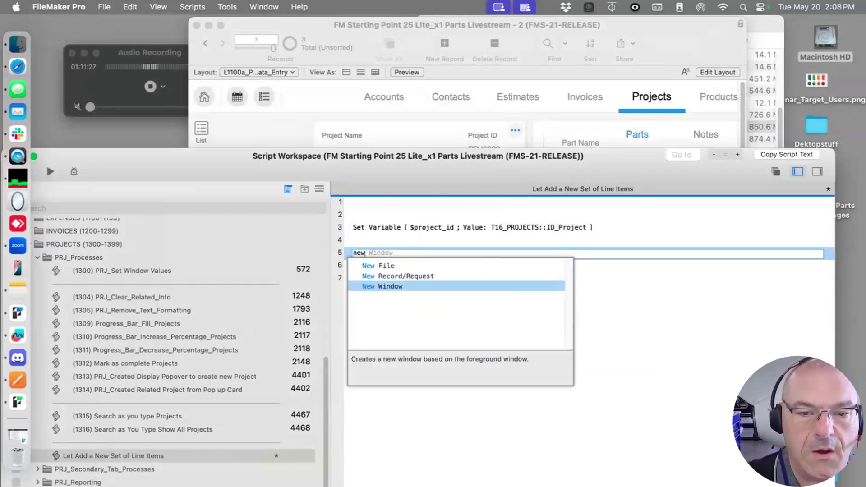
key(Return)
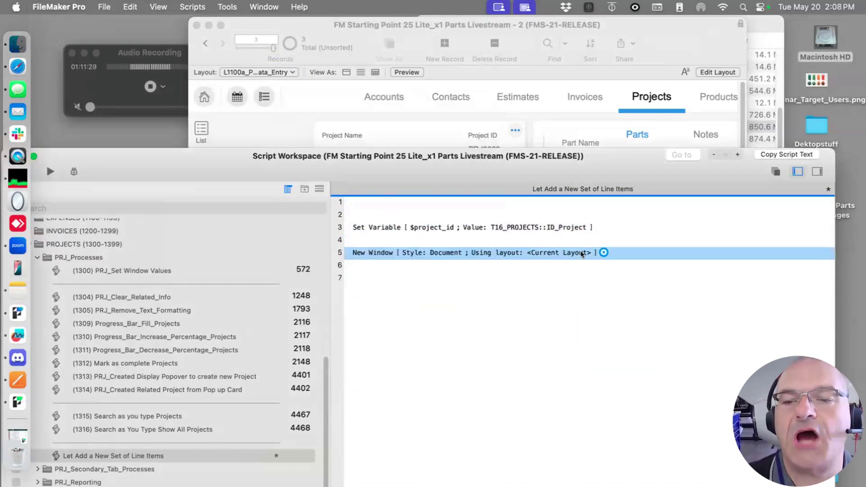
Set the New Window step's layout to "Part Library Line Items TV" and confirm the step options
click(604, 252)
click(280, 166)
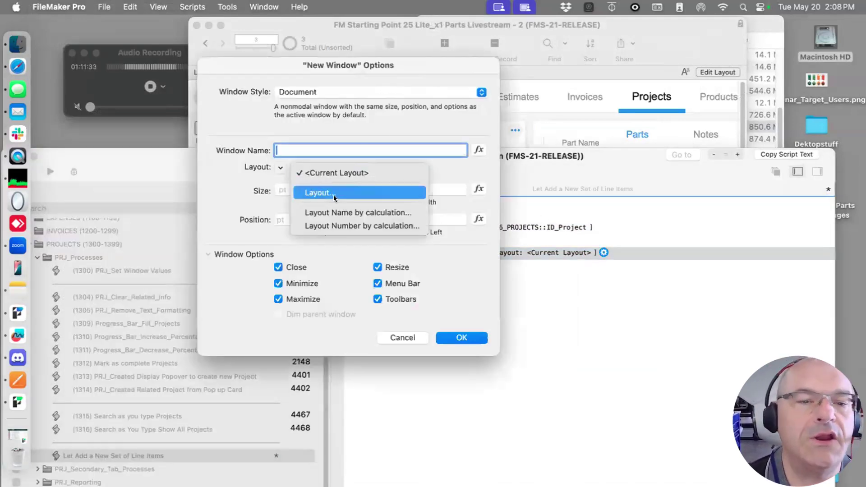
click(340, 195)
scroll(217, 273, down, 15)
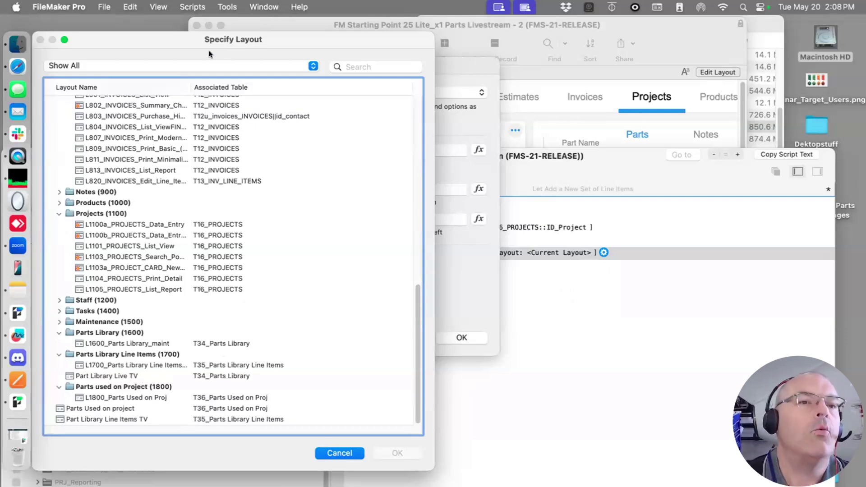
drag(247, 39, 316, 24)
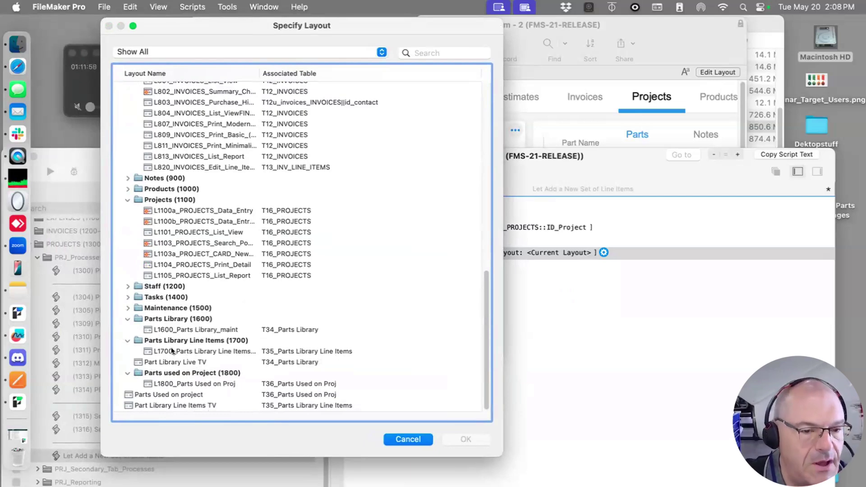
click(174, 405)
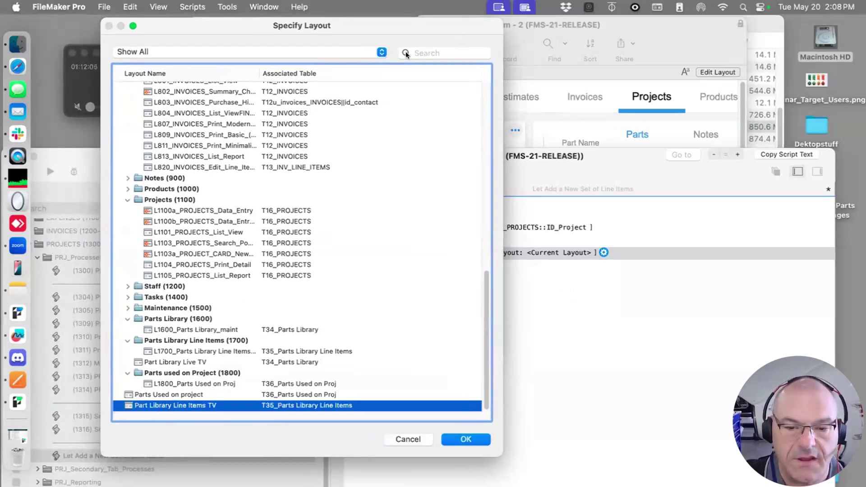
drag(380, 20, 53, 19)
click(140, 436)
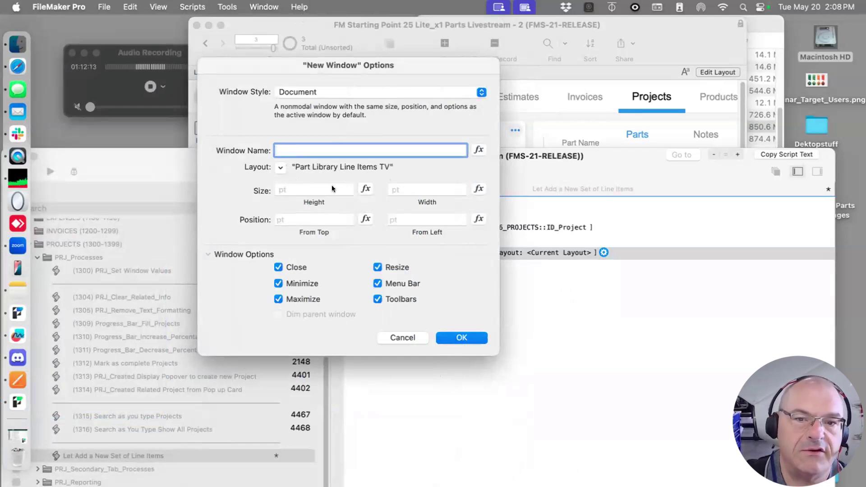
click(456, 339)
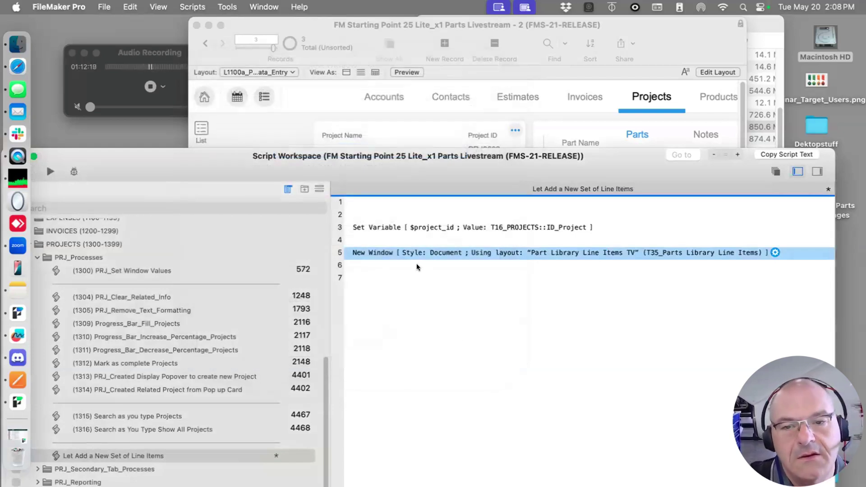
Set the window name of the New Window step to "Parts Library" and confirm the options
double_click(575, 252)
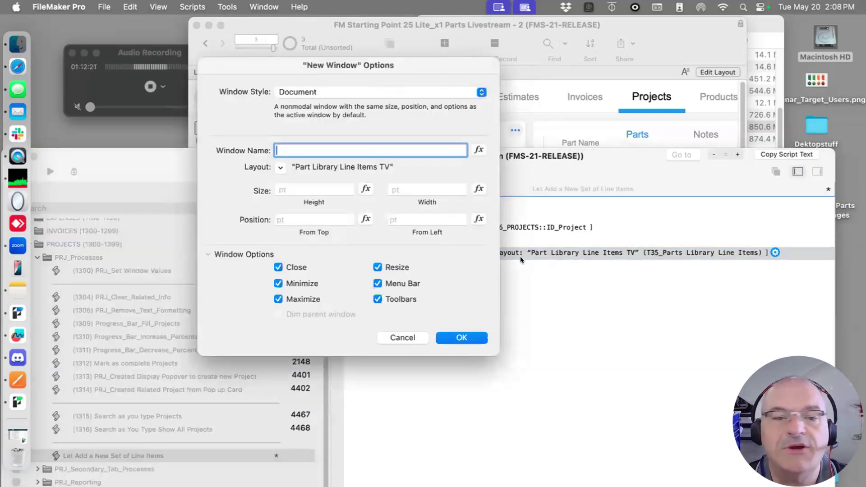
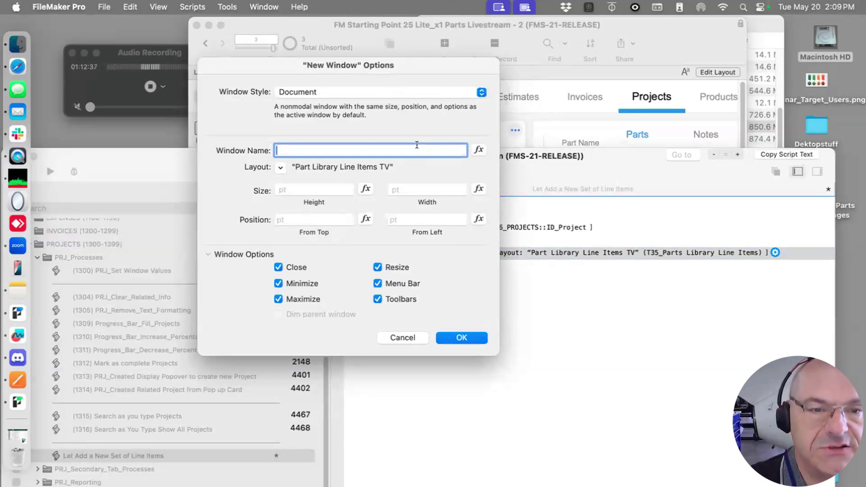
text("Par)
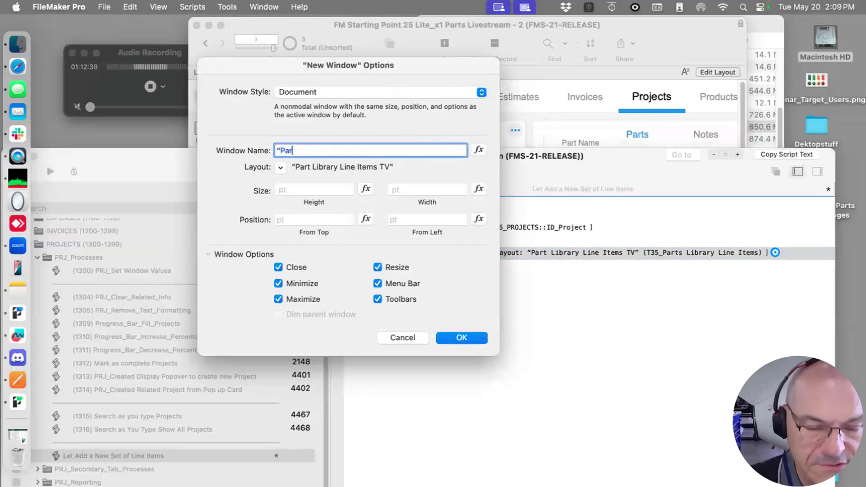
text(ts Library)
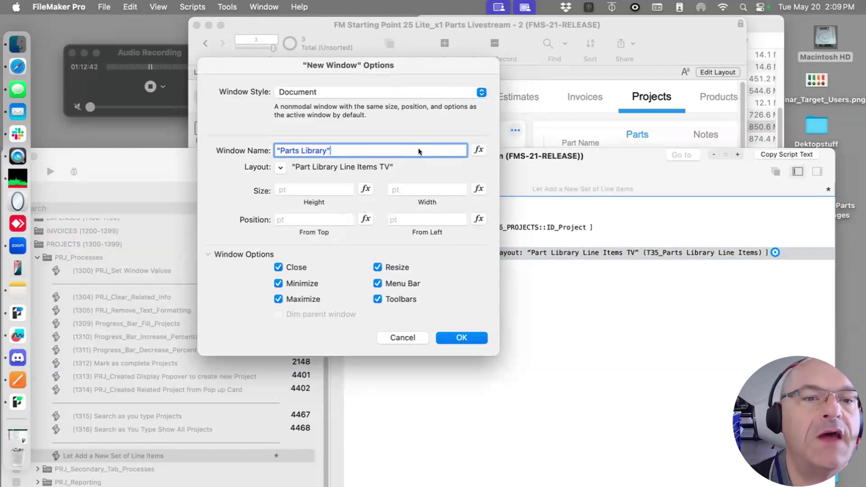
click(452, 338)
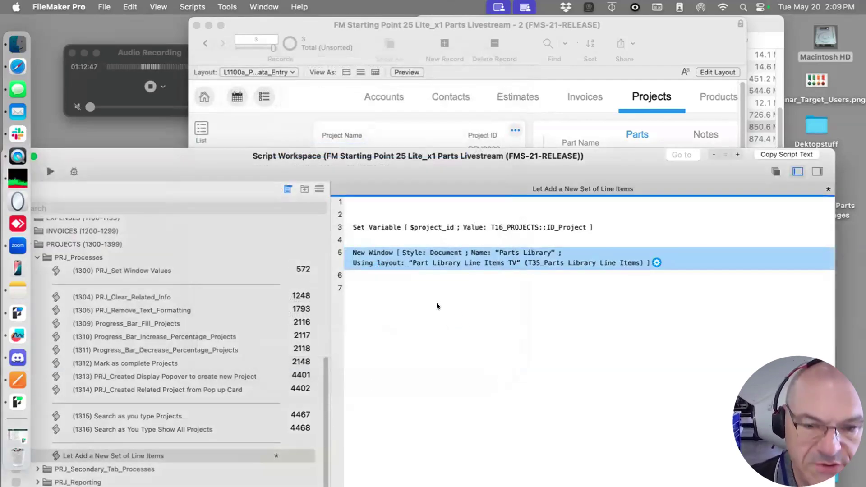
Duplicate the Parts Library New Window step and insert a blank line between the two copies
key(super+d)
click(375, 261)
key(Return)
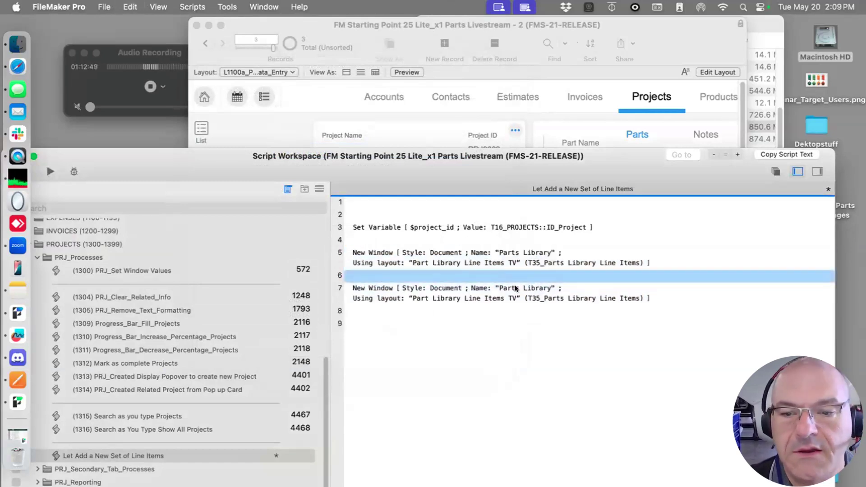
Change the window name of the second New Window step to "Parts Used on Project"
double_click(515, 285)
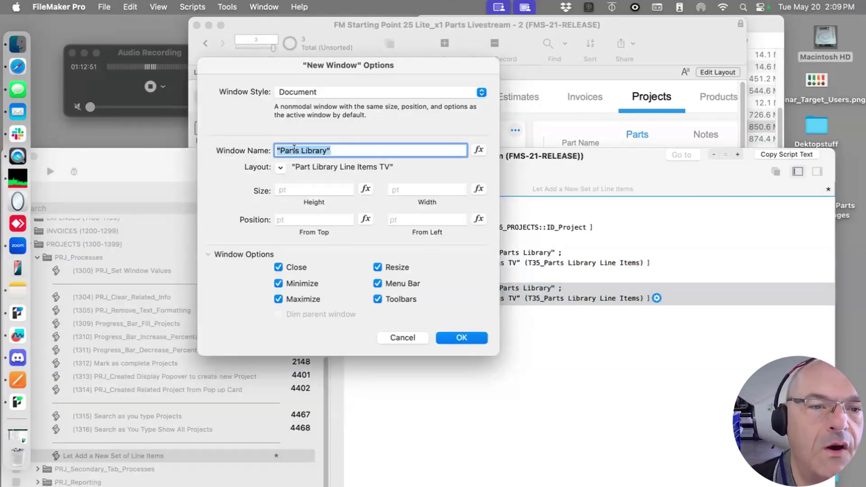
click(300, 149)
double_click(304, 149)
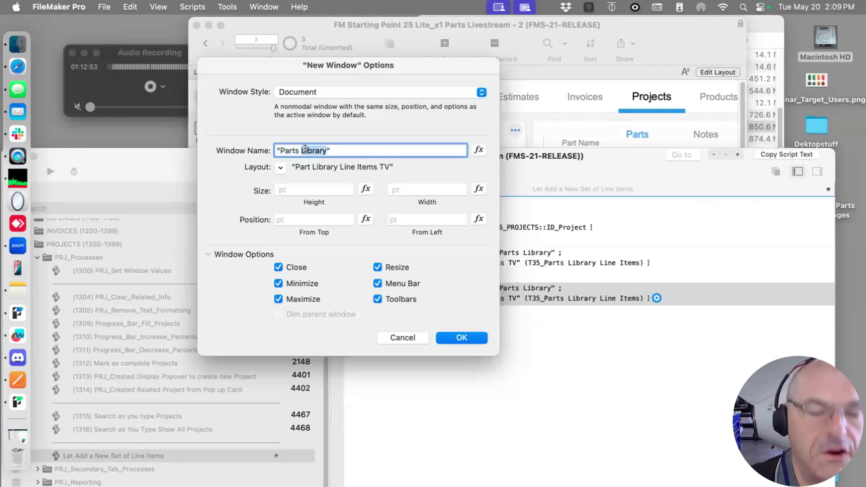
text(Used)
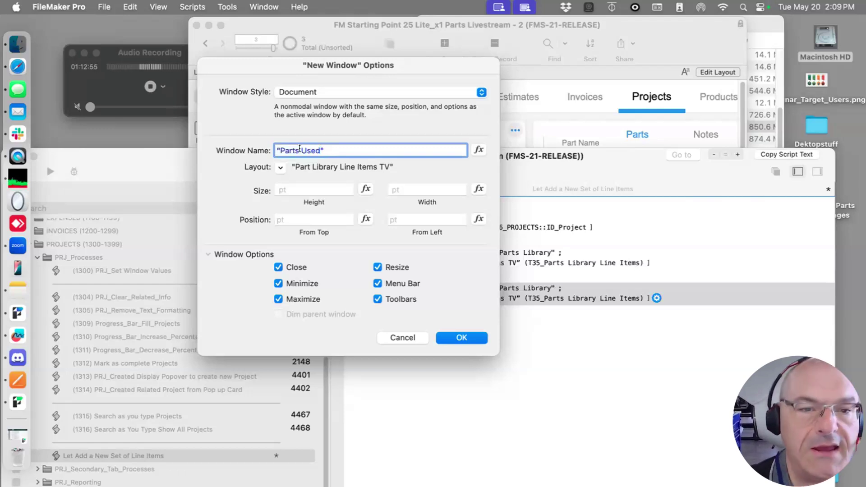
text( on Project)
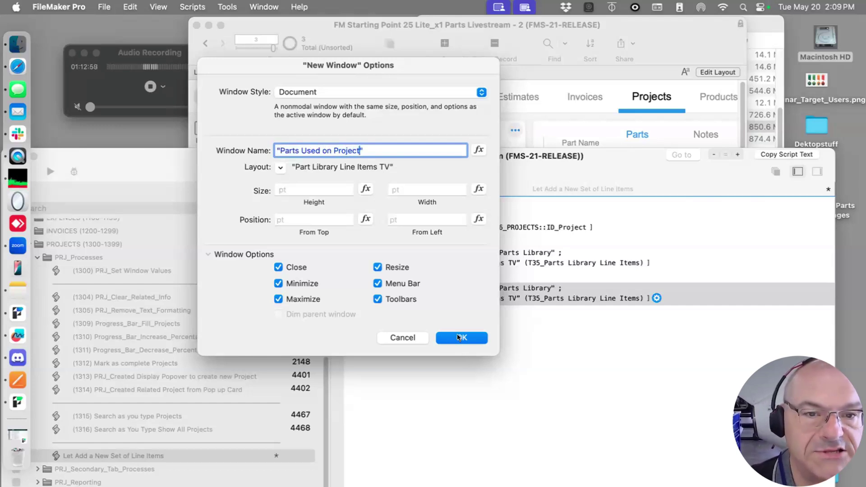
Set the second New Window step's layout to "Parts Used on project"
click(280, 164)
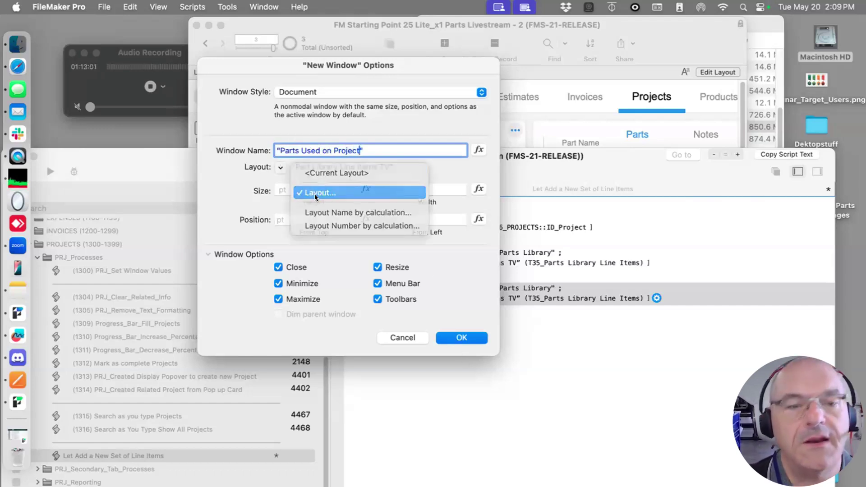
click(313, 193)
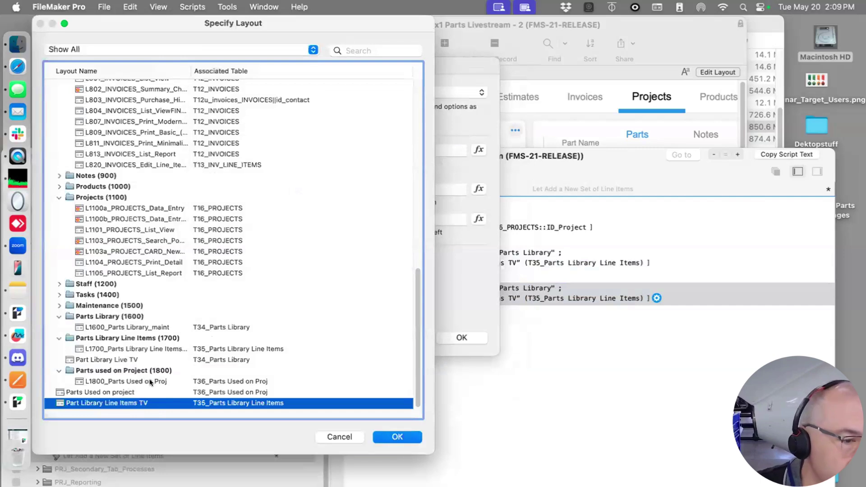
click(101, 390)
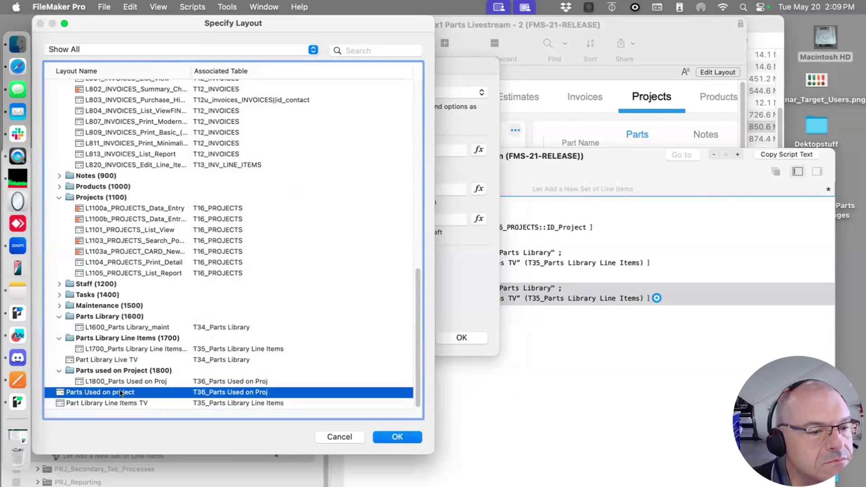
click(396, 436)
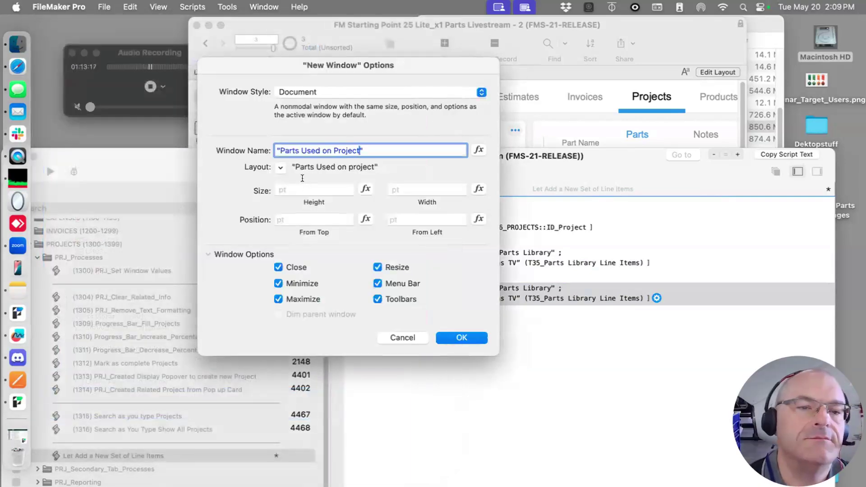
Position the Parts Used on Project window 200 pt from the top and 200 pt from the left, and confirm the options
click(304, 219)
text(100)
key(BackSpace)
key(BackSpace)
key(BackSpace)
text(200)
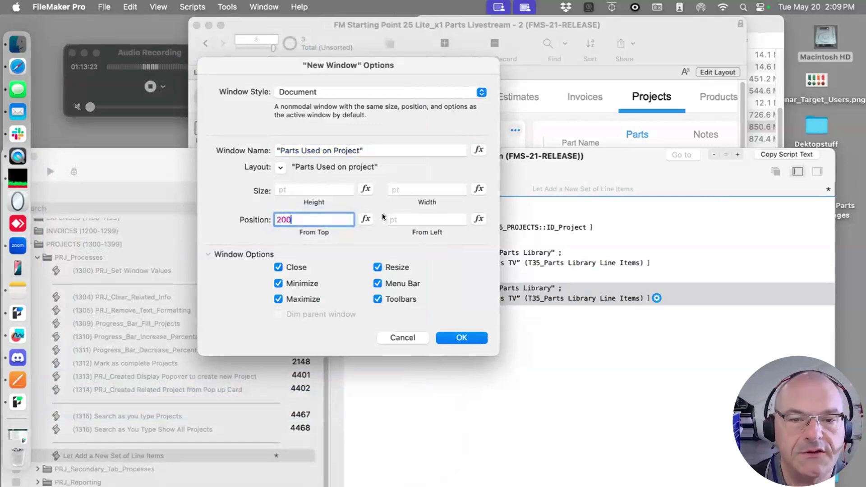
click(400, 219)
text(200)
key(Return)
Position the Parts Library window 100 pt from the top and 100 pt from the left, and confirm the options
double_click(536, 258)
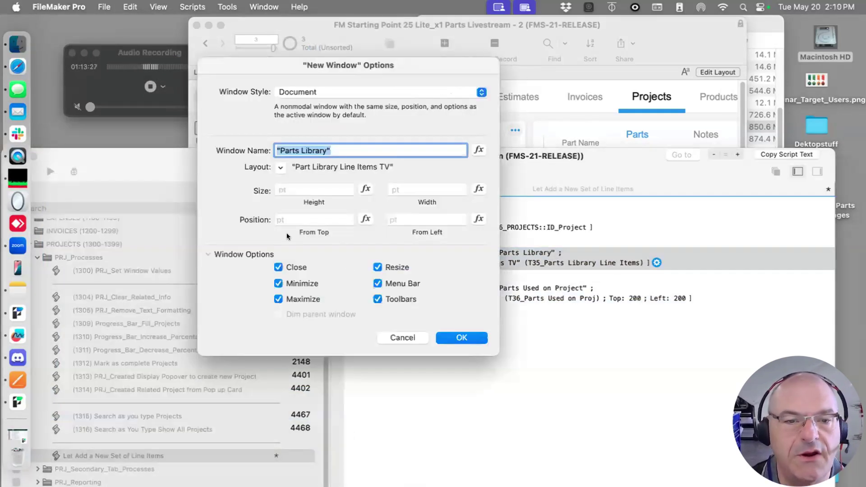
click(295, 220)
text(100)
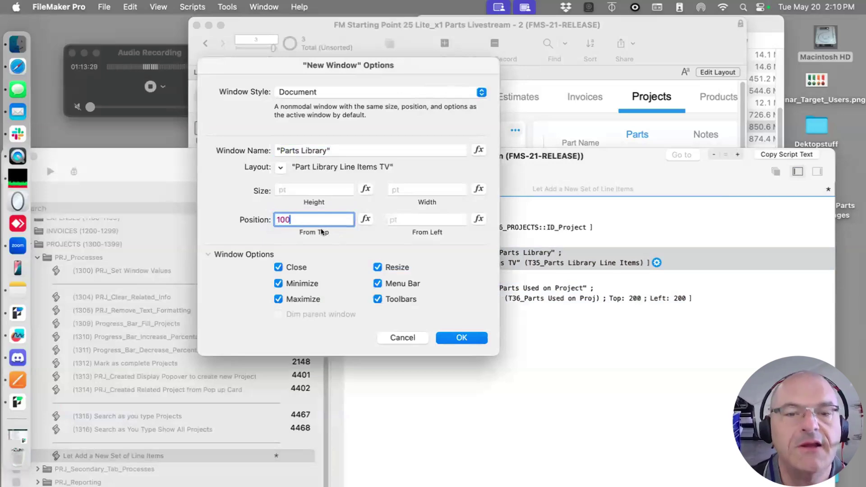
click(400, 219)
text(100)
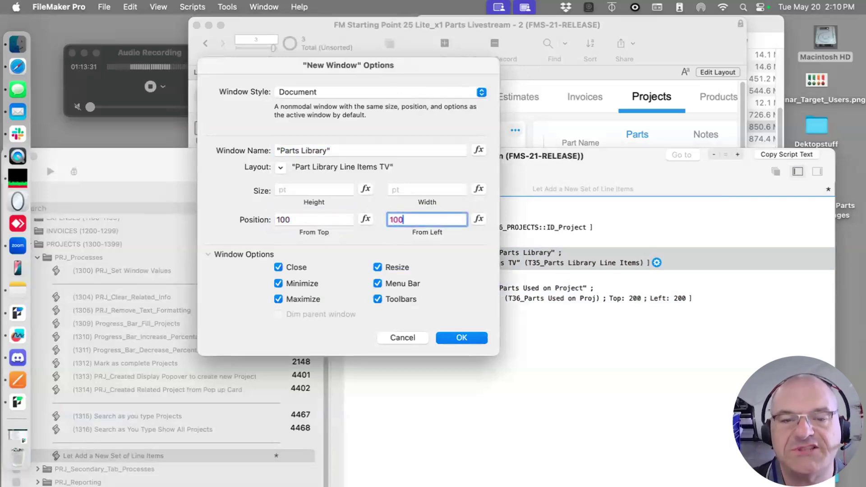
click(460, 337)
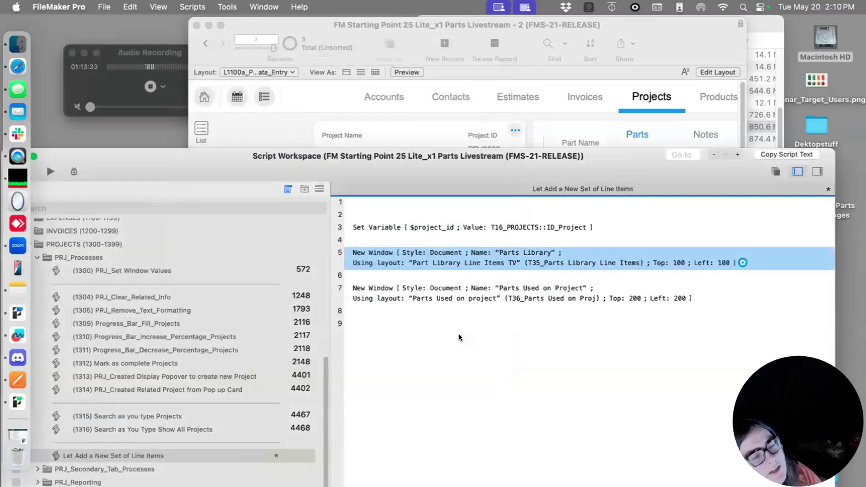
Insert two blank lines below the Parts Used on Project window step and select line 9 of the script
click(400, 295)
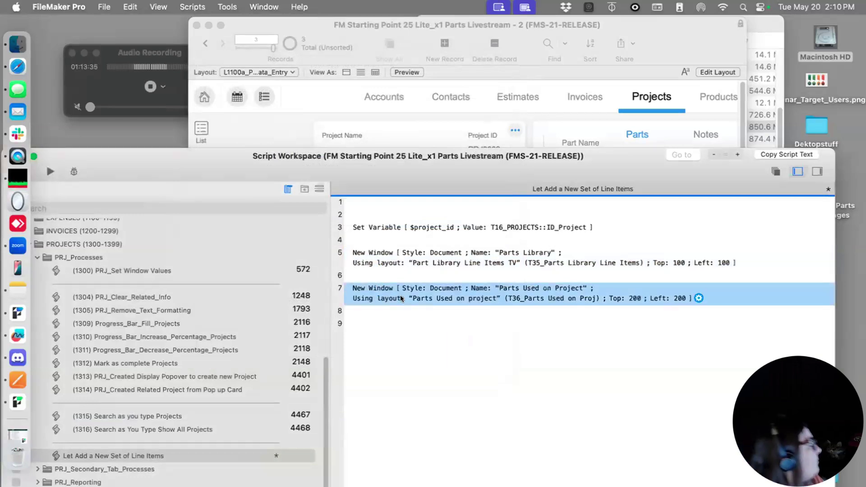
key(Return)
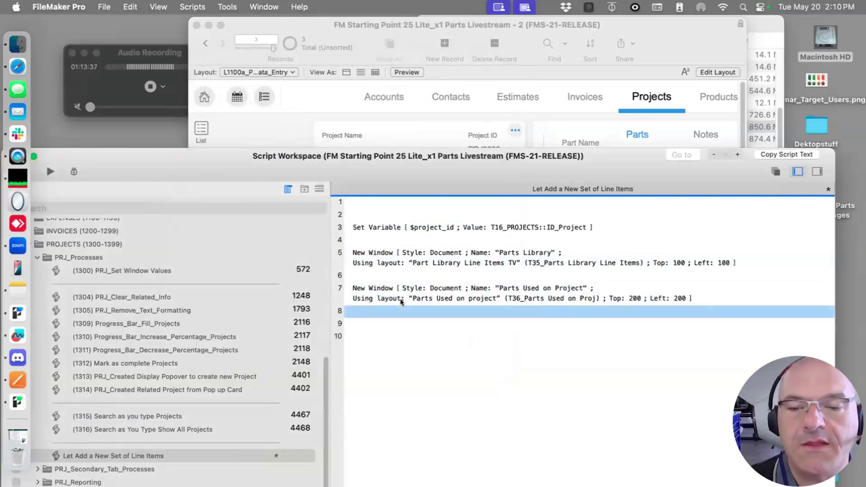
key(Return)
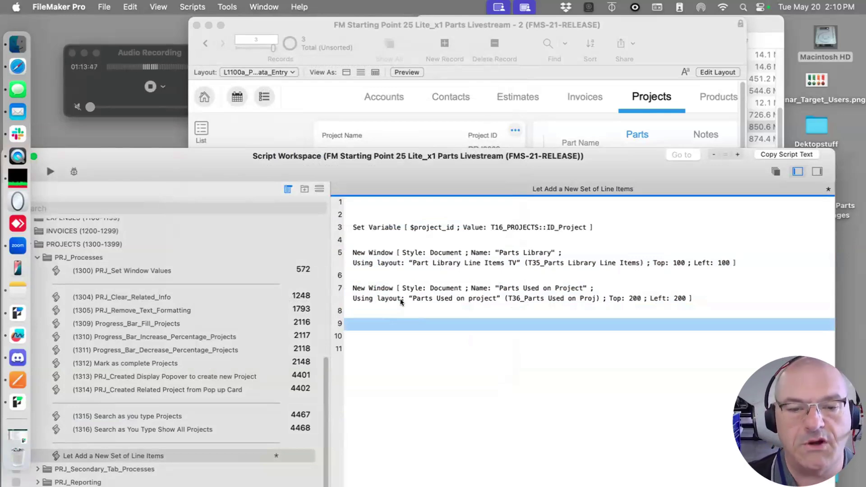
click(391, 260)
click(379, 320)
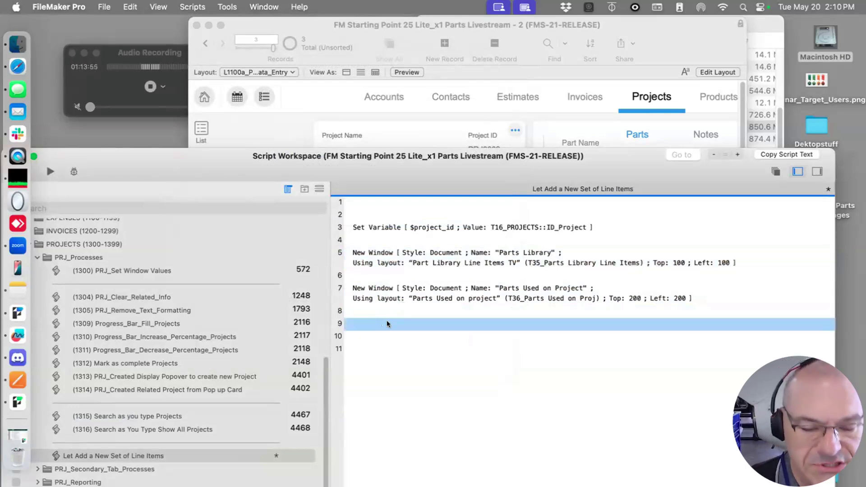
text(go)
key(Down)
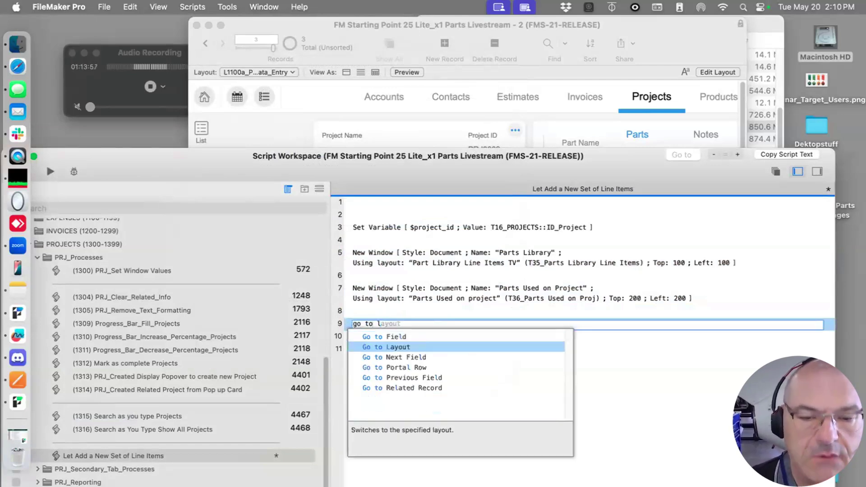
key(Return)
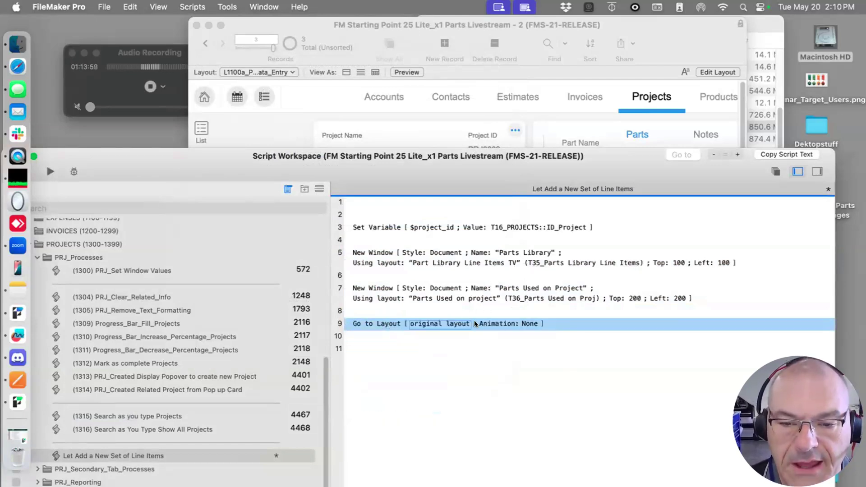
click(448, 322)
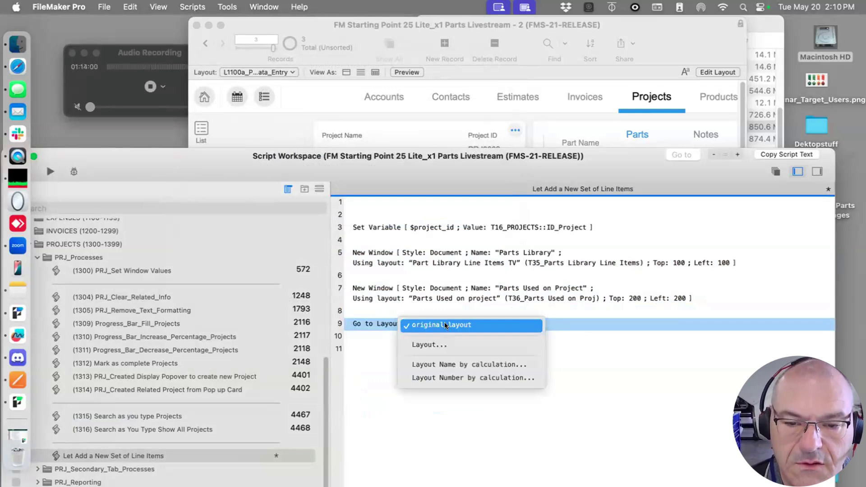
click(436, 346)
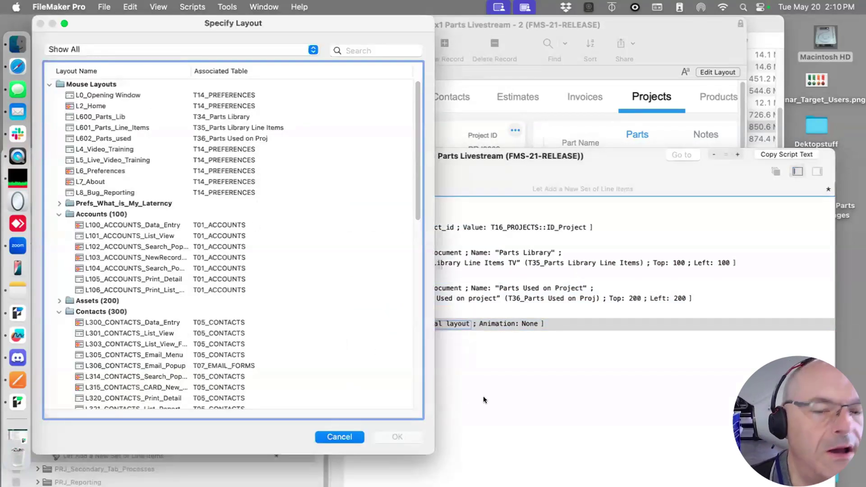
key(Escape)
key(BackSpace)
key(Return)
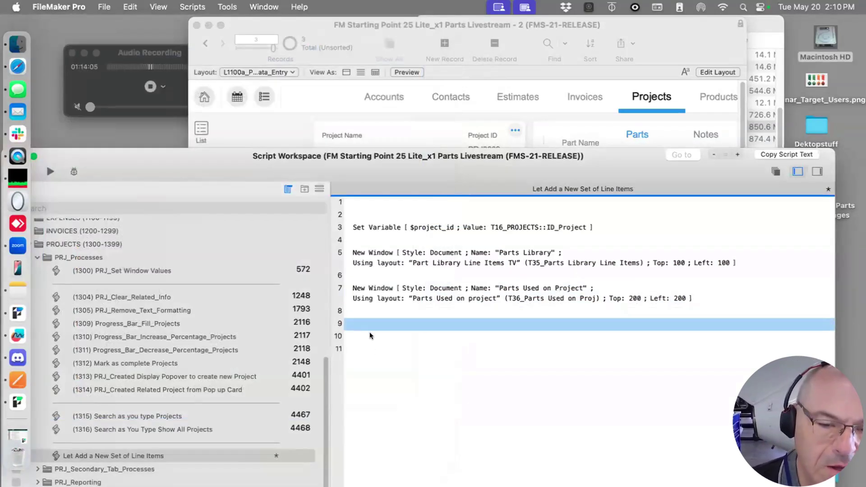
text(go to wind)
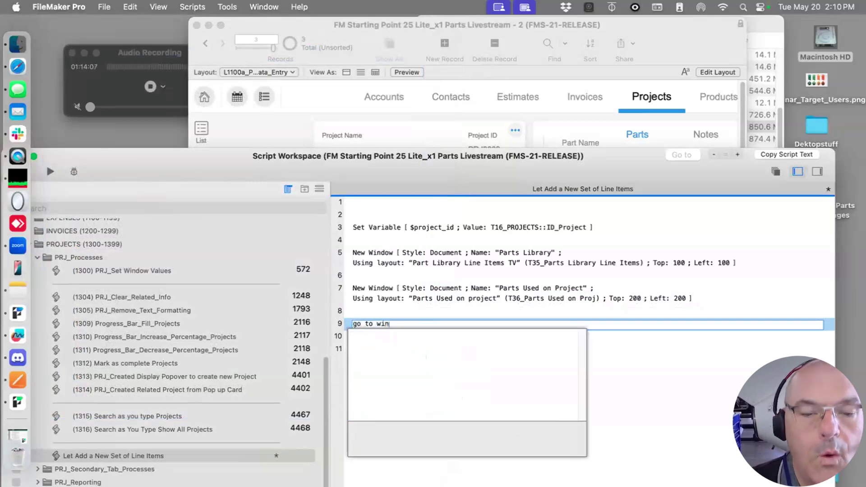
key(BackSpace)
key(BackSpace)
key(BackSpace)
key(BackSpace)
key(BackSpace)
key(BackSpace)
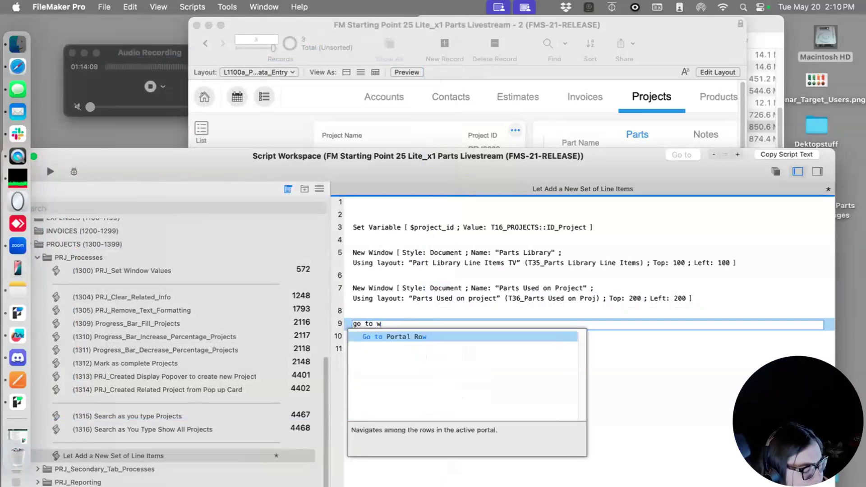
key(BackSpace)
key(BackSpace)
key(BackSpace)
key(BackSpace)
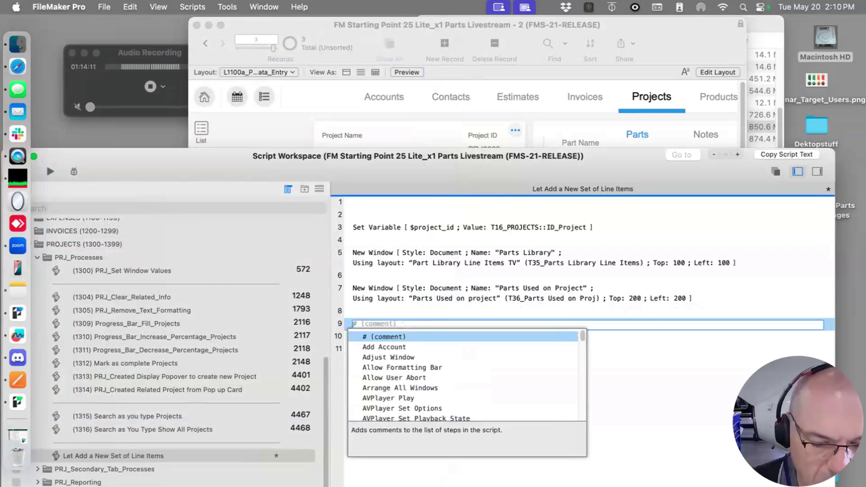
Add a Select Window script step on line 9, below the Parts Used on Project window step
text(win)
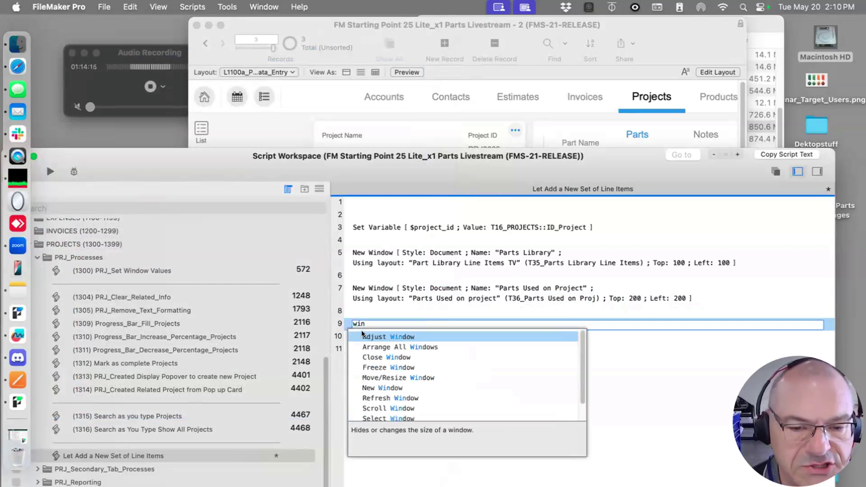
scroll(446, 411, down, 2)
click(397, 400)
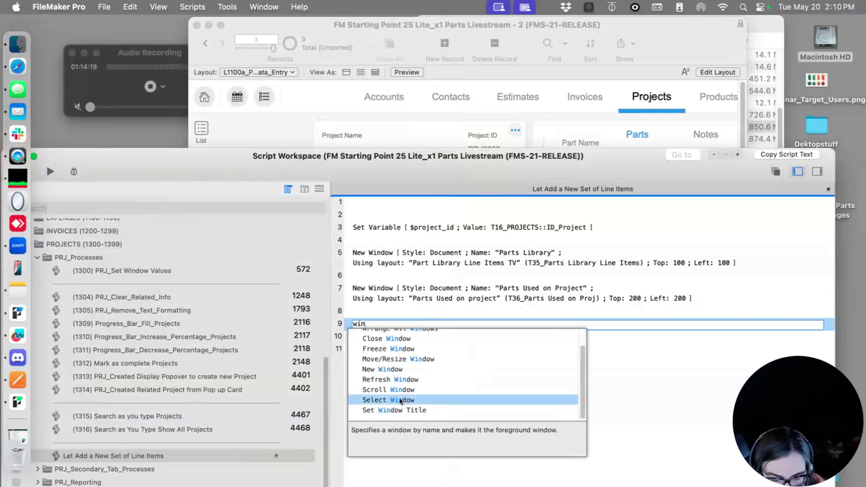
click(400, 400)
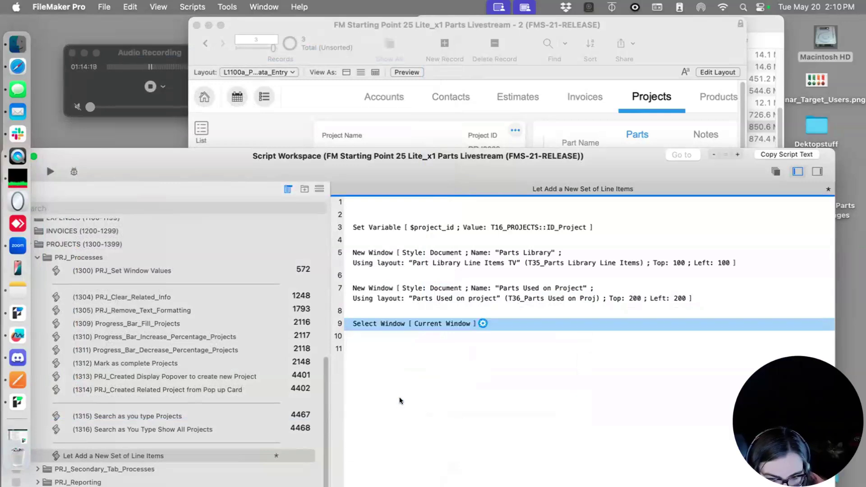
Set the Select Window step to bring forward the window named "Parts Library" and confirm the options
click(482, 323)
click(328, 175)
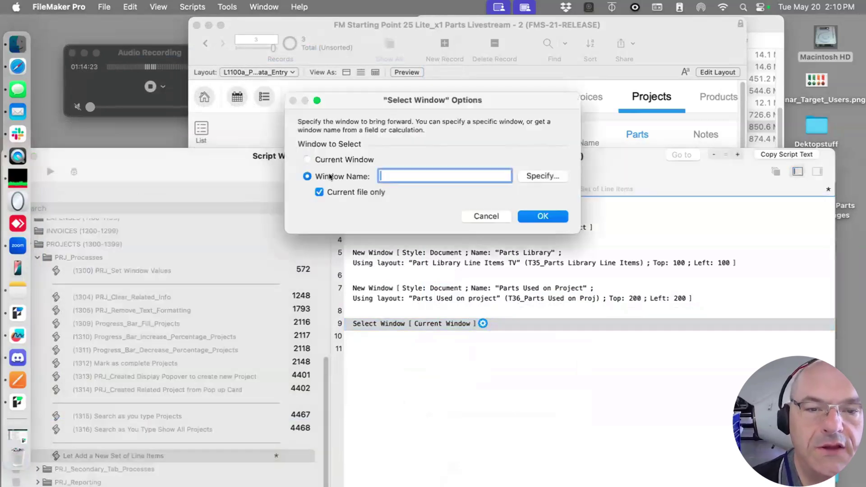
text("Parts Library)
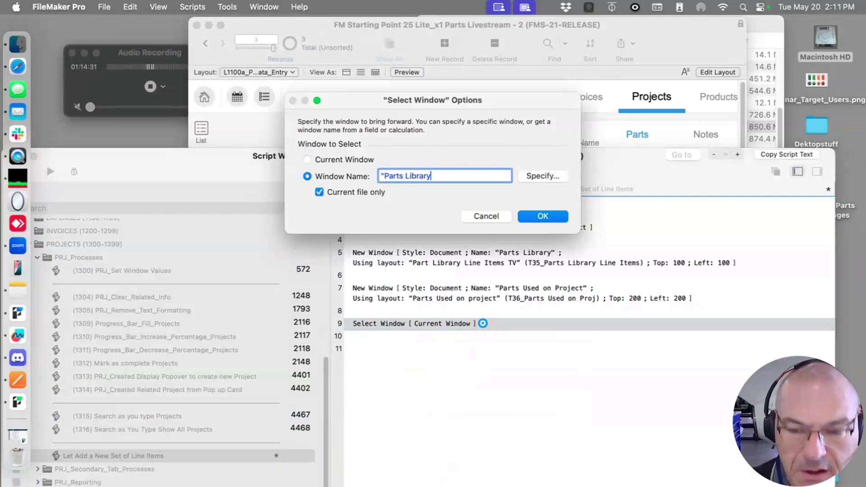
text(")
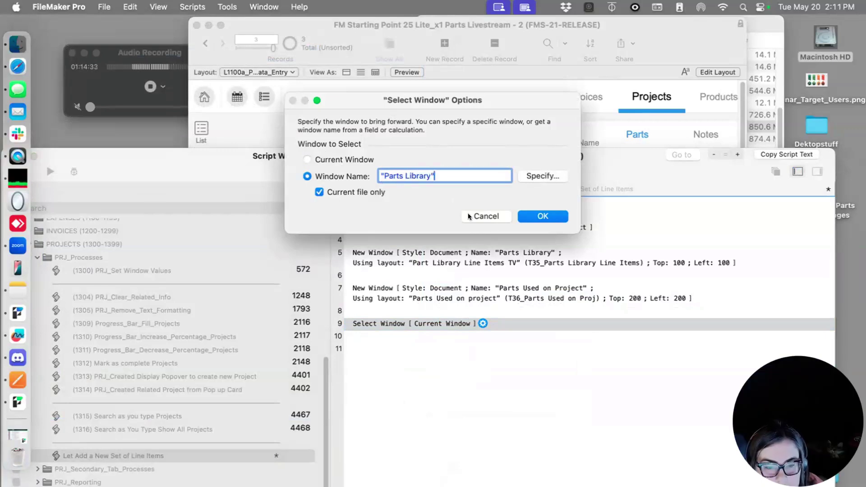
click(542, 216)
click(494, 341)
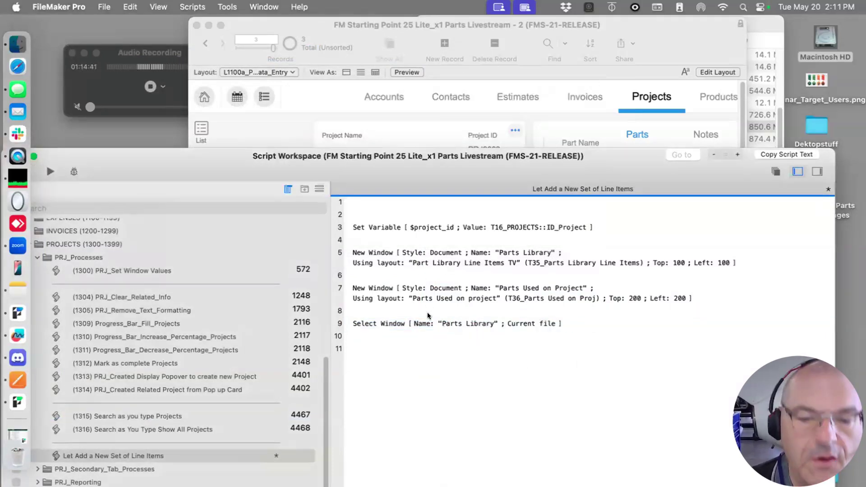
Insert two blank lines below the Select Window step and continue on line 11
click(369, 321)
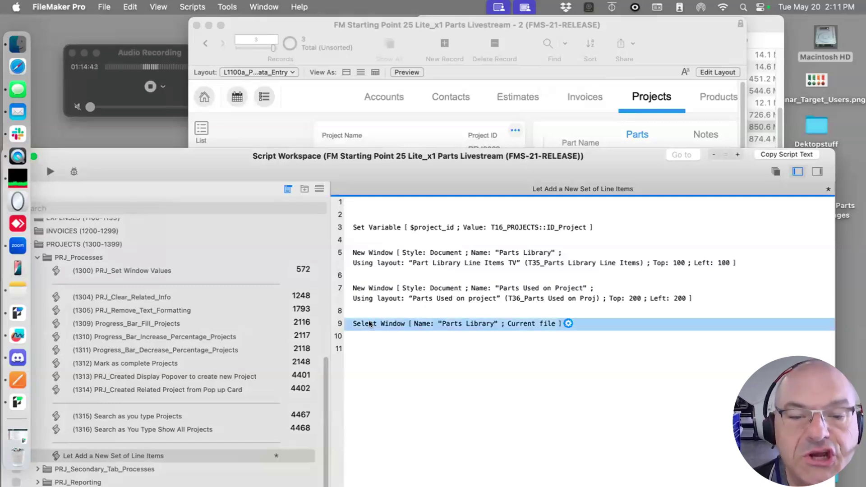
click(378, 262)
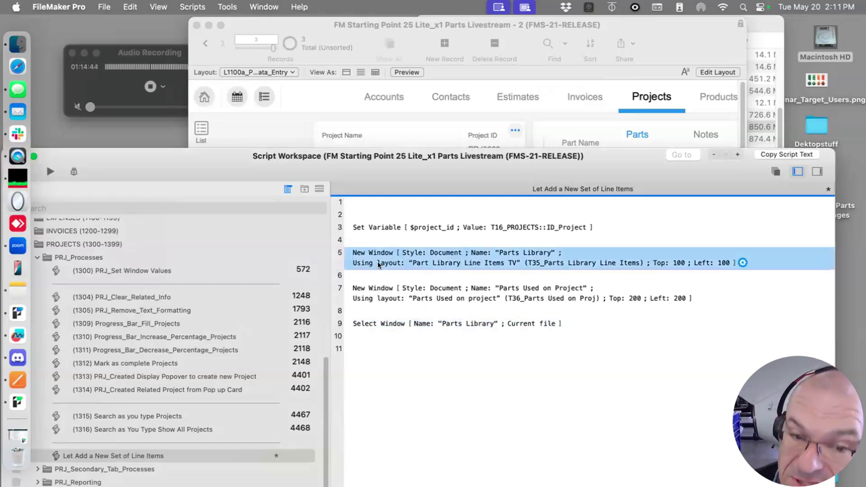
click(370, 323)
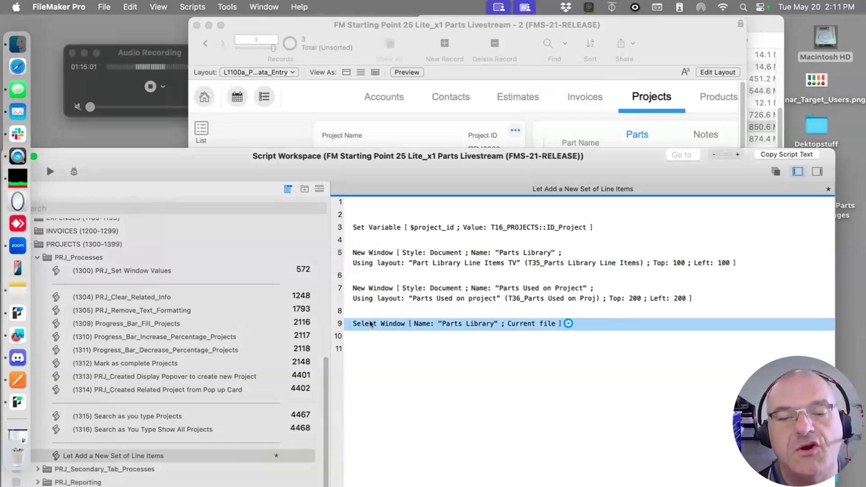
key(Return)
key(Return)
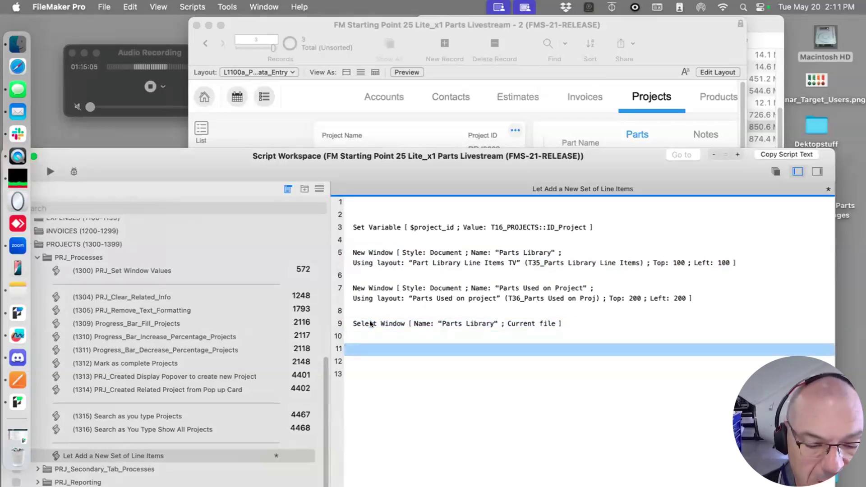
text(copy)
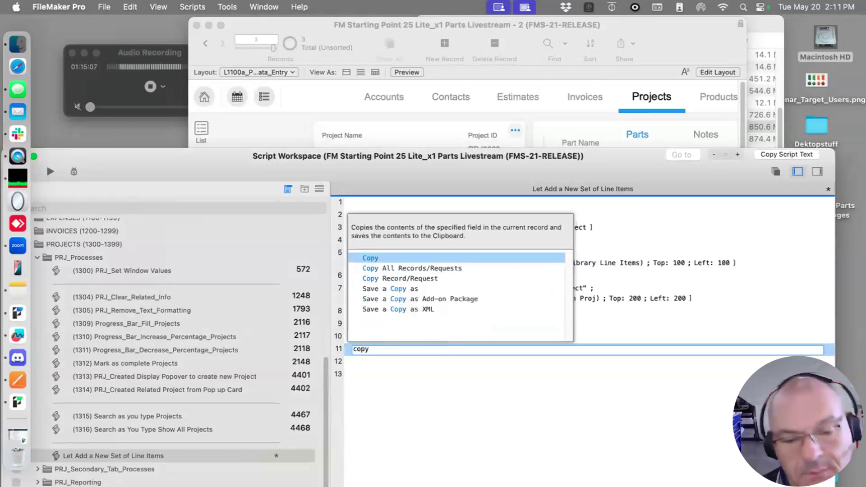
key(BackSpace)
key(BackSpace)
key(BackSpace)
key(BackSpace)
Add a Set Variable script step on line 11, leaving its name and value empty
text(set )
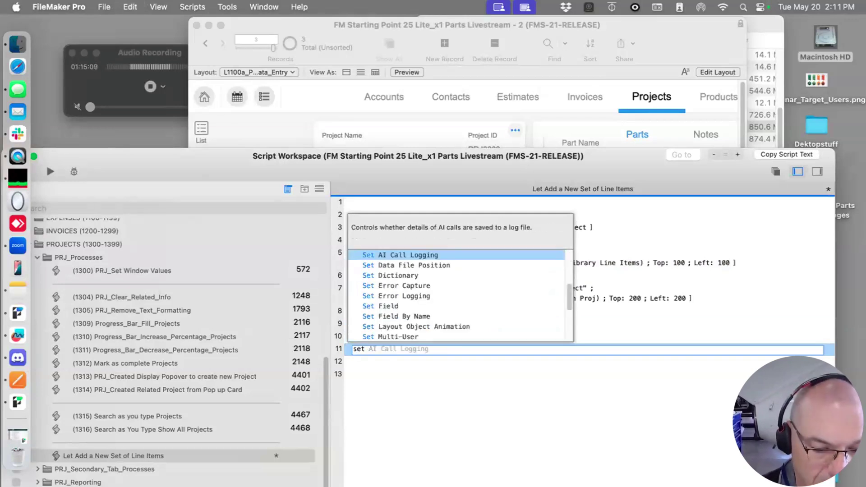
text(var)
key(Return)
click(420, 348)
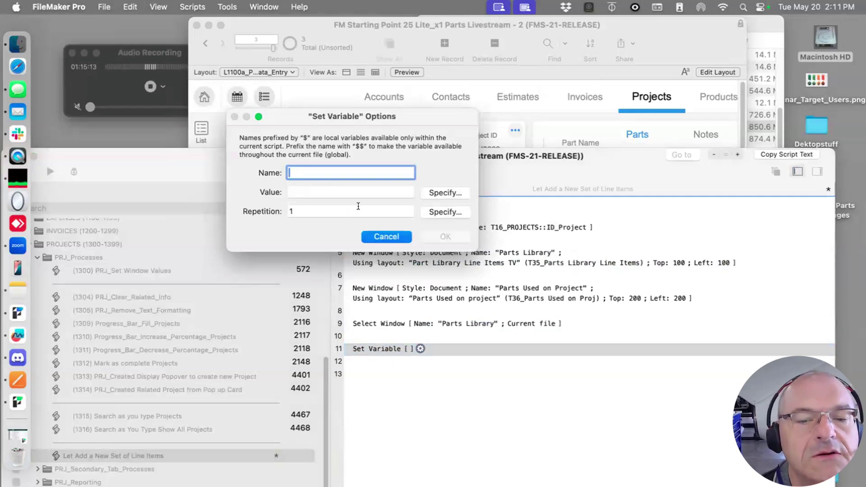
click(371, 234)
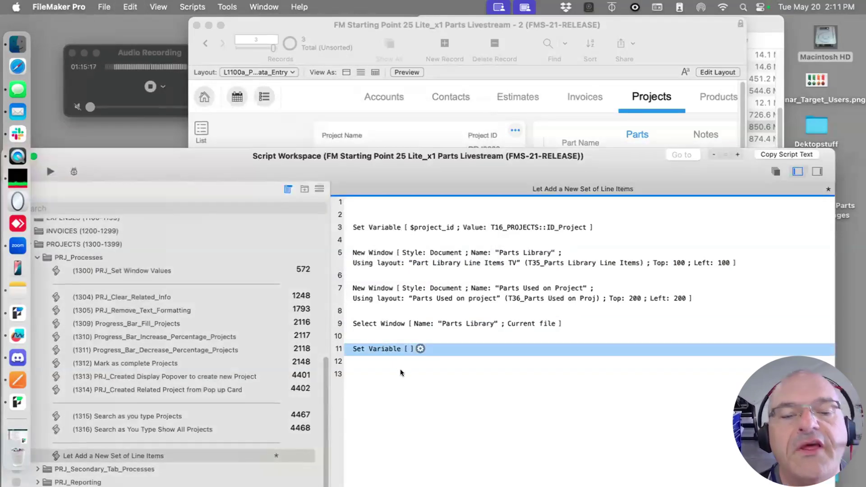
Insert three blank lines below the $project_id Set Variable step and select line 5
click(351, 227)
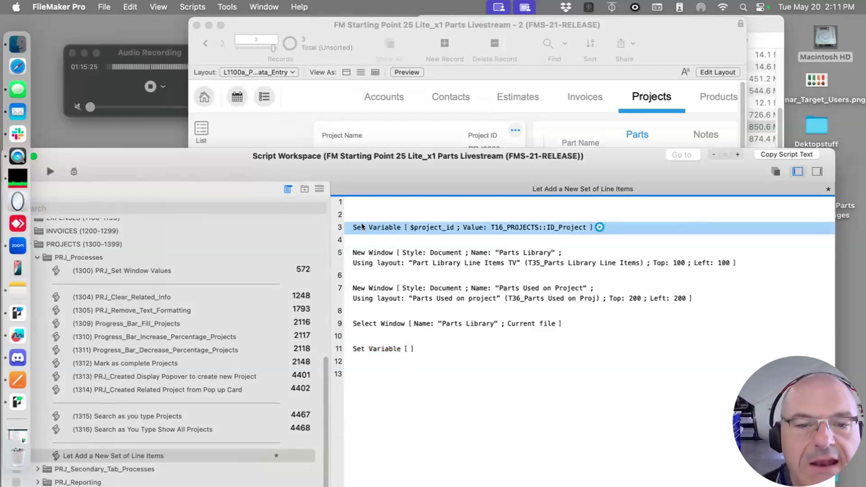
key(Return)
key(Return)
key(Up)
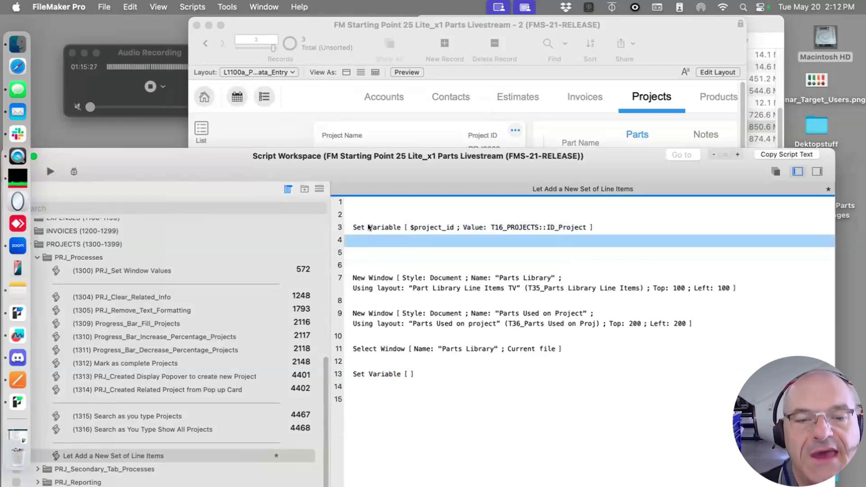
key(Return)
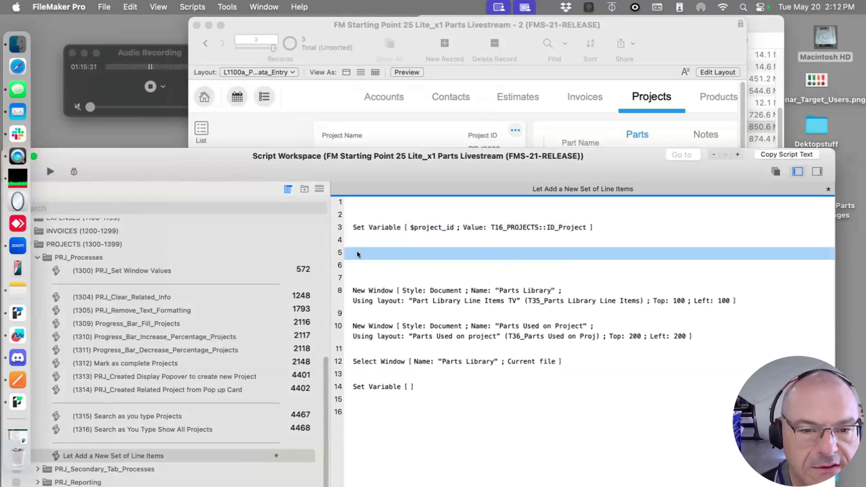
text(# )
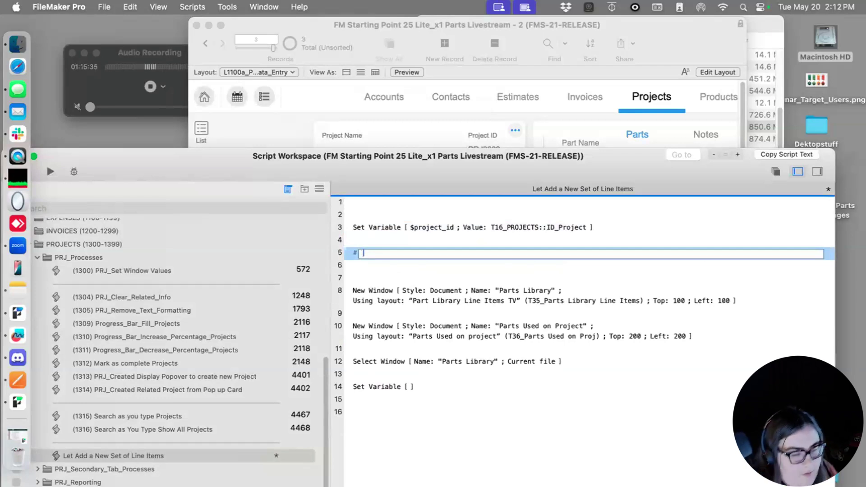
text(I am)
key(BackSpace)
key(BackSpace)
key(BackSpace)
key(BackSpace)
key(BackSpace)
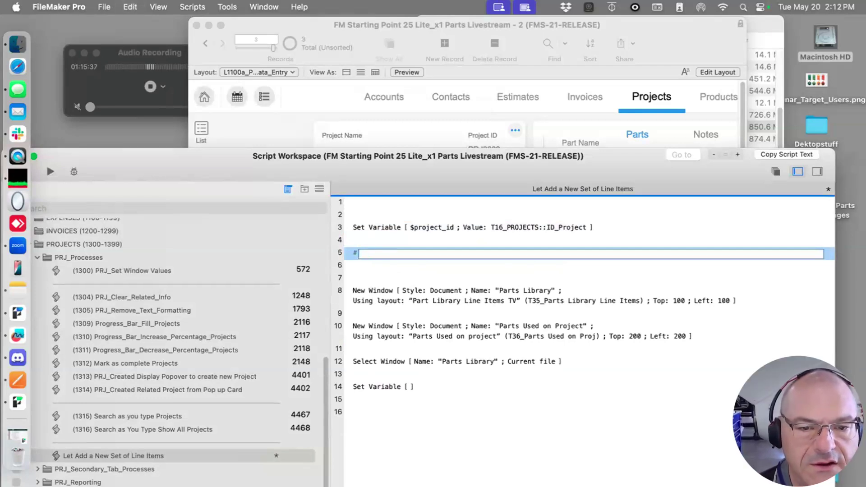
key(BackSpace)
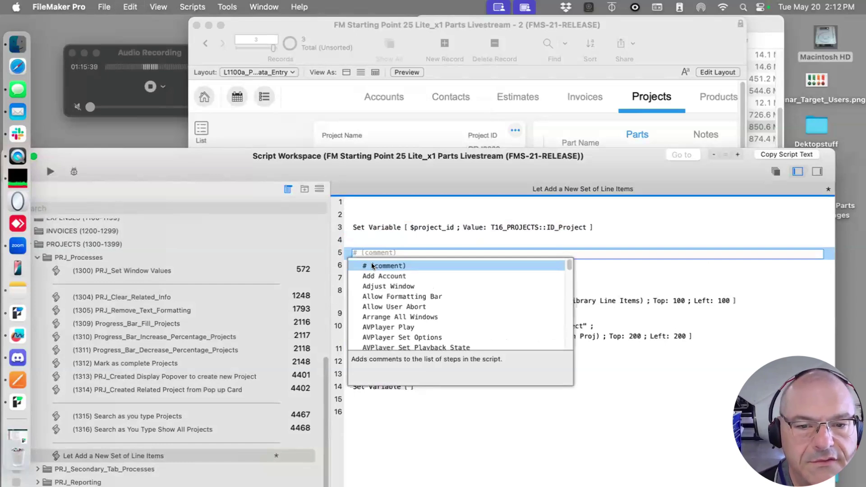
text(set)
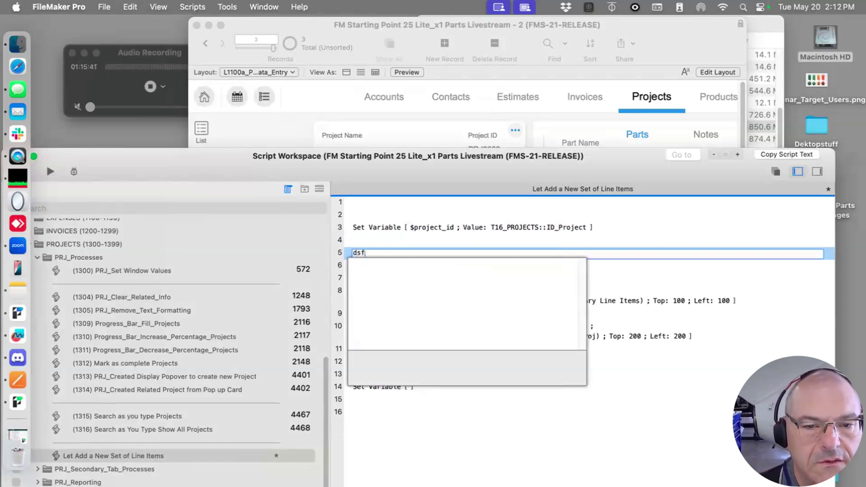
key(BackSpace)
key(BackSpace)
key(BackSpace)
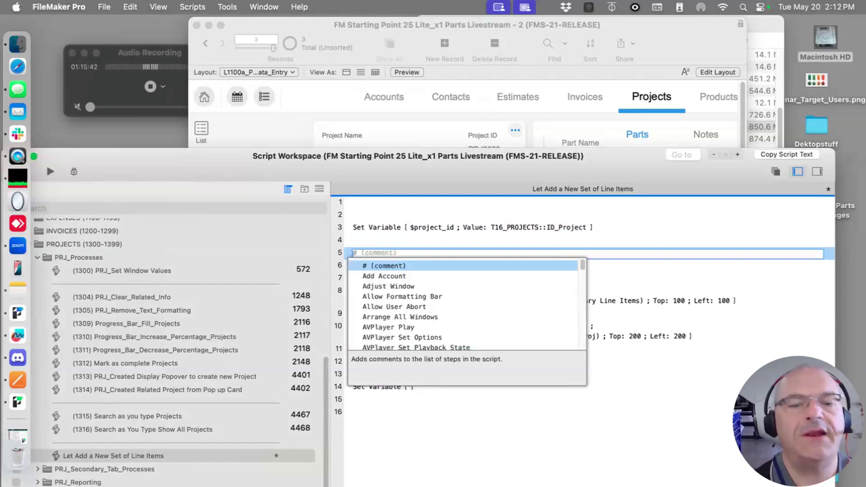
Add the comment "This is hard coded, but in reality the user would have selected from a Pop Up List of Available Libraries" on line 5
click(378, 266)
text(Thsi)
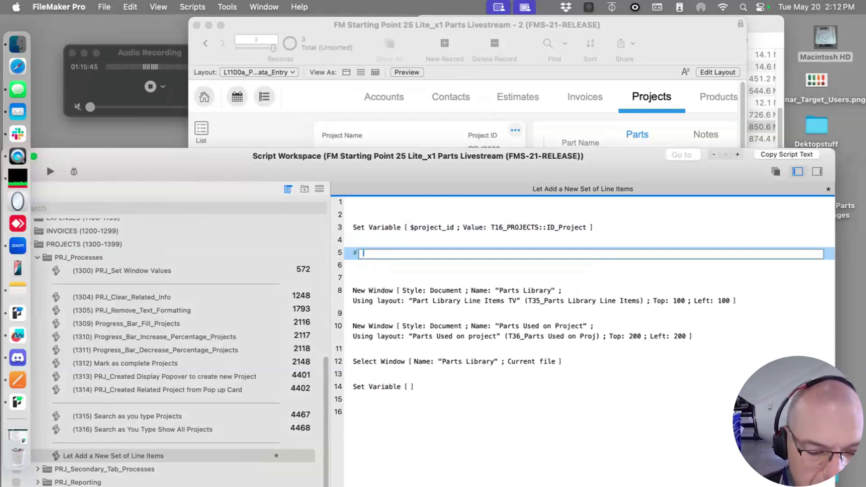
key(BackSpace)
key(BackSpace)
text(is is)
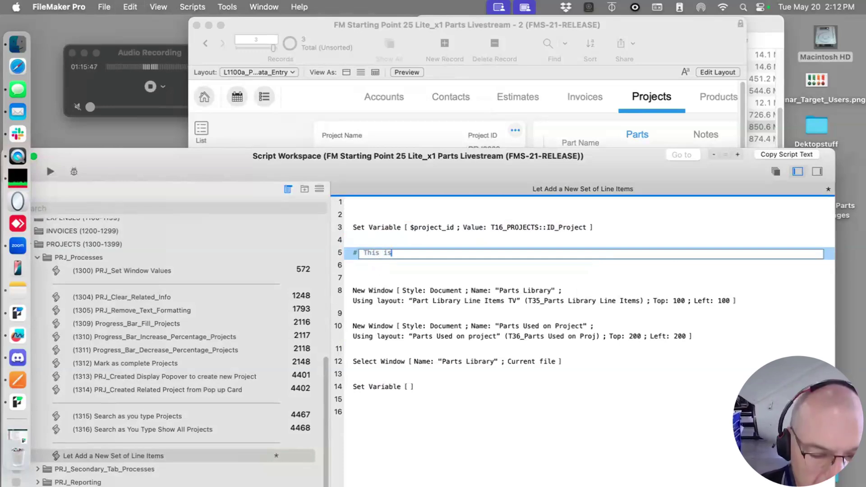
text( hard coded, )
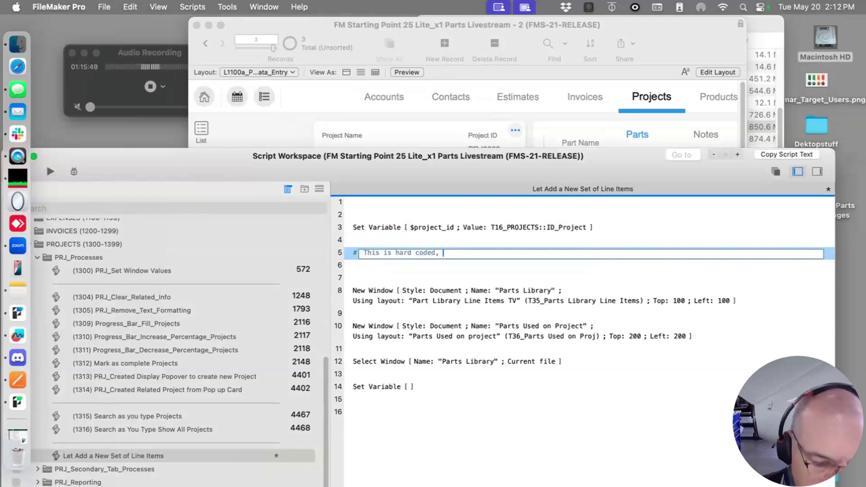
text(but in reality )
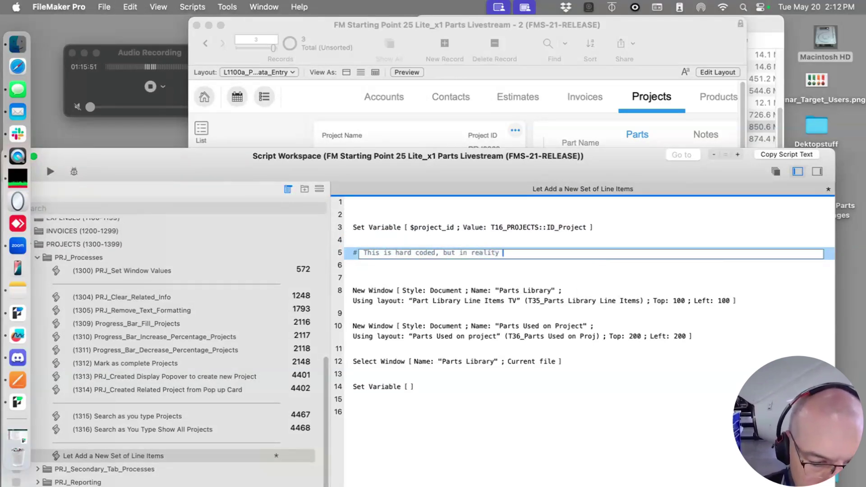
text(the user would hav)
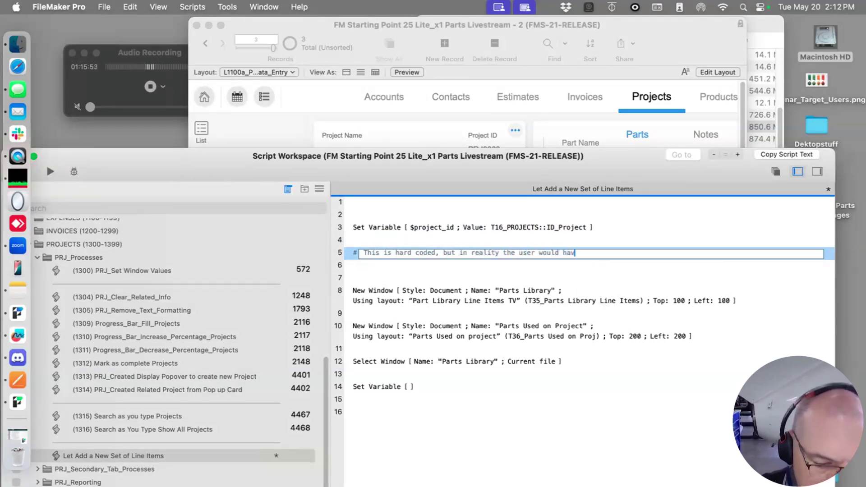
text(e selected)
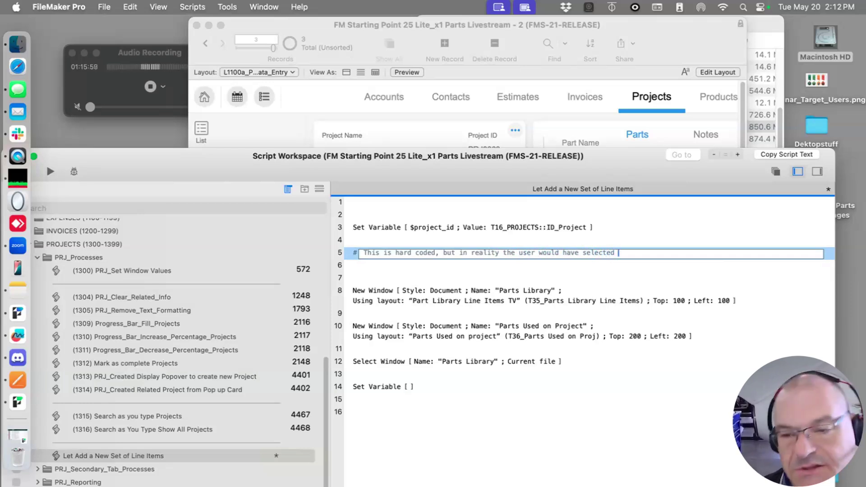
text(from a Pop Up List)
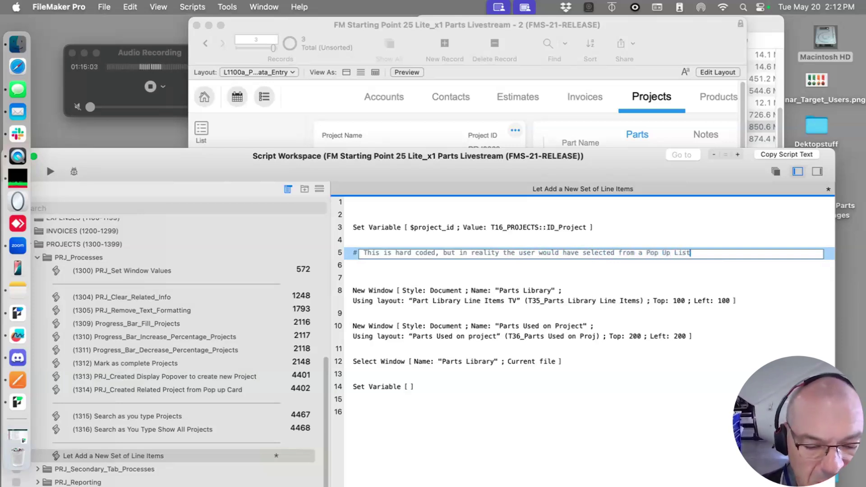
text( of Available)
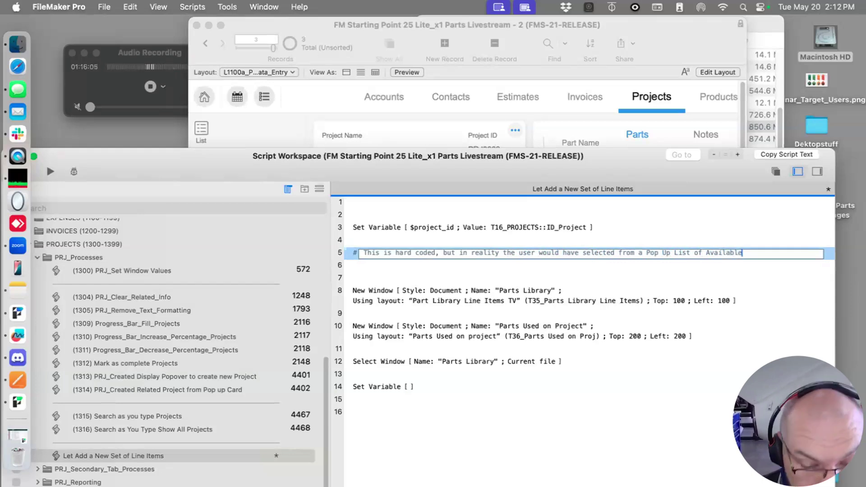
text( Librari)
drag(669, 159, 653, 114)
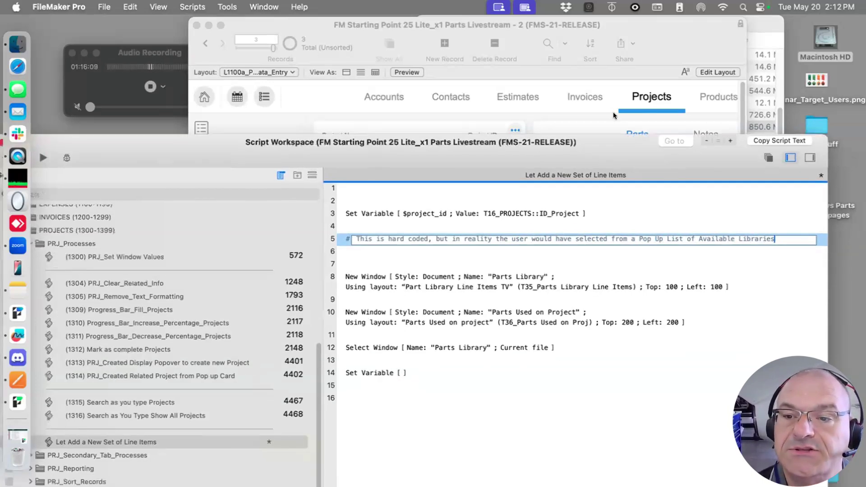
Duplicate the $project_id Set Variable step, place the copy beneath the comment and rename its variable $library
click(466, 208)
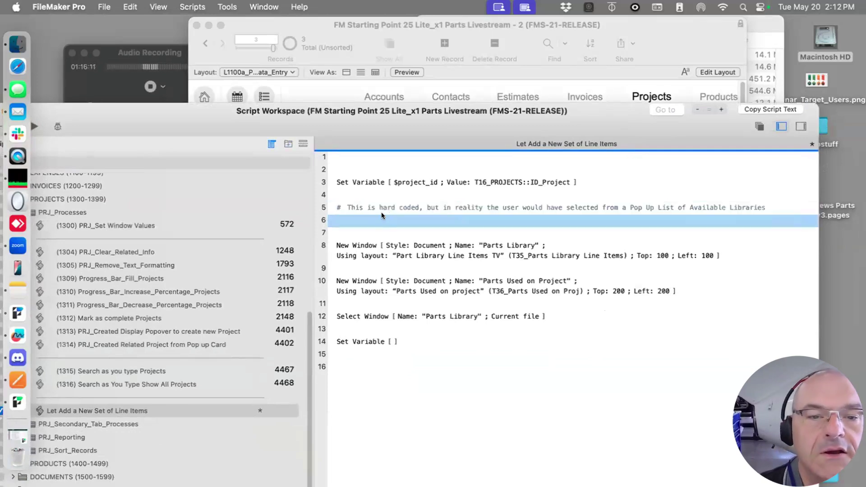
click(359, 182)
key(super+d)
drag(352, 188, 401, 216)
double_click(401, 216)
drag(334, 172, 291, 171)
text($library)
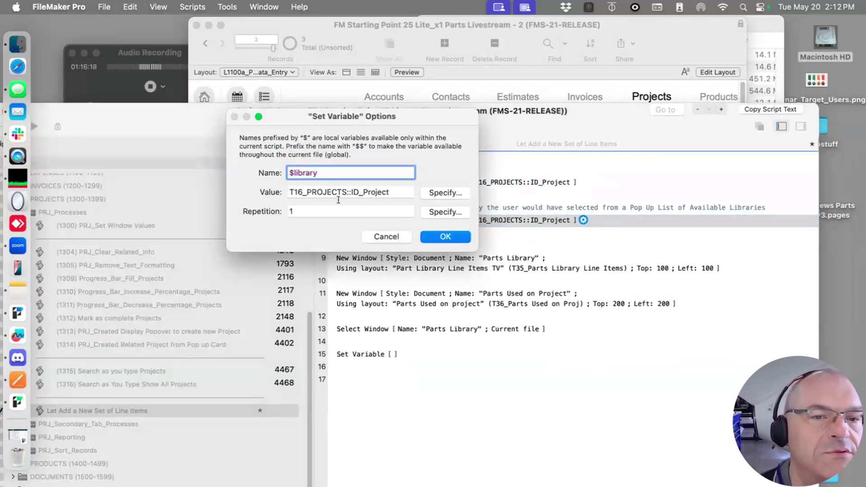
click(445, 236)
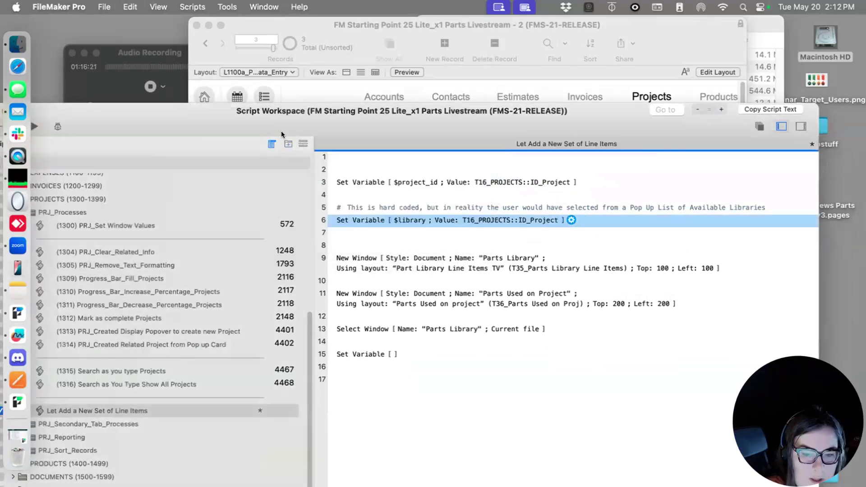
Bring the main FM Starting Point window forward and show the Part Library Live TV layout
drag(304, 128, 479, 219)
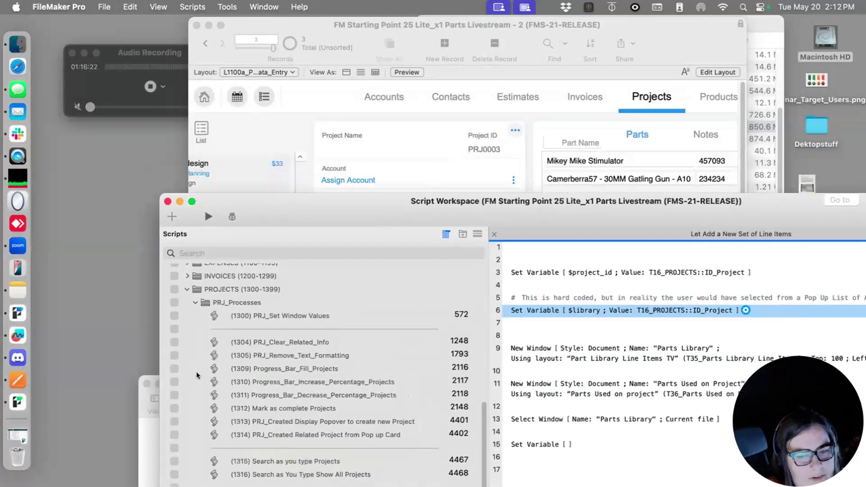
click(139, 429)
key(super+h)
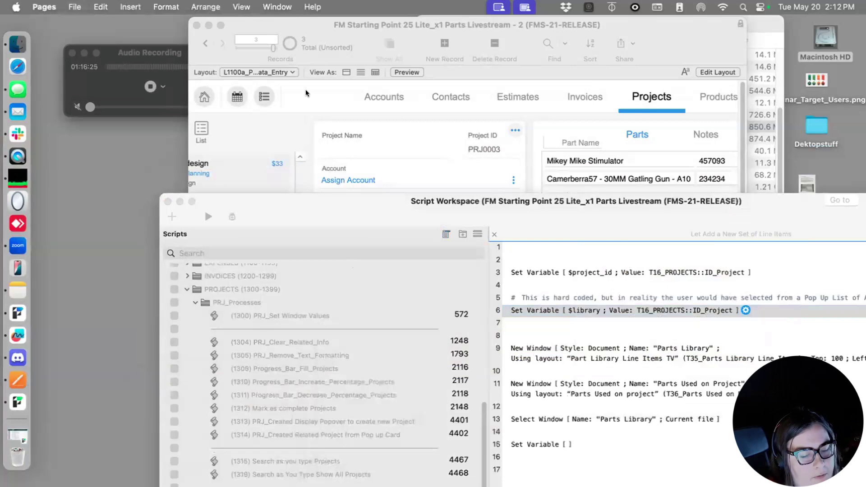
click(305, 89)
click(378, 7)
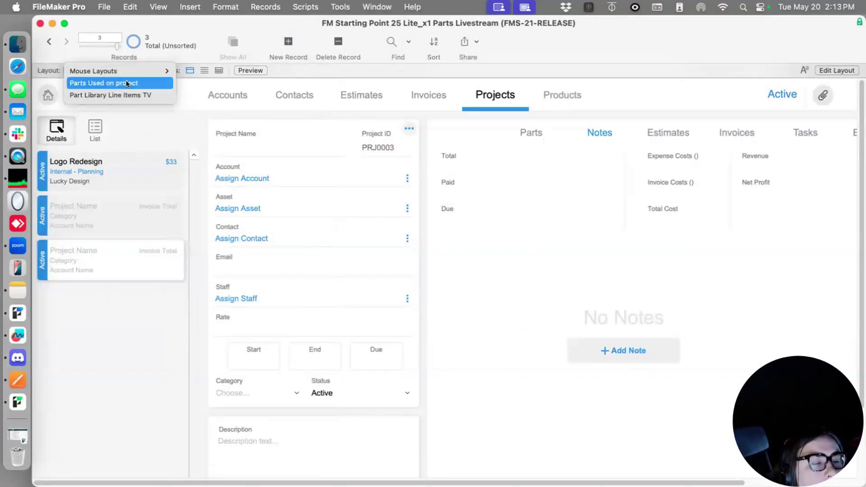
mouse_move(129, 73)
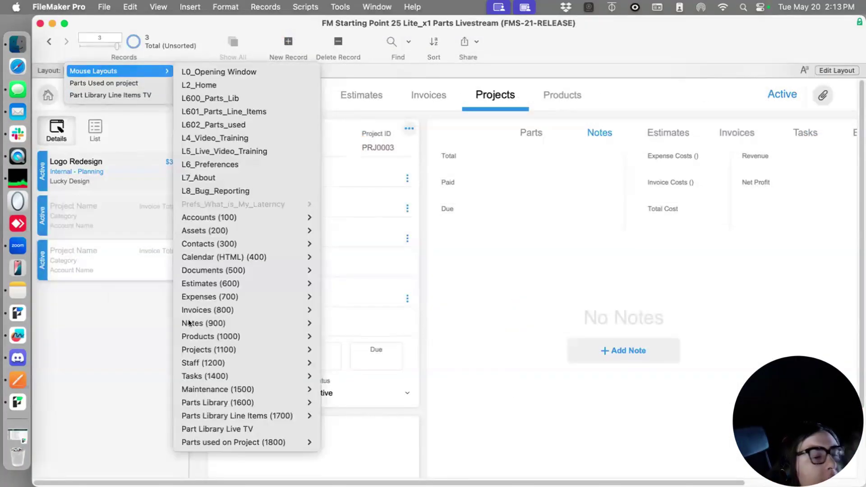
click(214, 428)
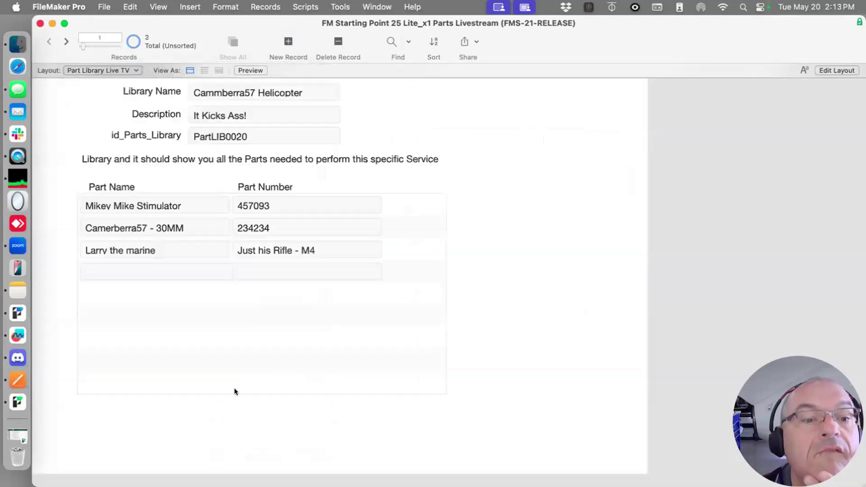
Look up the id_Parts_Library value of the second library record and minimize the window
click(65, 42)
double_click(262, 136)
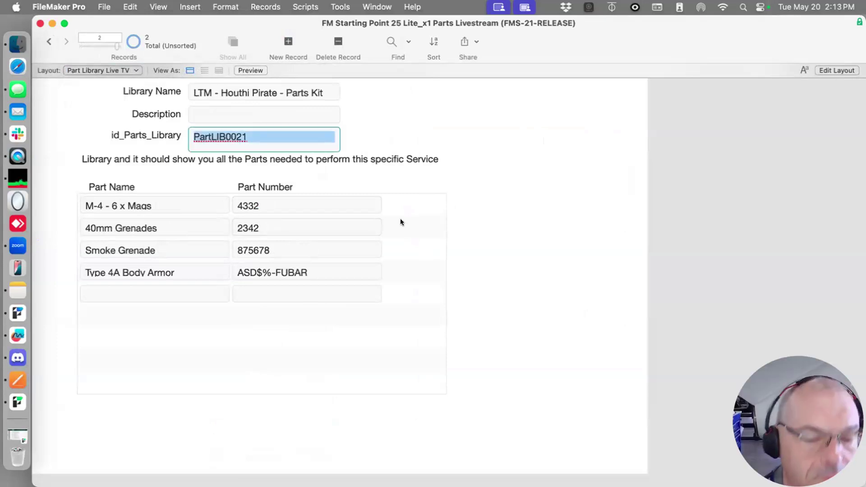
click(416, 142)
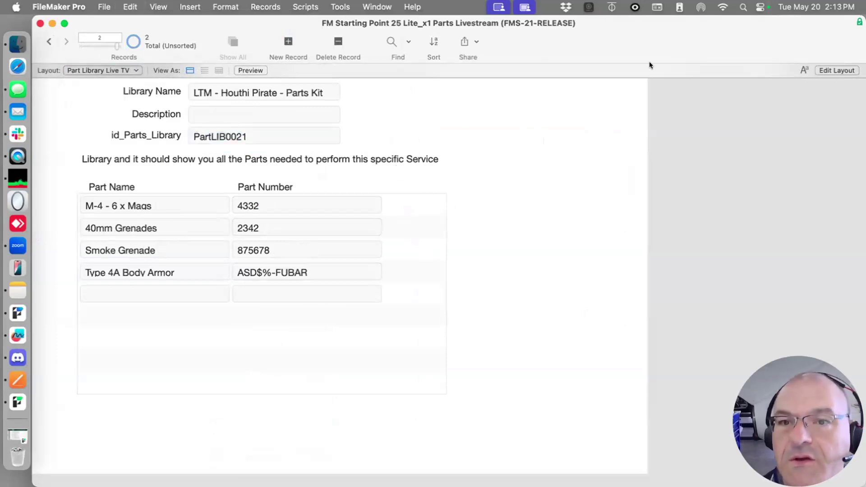
key(super+m)
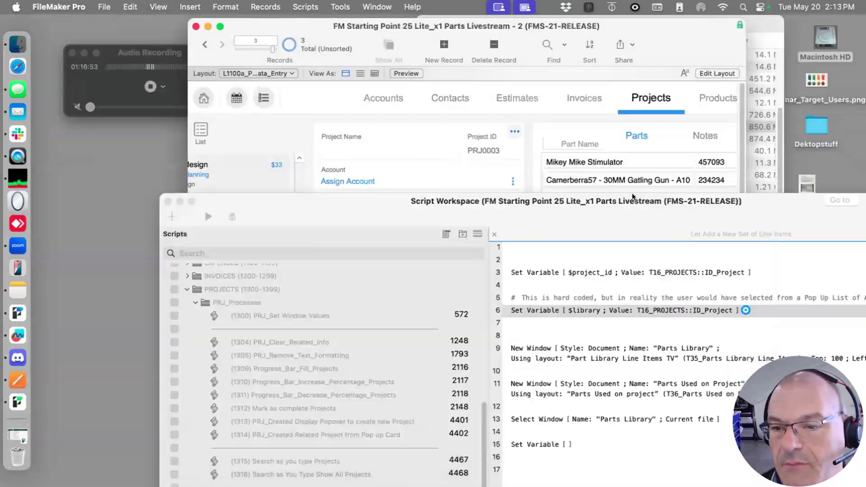
Set the value of the $library Set Variable step to "PartLIB0021" and confirm the options
double_click(632, 197)
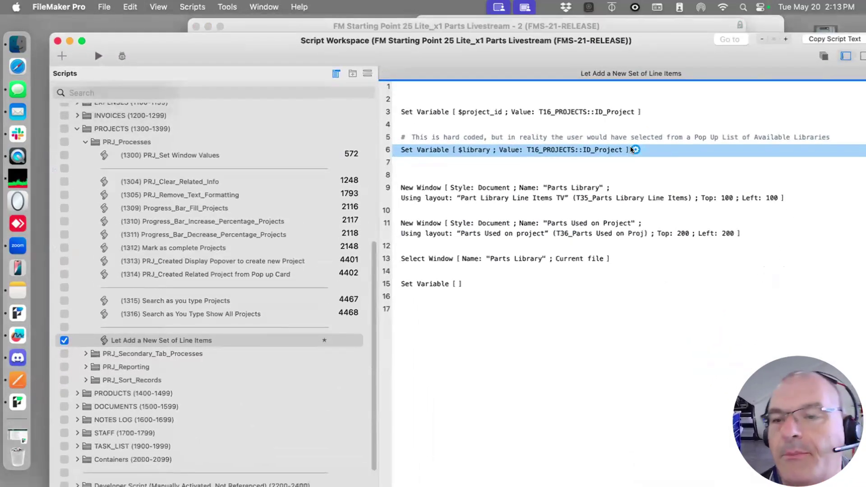
click(634, 150)
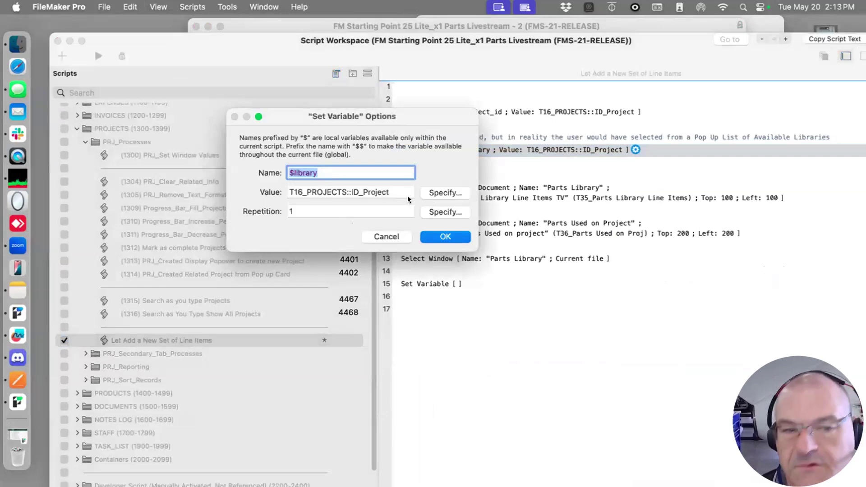
click(334, 176)
click(426, 192)
key(super+a)
text("PartLIB0021")
key(Return)
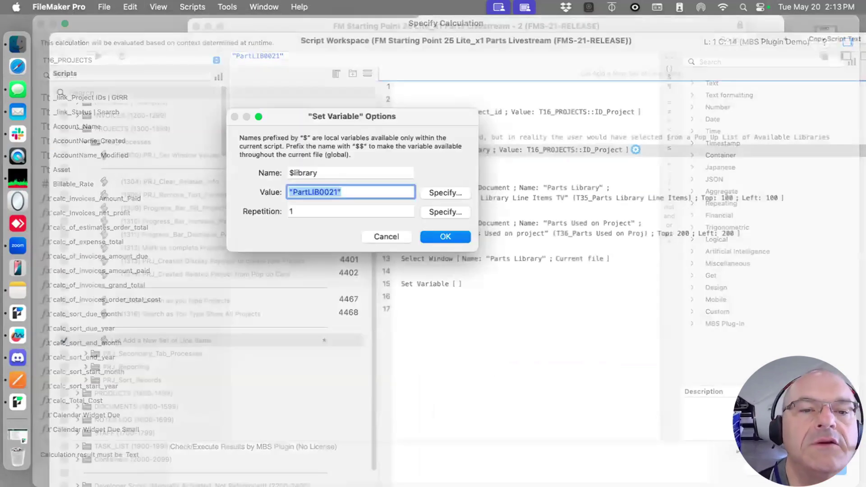
key(Return)
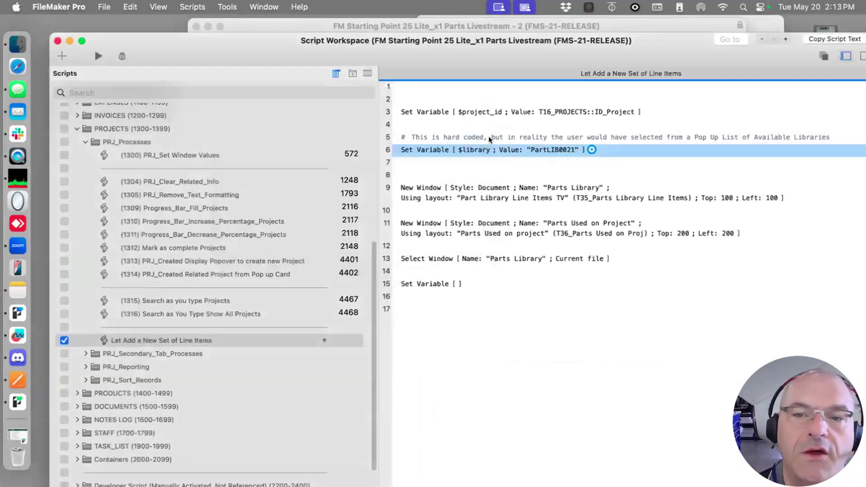
drag(430, 137, 436, 151)
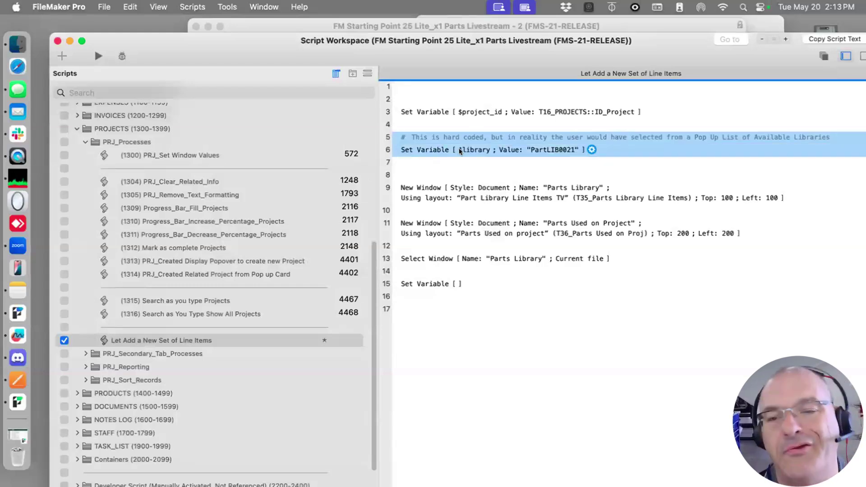
right_click(456, 149)
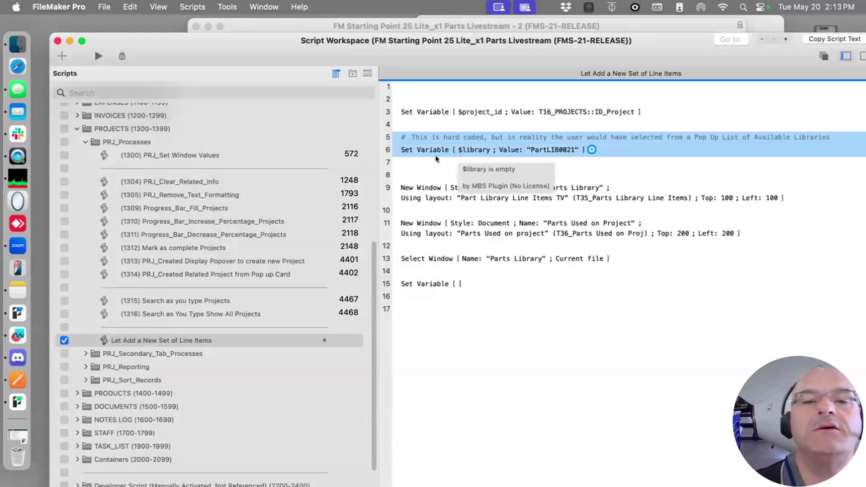
click(438, 157)
click(417, 150)
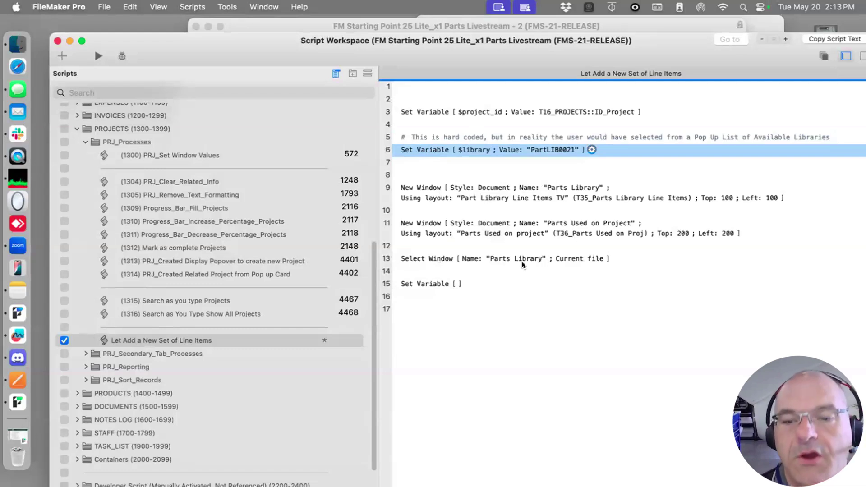
Replace the empty Set Variable step below Select Window with an Enter Find Mode step with Pause set to Off
click(428, 283)
key(BackSpace)
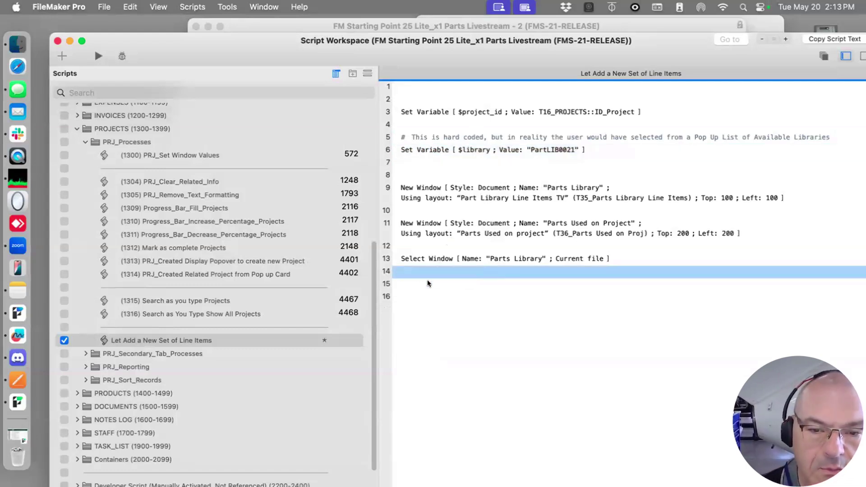
click(427, 283)
text(enter)
key(Down)
key(Return)
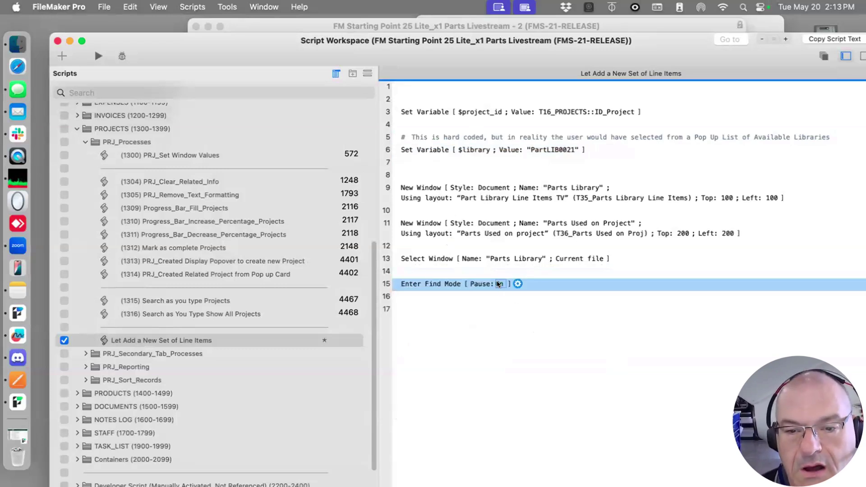
Add a Set Field step on line 16, directly below Enter Find Mode
click(486, 296)
text(set f)
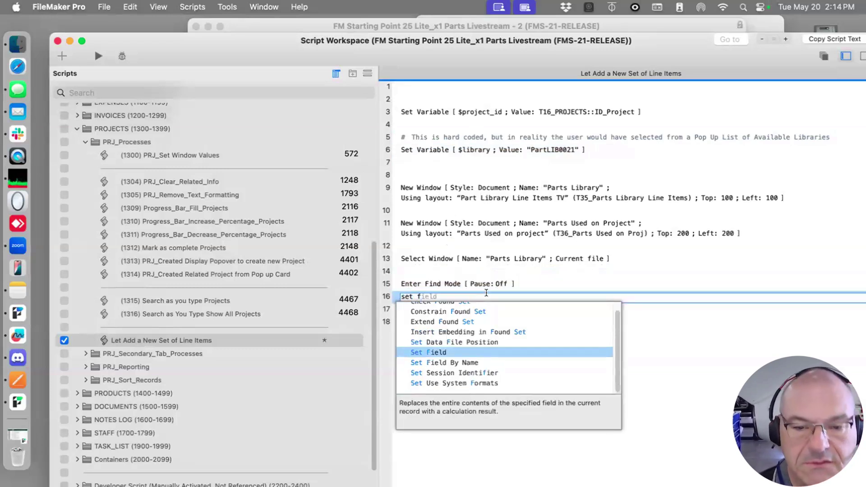
key(Return)
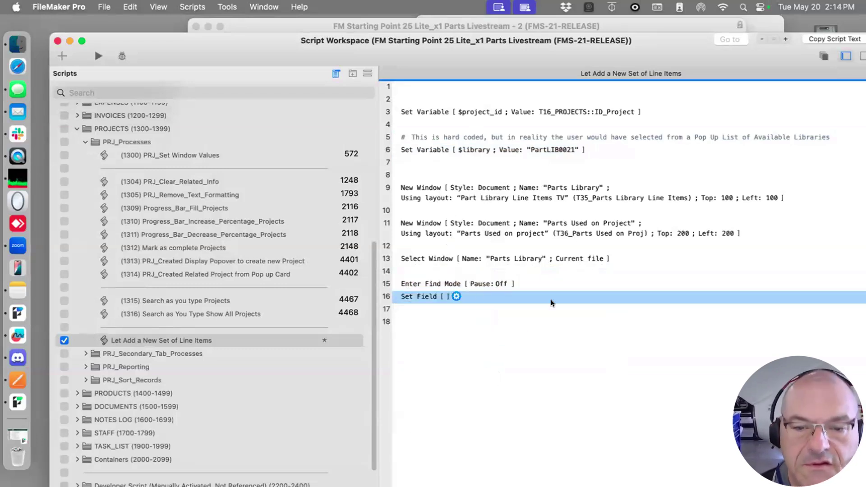
Set the target field of the new Set Field step to T35_Parts Library Line Items::id_Part_Library_ƒ
click(456, 296)
click(449, 322)
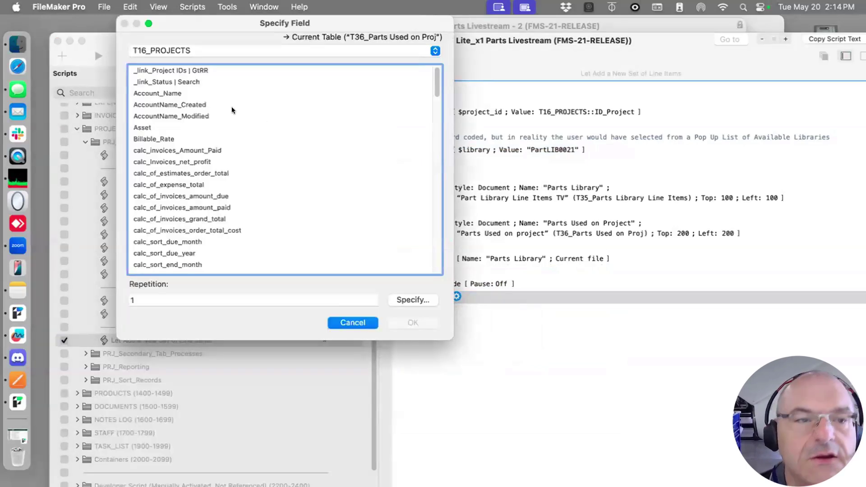
click(178, 48)
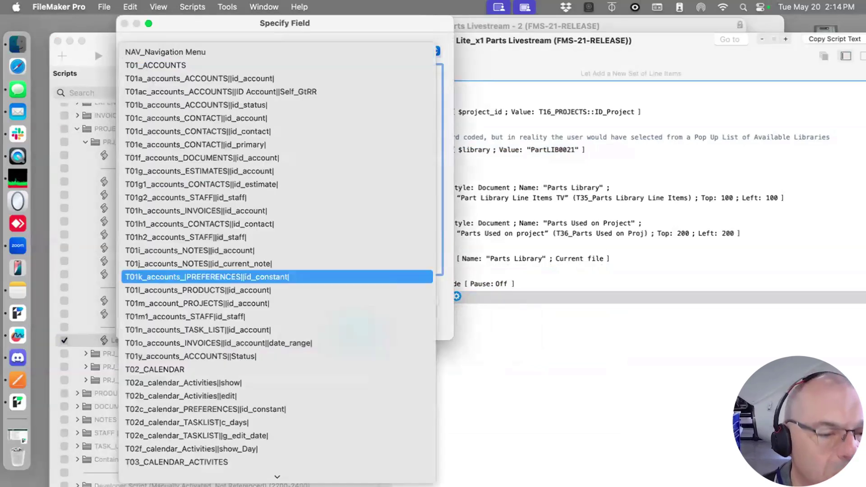
scroll(270, 225, down, 3)
scroll(276, 244, down, 20)
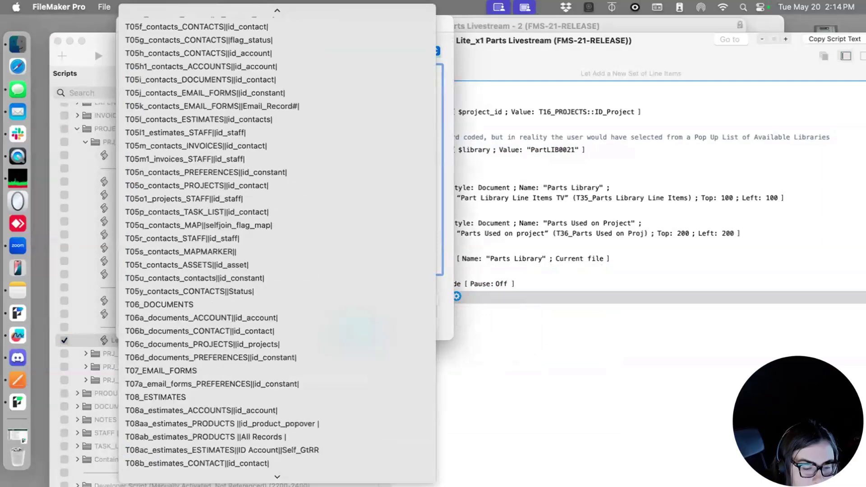
scroll(194, 422, down, 20)
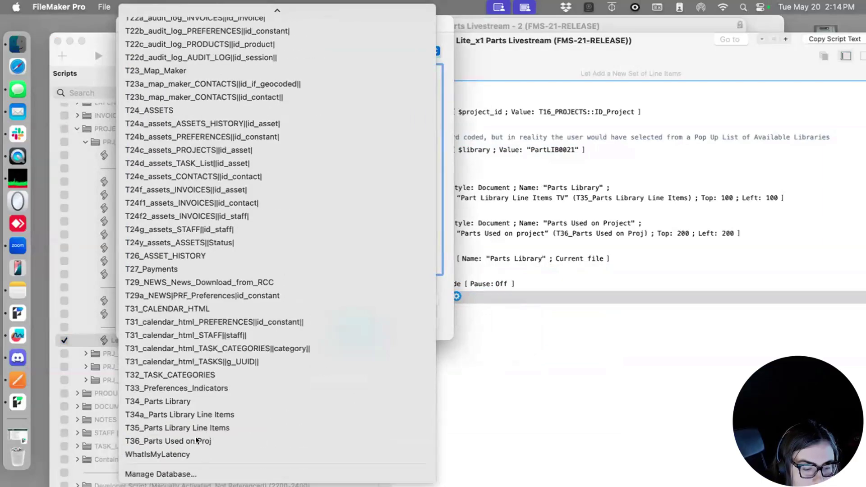
click(189, 410)
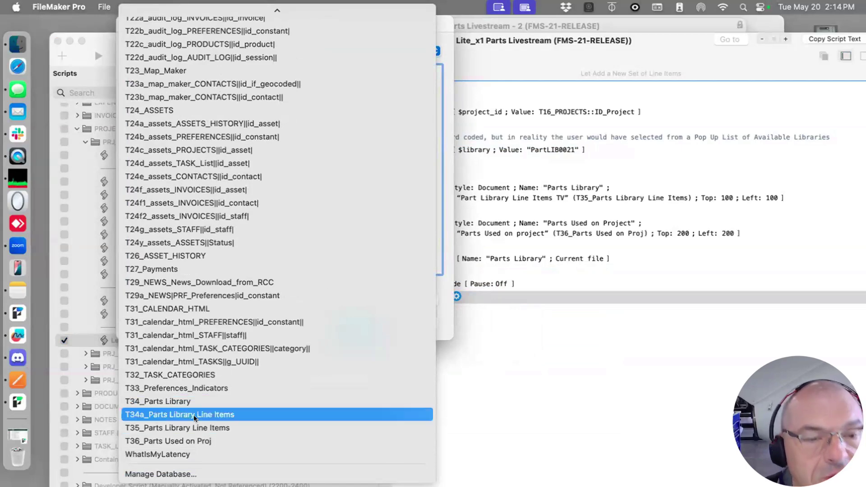
click(186, 51)
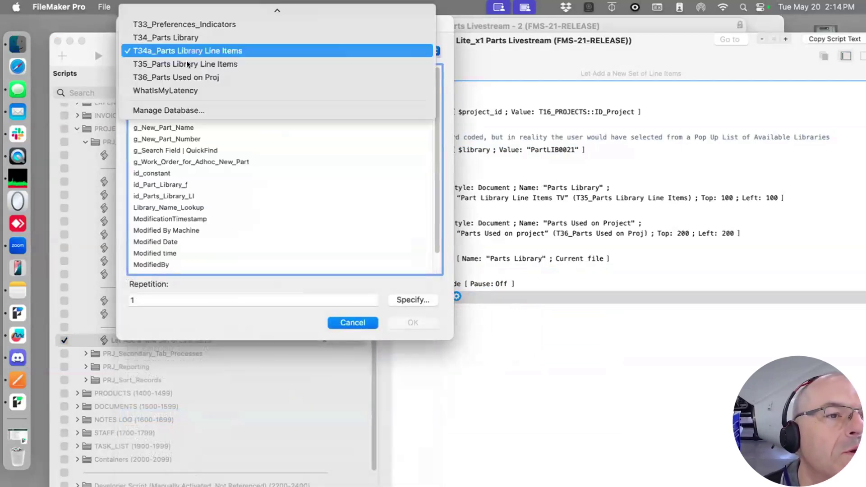
click(187, 66)
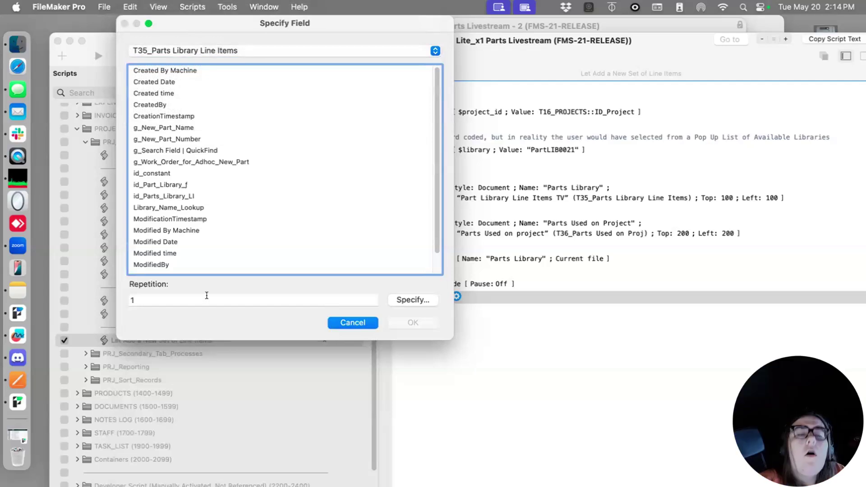
double_click(166, 184)
Set the calculated result of the Set Field step to $library and close its options
click(688, 337)
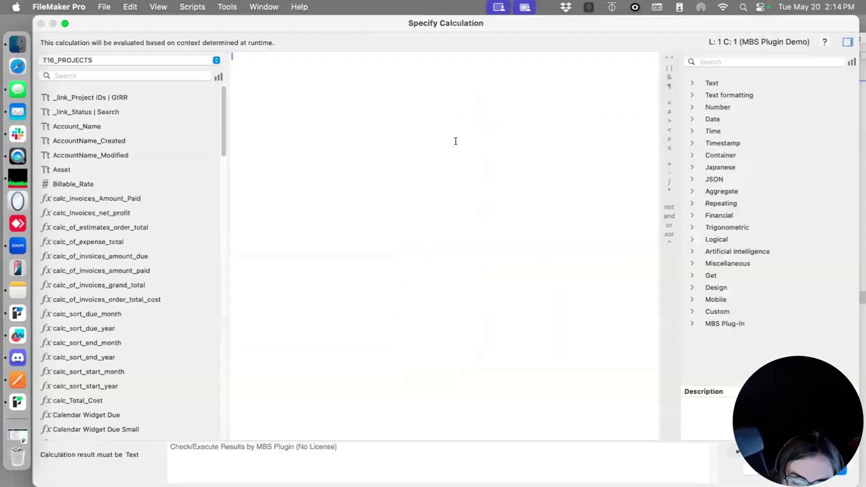
text($)
key(Return)
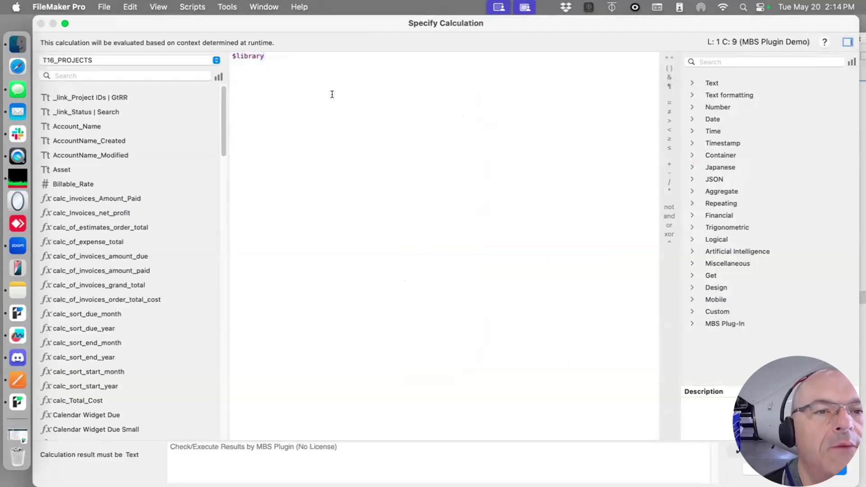
key(Return)
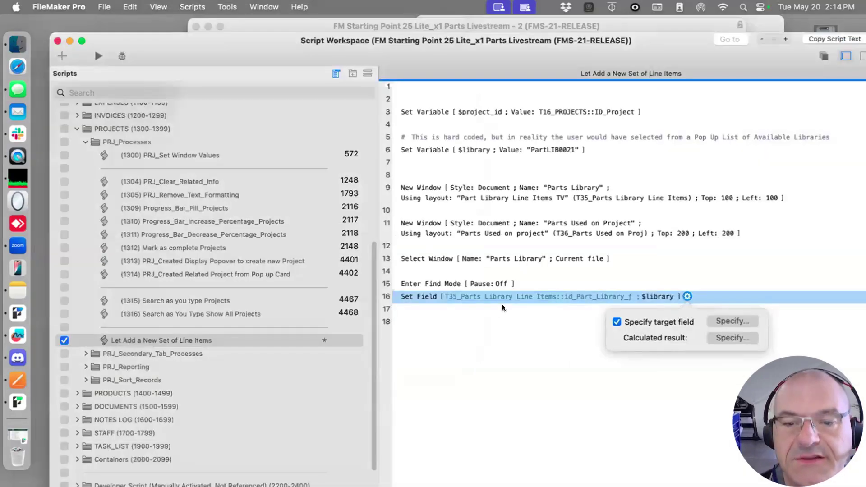
key(Return)
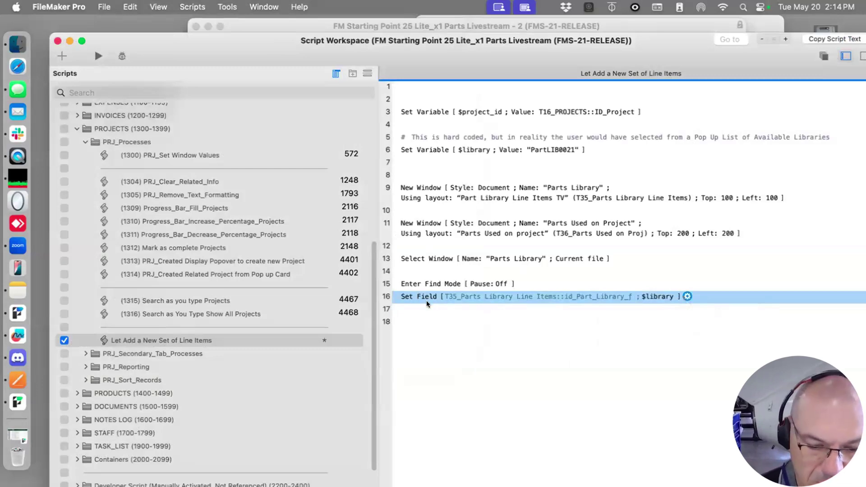
Add a Perform Find step on line 17, directly below the Set Field step
key(Down)
text(perform)
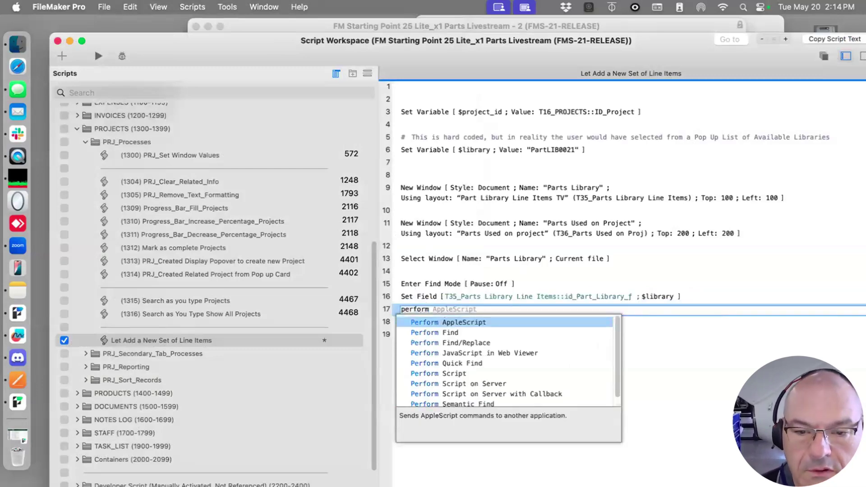
key(Down)
key(Return)
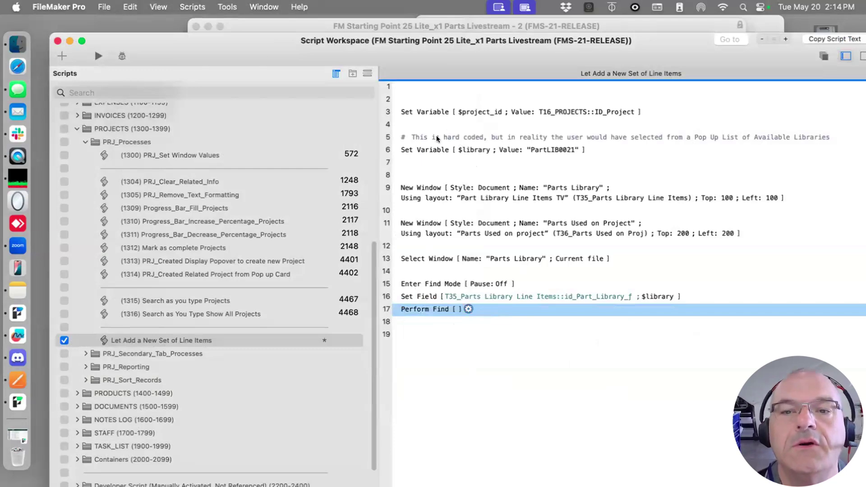
Rename the window in the first New Window step to "Parts Library Line Items" and confirm the options
click(553, 149)
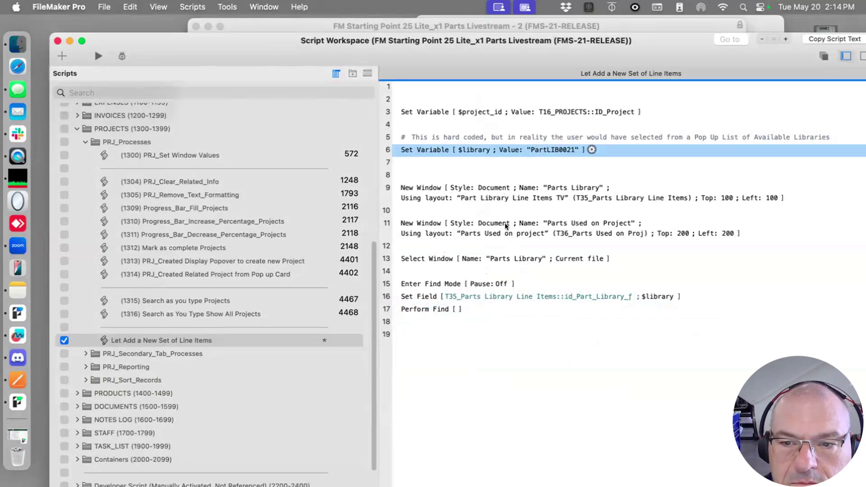
double_click(571, 190)
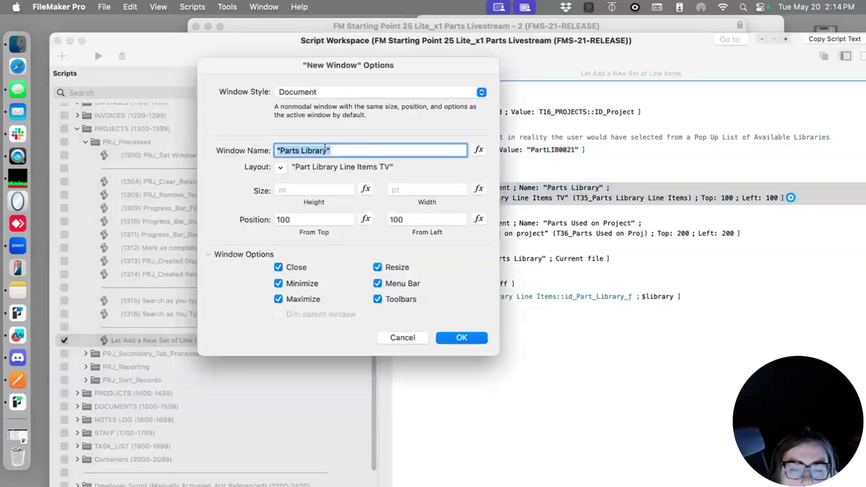
click(329, 150)
text(Line Items)
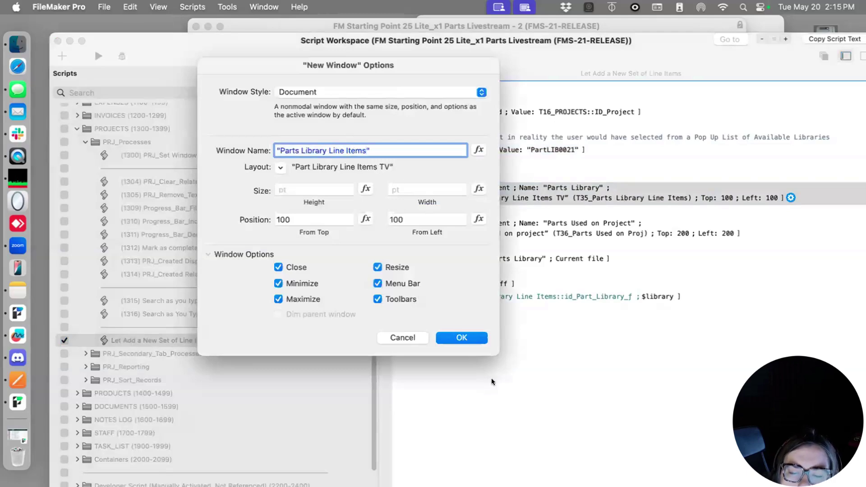
key(super+a)
click(464, 338)
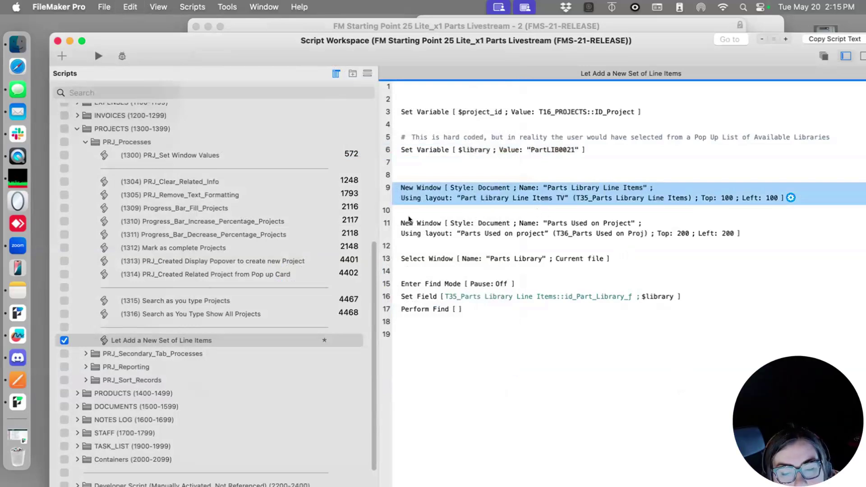
Set the window name of the Select Window step to "Parts Library Line Items"
click(497, 258)
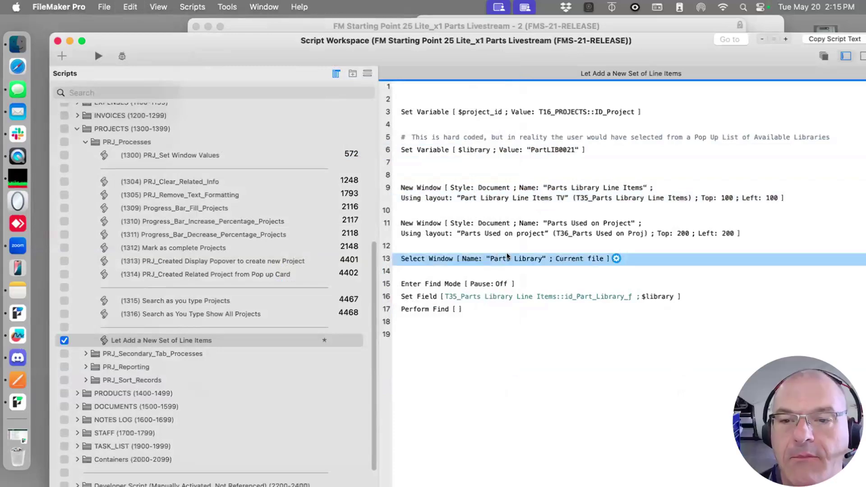
double_click(507, 257)
click(427, 175)
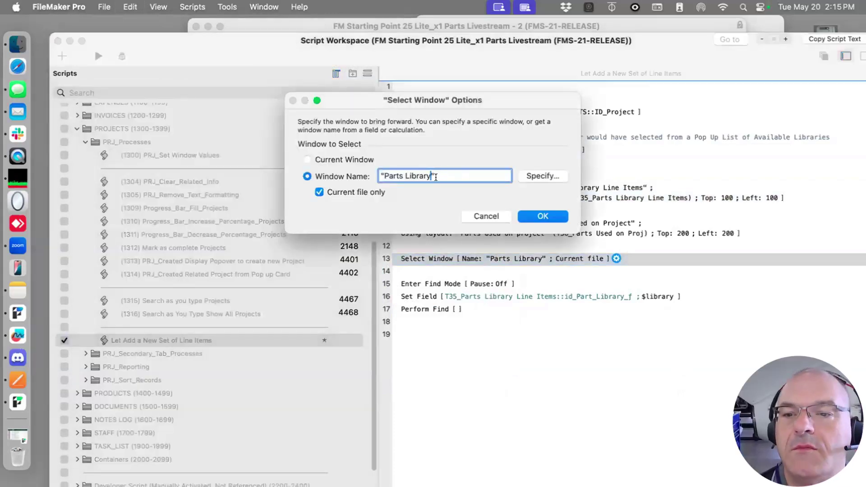
text(Line Items)
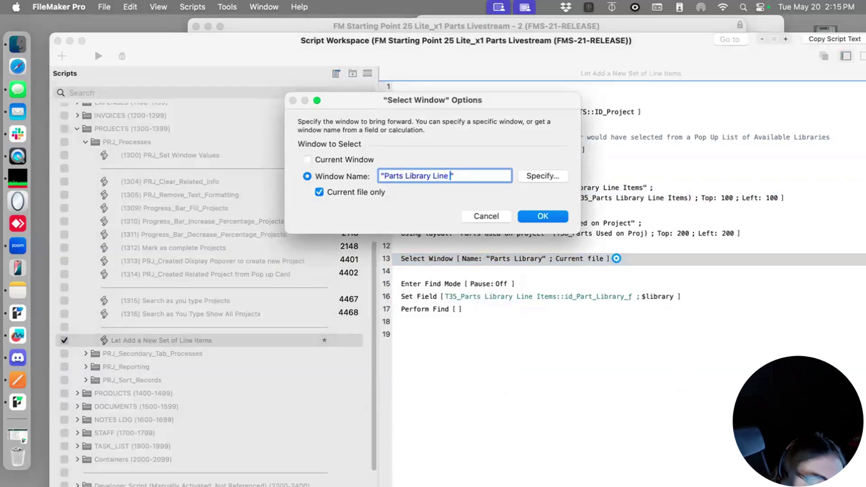
key(Return)
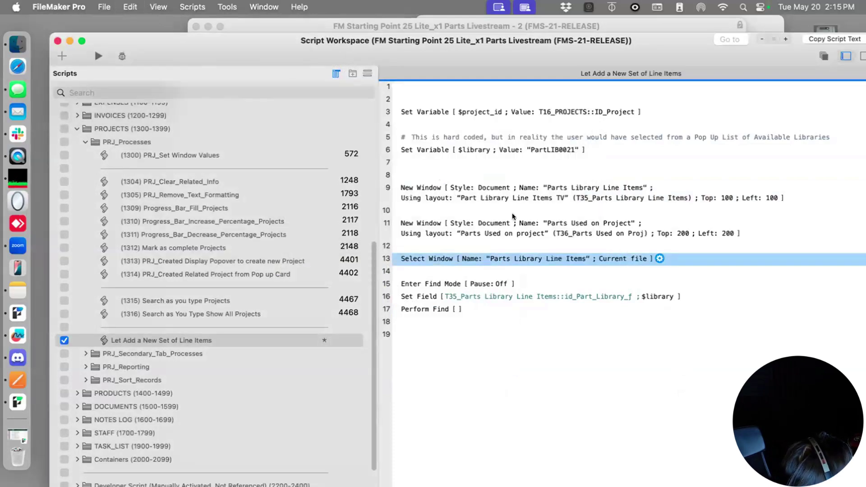
click(475, 189)
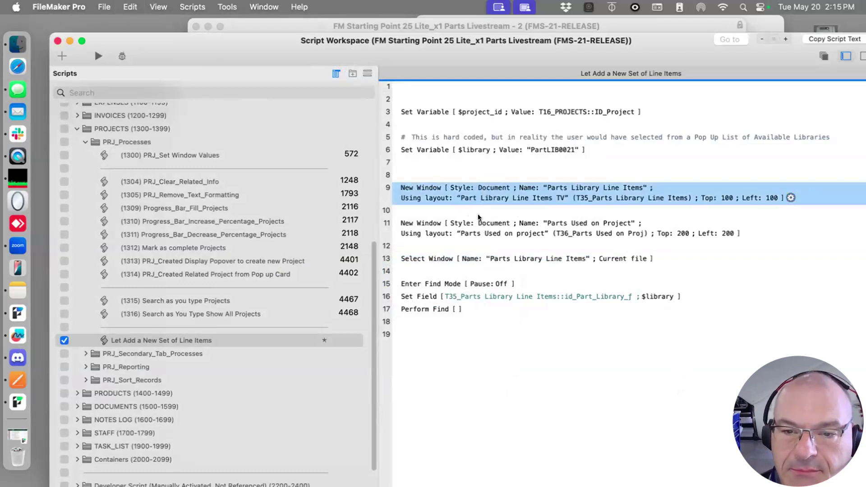
click(481, 229)
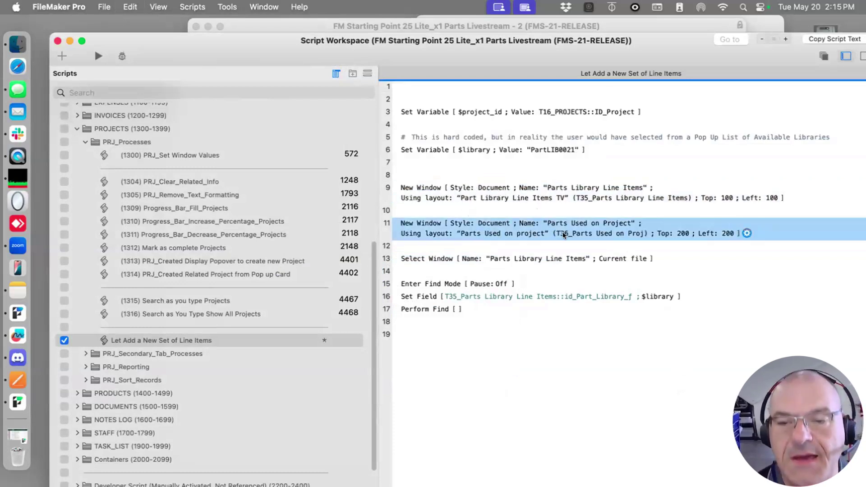
click(606, 321)
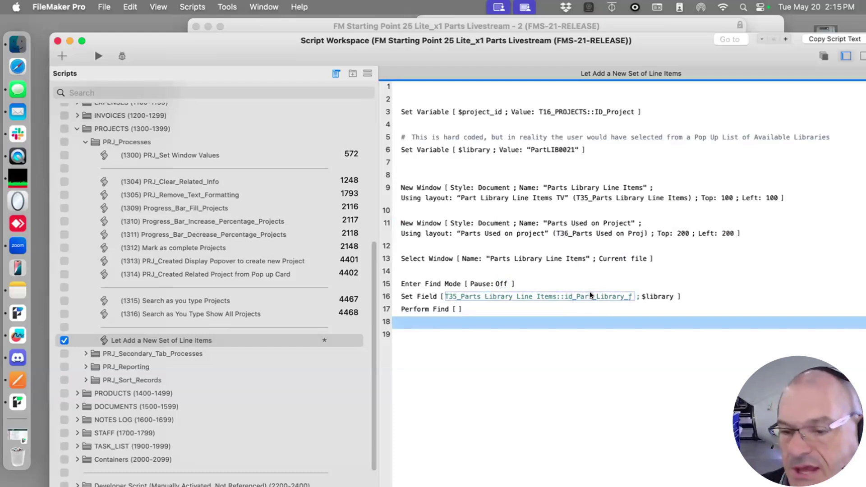
Add a Set Variable step on line 19, leaving one blank line below Perform Find
click(422, 309)
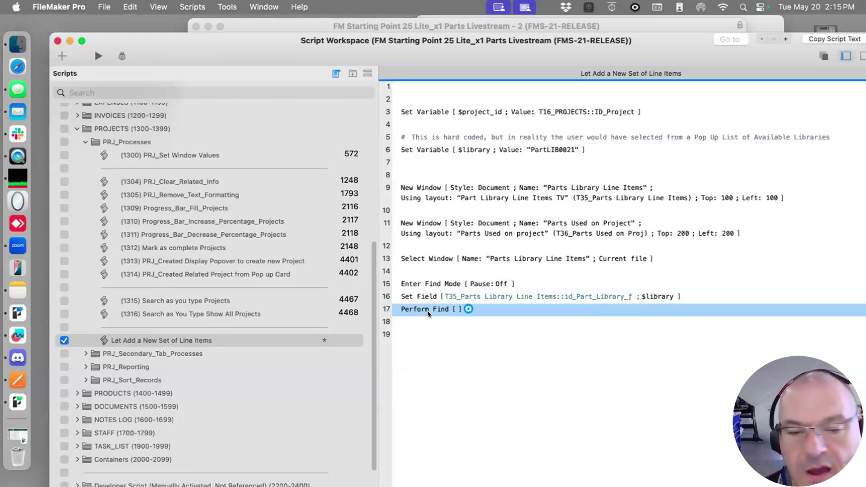
key(Return)
key(Return)
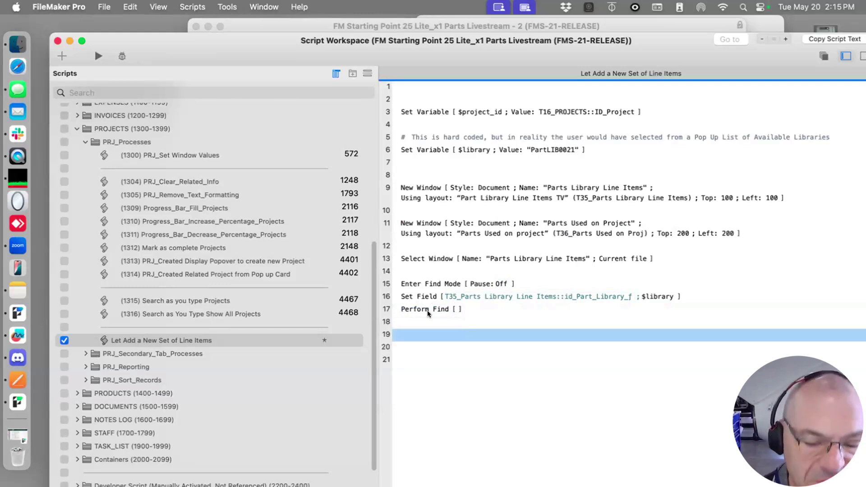
text(set)
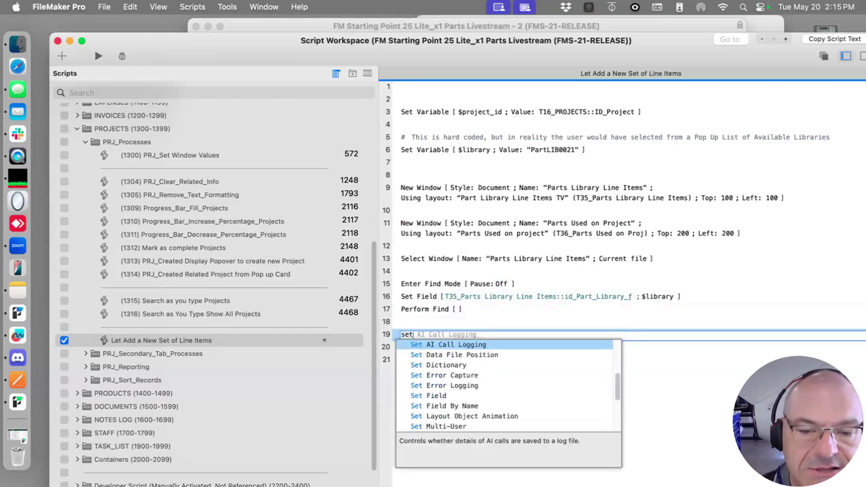
text( var)
key(Return)
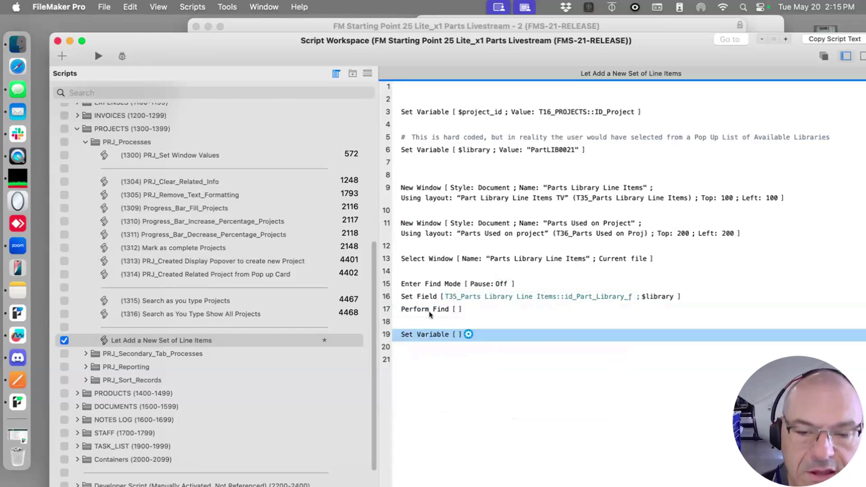
Name the new variable $part_name and set its value to T35_Parts Library Line Items::Part Name
click(468, 334)
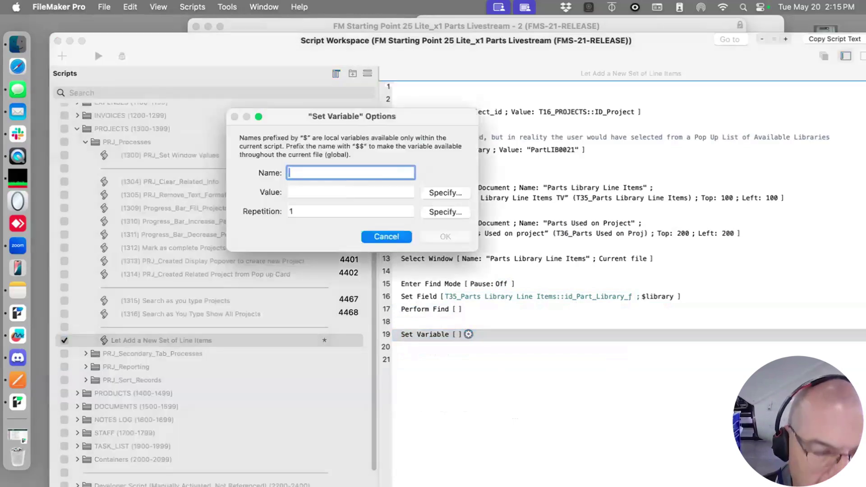
text($part)
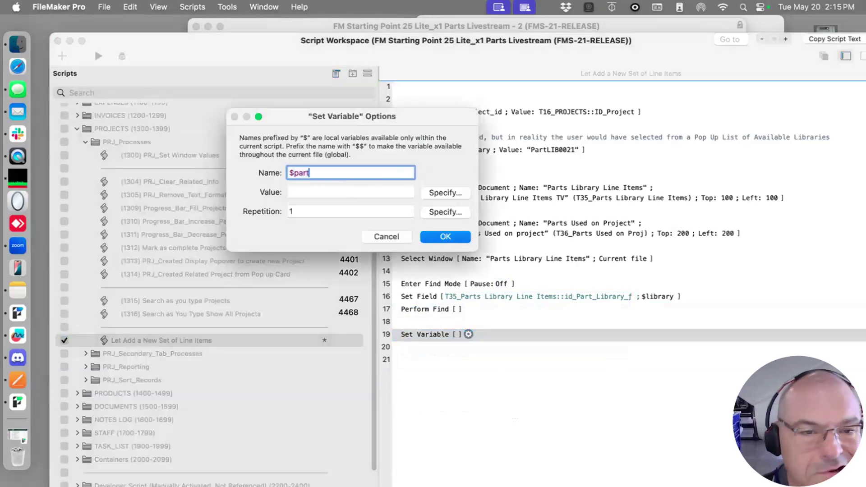
text(_items)
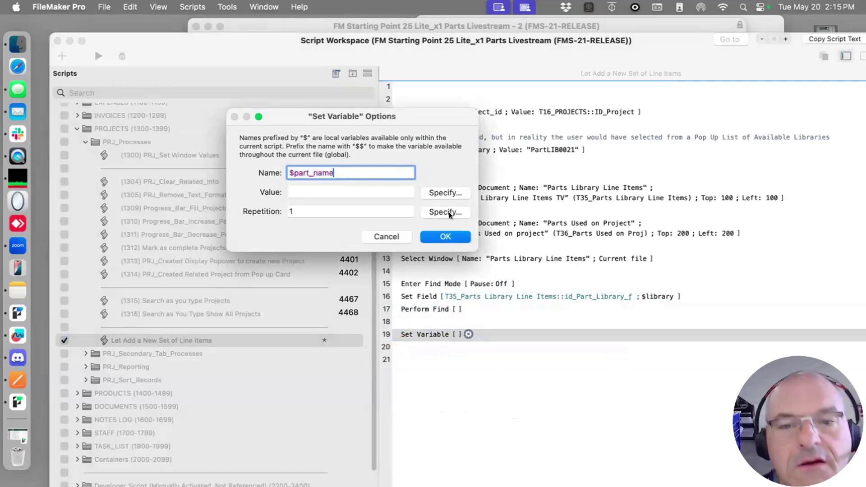
click(441, 193)
click(90, 58)
scroll(91, 181, down, 5)
scroll(112, 444, down, 15)
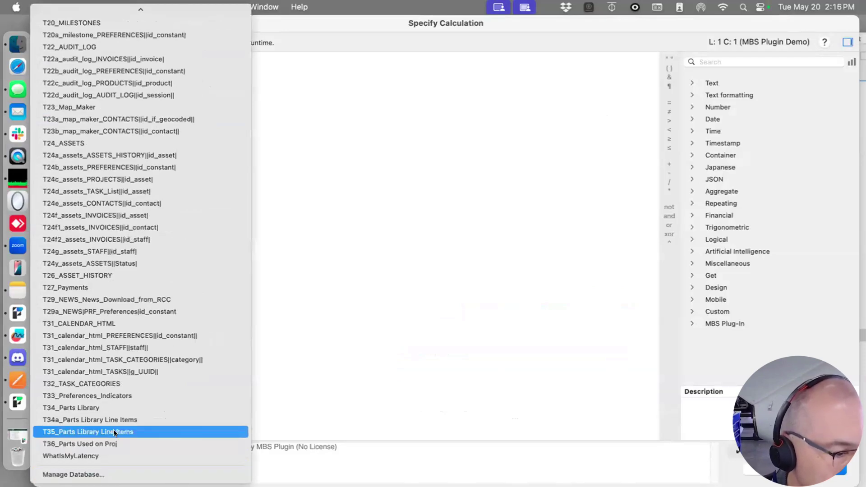
click(114, 432)
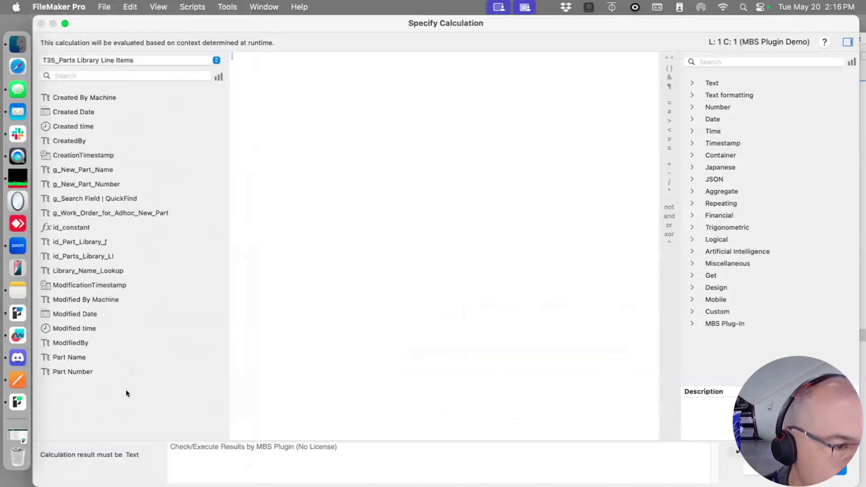
double_click(70, 357)
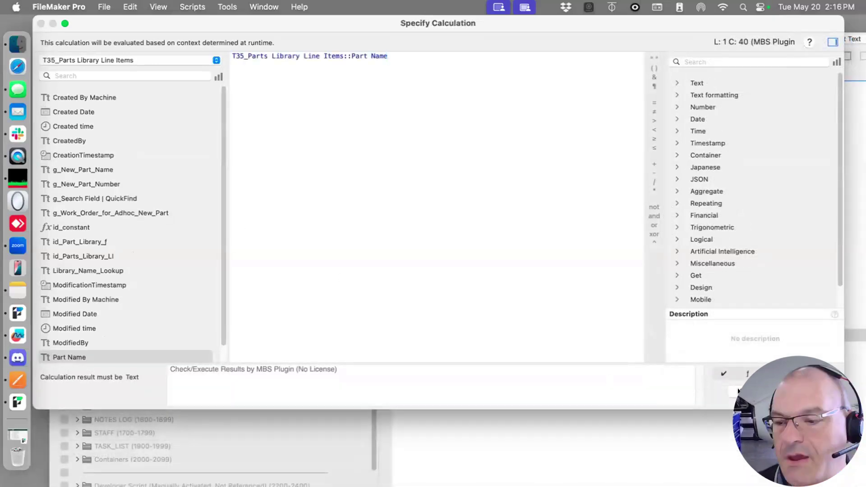
key(Return)
click(446, 236)
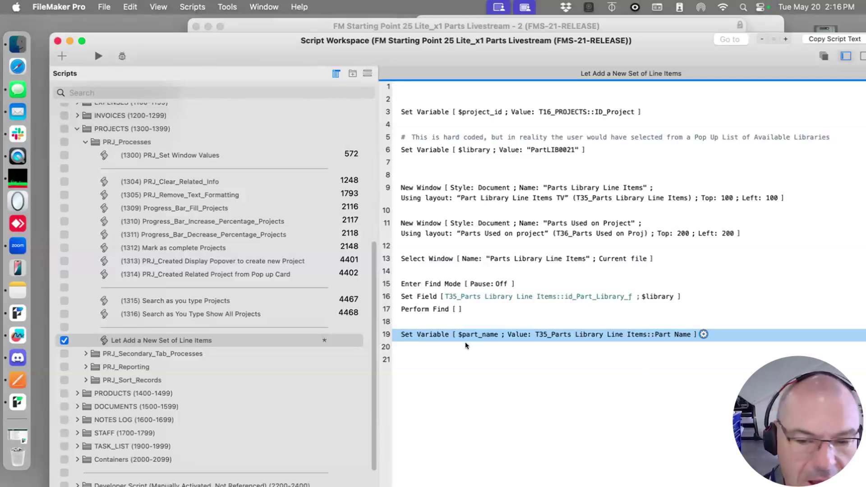
Duplicate the $part_name Set Variable step and rename the copy's variable to $part_number
key(super+d)
double_click(476, 347)
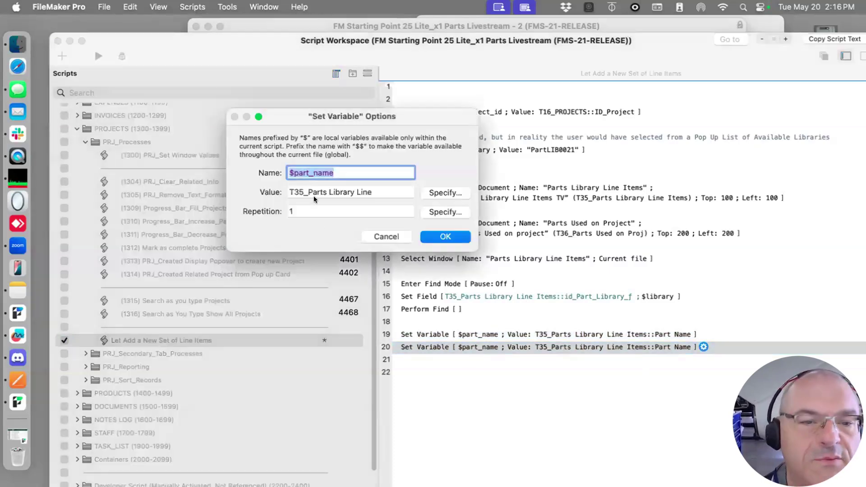
click(313, 172)
drag(312, 173, 334, 173)
text(number)
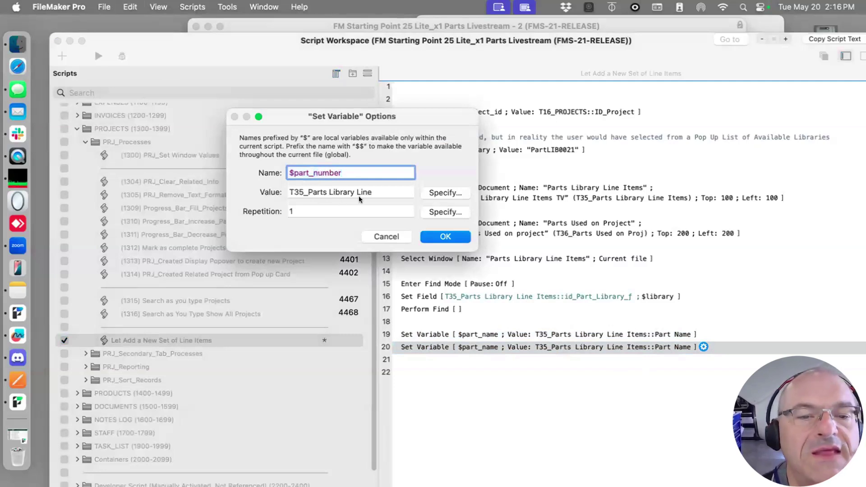
Set the value of $part_number to T35_Parts Library Line Items::Part Number and confirm the variable options
click(456, 193)
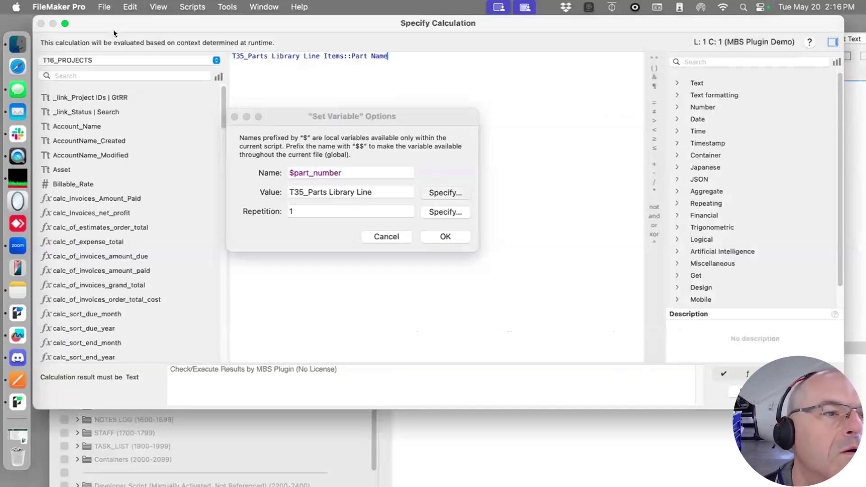
key(super+a)
click(108, 57)
scroll(108, 58, down, 10)
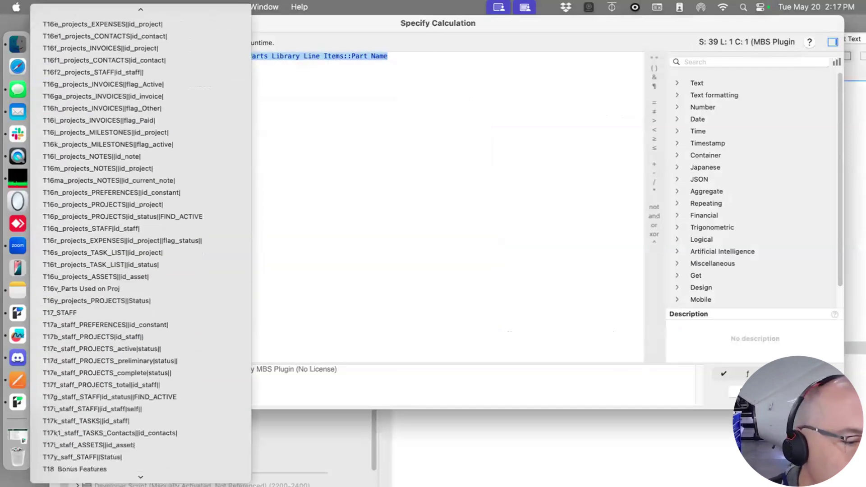
scroll(99, 426, down, 10)
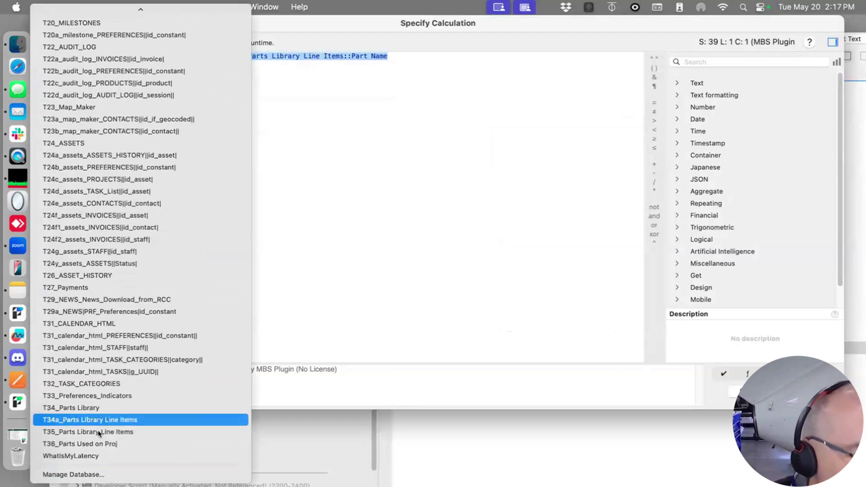
key(Return)
scroll(90, 350, down, 1)
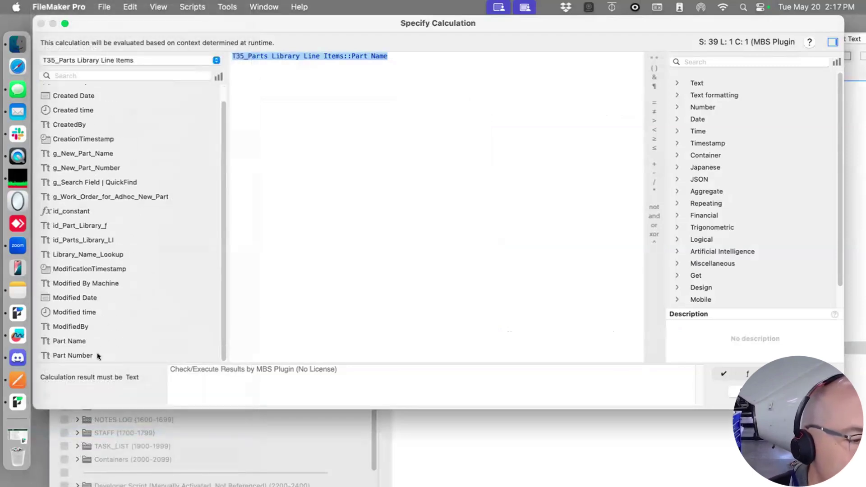
double_click(72, 355)
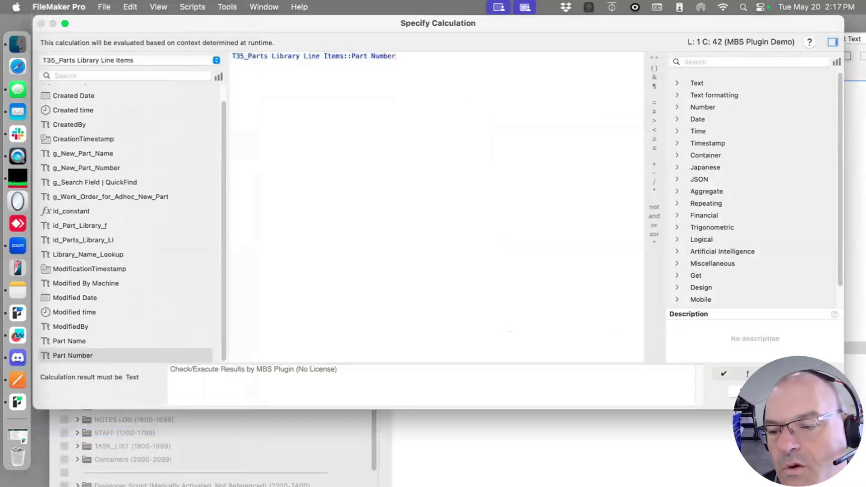
click(772, 392)
click(435, 236)
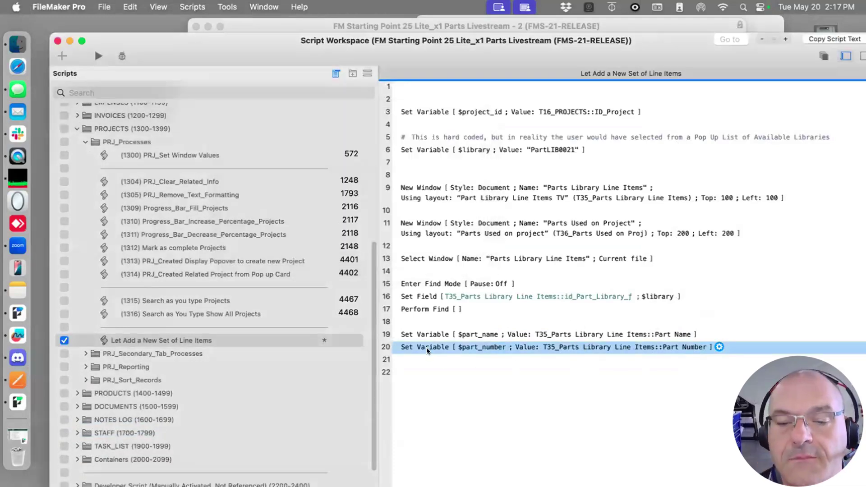
Duplicate the Select Window step and move the copy below the $part_number step, leaving one blank line between them
click(429, 359)
click(428, 371)
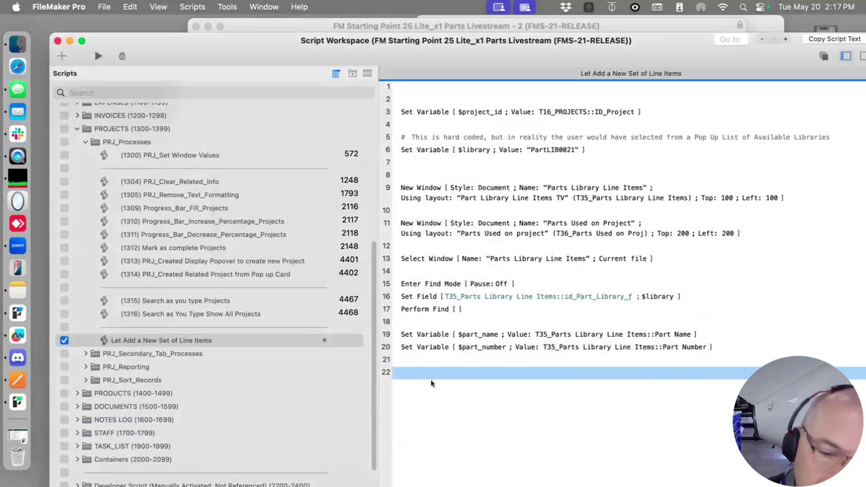
click(435, 380)
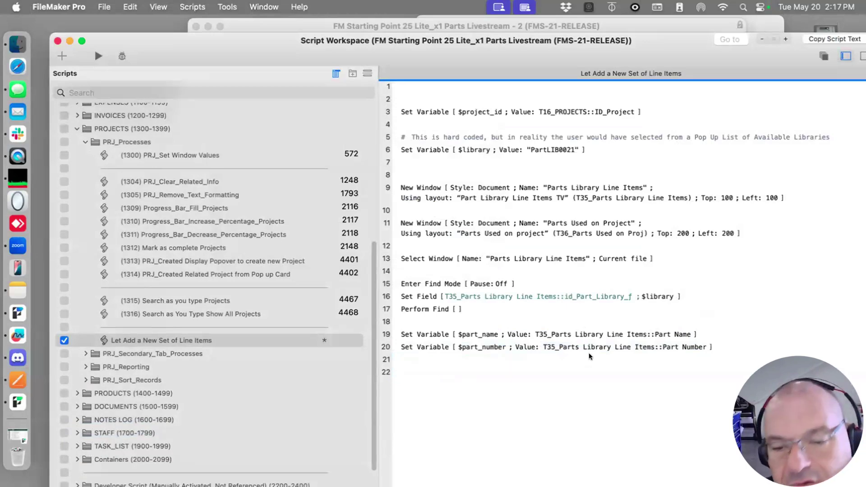
click(423, 348)
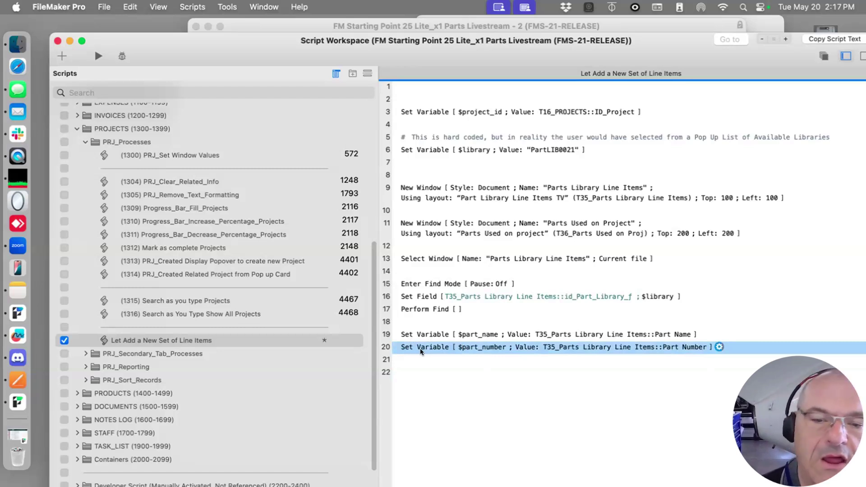
click(421, 258)
key(super+d)
drag(424, 271, 424, 377)
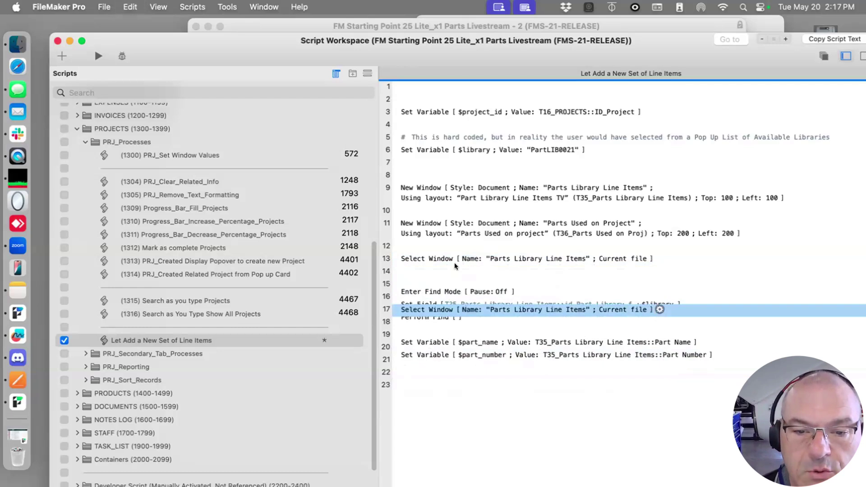
Turn the blank line above the $part_name step into the comment "====== Copy the Source Part Info"
click(426, 250)
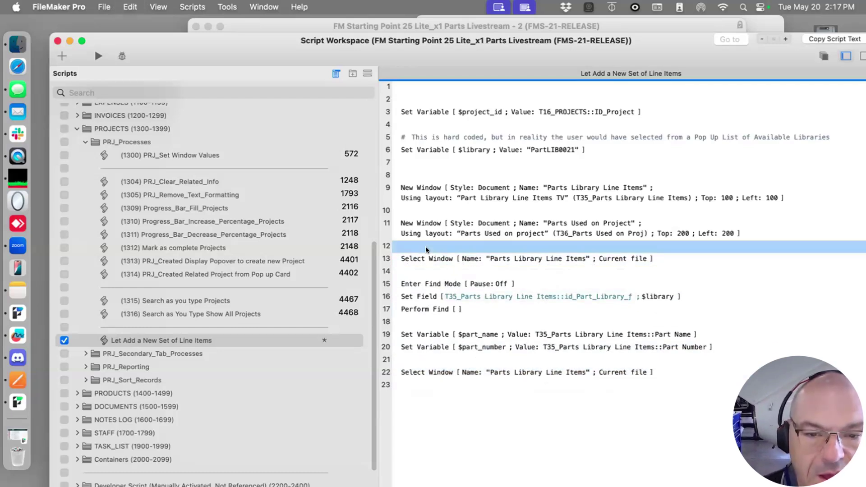
double_click(401, 318)
click(417, 334)
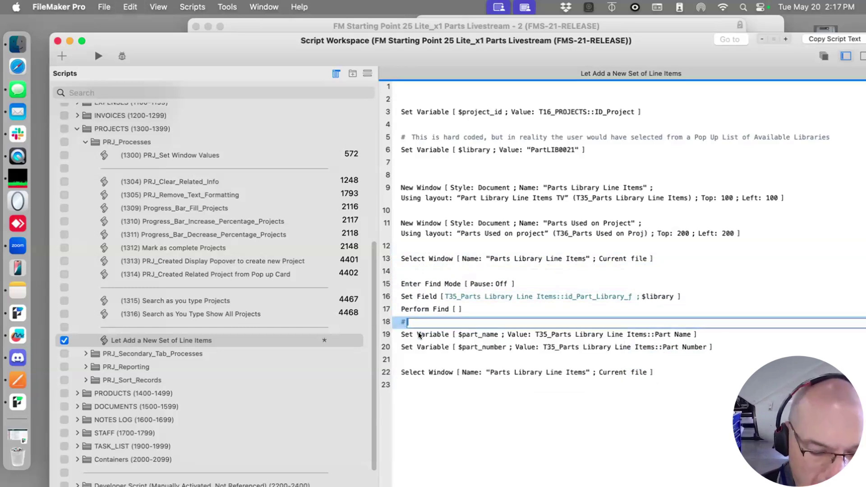
text(====== )
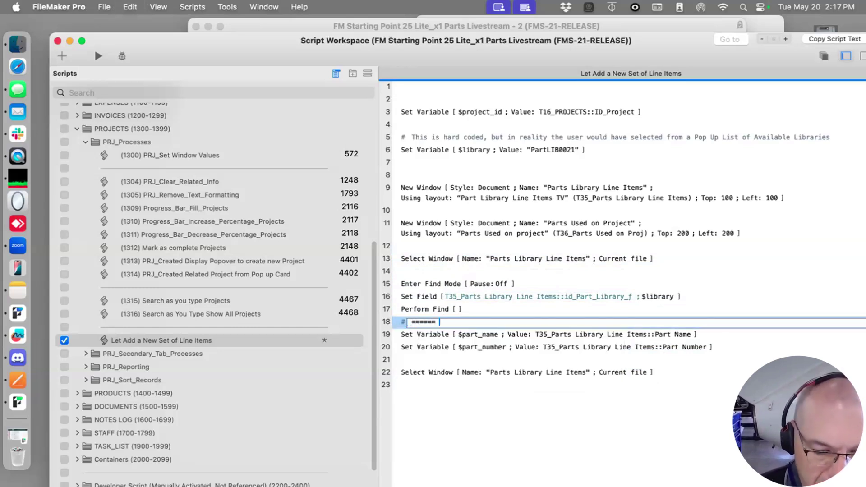
text(Copy the Sour)
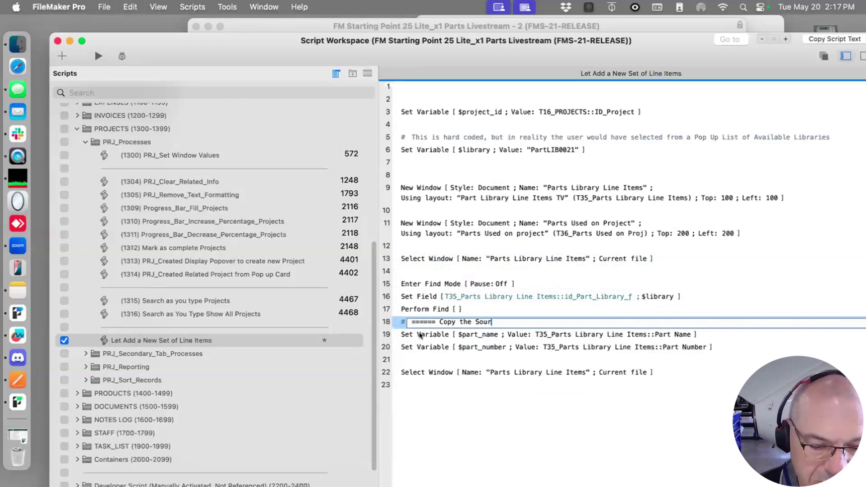
text(ce Part Info)
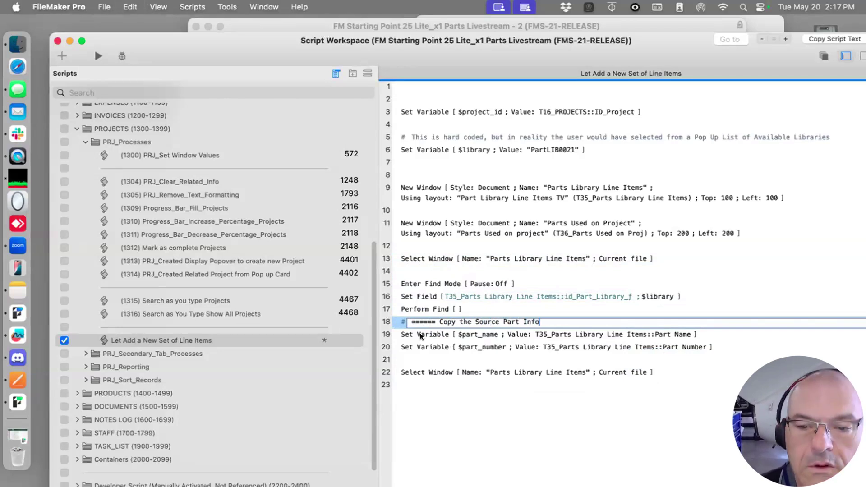
key(Return)
Copy the comment to just above the last Select Window step and insert two blank lines below Perform Find
click(427, 322)
drag(426, 322, 418, 374)
click(417, 308)
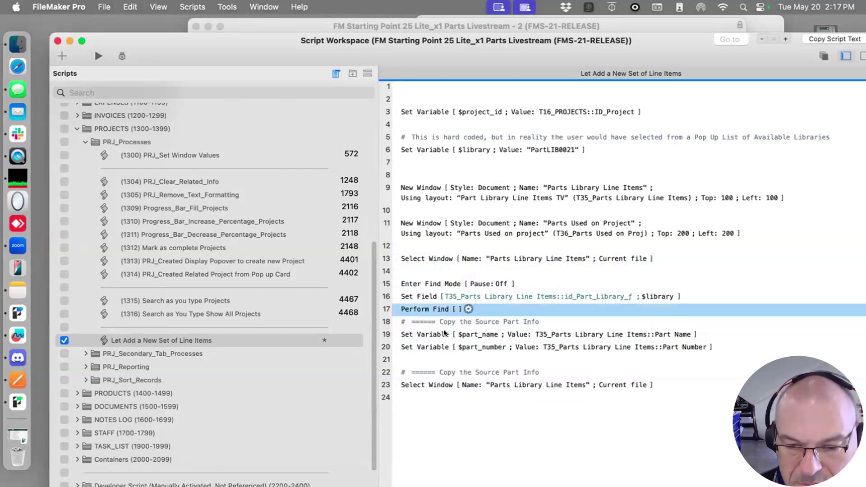
key(Return)
key(Return)
Change the copied comment to "====== Paste the Source Part Info into the ACTUAL PARTS USED on the Project"
click(457, 398)
click(456, 397)
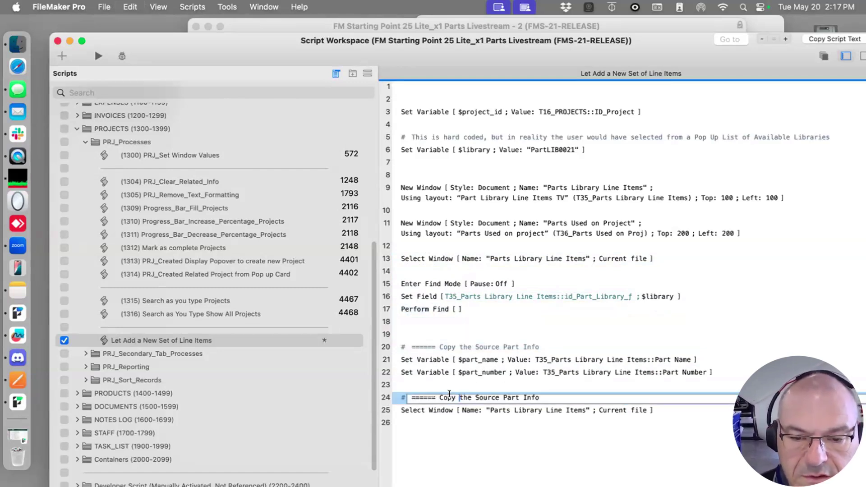
double_click(444, 397)
text(Past)
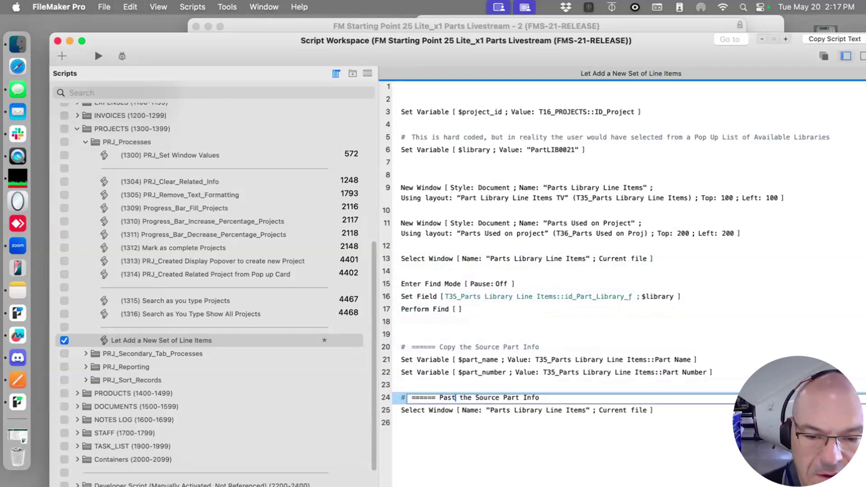
text(e)
click(549, 399)
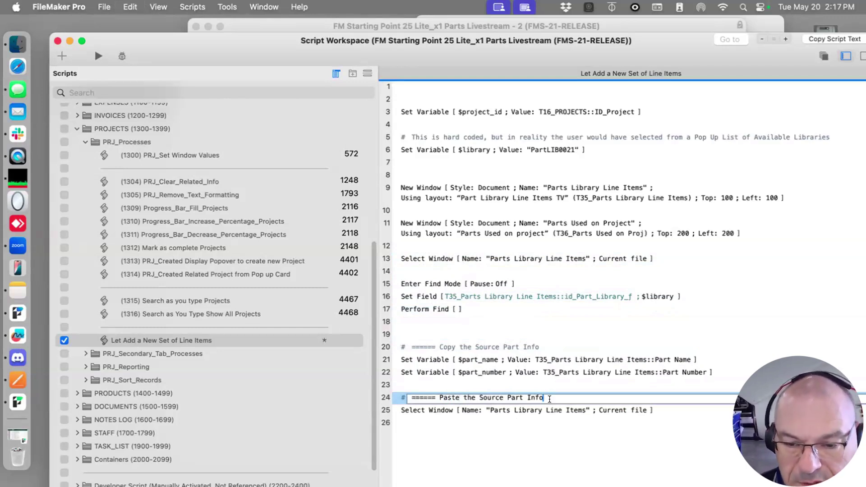
text(into the ACTUAL PARTS USED on the Project)
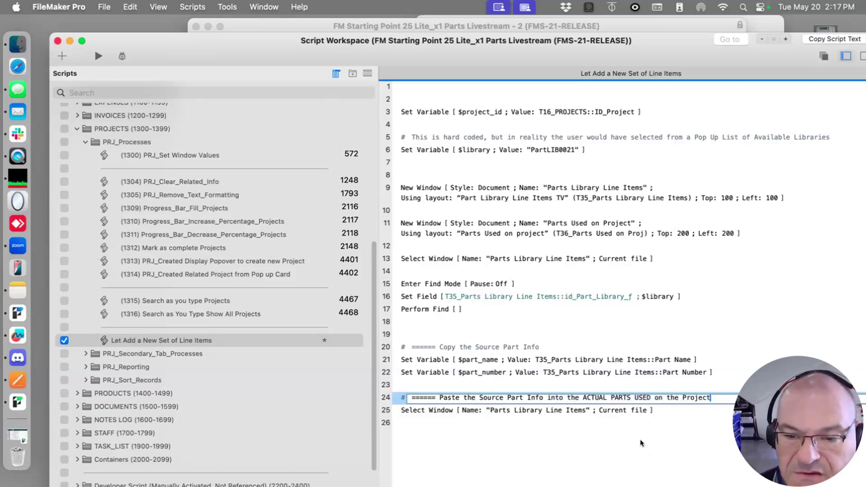
Add a New Record/Request step directly below the last Select Window step
click(429, 348)
shift+click(431, 372)
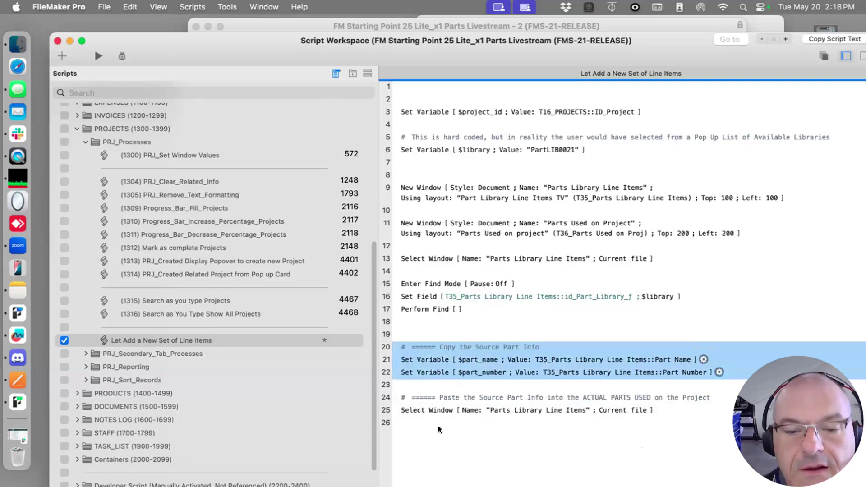
click(426, 413)
key(Return)
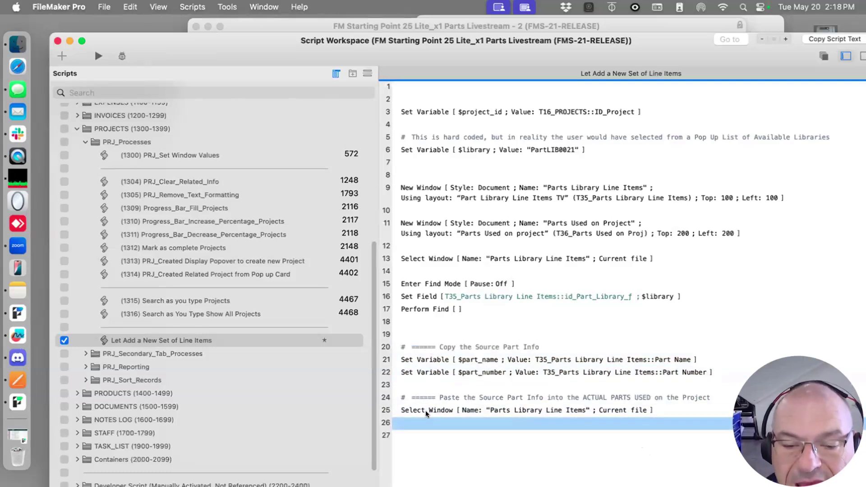
text(new)
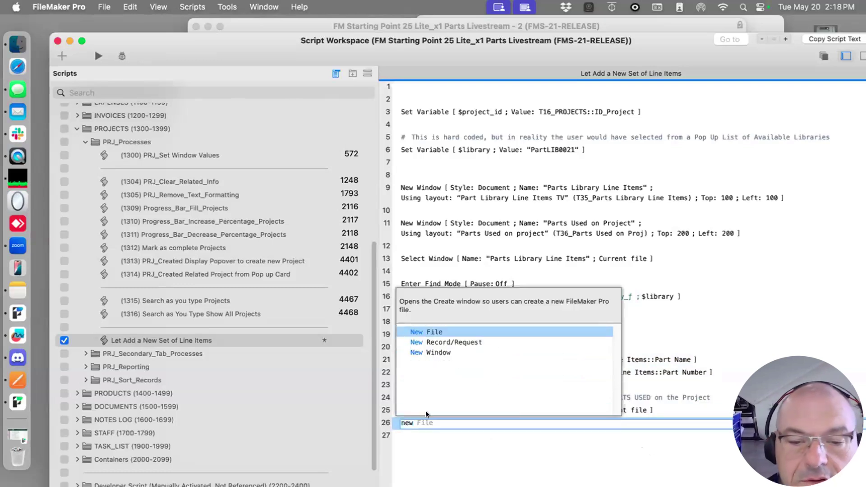
key(Down)
key(Return)
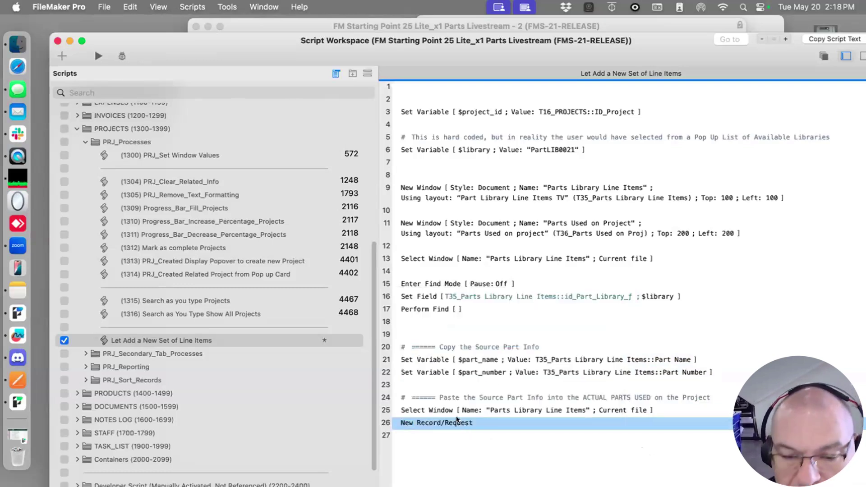
Add a Set Field step below New Record/Request with T36_Parts Used on Proj::id_proj_ƒ as its target field
key(Return)
text(set fe)
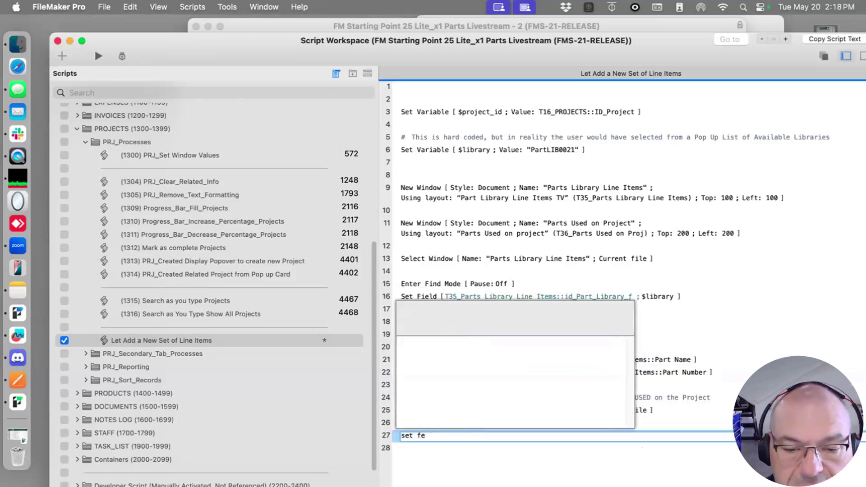
key(BackSpace)
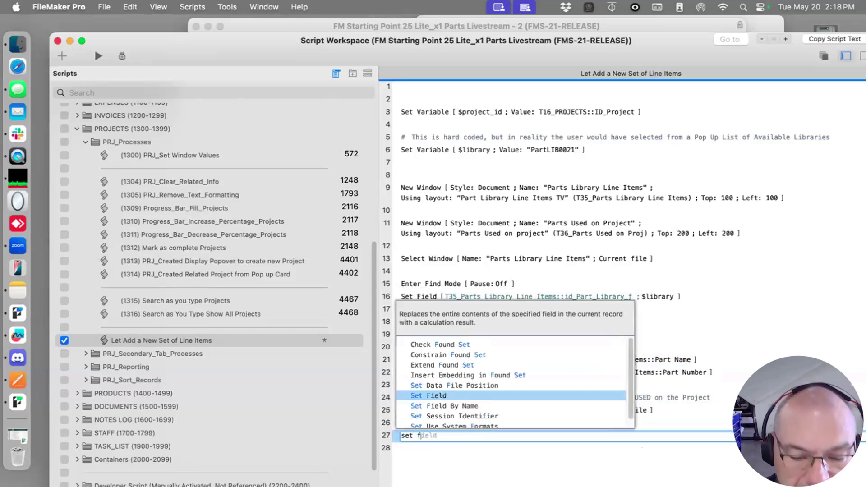
key(Return)
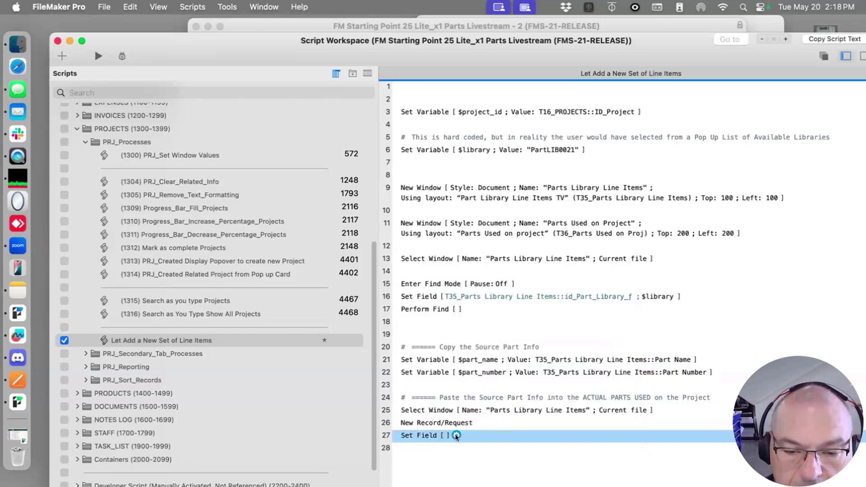
click(456, 435)
click(407, 392)
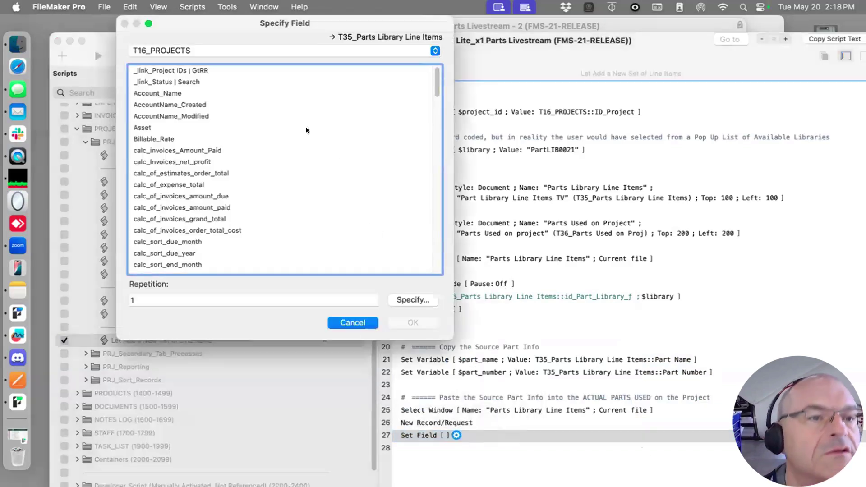
click(205, 48)
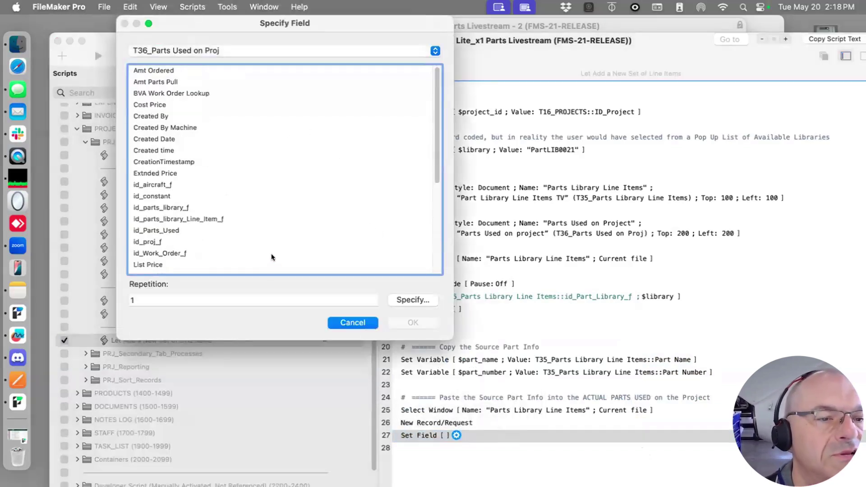
double_click(147, 241)
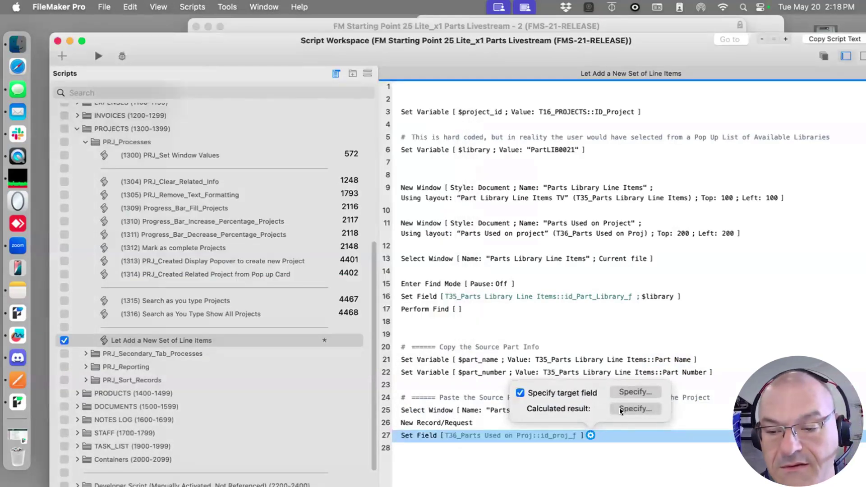
Set the calculated result of the id_proj_ƒ Set Field step to $project_id
click(622, 409)
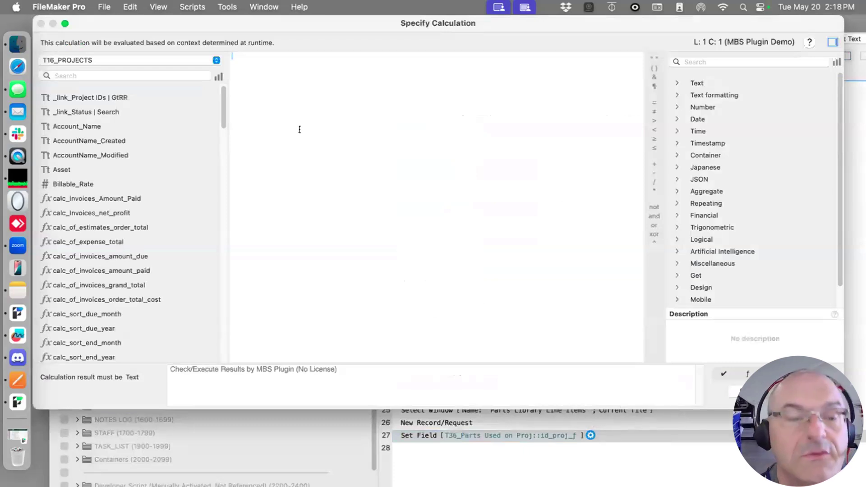
text($library)
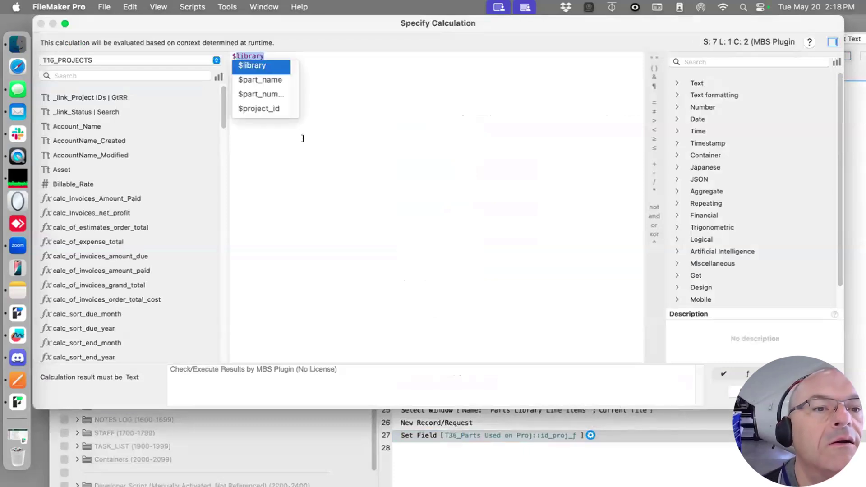
key(Down)
key(Down)
key(Down)
key(Return)
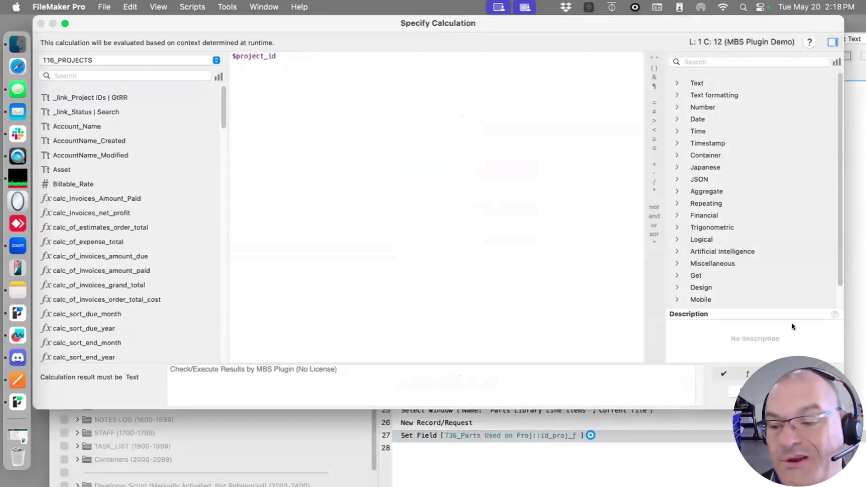
key(KP_Enter)
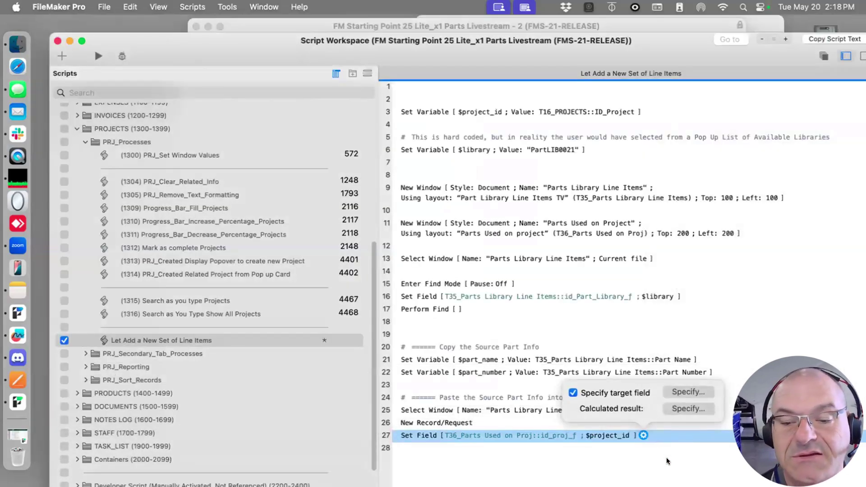
Insert a blank line between the last Select Window step and New Record/Request, and fit the Script Workspace window on screen
click(449, 447)
click(422, 420)
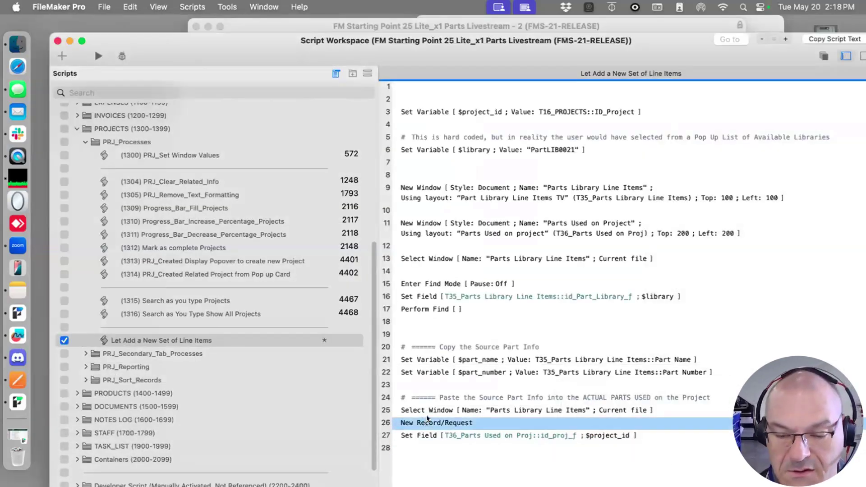
click(426, 410)
key(Return)
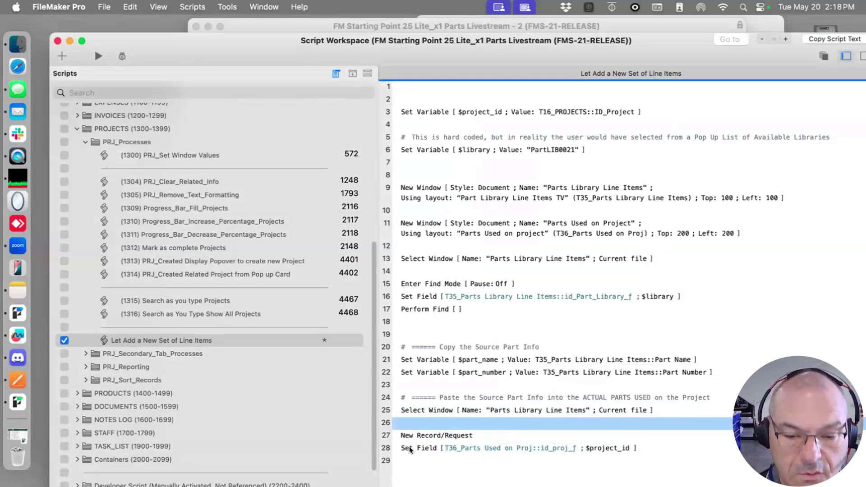
drag(439, 44, 425, 2)
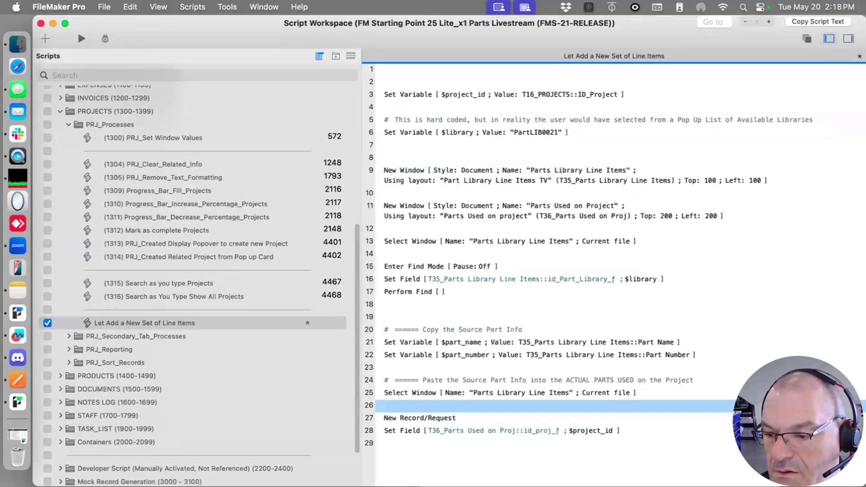
drag(865, 485, 843, 435)
scroll(512, 410, down, 1)
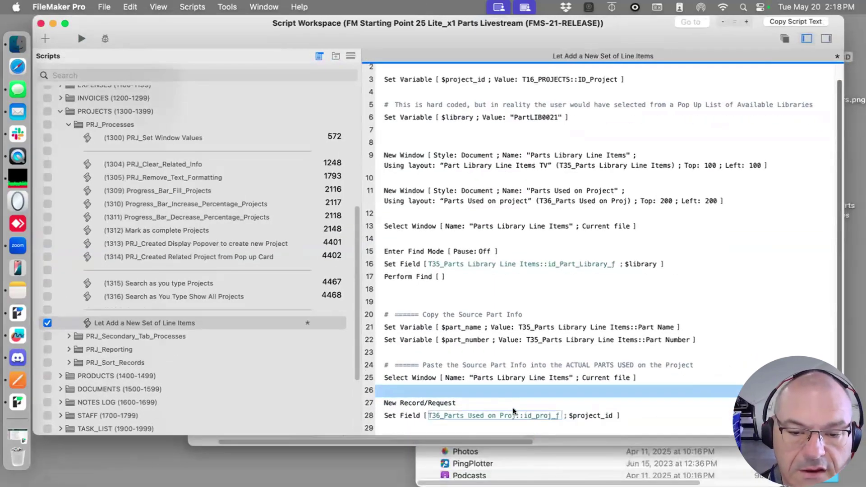
Duplicate the id_proj_ƒ Set Field step and retarget the copy to T36_Parts Used on Proj::Part Name
click(396, 414)
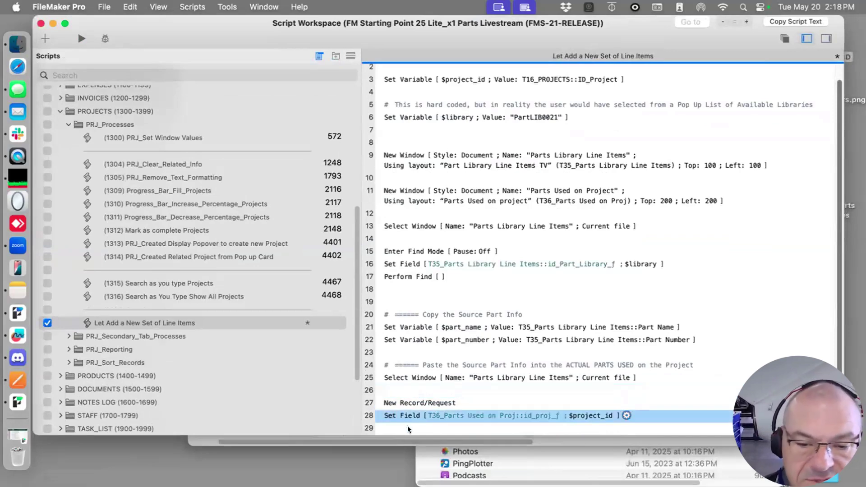
key(super+d)
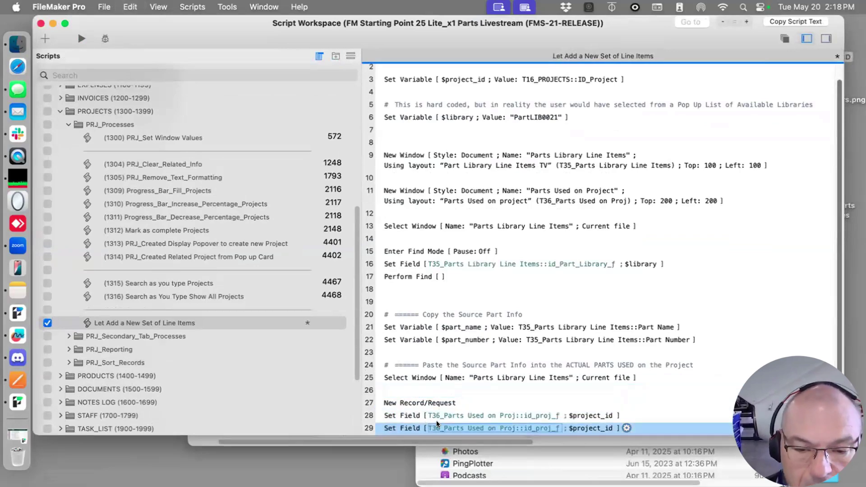
click(491, 427)
click(157, 46)
click(157, 46)
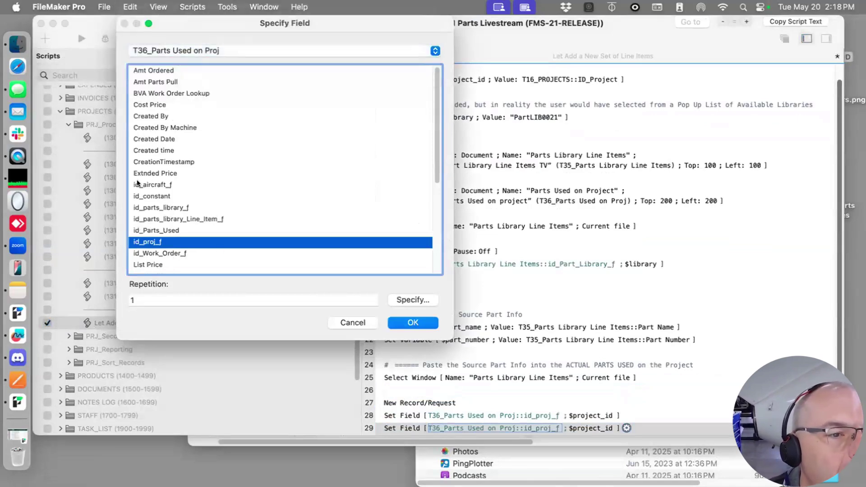
scroll(169, 202, down, 5)
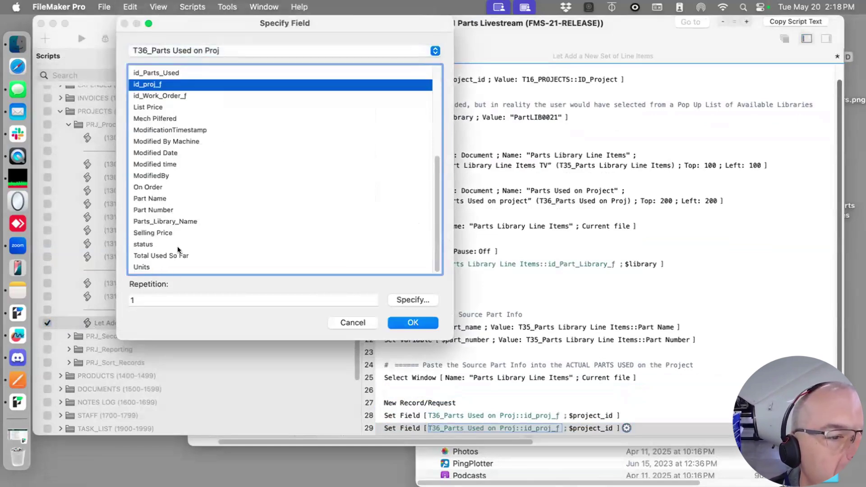
click(151, 198)
click(413, 323)
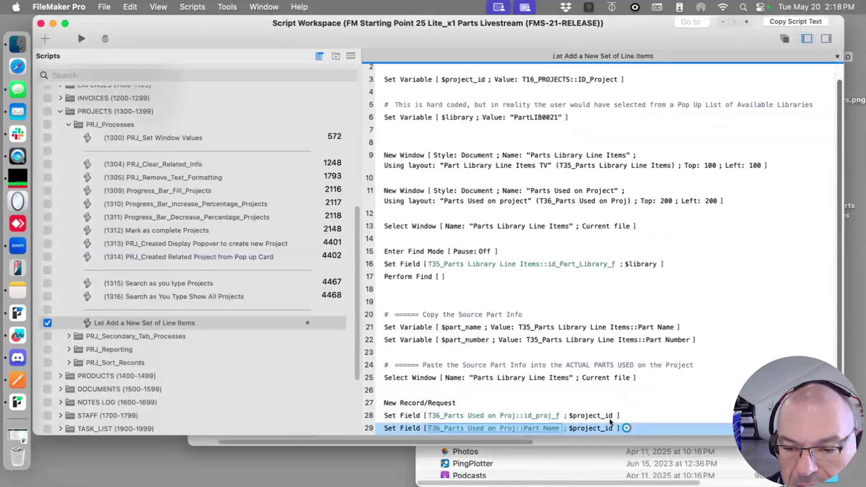
Set the calculated result of the Part Name Set Field step to $part_name and save the script
click(625, 427)
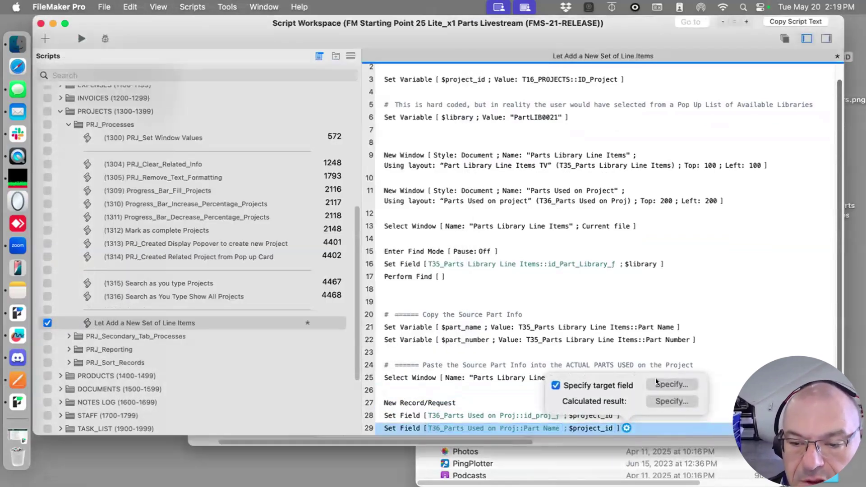
click(671, 400)
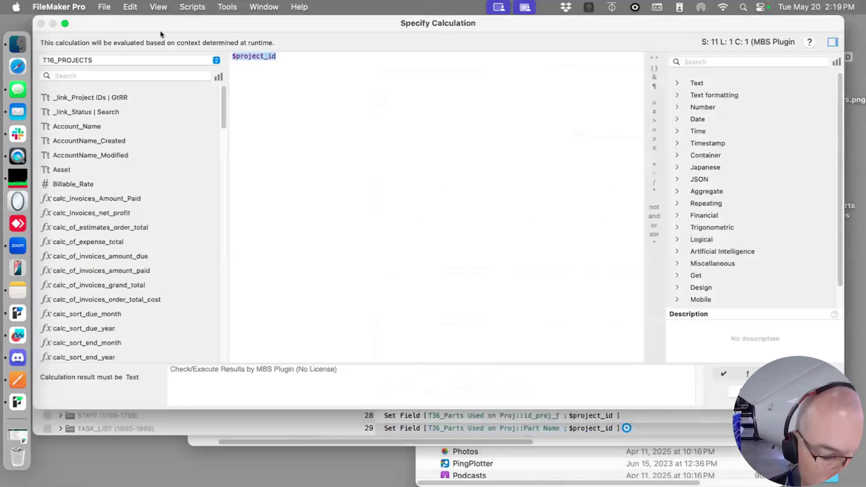
text($)
key(Down)
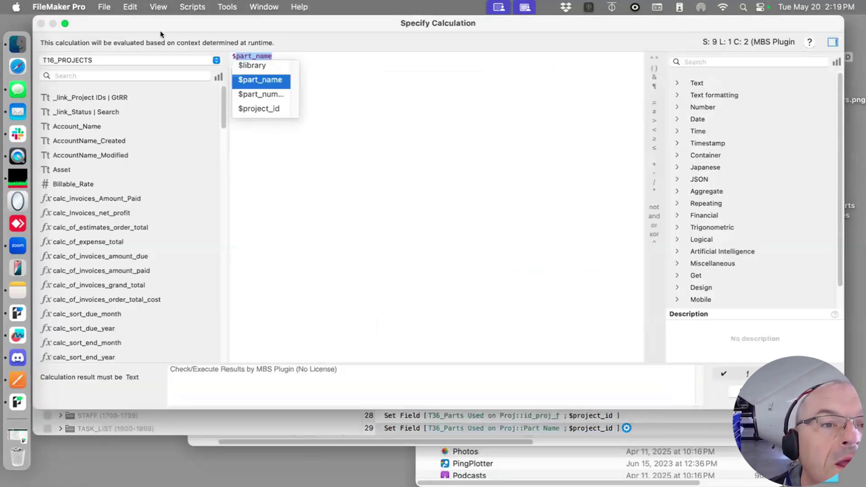
key(Return)
click(803, 397)
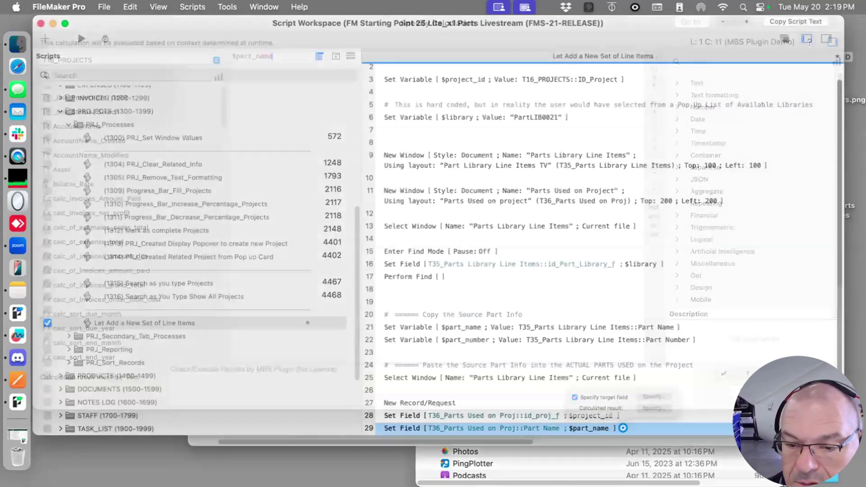
click(415, 427)
key(super+s)
Duplicate the Part Name Set Field step and retarget the copy to T36_Parts Used on Proj::Part Number
key(super+d)
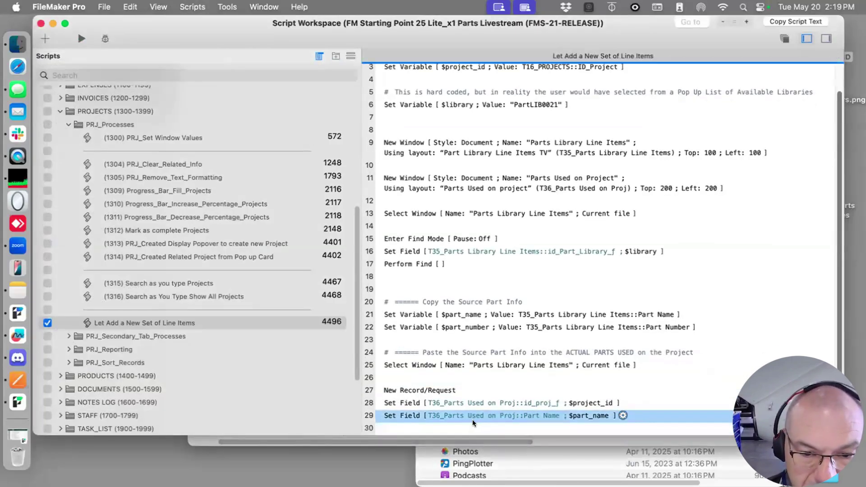
click(464, 427)
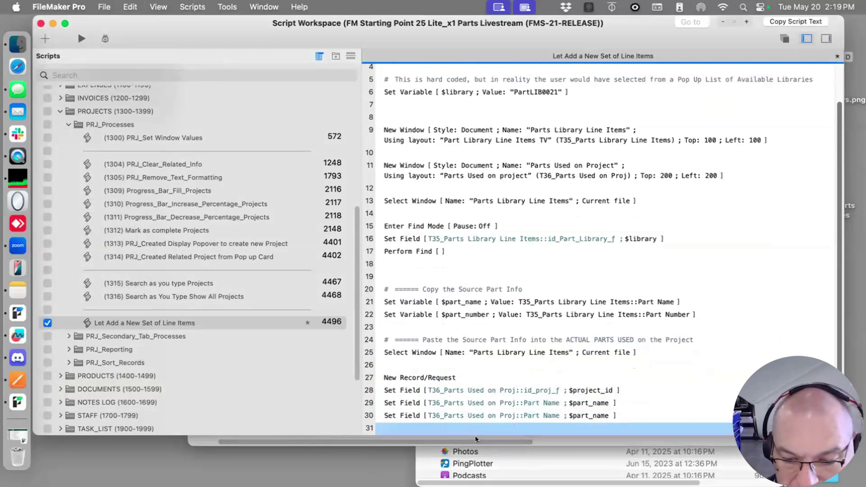
scroll(474, 428, down, 3)
click(540, 391)
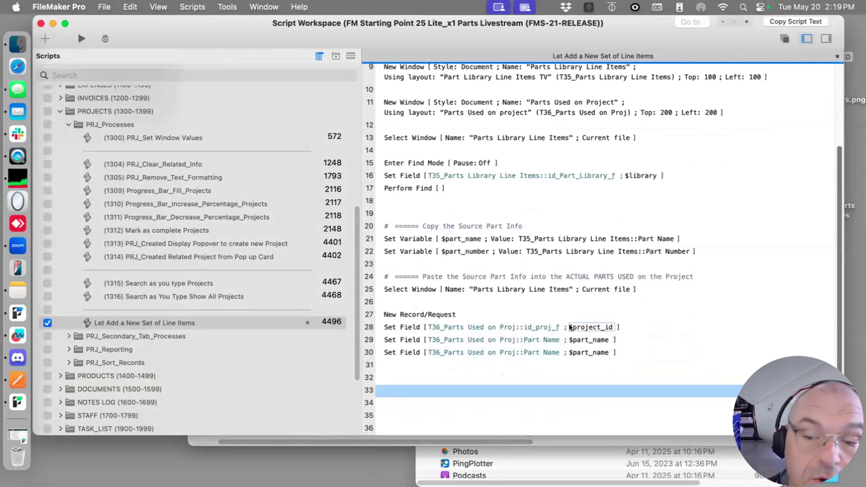
click(542, 351)
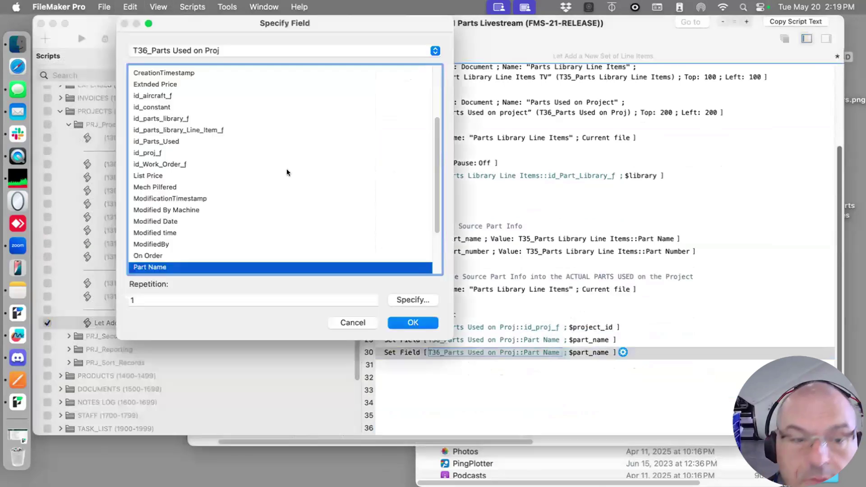
scroll(177, 252, down, 3)
double_click(156, 210)
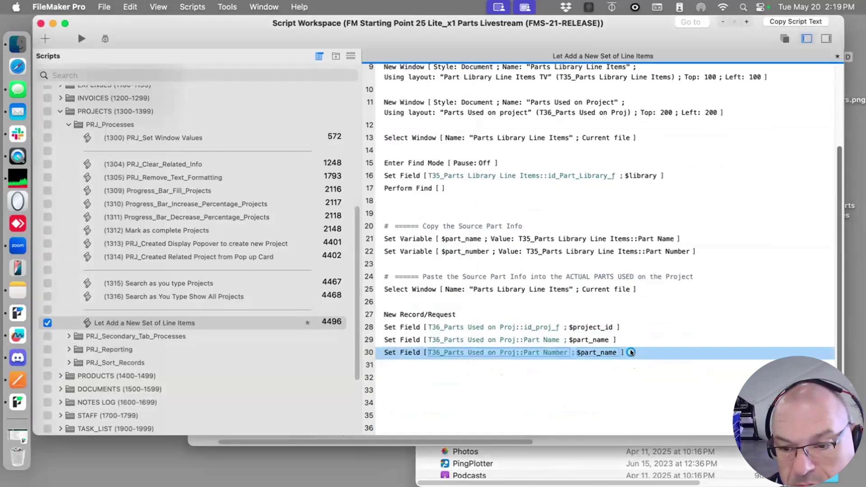
Set the calculated result of the Part Number Set Field step to $part_number
click(590, 351)
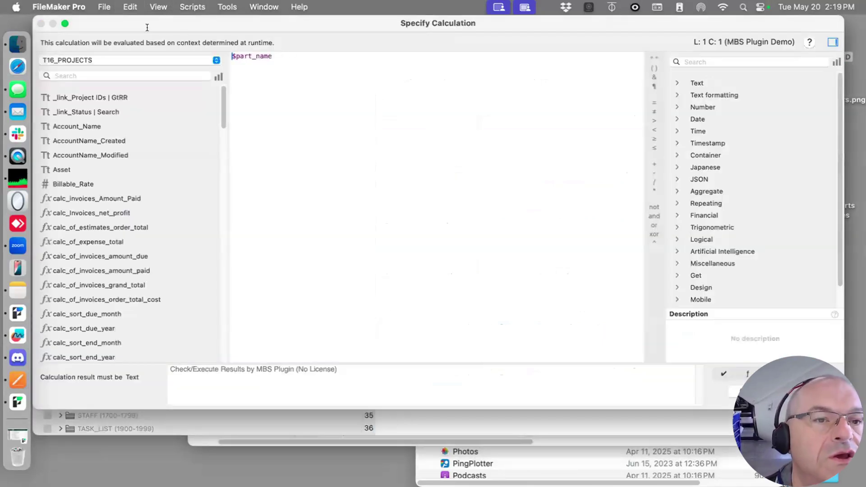
key(super+a)
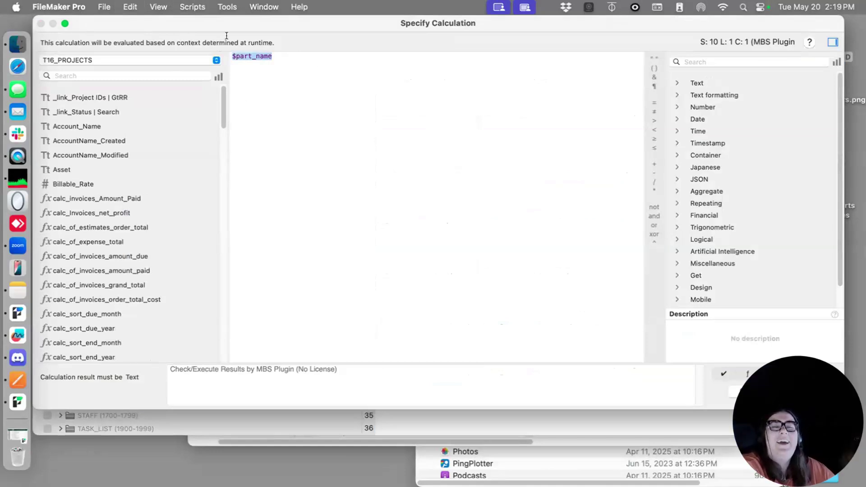
text($p)
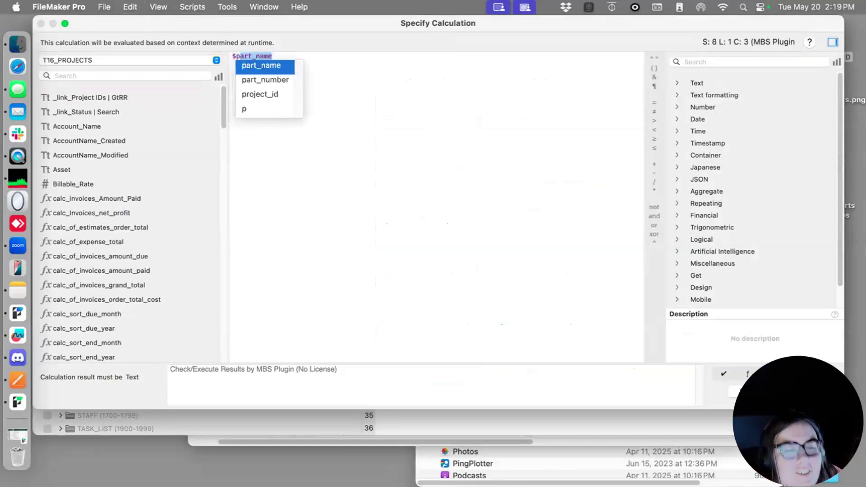
key(Down)
key(Return)
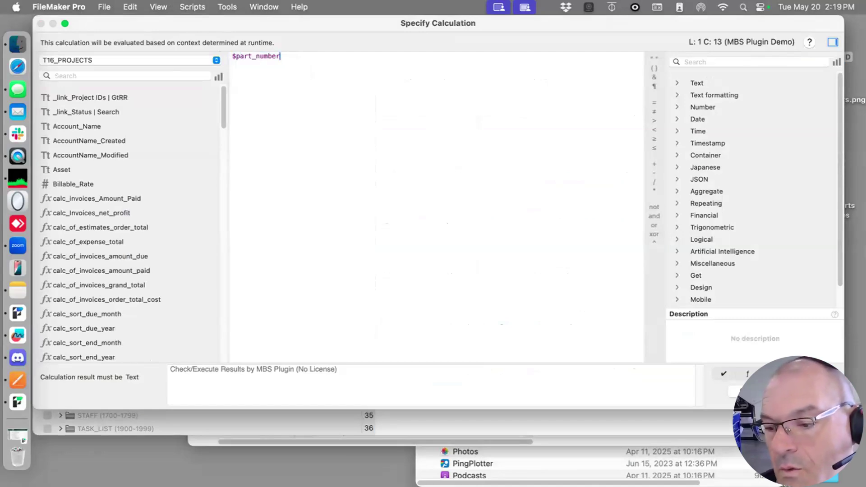
key(Return)
click(640, 379)
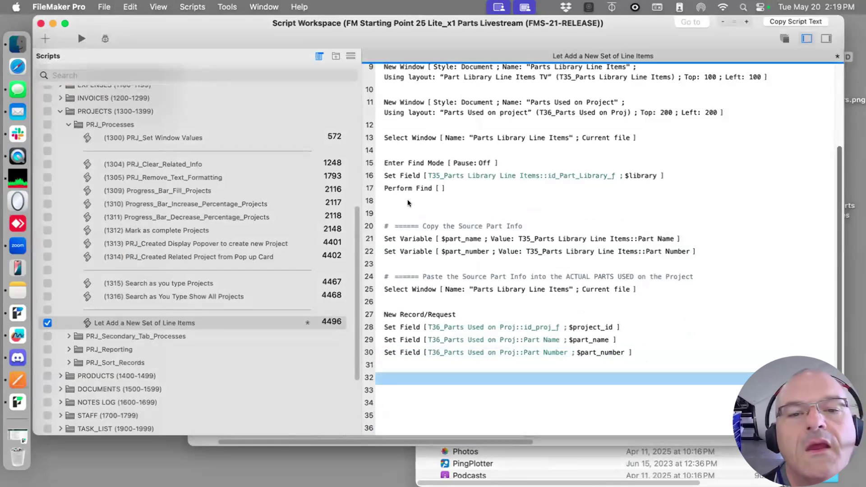
Add a Go to Record/Request/Page [ First ] step below Perform Find, with a blank line before the copy comment
click(398, 208)
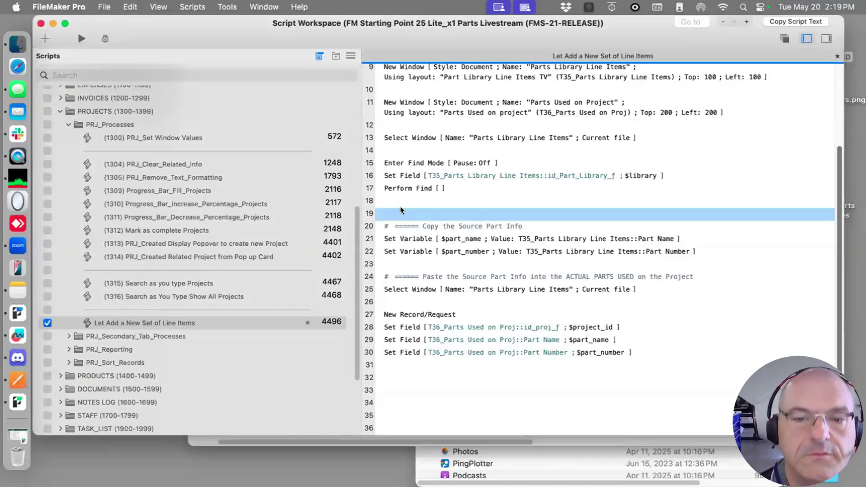
key(Return)
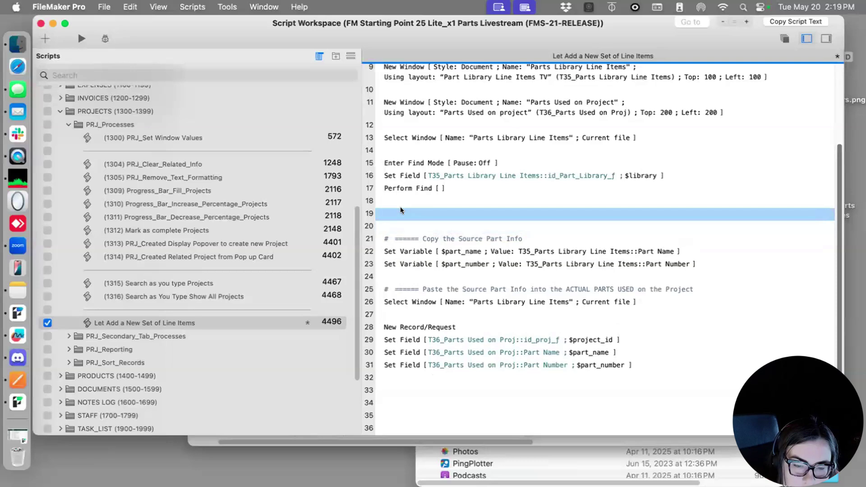
text(go)
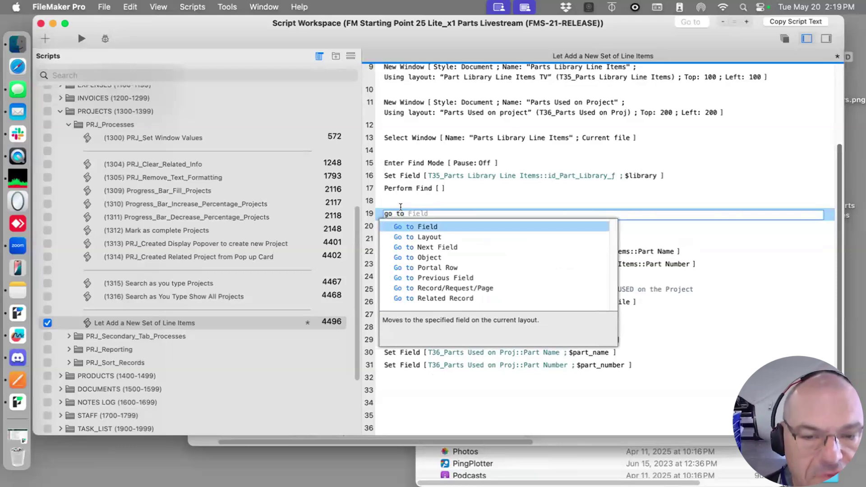
text(to rec)
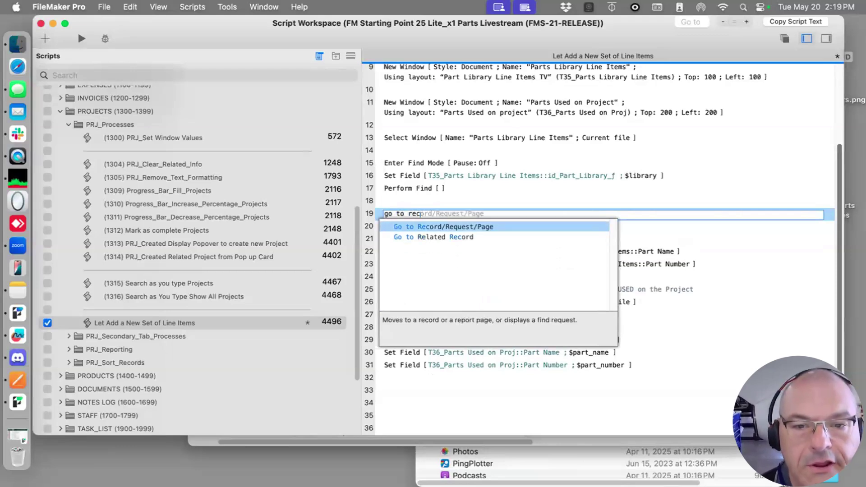
key(Return)
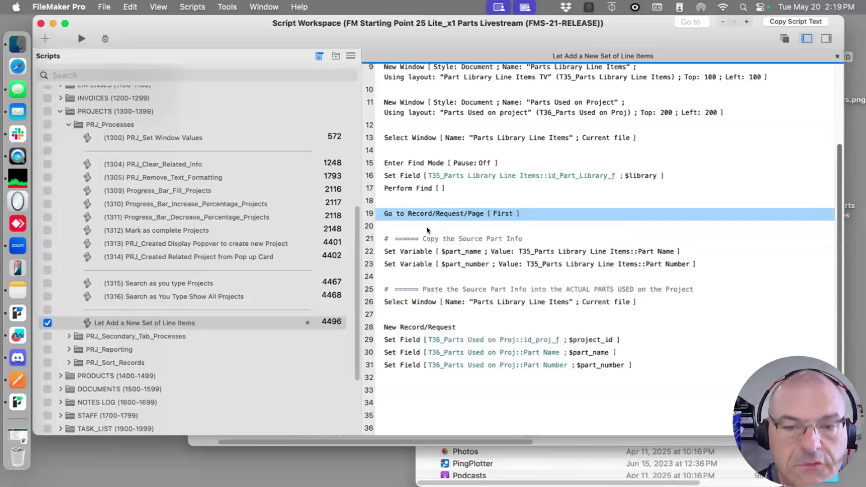
Add a Loop below Go to Record/Request/Page and enclose all the copy and paste steps down to the last Set Field
key(Return)
text(lo)
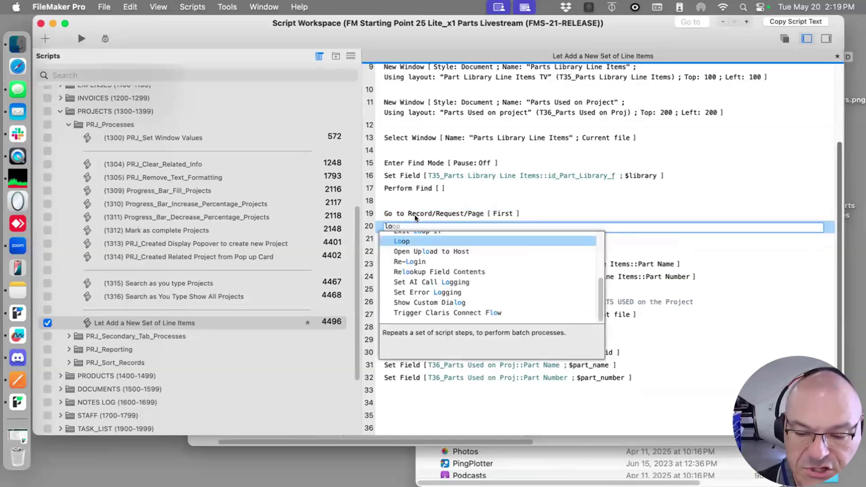
key(Return)
drag(400, 239, 410, 411)
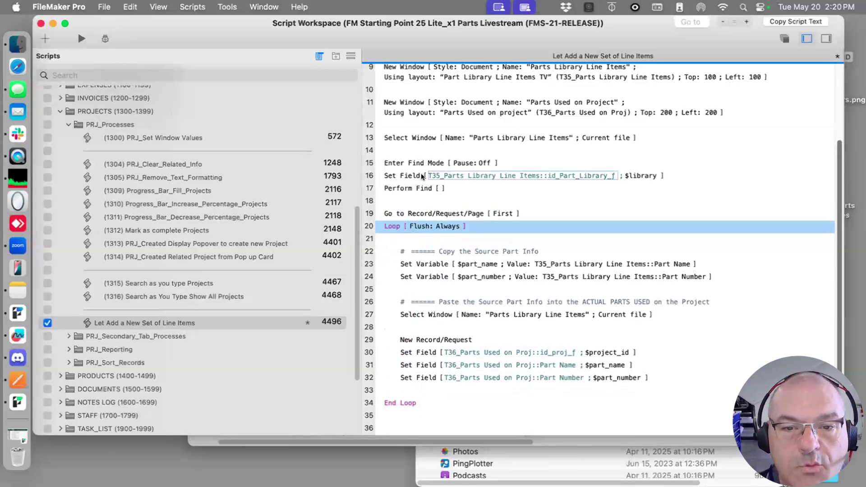
Duplicate the "Copy the Source Part Info" comment into the line just below the Loop step
click(440, 251)
key(super+c)
key(super+v)
Reword the duplicated comment as "Loops starts on the Library parts Line items, with correct found set" and move it directly above Loop
drag(438, 264, 593, 239)
click(436, 240)
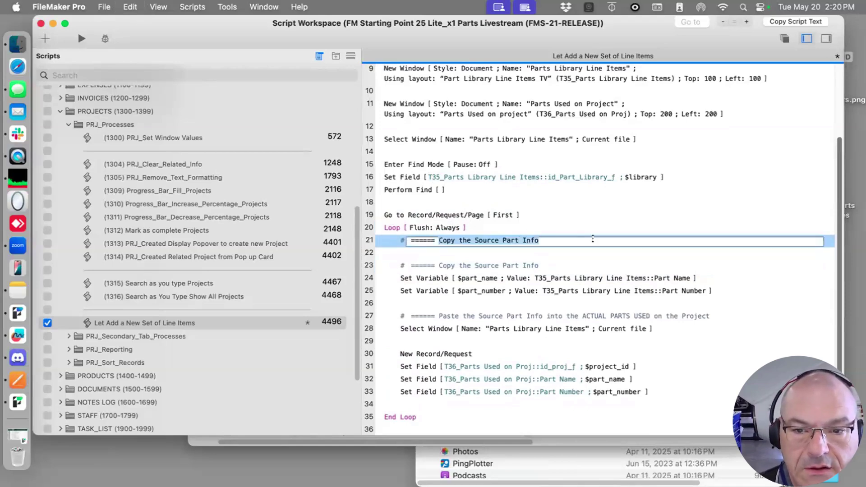
text(Loops star)
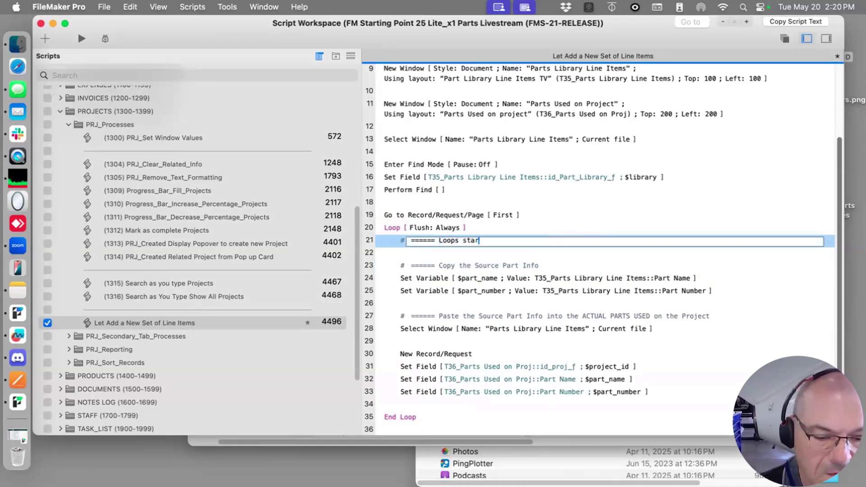
text(ts on the )
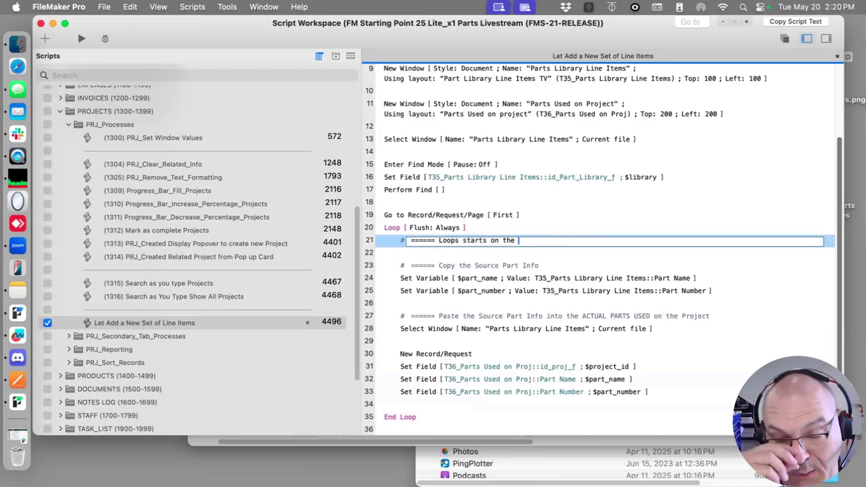
text(Parts)
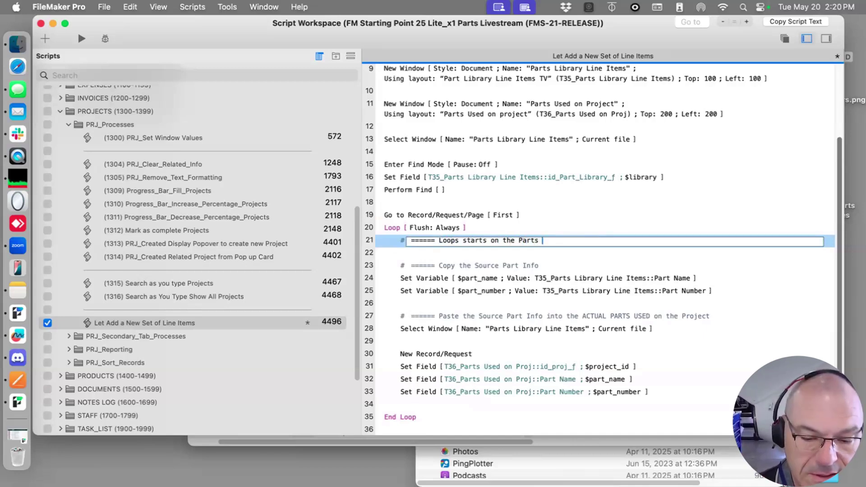
key(BackSpace)
key(BackSpace)
key(BackSpace)
key(BackSpace)
key(BackSpace)
key(BackSpace)
text(L)
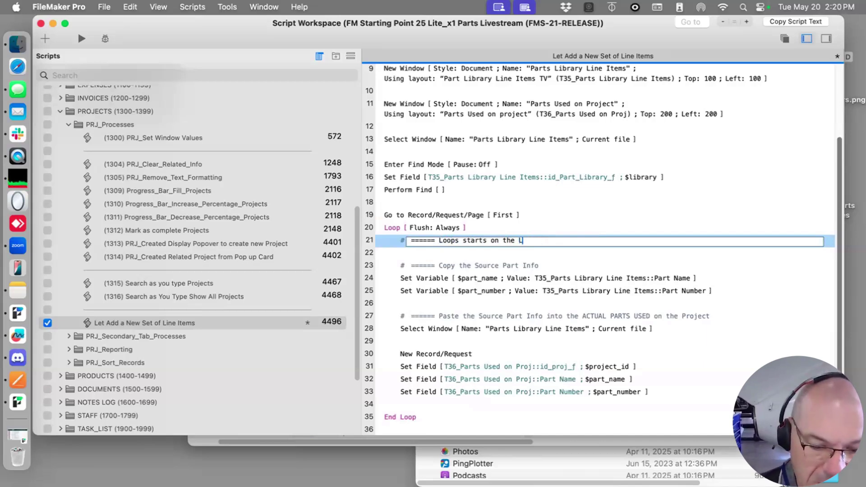
text(ibrary par)
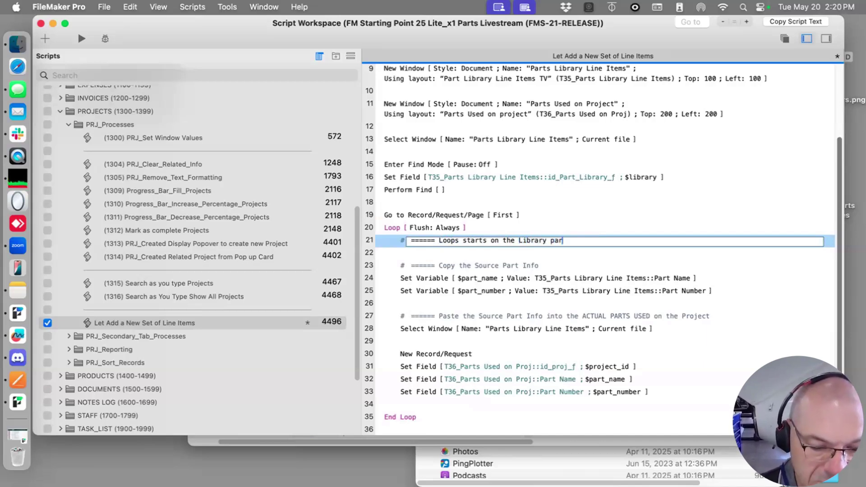
text(ts Line items)
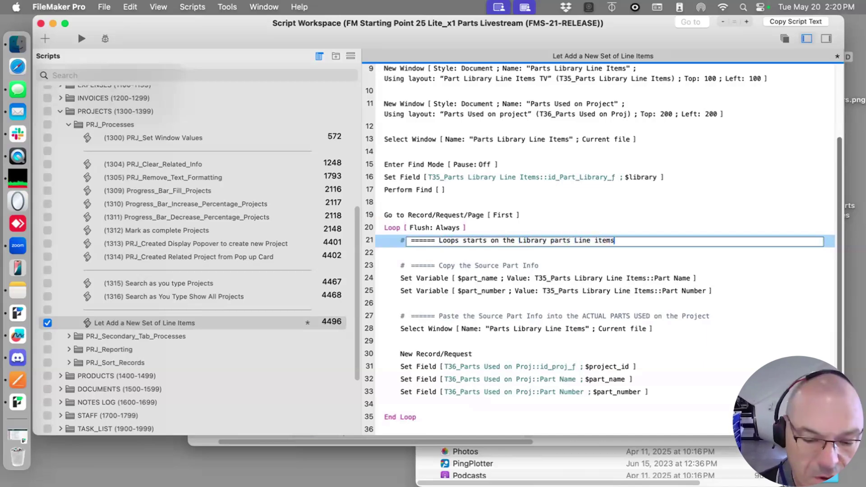
text(, with correc)
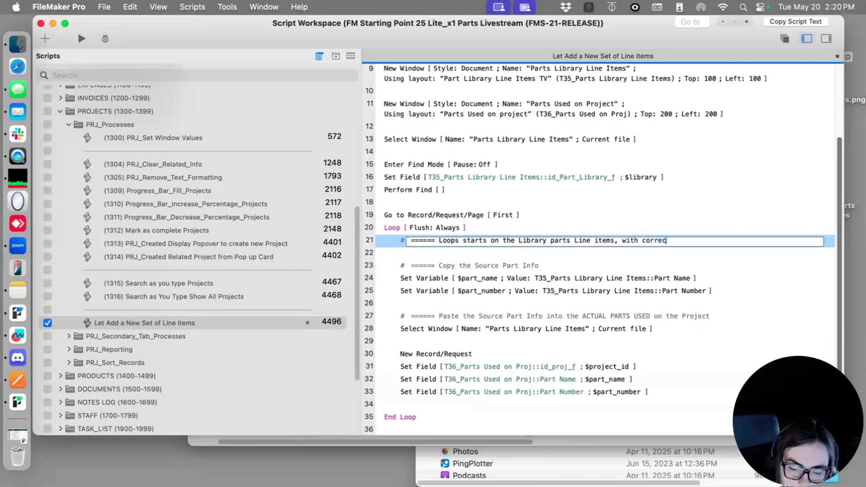
text(t found set)
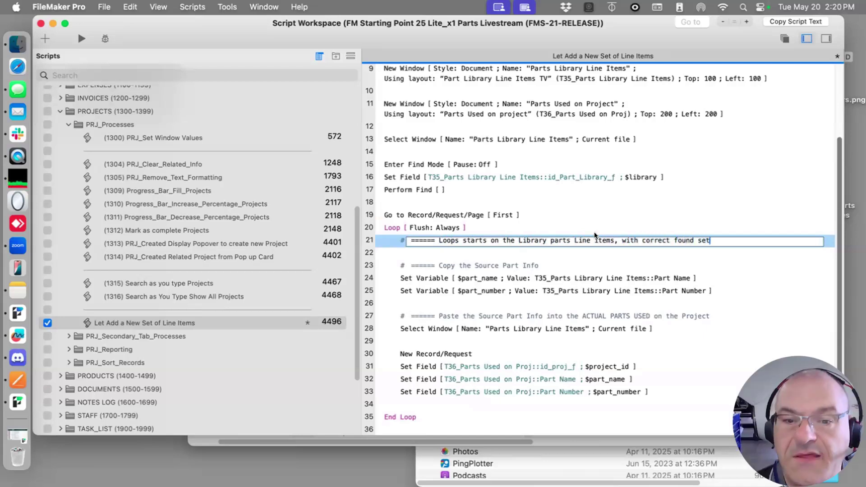
click(619, 211)
drag(401, 244, 412, 218)
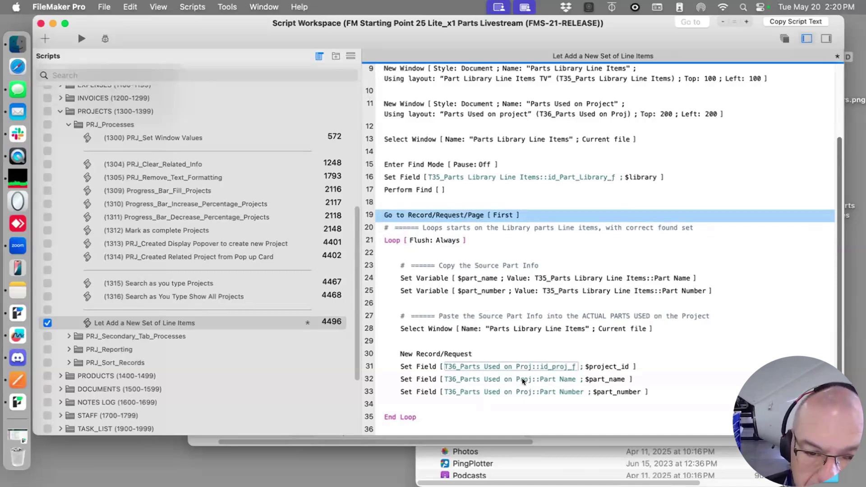
Duplicate the Select Window step under the paste comment and move the copy to just before End Loop
click(411, 391)
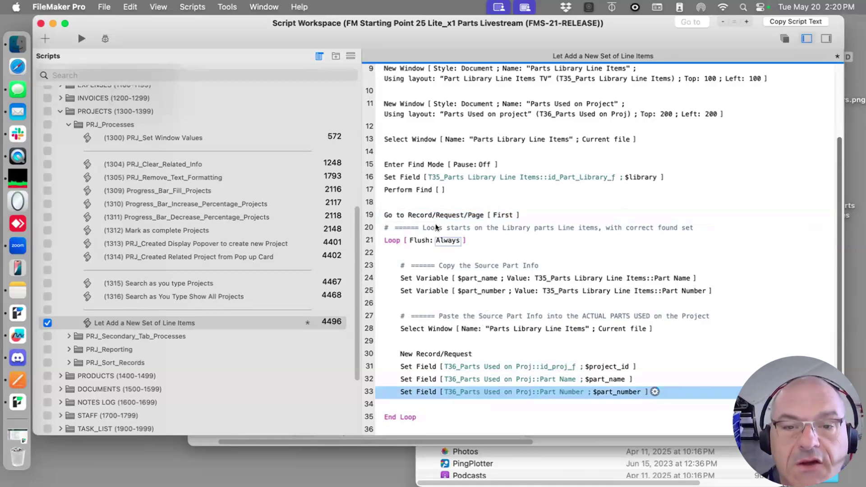
click(428, 329)
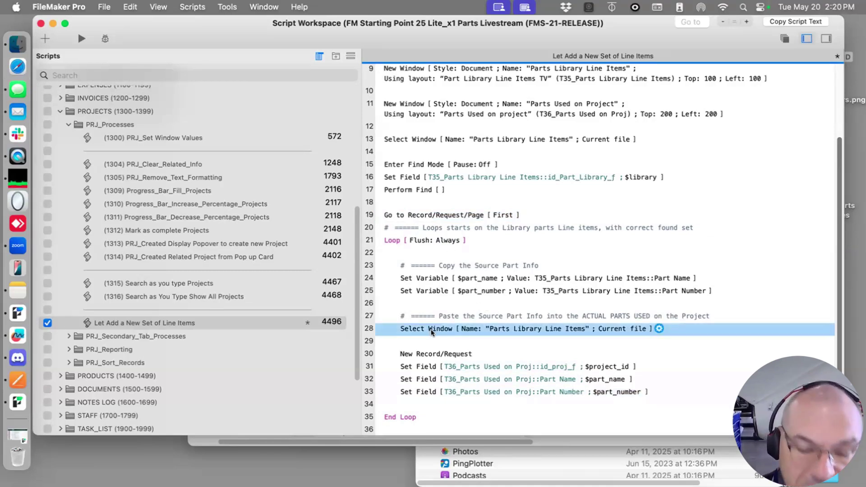
key(super+d)
drag(431, 341, 434, 418)
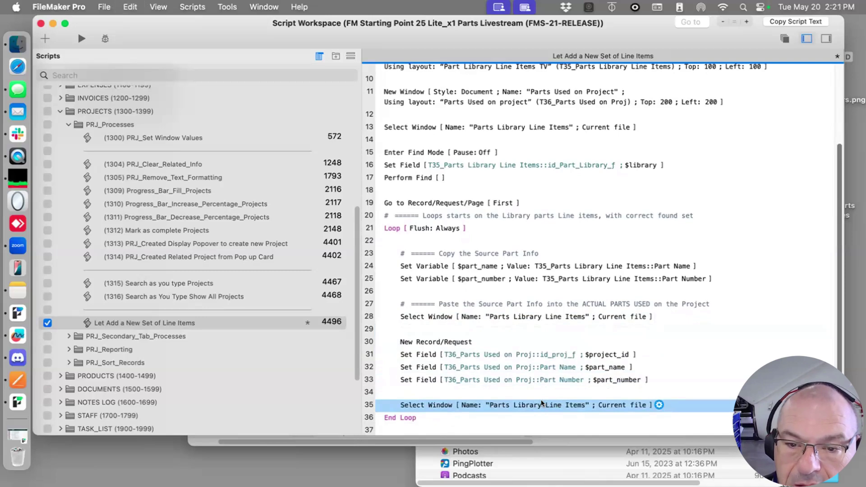
Set the window name of the Select Window step under the paste comment to "Parts Used on Project"
click(514, 316)
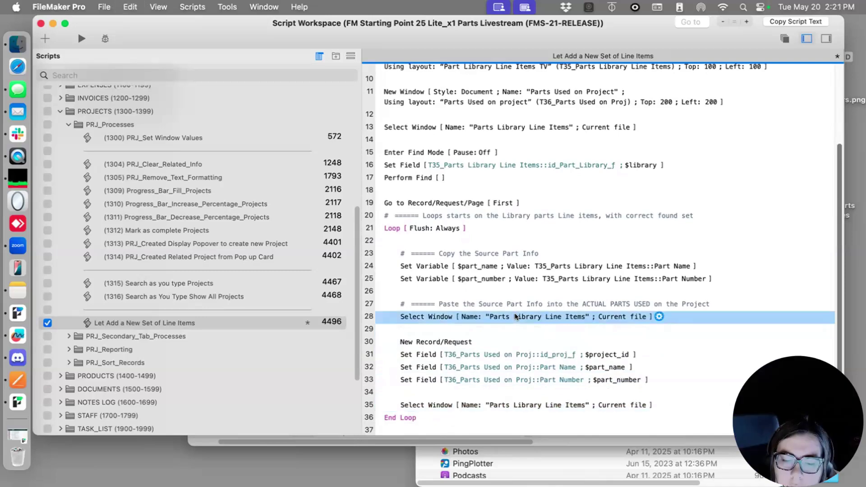
double_click(521, 316)
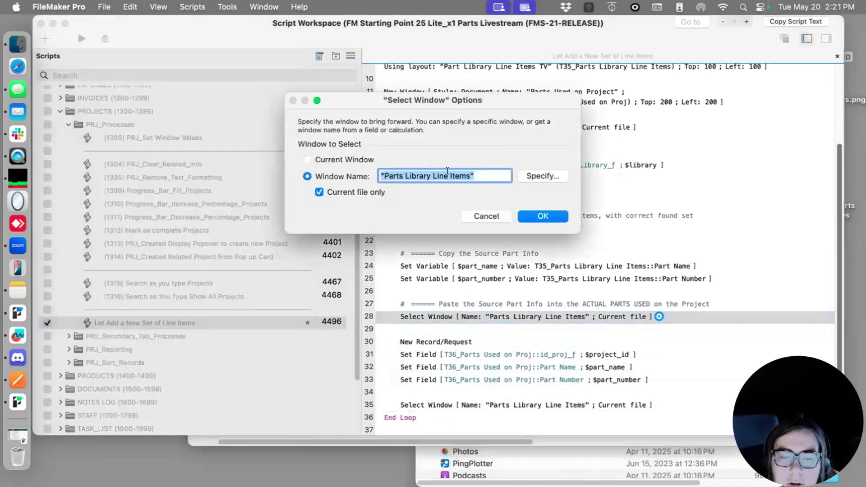
click(463, 172)
drag(469, 175, 402, 176)
drag(524, 101, 297, 133)
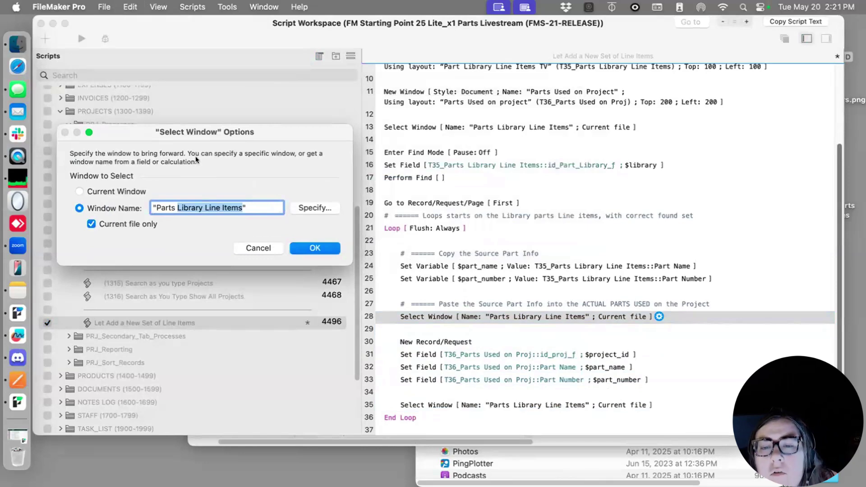
text(Used pm)
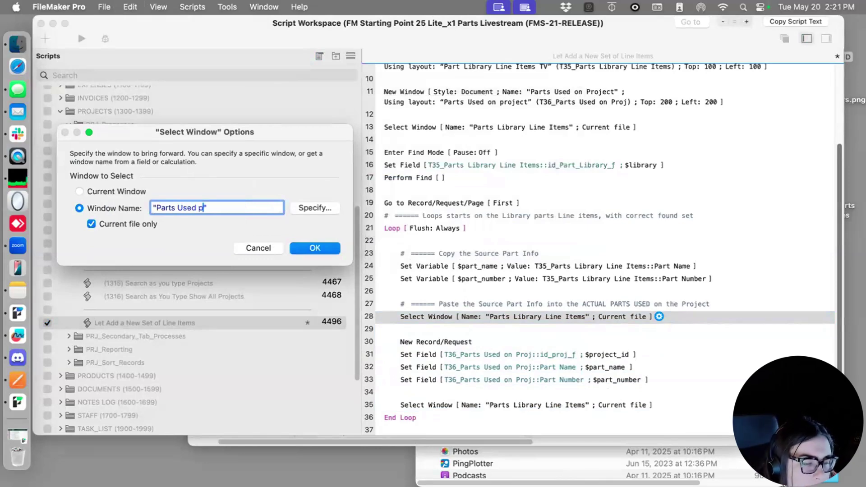
key(BackSpace)
key(BackSpace)
key(BackSpace)
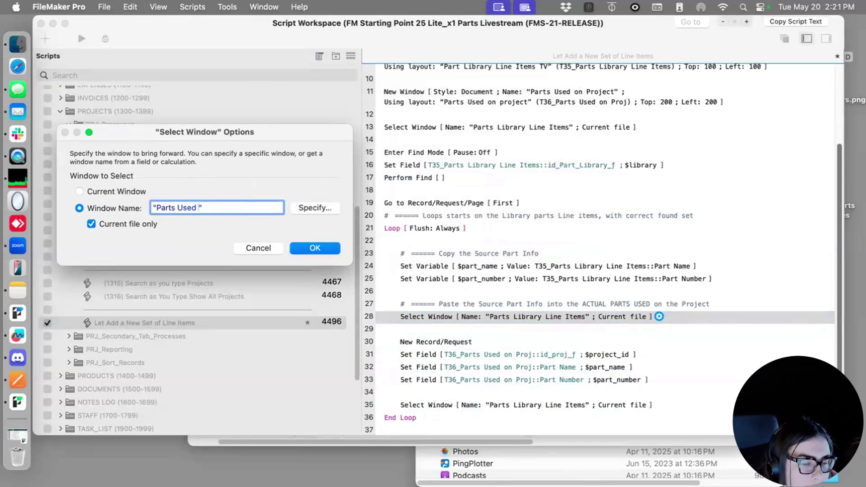
text(on Project)
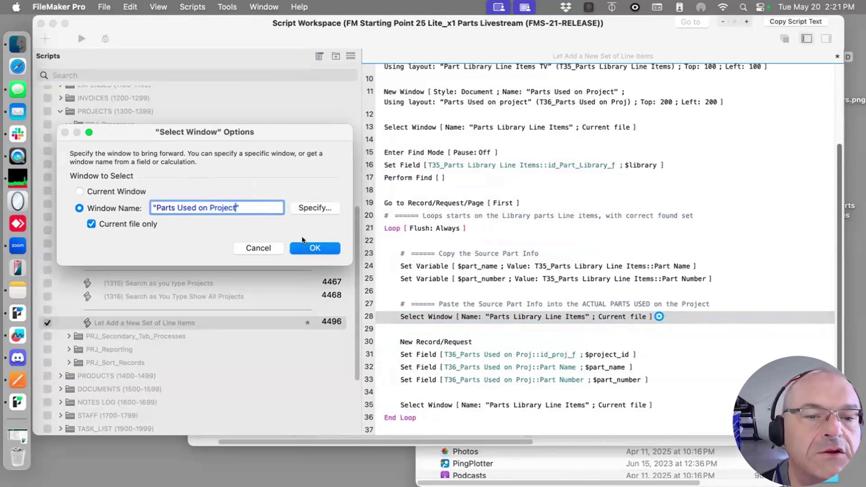
click(325, 248)
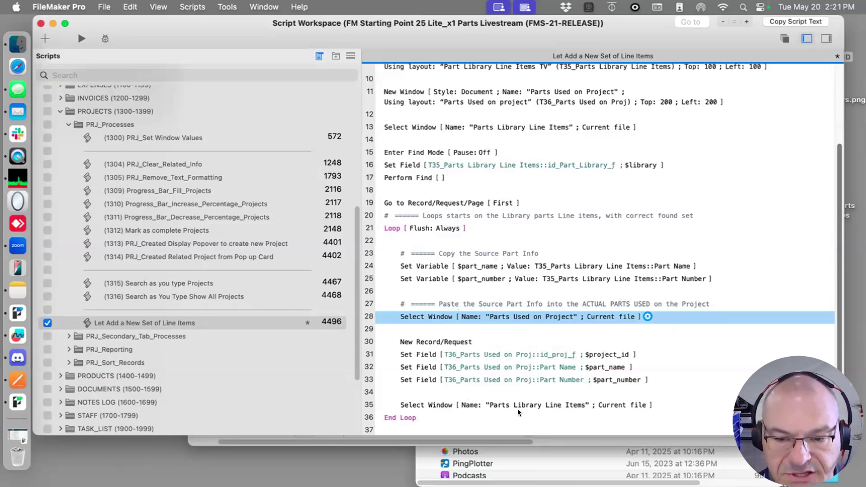
Add a Go to Record/Request/Page [ Next ; Exit after last: On ] step after the last Select Window inside the loop
click(534, 404)
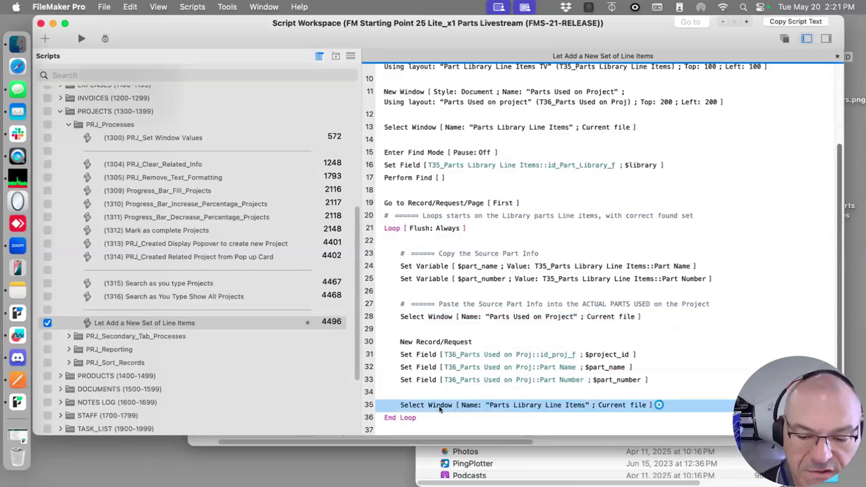
key(Return)
text(go to)
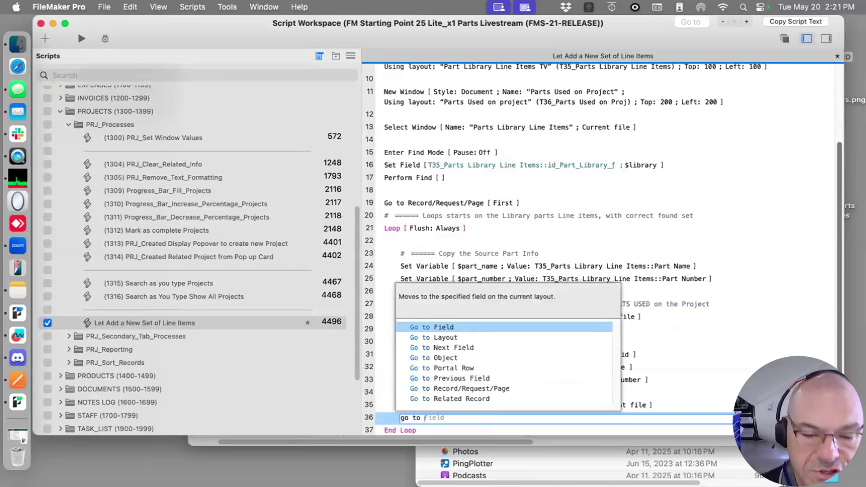
text(reco)
key(Return)
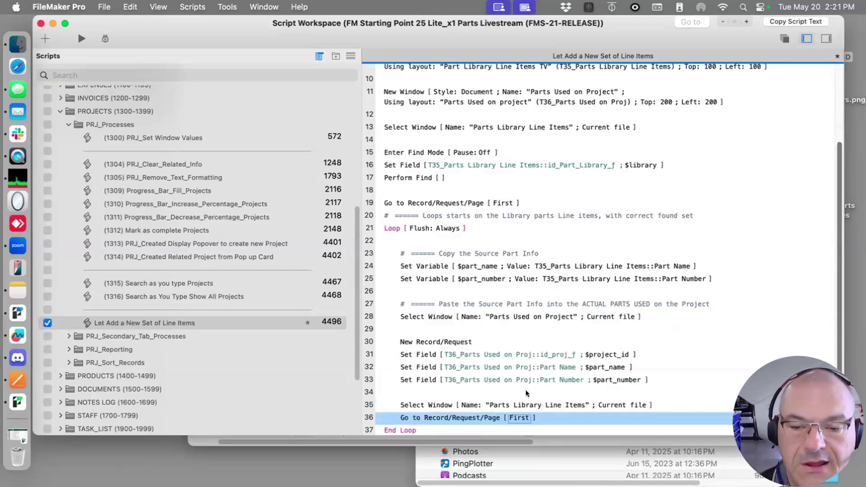
click(521, 417)
click(527, 456)
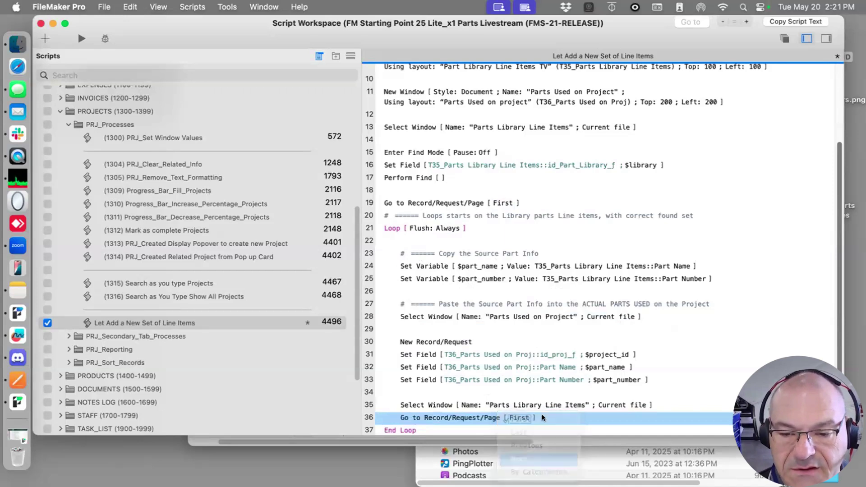
Add a Close Window step below End Loop, leaving one blank line between them
scroll(618, 410, down, 5)
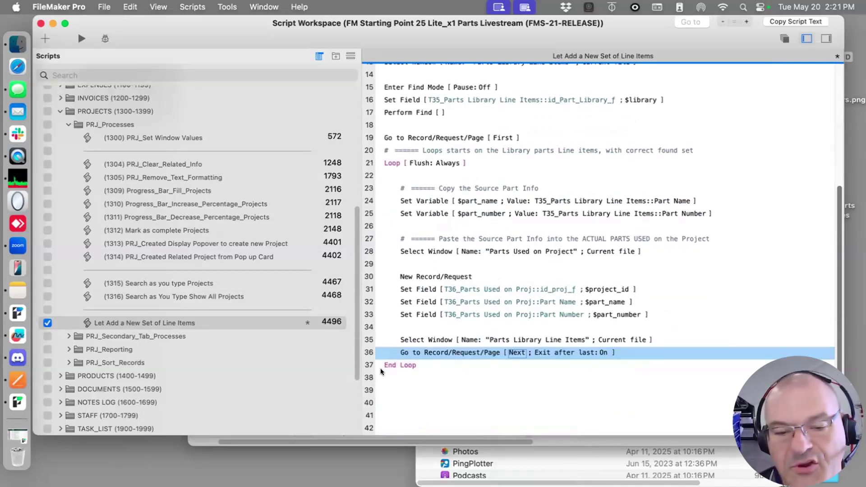
click(396, 361)
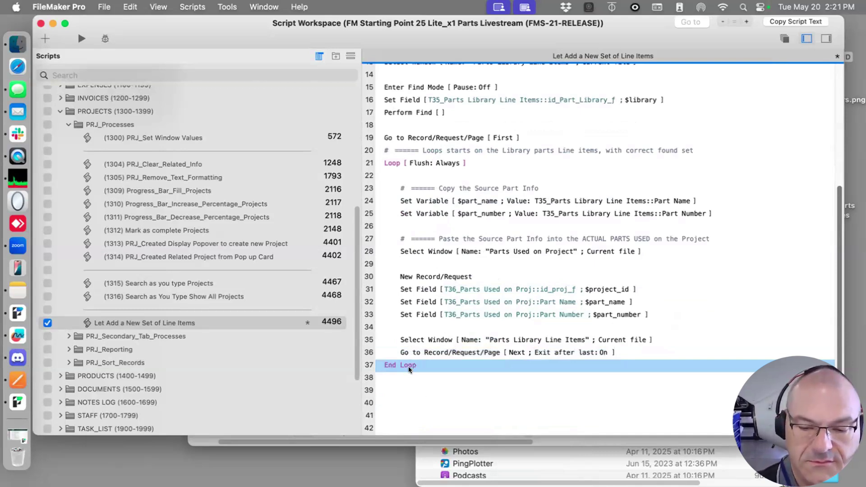
key(Down)
key(Down)
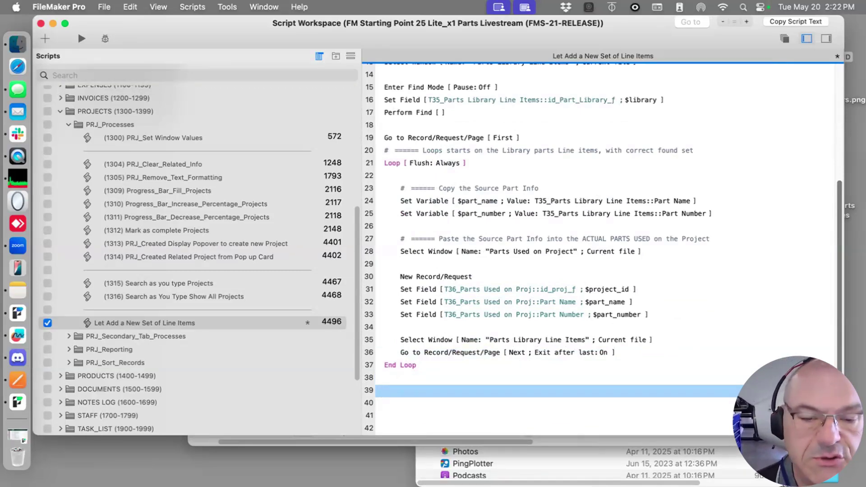
text(clos)
key(Down)
key(Down)
key(Down)
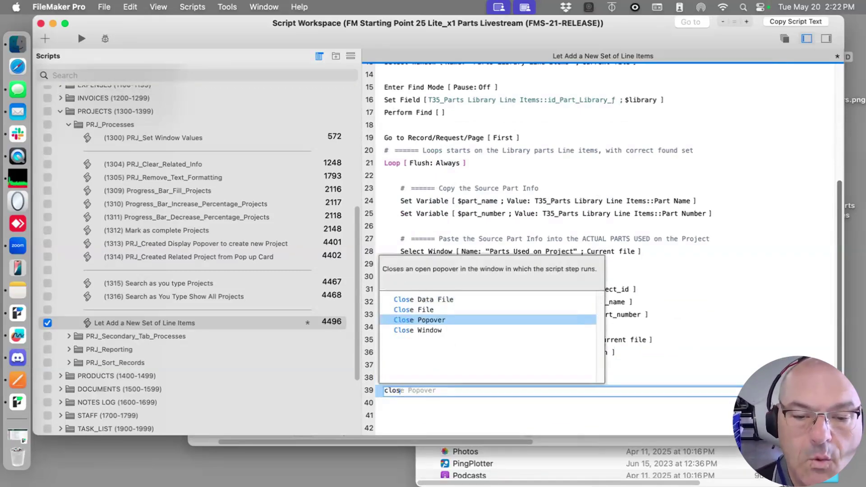
key(Return)
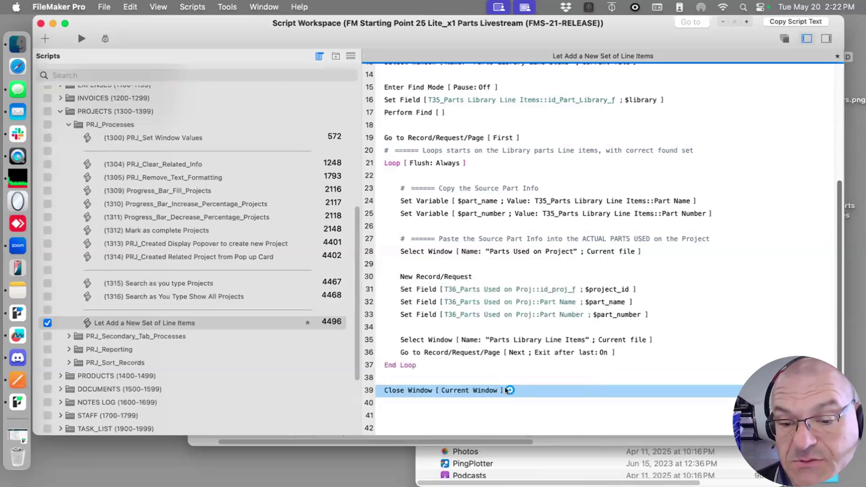
Set the Close Window step below End Loop to close the window named "Parts Library Line Items" in the current file
key(Return)
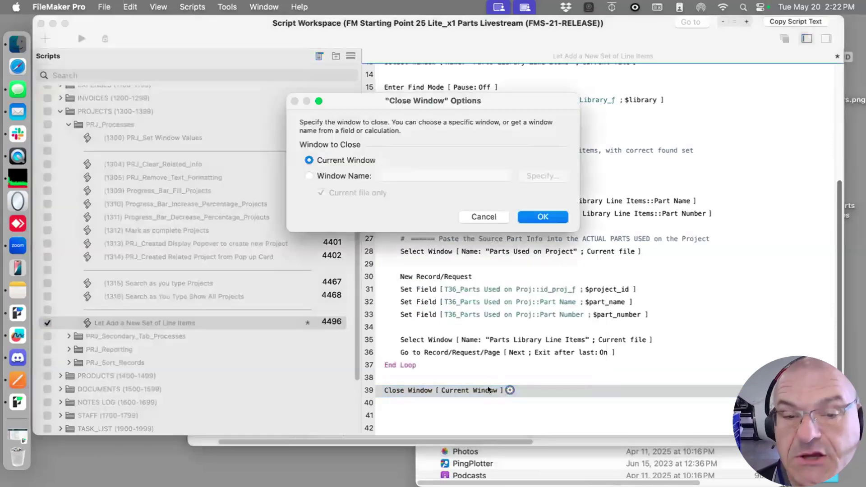
click(347, 176)
drag(436, 107, 193, 167)
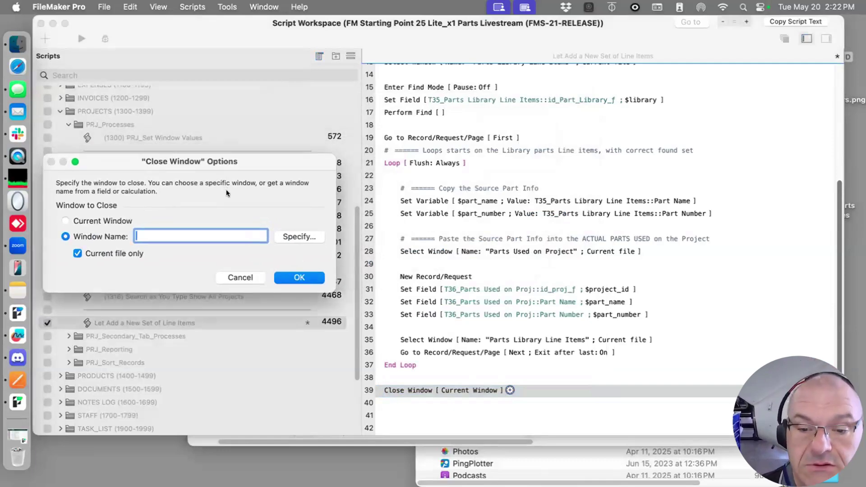
text(Parts)
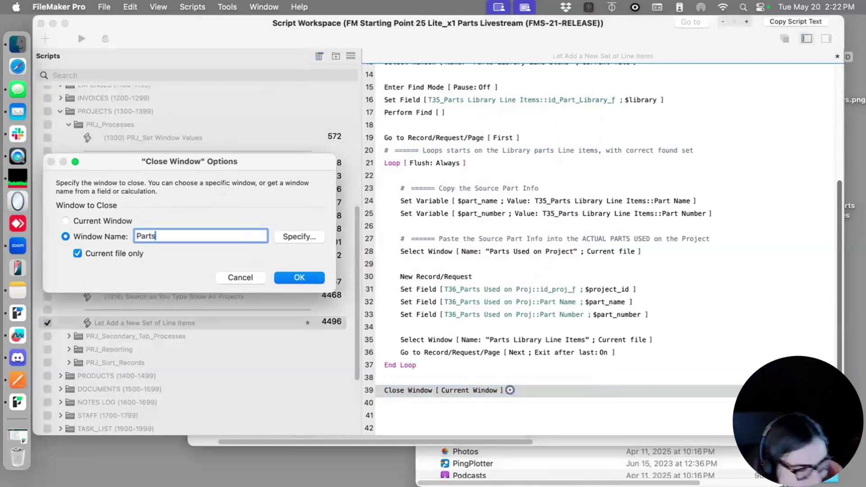
text( Libra)
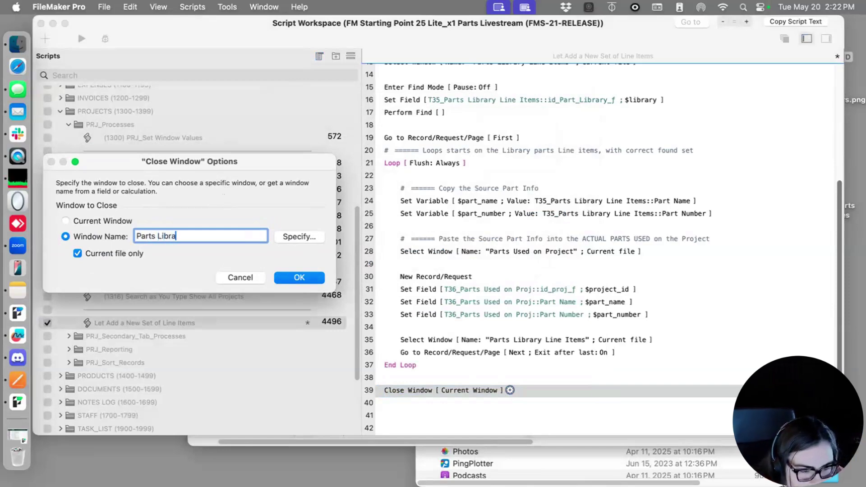
text(ry Line)
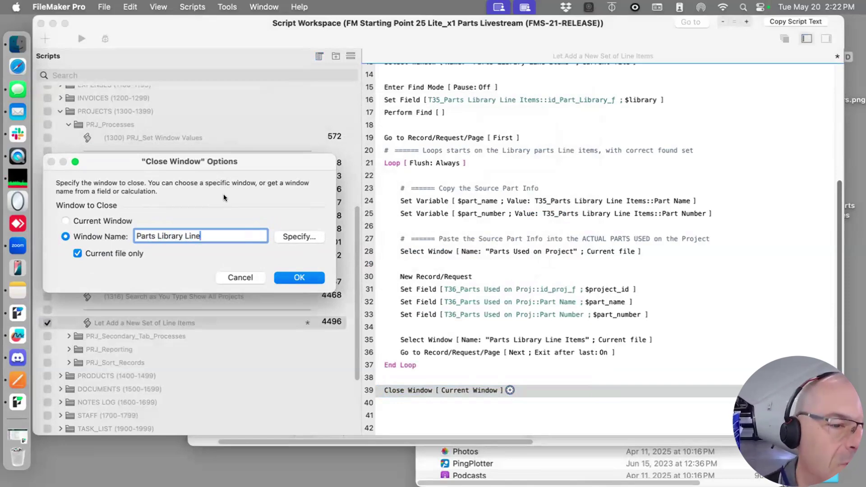
text(Items)
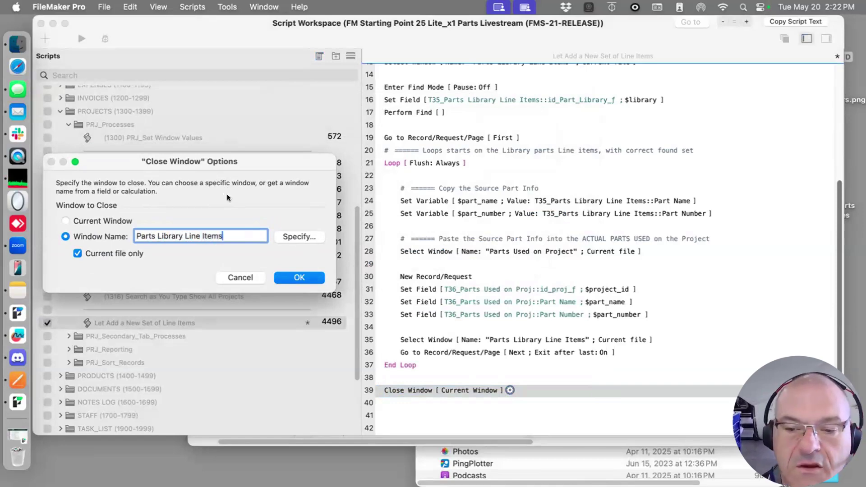
click(299, 277)
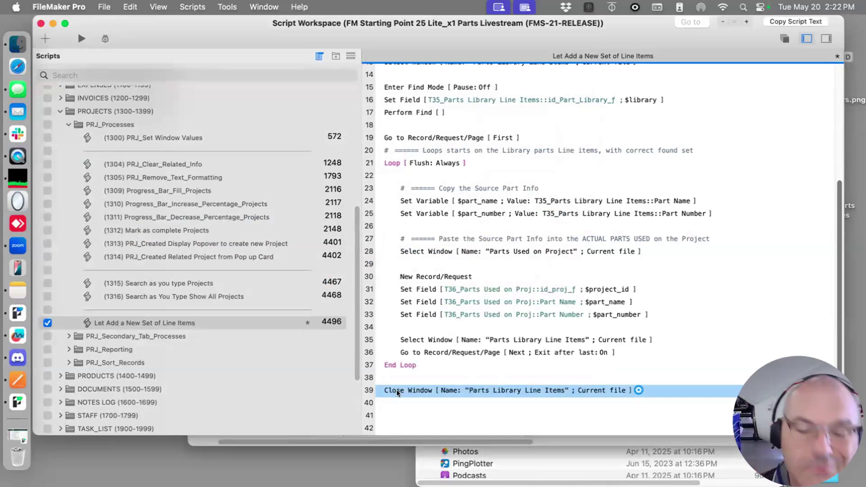
Duplicate the Close Window step and set the copy's window name to "Parts Used on Project"
key(cmd+d)
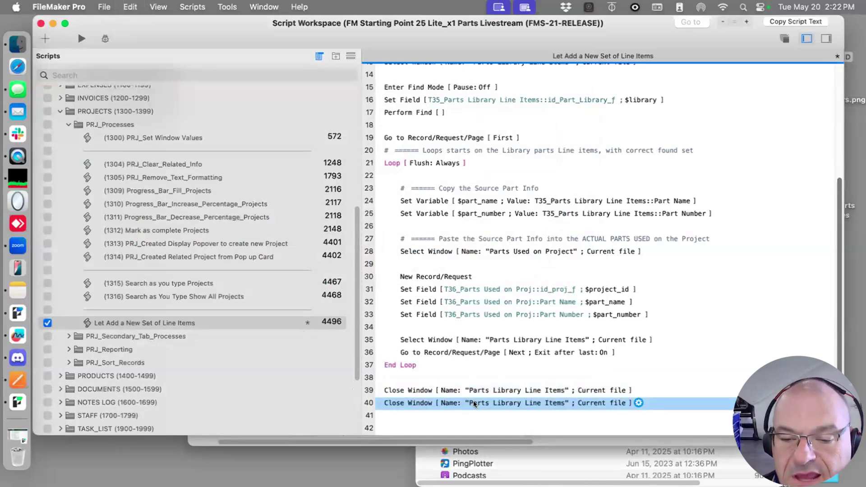
key(Return)
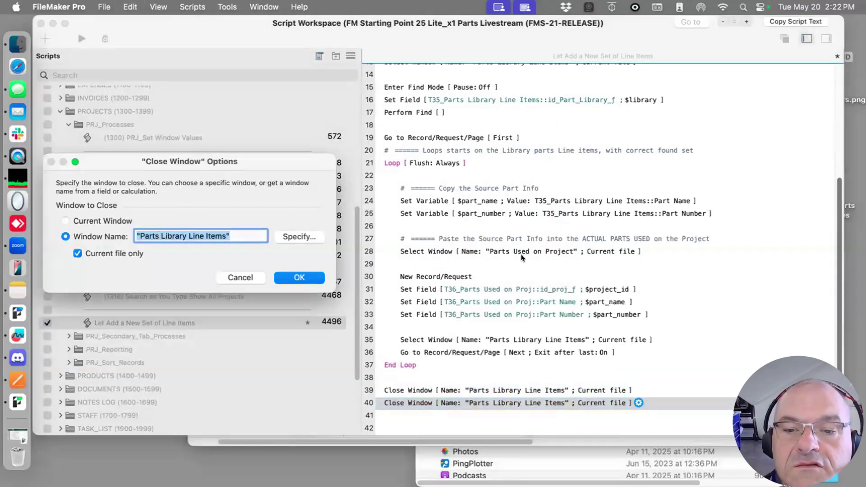
drag(162, 236, 219, 236)
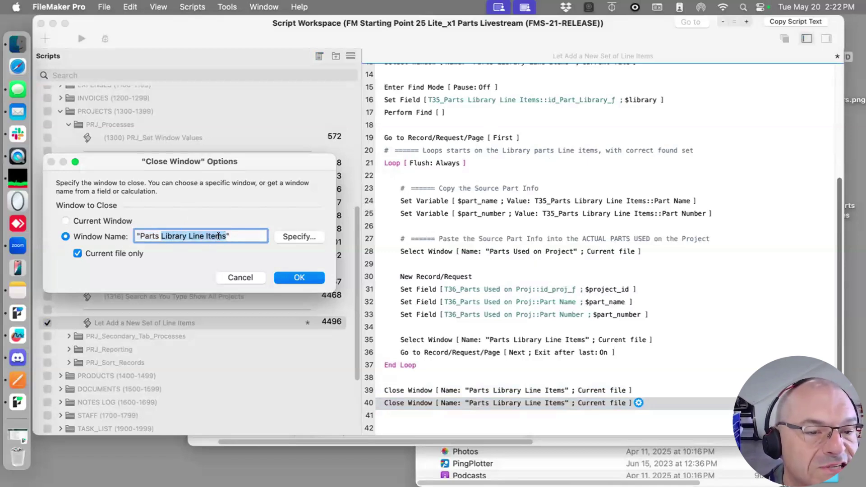
text(Used )
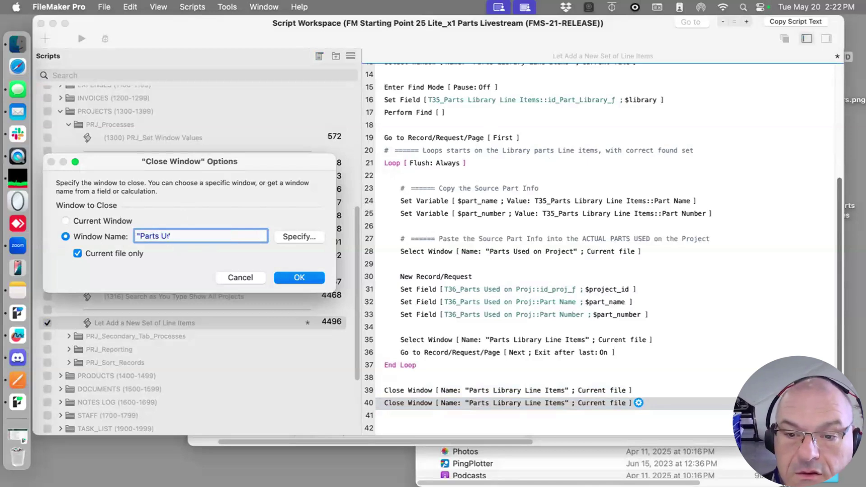
text(on Project)
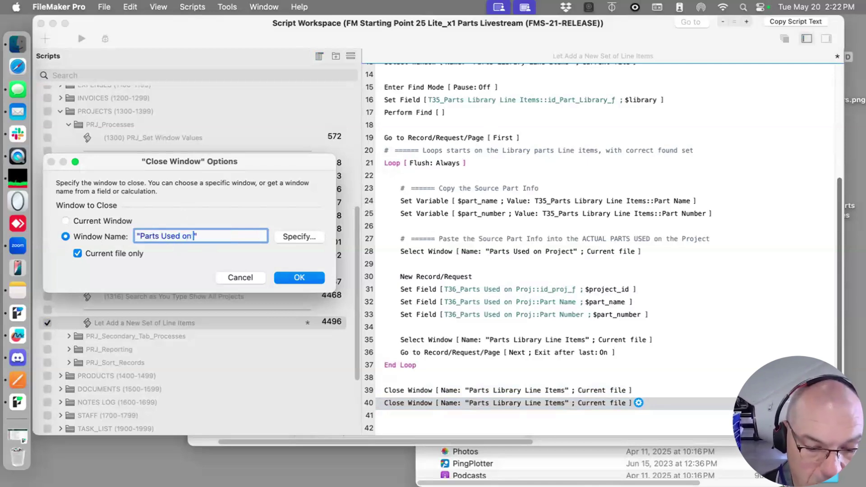
key(Return)
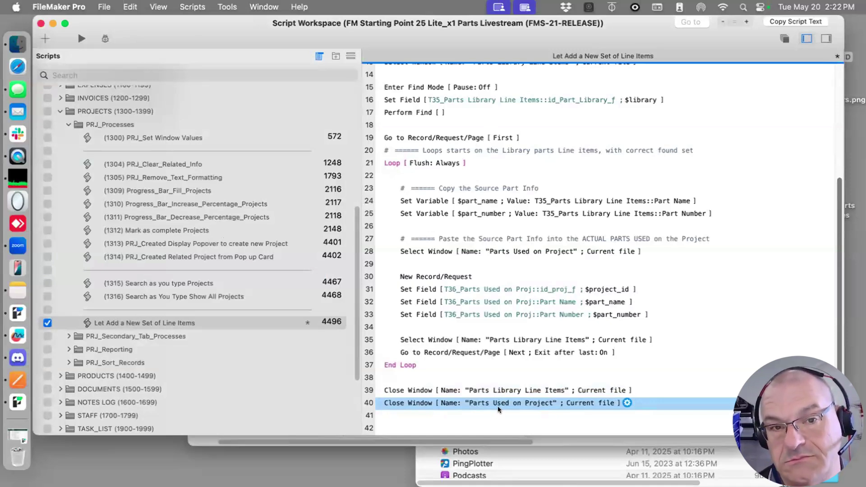
Save the script, switch to the Projects data entry window and create a new project record for testing
scroll(446, 253, up, 5)
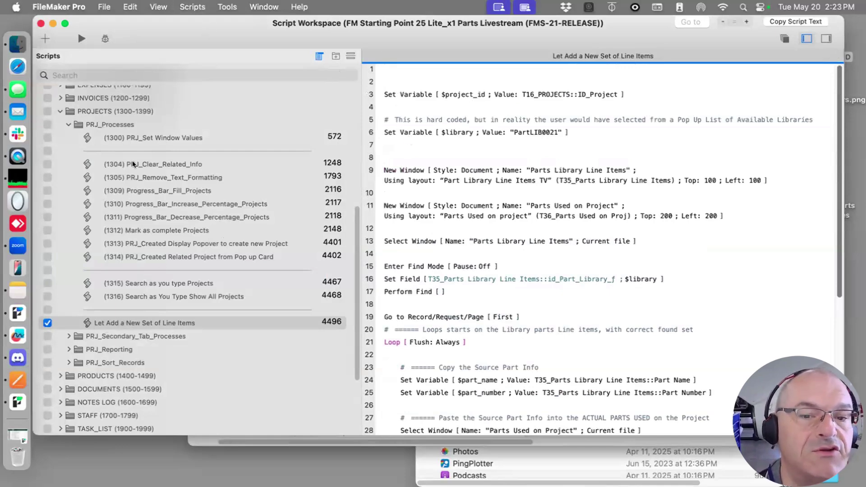
key(super+r)
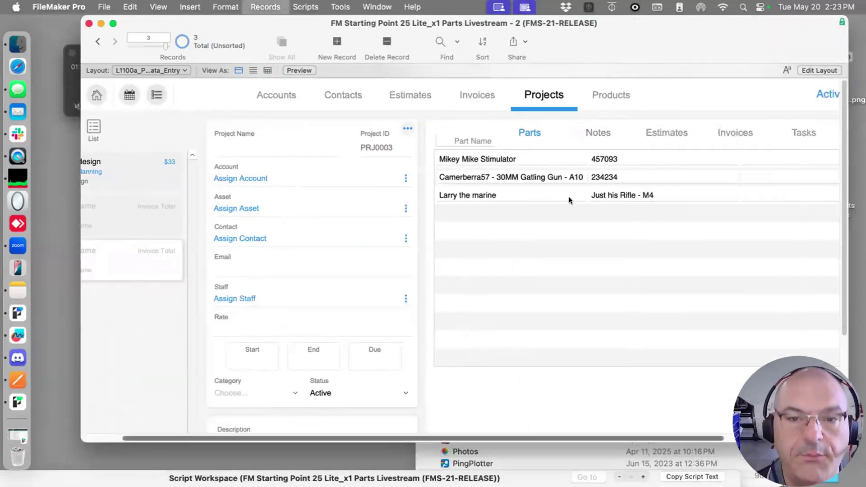
click(437, 111)
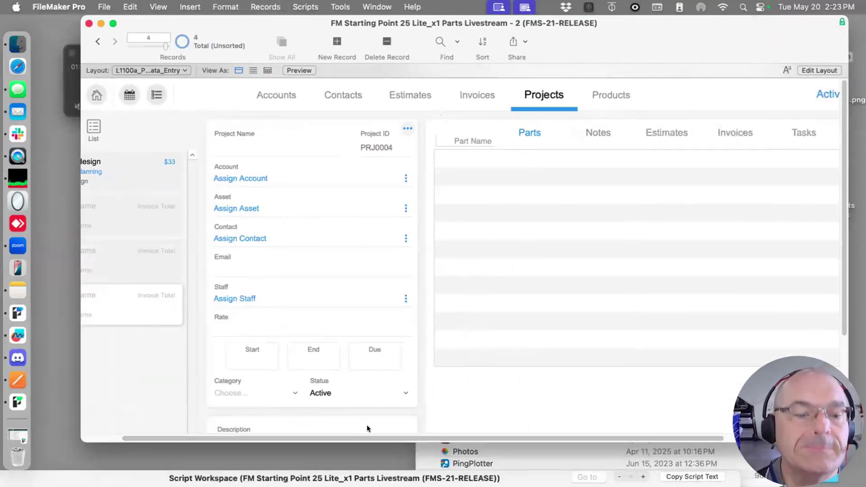
drag(274, 437, 212, 430)
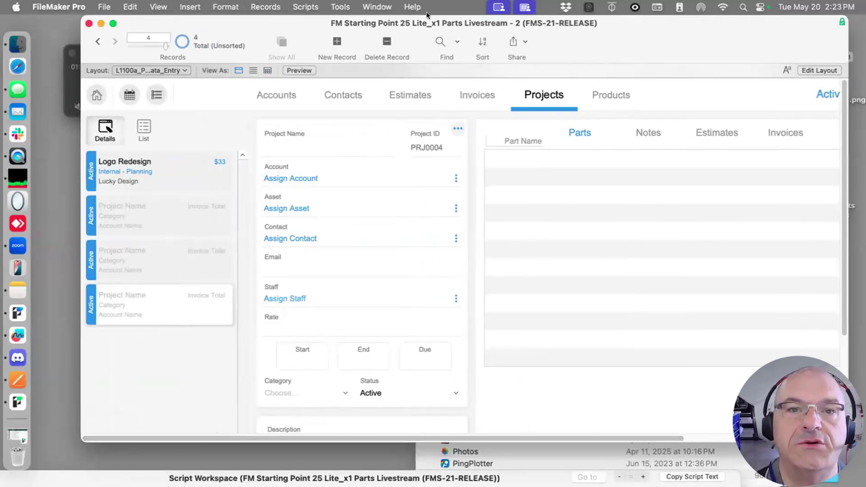
Open the Script Debugger and move its window down so the new project record stays visible
click(376, 6)
click(342, 25)
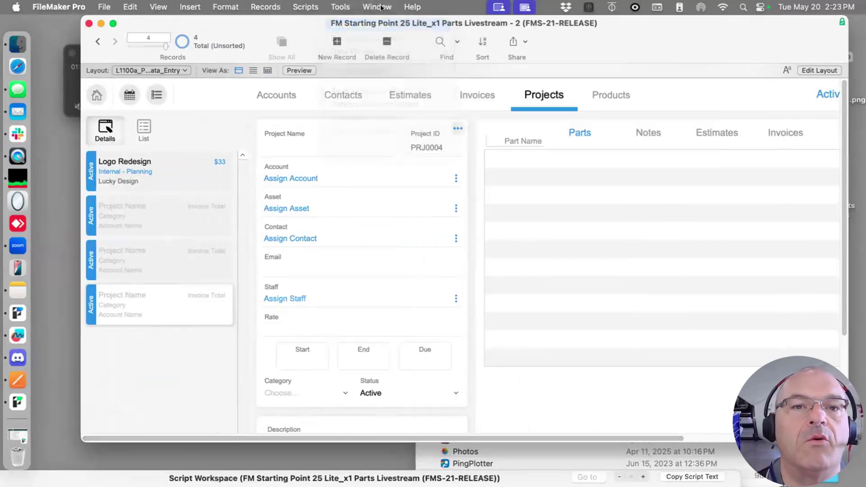
drag(456, 103, 323, 135)
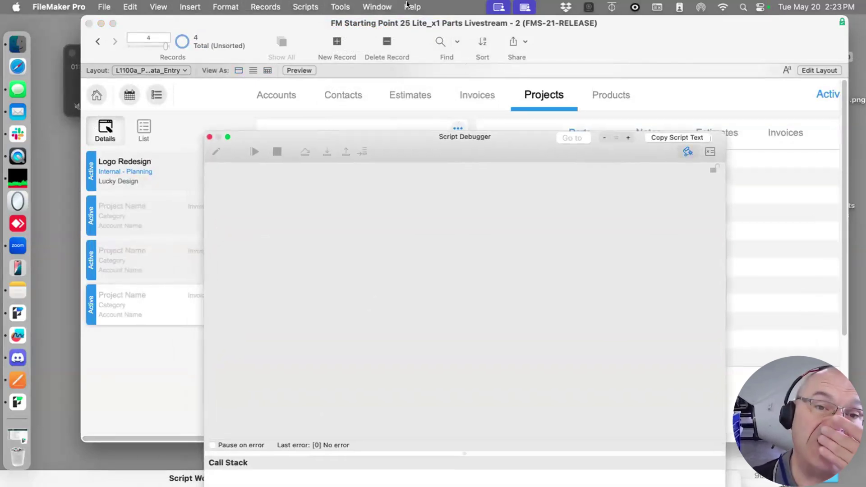
click(374, 5)
mouse_move(345, 5)
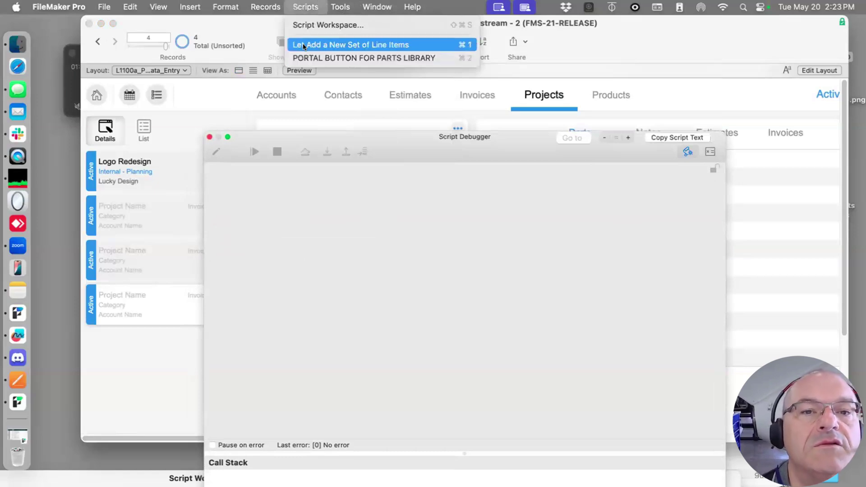
click(302, 43)
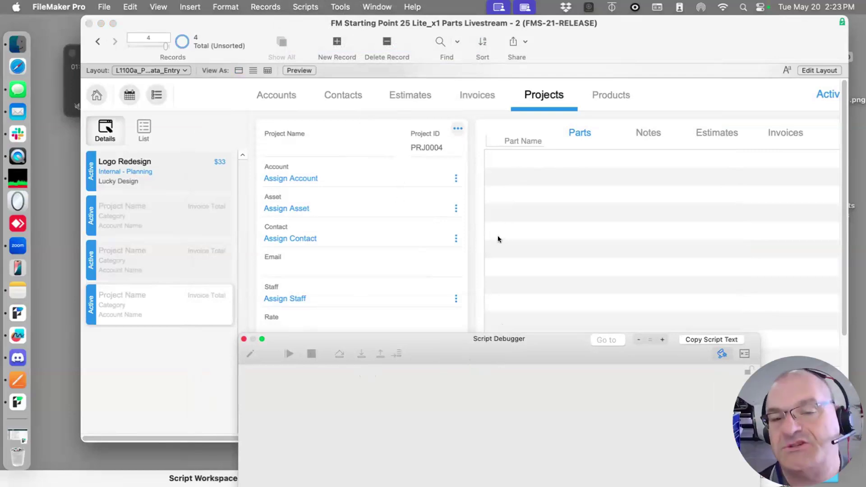
drag(469, 339, 464, 330)
drag(469, 270, 424, 395)
drag(400, 131, 456, 449)
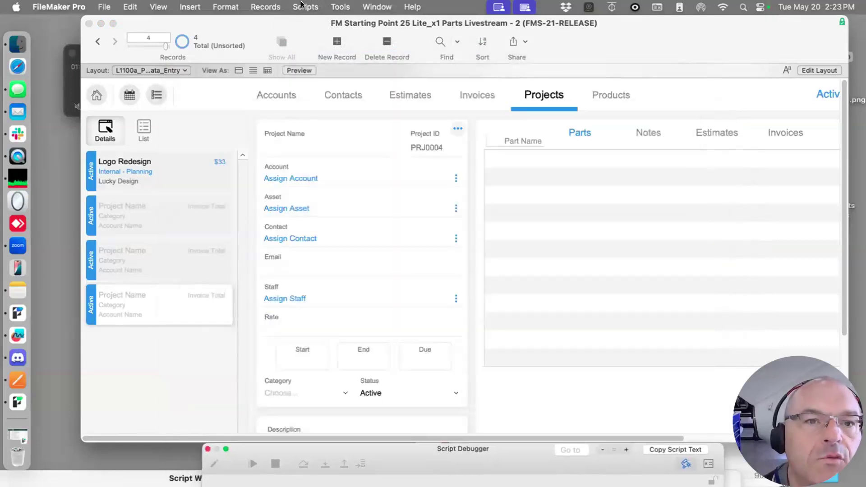
drag(225, 457, 77, 288)
Run the script "Let Add a New Set of Line Items" on the new project in the Script Debugger
click(350, 6)
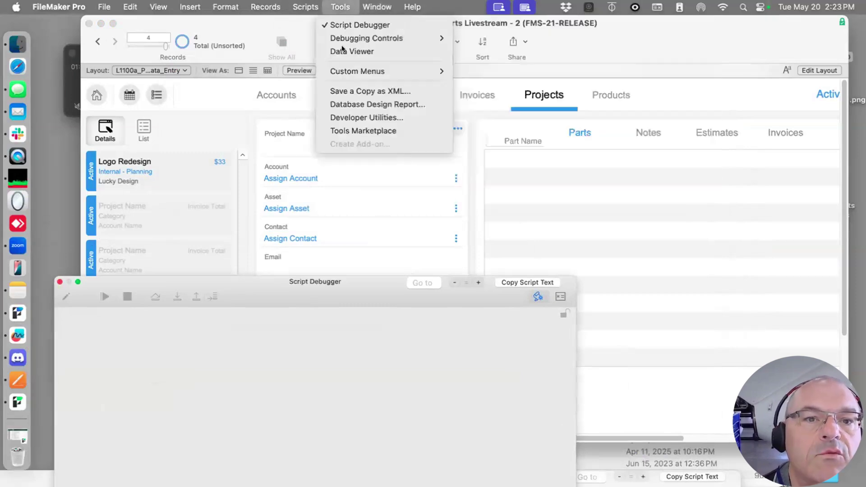
click(313, 45)
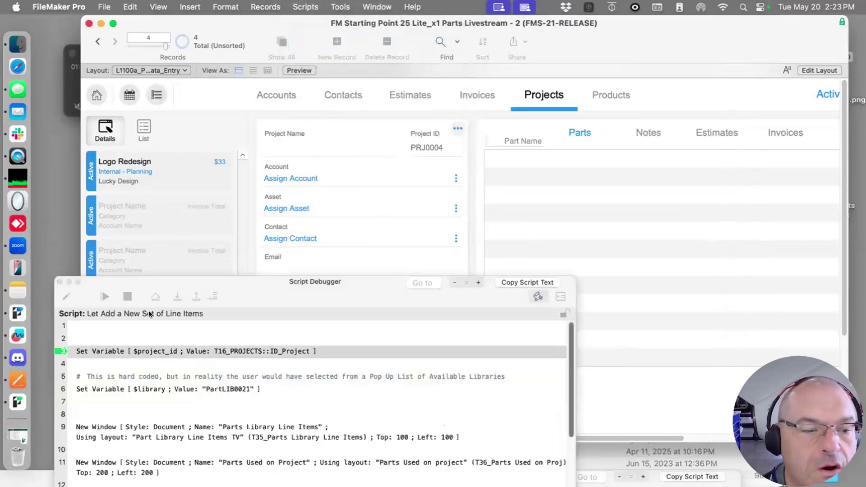
drag(236, 285, 312, 276)
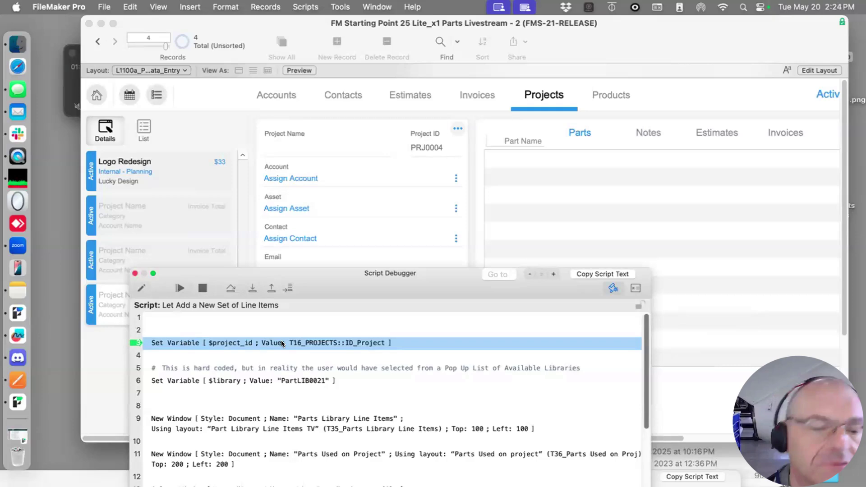
Open the Data Viewer, shrink its window and place it beside the Script Debugger
click(377, 6)
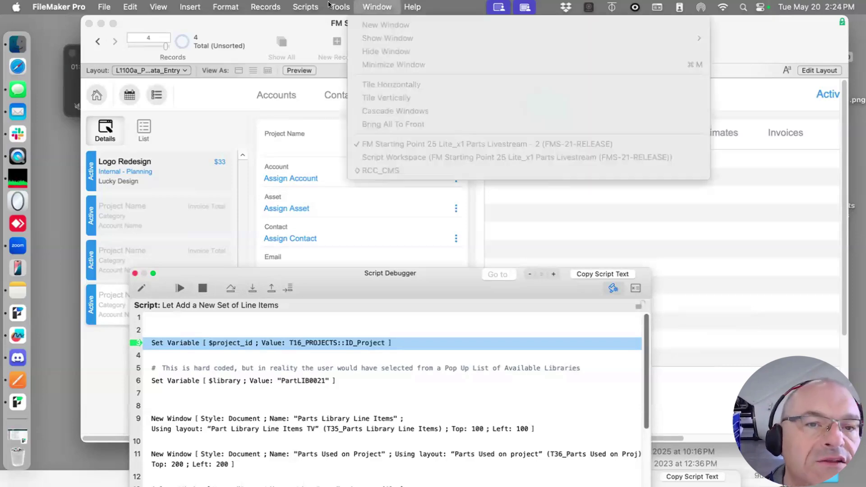
mouse_move(340, 7)
click(347, 53)
drag(415, 109, 492, 70)
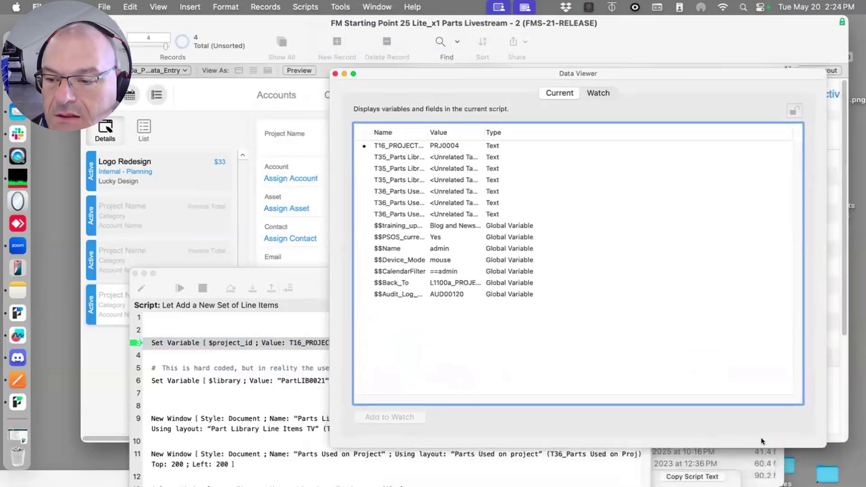
drag(822, 442, 669, 420)
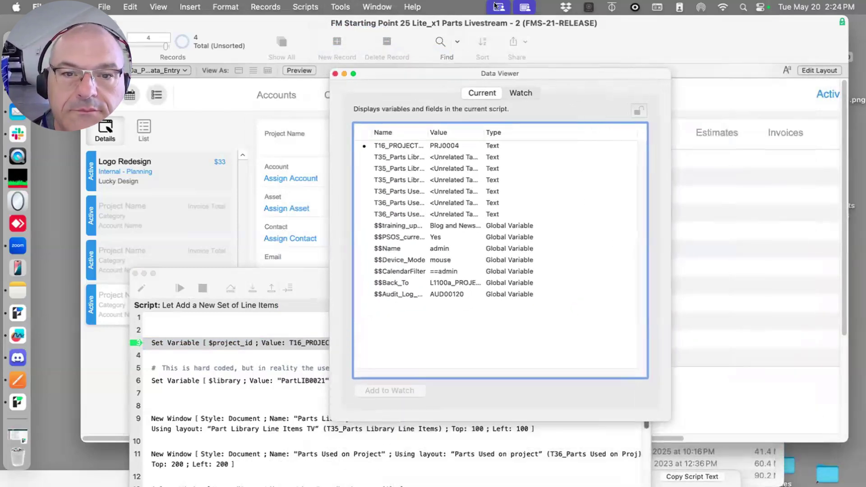
drag(473, 71, 718, 166)
drag(291, 273, 245, 273)
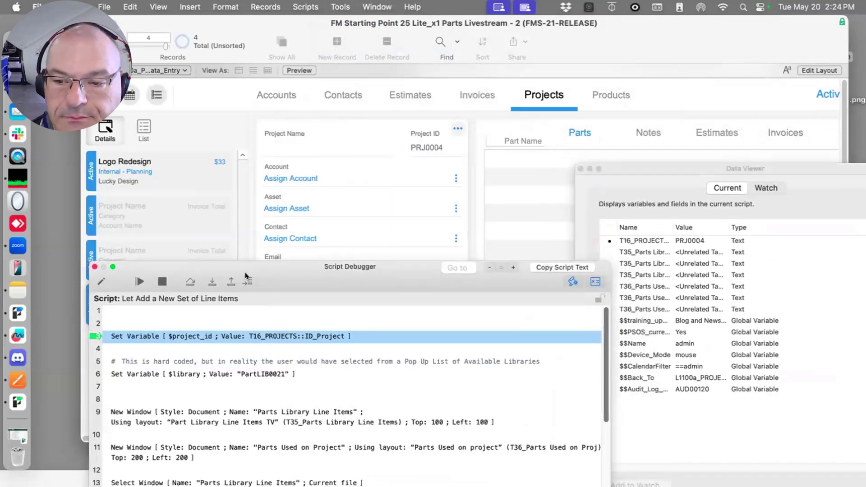
Step through the script from setting $project_id and $library to opening the "Parts Library Line Items" window
click(201, 282)
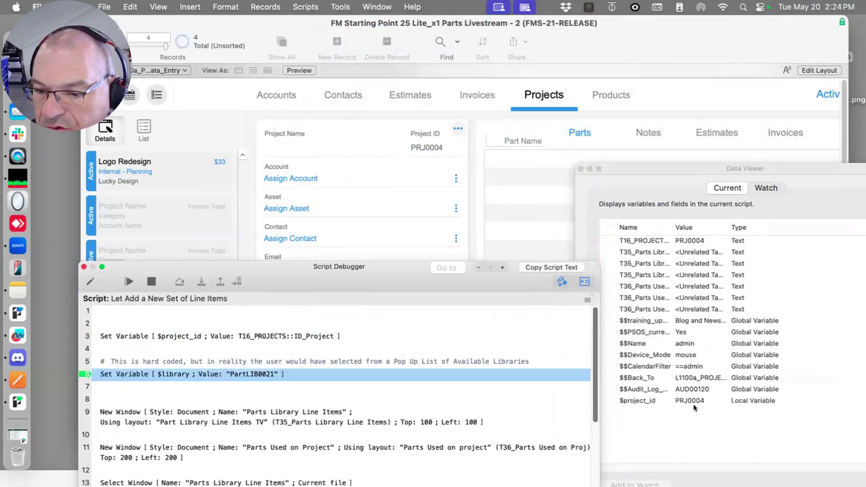
click(198, 282)
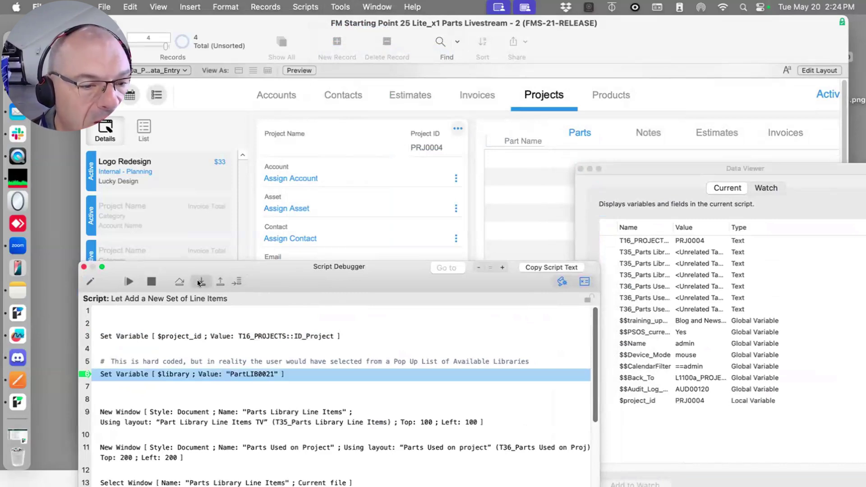
click(198, 282)
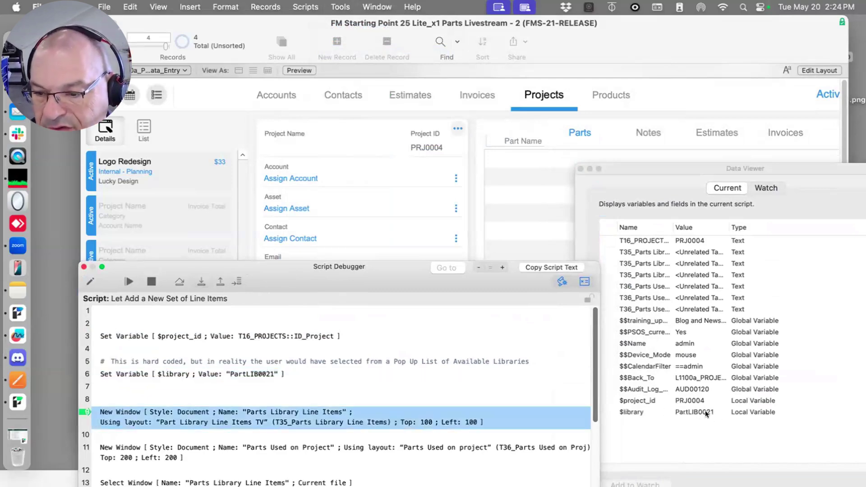
click(199, 279)
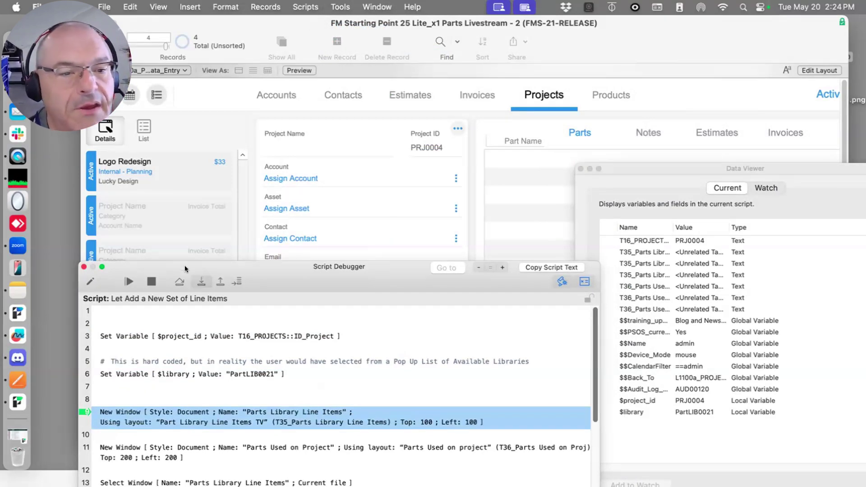
click(200, 281)
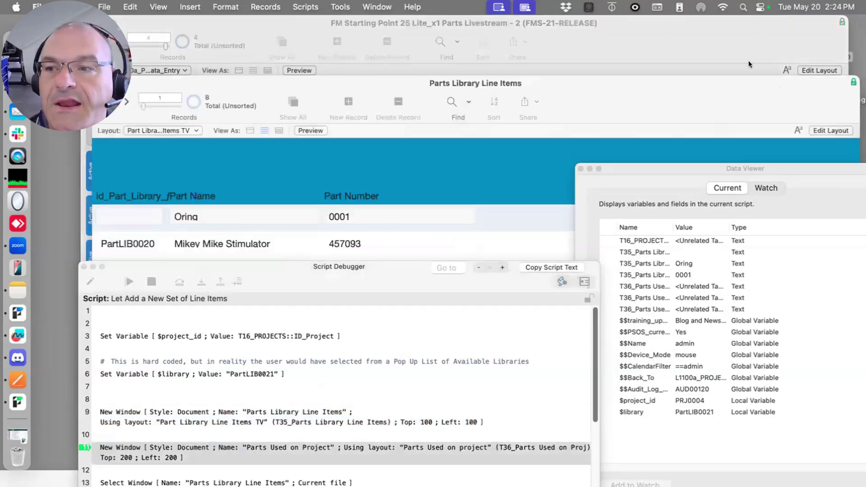
Move and narrow the Parts Library Line Items window, and shift the Script Debugger down to uncover its records
drag(761, 77, 712, 20)
drag(798, 92, 428, 93)
drag(339, 266, 337, 473)
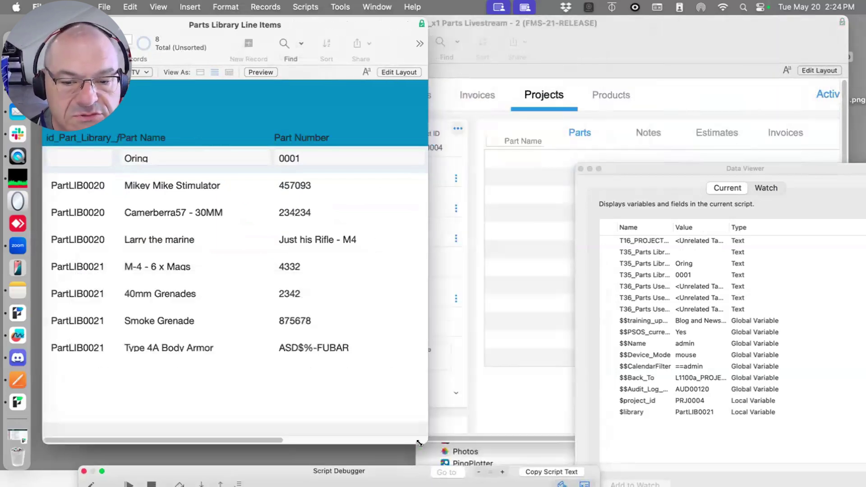
Shrink the Parts Library Line Items window and step the script past opening the "Parts Used on Project" window
drag(427, 443, 420, 385)
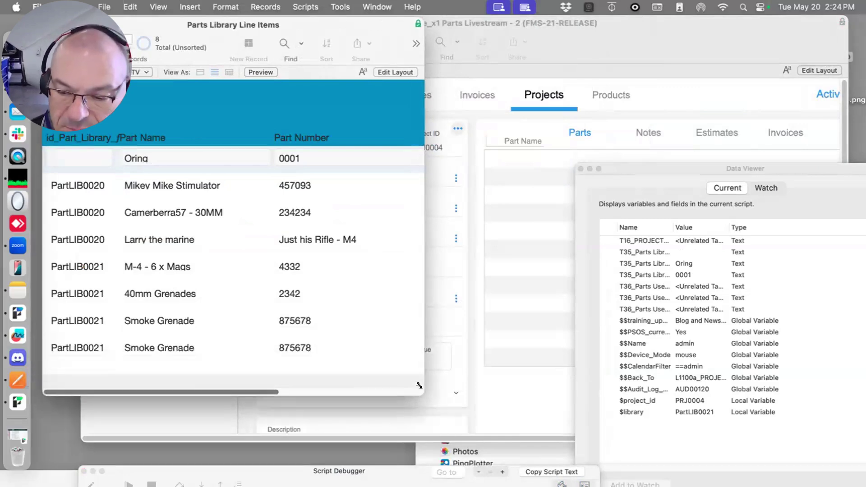
drag(419, 391, 386, 342)
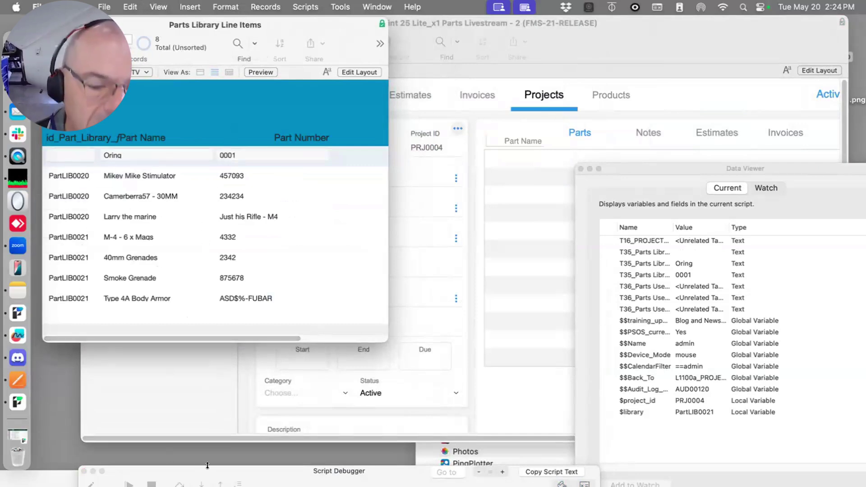
drag(199, 468, 175, 189)
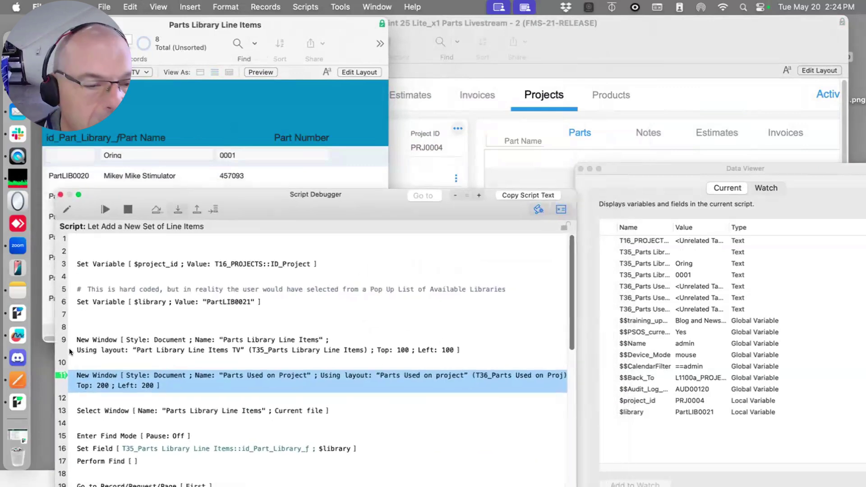
click(177, 210)
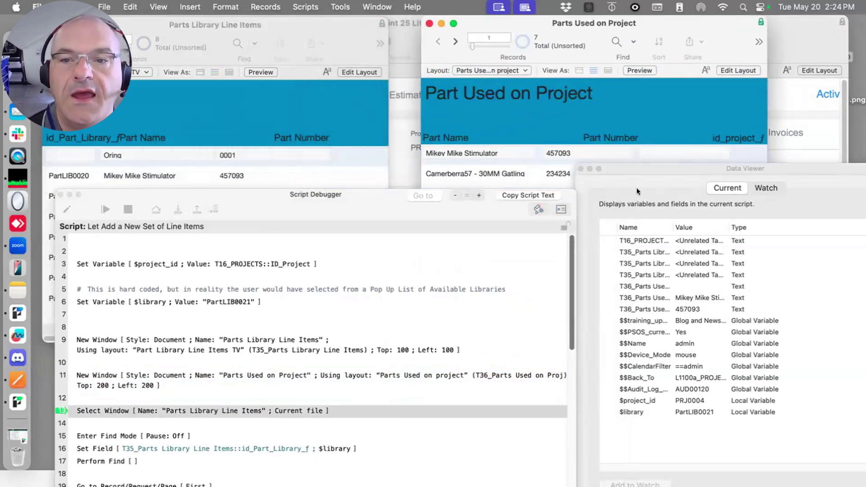
Shift the Data Viewer and Script Debugger down to uncover the records in both newly opened windows
drag(650, 166, 668, 238)
click(320, 198)
drag(347, 195, 314, 322)
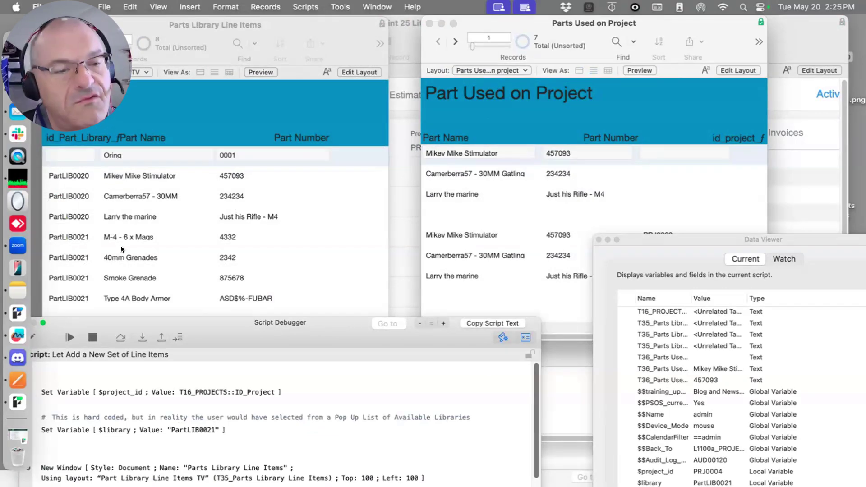
Step through selecting the Parts Library Line Items window and finding its records for library PartLIB0021, keeping the Script Debugger clear of that window
drag(334, 324, 349, 171)
click(150, 182)
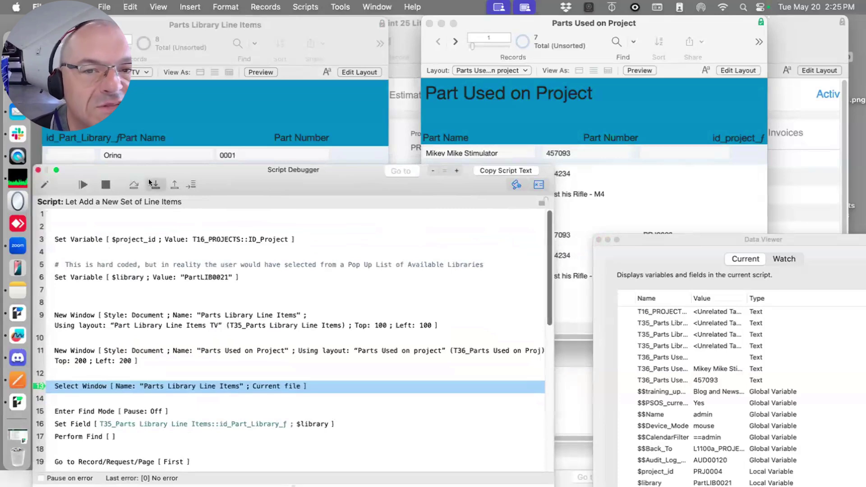
click(585, 105)
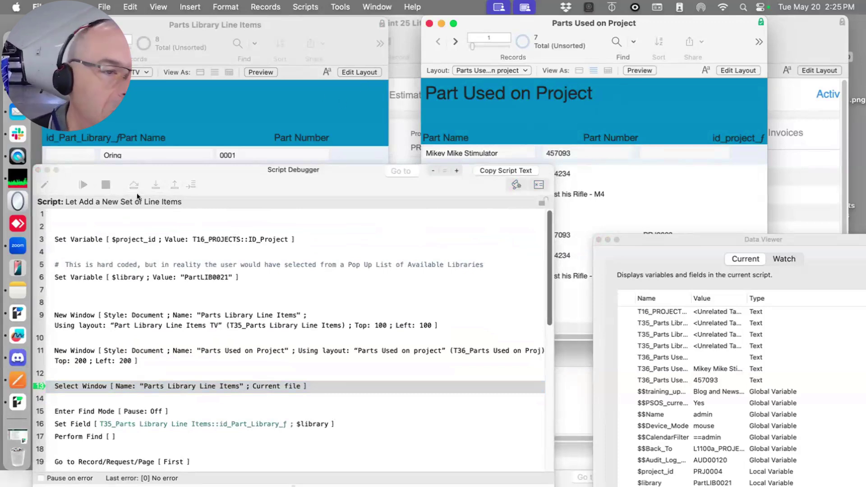
click(150, 185)
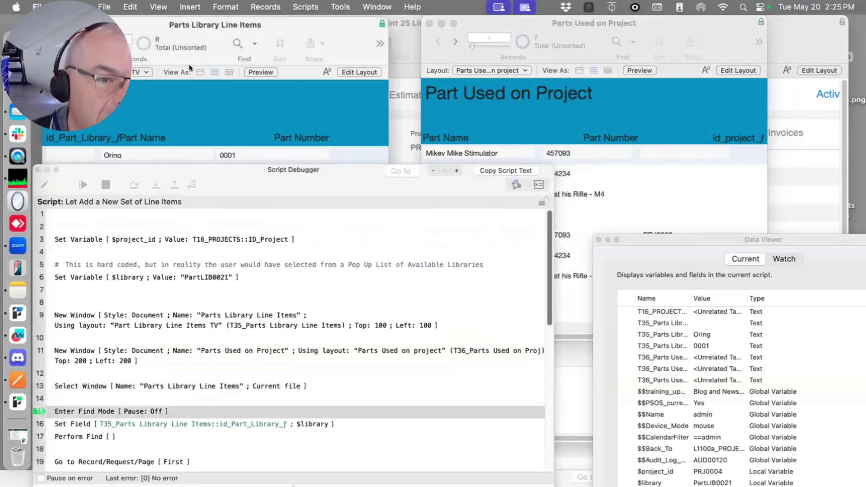
click(148, 182)
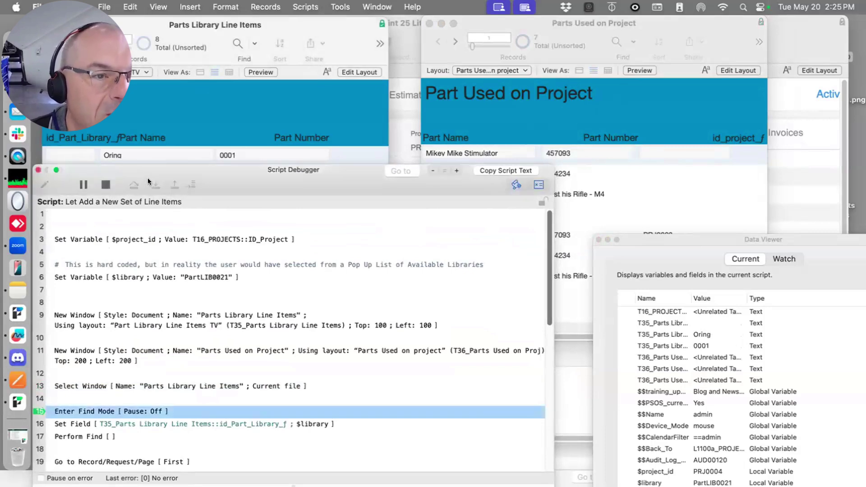
click(150, 182)
drag(223, 170, 552, 153)
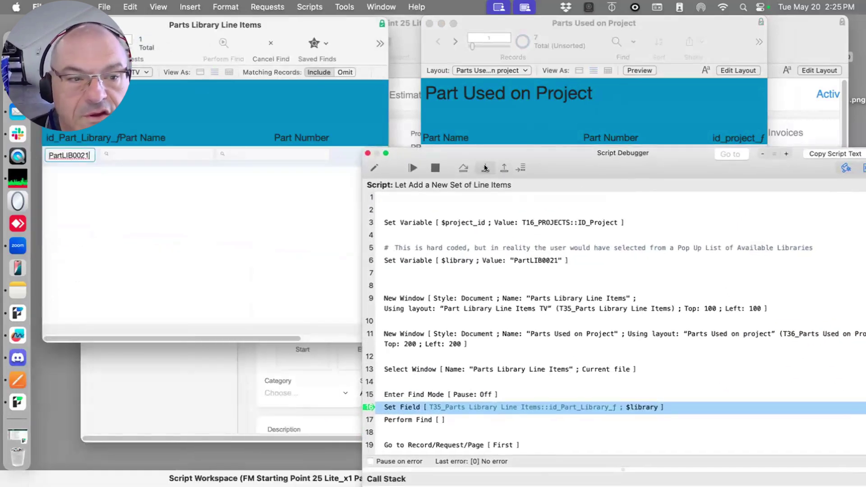
click(484, 166)
click(483, 165)
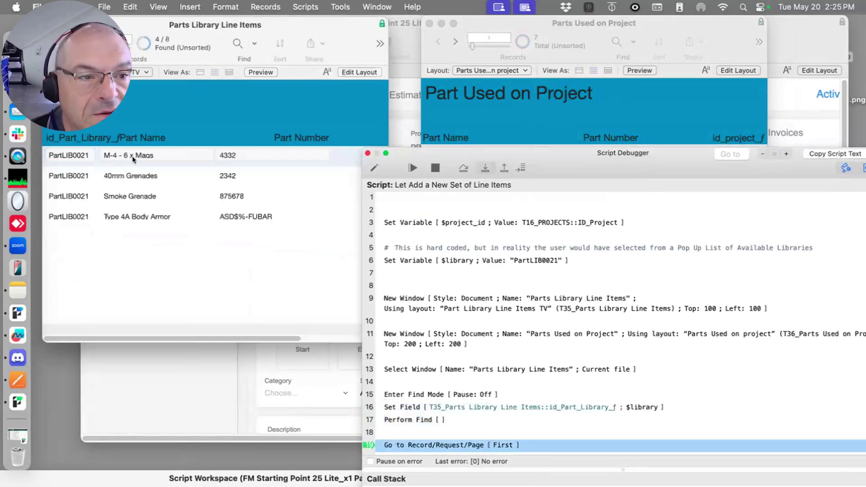
Shorten the Script Debugger, bring the script's loop section into view and place the debugger below both record lists
drag(392, 181, 135, 75)
drag(630, 382, 648, 265)
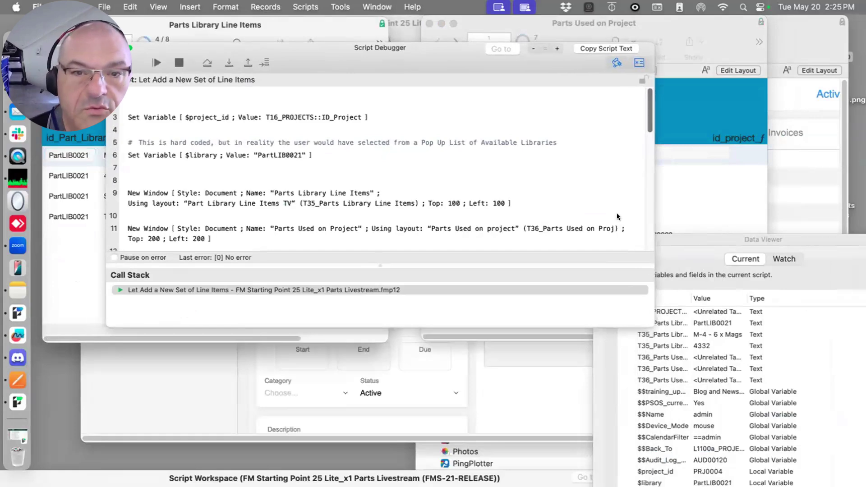
scroll(602, 215, down, 15)
scroll(606, 218, up, 10)
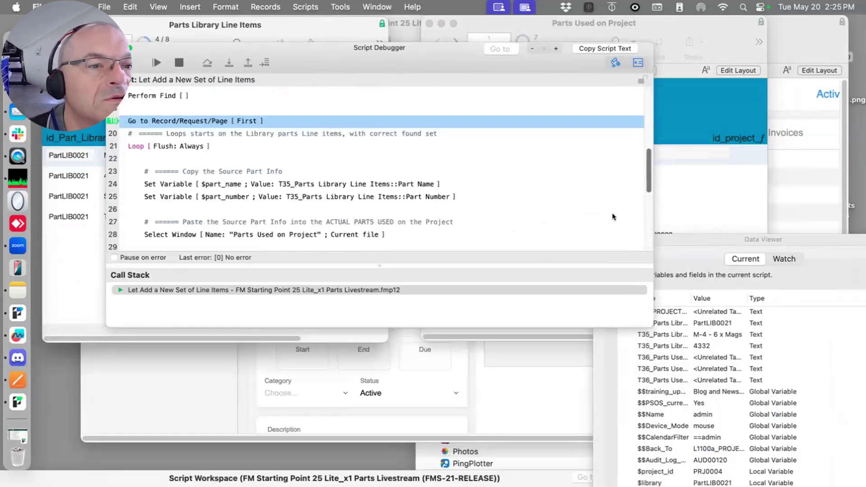
drag(364, 49, 367, 273)
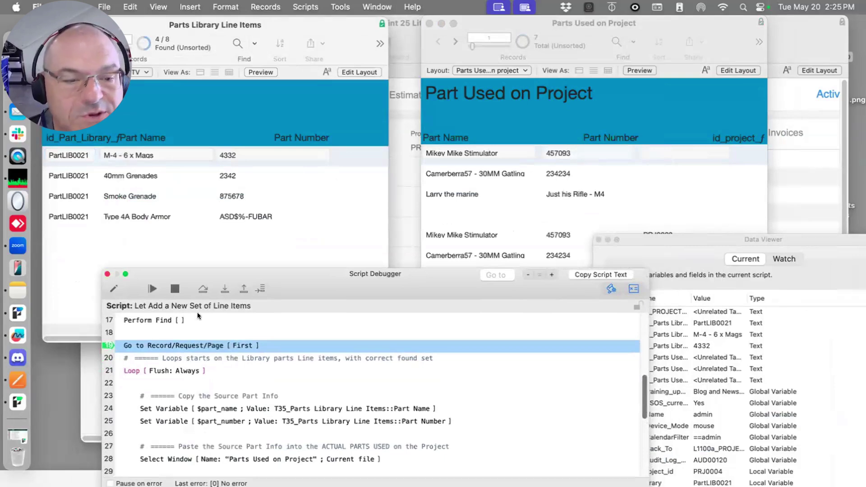
Step from going to the first found record into the loop and through setting $part_name and $part_number, raising the Data Viewer to show the variables
click(224, 291)
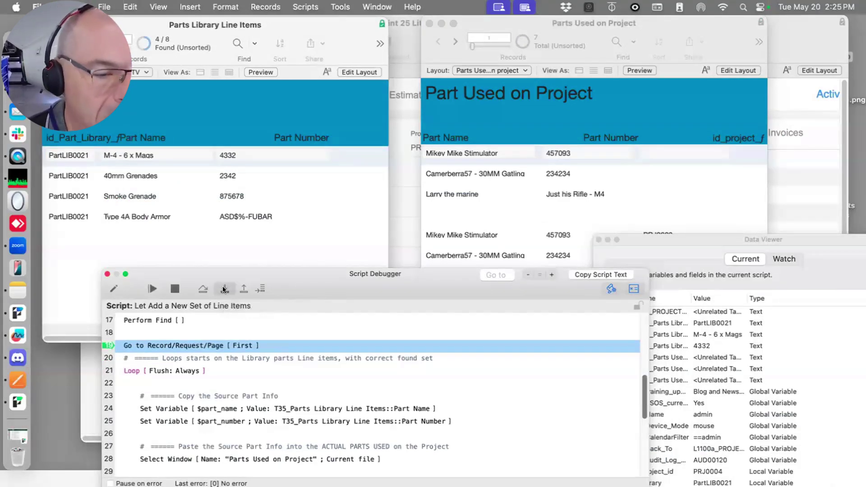
click(224, 290)
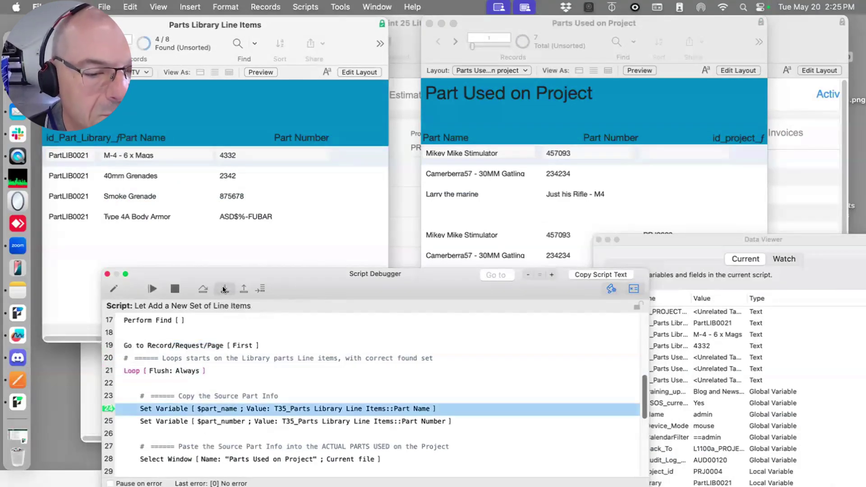
drag(683, 231, 683, 181)
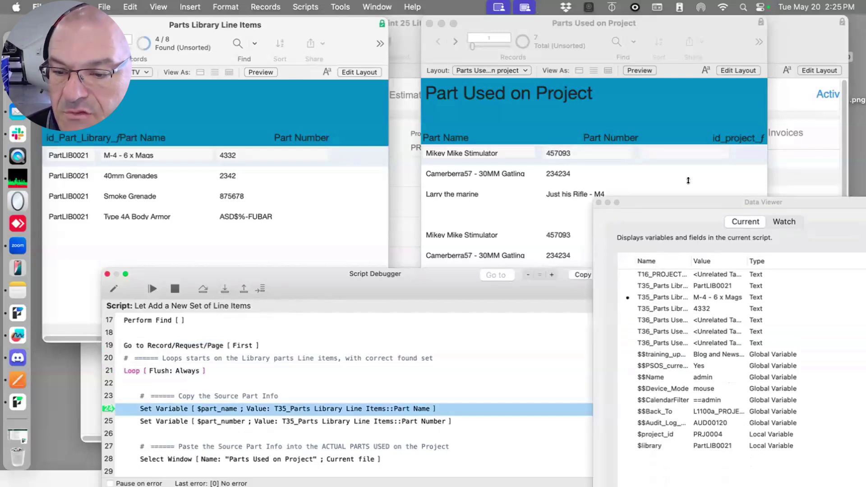
click(221, 288)
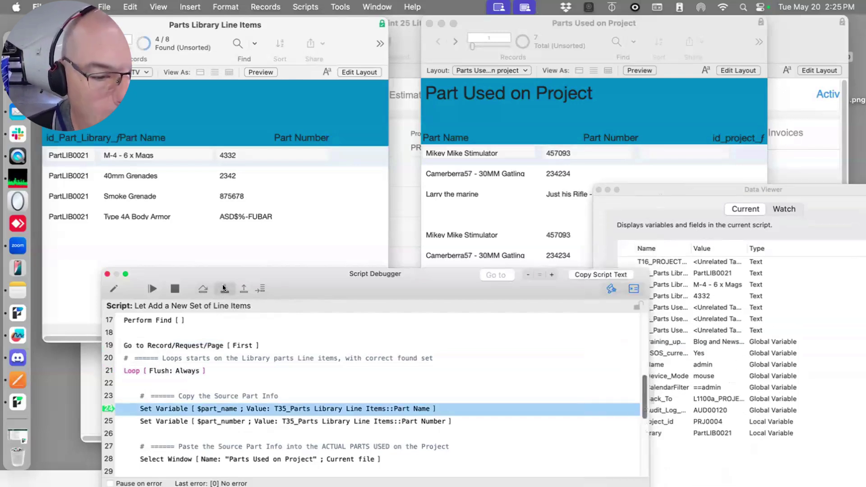
click(224, 289)
click(224, 288)
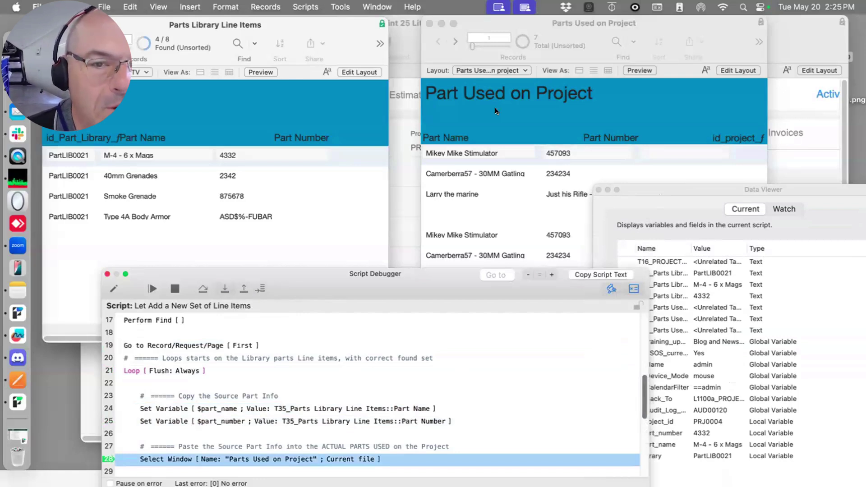
Step through creating a Parts Used on Project record with project ID PRJ0004, part name "M-4 - 6 x Mags" and part number 4332
click(219, 291)
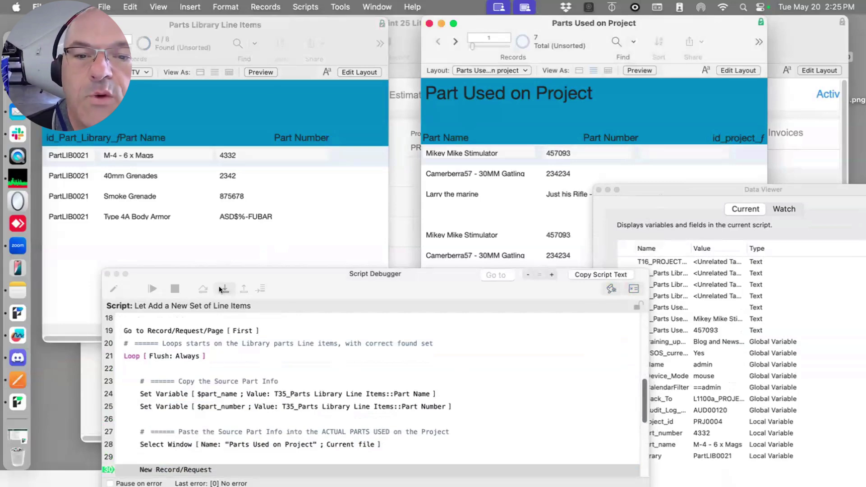
click(220, 290)
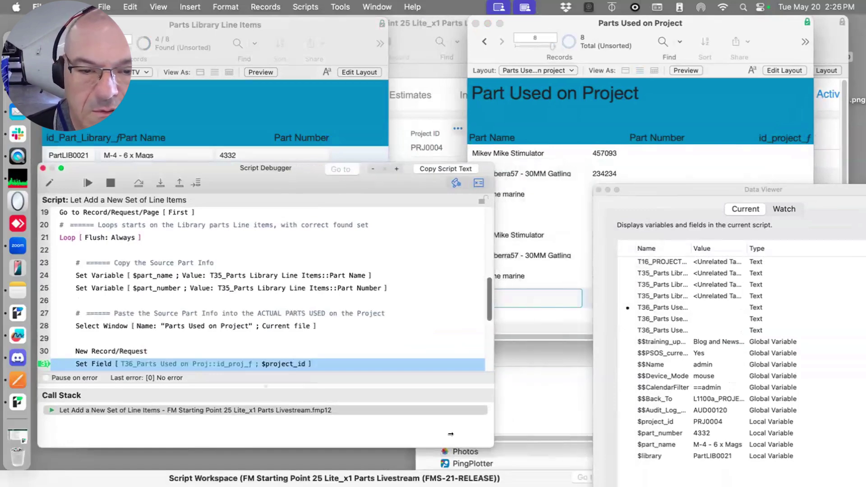
drag(632, 190, 686, 179)
drag(294, 168, 312, 190)
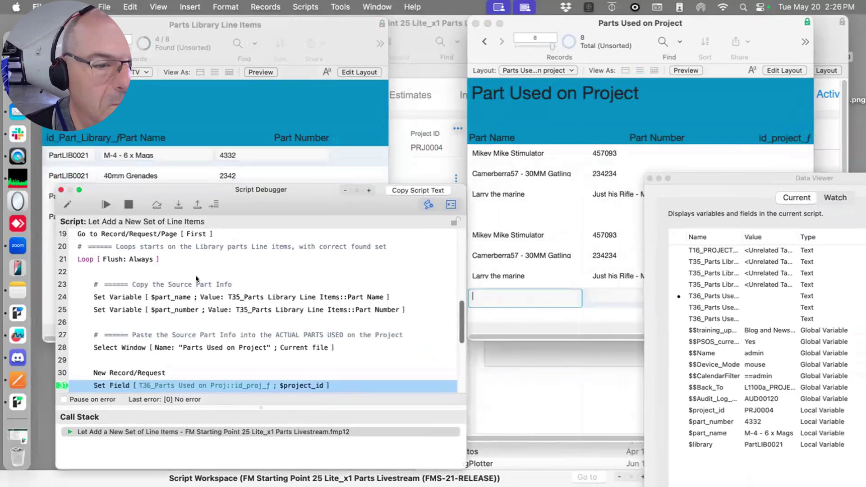
click(178, 205)
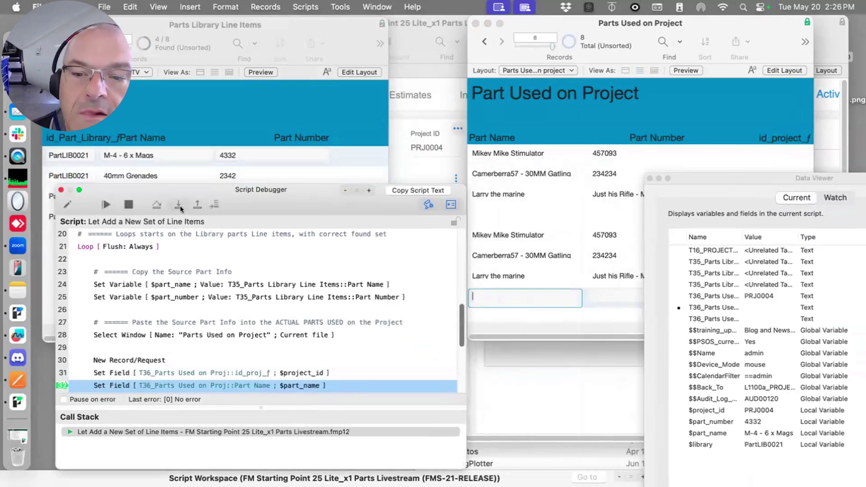
drag(694, 178, 679, 343)
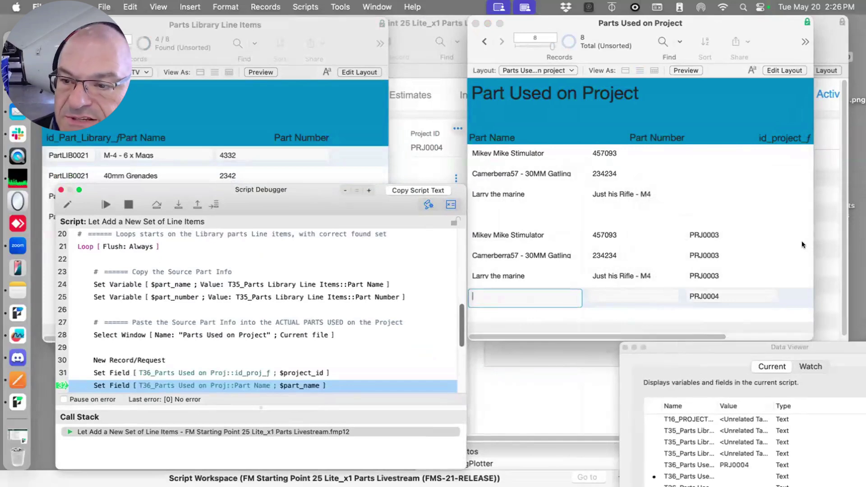
click(177, 202)
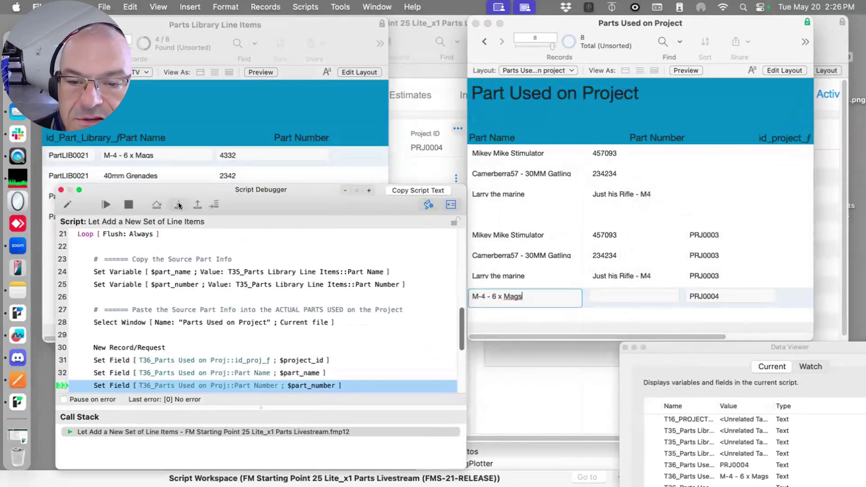
click(178, 201)
Step through reselecting the Parts Library Line Items window, going to its next record and looping back to the first Set Variable step
scroll(207, 302, down, 4)
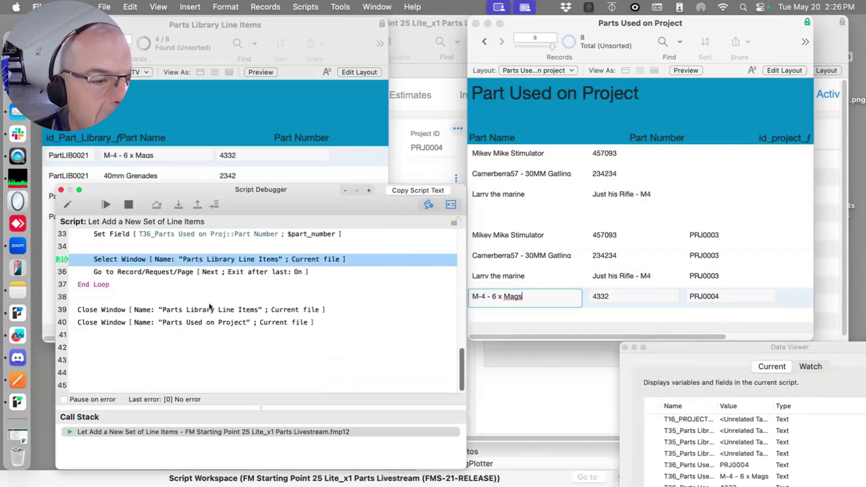
click(178, 205)
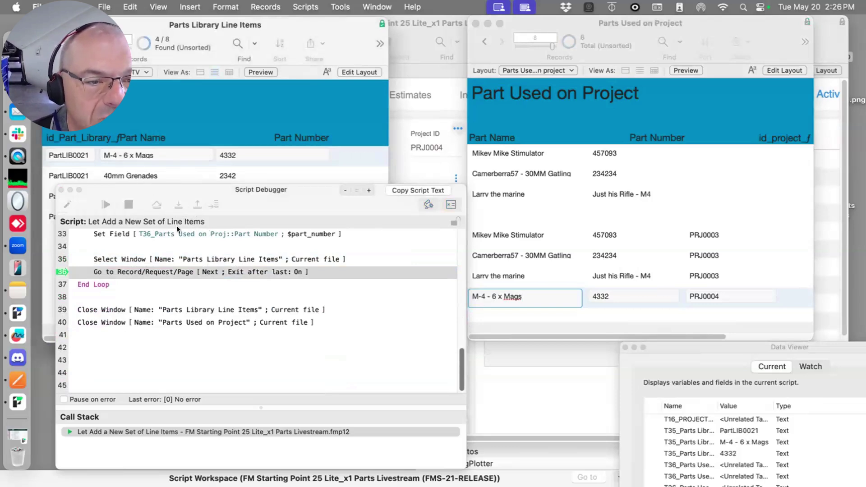
drag(256, 189, 255, 216)
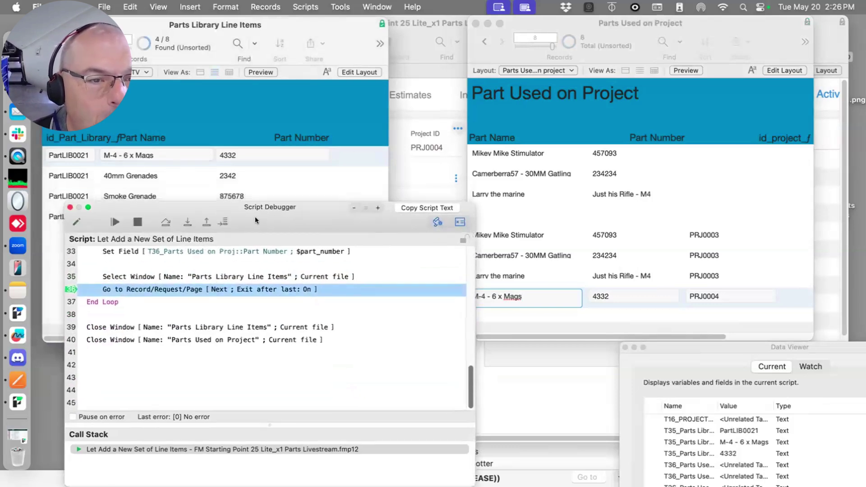
click(180, 220)
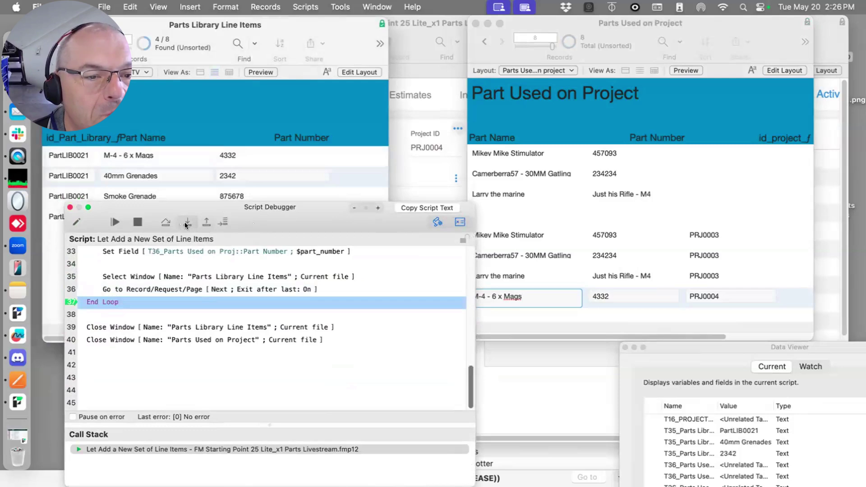
click(187, 224)
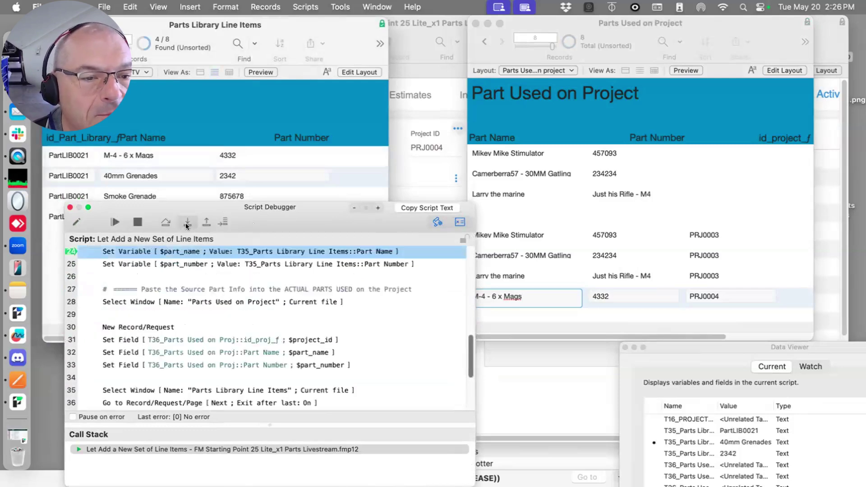
Step through the second loop pass to add "40mm Grenades", part number 2342, as a parts used record for PRJ0004
click(187, 224)
click(187, 224)
click(187, 224)
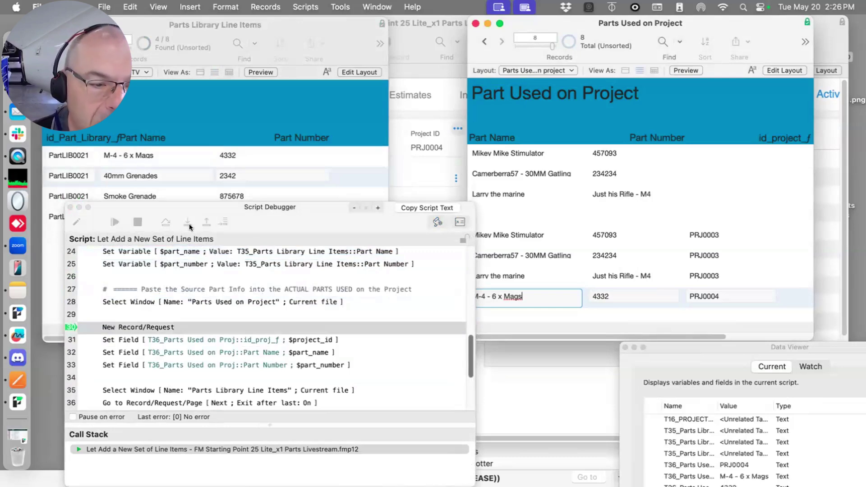
click(188, 223)
click(189, 224)
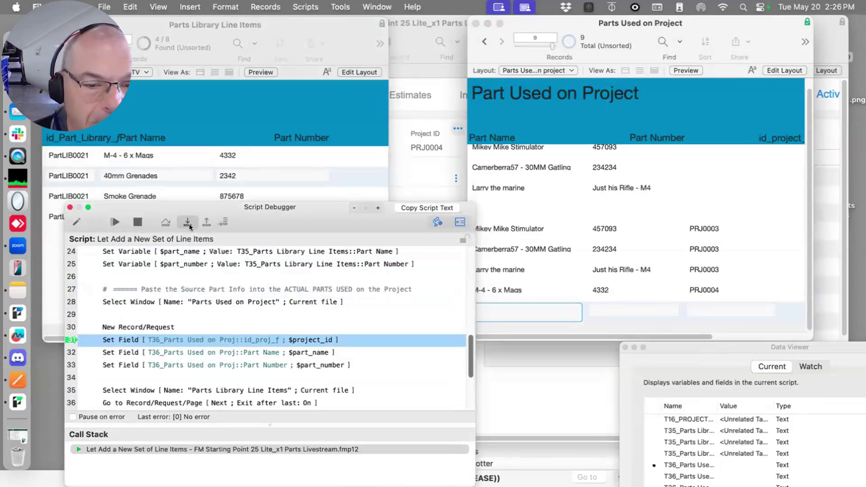
click(189, 224)
click(188, 224)
click(189, 223)
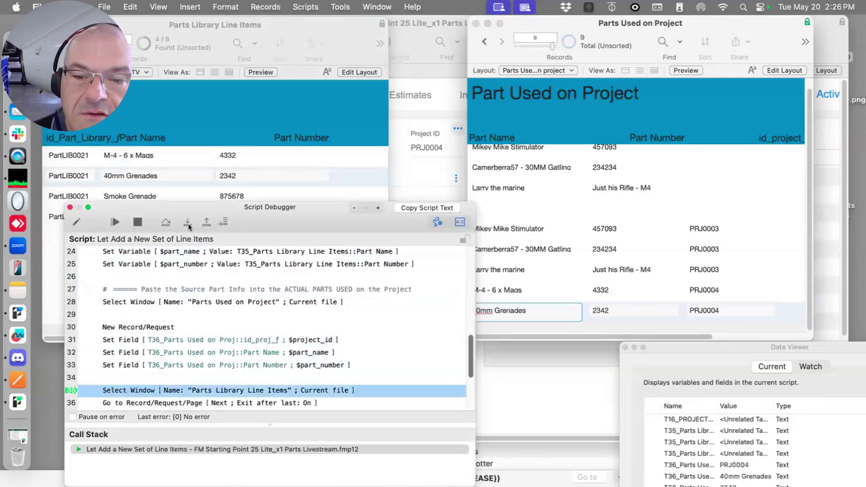
Nudge the Script Debugger off the parts used list and step through the third loop pass to add "Smoke Grenade", part number 875678
drag(276, 216, 260, 215)
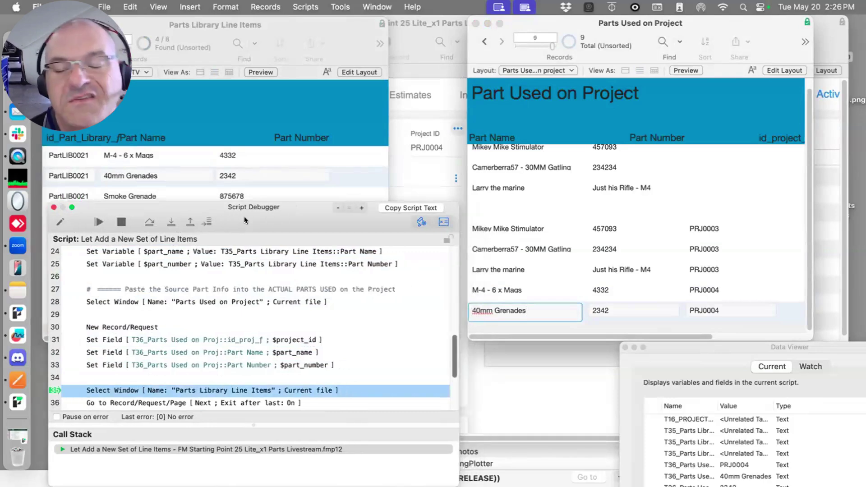
click(169, 219)
click(169, 219)
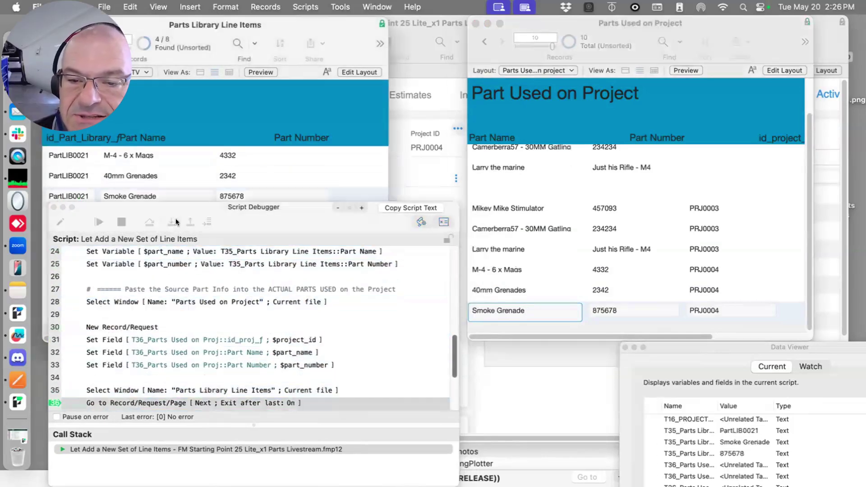
Step through the fourth loop pass to add "Type 4A Body Armor", part number ASD$%-FUBAR, as a parts used record for PRJ0004
click(177, 218)
click(176, 220)
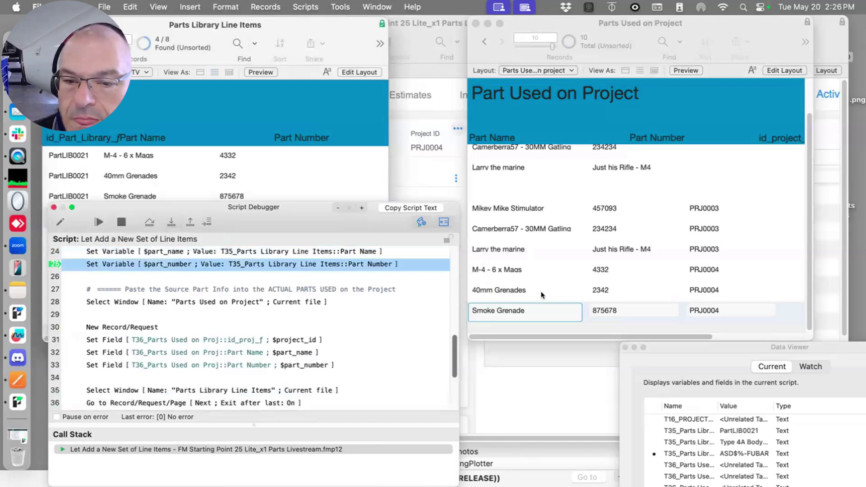
click(169, 222)
click(169, 222)
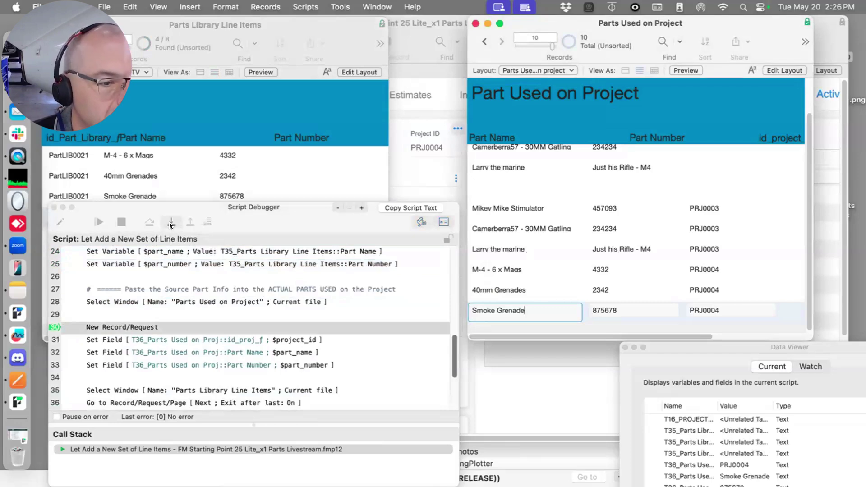
click(170, 223)
click(171, 223)
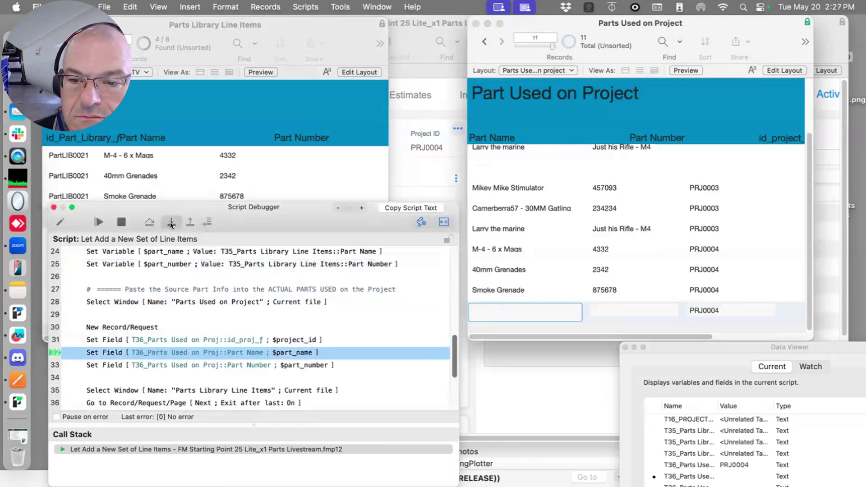
click(171, 224)
click(171, 223)
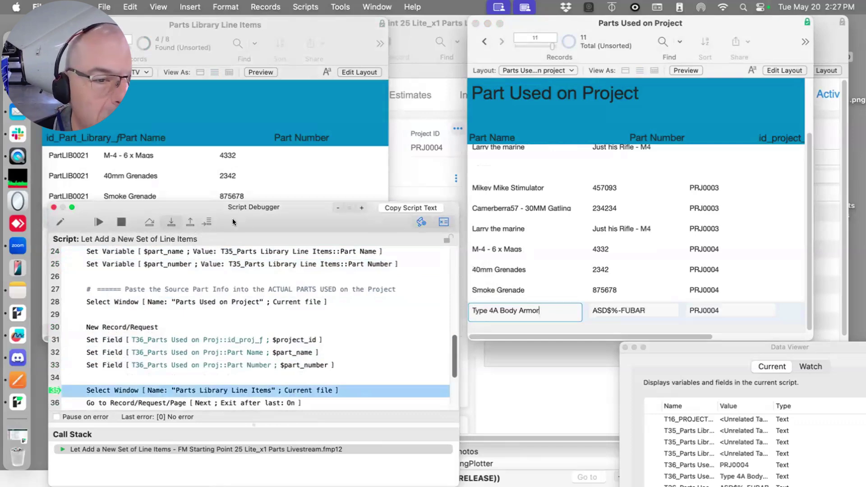
Step out of the loop after the last library line item and run the script steps closing the Parts Library Line Items and Parts Used on Project windows
drag(197, 207, 265, 226)
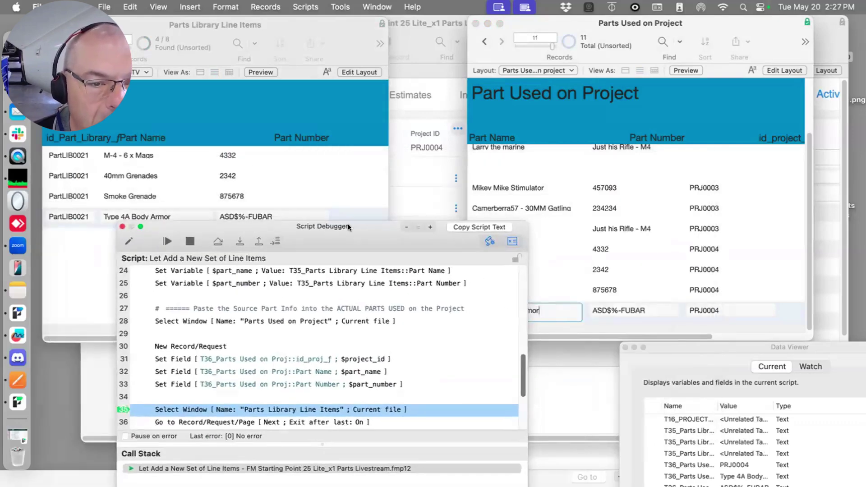
drag(348, 223, 346, 151)
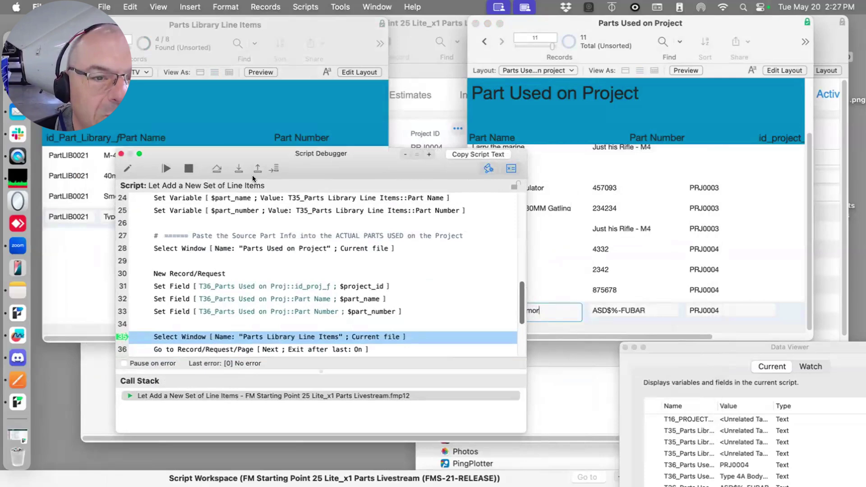
click(237, 169)
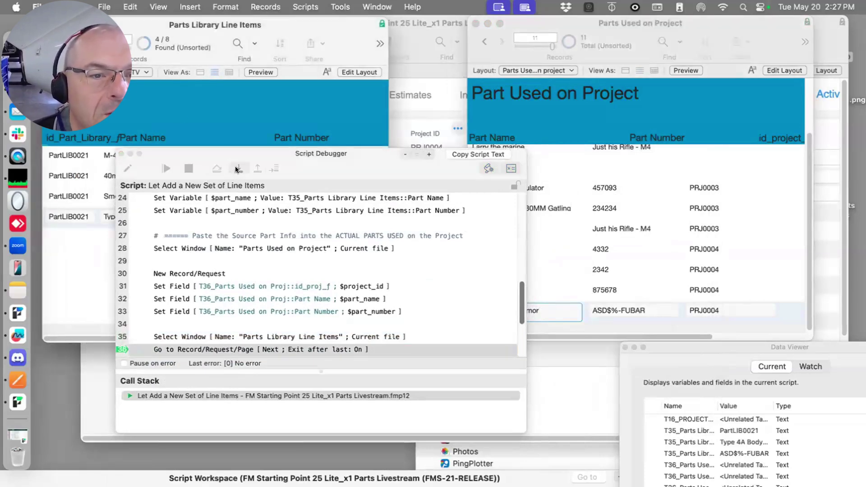
scroll(254, 279, down, 1)
scroll(254, 277, down, 3)
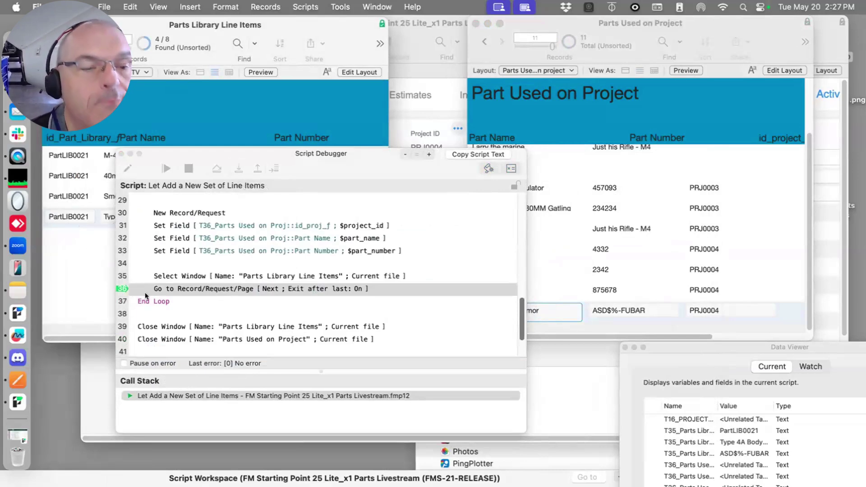
click(234, 168)
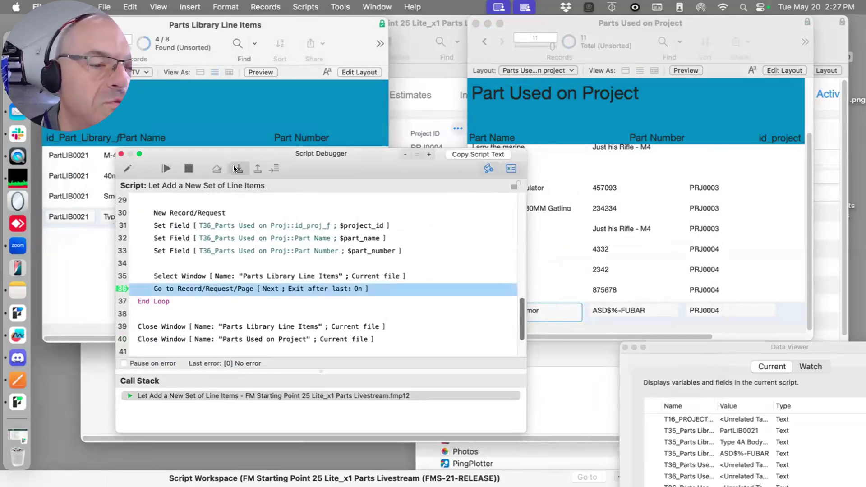
click(234, 166)
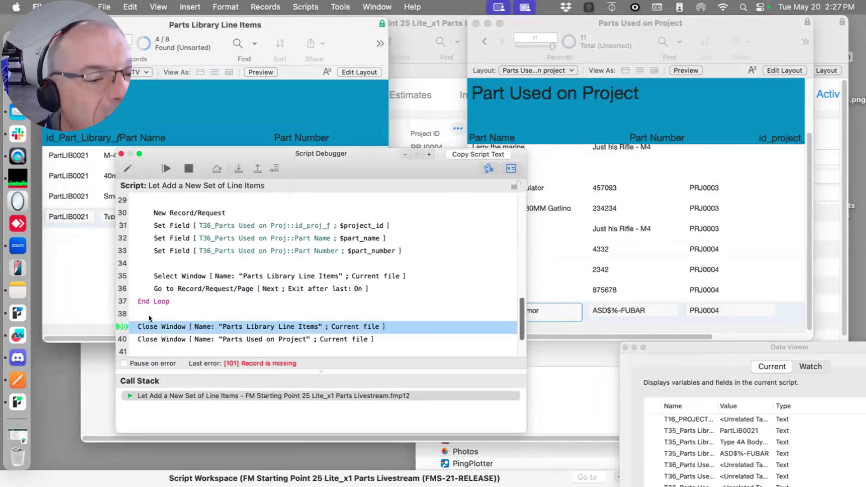
click(234, 165)
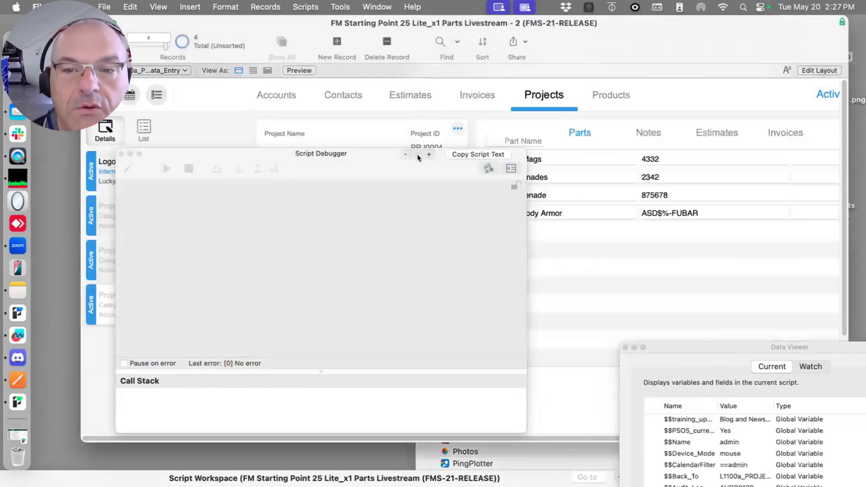
Move the Script Debugger and Data Viewer clear of project PRJ0004's details and parts list
drag(342, 153, 281, 414)
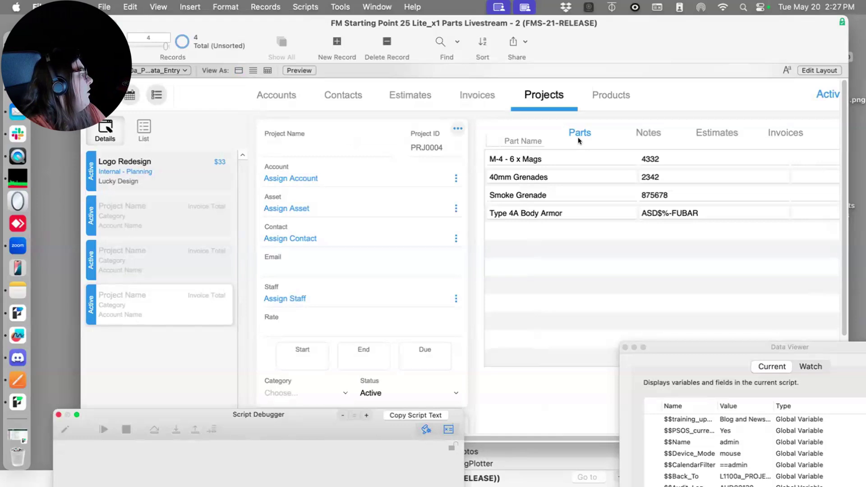
drag(699, 347, 666, 233)
drag(685, 277, 708, 314)
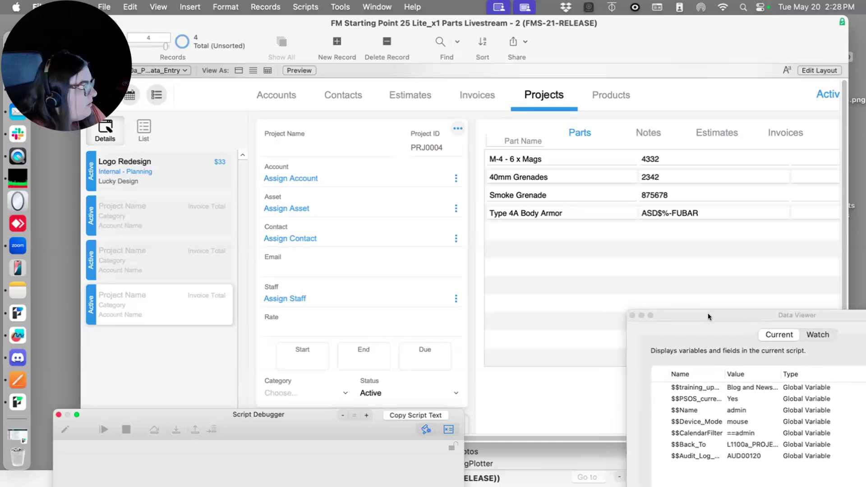
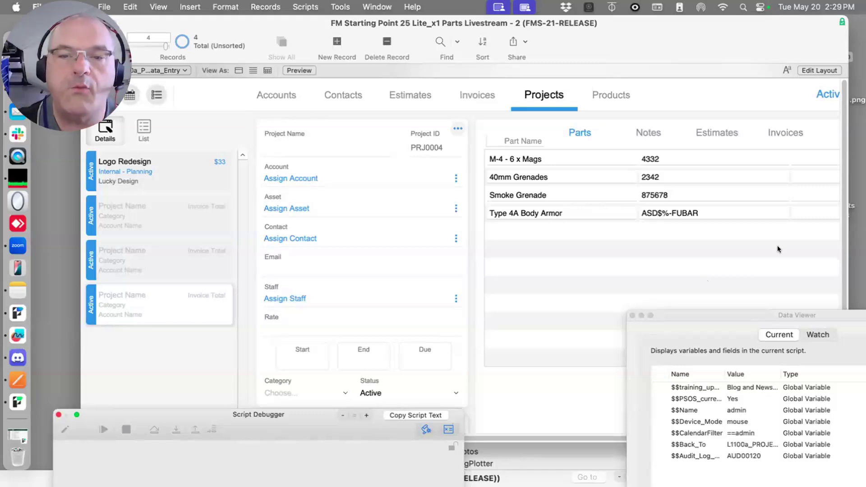
click(358, 111)
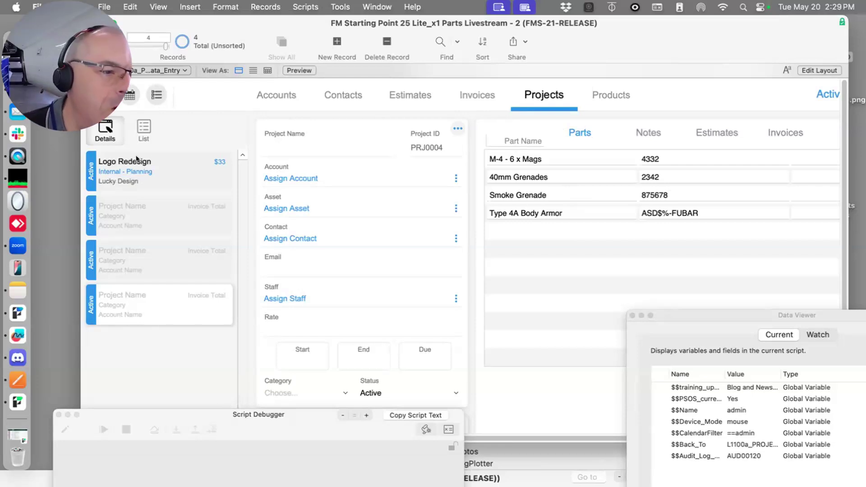
Switch to Discord and review the newest messages in the FileMaker Training livestream-text-discussion channel
click(18, 357)
drag(352, 123, 319, 60)
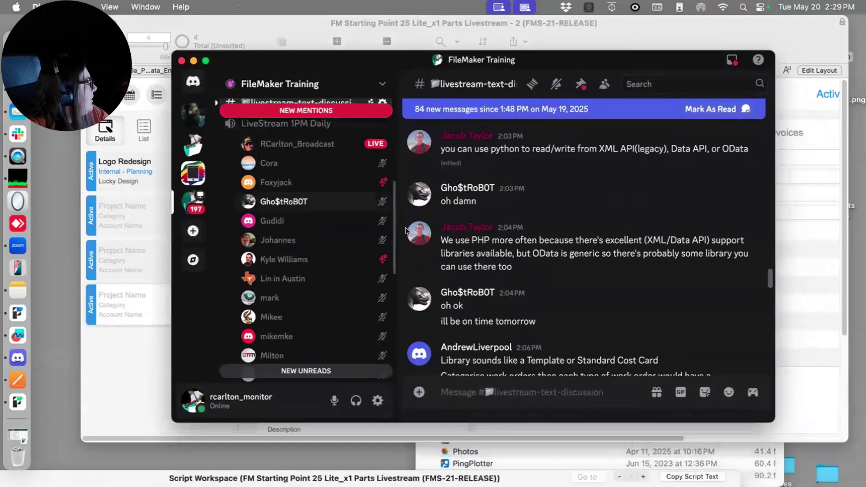
scroll(316, 270, down, 5)
scroll(486, 247, down, 15)
scroll(496, 252, up, 5)
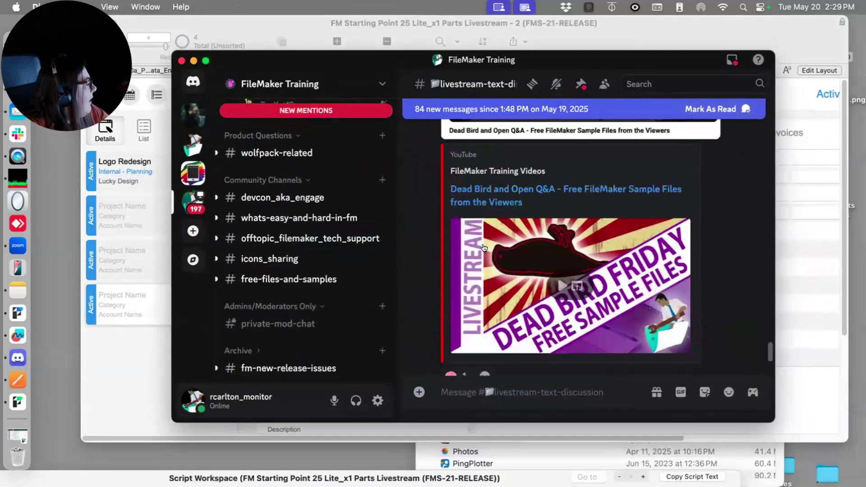
scroll(611, 304, down, 8)
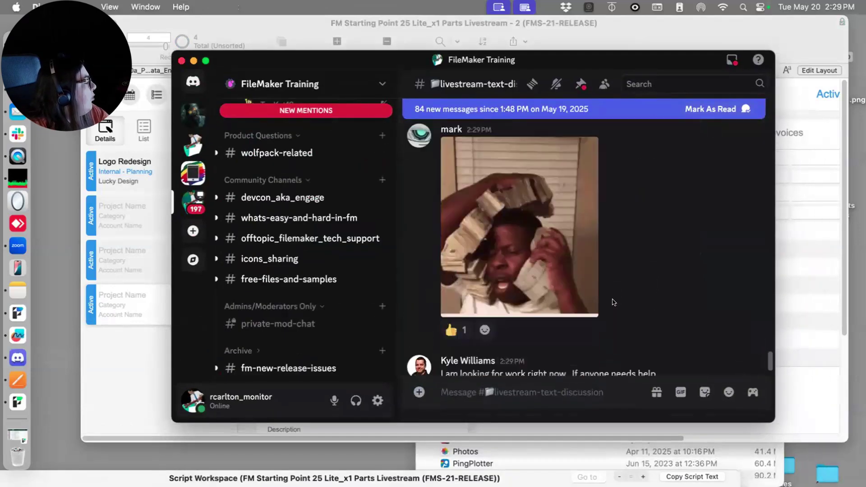